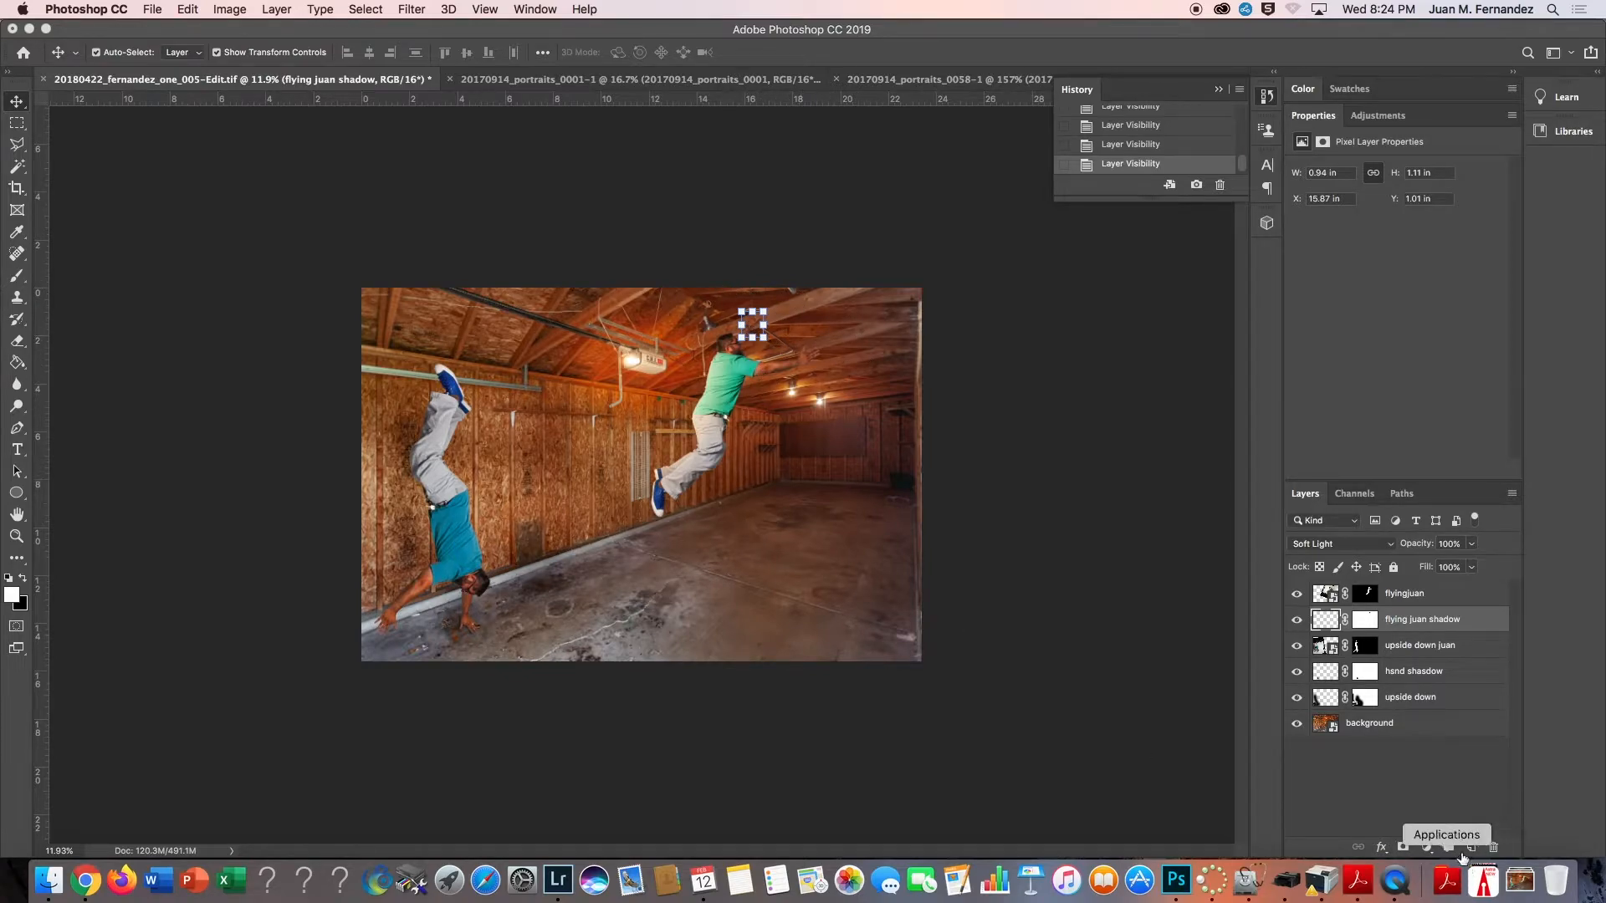
Add a layer directly below the flying figure's layer, name it "slying shadow floor", and ready the Brush tool with black.
{"action": "left_click", "coordinate": [1471, 847]}
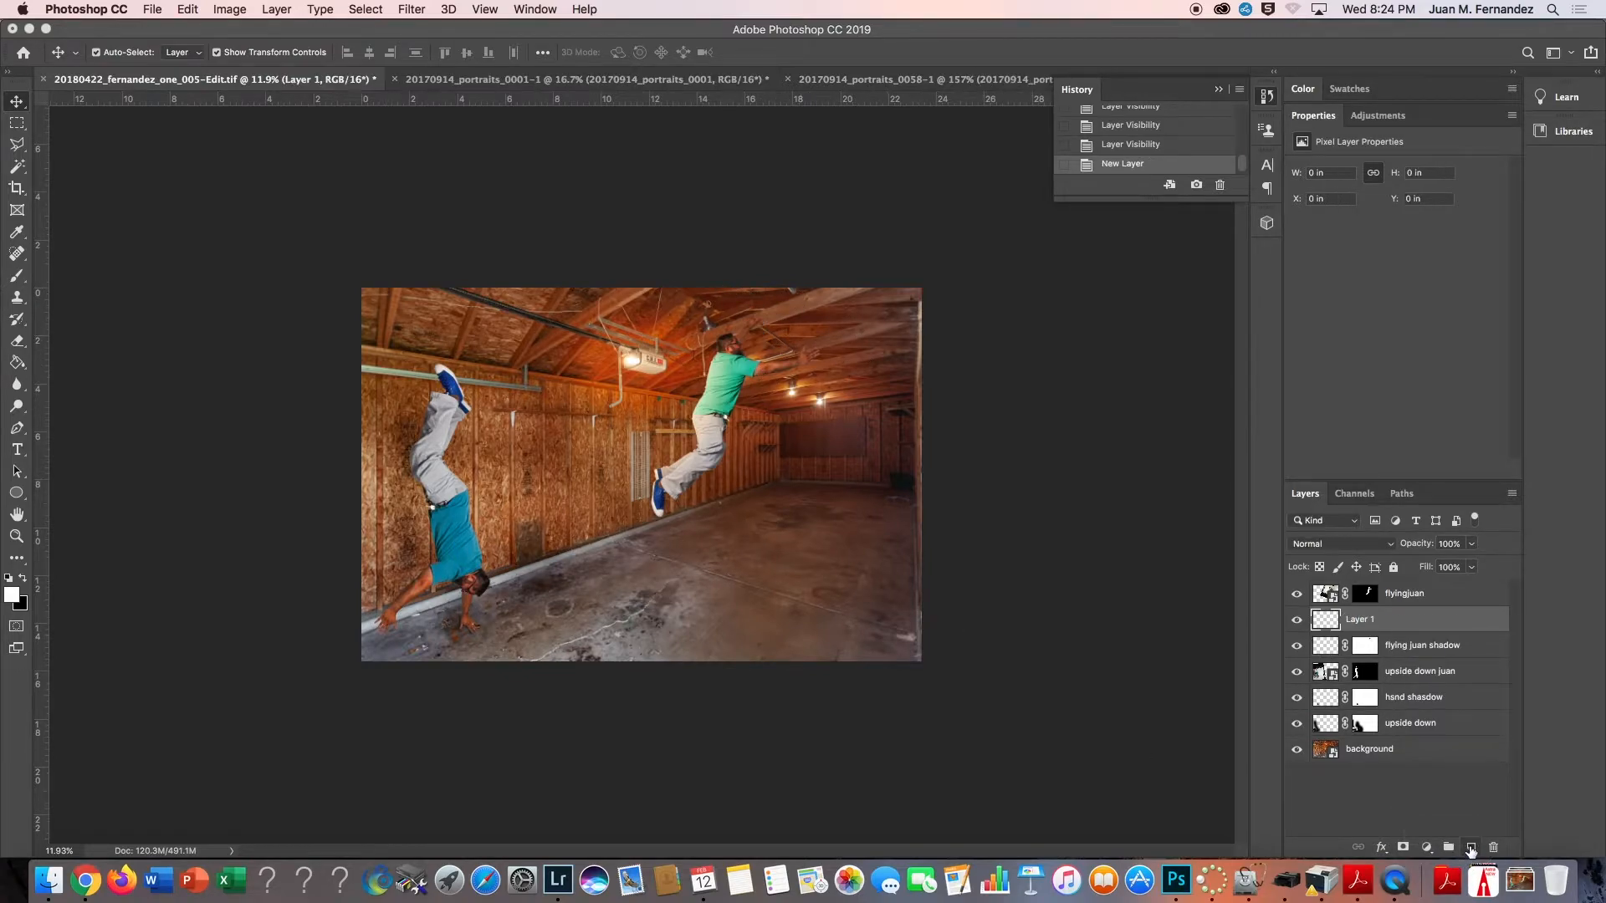
{"action": "double_click", "coordinate": [1368, 619]}
{"action": "type", "text": "slying shadow floor"}
{"action": "key", "text": "Return"}
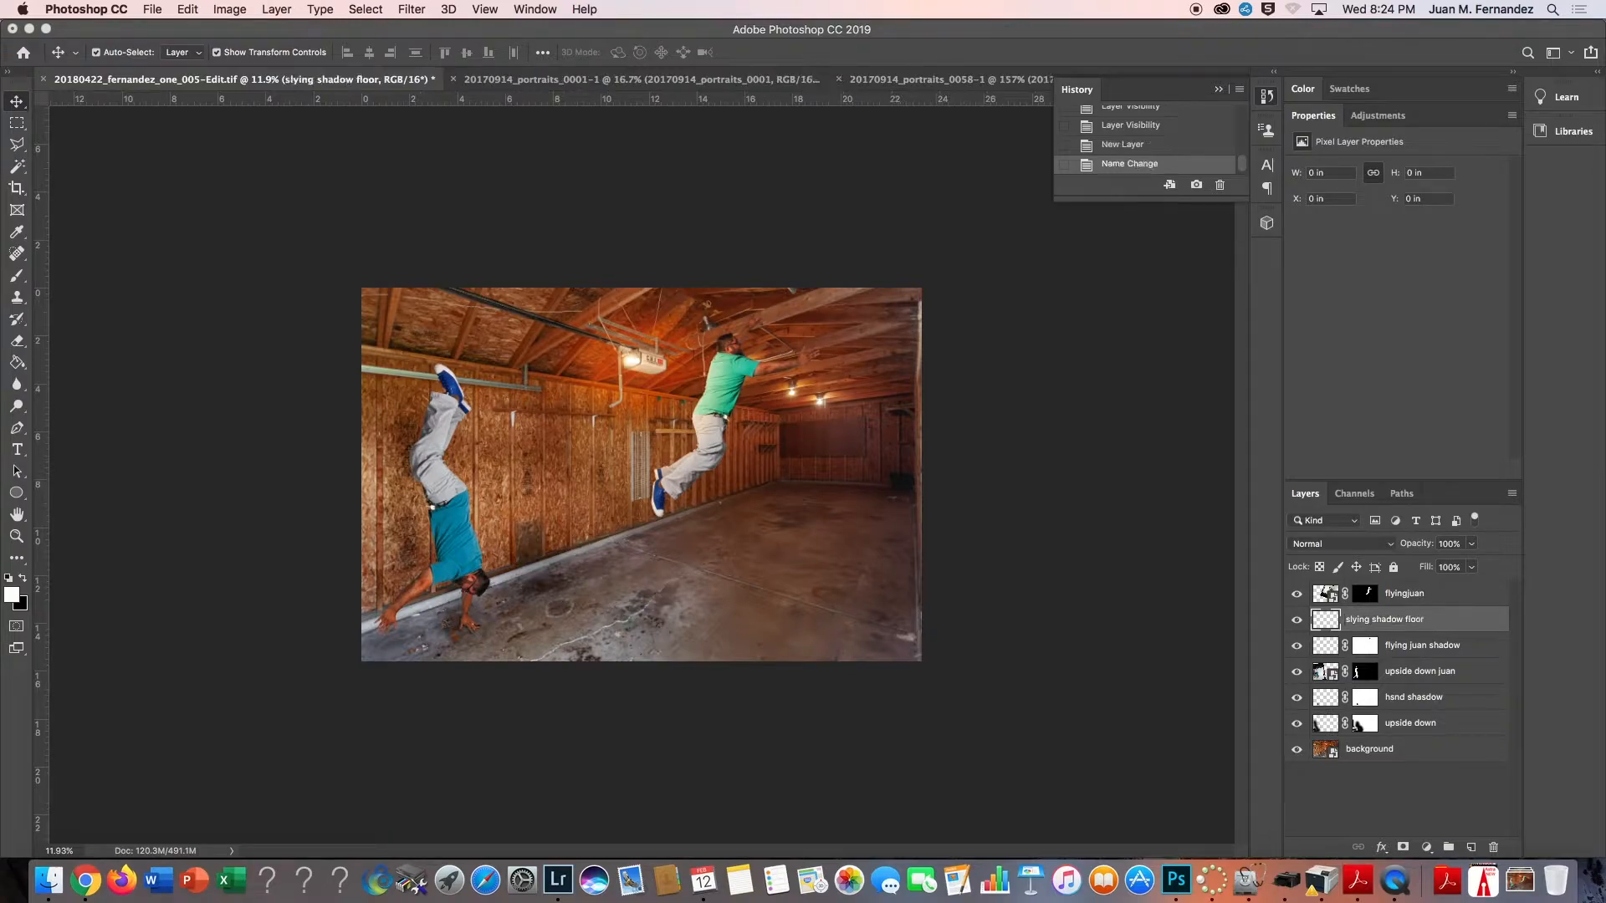
{"action": "left_click", "coordinate": [18, 275]}
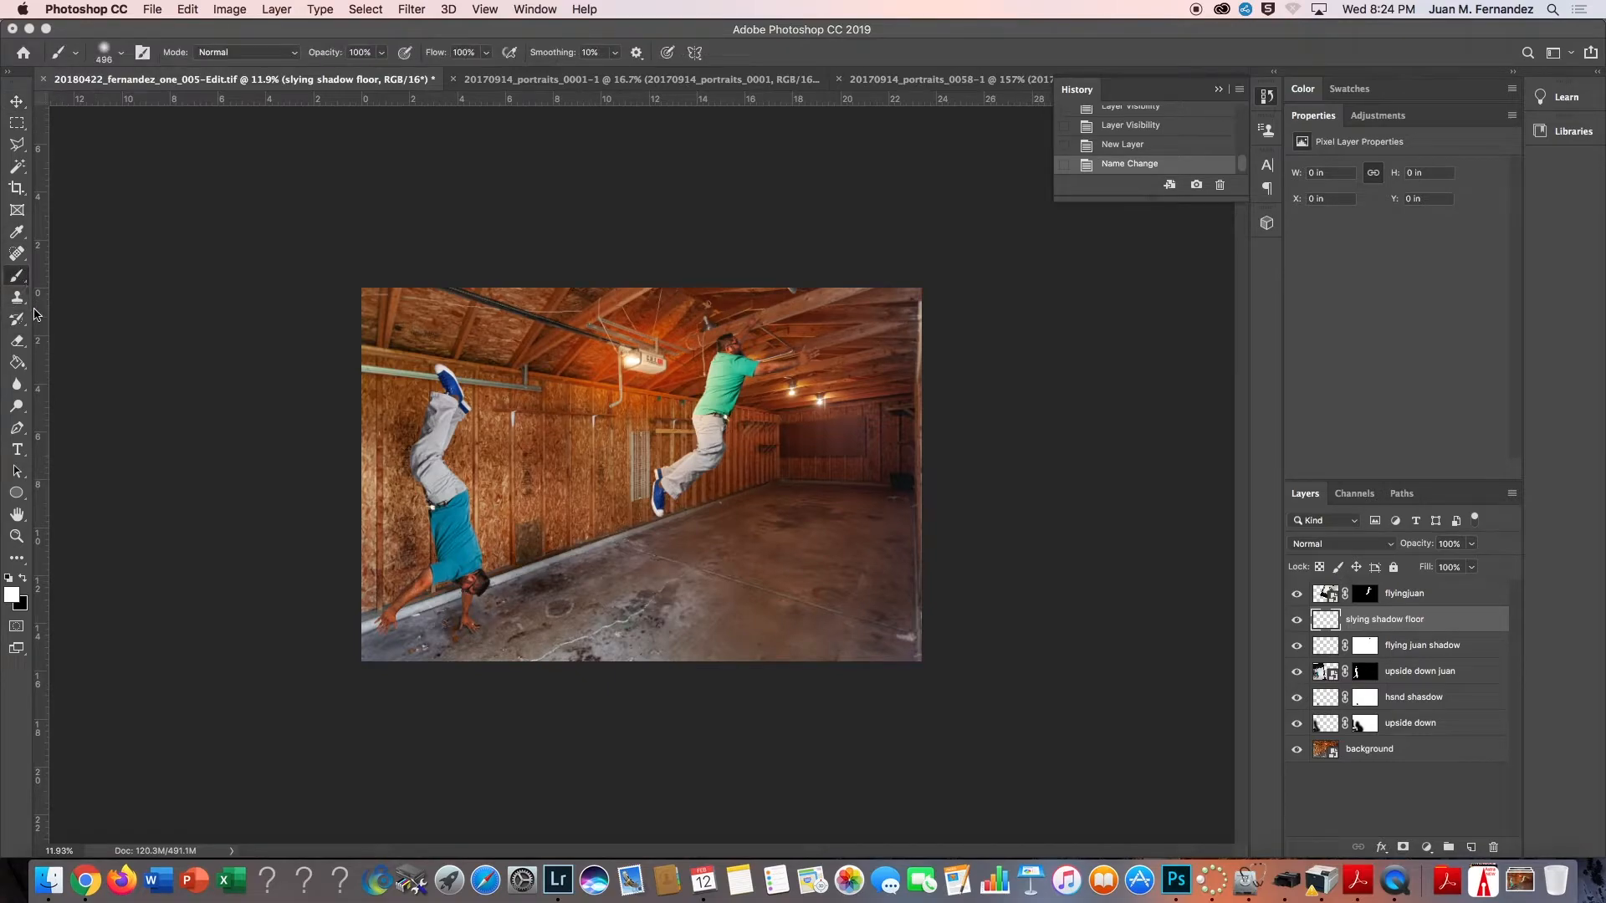
{"action": "key", "text": "x"}
{"action": "left_click_drag", "start_coordinate": [648, 572], "coordinate": [742, 591]}
{"action": "left_click", "coordinate": [740, 583]}
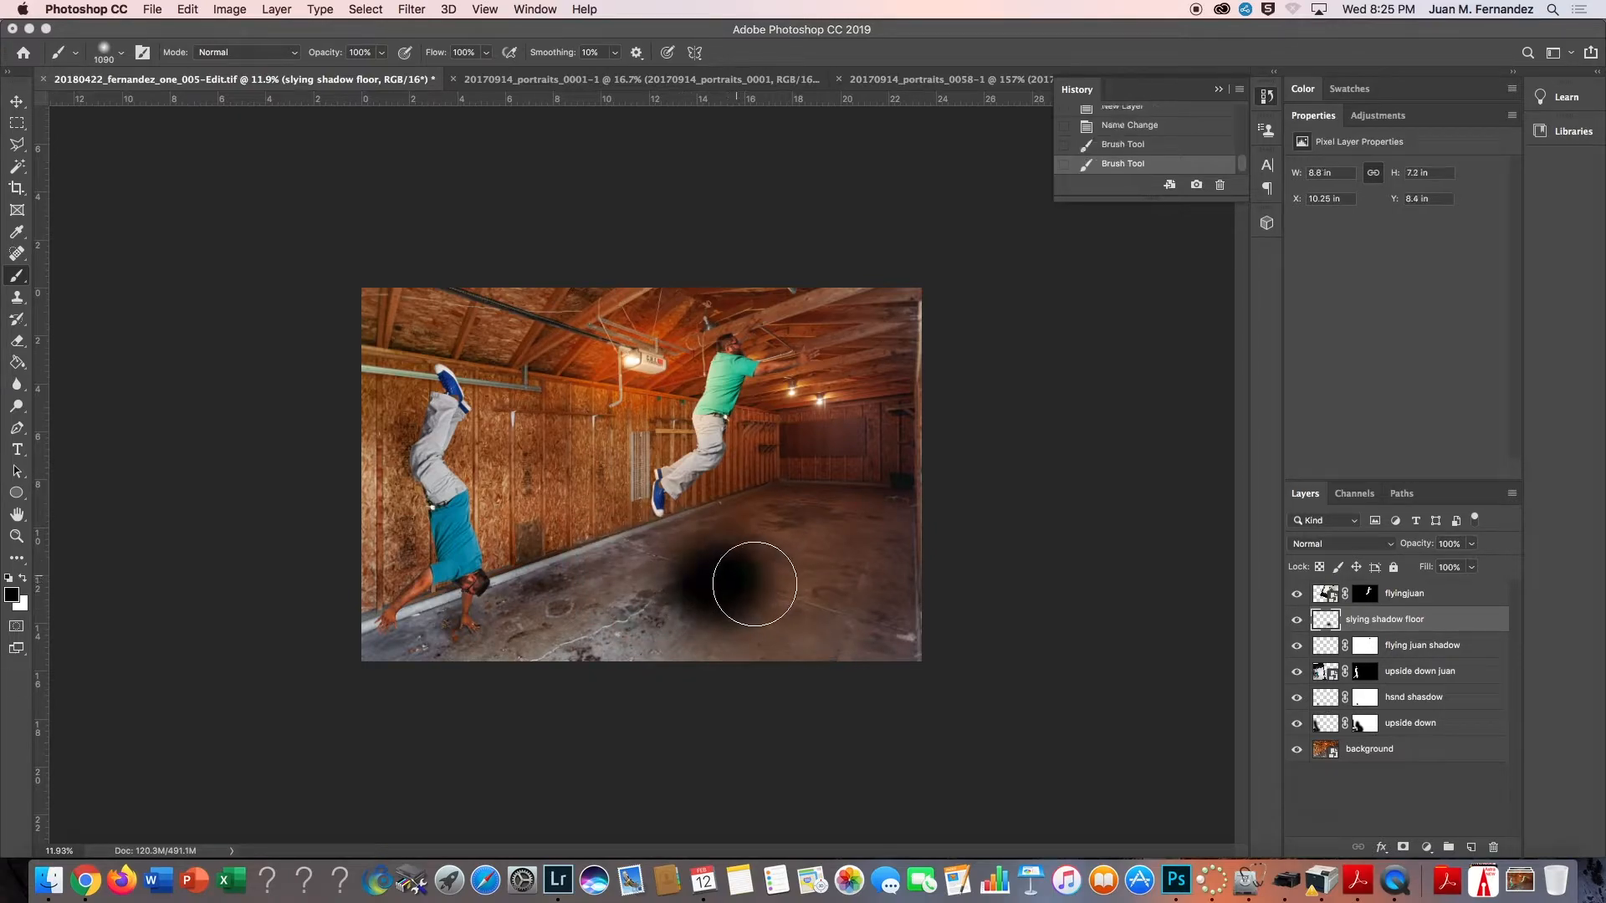
{"action": "left_click", "coordinate": [688, 608]}
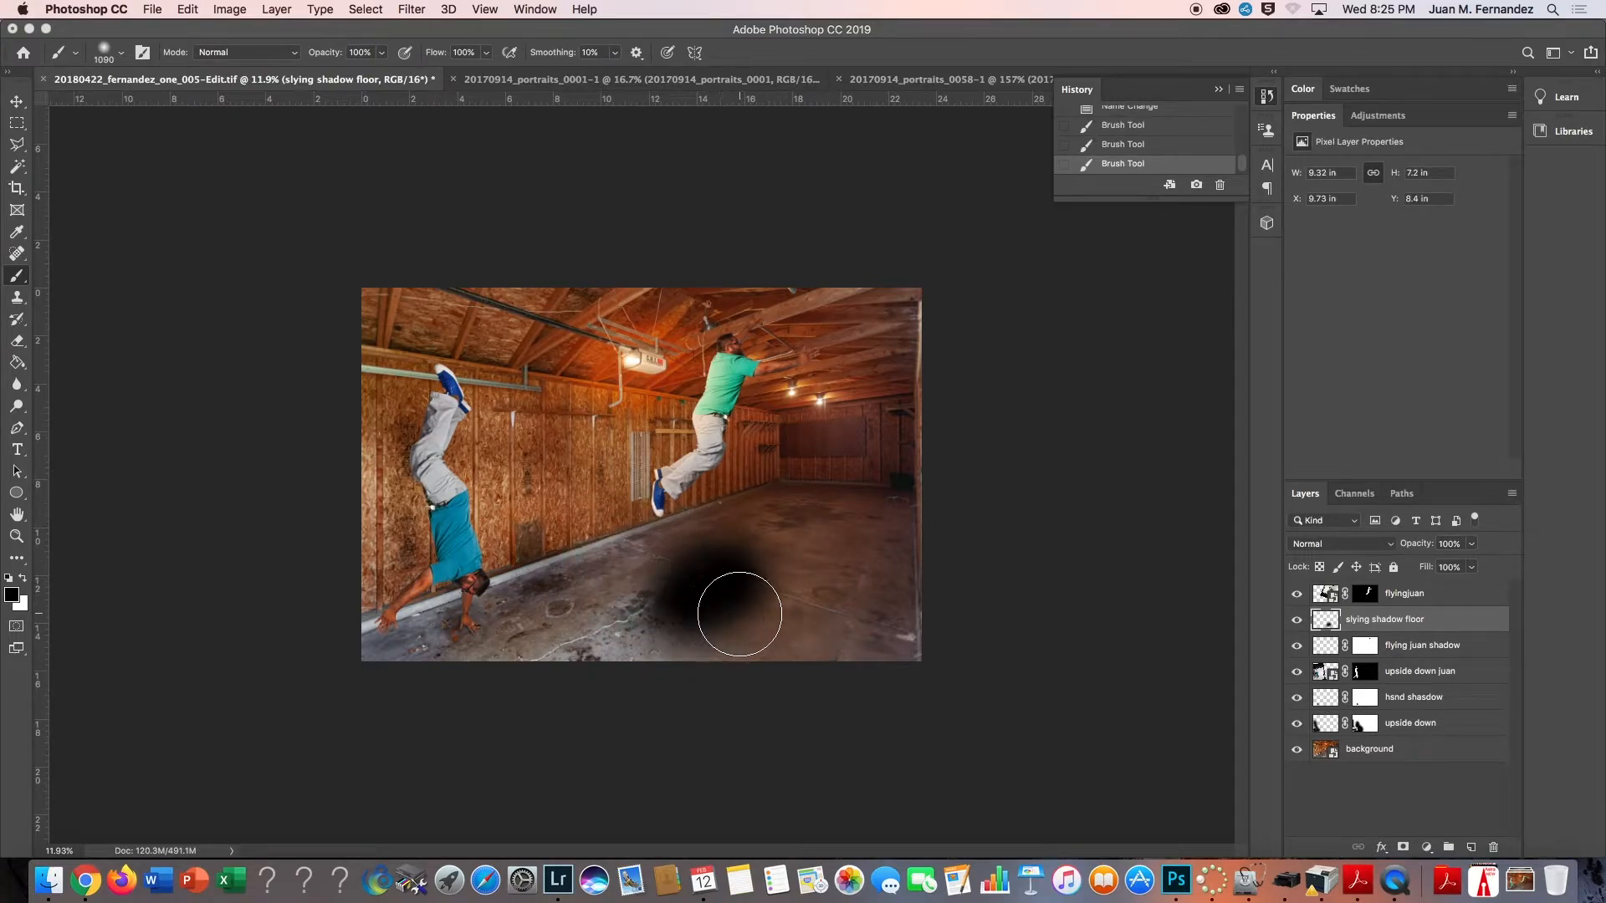
{"action": "key", "text": "super+z"}
{"action": "key", "text": "super+z"}
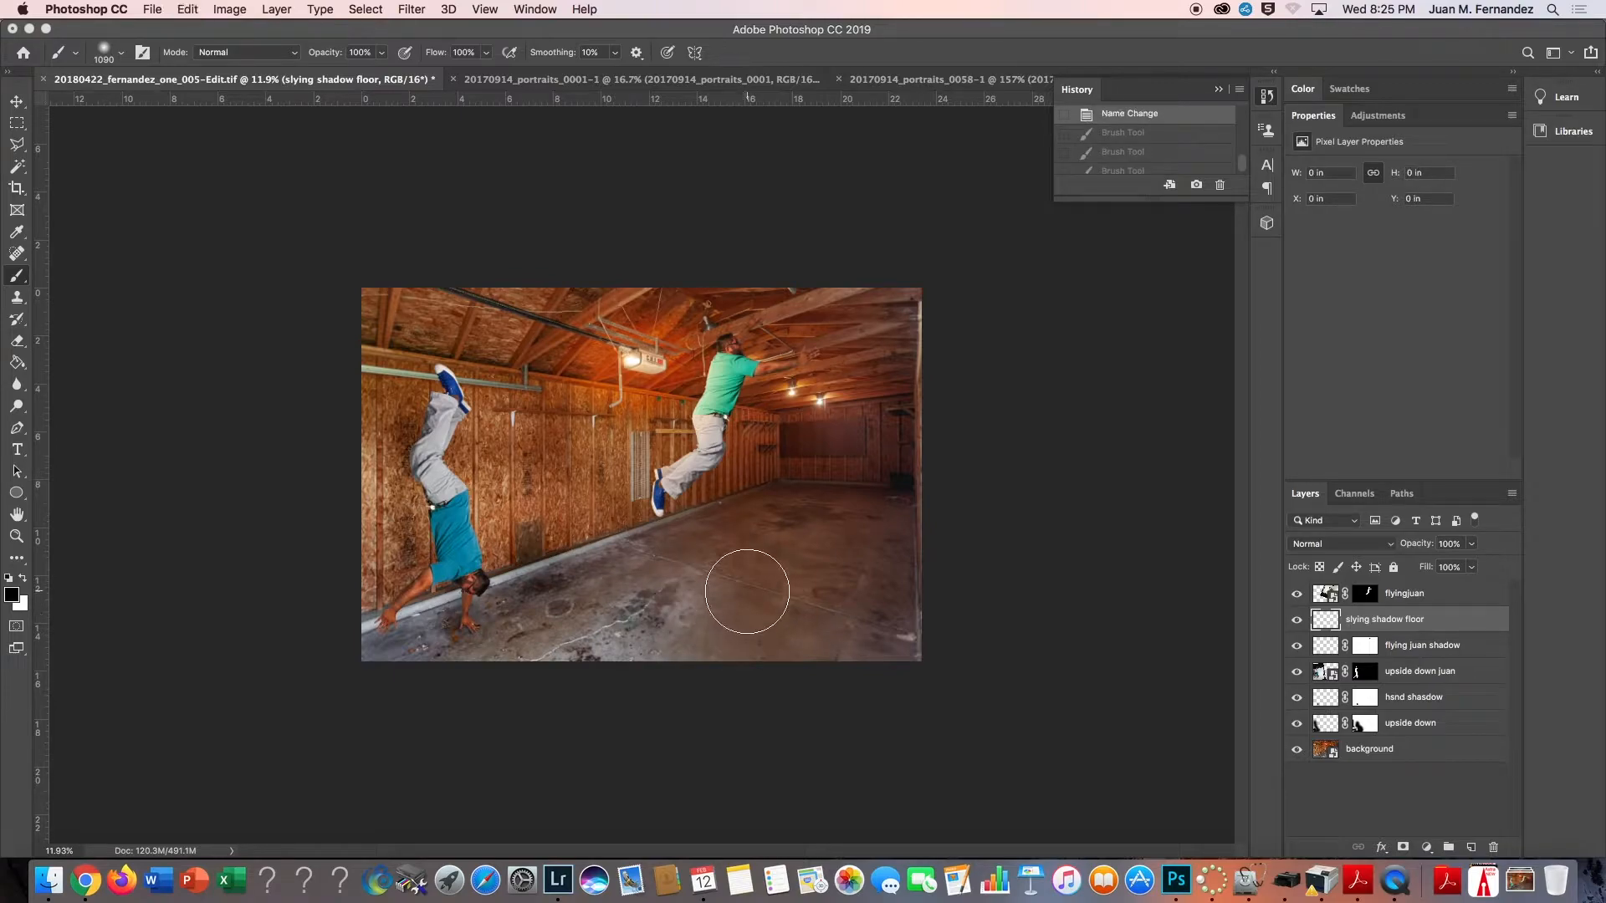
Paint a soft, wide black shadow spot on the garage floor beneath the flying figure.
{"action": "left_click", "coordinate": [742, 585]}
{"action": "left_click_drag", "start_coordinate": [767, 574], "coordinate": [716, 603]}
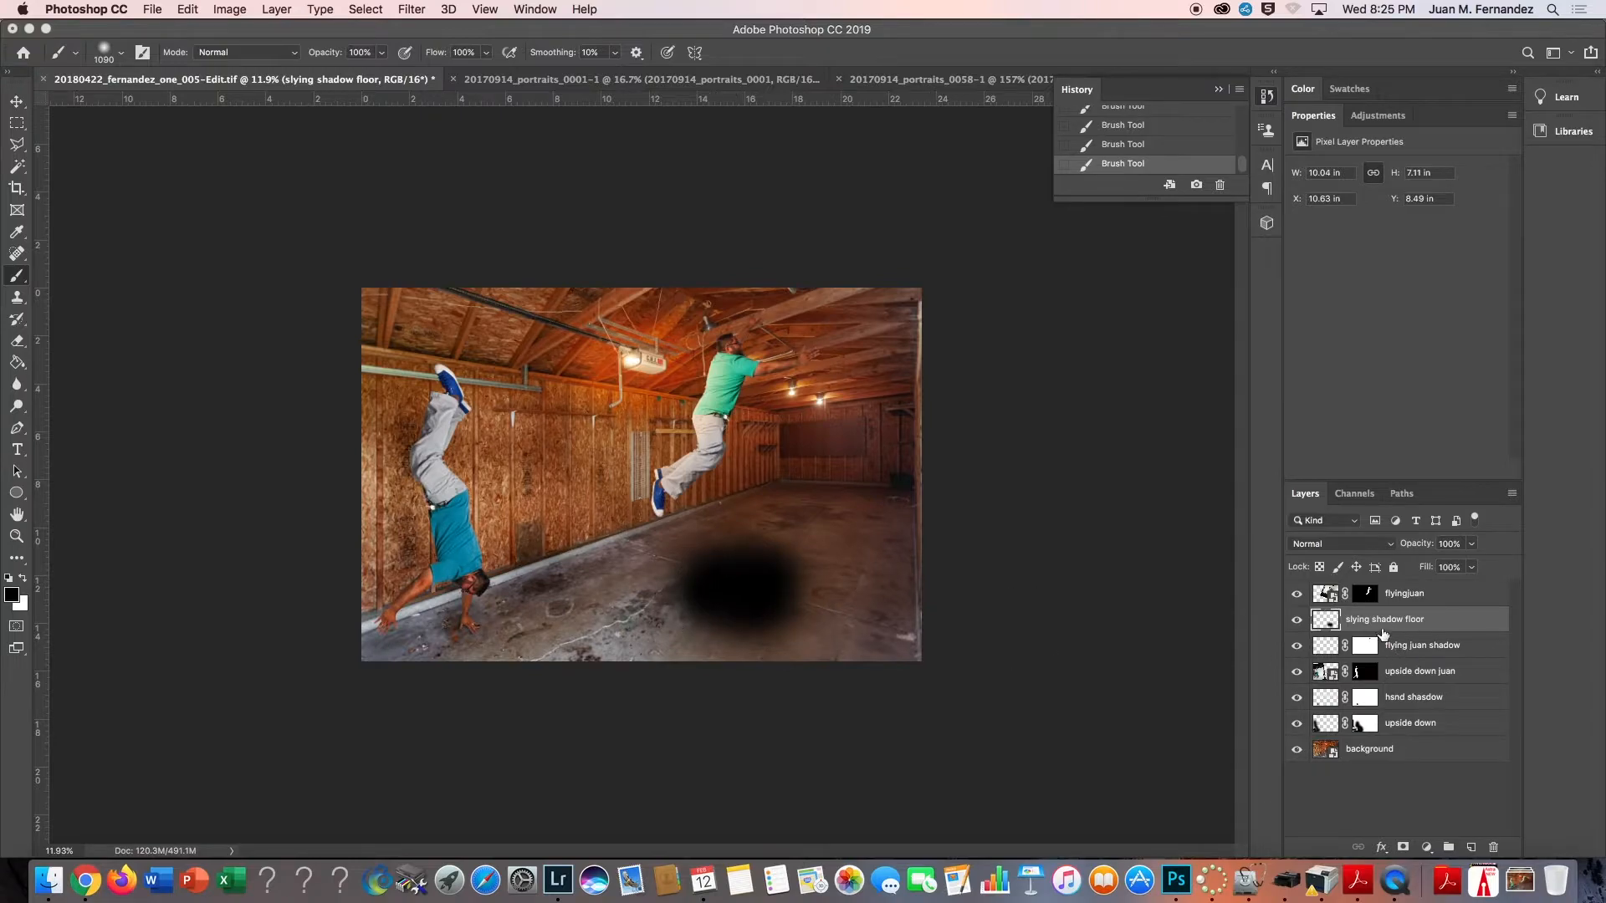
Add a layer mask to the "slying shadow floor" layer and set its blend mode to Soft Light.
{"action": "left_click", "coordinate": [1403, 848]}
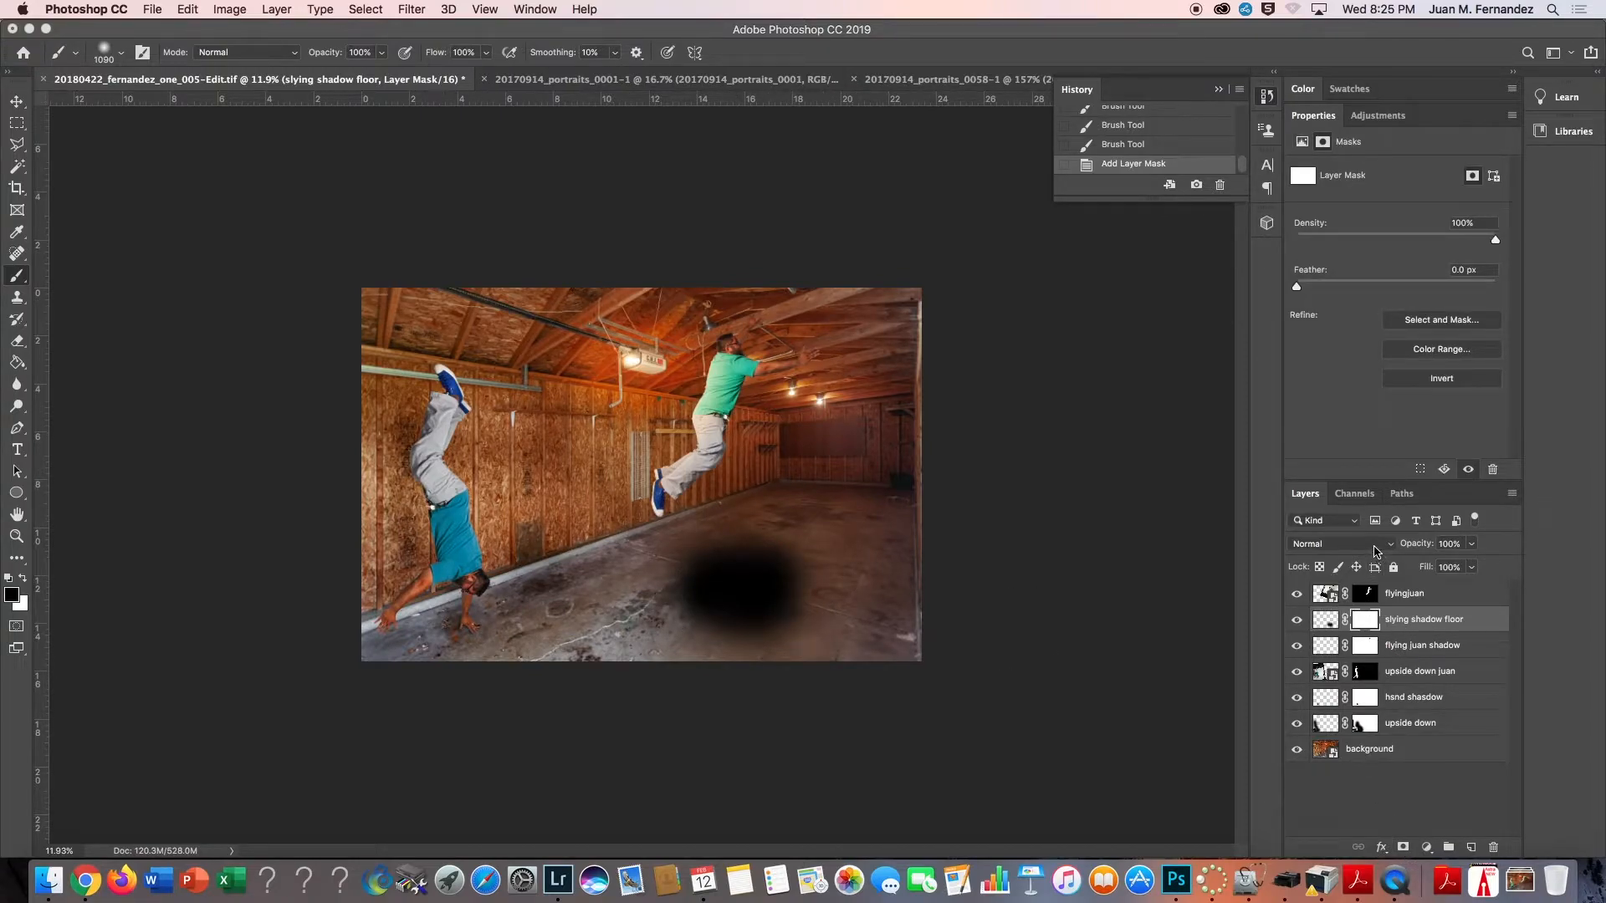
{"action": "left_click", "coordinate": [1376, 551]}
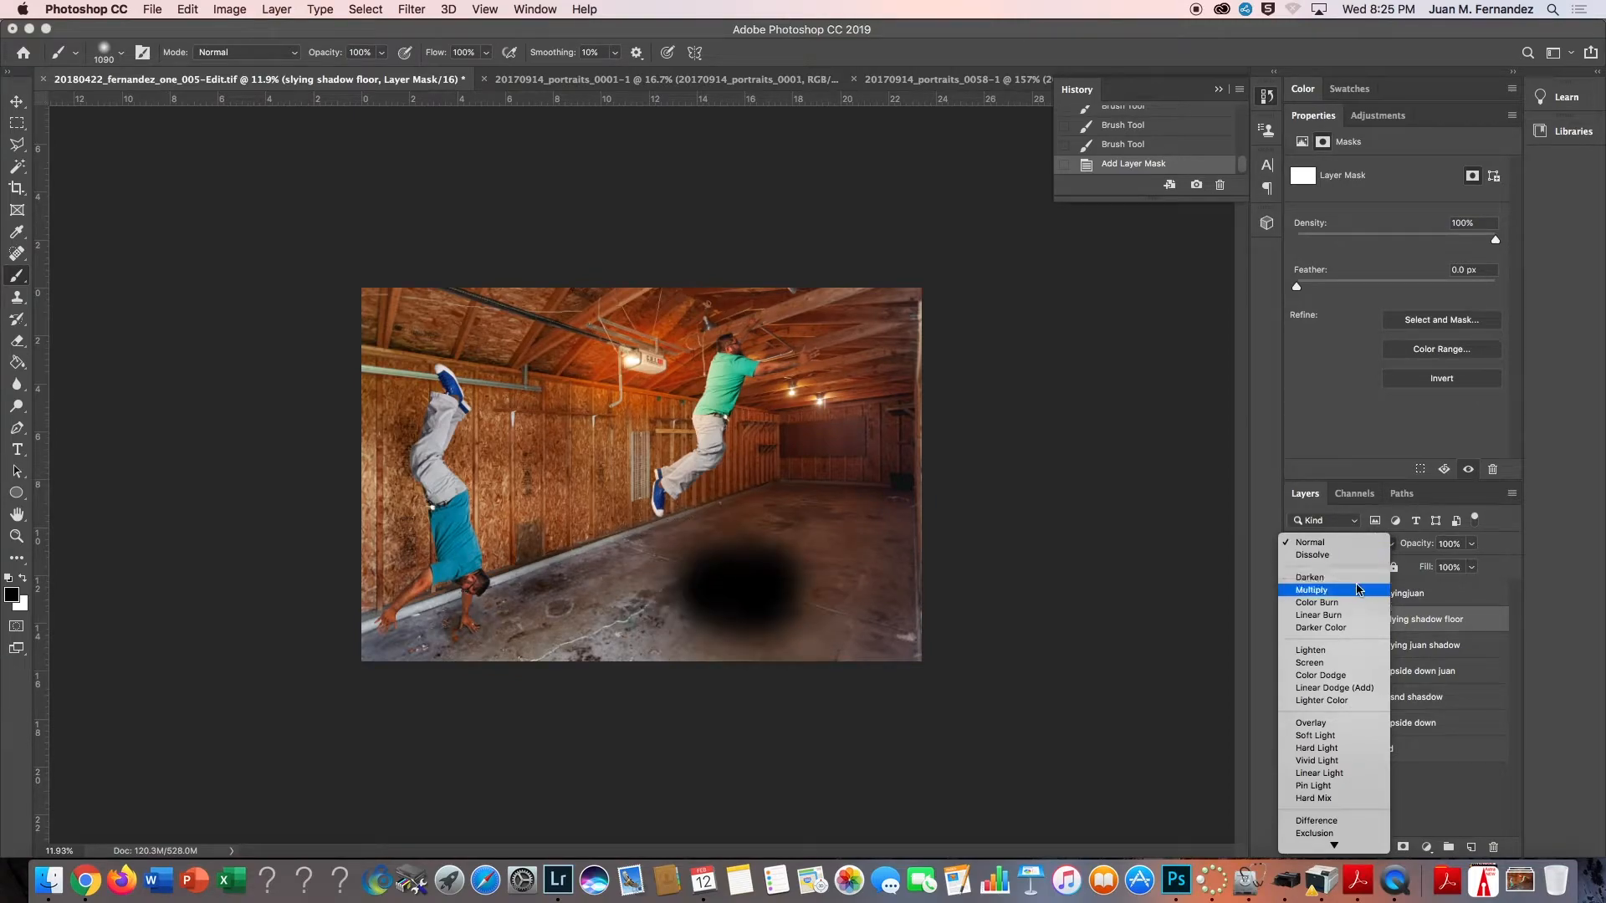
{"action": "left_click", "coordinate": [1317, 736]}
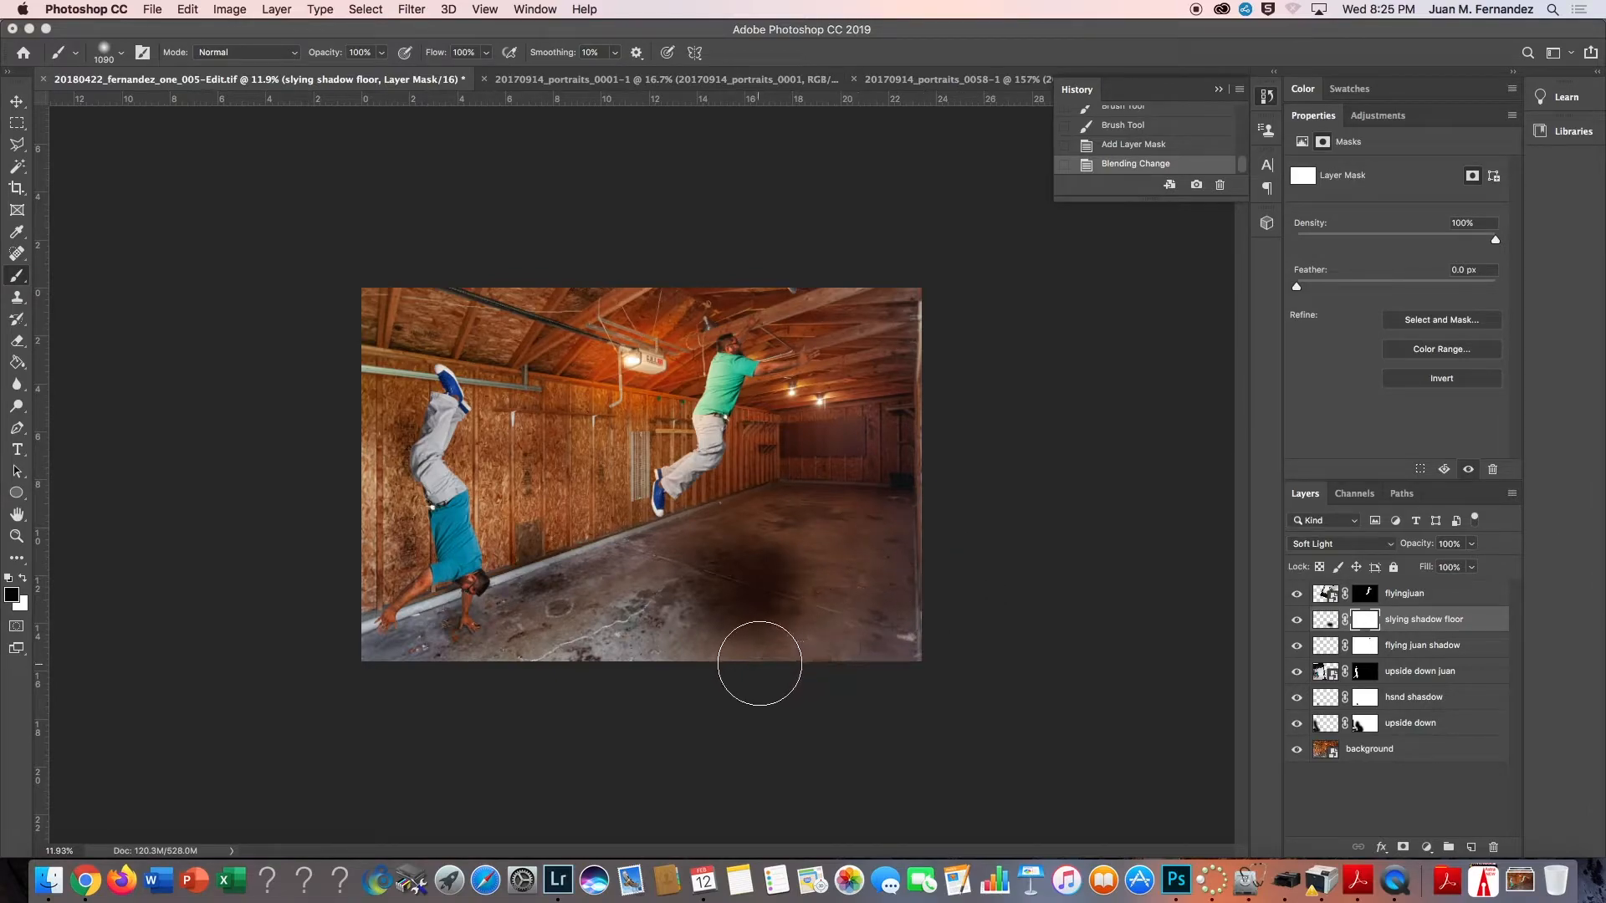
Shape the floor shadow on its layer mask, hiding the outer edges with black and restoring the middle with white.
{"action": "left_click", "coordinate": [823, 632]}
{"action": "left_click", "coordinate": [850, 584]}
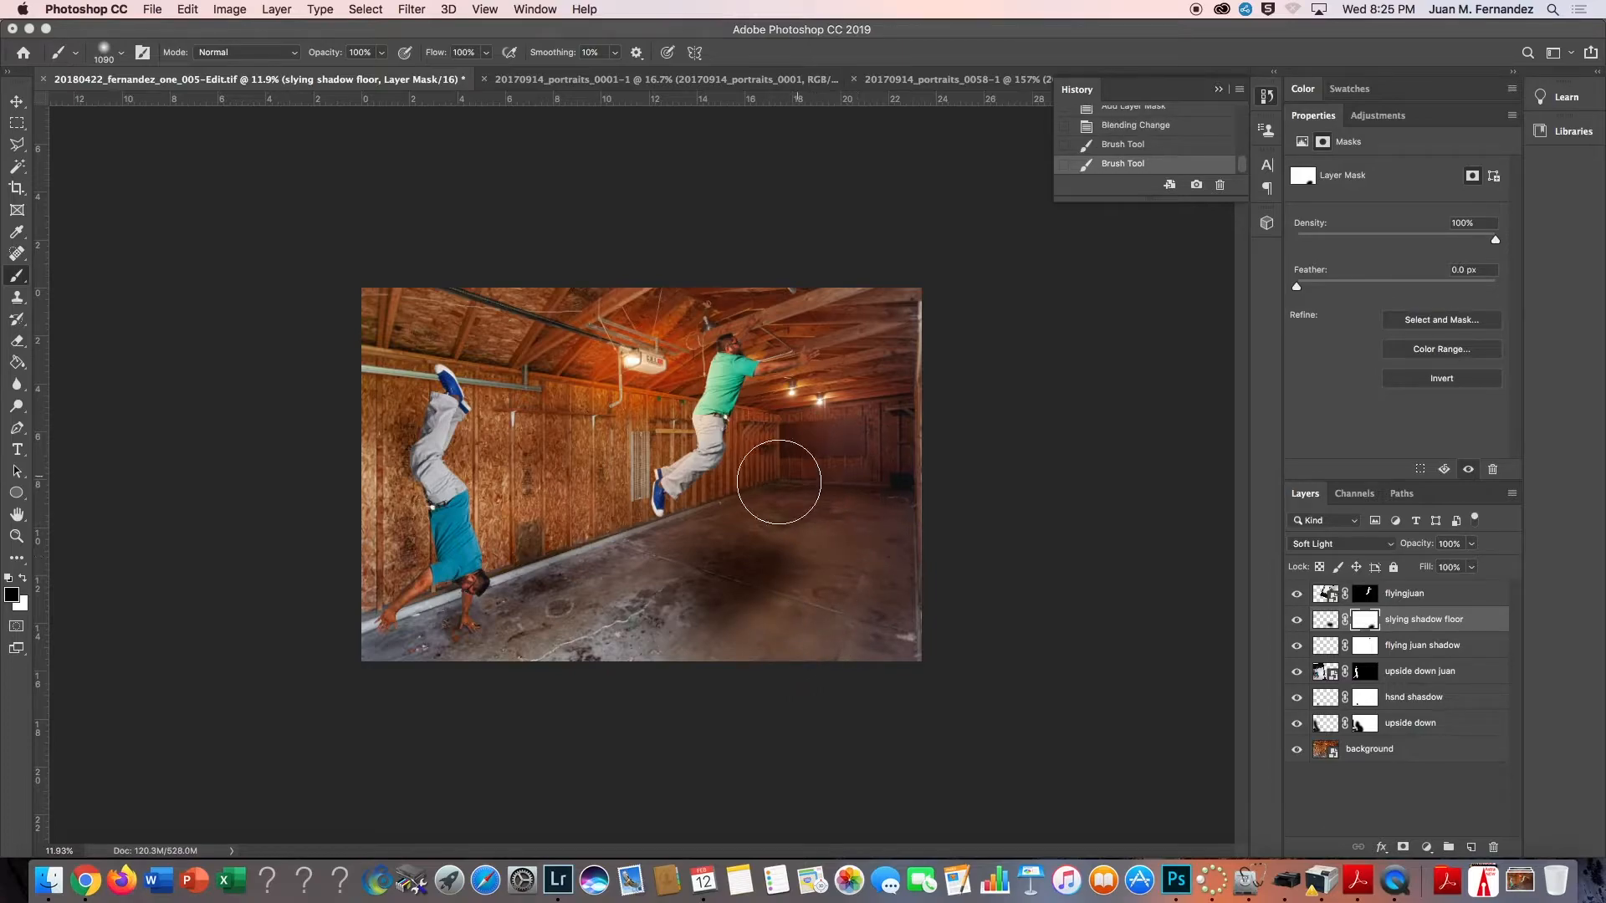
{"action": "left_click", "coordinate": [746, 500]}
{"action": "left_click", "coordinate": [781, 523]}
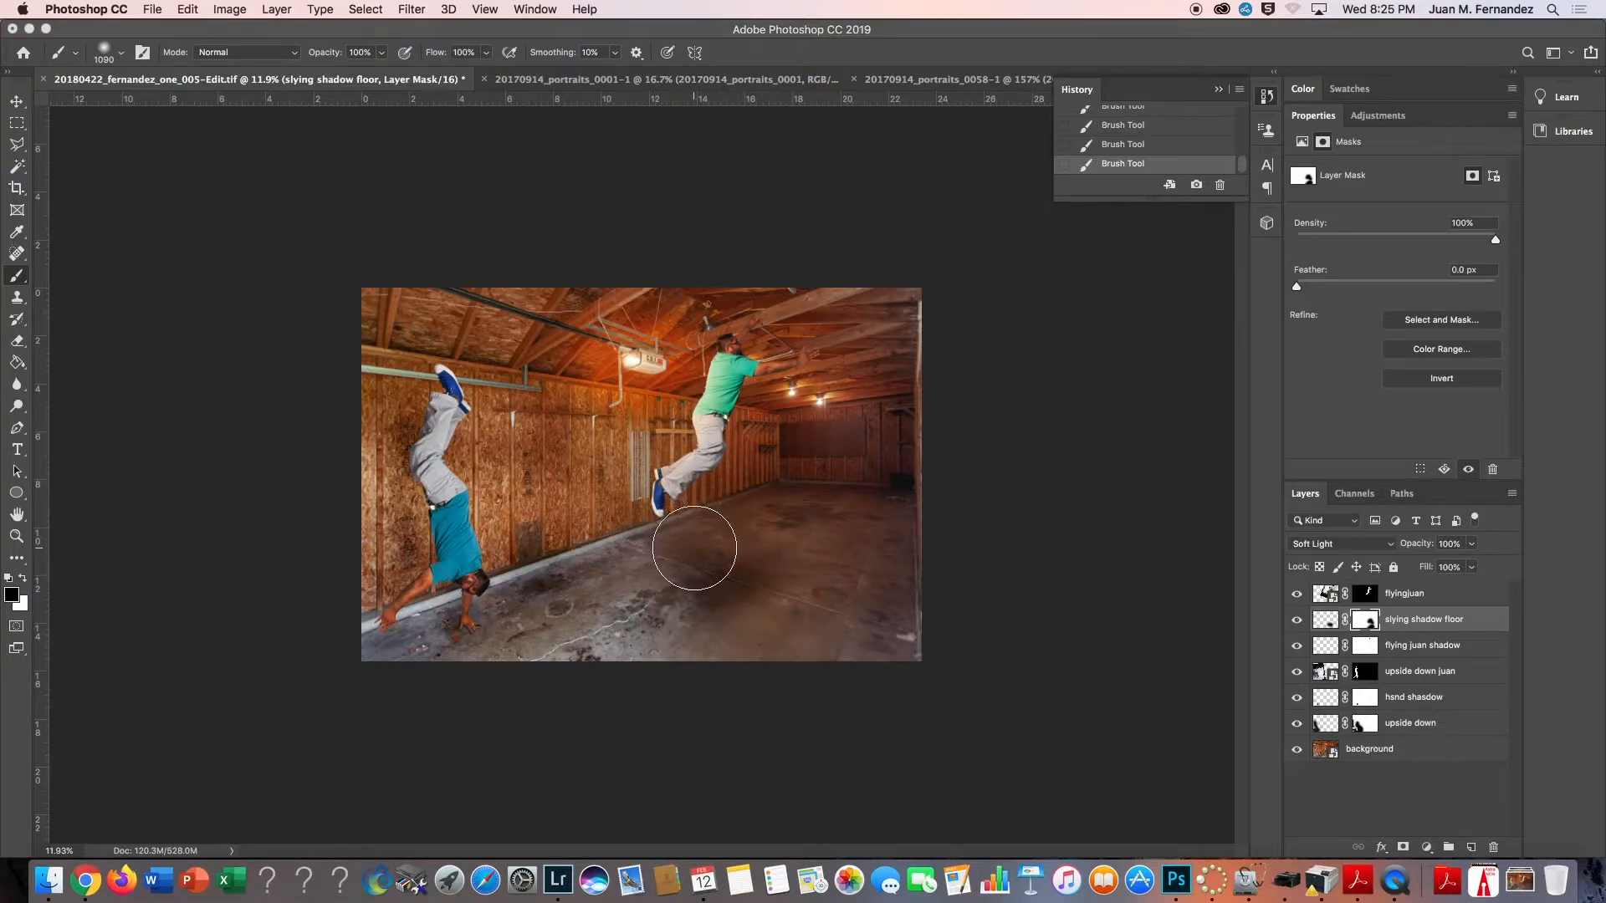
{"action": "mouse_move", "coordinate": [705, 553]}
{"action": "left_mouse_down"}
{"action": "mouse_move", "coordinate": [766, 601]}
{"action": "mouse_move", "coordinate": [743, 592]}
{"action": "mouse_move", "coordinate": [774, 580]}
{"action": "mouse_move", "coordinate": [725, 607]}
{"action": "mouse_move", "coordinate": [764, 581]}
{"action": "left_mouse_up"}
{"action": "key", "text": "x"}
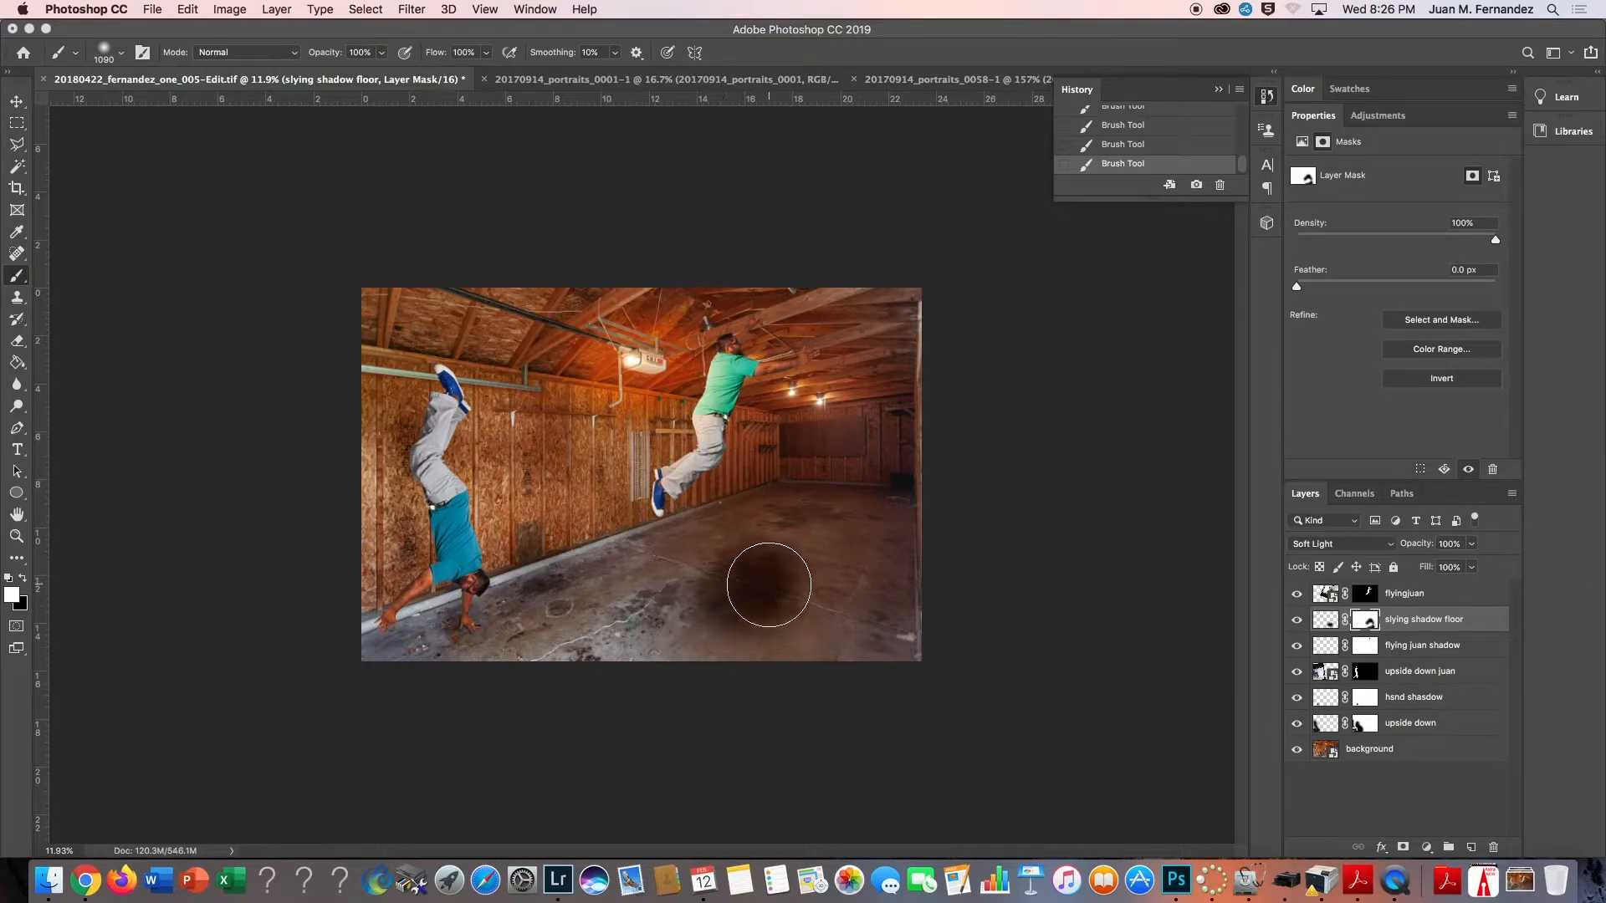
{"action": "key", "text": "x"}
{"action": "mouse_move", "coordinate": [790, 647]}
{"action": "left_mouse_down"}
{"action": "mouse_move", "coordinate": [680, 565]}
{"action": "mouse_move", "coordinate": [763, 516]}
{"action": "mouse_move", "coordinate": [855, 518]}
{"action": "mouse_move", "coordinate": [912, 608]}
{"action": "mouse_move", "coordinate": [830, 524]}
{"action": "mouse_move", "coordinate": [811, 530]}
{"action": "mouse_move", "coordinate": [816, 579]}
{"action": "mouse_move", "coordinate": [919, 685]}
{"action": "mouse_move", "coordinate": [789, 659]}
{"action": "mouse_move", "coordinate": [801, 651]}
{"action": "mouse_move", "coordinate": [801, 676]}
{"action": "mouse_move", "coordinate": [735, 688]}
{"action": "left_mouse_up"}
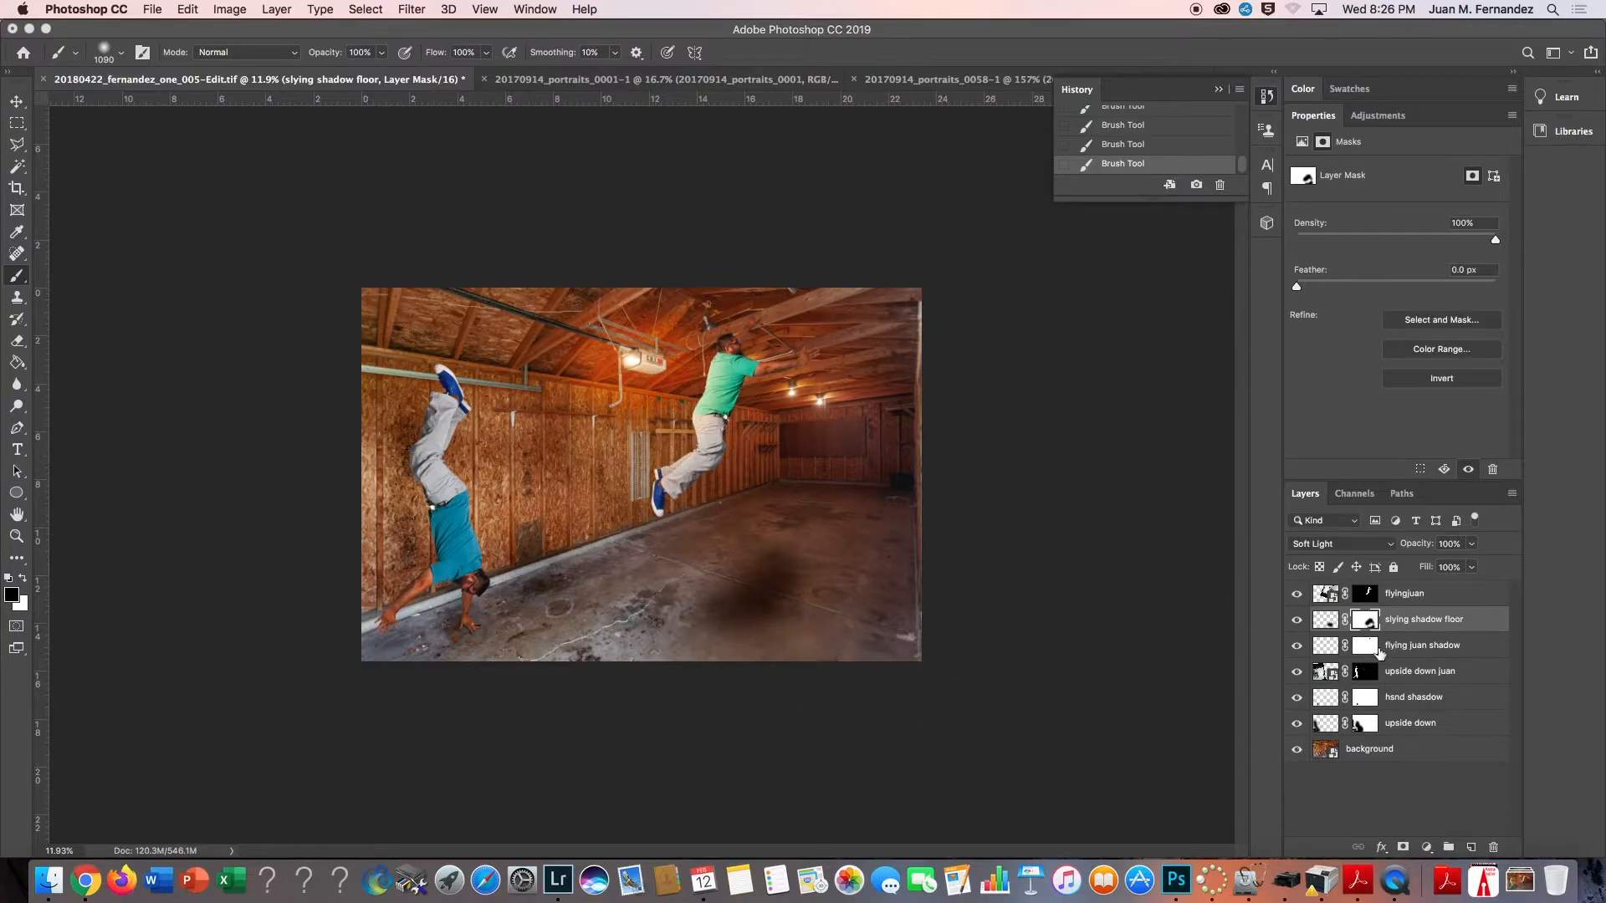
Lower the floor shadow layer's opacity to 73% and move the shadow up and left beneath the flying figure.
{"action": "left_click_drag", "start_coordinate": [1421, 543], "coordinate": [1402, 546]}
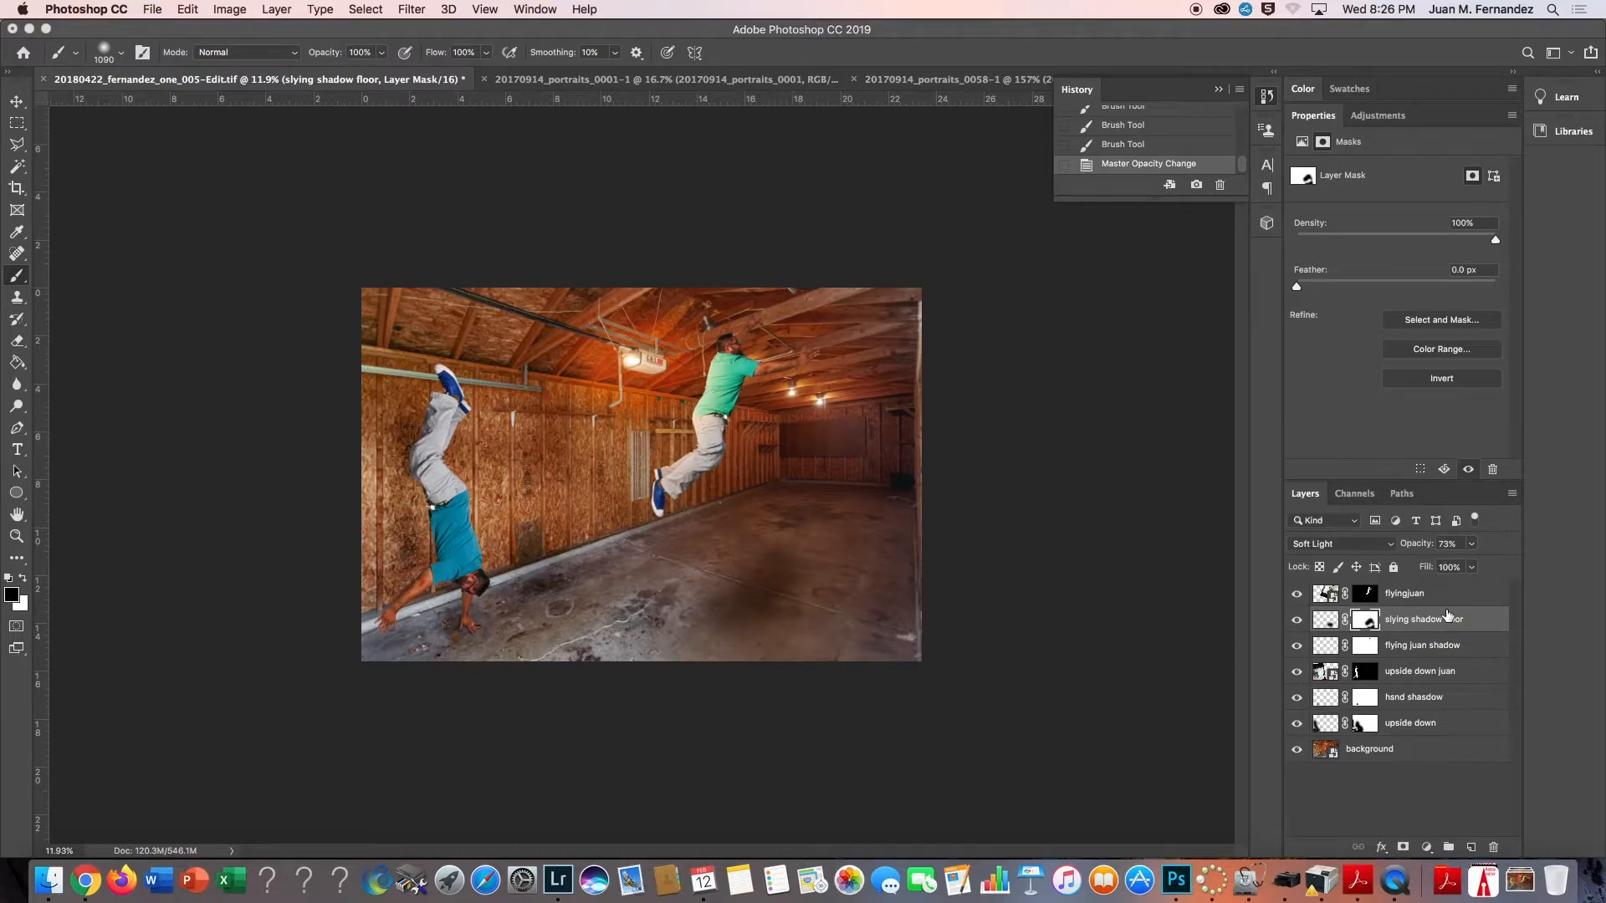
{"action": "key", "text": "v"}
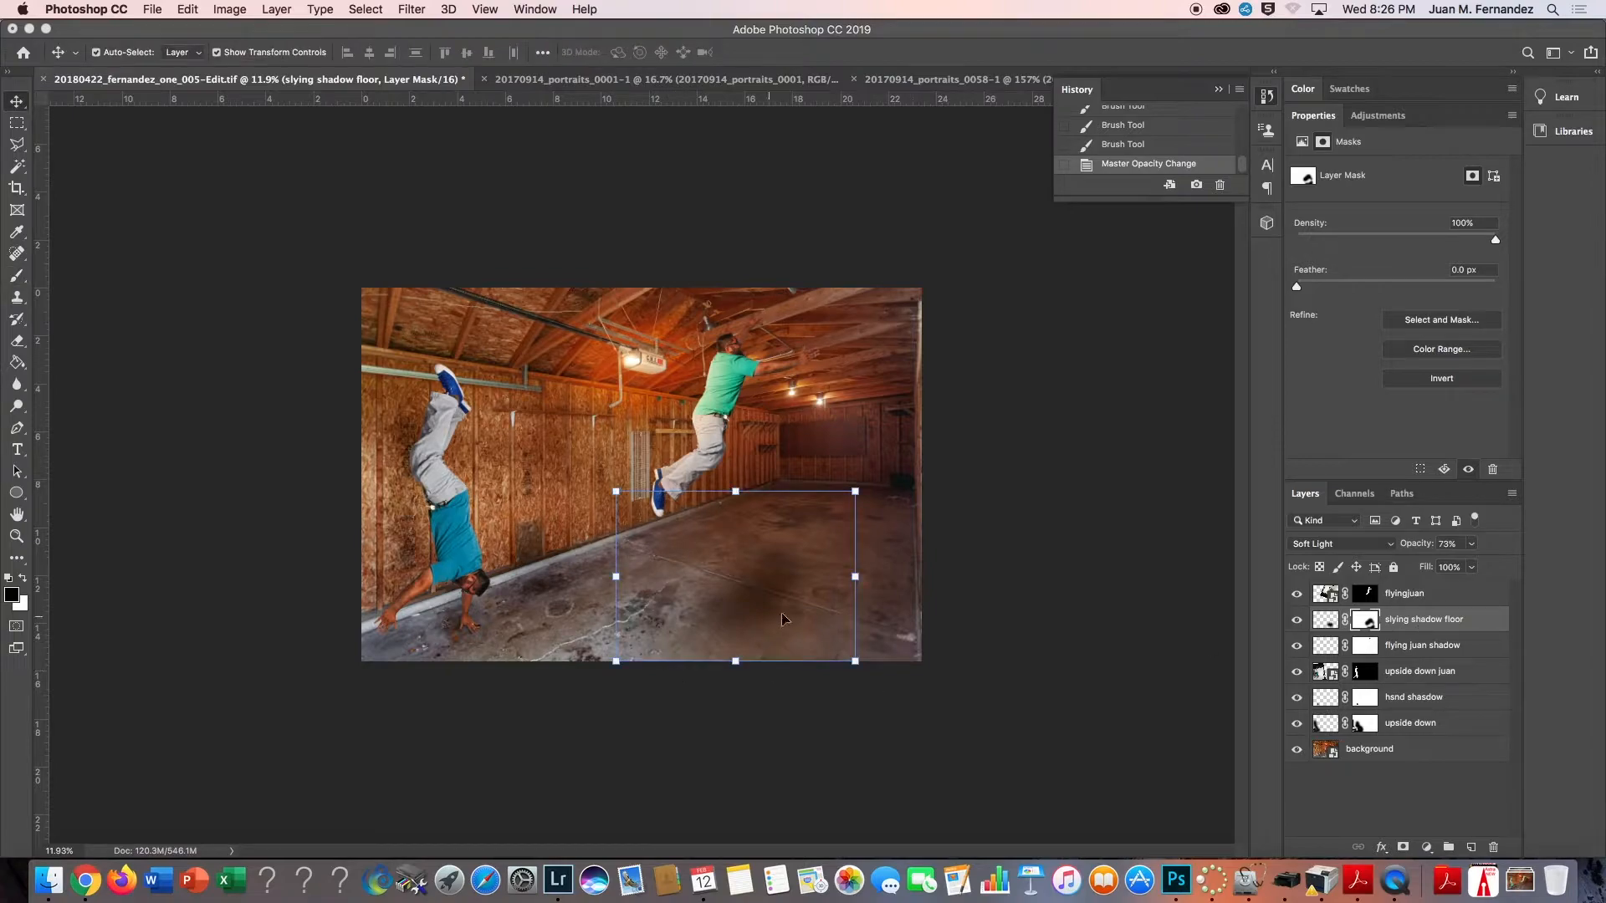
{"action": "left_click", "coordinate": [759, 600]}
{"action": "left_click_drag", "start_coordinate": [760, 600], "coordinate": [728, 591]}
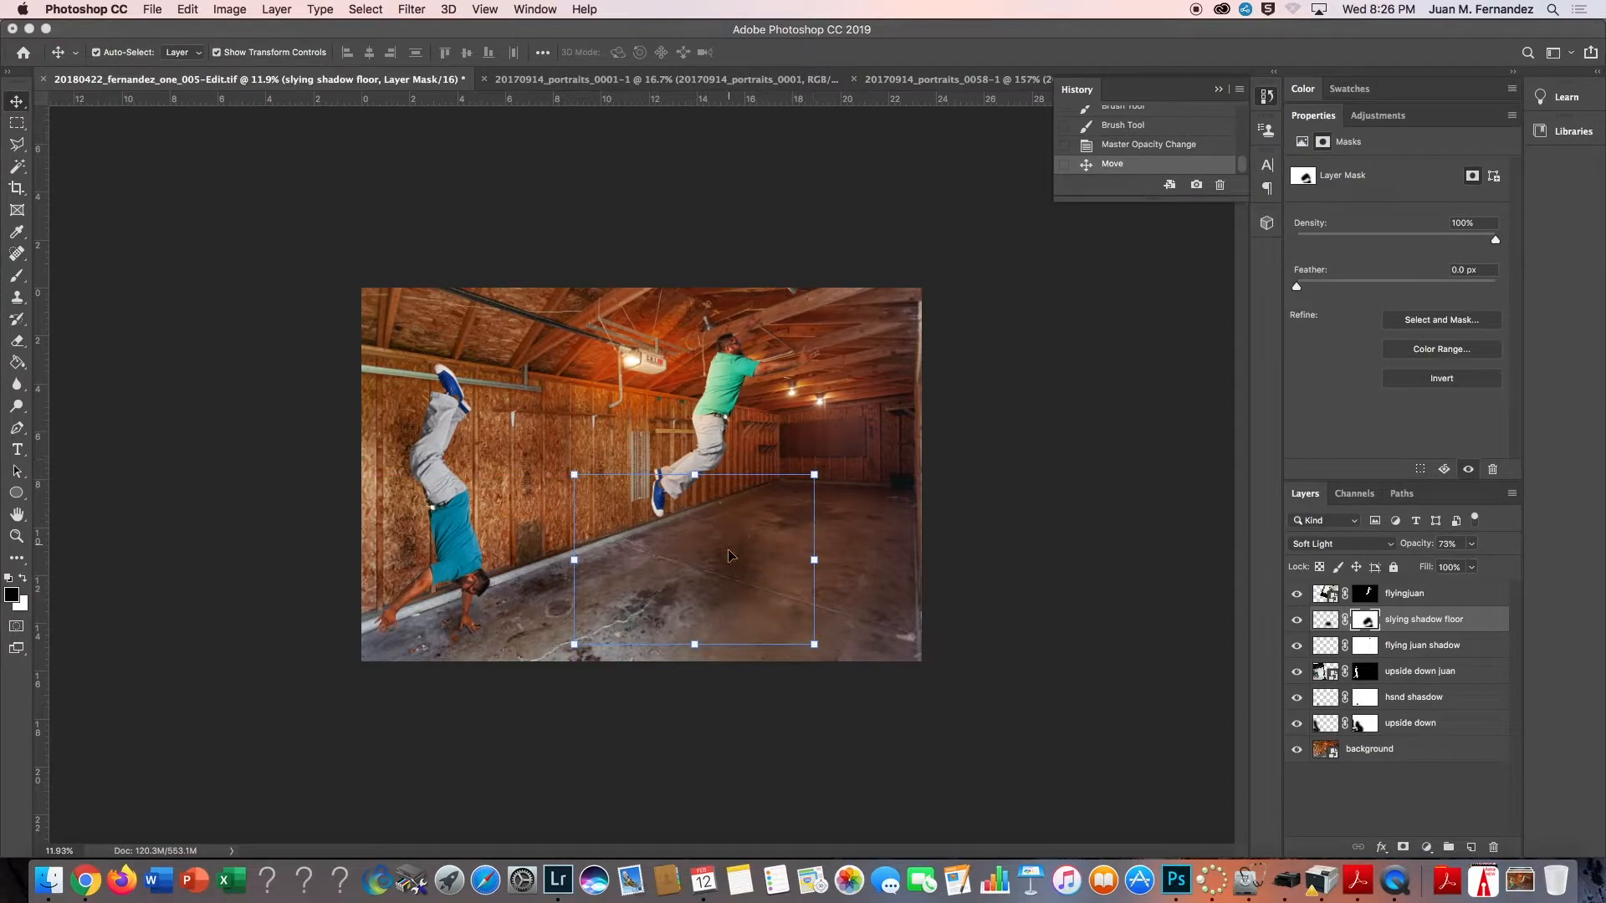
{"action": "left_click_drag", "start_coordinate": [731, 557], "coordinate": [741, 571]}
Duplicate the flying figure's layer as an independent smart object using New Smart Object via Copy.
{"action": "left_click", "coordinate": [1436, 600]}
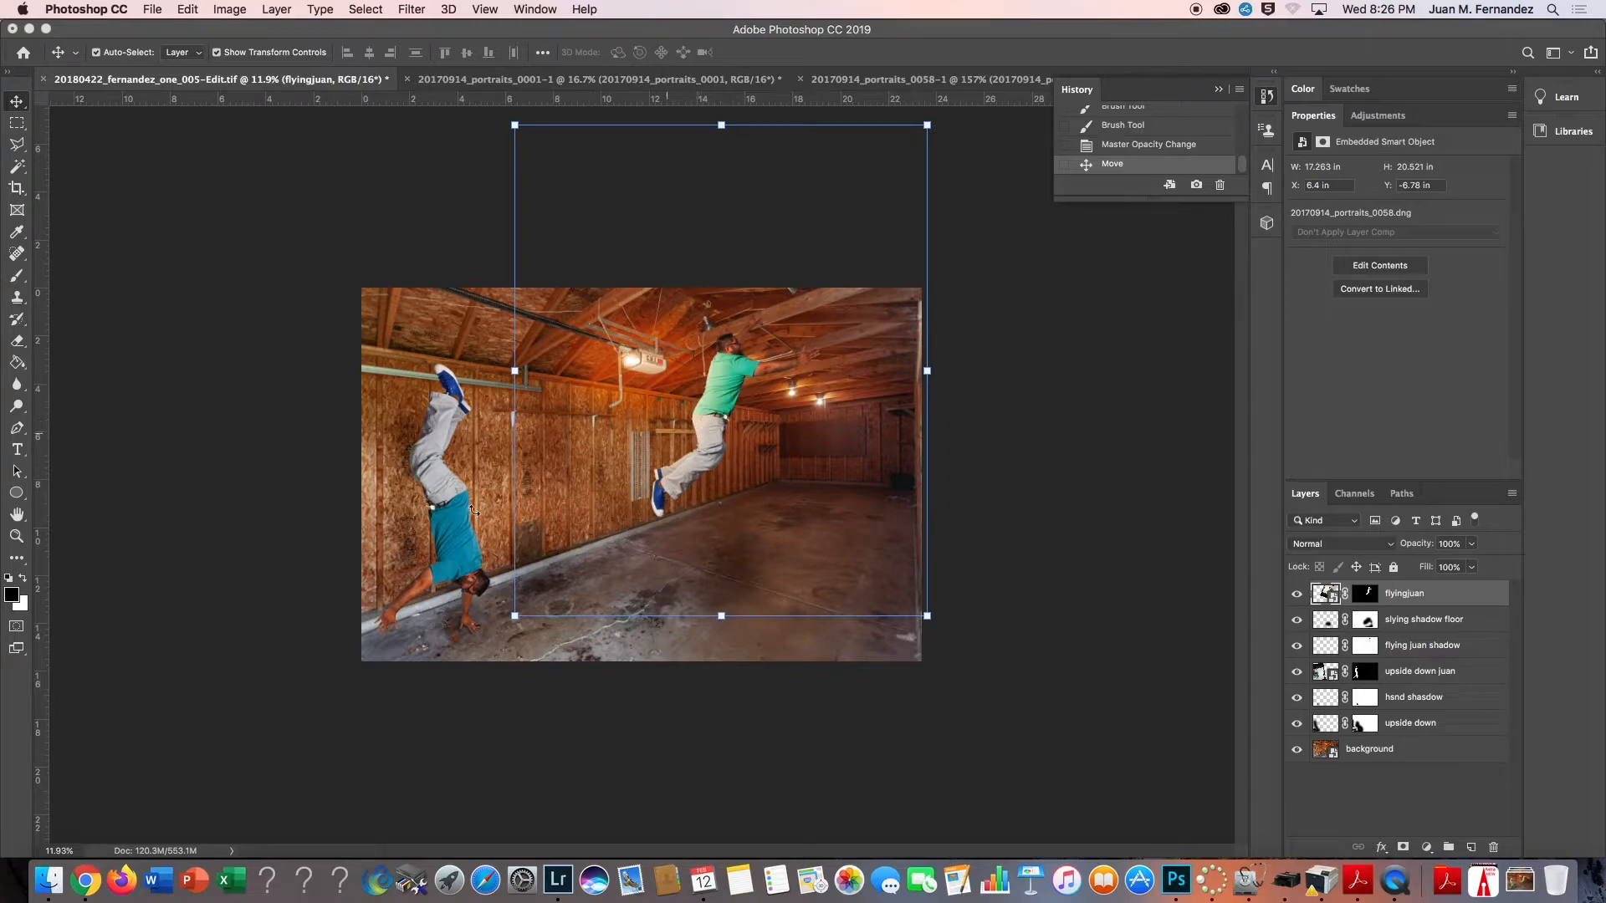
{"action": "left_click", "coordinate": [446, 510]}
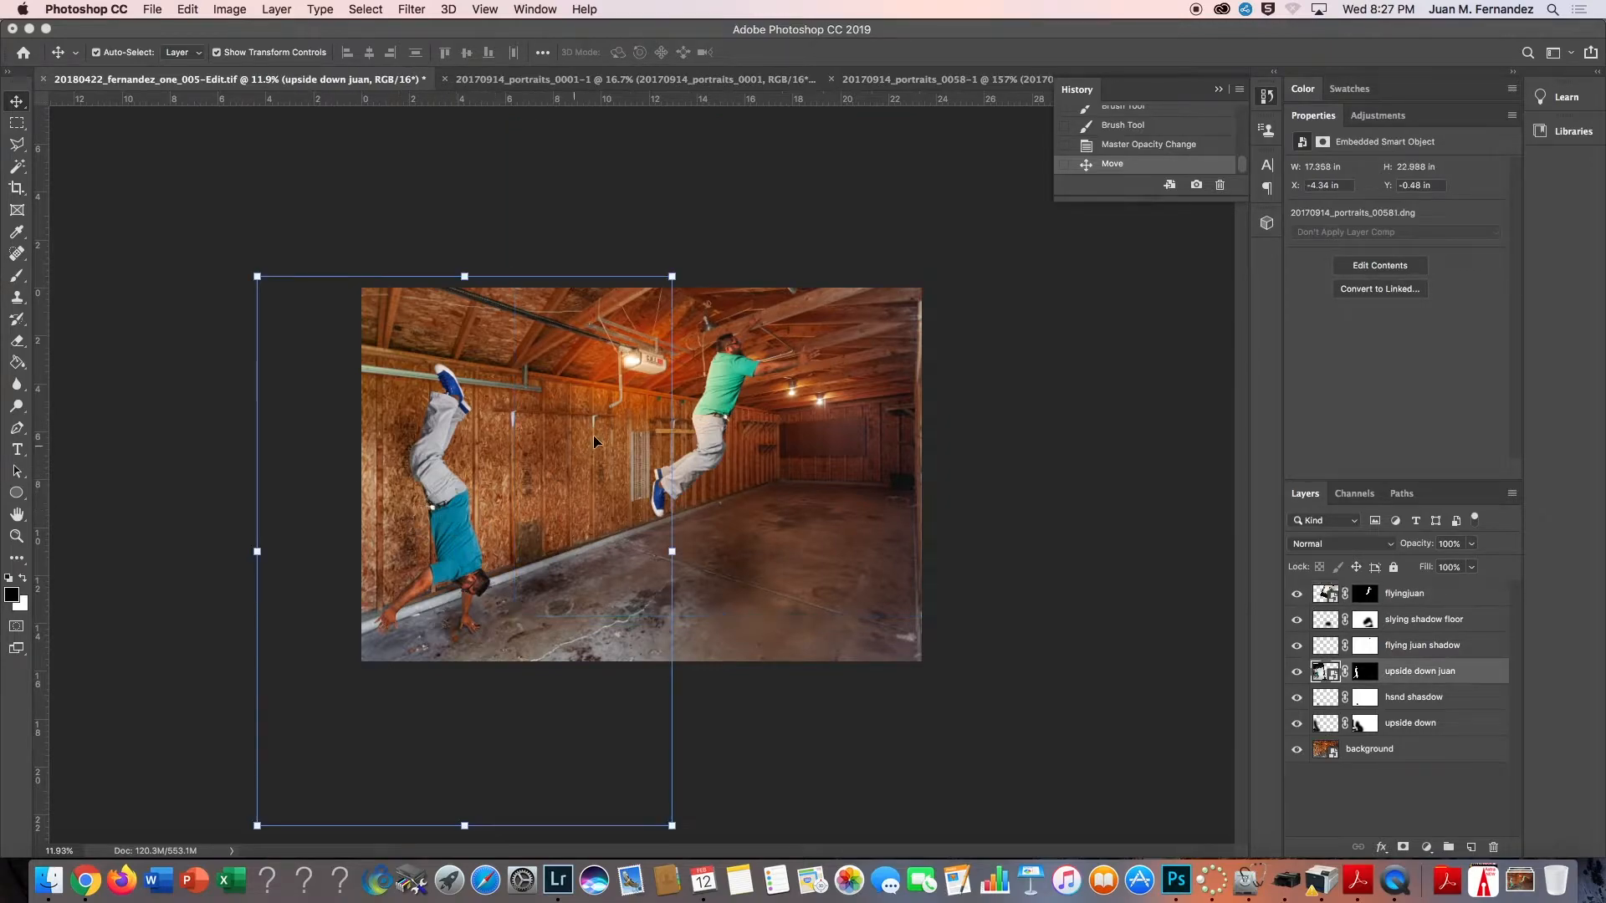
{"action": "left_click", "coordinate": [725, 414]}
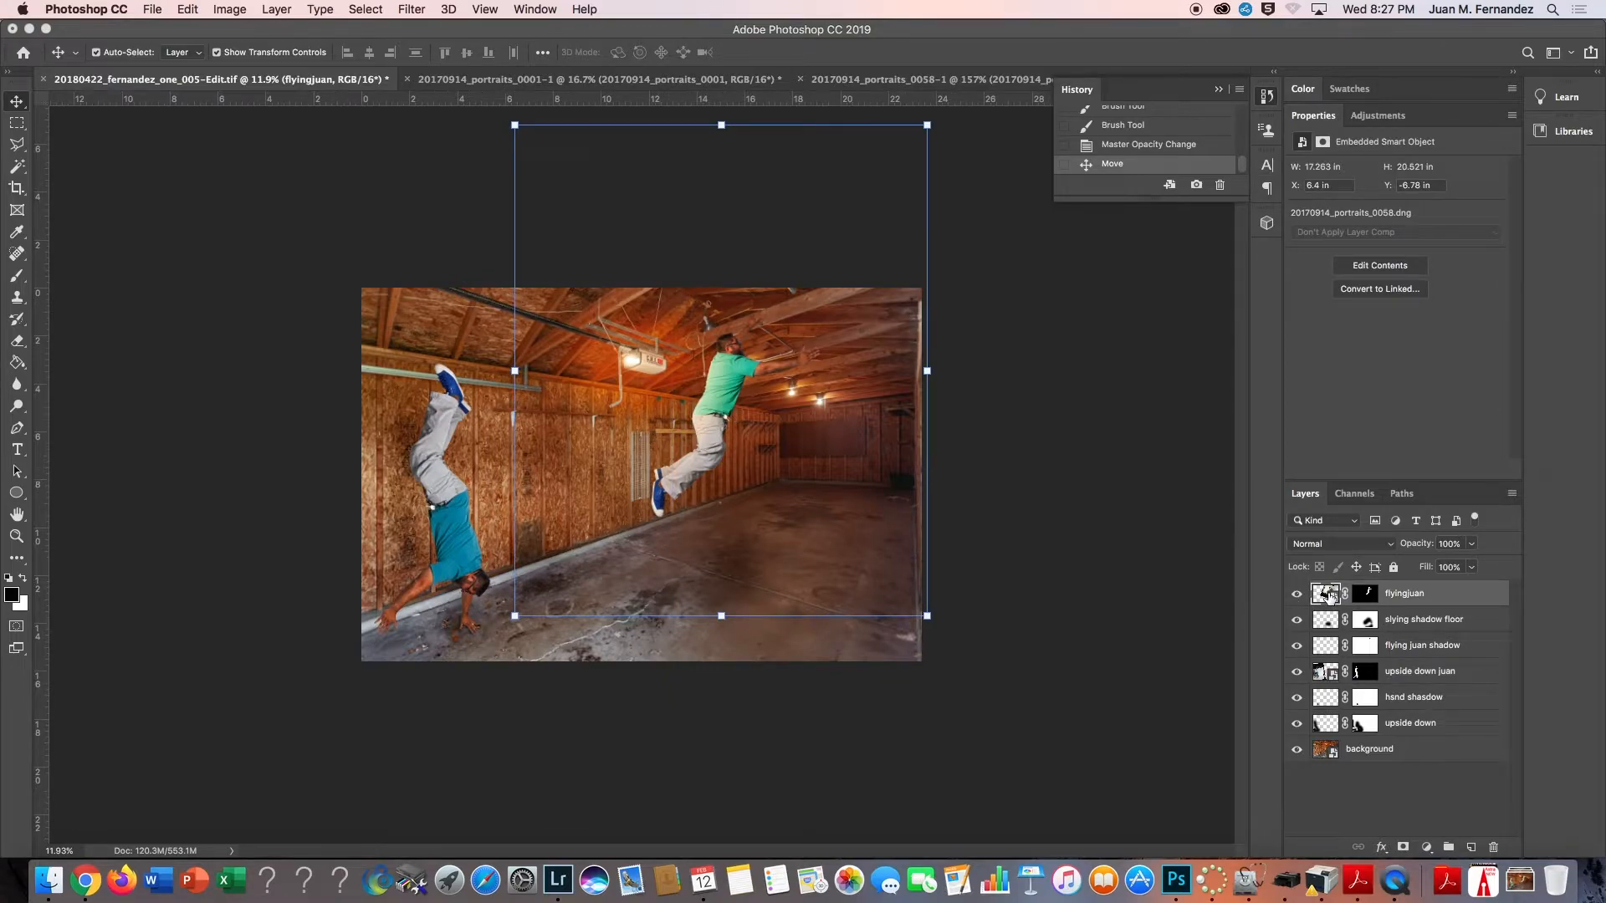
{"action": "right_click", "coordinate": [1441, 600]}
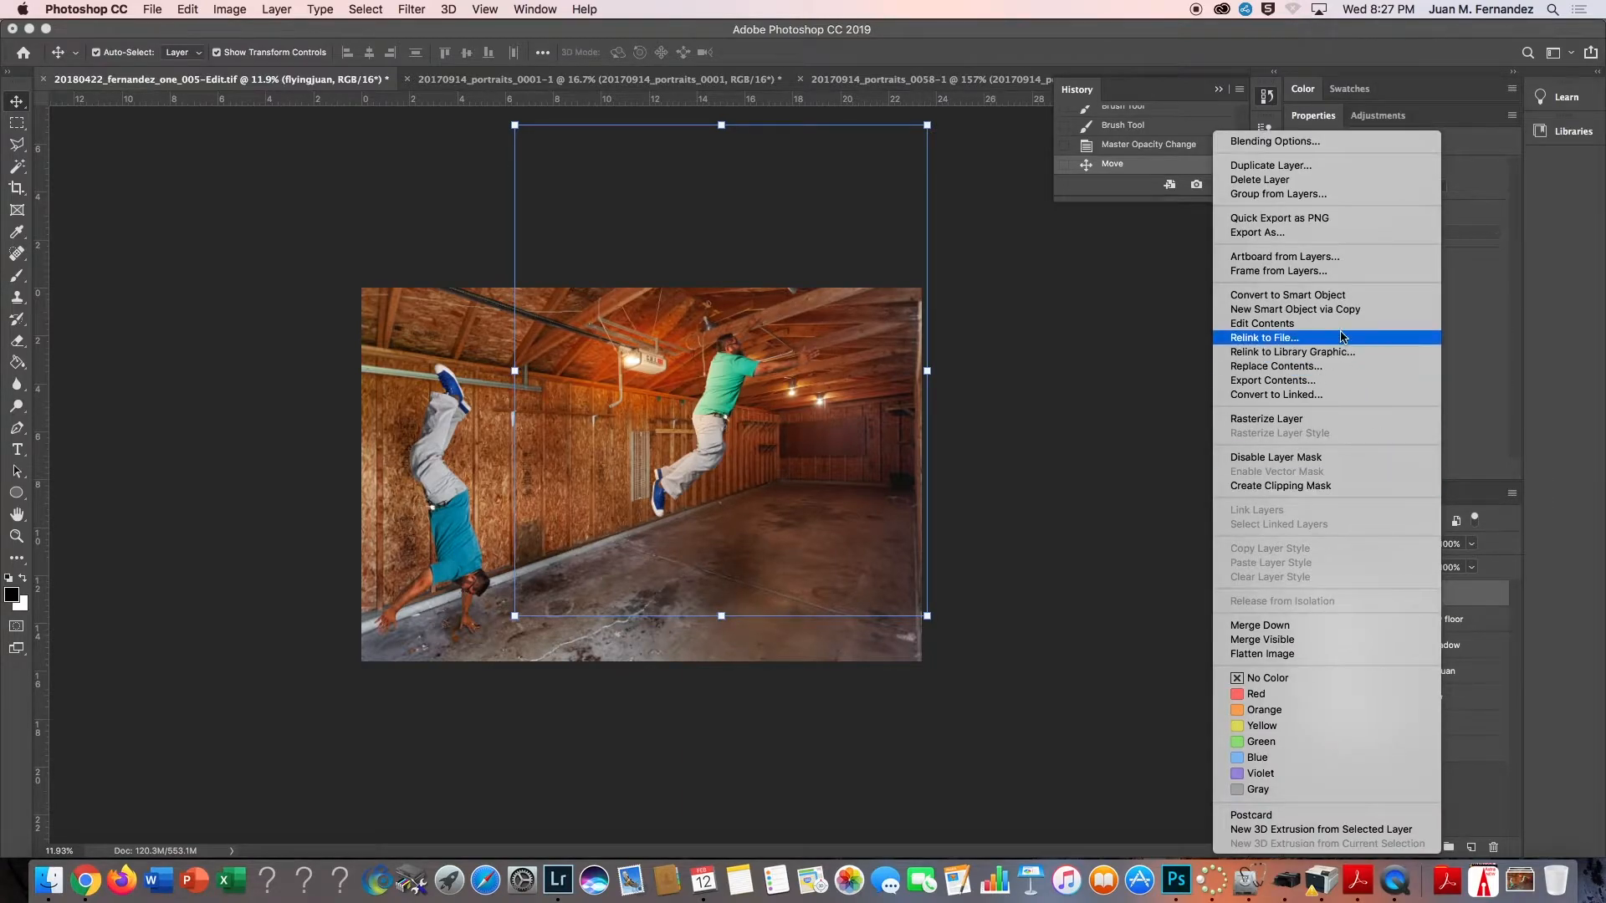
{"action": "left_click", "coordinate": [1289, 311]}
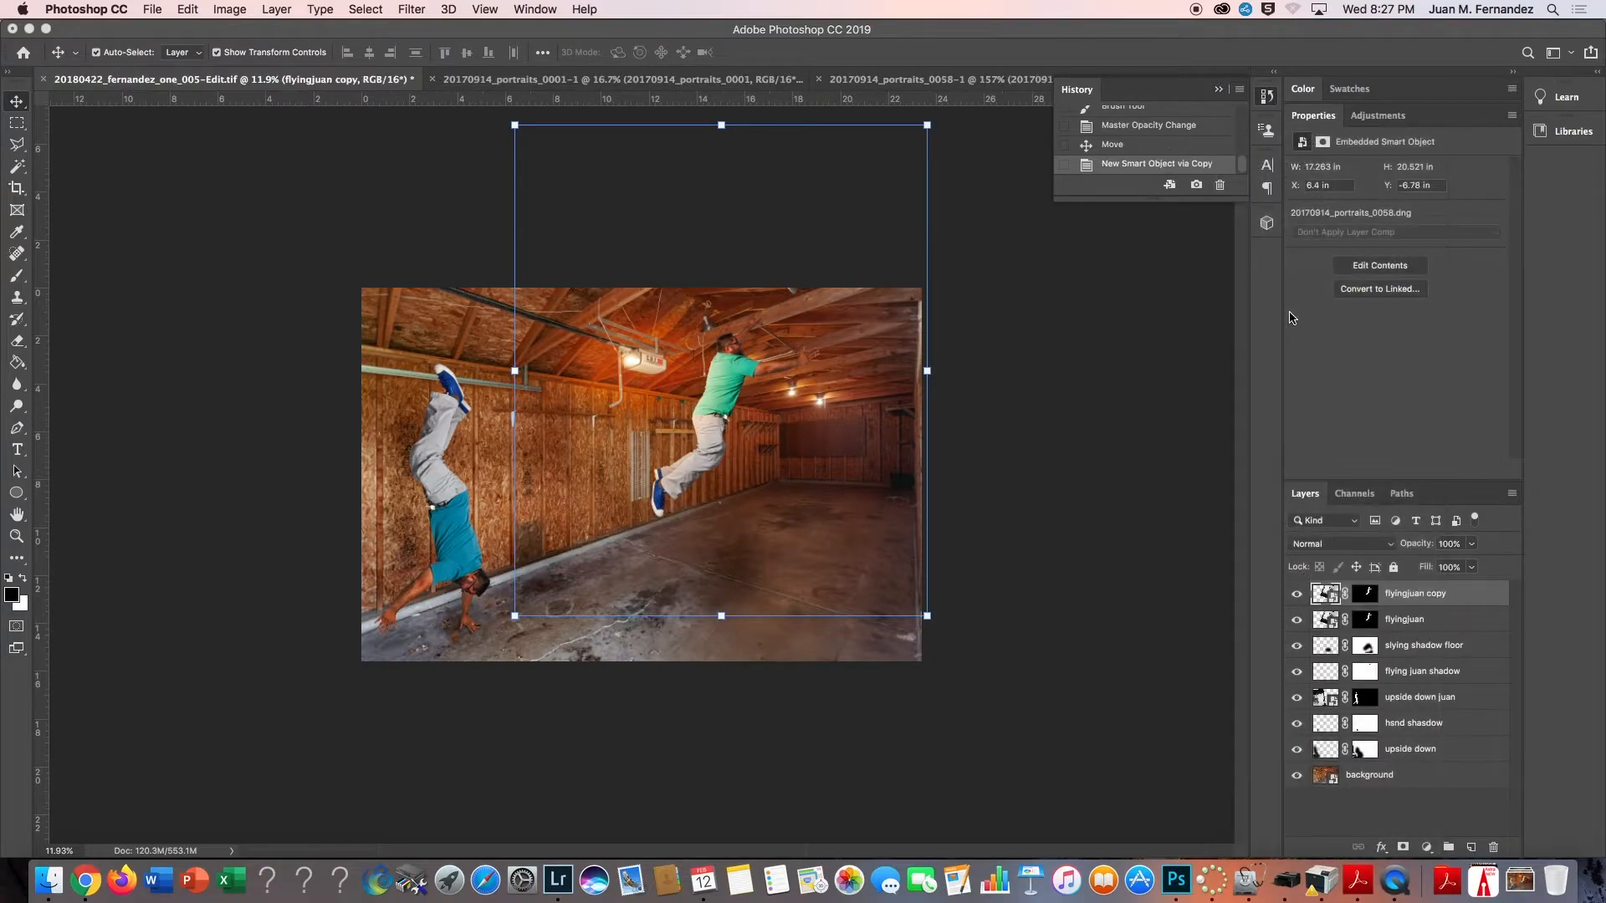
Move the copied flying figure to the right part of the garage floor and rotate it 154.35° so it is upside down.
{"action": "left_click", "coordinate": [456, 503]}
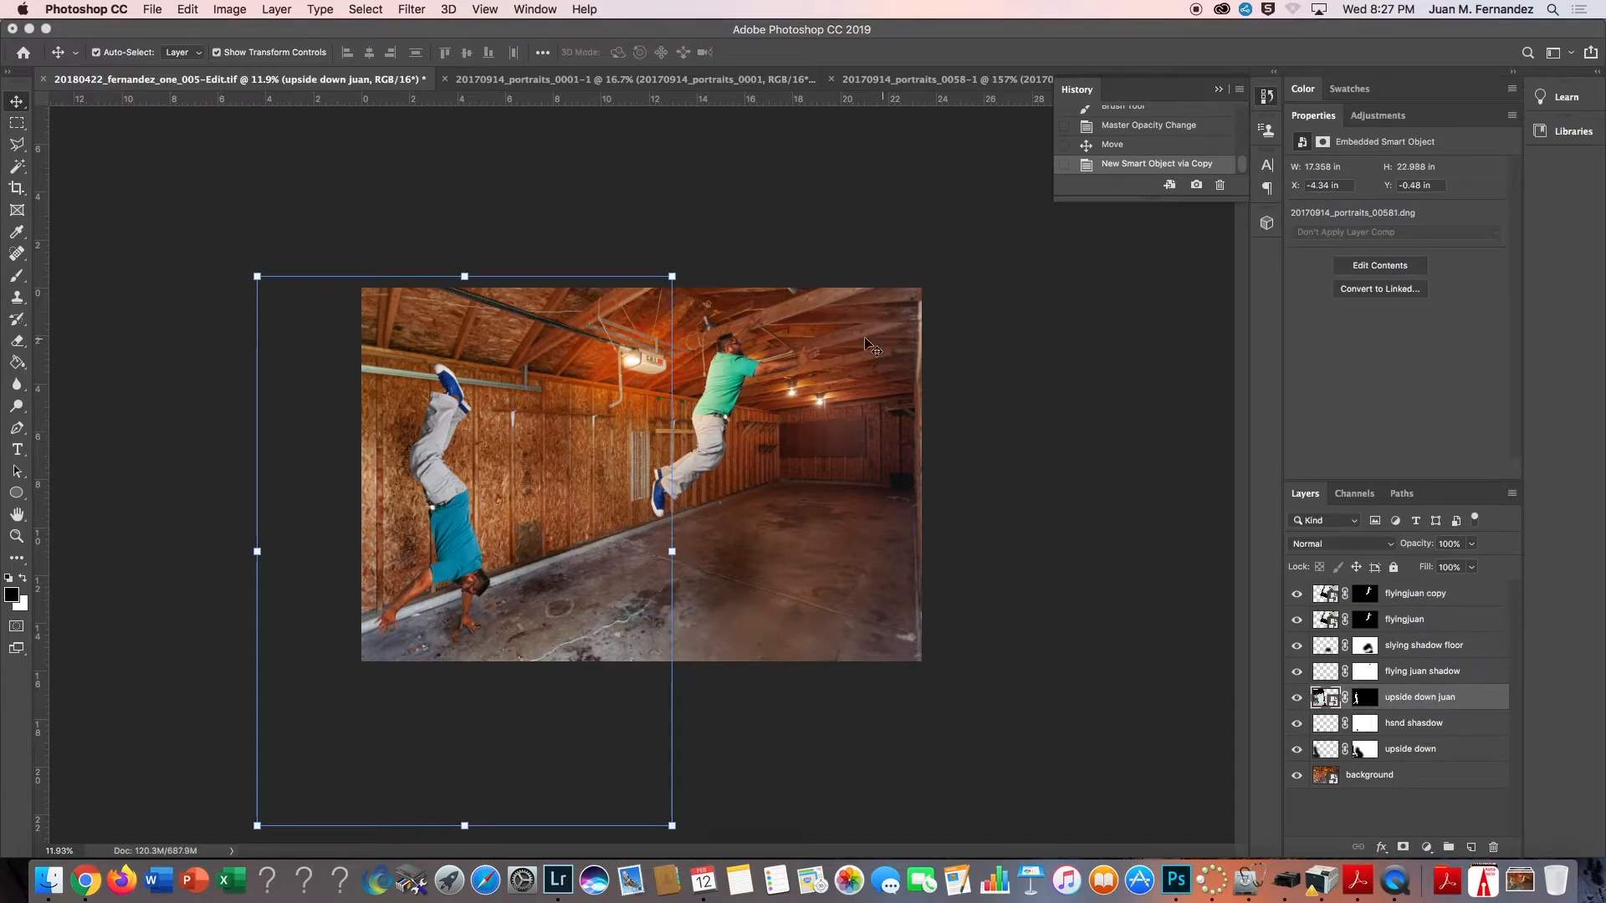
{"action": "left_click_drag", "start_coordinate": [733, 398], "coordinate": [831, 452]}
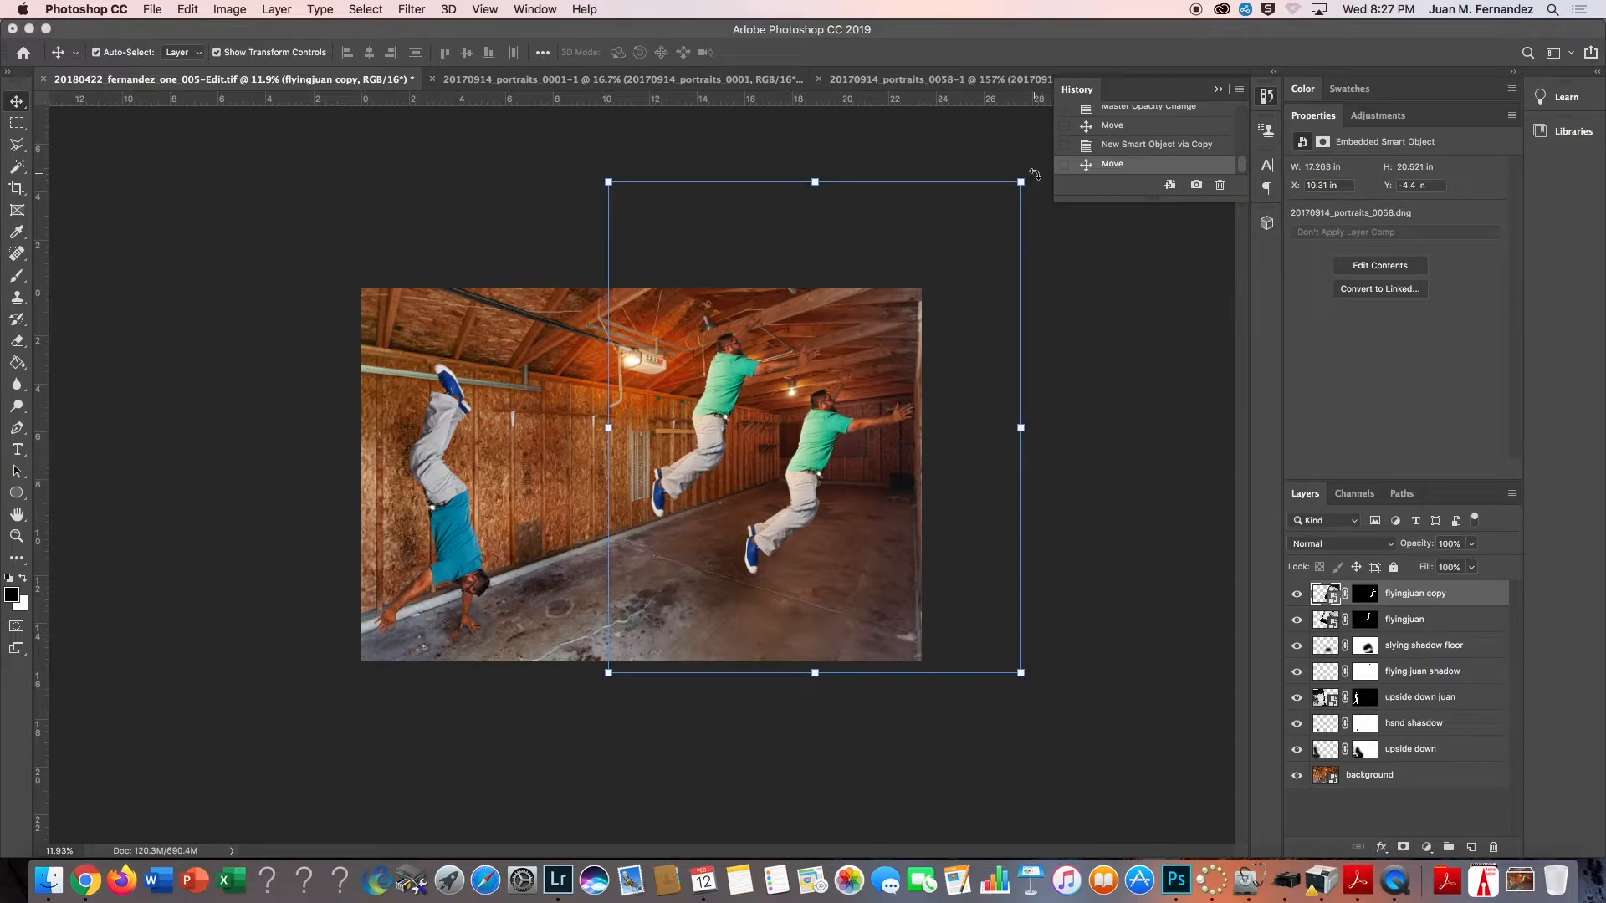
{"action": "left_click_drag", "start_coordinate": [1035, 174], "coordinate": [735, 695]}
{"action": "left_click_drag", "start_coordinate": [810, 404], "coordinate": [847, 565]}
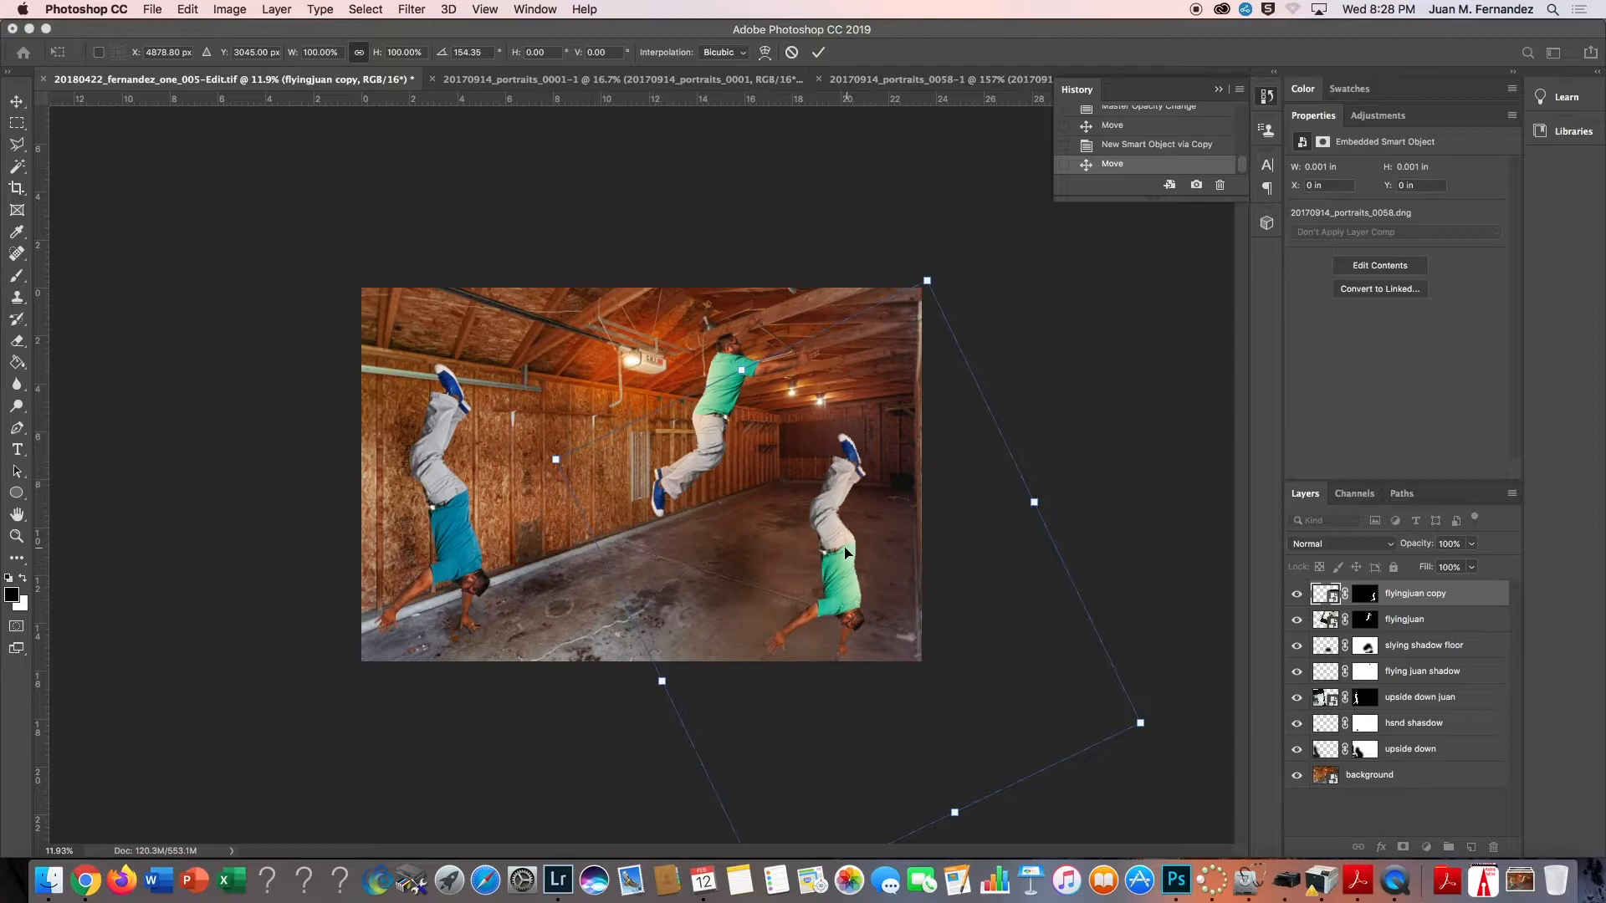
{"action": "left_click_drag", "start_coordinate": [846, 552], "coordinate": [851, 567]}
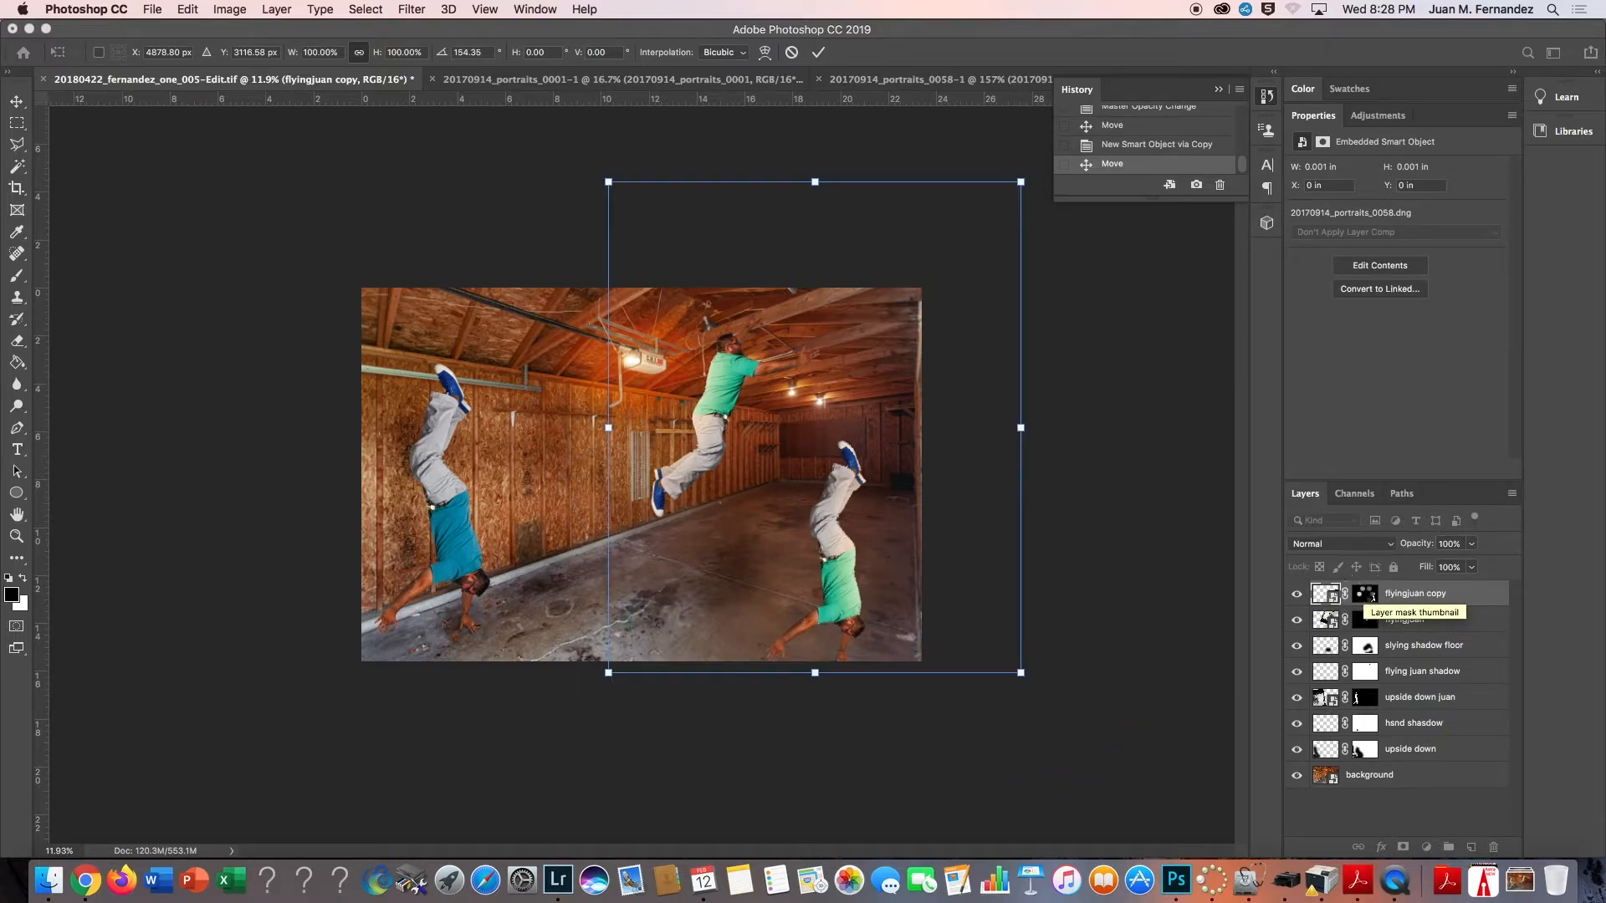
Hide the copied figure's head, arms and green shirt by painting black on its layer mask, leaving only the legs.
{"action": "left_click", "coordinate": [1365, 595]}
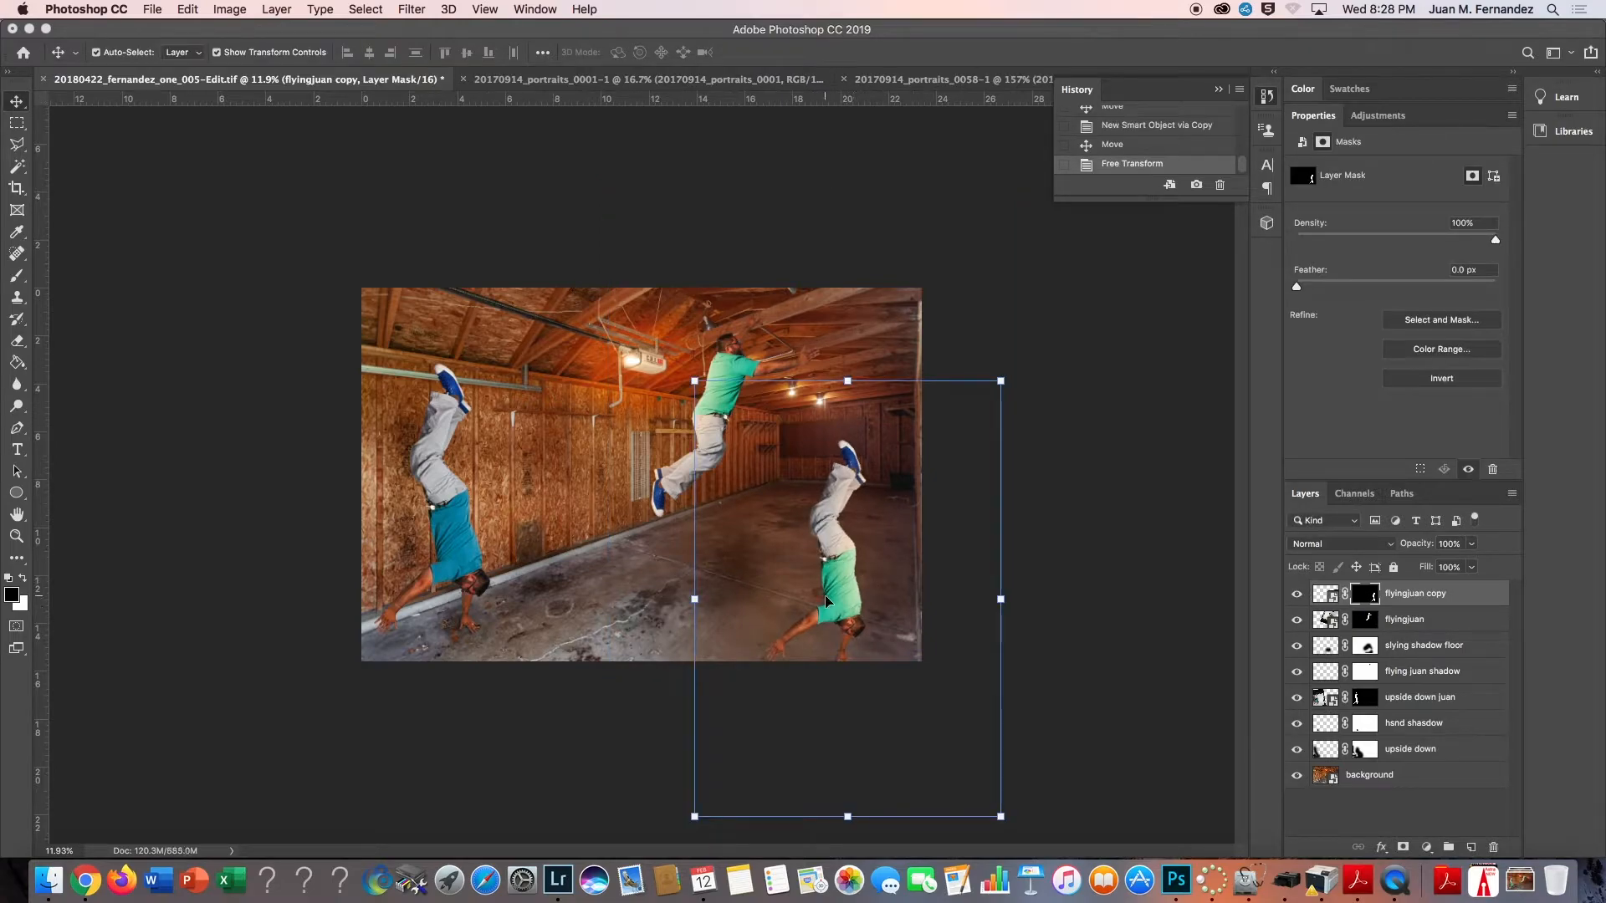
{"action": "left_click", "coordinate": [17, 275]}
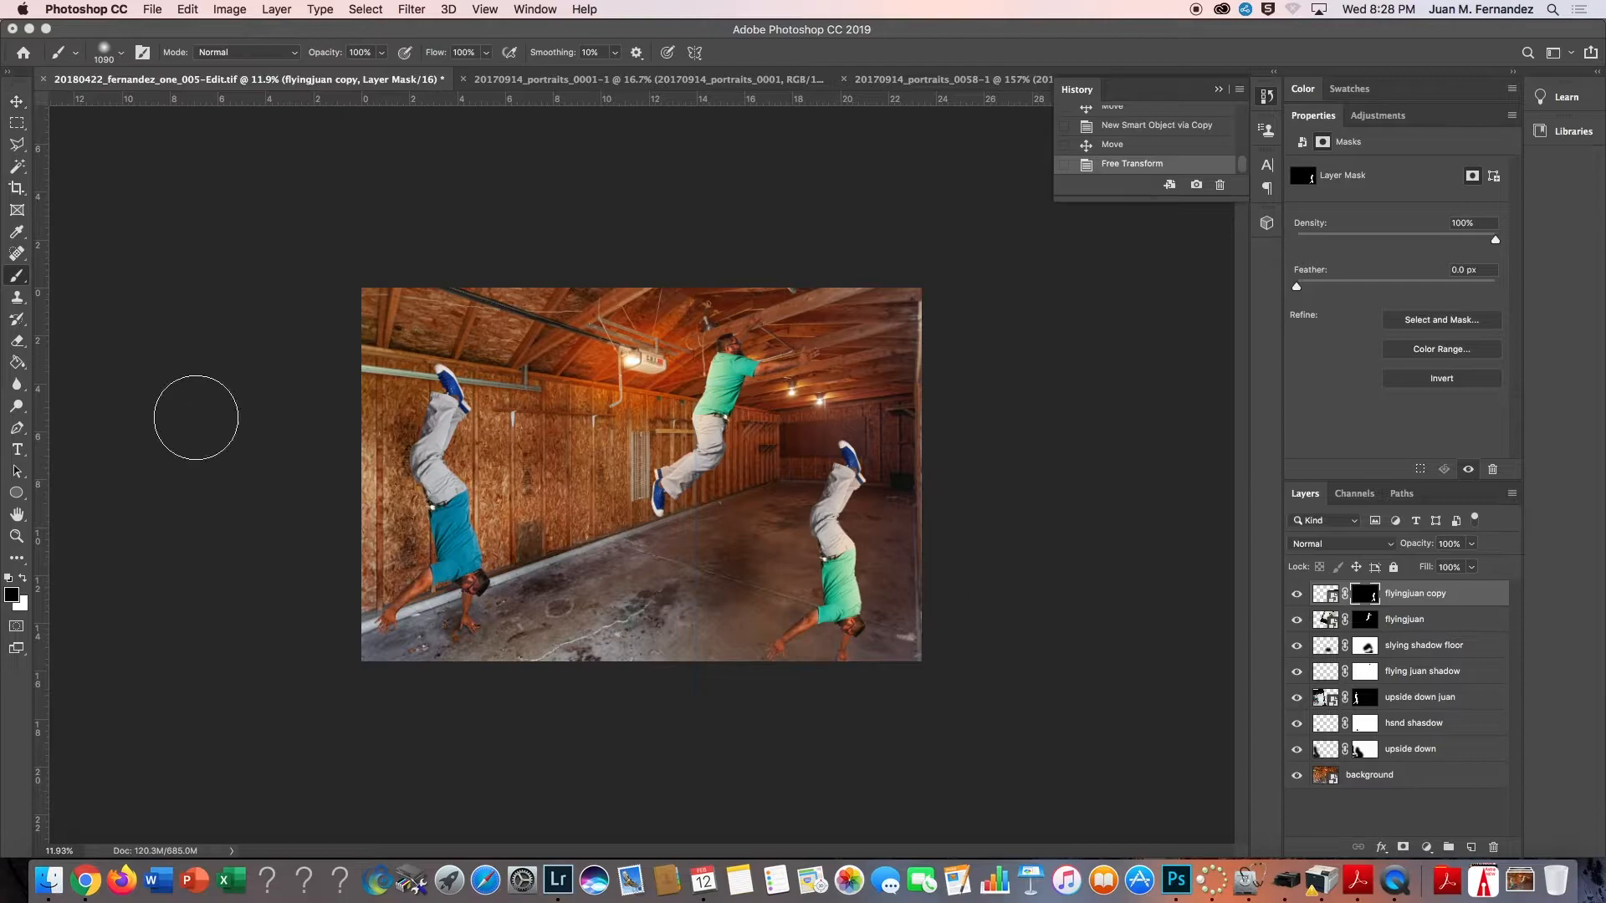
{"action": "mouse_move", "coordinate": [791, 640]}
{"action": "left_mouse_down"}
{"action": "mouse_move", "coordinate": [871, 624]}
{"action": "mouse_move", "coordinate": [756, 625]}
{"action": "left_mouse_up"}
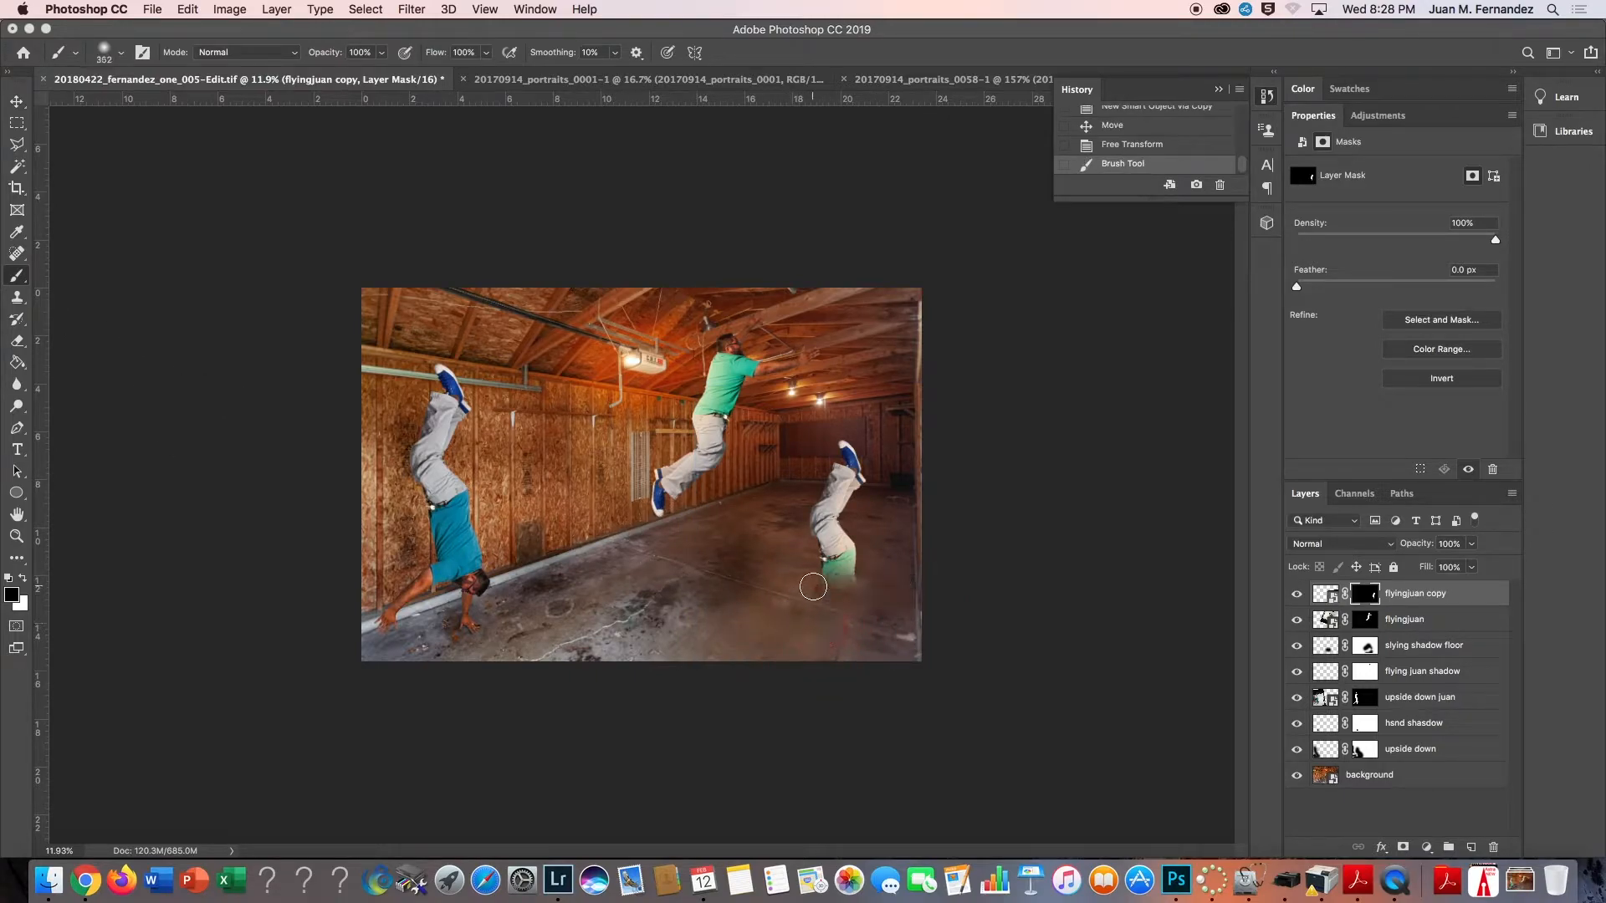
{"action": "mouse_move", "coordinate": [851, 573]}
{"action": "left_mouse_down"}
{"action": "mouse_move", "coordinate": [841, 587]}
{"action": "mouse_move", "coordinate": [868, 596]}
{"action": "mouse_move", "coordinate": [861, 456]}
{"action": "mouse_move", "coordinate": [867, 636]}
{"action": "left_mouse_up"}
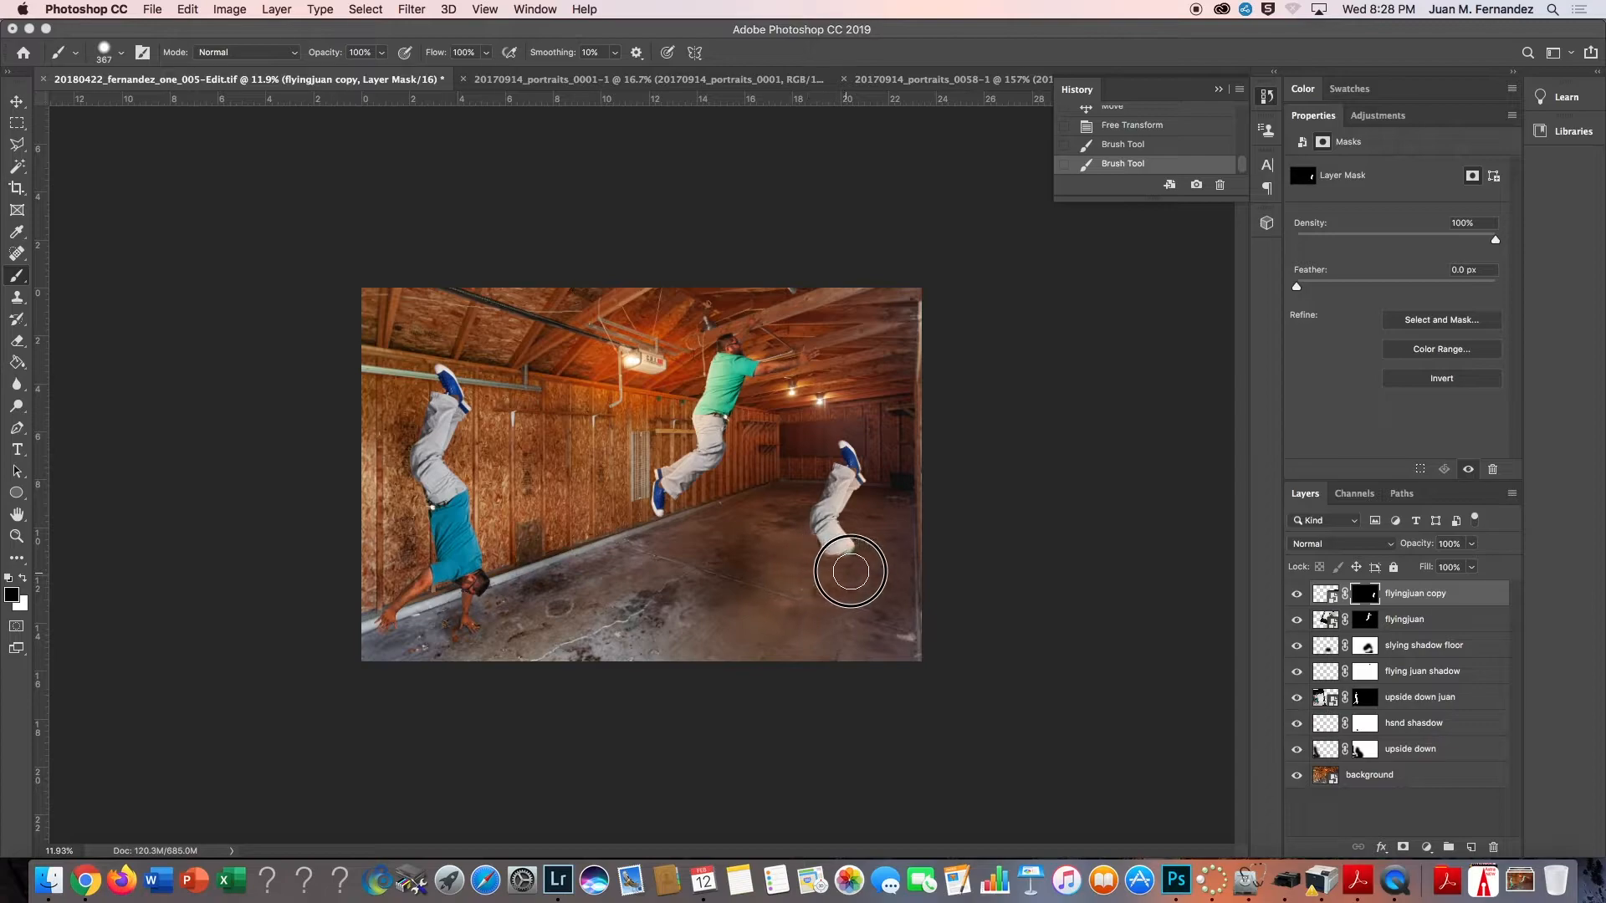
{"action": "left_click_drag", "start_coordinate": [867, 556], "coordinate": [803, 564]}
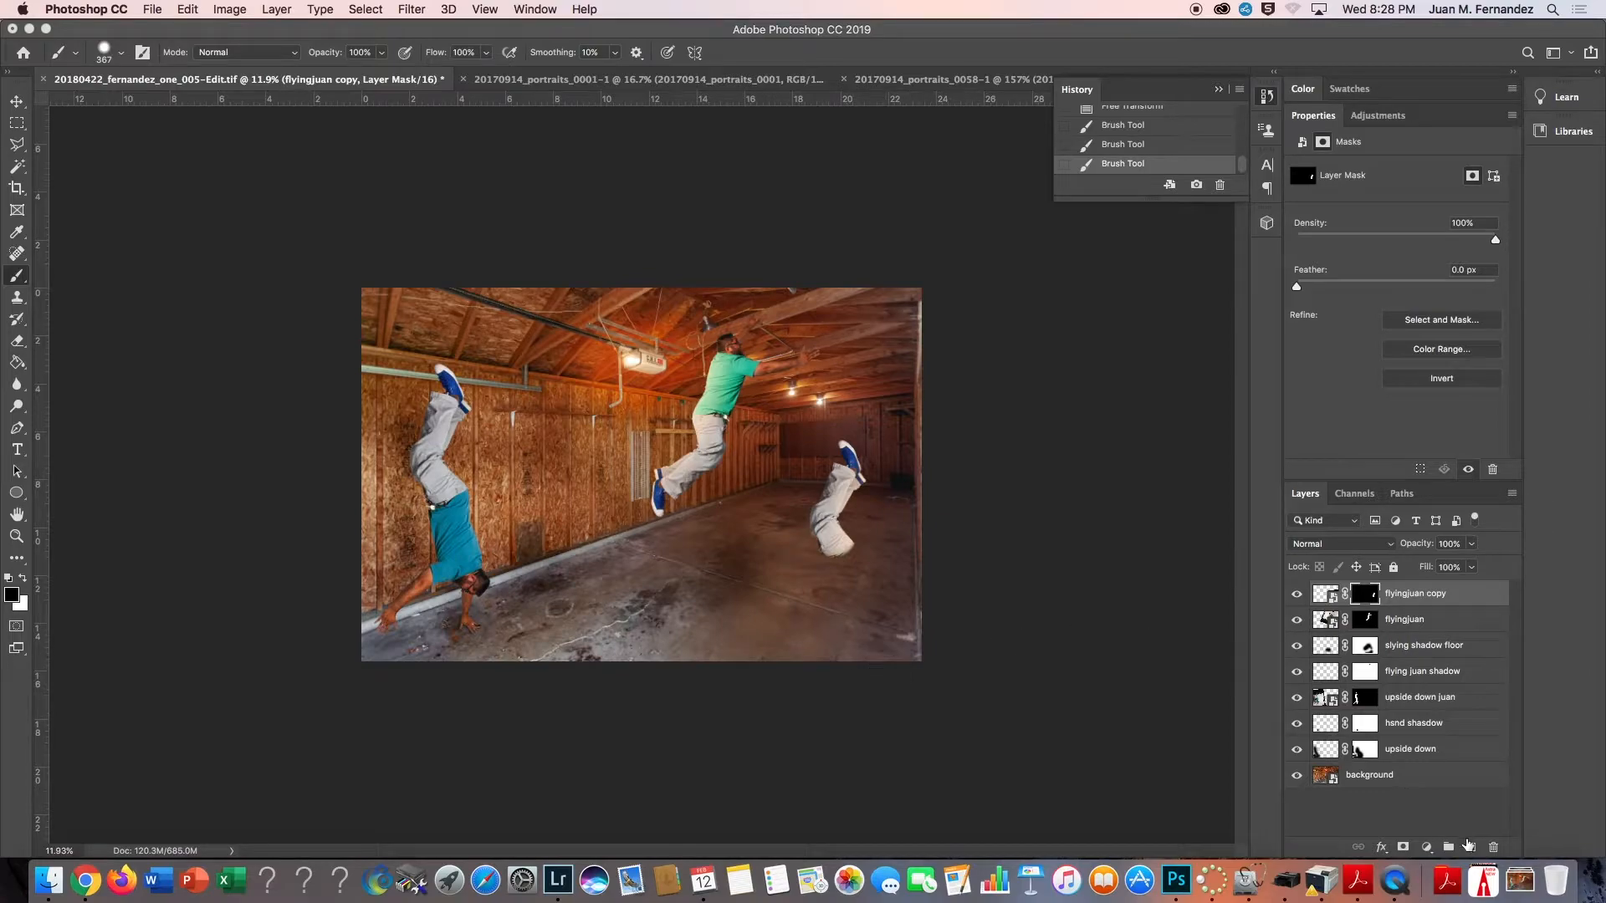
Add a layer at the top of the stack and name it "jacks unending pit of despair".
{"action": "left_click", "coordinate": [1471, 847]}
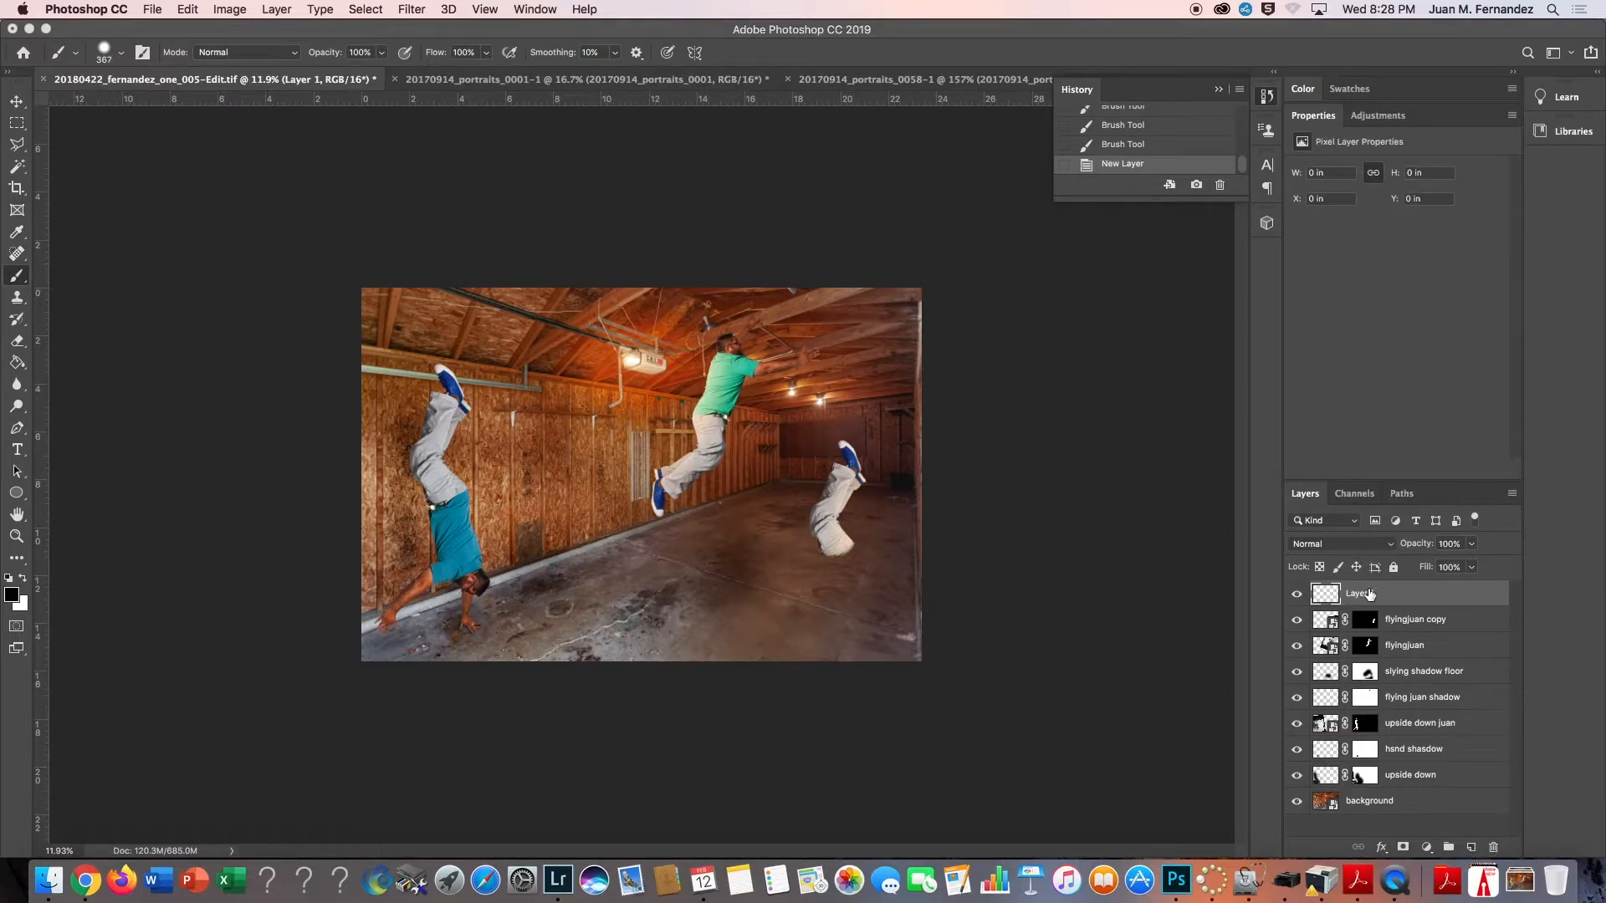
{"action": "double_click", "coordinate": [1363, 593]}
{"action": "key", "text": "BackSpace"}
{"action": "type", "text": "jacks uned"}
{"action": "key", "text": "BackSpace"}
{"action": "type", "text": "nding pit of despair"}
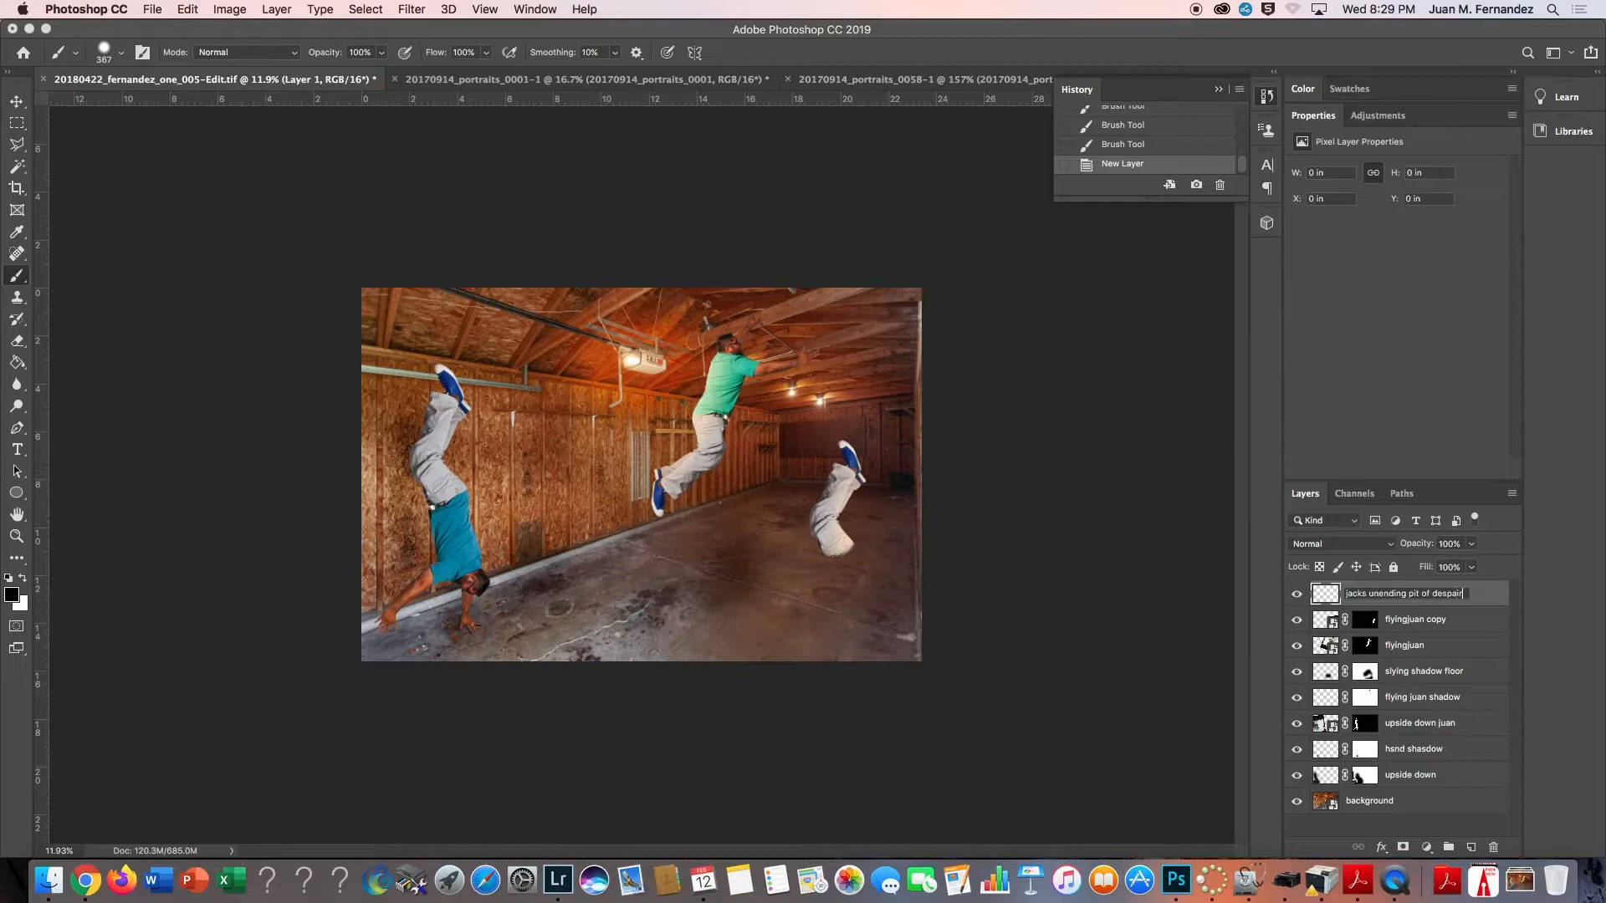
{"action": "key", "text": "Return"}
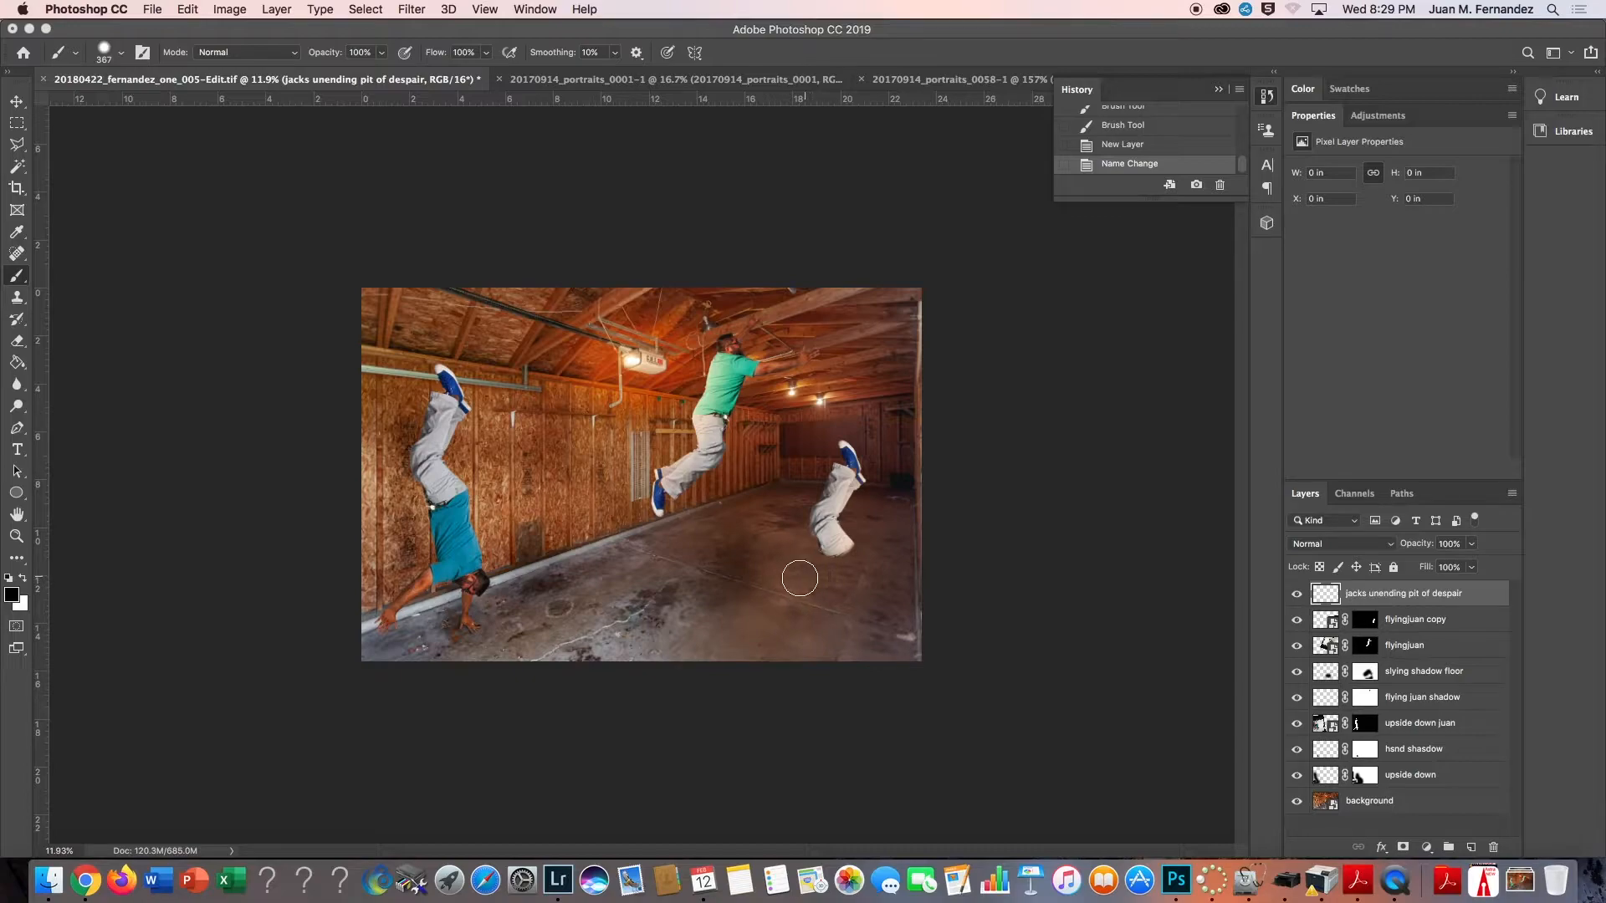
Draw an elliptical marquee about 2.66 in wide and 1.65 in high around the lower end of the copied legs, centred slightly below the waist.
{"action": "mouse_move", "coordinate": [813, 577]}
{"action": "left_mouse_down"}
{"action": "mouse_move", "coordinate": [864, 559]}
{"action": "mouse_move", "coordinate": [853, 450]}
{"action": "mouse_move", "coordinate": [820, 644]}
{"action": "left_mouse_up"}
{"action": "left_click", "coordinate": [19, 125]}
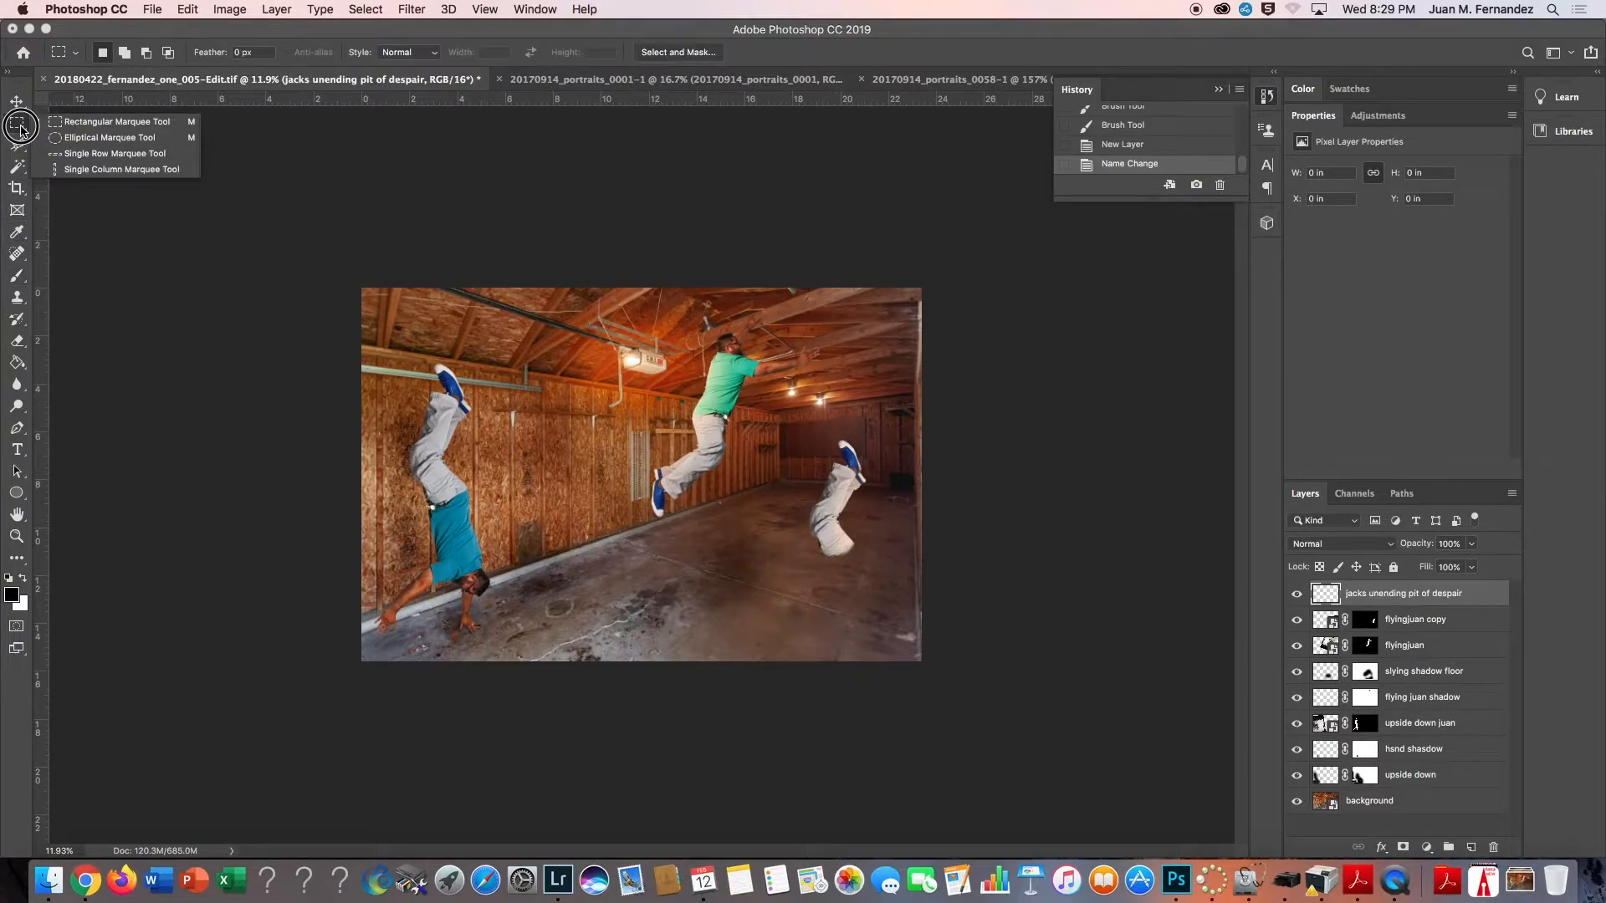
{"action": "left_click", "coordinate": [65, 138]}
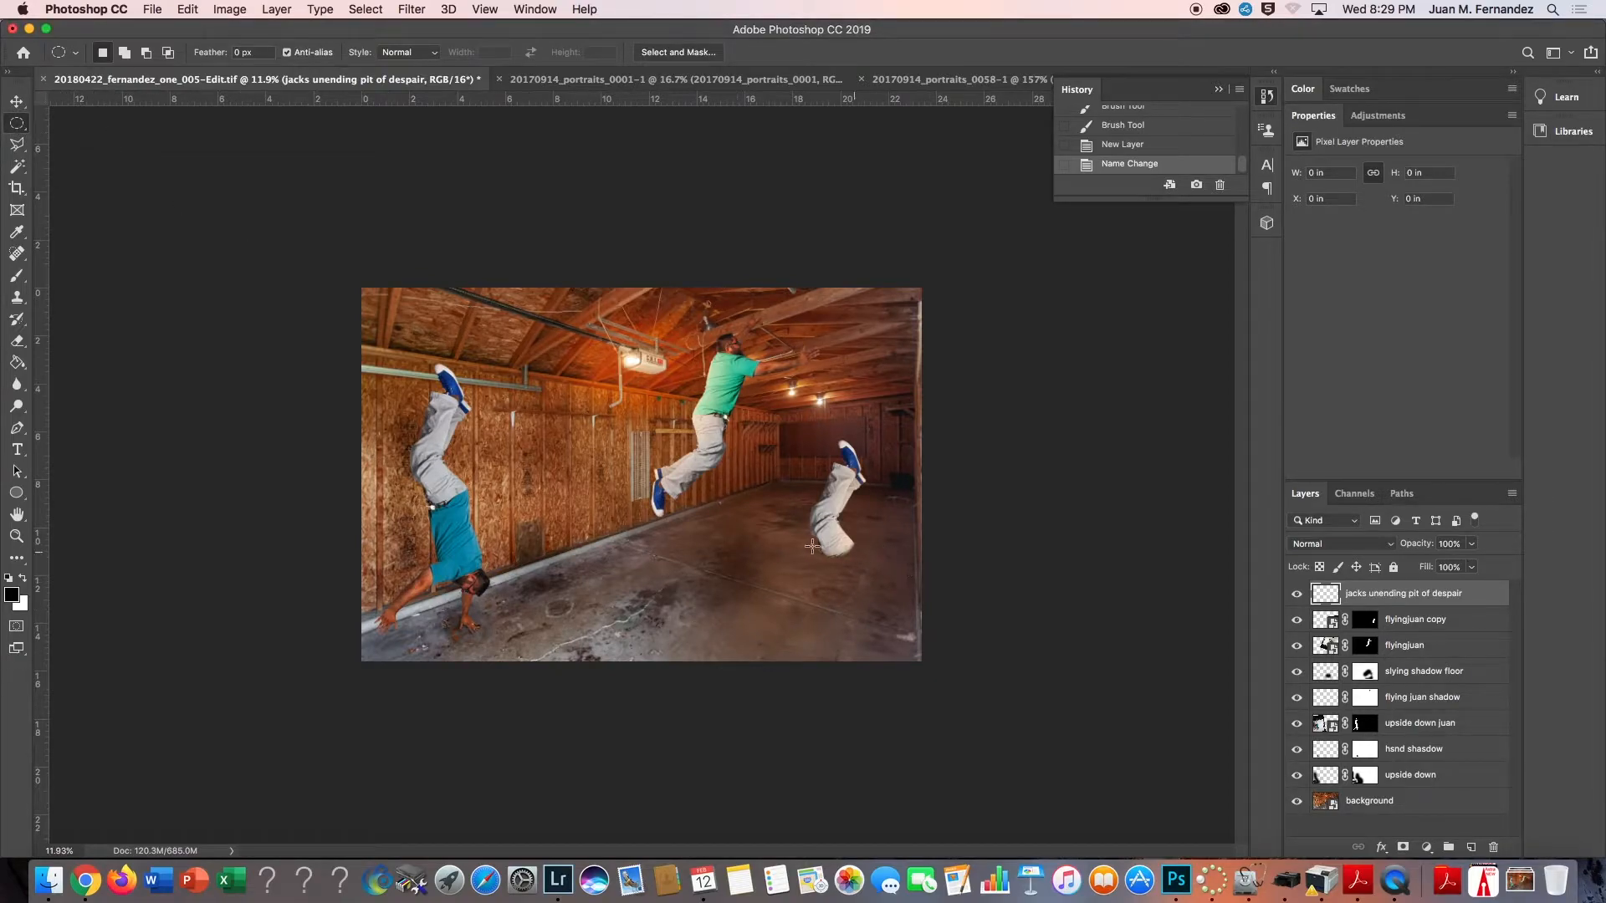
{"action": "left_click_drag", "start_coordinate": [802, 528], "coordinate": [864, 567]}
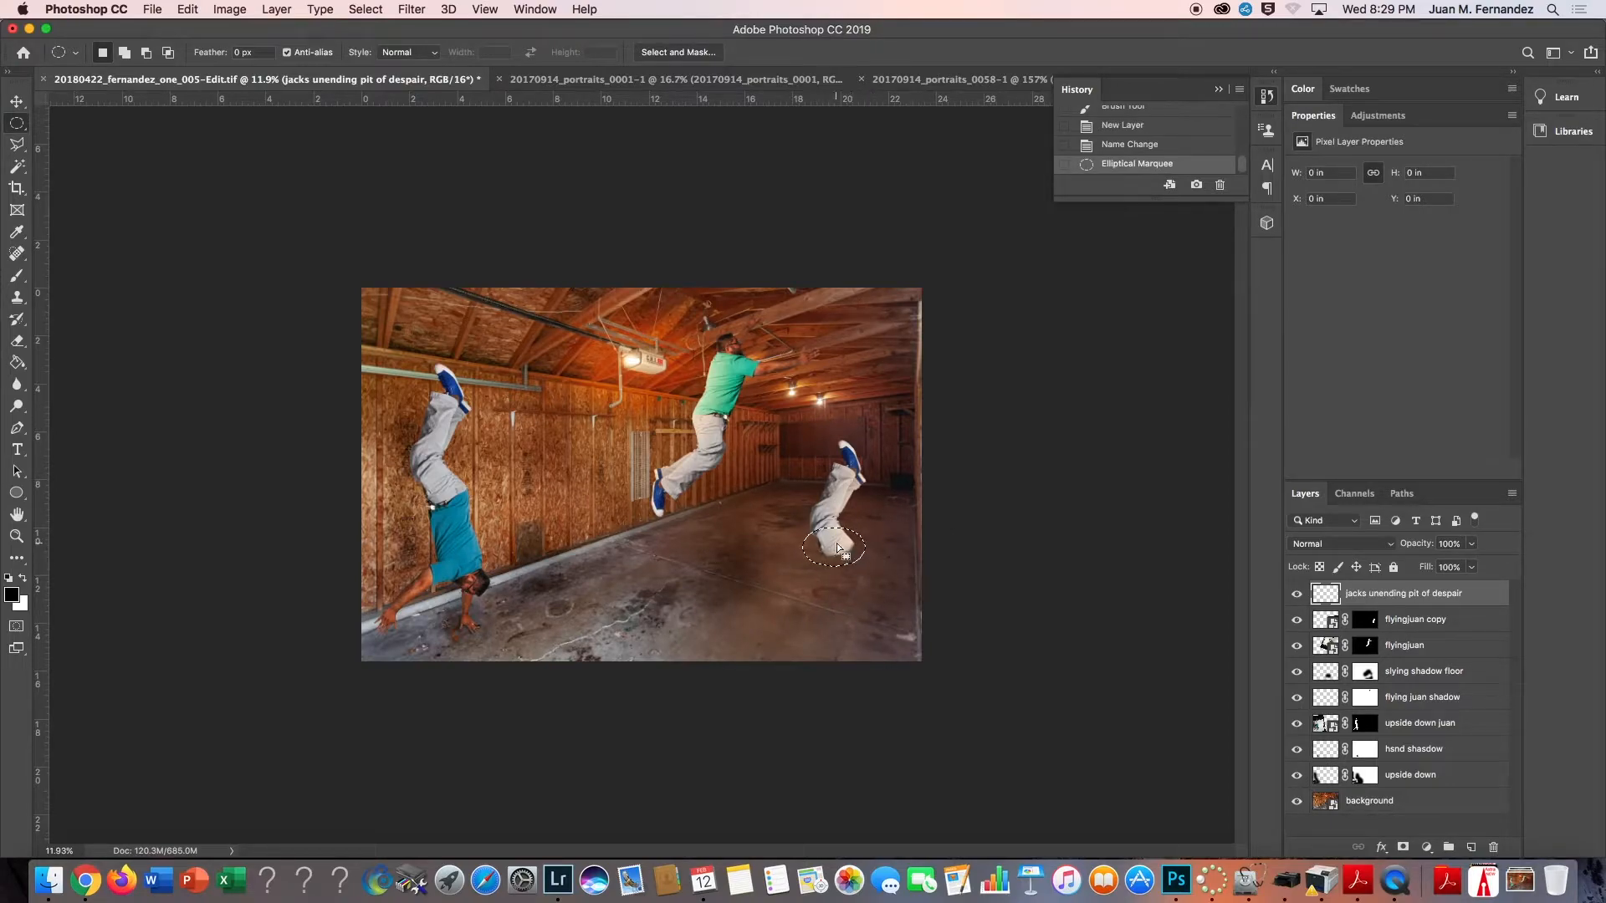
{"action": "left_click_drag", "start_coordinate": [837, 541], "coordinate": [838, 550]}
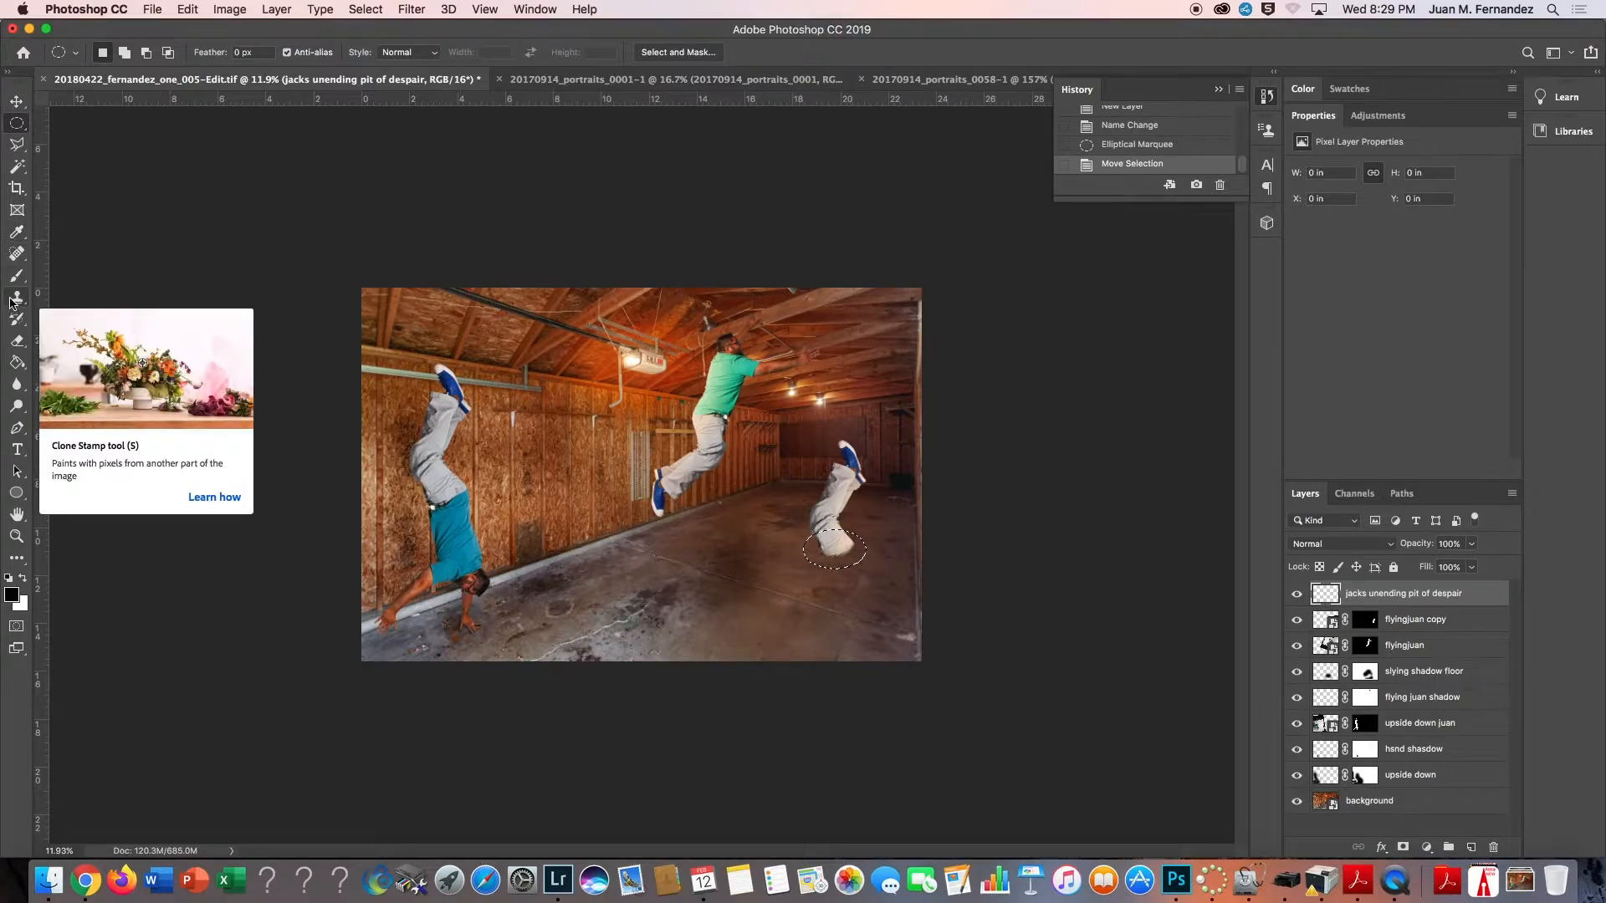
Fill the elliptical selection with black on the pit layer using the Paint Bucket, and deselect it.
{"action": "left_click", "coordinate": [17, 363]}
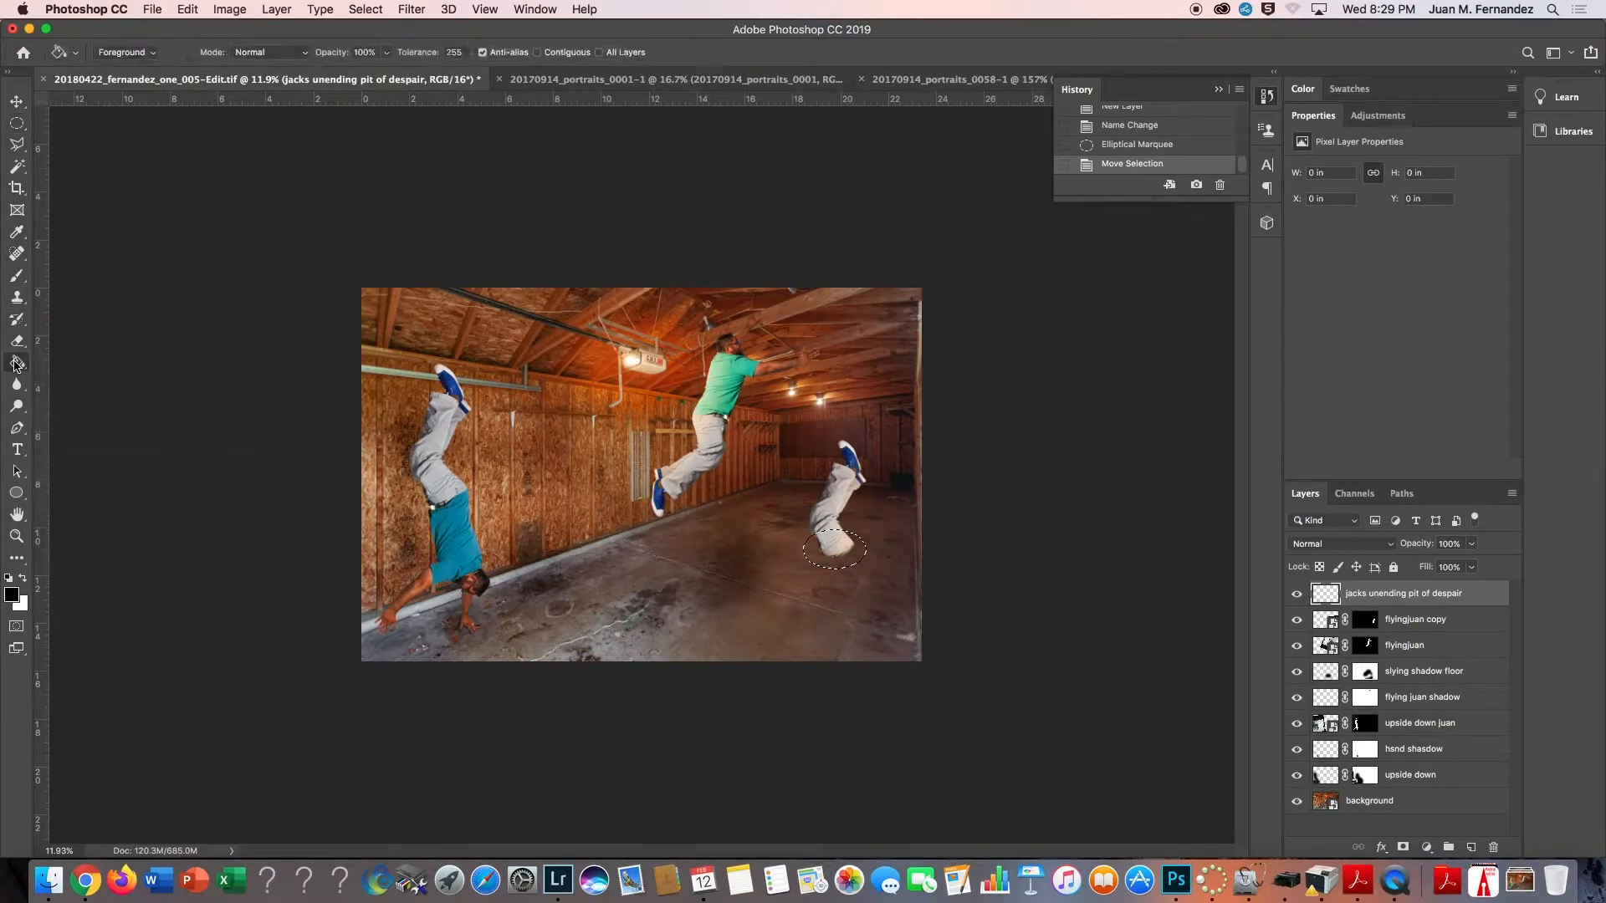
{"action": "left_click", "coordinate": [836, 560]}
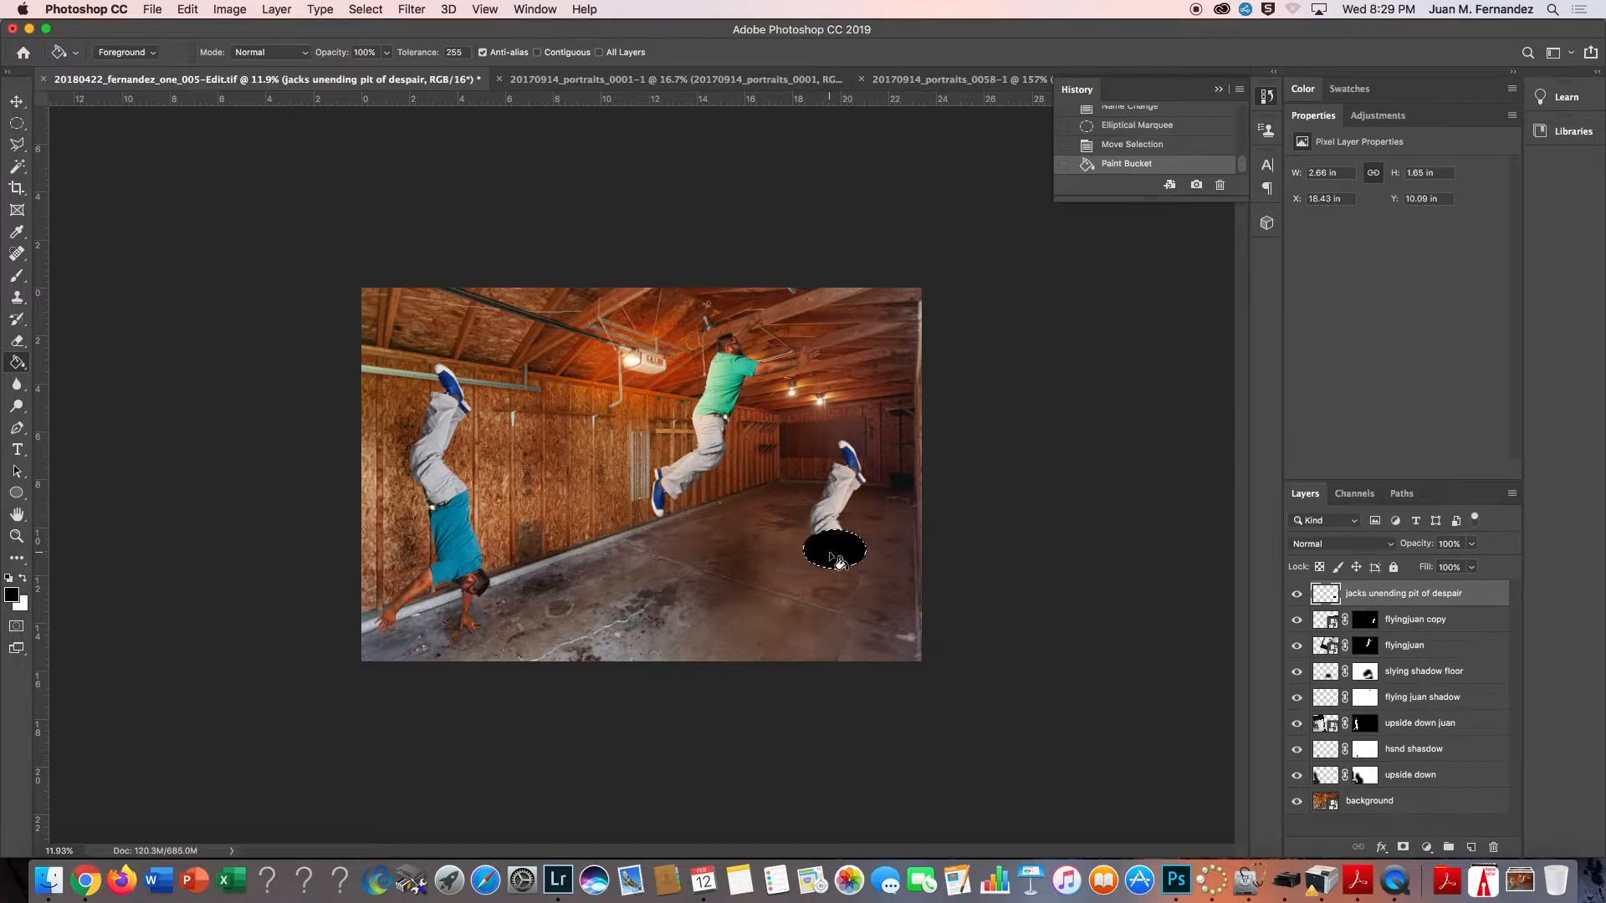
{"action": "key", "text": "super+d"}
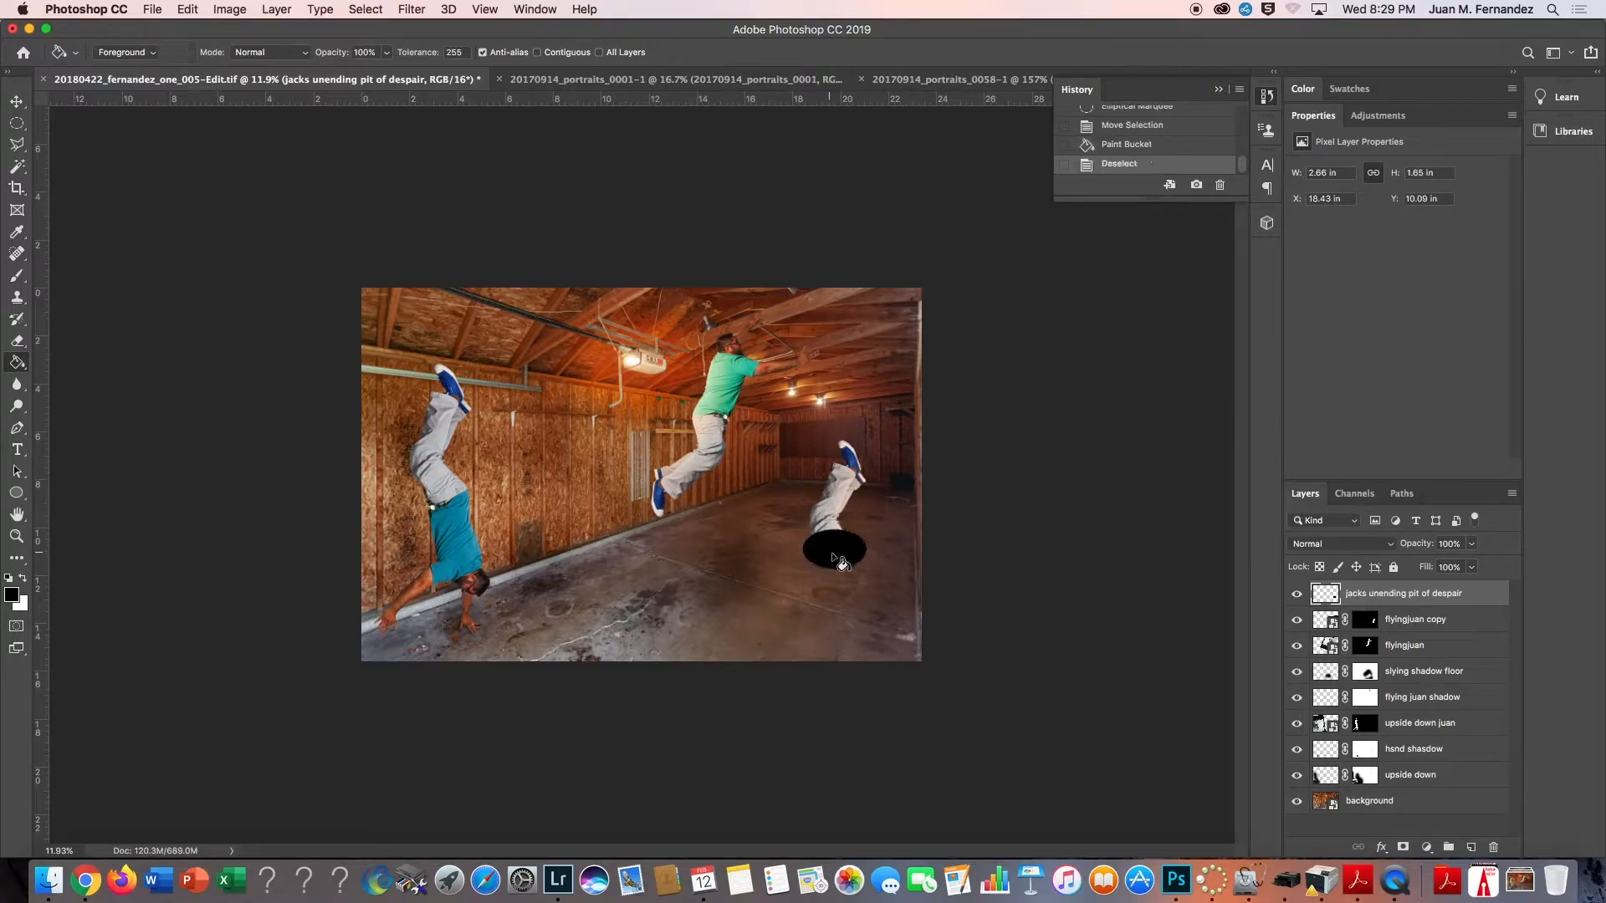
Add a layer mask to the pit layer and brush black on it to reveal the trousers in front of the ellipse.
{"action": "scroll", "coordinate": [834, 544], "scroll_direction": "up", "scroll_amount": 6}
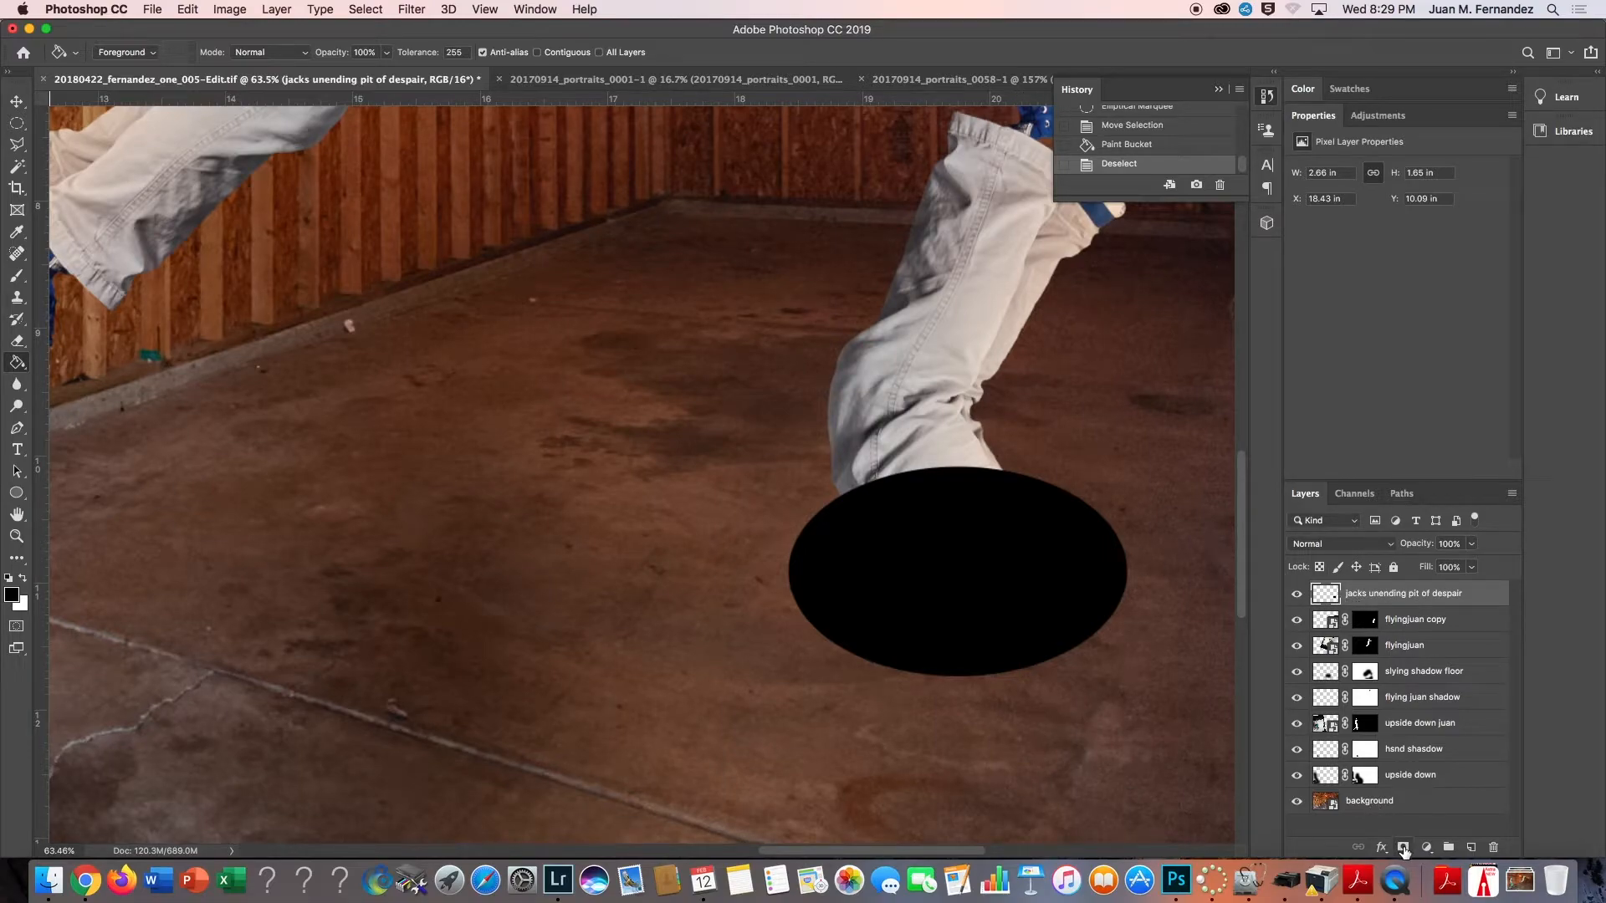
{"action": "left_click", "coordinate": [1403, 847]}
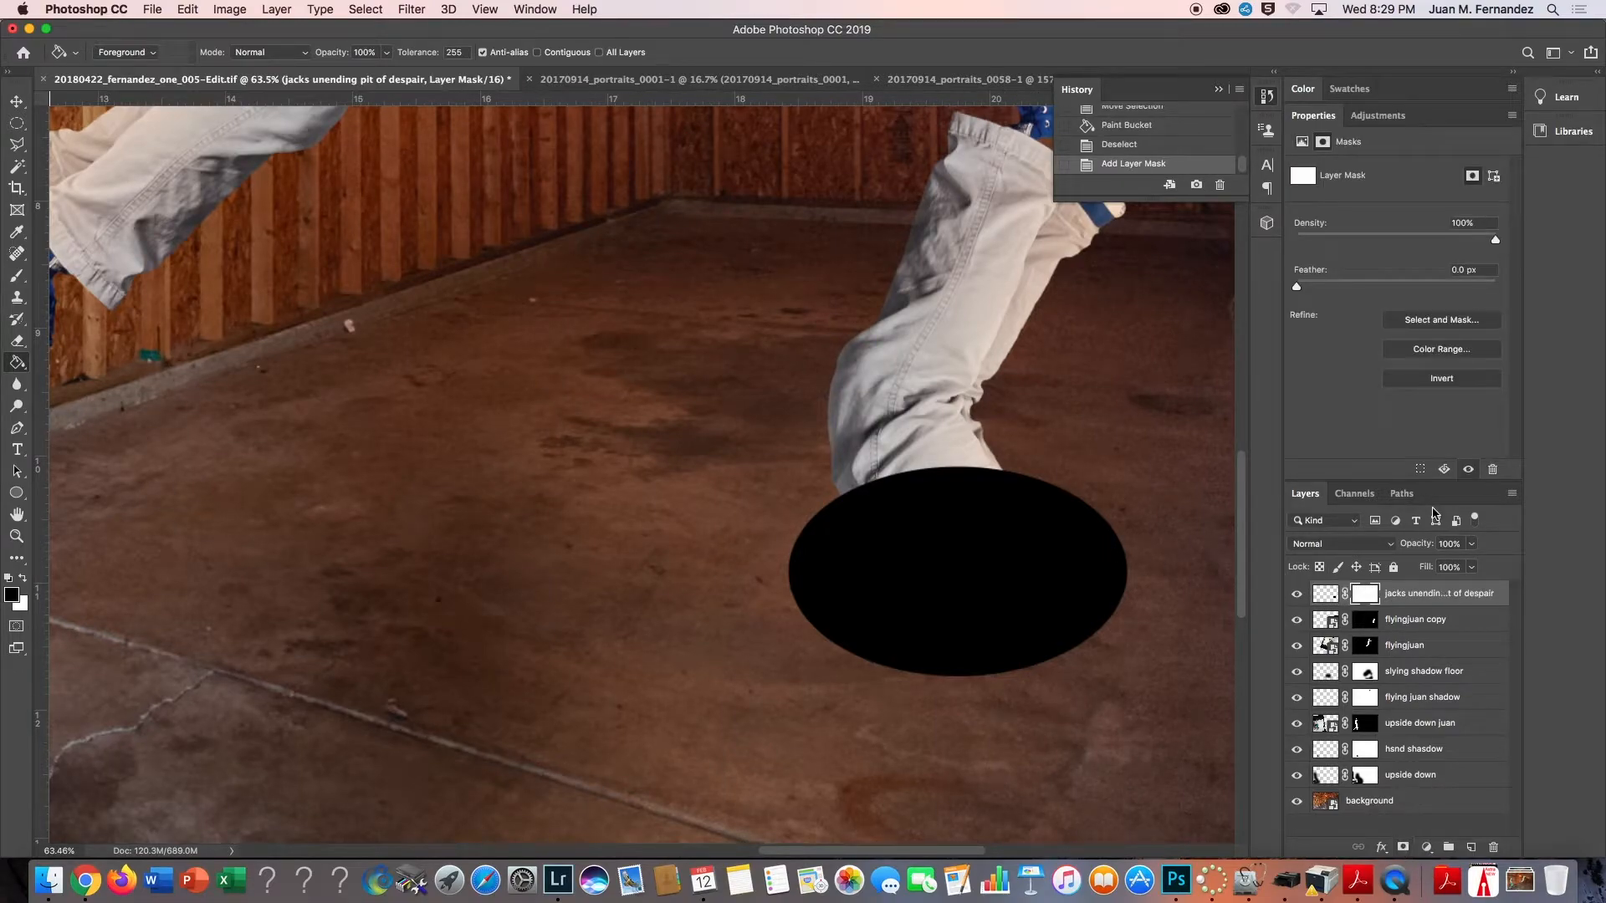
{"action": "left_click_drag", "start_coordinate": [1306, 287], "coordinate": [1236, 269]}
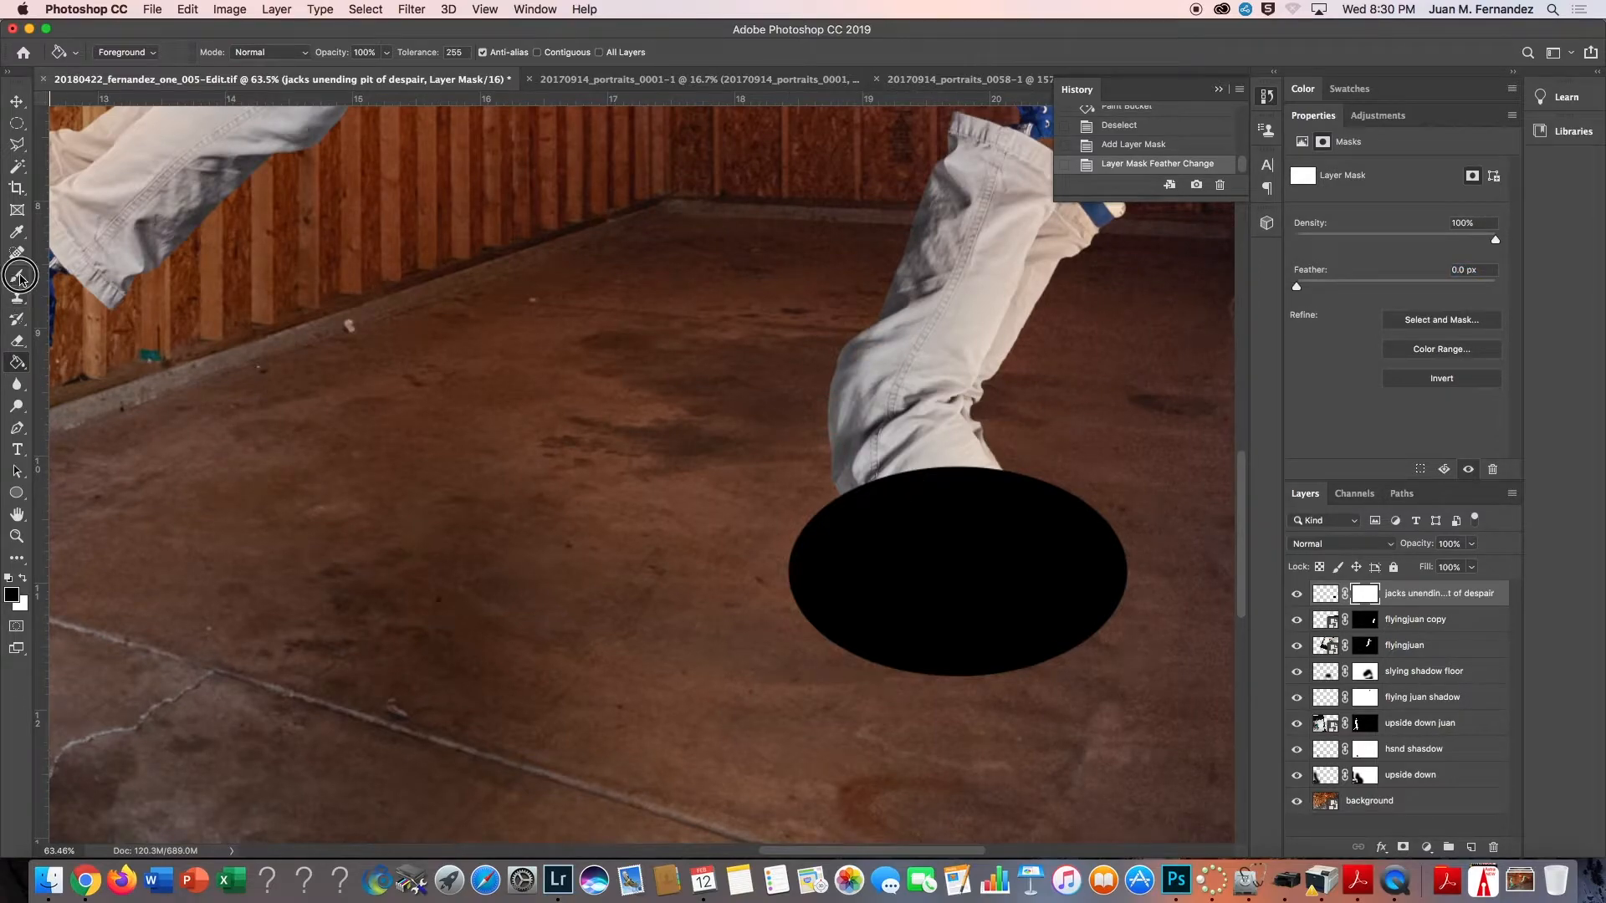
{"action": "left_click", "coordinate": [17, 275]}
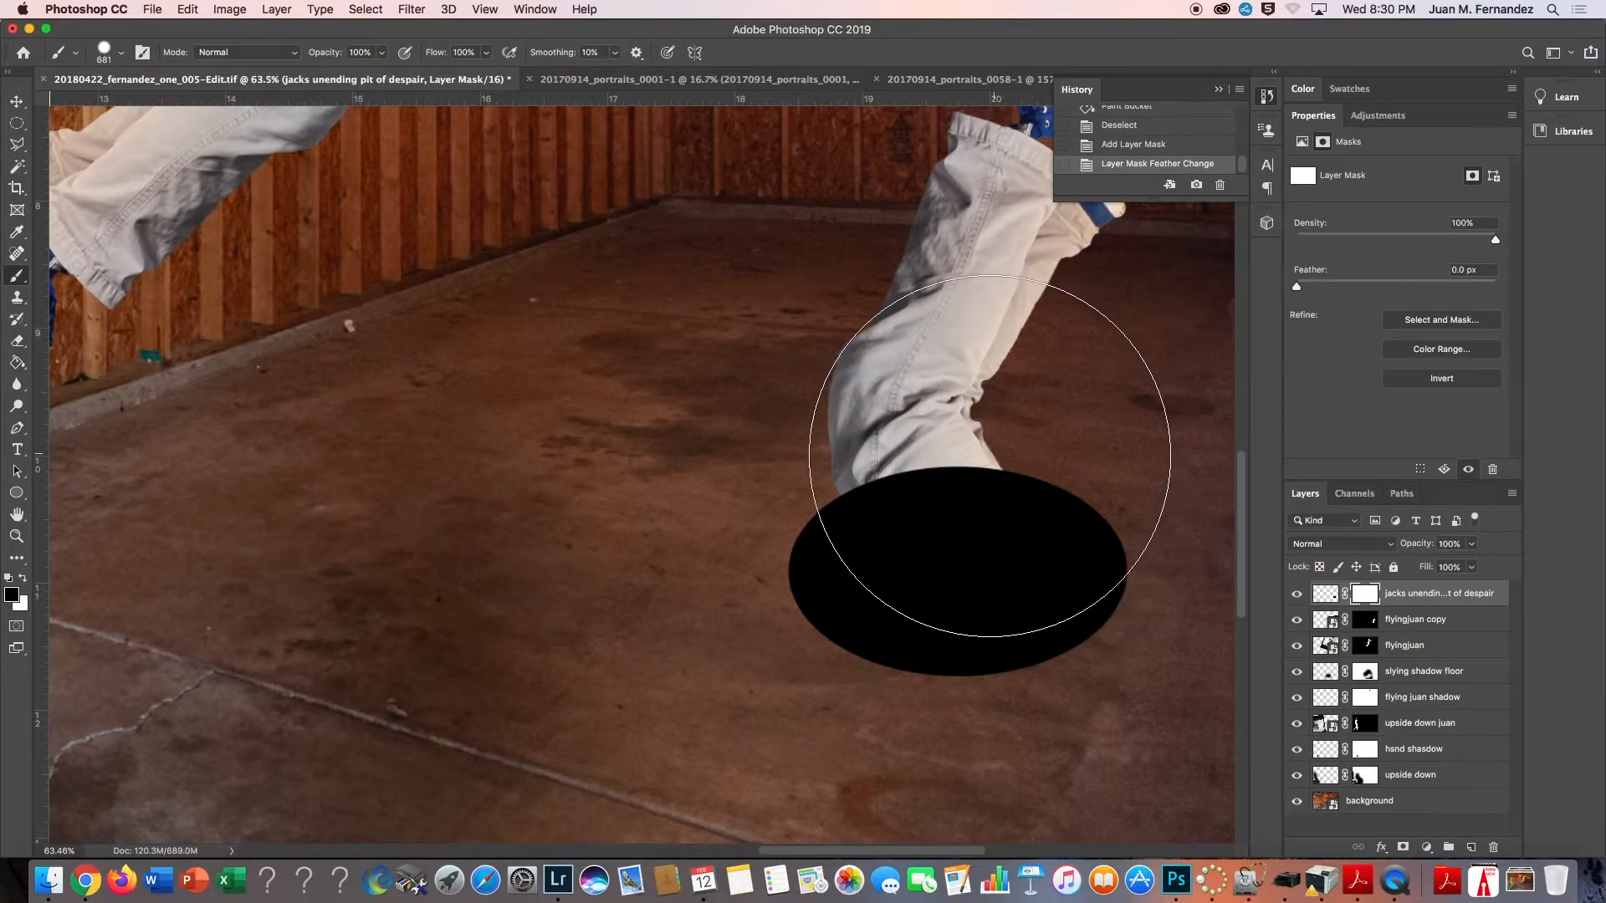
{"action": "mouse_move", "coordinate": [991, 456]}
{"action": "left_mouse_down"}
{"action": "mouse_move", "coordinate": [928, 459]}
{"action": "mouse_move", "coordinate": [920, 201]}
{"action": "left_mouse_up"}
{"action": "mouse_move", "coordinate": [878, 489]}
{"action": "left_mouse_down"}
{"action": "mouse_move", "coordinate": [966, 475]}
{"action": "mouse_move", "coordinate": [994, 529]}
{"action": "mouse_move", "coordinate": [1033, 551]}
{"action": "mouse_move", "coordinate": [913, 536]}
{"action": "mouse_move", "coordinate": [974, 546]}
{"action": "mouse_move", "coordinate": [836, 384]}
{"action": "left_mouse_up"}
Paint white on the pit mask with a small 31 px brush to restore the black beside the trousers' left edge.
{"action": "scroll", "coordinate": [908, 512], "scroll_direction": "up", "scroll_amount": 5}
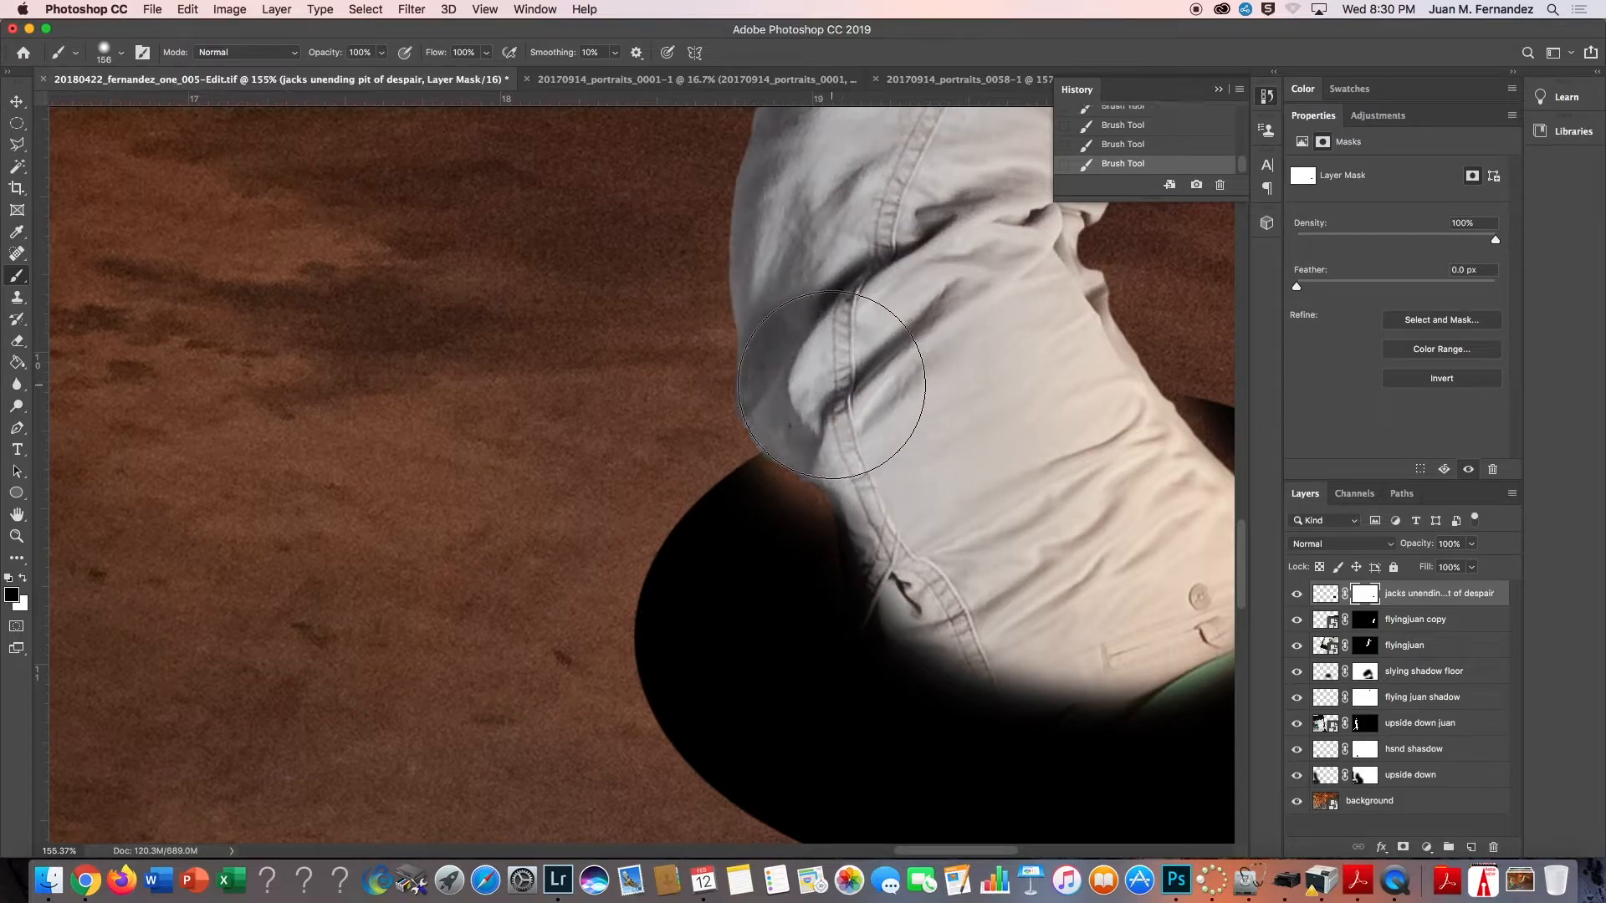
{"action": "mouse_move", "coordinate": [836, 548]}
{"action": "left_mouse_down"}
{"action": "mouse_move", "coordinate": [760, 548]}
{"action": "mouse_move", "coordinate": [761, 475]}
{"action": "mouse_move", "coordinate": [781, 562]}
{"action": "left_mouse_up"}
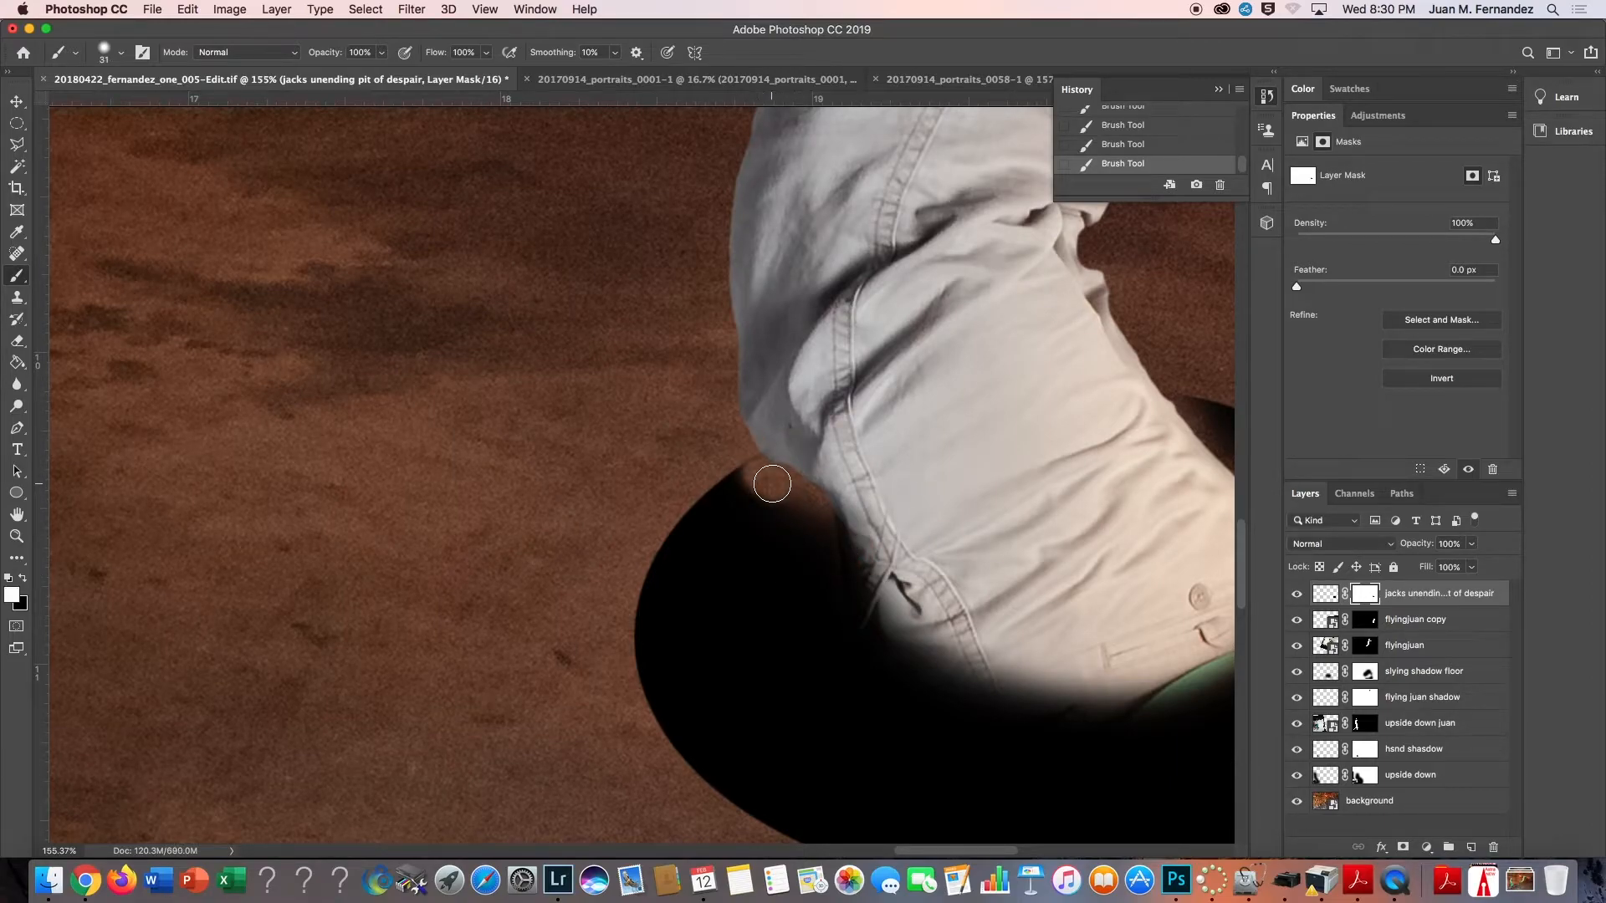
{"action": "mouse_move", "coordinate": [772, 484]}
{"action": "left_mouse_down"}
{"action": "mouse_move", "coordinate": [816, 533]}
{"action": "mouse_move", "coordinate": [756, 491]}
{"action": "mouse_move", "coordinate": [756, 513]}
{"action": "mouse_move", "coordinate": [791, 522]}
{"action": "mouse_move", "coordinate": [846, 603]}
{"action": "left_mouse_up"}
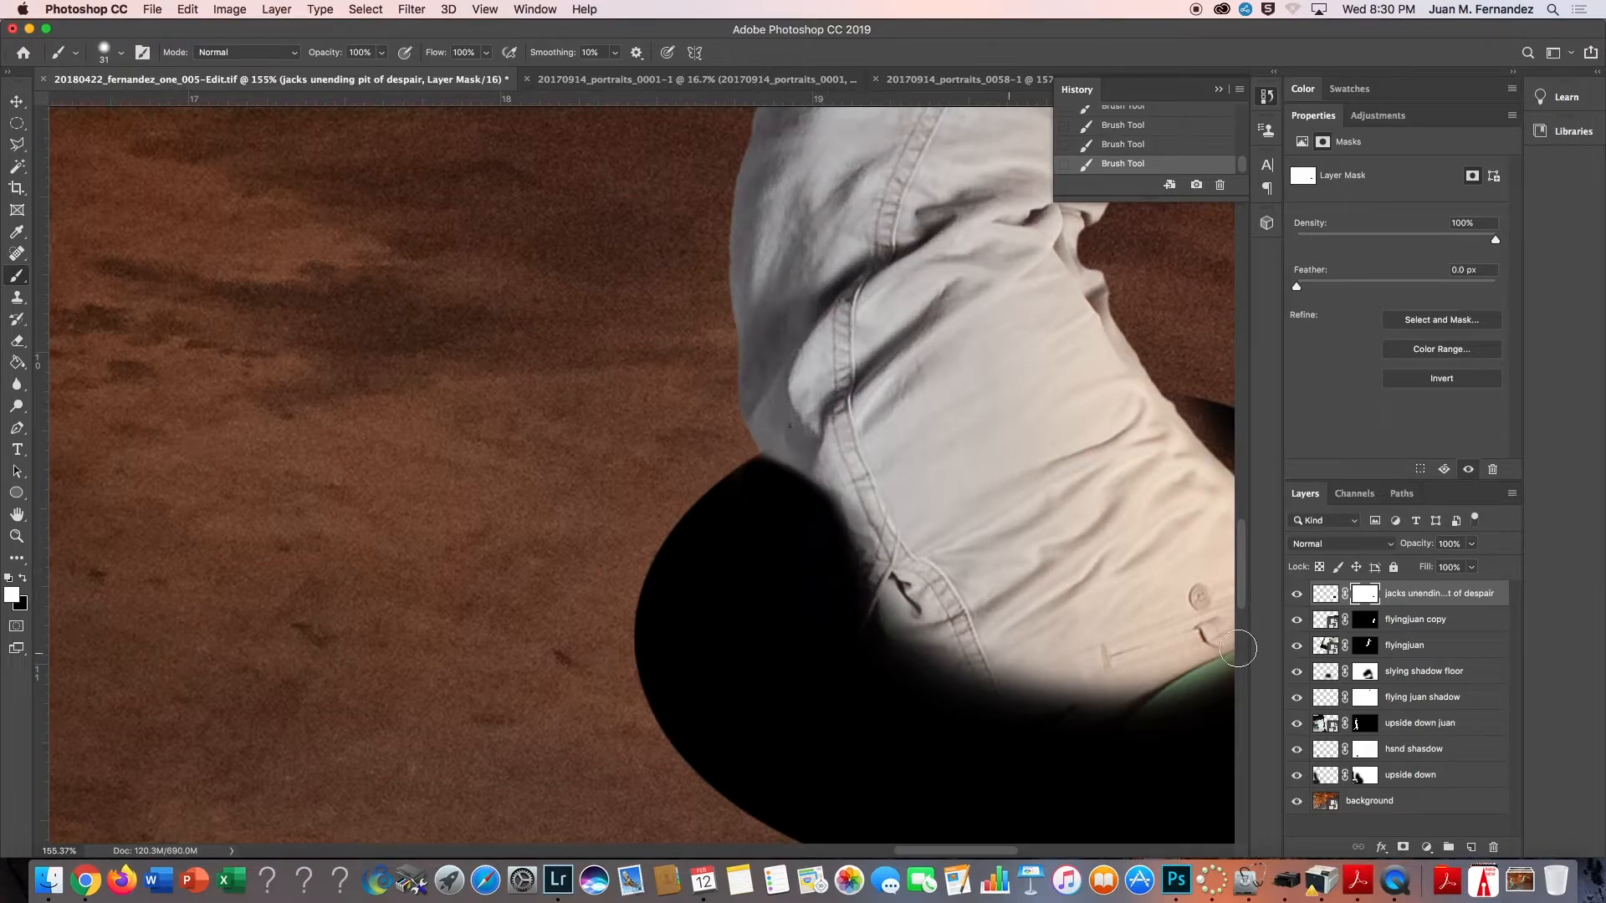
Load the flyingjuan copy mask as a selection and paint black inside it on the pit mask to reveal the trousers up to their outline.
{"action": "left_click", "coordinate": [1364, 621], "text": "super"}
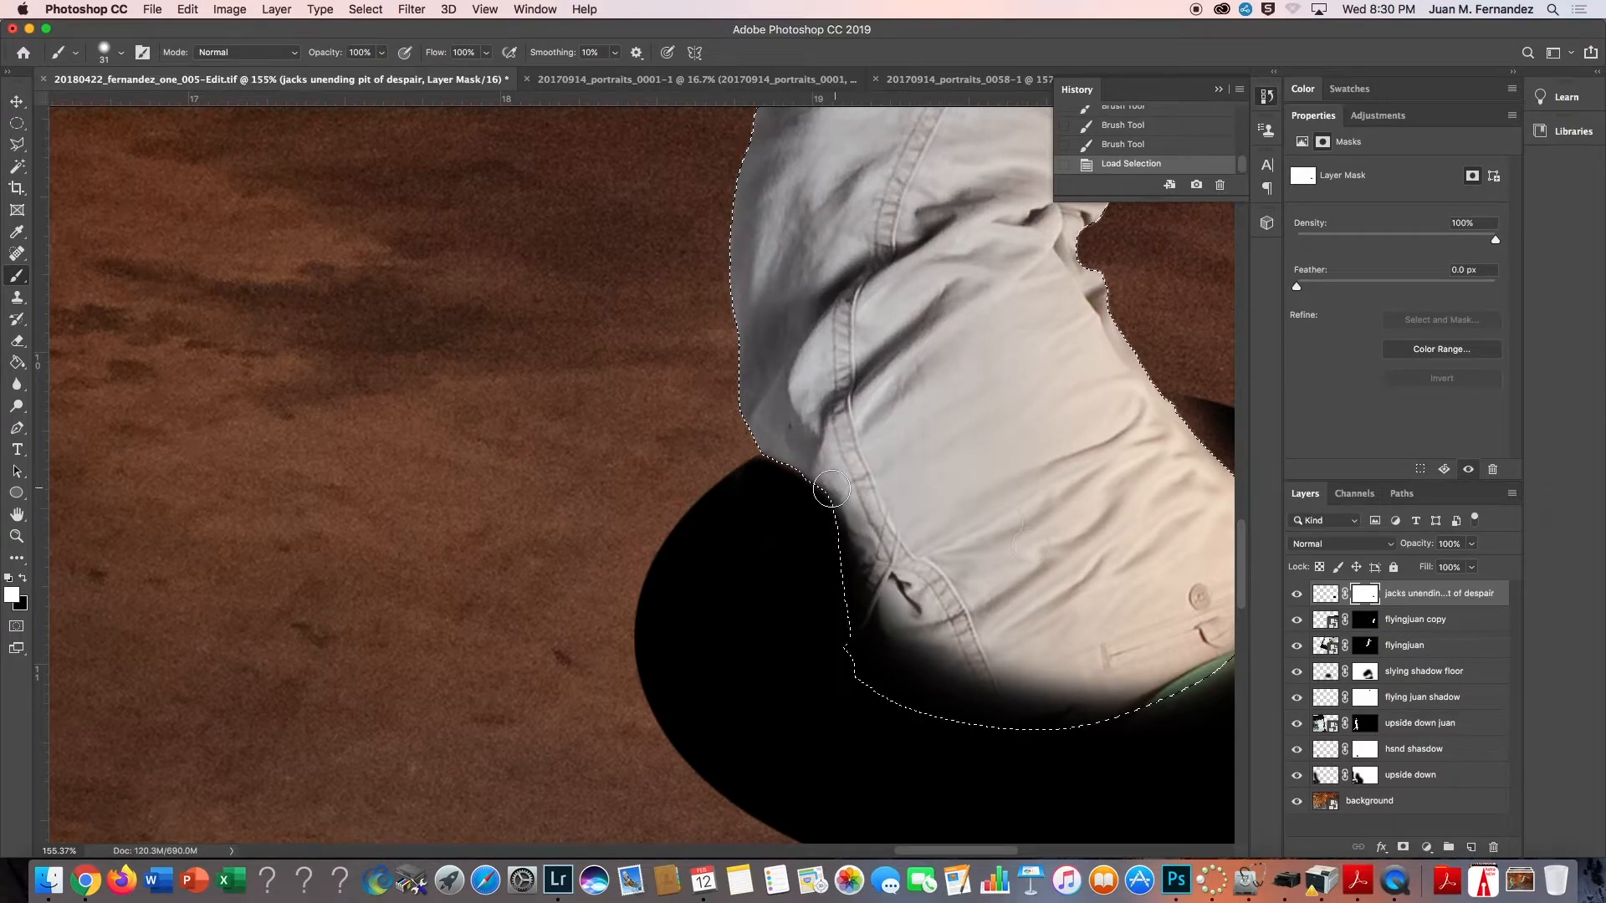
{"action": "mouse_move", "coordinate": [781, 495]}
{"action": "left_mouse_down"}
{"action": "mouse_move", "coordinate": [764, 455]}
{"action": "mouse_move", "coordinate": [778, 482]}
{"action": "mouse_move", "coordinate": [795, 477]}
{"action": "left_mouse_up"}
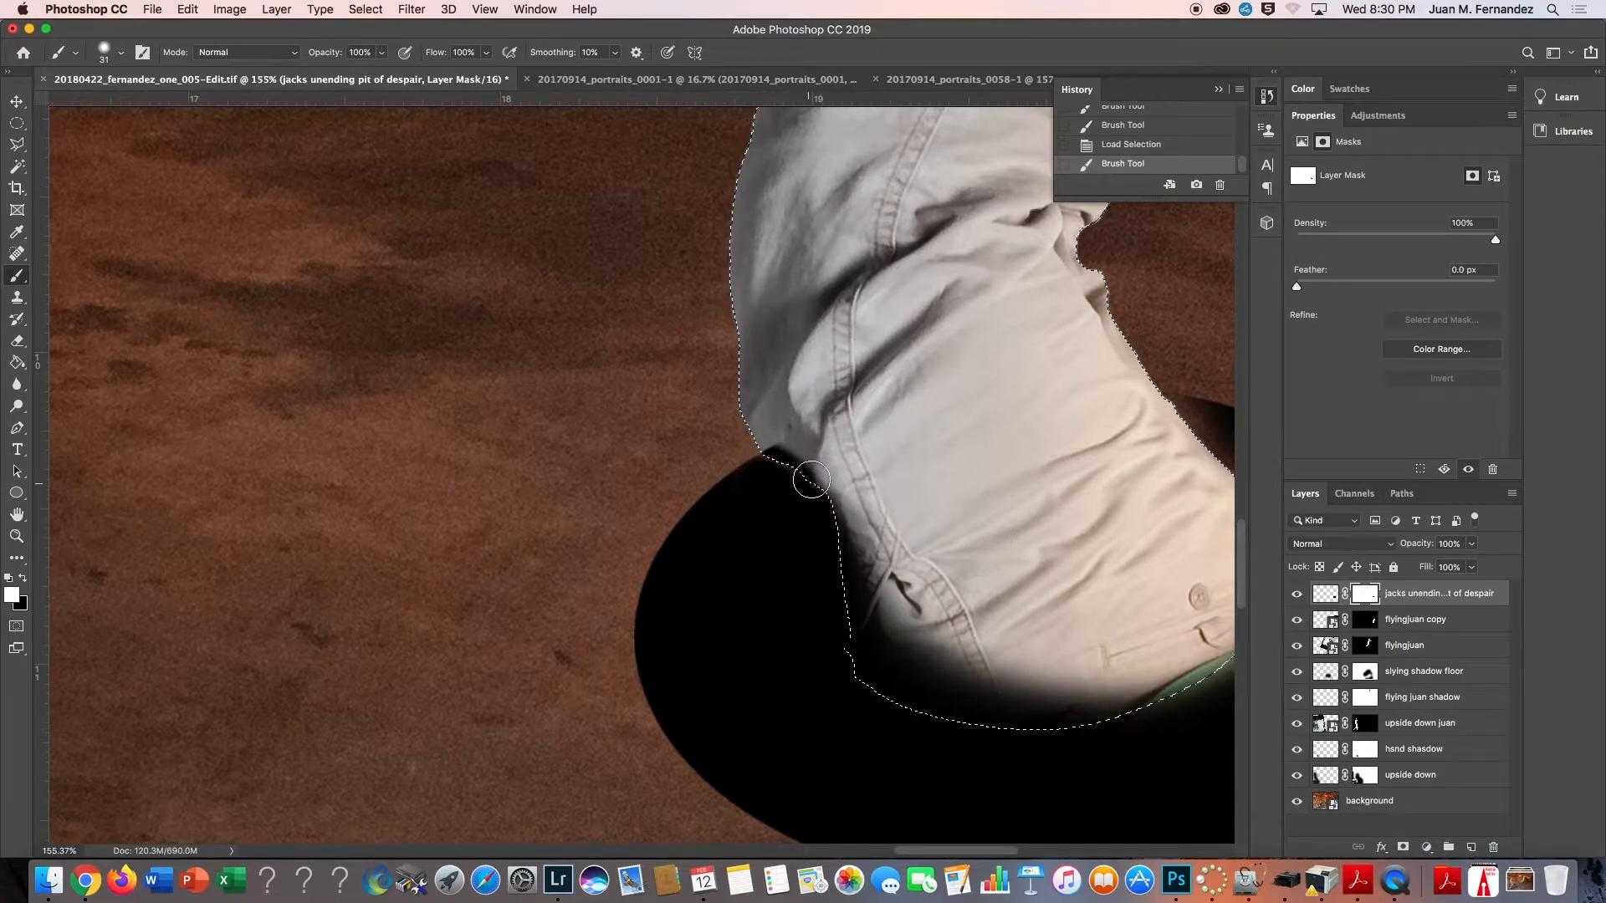
{"action": "left_click_drag", "start_coordinate": [932, 592], "coordinate": [825, 513]}
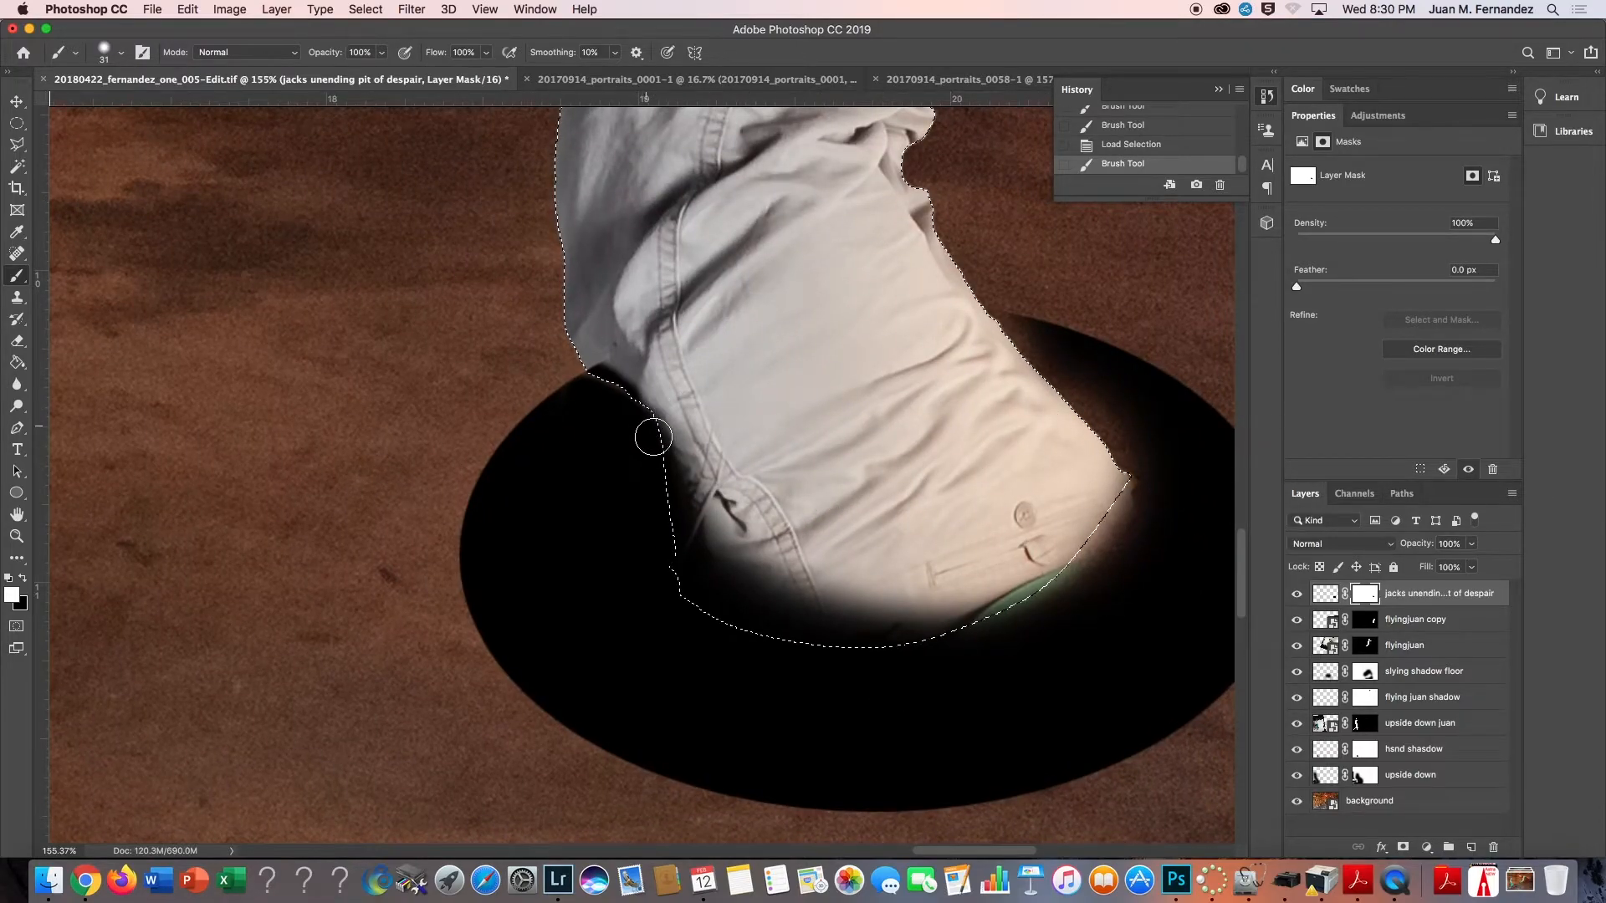
{"action": "key", "text": "x"}
{"action": "mouse_move", "coordinate": [638, 415]}
{"action": "left_mouse_down"}
{"action": "mouse_move", "coordinate": [609, 368]}
{"action": "mouse_move", "coordinate": [668, 435]}
{"action": "mouse_move", "coordinate": [698, 590]}
{"action": "mouse_move", "coordinate": [685, 569]}
{"action": "mouse_move", "coordinate": [726, 634]}
{"action": "mouse_move", "coordinate": [722, 582]}
{"action": "mouse_move", "coordinate": [744, 564]}
{"action": "mouse_move", "coordinate": [769, 636]}
{"action": "mouse_move", "coordinate": [773, 527]}
{"action": "mouse_move", "coordinate": [814, 618]}
{"action": "mouse_move", "coordinate": [806, 580]}
{"action": "mouse_move", "coordinate": [673, 419]}
{"action": "mouse_move", "coordinate": [879, 596]}
{"action": "mouse_move", "coordinate": [853, 637]}
{"action": "mouse_move", "coordinate": [839, 623]}
{"action": "mouse_move", "coordinate": [869, 572]}
{"action": "mouse_move", "coordinate": [1016, 595]}
{"action": "mouse_move", "coordinate": [957, 623]}
{"action": "mouse_move", "coordinate": [1101, 503]}
{"action": "mouse_move", "coordinate": [1096, 455]}
{"action": "mouse_move", "coordinate": [1003, 335]}
{"action": "left_mouse_up"}
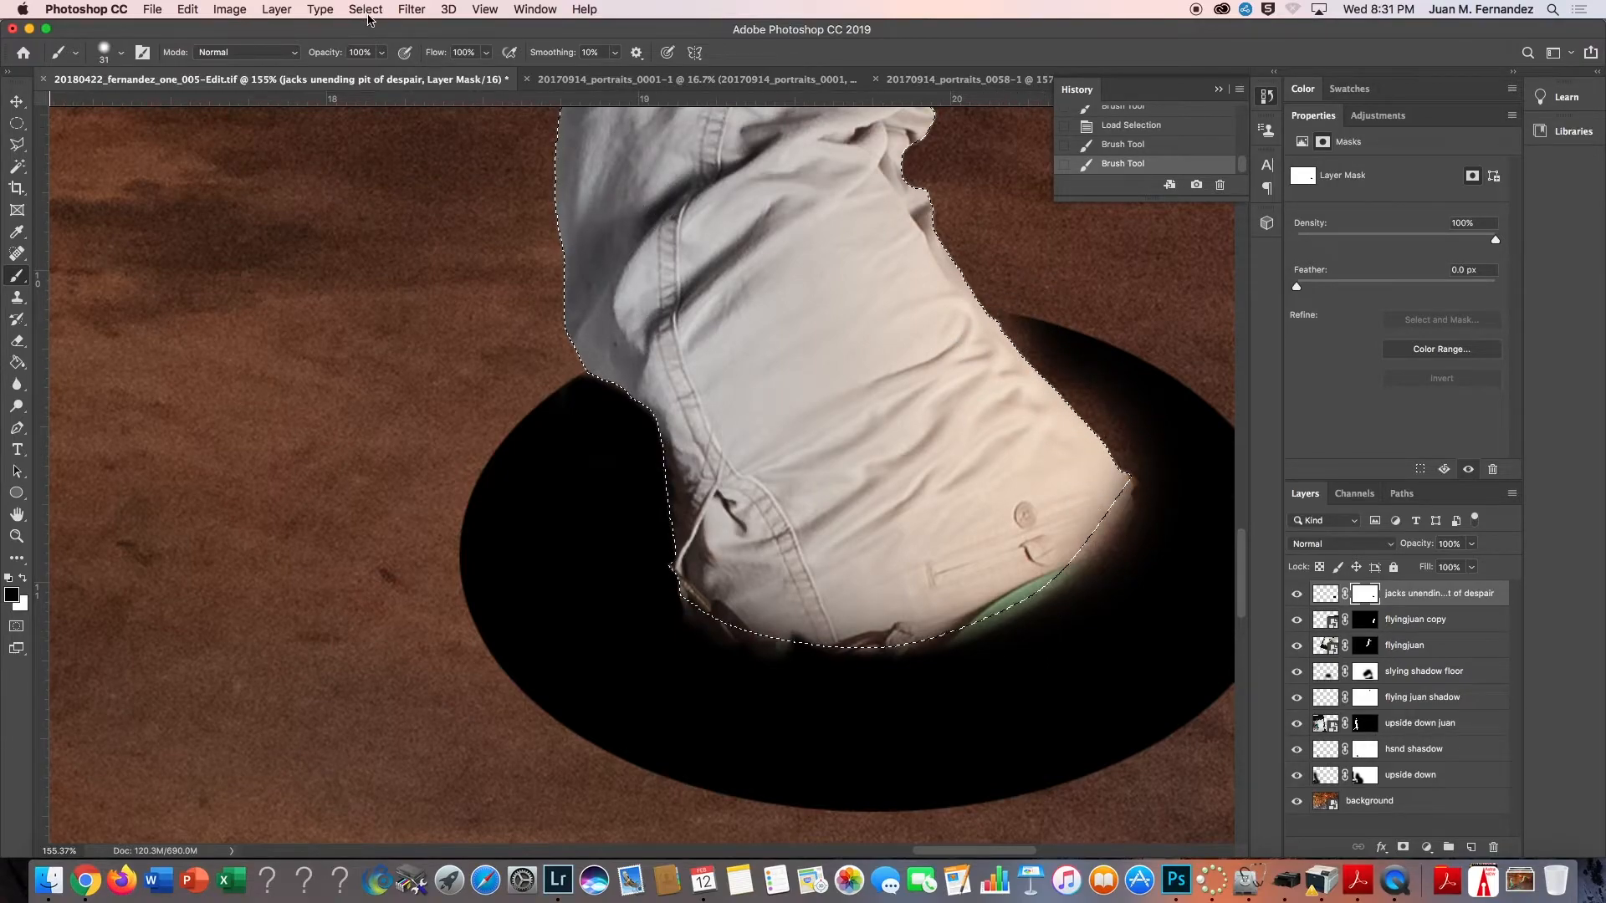
Invert the selection, paint white on the pit mask to restore the black around both sides of the trousers, and deselect.
{"action": "left_click", "coordinate": [368, 10]}
{"action": "left_click", "coordinate": [378, 78]}
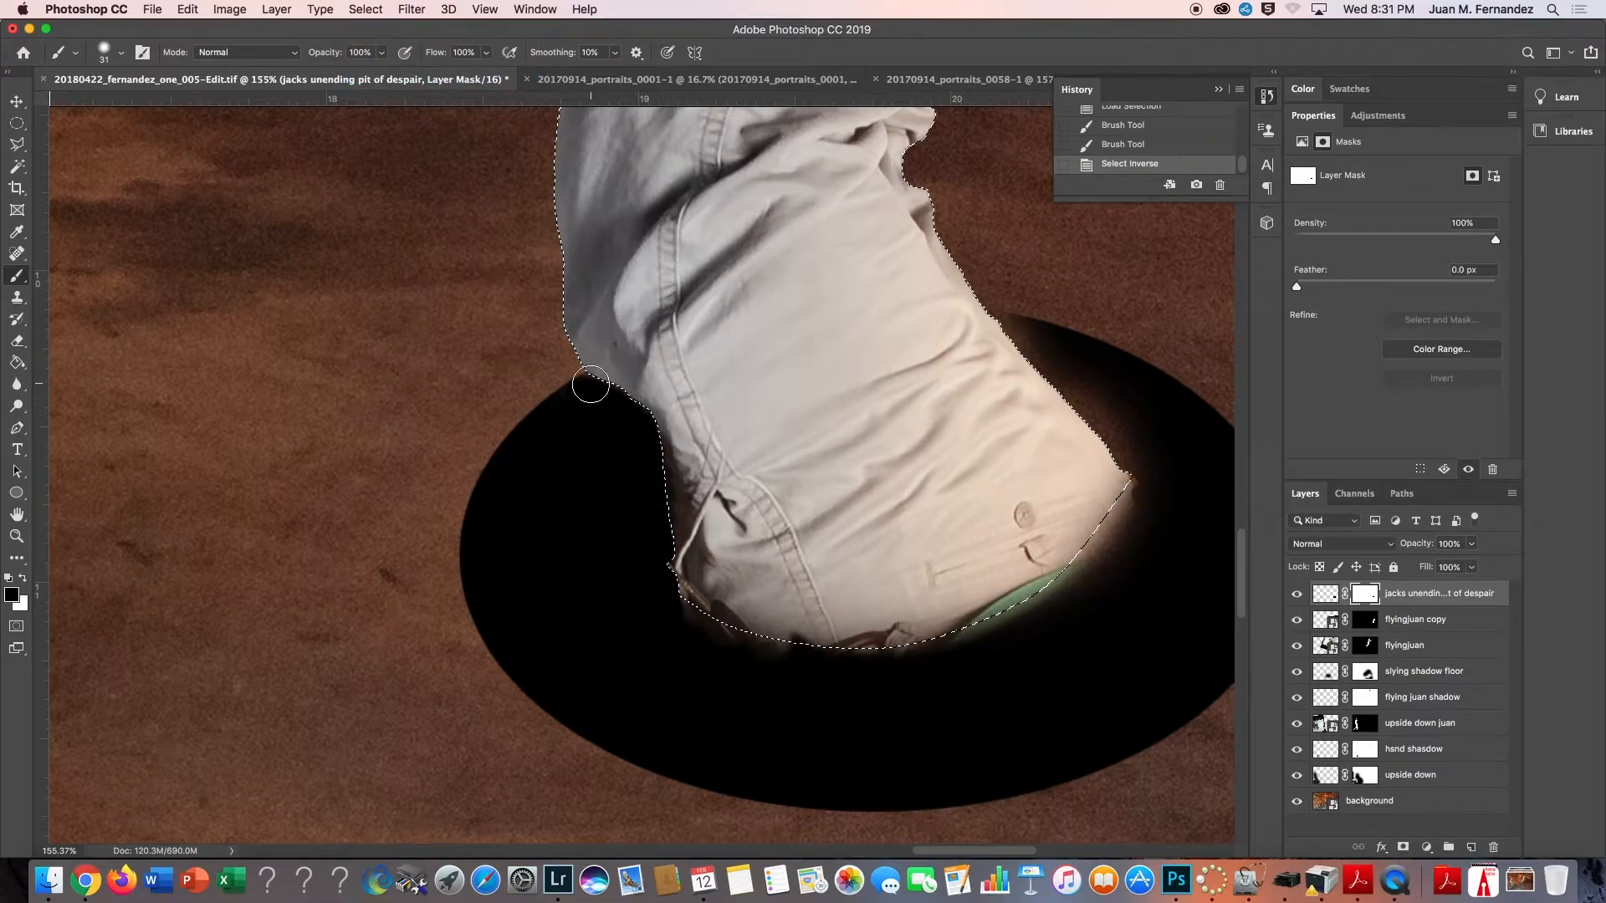
{"action": "key", "text": "x"}
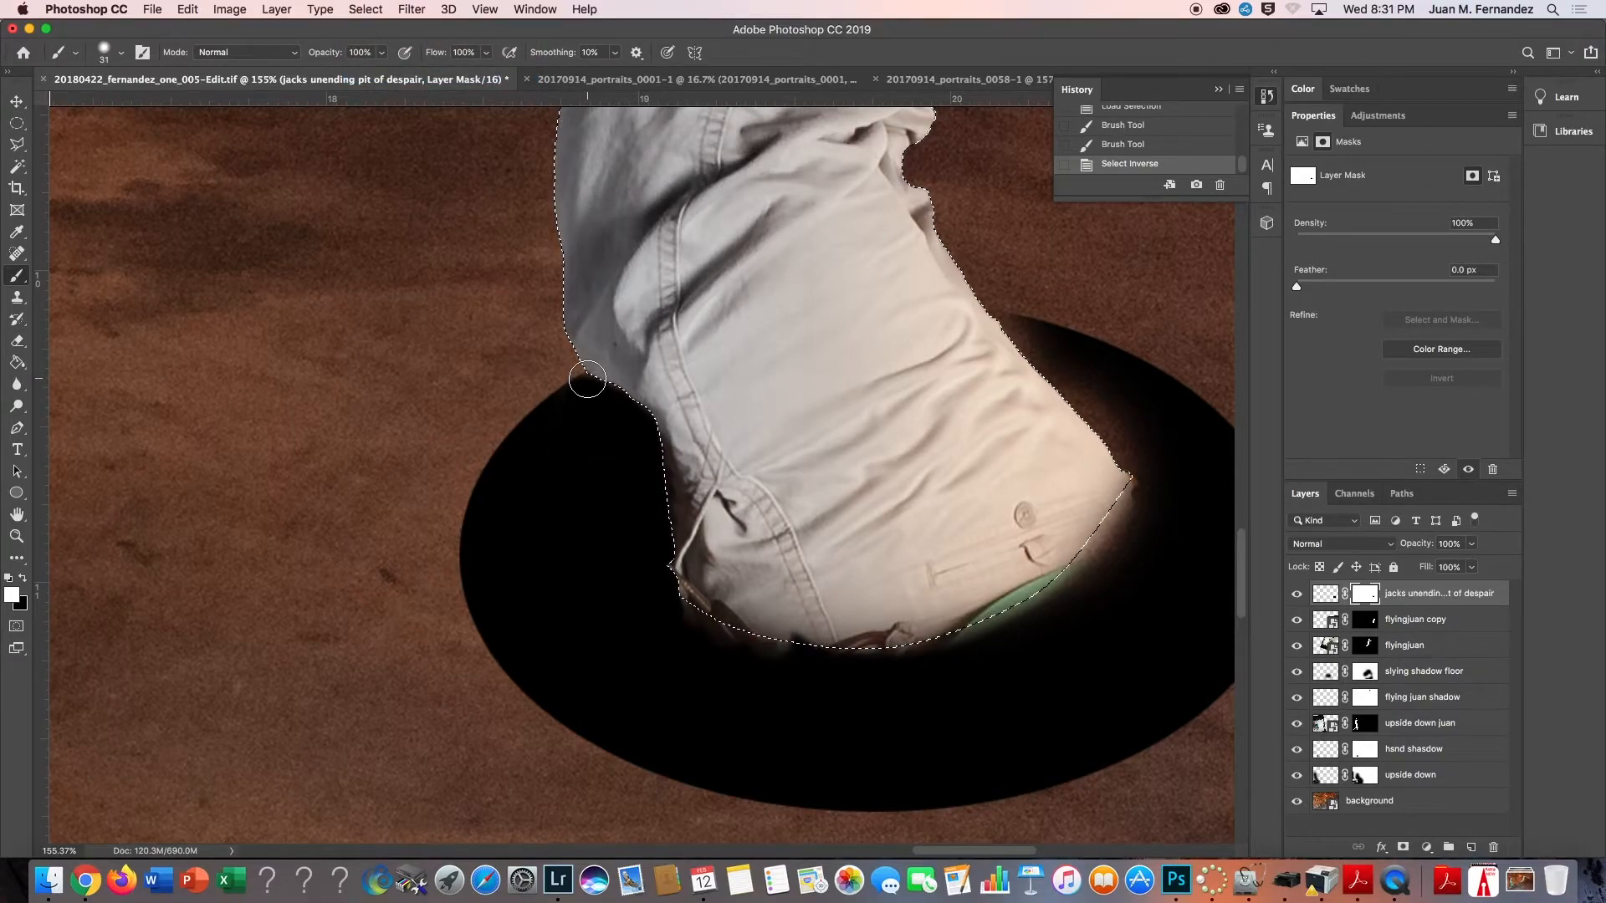
{"action": "mouse_move", "coordinate": [585, 377]}
{"action": "left_mouse_down"}
{"action": "mouse_move", "coordinate": [657, 448]}
{"action": "mouse_move", "coordinate": [664, 503]}
{"action": "left_mouse_up"}
{"action": "mouse_move", "coordinate": [681, 600]}
{"action": "left_mouse_down"}
{"action": "mouse_move", "coordinate": [781, 652]}
{"action": "mouse_move", "coordinate": [904, 655]}
{"action": "mouse_move", "coordinate": [768, 644]}
{"action": "mouse_move", "coordinate": [713, 619]}
{"action": "mouse_move", "coordinate": [832, 651]}
{"action": "mouse_move", "coordinate": [942, 647]}
{"action": "mouse_move", "coordinate": [1061, 594]}
{"action": "mouse_move", "coordinate": [1116, 552]}
{"action": "mouse_move", "coordinate": [1076, 580]}
{"action": "mouse_move", "coordinate": [1133, 508]}
{"action": "mouse_move", "coordinate": [1070, 587]}
{"action": "mouse_move", "coordinate": [1126, 565]}
{"action": "mouse_move", "coordinate": [1119, 585]}
{"action": "mouse_move", "coordinate": [1108, 551]}
{"action": "mouse_move", "coordinate": [1033, 597]}
{"action": "mouse_move", "coordinate": [1129, 479]}
{"action": "mouse_move", "coordinate": [1133, 441]}
{"action": "mouse_move", "coordinate": [986, 302]}
{"action": "mouse_move", "coordinate": [1100, 426]}
{"action": "mouse_move", "coordinate": [1131, 503]}
{"action": "mouse_move", "coordinate": [971, 630]}
{"action": "mouse_move", "coordinate": [827, 650]}
{"action": "mouse_move", "coordinate": [709, 624]}
{"action": "mouse_move", "coordinate": [670, 583]}
{"action": "mouse_move", "coordinate": [661, 471]}
{"action": "mouse_move", "coordinate": [623, 397]}
{"action": "mouse_move", "coordinate": [581, 378]}
{"action": "mouse_move", "coordinate": [542, 439]}
{"action": "left_mouse_up"}
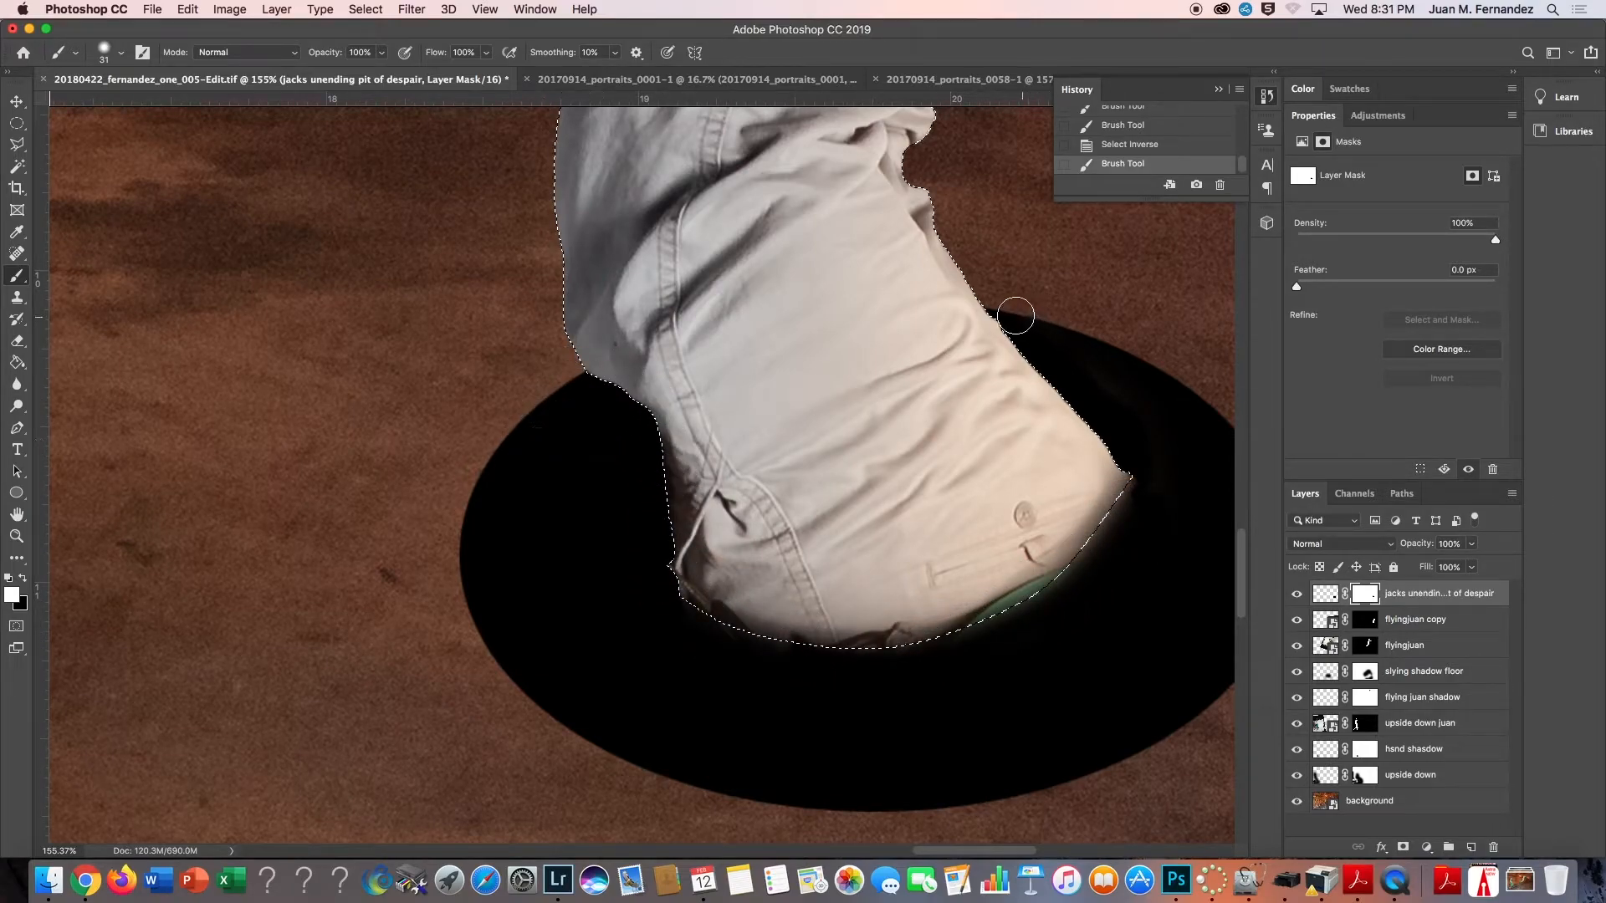
{"action": "left_click_drag", "start_coordinate": [1018, 315], "coordinate": [1075, 340]}
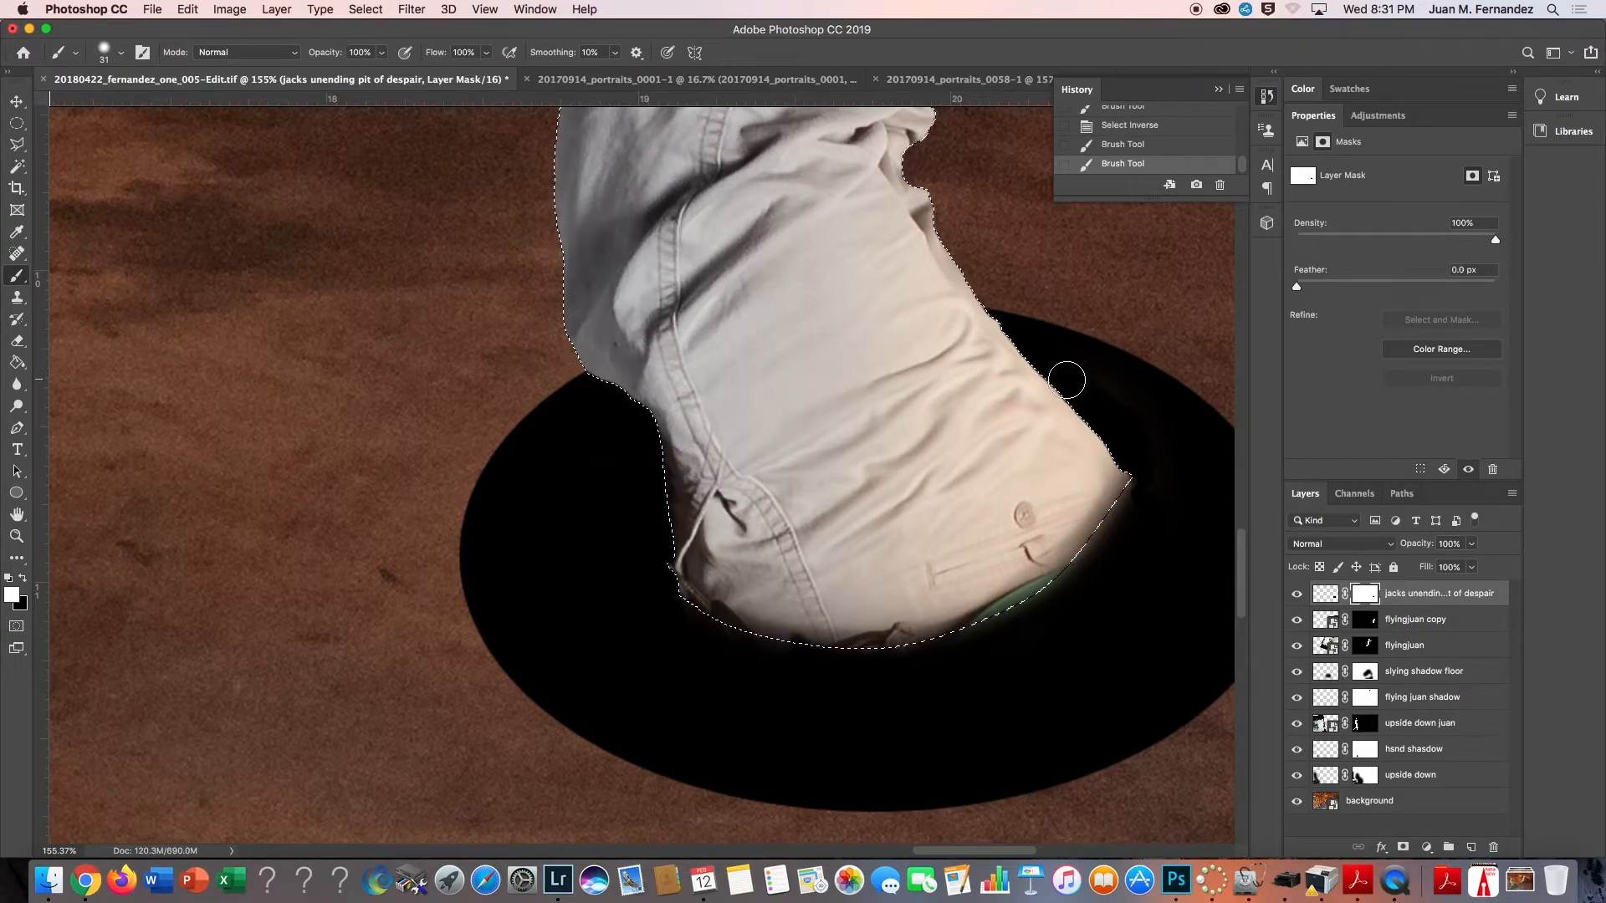
{"action": "key", "text": "super+d"}
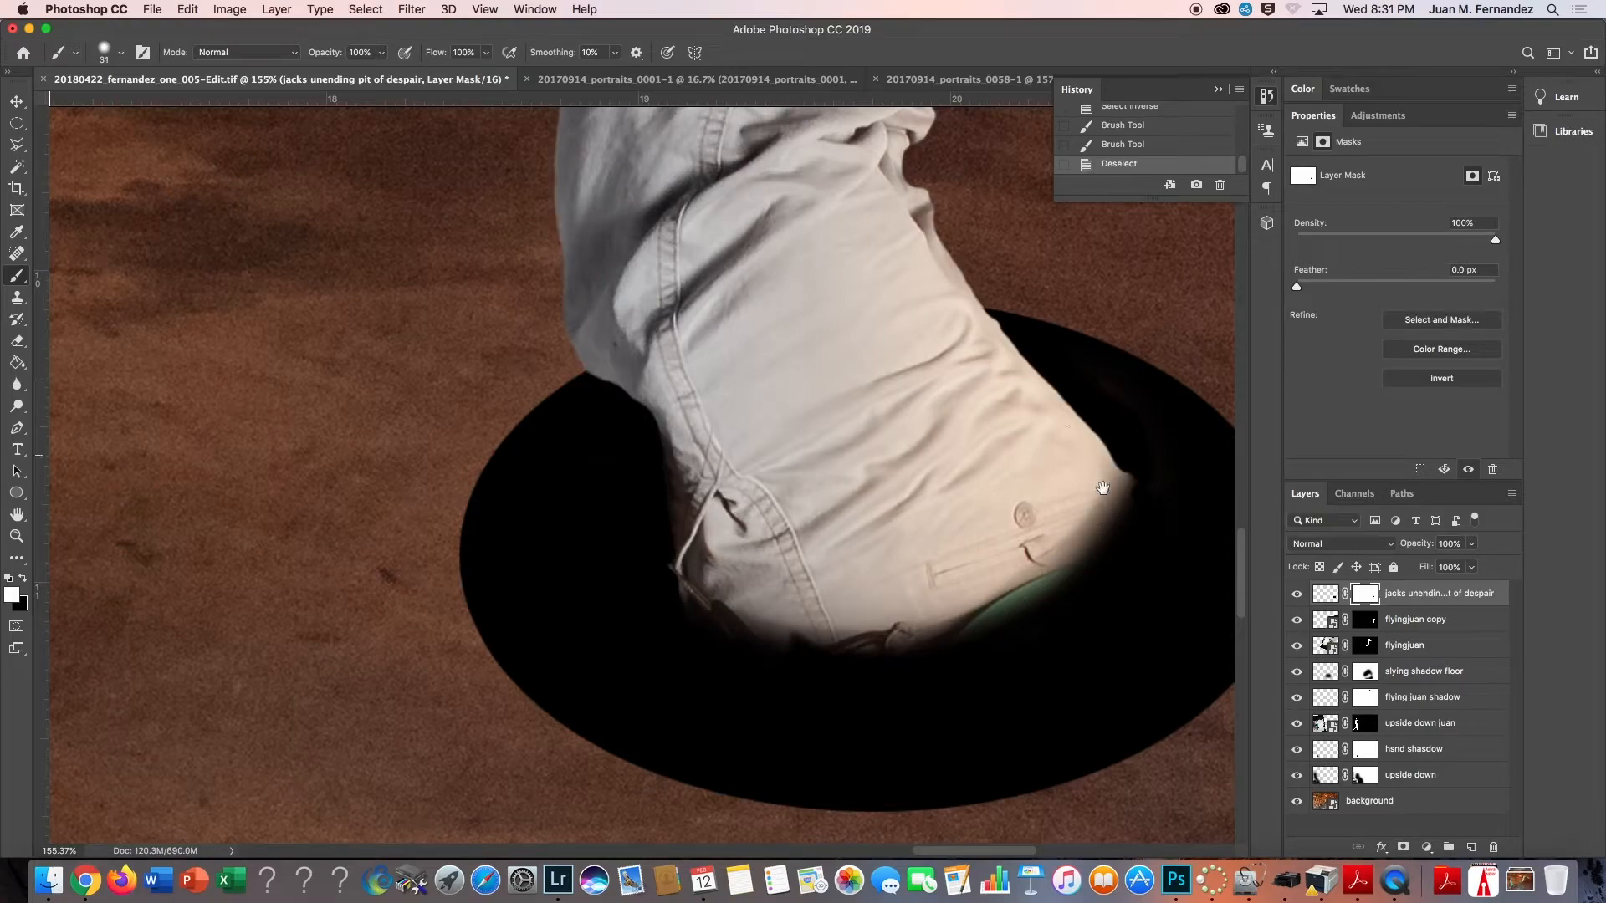
Try to move the flyingjuan copy legs slightly lower into the pit.
{"action": "left_click_drag", "start_coordinate": [1097, 535], "coordinate": [951, 564]}
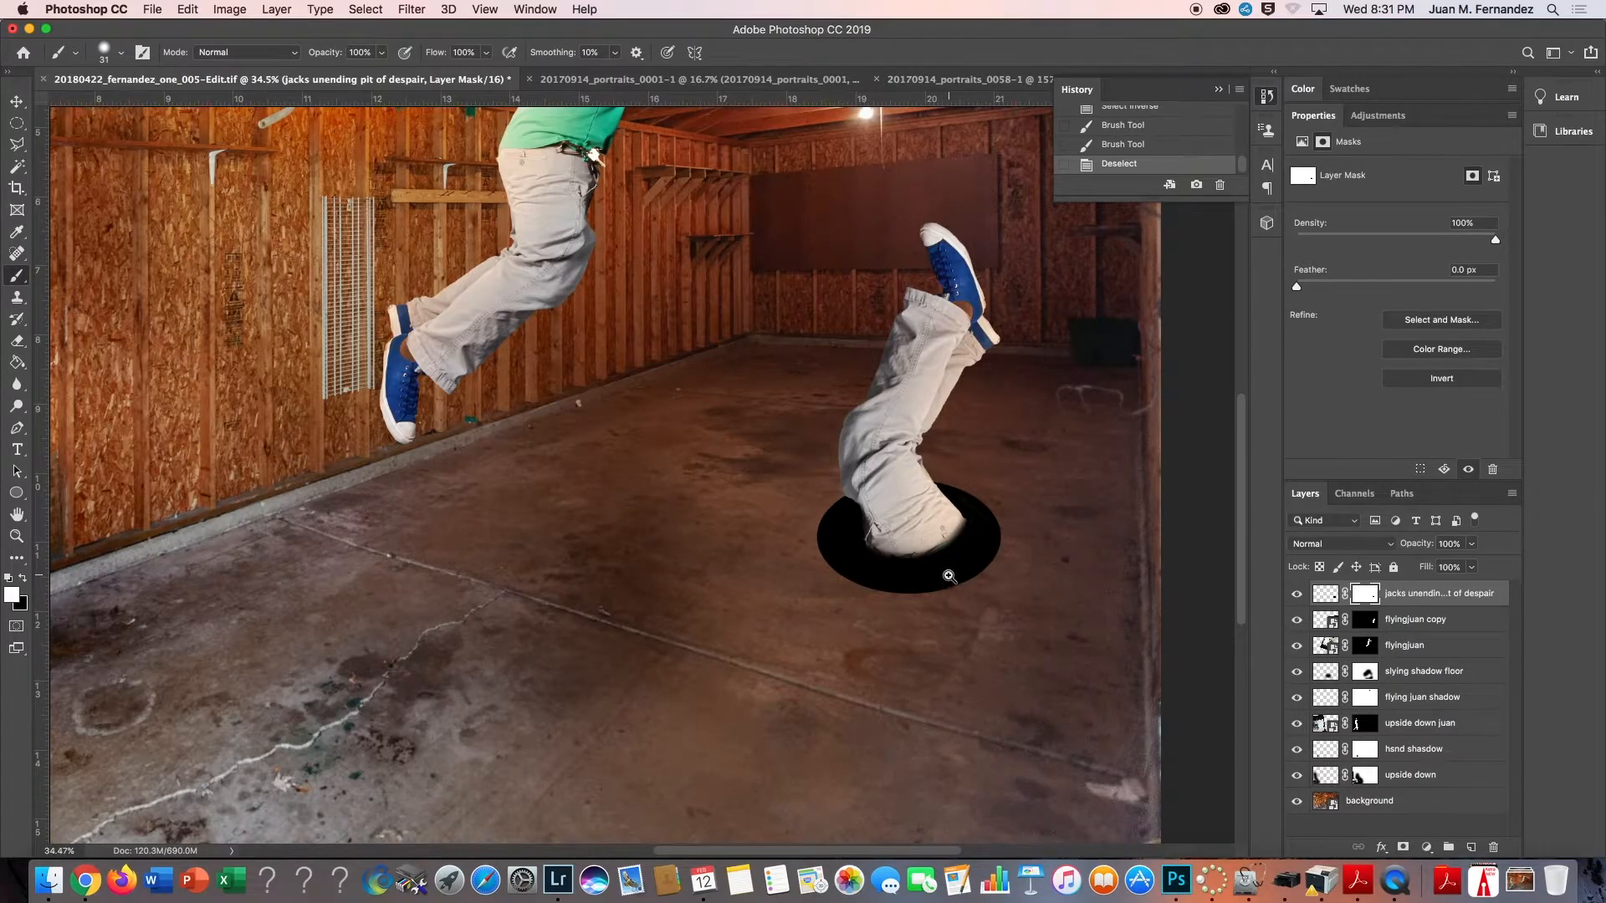
{"action": "mouse_move", "coordinate": [949, 576]}
{"action": "left_mouse_down"}
{"action": "mouse_move", "coordinate": [870, 588]}
{"action": "mouse_move", "coordinate": [957, 582]}
{"action": "left_mouse_up"}
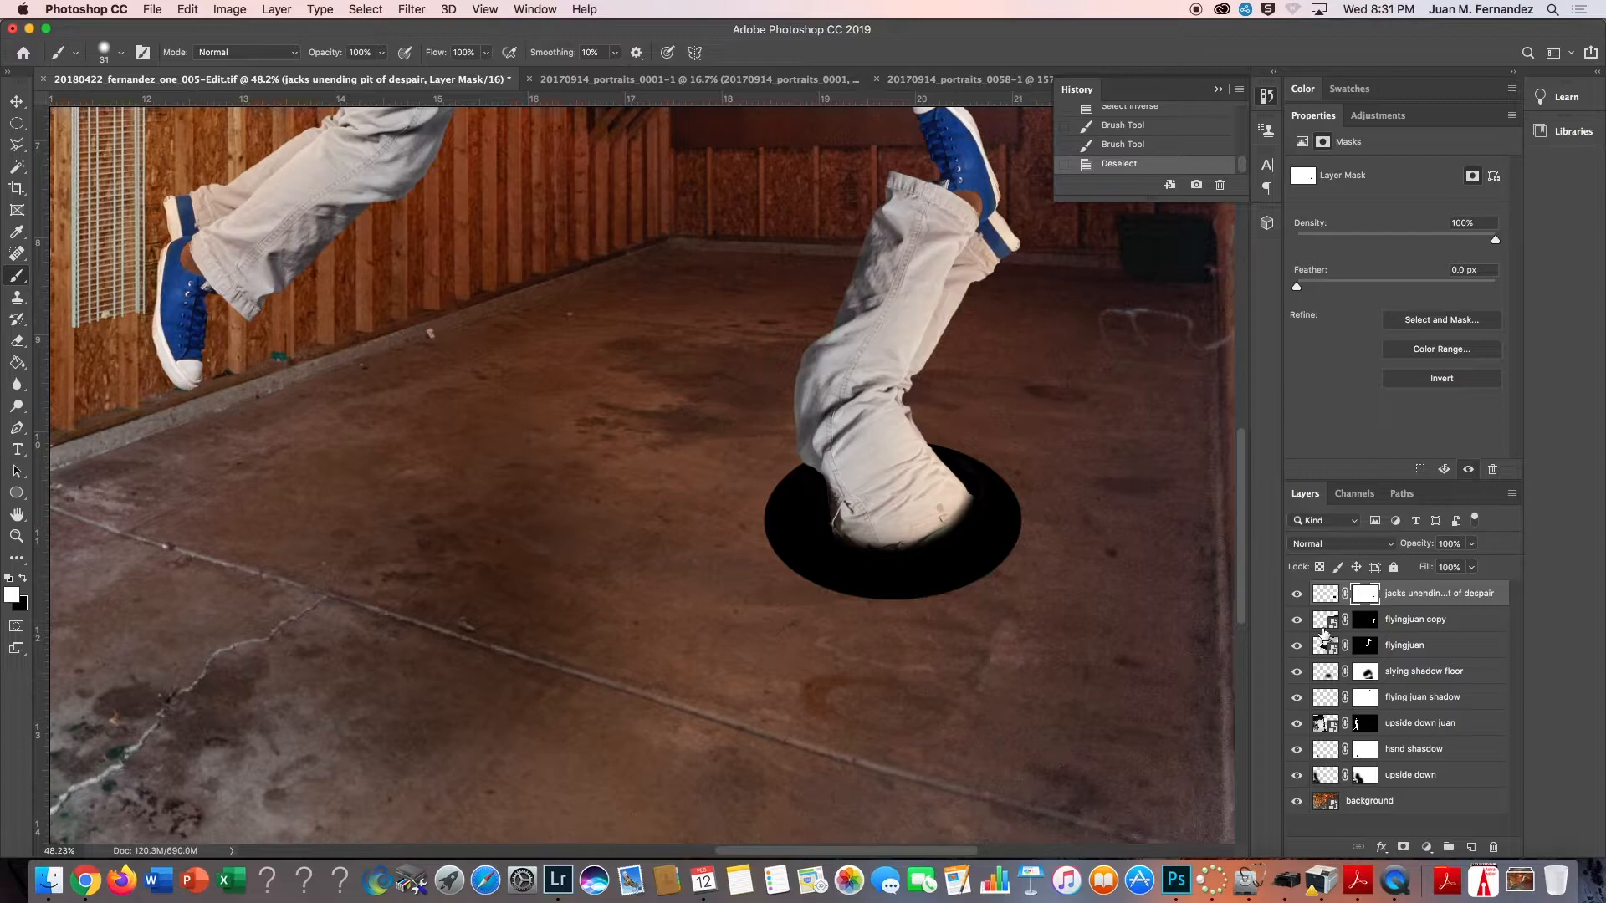
{"action": "key", "text": "v"}
{"action": "left_click", "coordinate": [886, 343]}
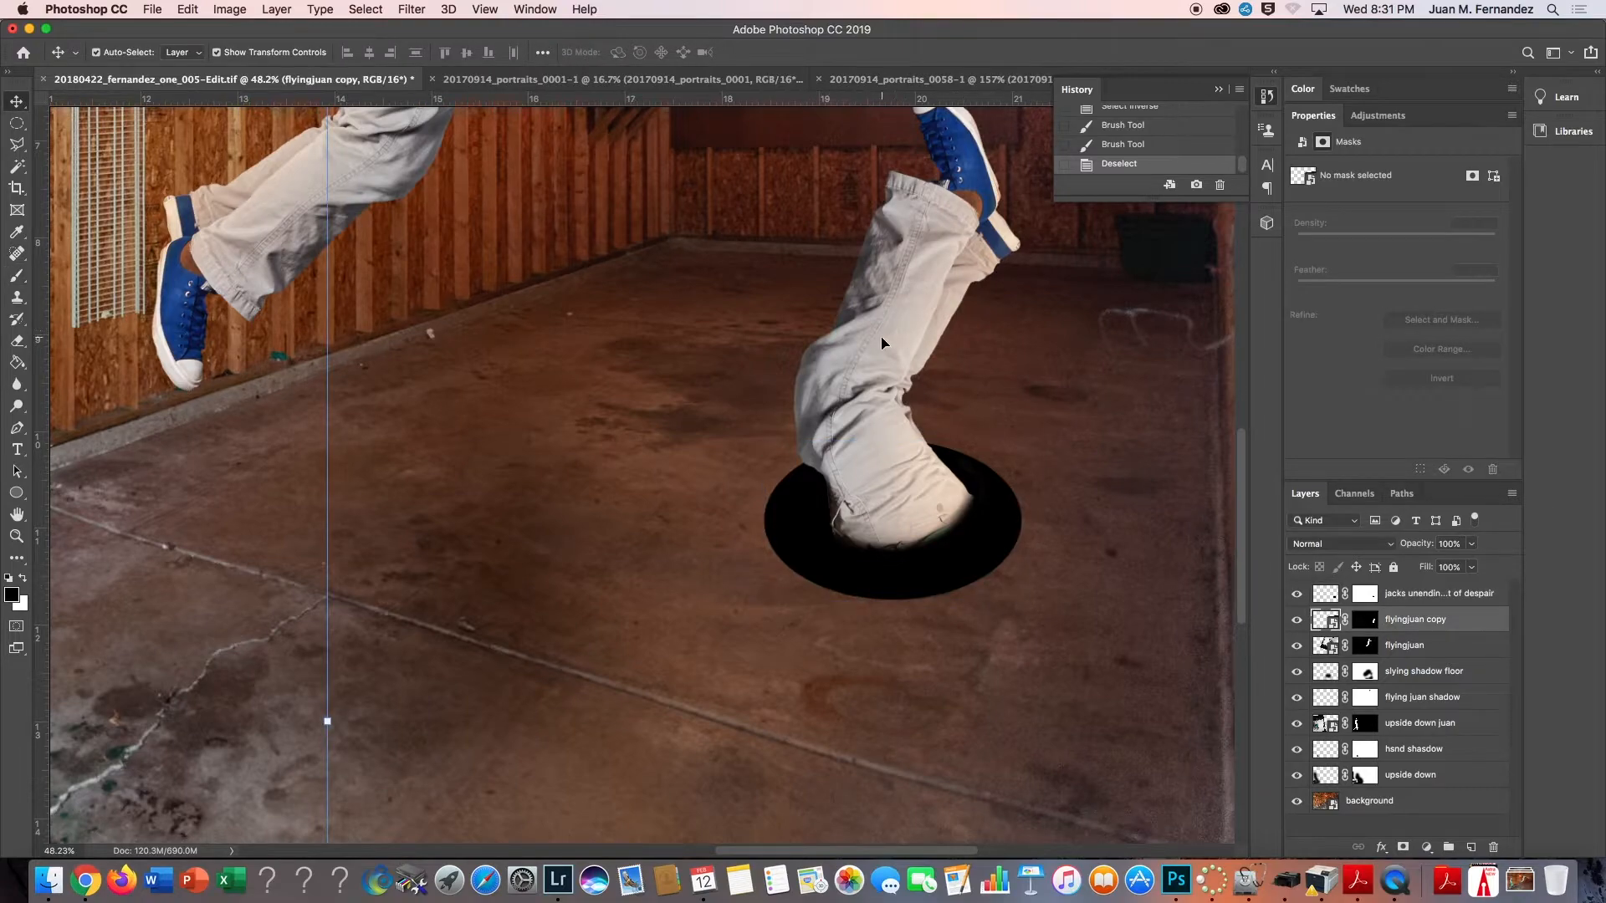
{"action": "left_click_drag", "start_coordinate": [882, 343], "coordinate": [887, 365]}
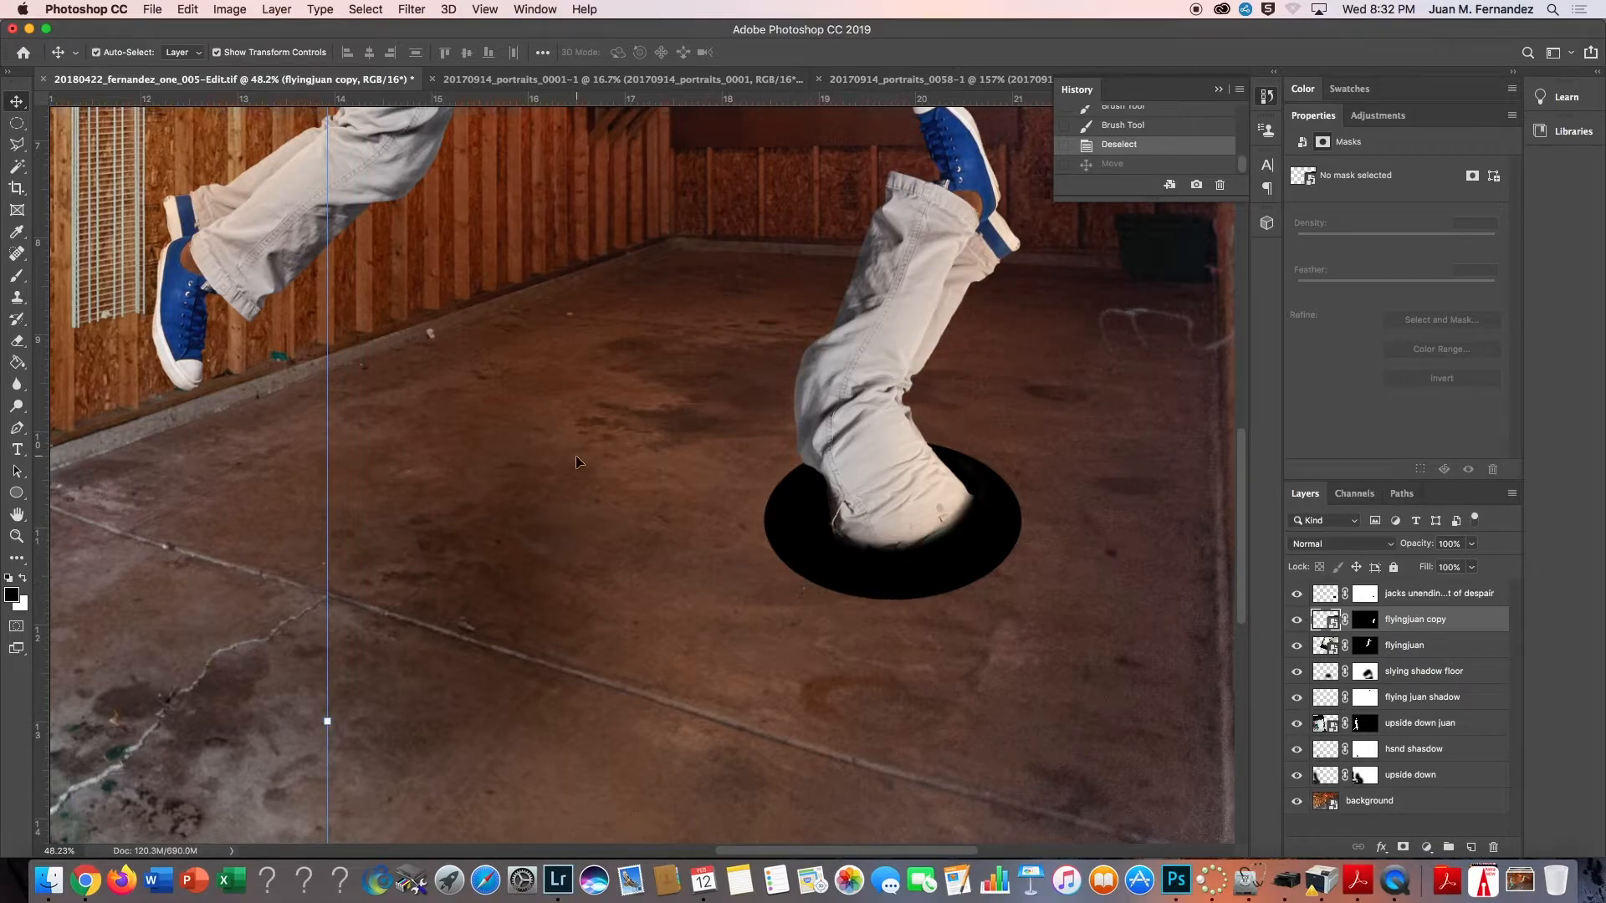
Outline the pit's far half with the Polygonal Lasso, curving the near boundary across the trousers' waist and closing outside the rim.
{"action": "left_click", "coordinate": [16, 149]}
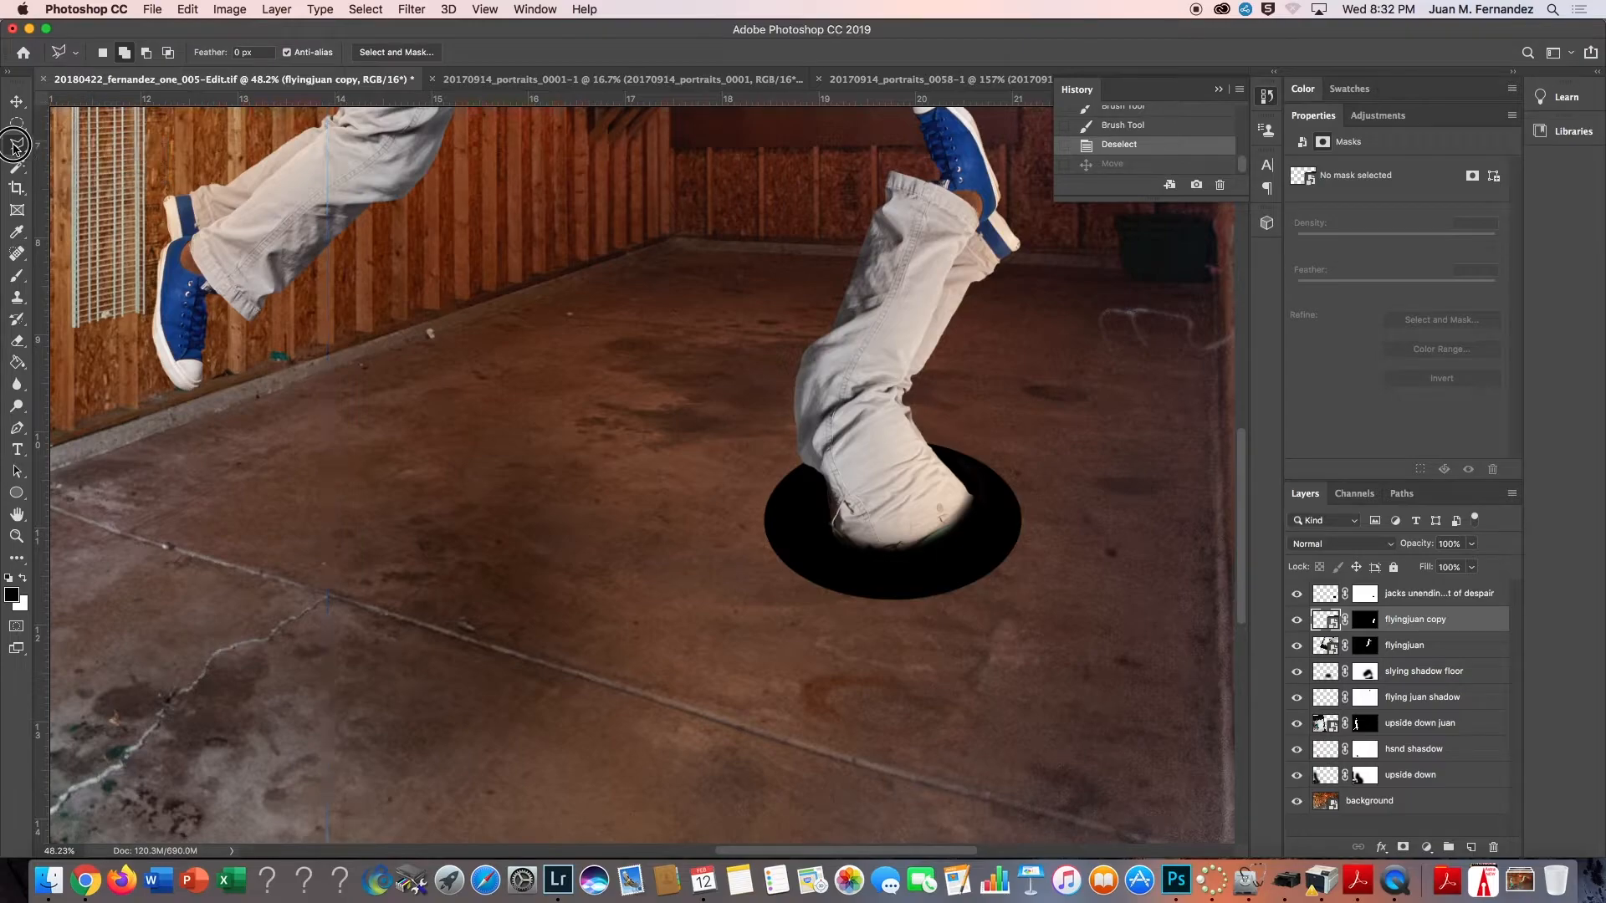
{"action": "left_click", "coordinate": [802, 575]}
{"action": "left_click", "coordinate": [821, 507]}
{"action": "left_click", "coordinate": [982, 497]}
{"action": "mouse_move", "coordinate": [982, 499]}
{"action": "left_mouse_down"}
{"action": "mouse_move", "coordinate": [1012, 550]}
{"action": "mouse_move", "coordinate": [975, 583]}
{"action": "mouse_move", "coordinate": [1038, 549]}
{"action": "mouse_move", "coordinate": [1049, 446]}
{"action": "mouse_move", "coordinate": [966, 426]}
{"action": "mouse_move", "coordinate": [806, 435]}
{"action": "left_mouse_up"}
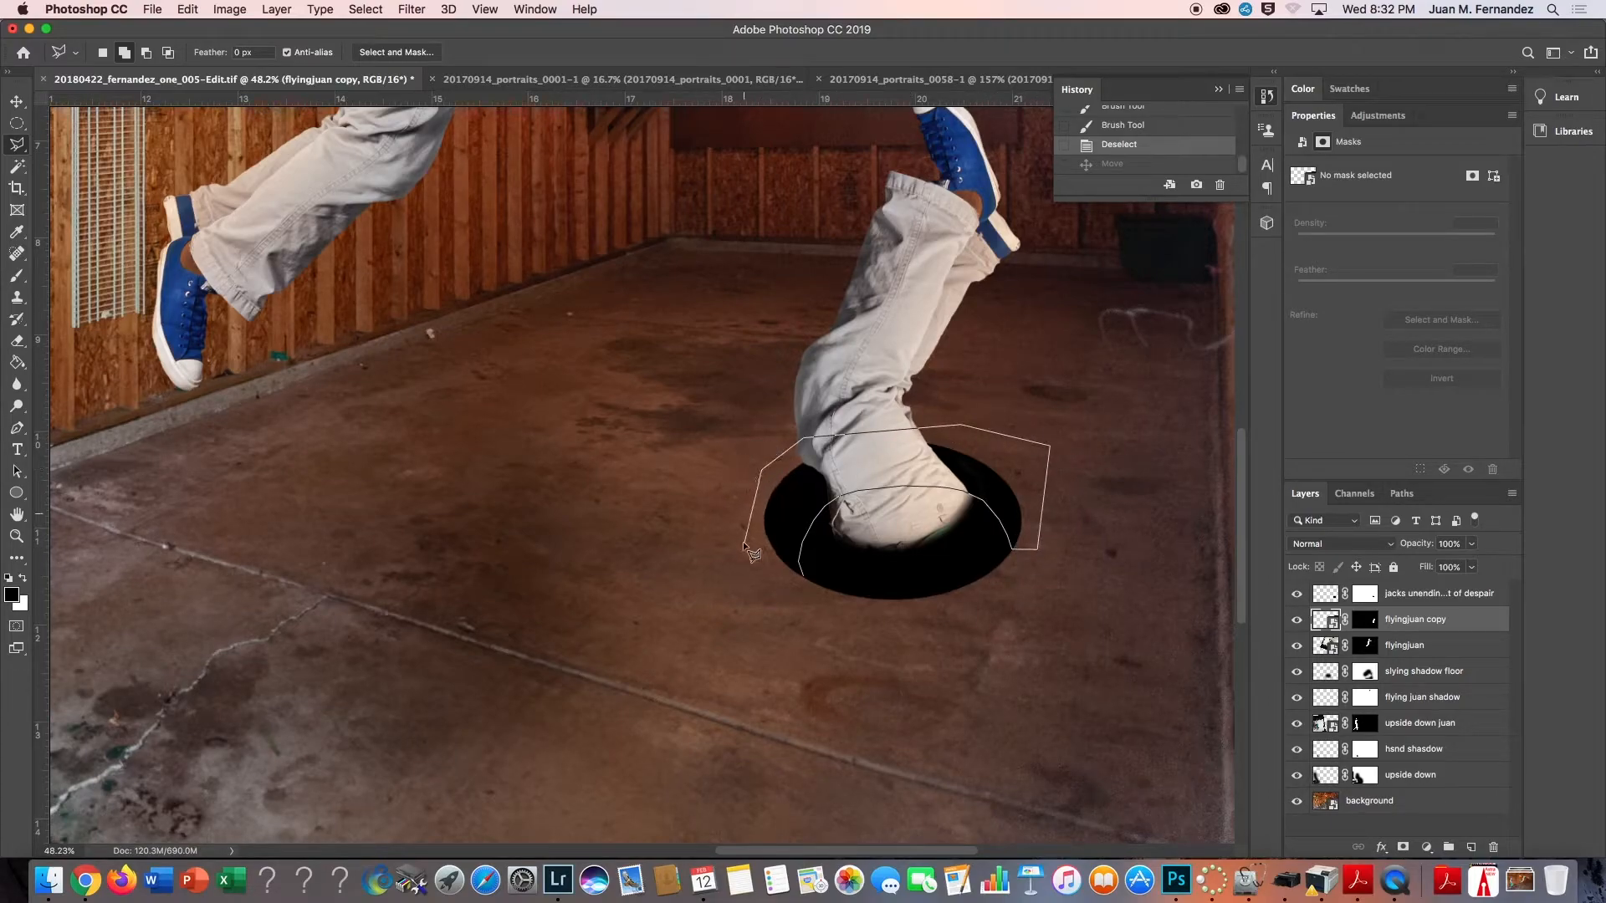
{"action": "left_click", "coordinate": [788, 574]}
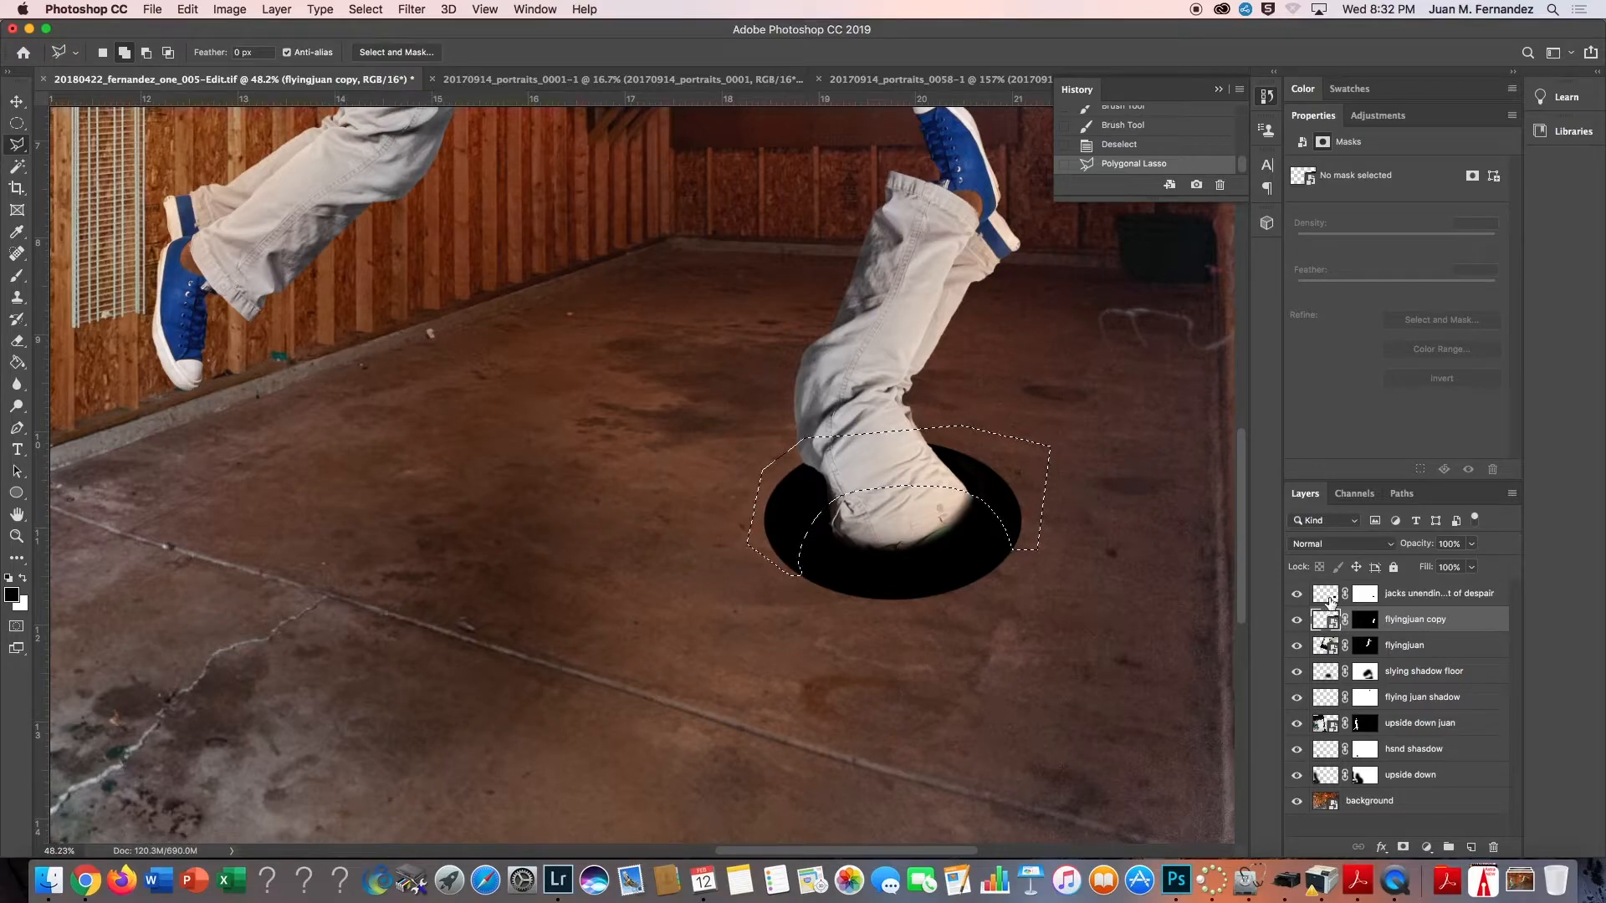
Within the lassoed far half, select the pit layer's black using Color Range sampled from the pit with Fuzziness 40.
{"action": "left_click", "coordinate": [1328, 596]}
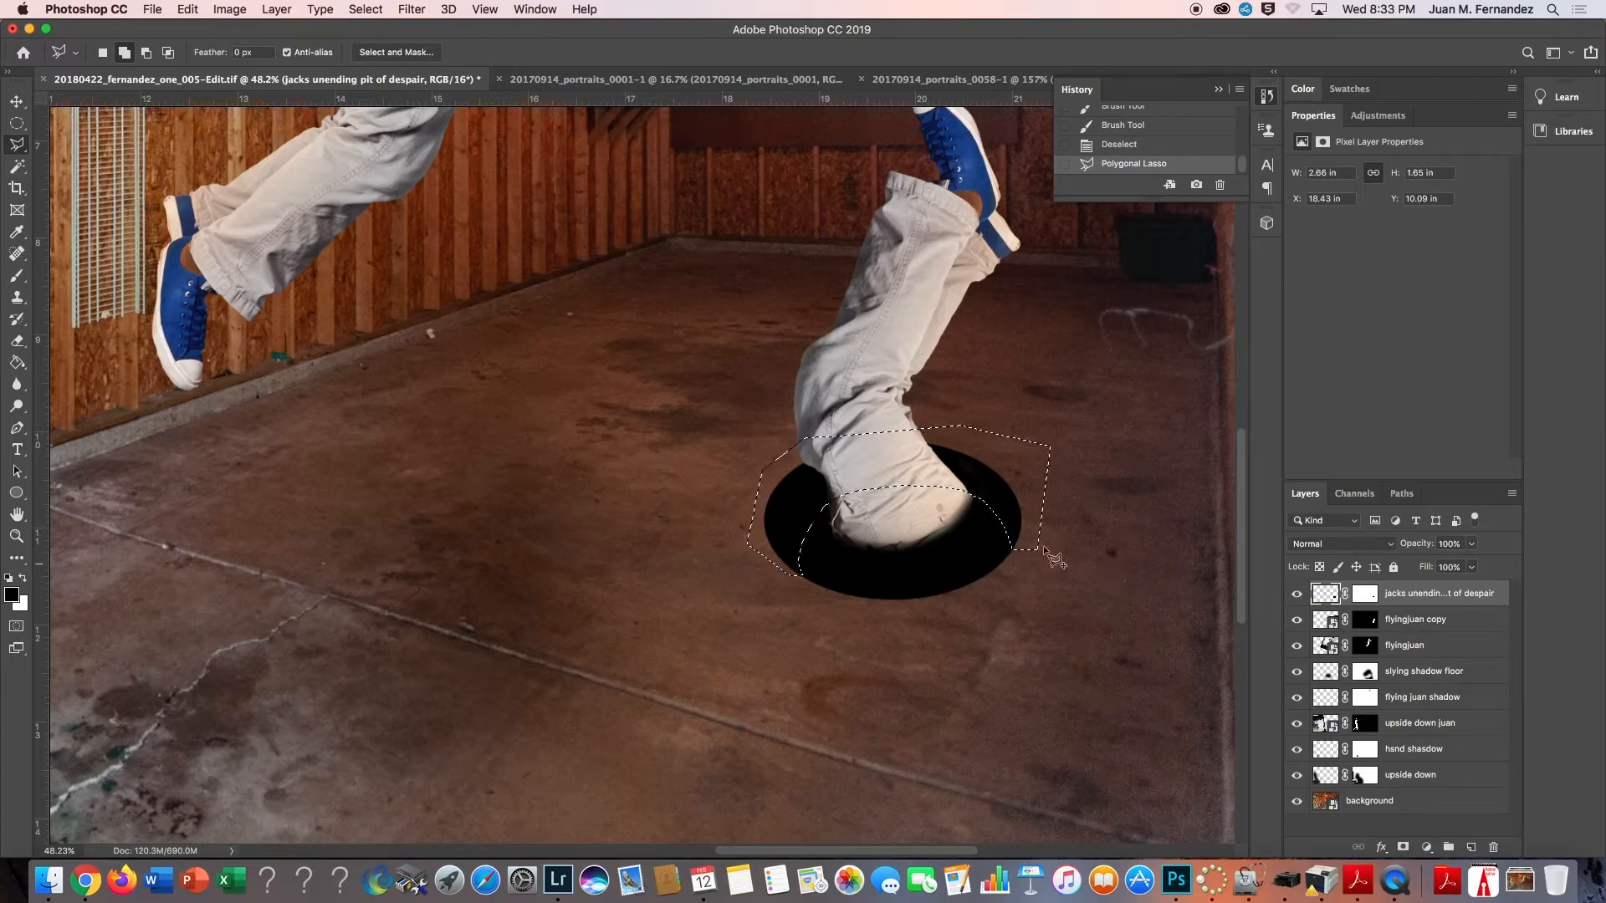
{"action": "left_click", "coordinate": [365, 9]}
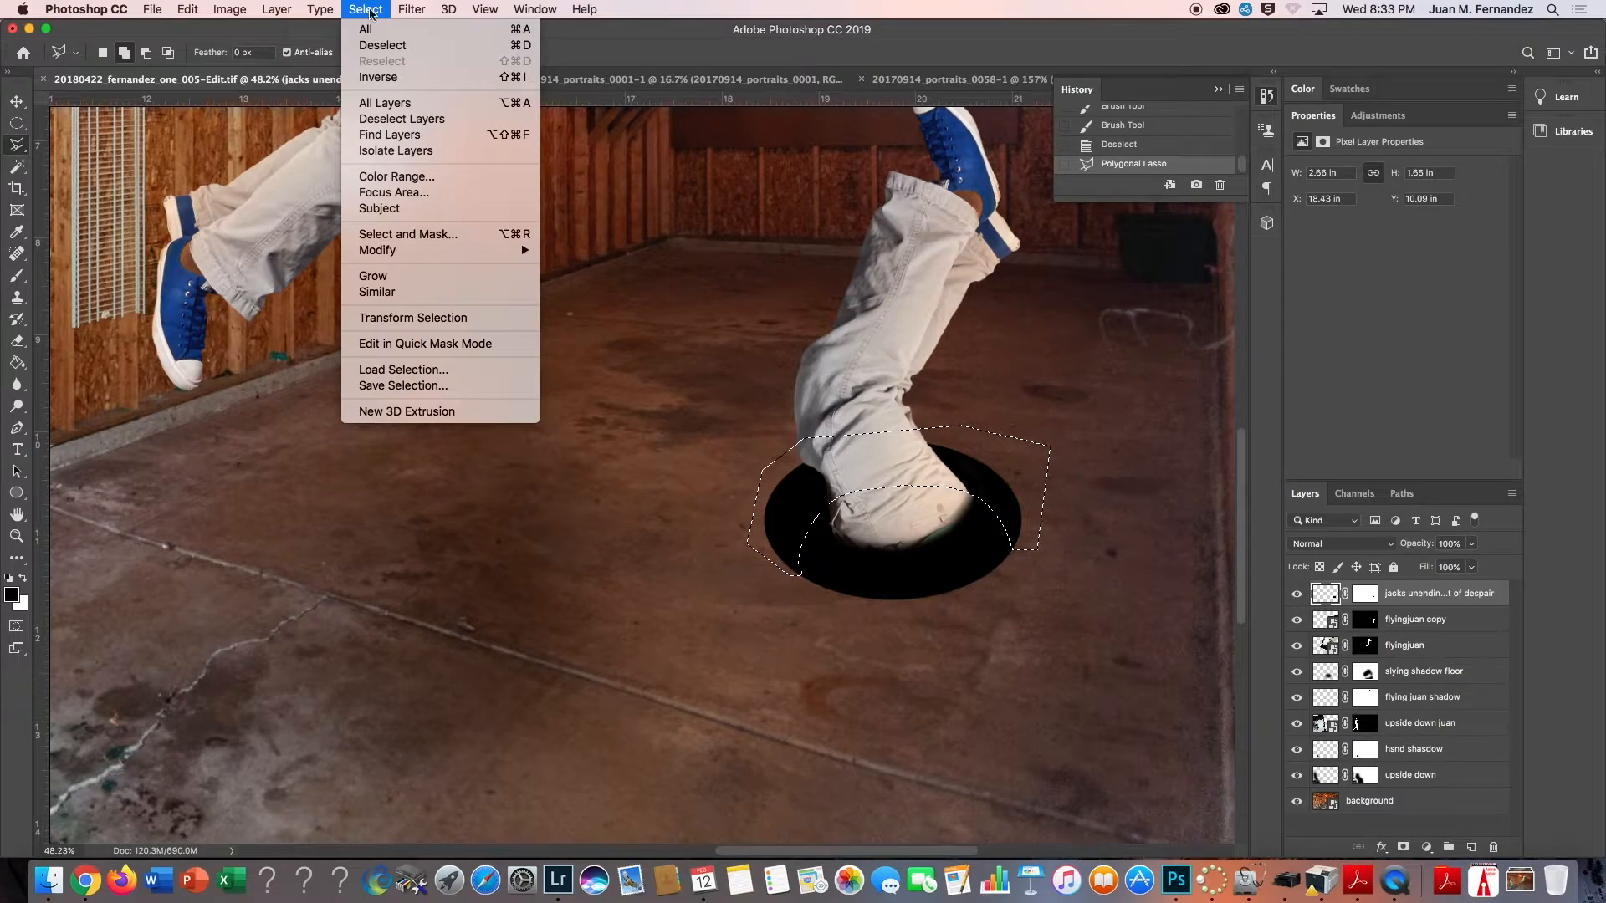
{"action": "left_click", "coordinate": [439, 177]}
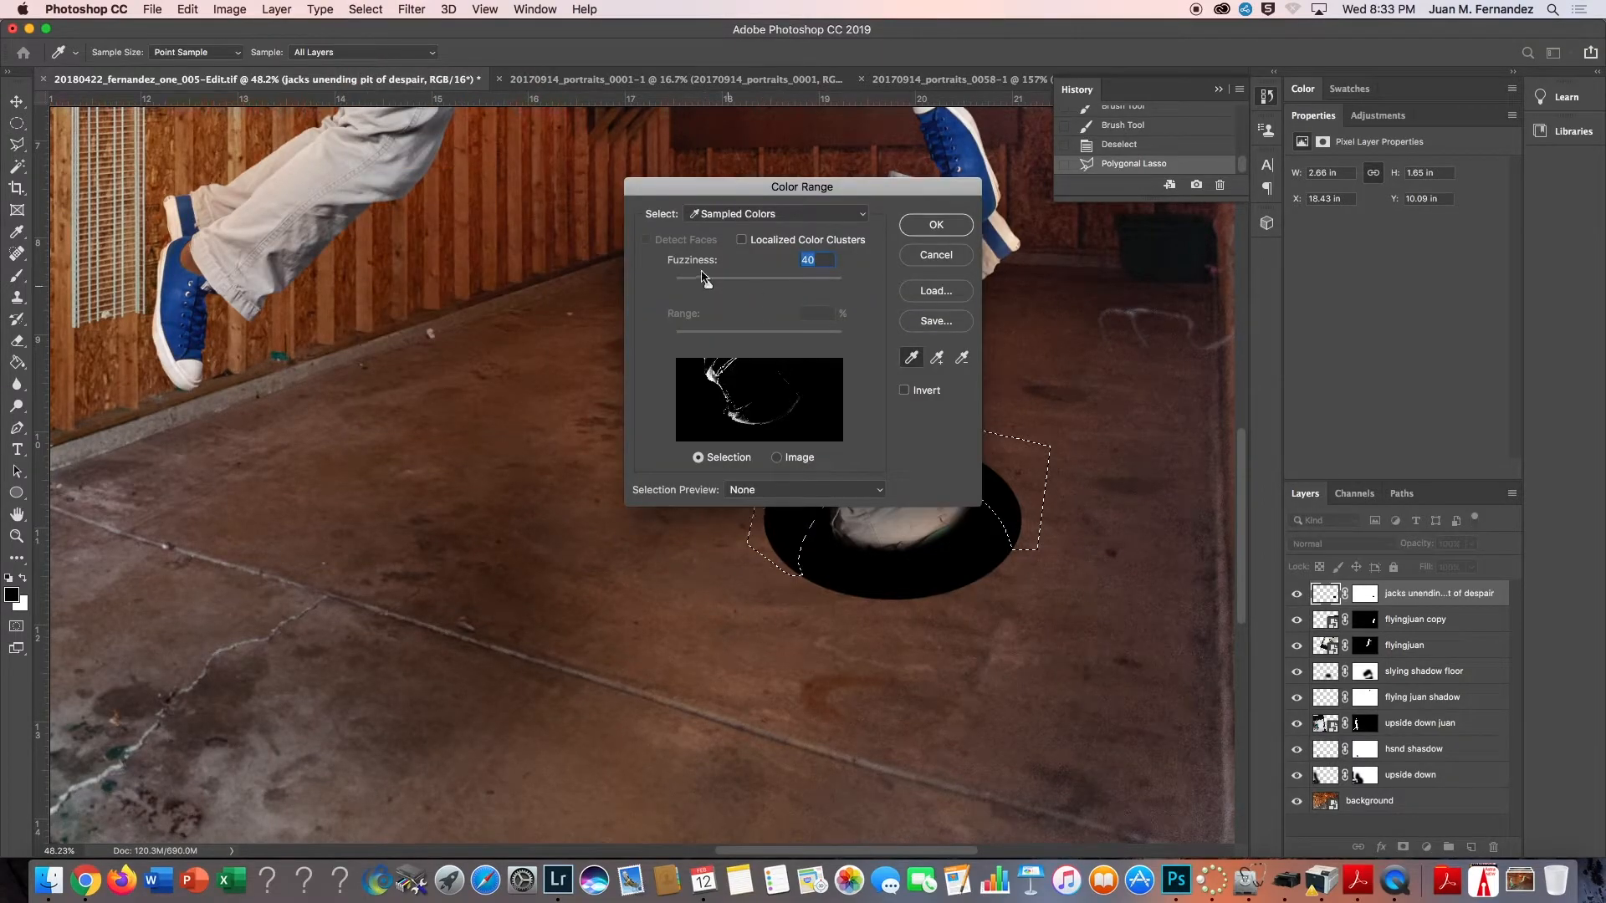
{"action": "left_click_drag", "start_coordinate": [747, 191], "coordinate": [404, 174]}
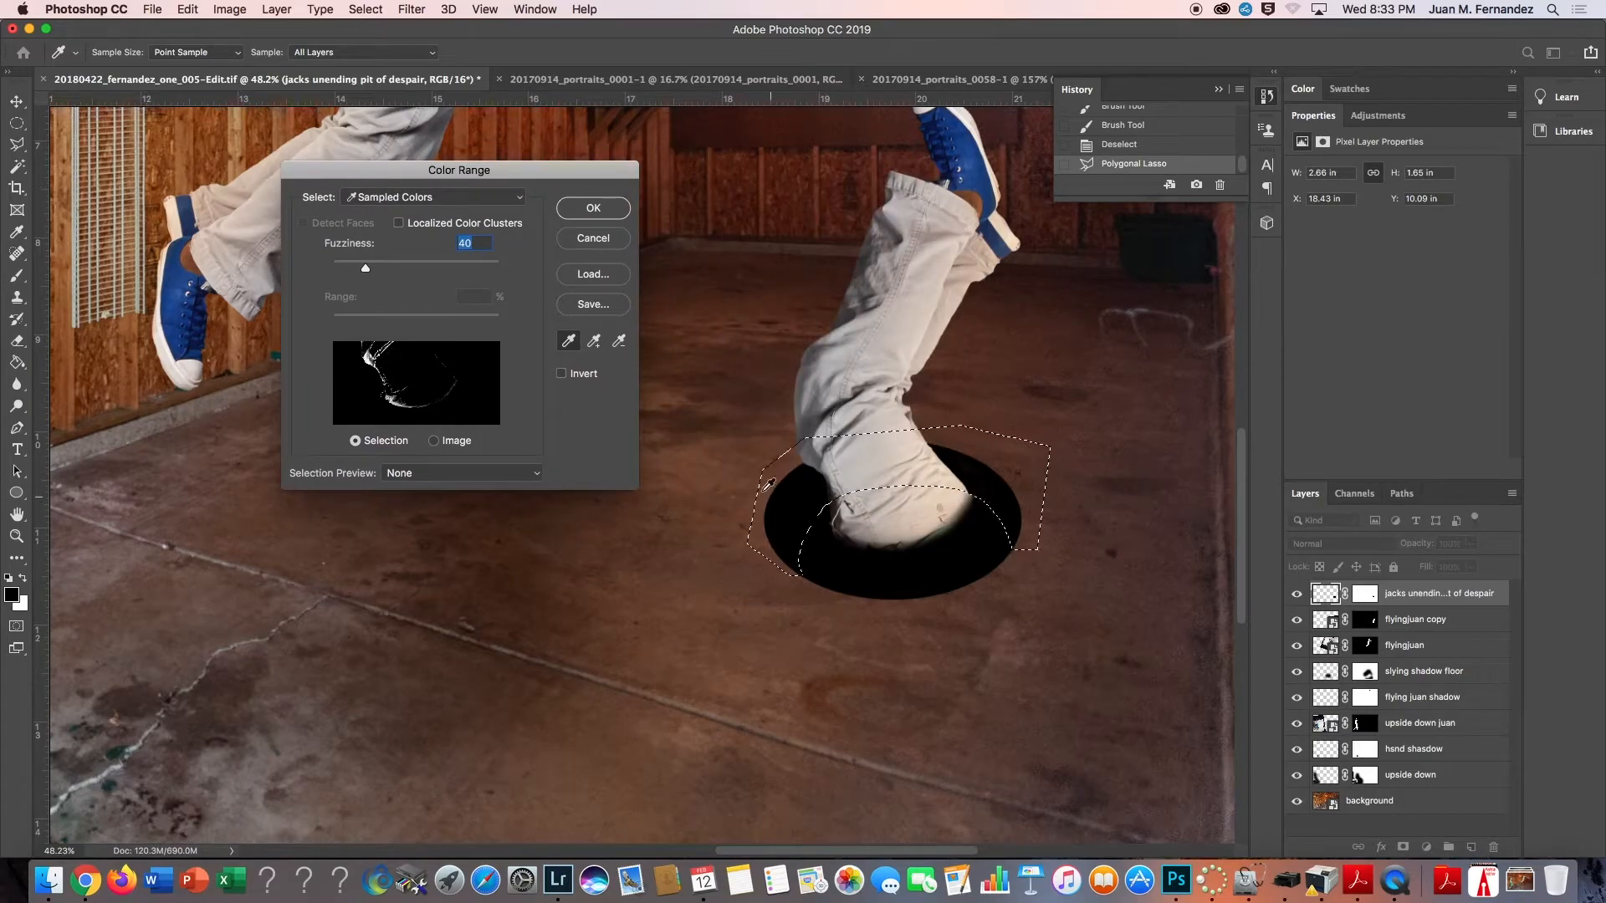
{"action": "left_click", "coordinate": [804, 494]}
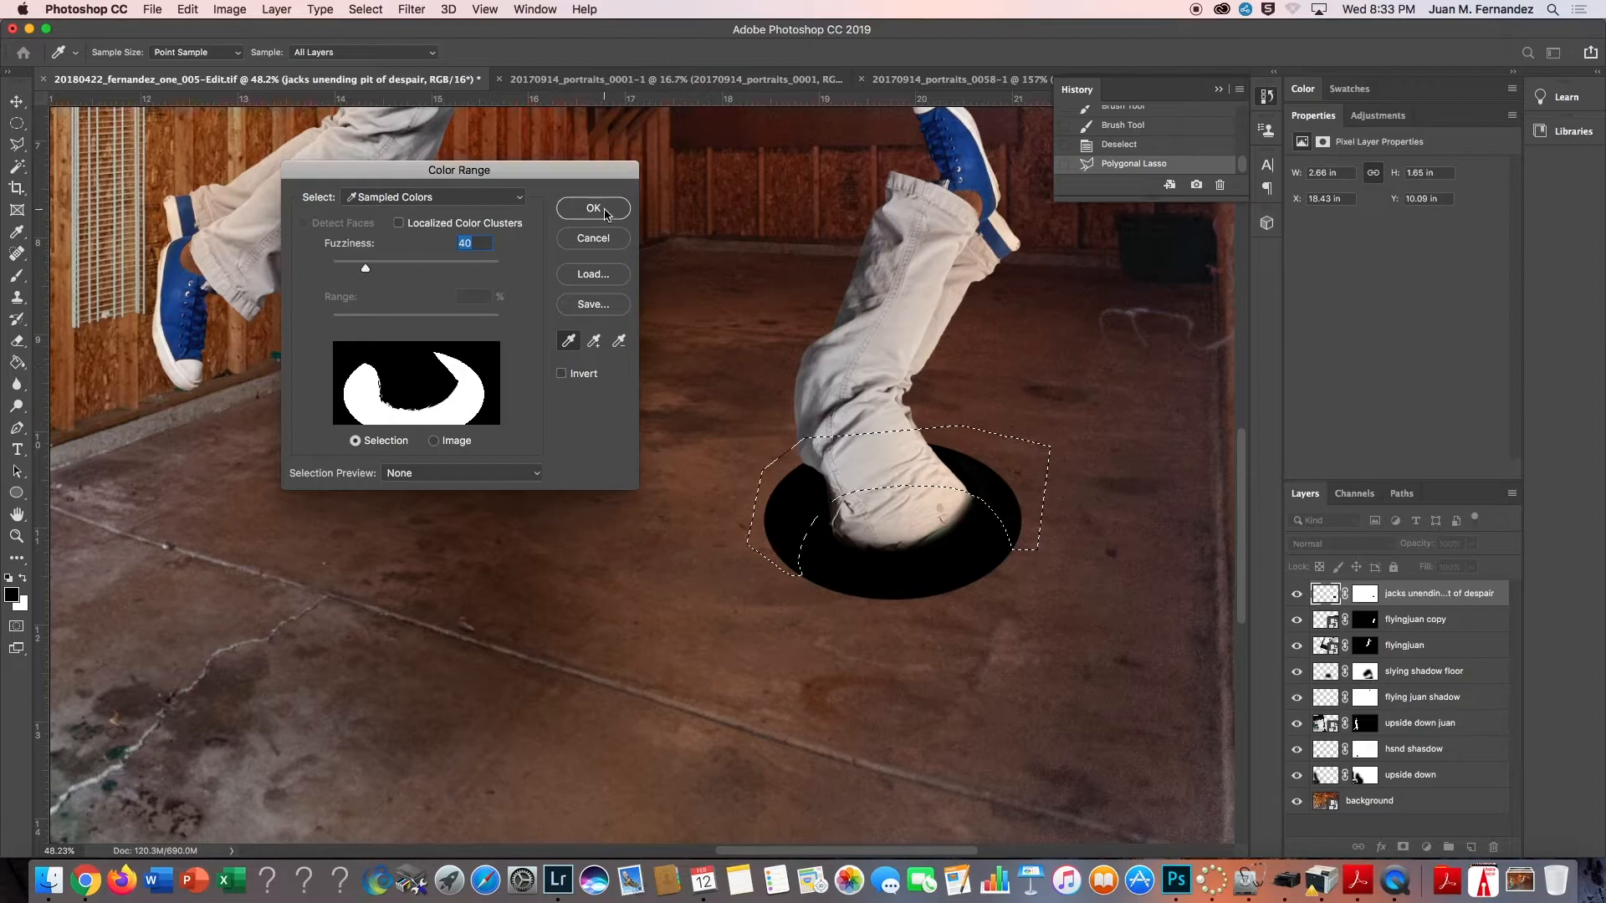
{"action": "left_click", "coordinate": [606, 214]}
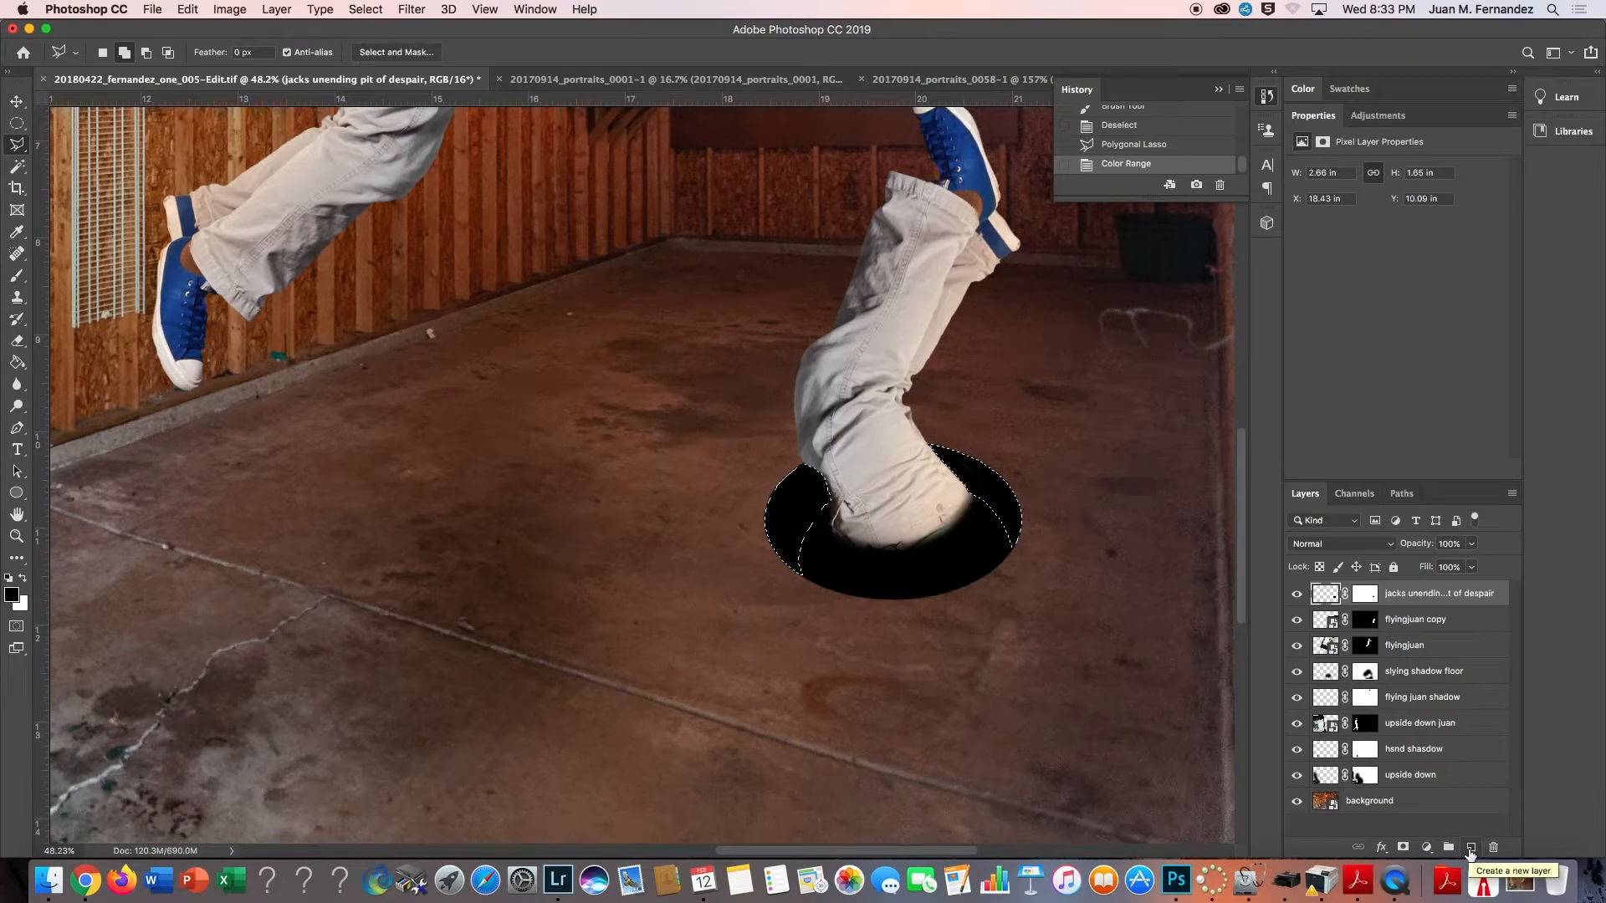
Add a new layer above the pit layer and name it "hole gradient".
{"action": "left_click", "coordinate": [1469, 848]}
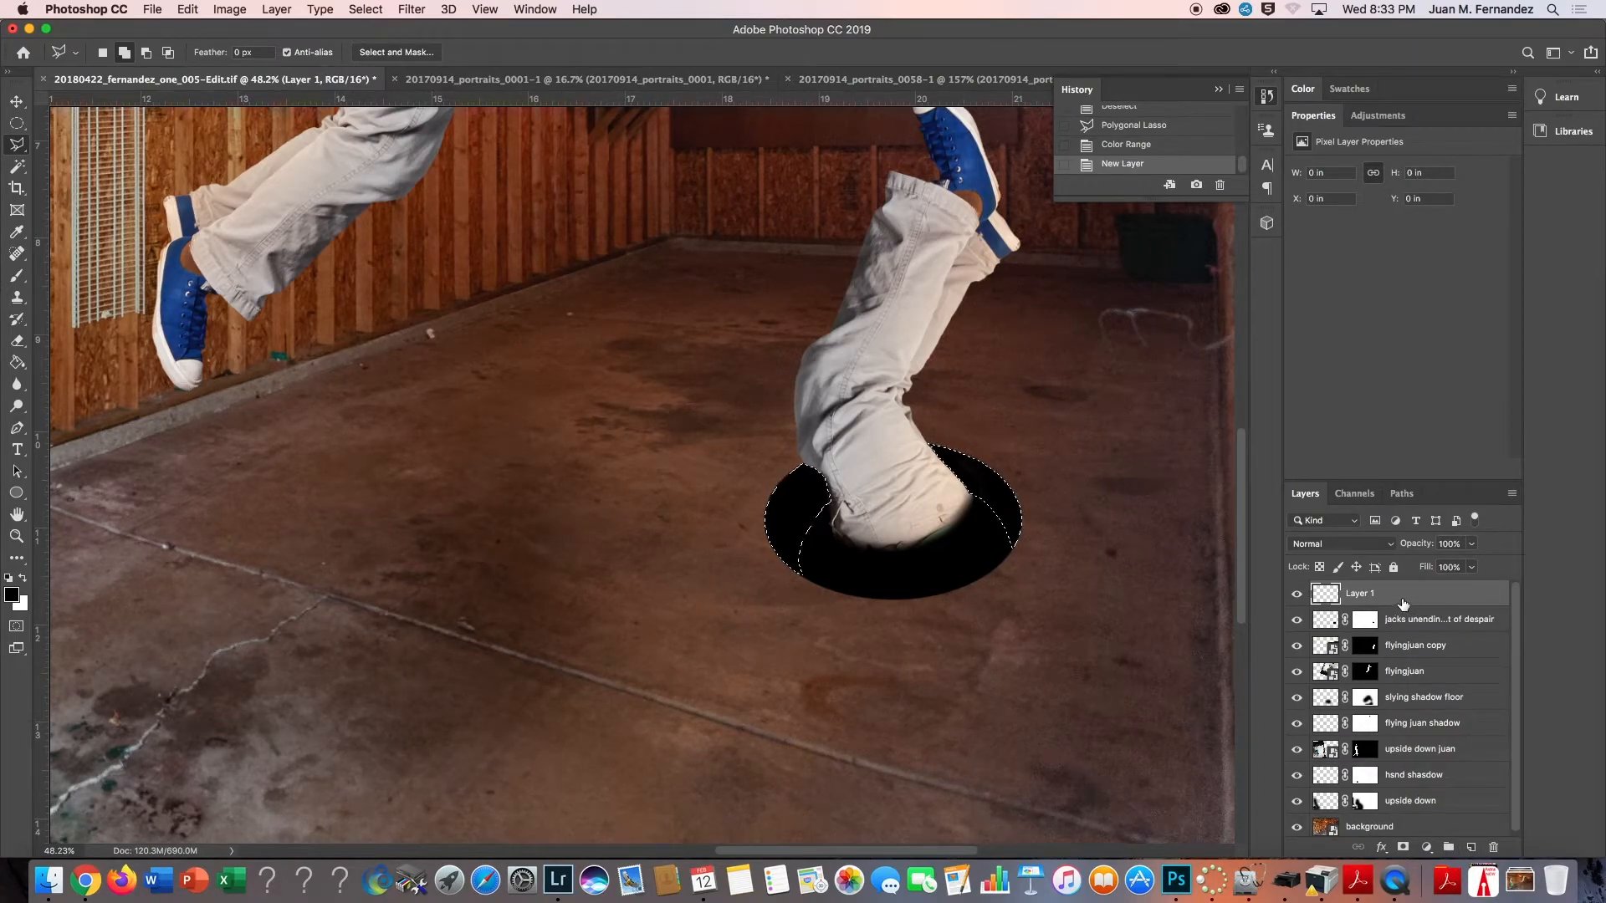
{"action": "double_click", "coordinate": [1360, 594]}
{"action": "type", "text": "hole gradient"}
{"action": "key", "text": "Return"}
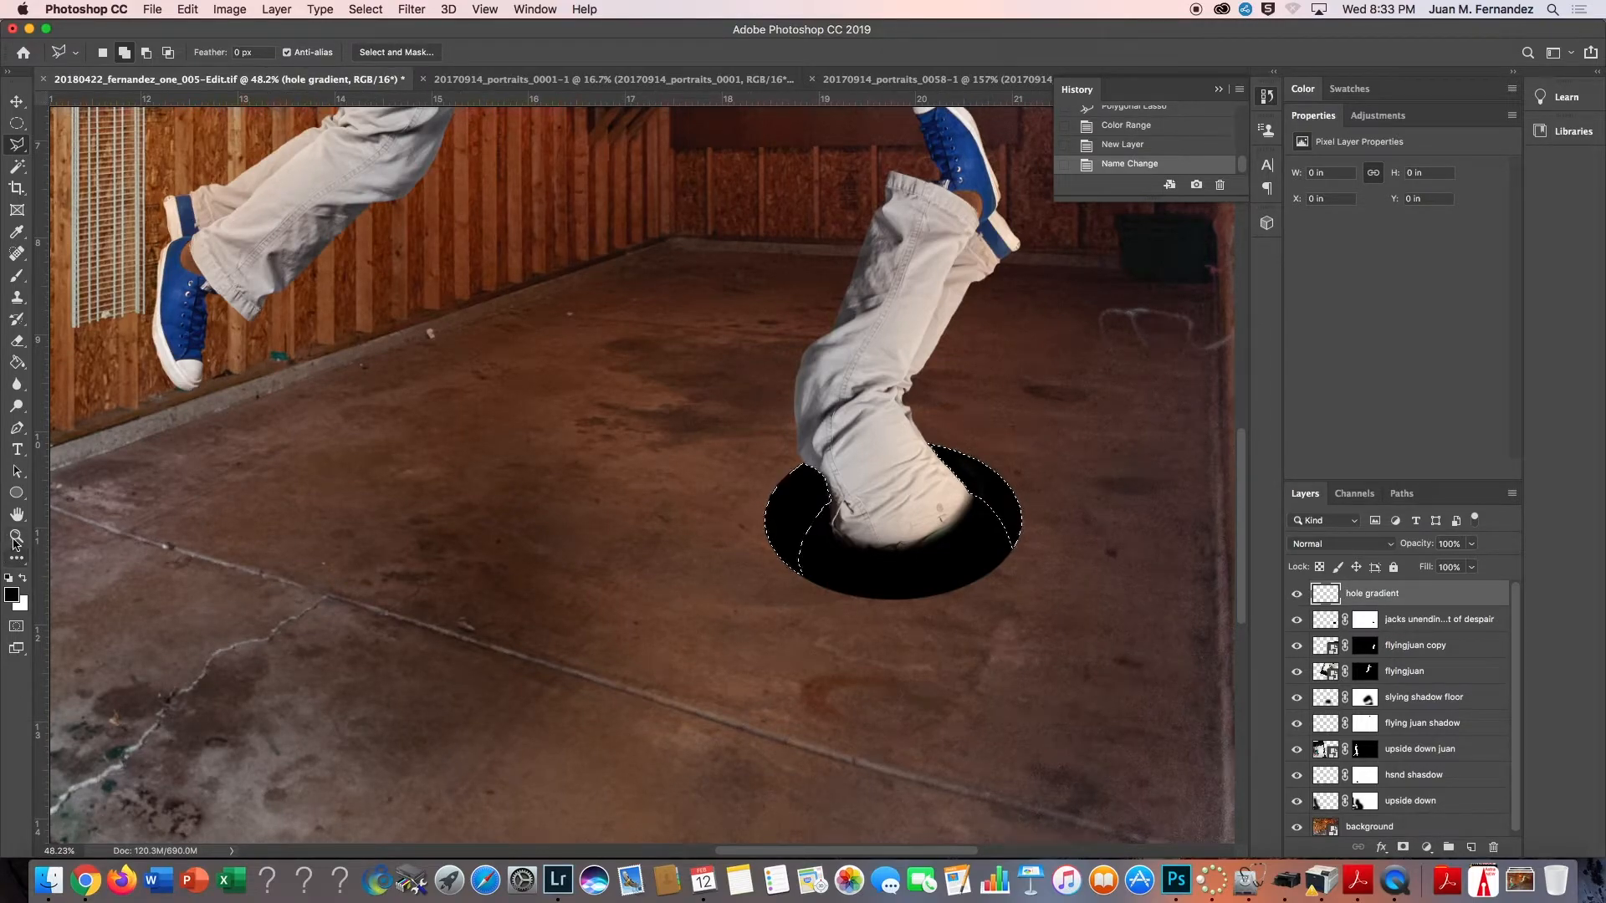
Switch to the Gradient tool and set the foreground colour to the floor brown sampled beside the pit's rim (4c3d2c).
{"action": "left_click", "coordinate": [17, 362]}
{"action": "left_click", "coordinate": [52, 365]}
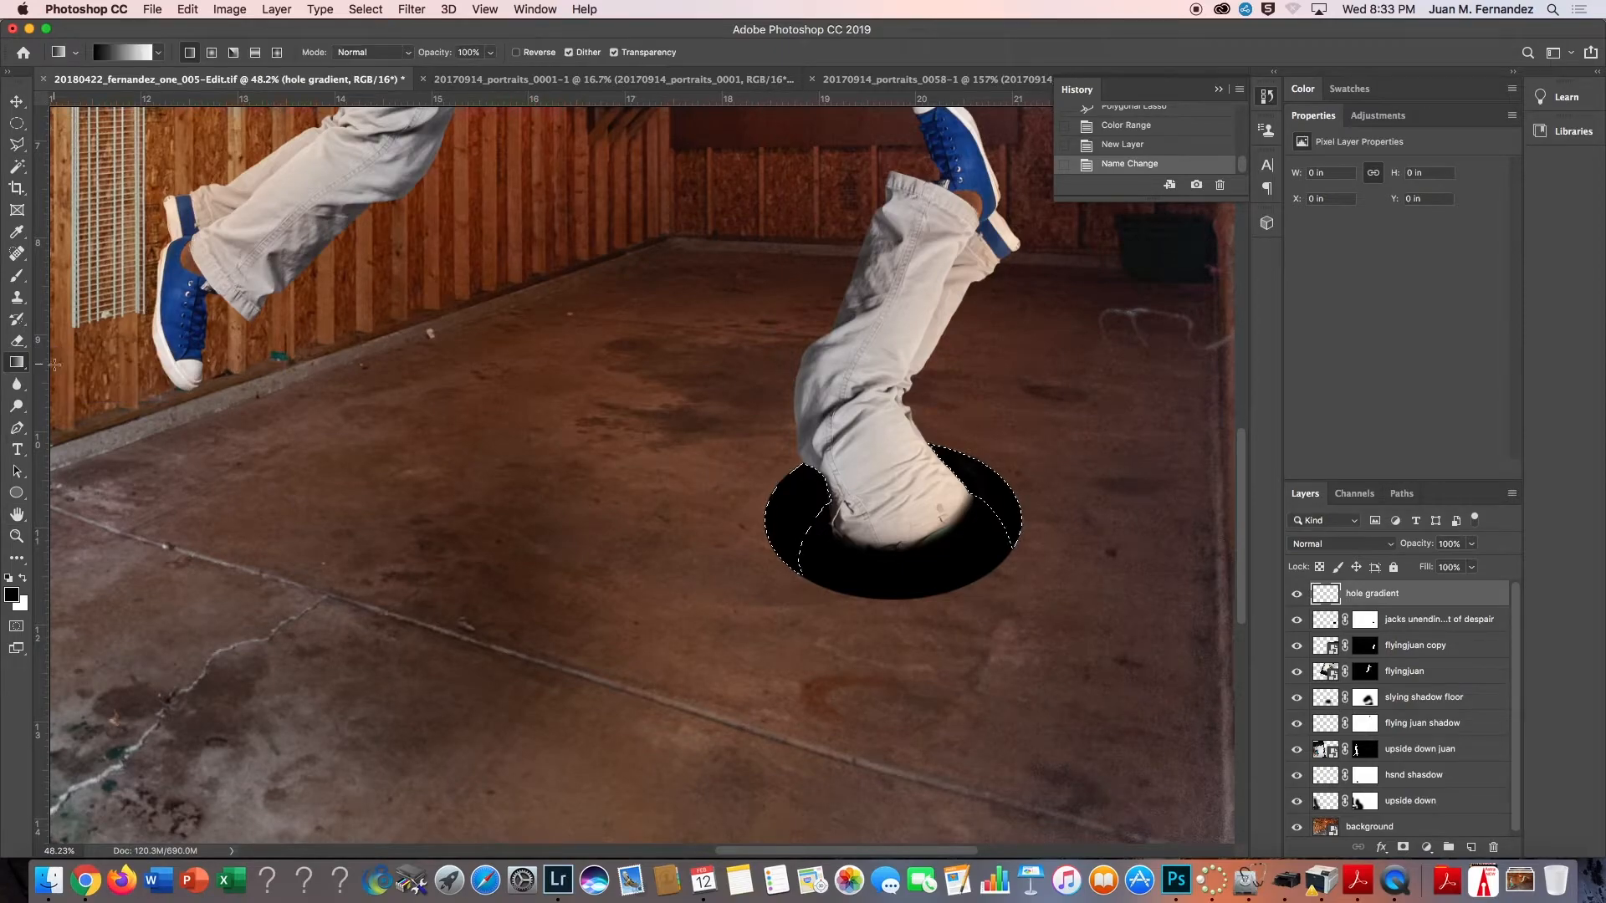
{"action": "left_click", "coordinate": [12, 592]}
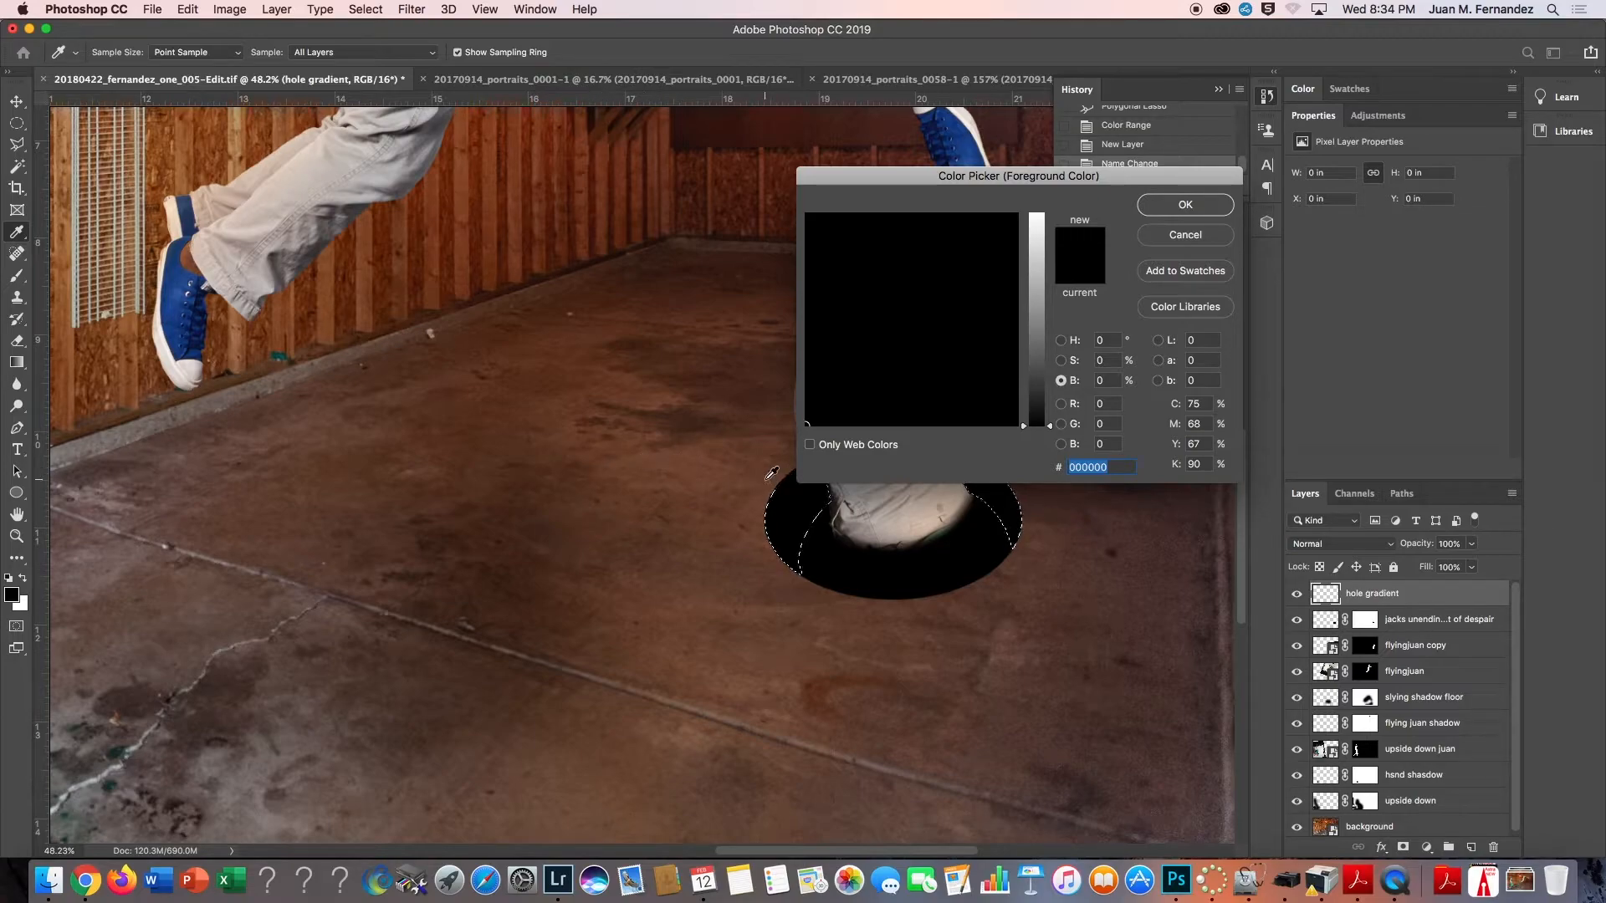
{"action": "left_click", "coordinate": [754, 476]}
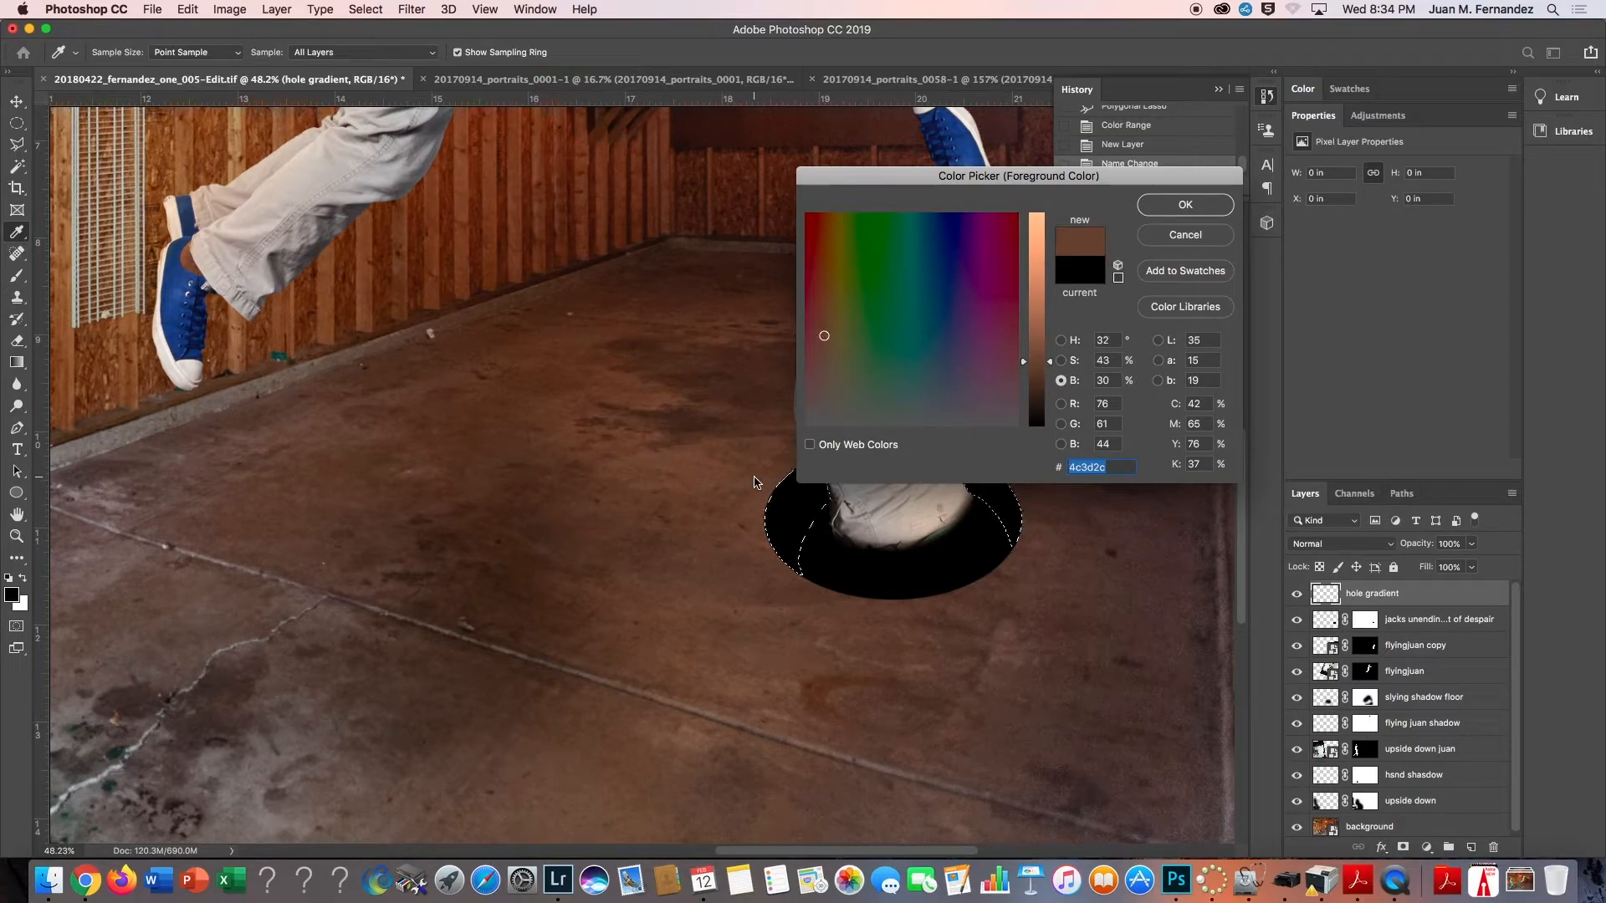
{"action": "left_click", "coordinate": [1182, 206]}
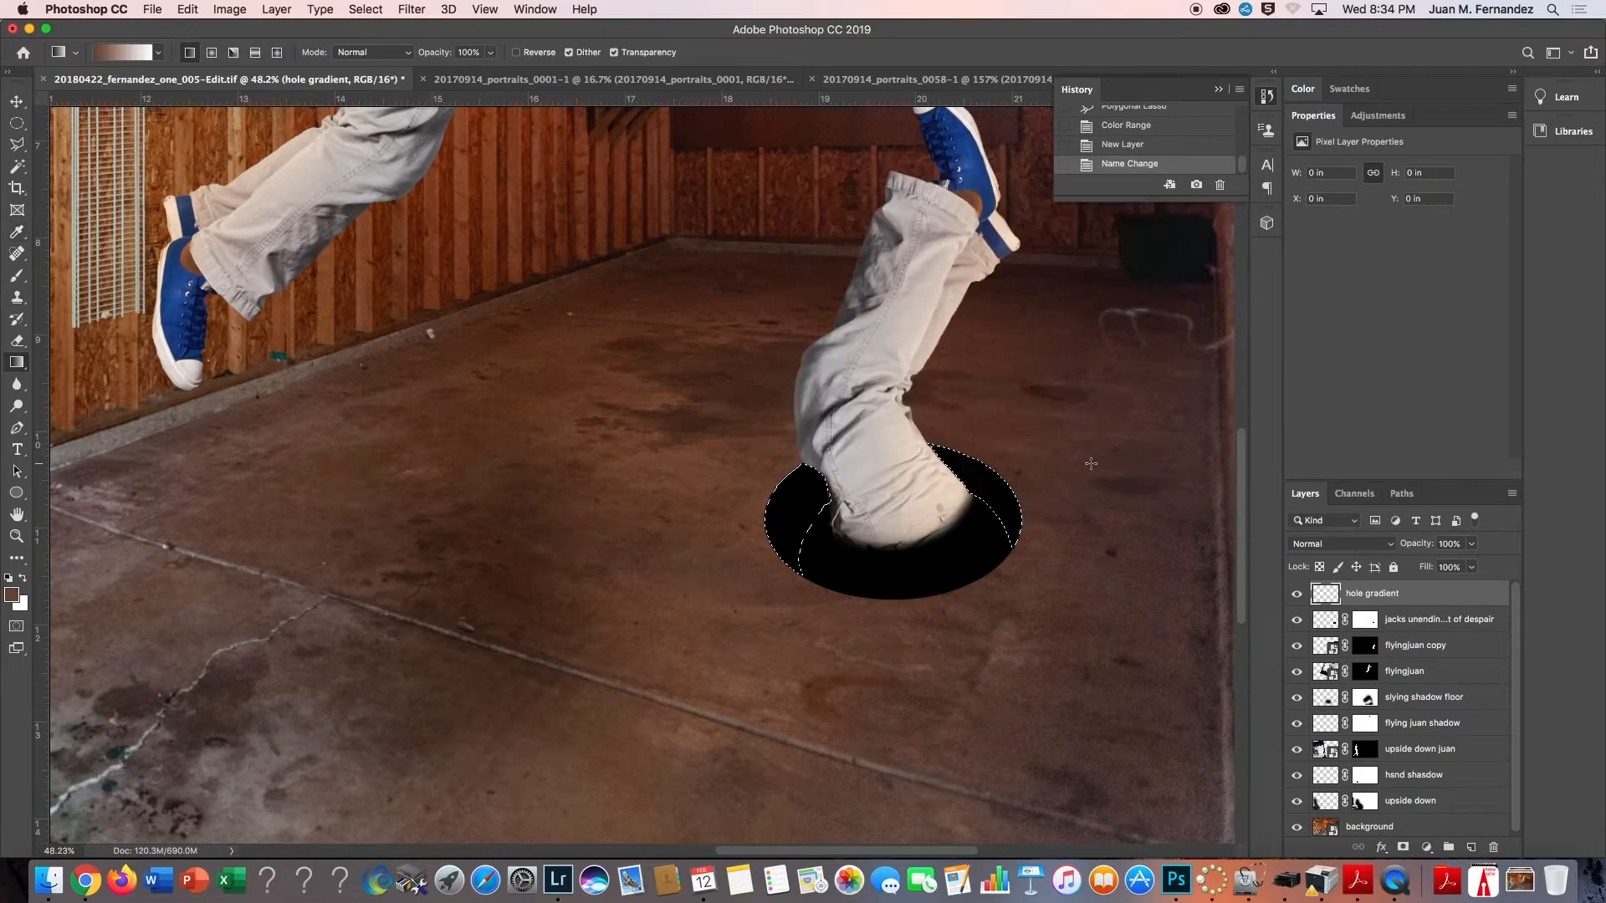
Set the background colour to the near-black brown sampled from the dark floor near the far wall (150f0d).
{"action": "left_click", "coordinate": [20, 602]}
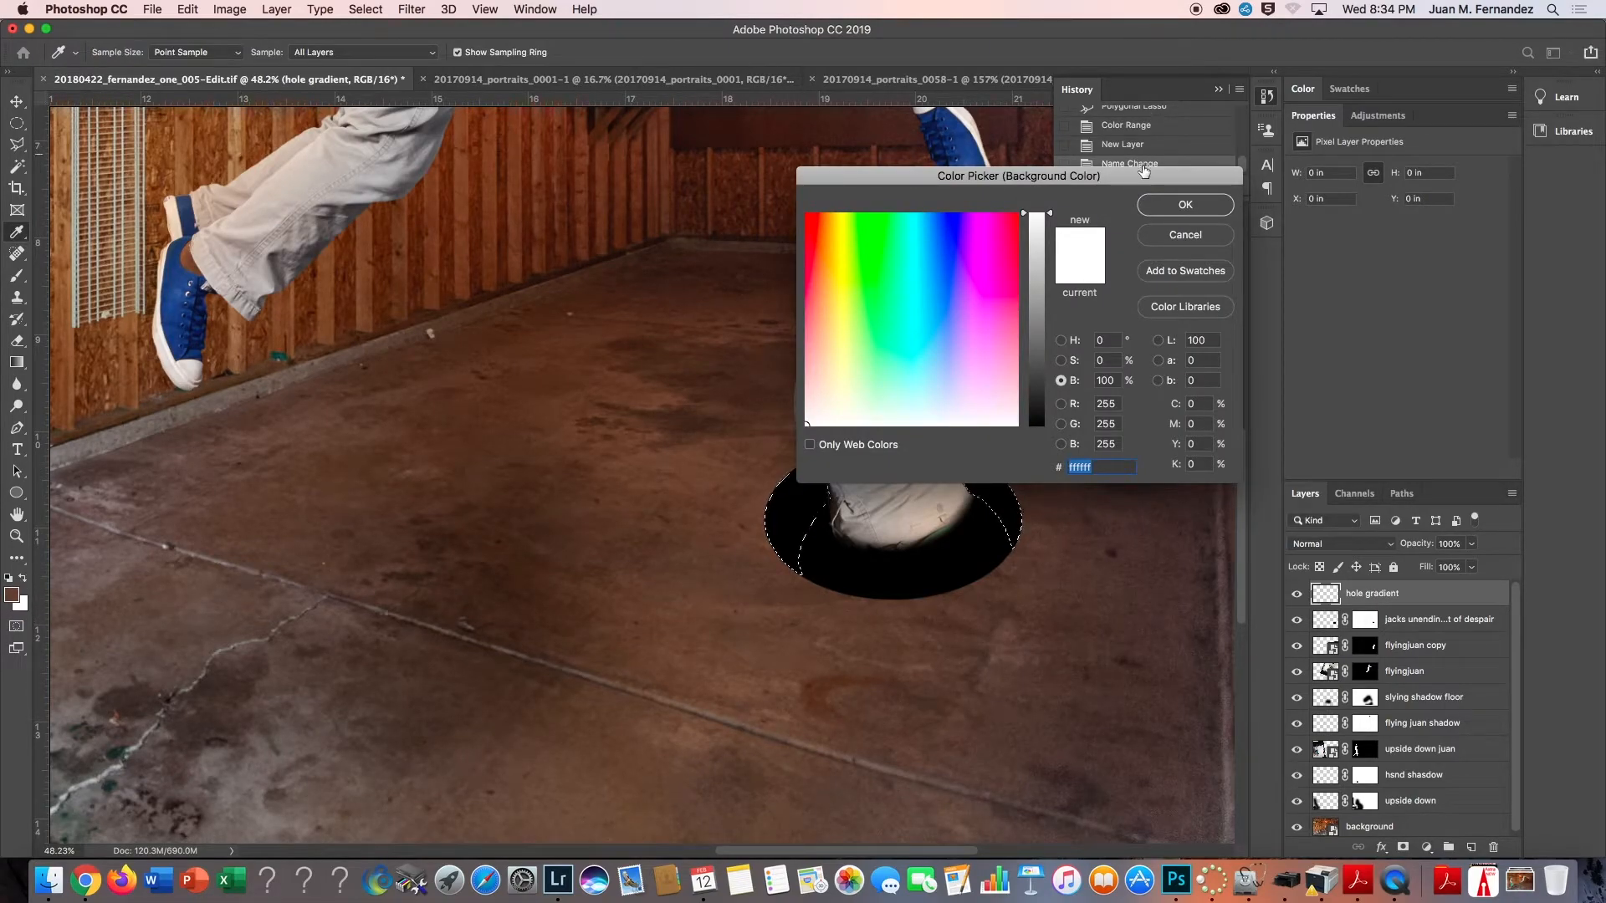
{"action": "left_click_drag", "start_coordinate": [1144, 171], "coordinate": [665, 189]}
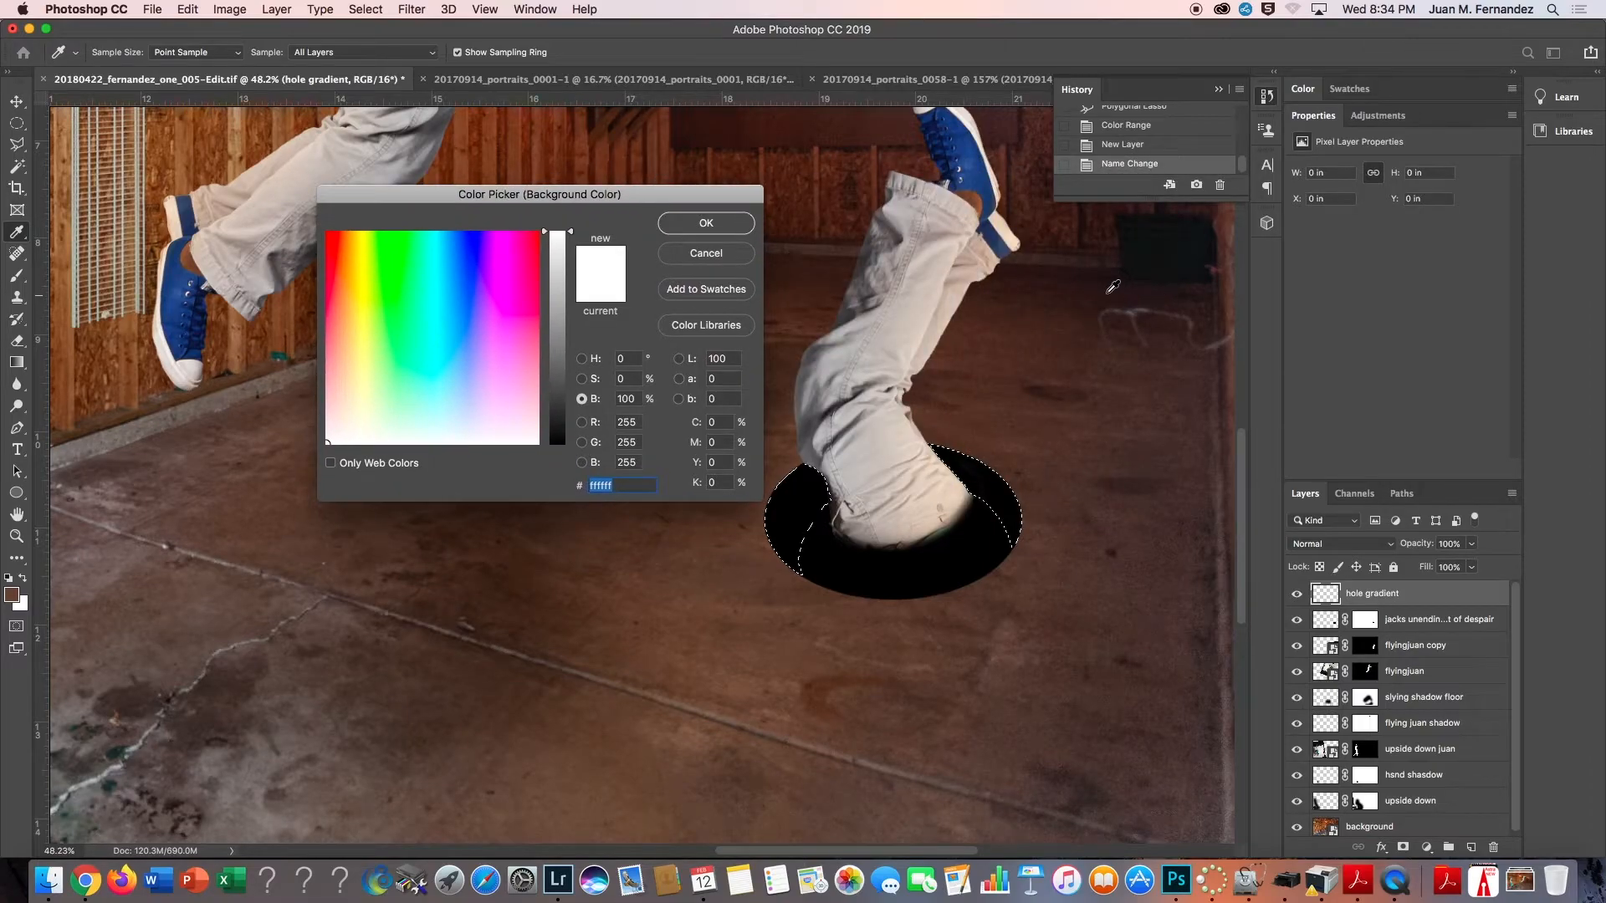
{"action": "left_click", "coordinate": [1102, 269]}
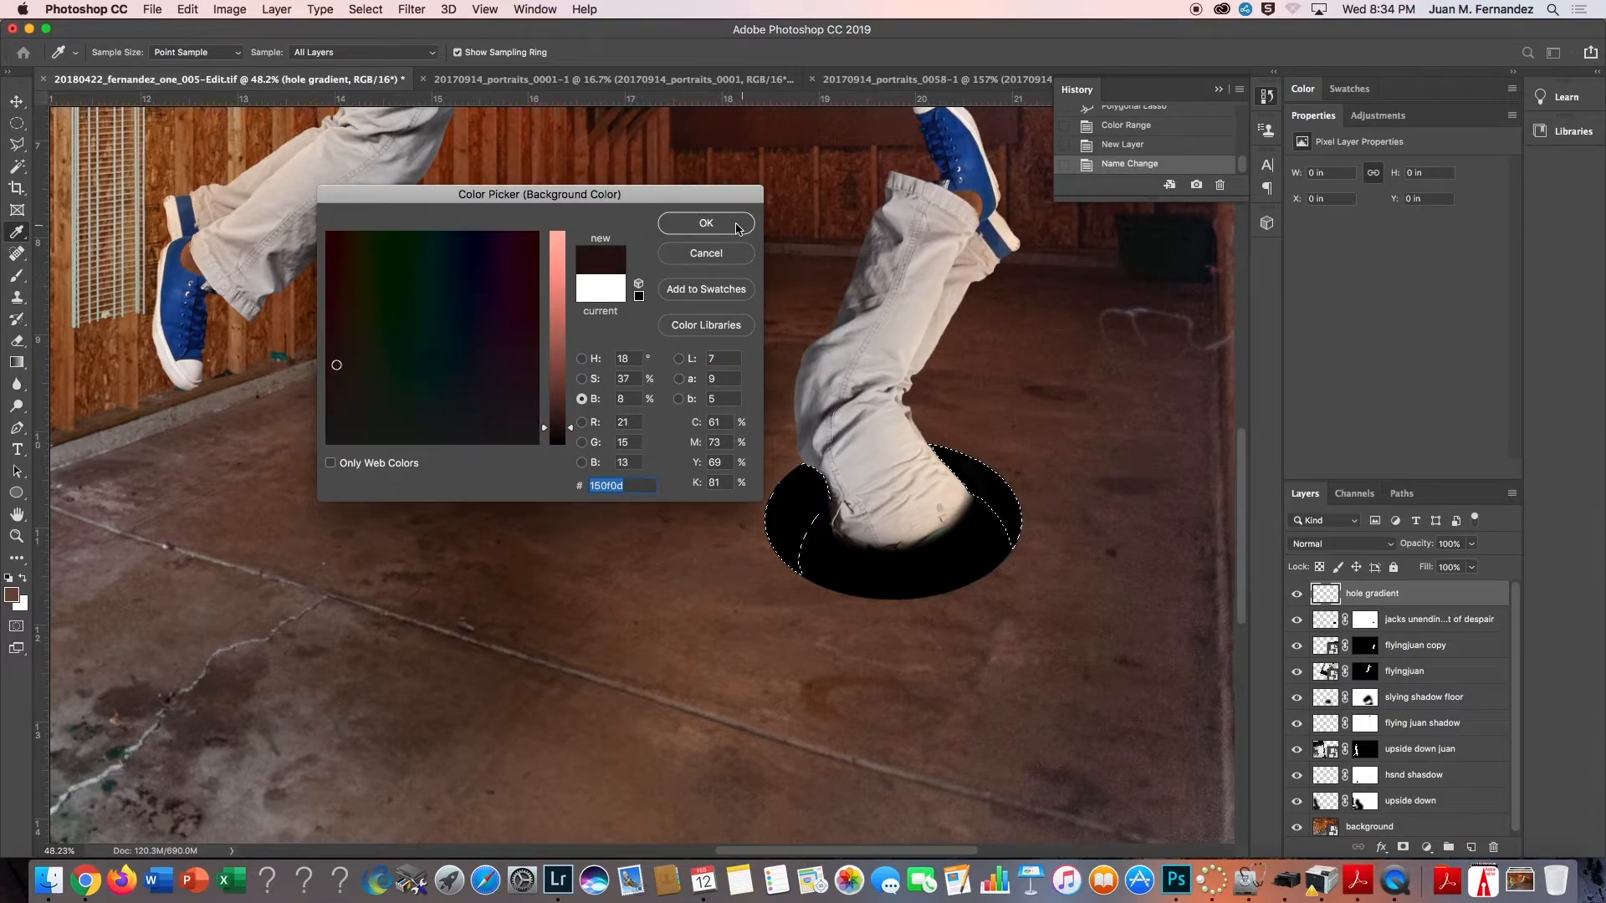
{"action": "left_click", "coordinate": [738, 226]}
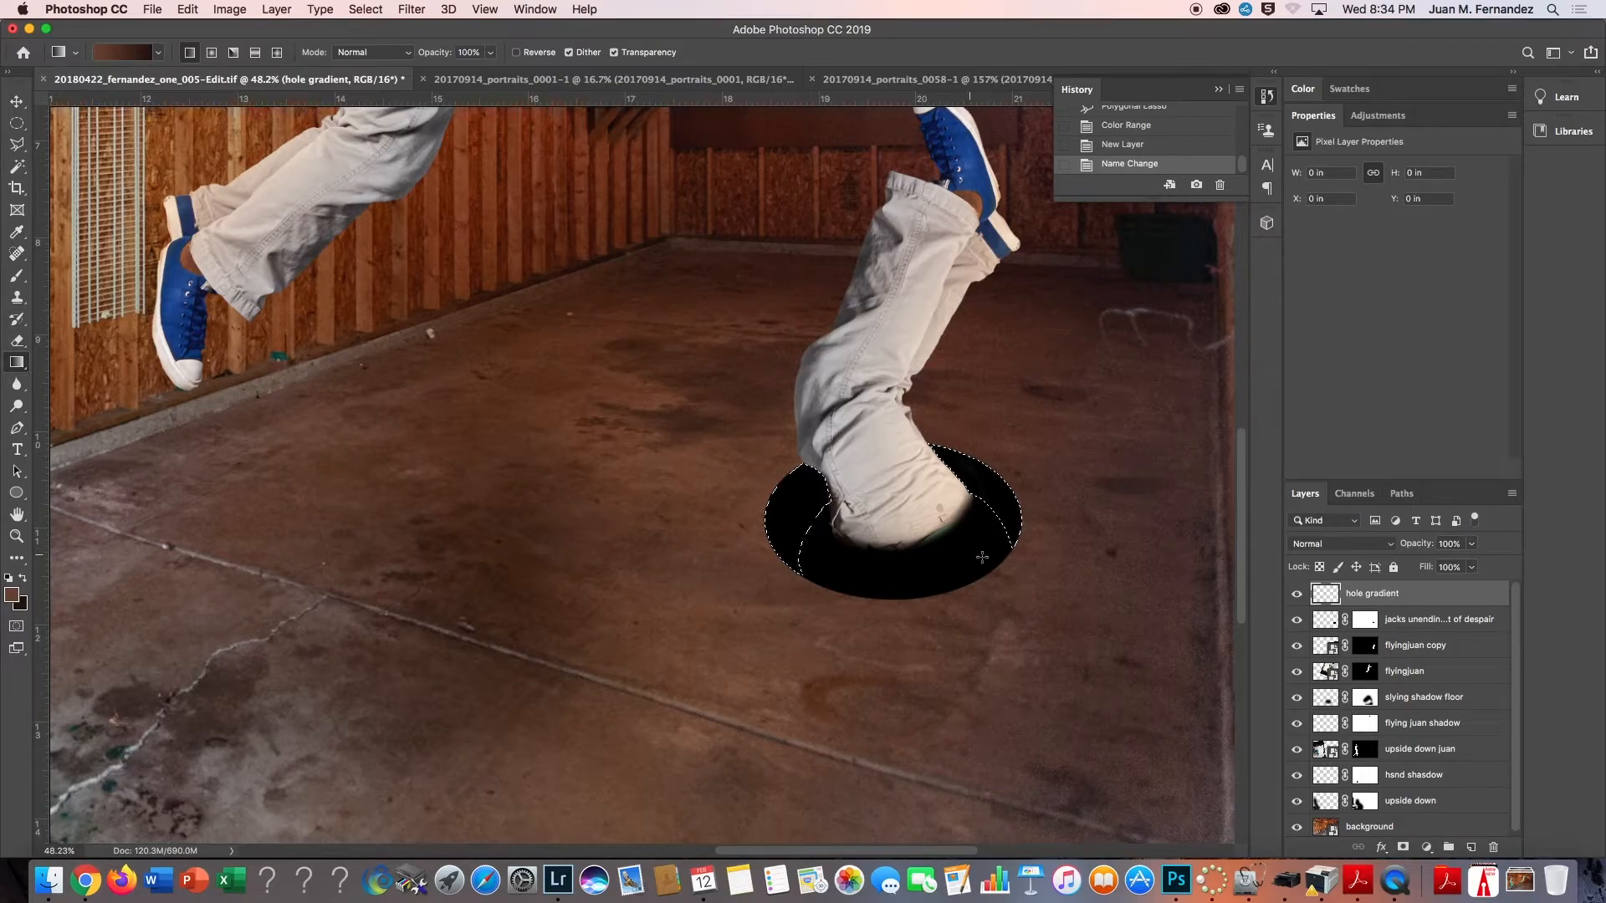
Try linear brown-to-dark gradients of different lengths running down the selected far side of the pit.
{"action": "left_click_drag", "start_coordinate": [882, 437], "coordinate": [899, 548]}
{"action": "left_click_drag", "start_coordinate": [895, 456], "coordinate": [890, 544]}
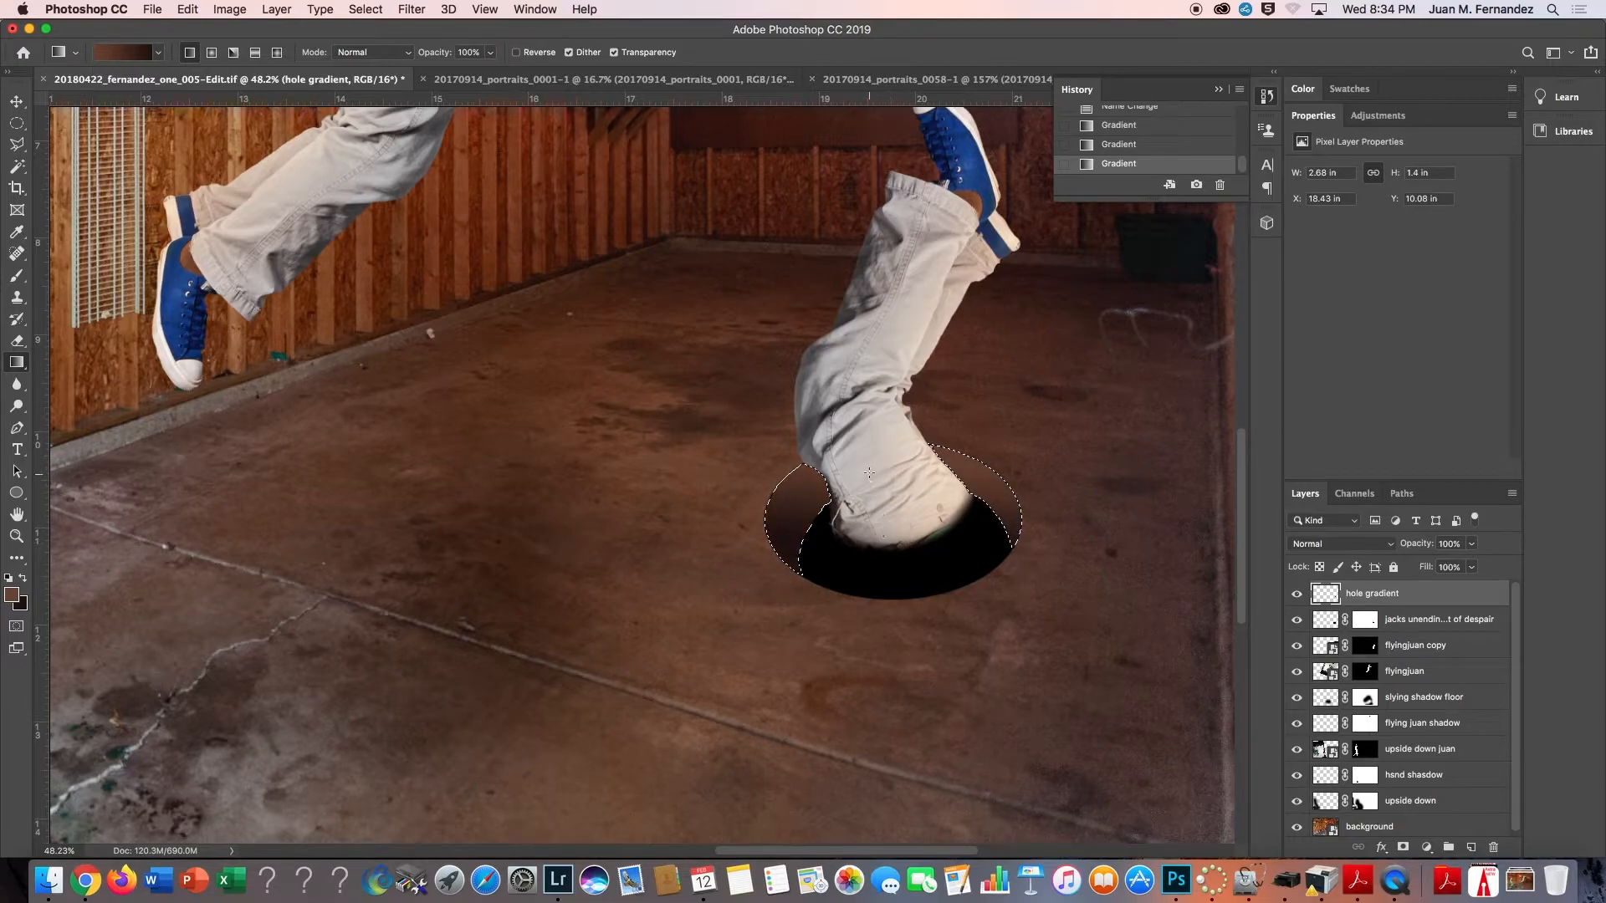
{"action": "left_click_drag", "start_coordinate": [870, 474], "coordinate": [888, 506]}
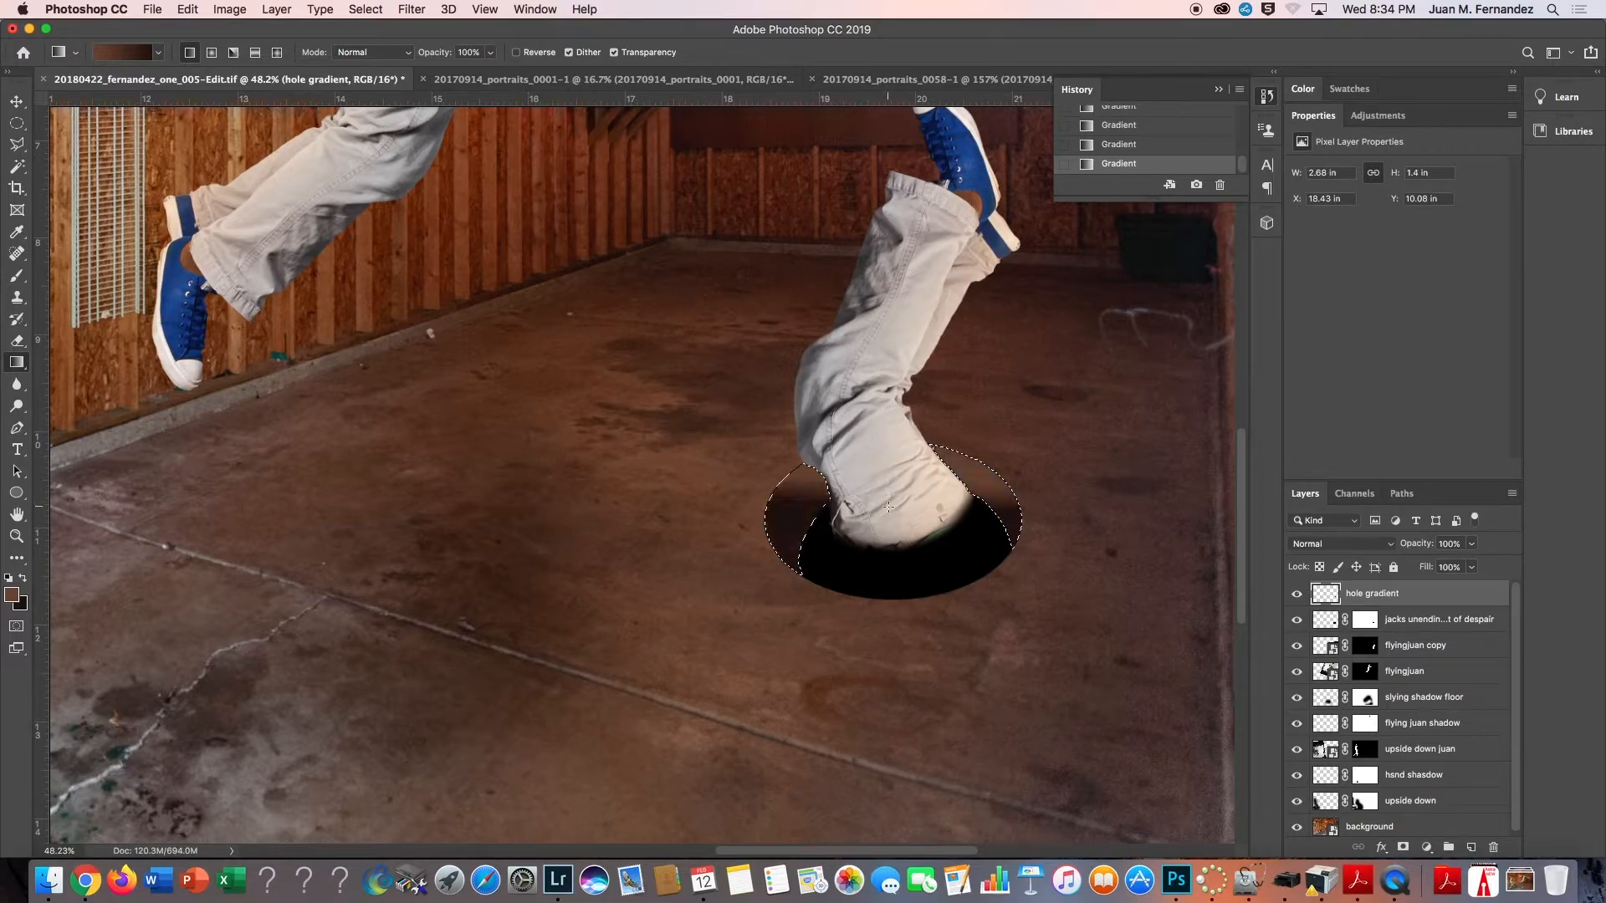
Try radial gradients centred on the trousers' waist across the selected pit wall, first normal and then reversed.
{"action": "left_click", "coordinate": [212, 52]}
{"action": "left_click_drag", "start_coordinate": [905, 478], "coordinate": [885, 508]}
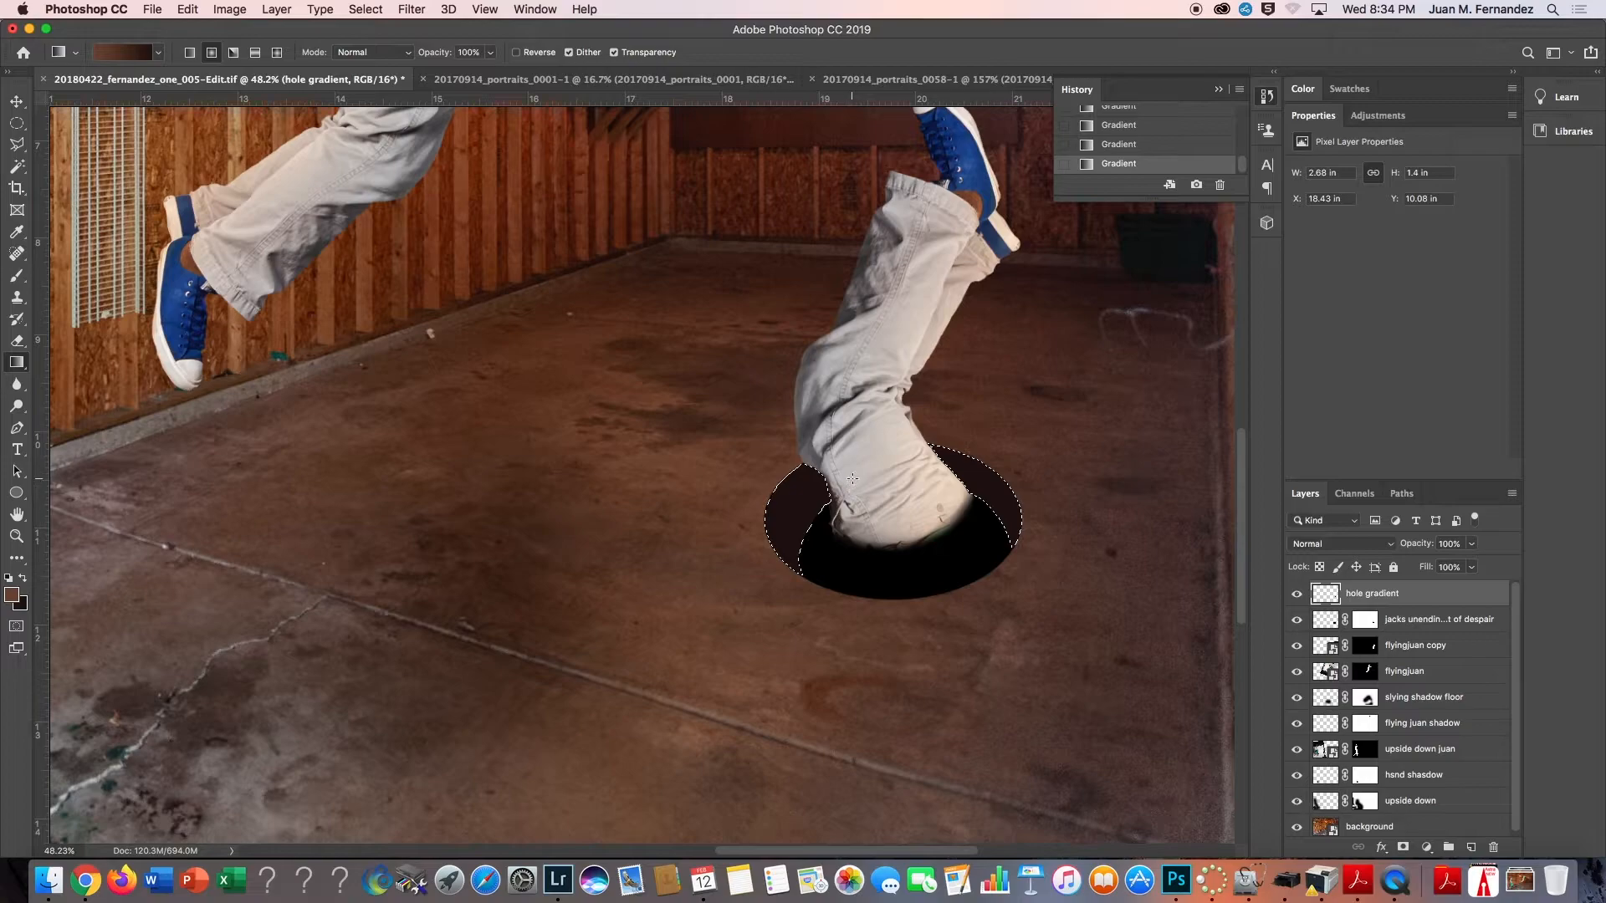
{"action": "left_click", "coordinate": [516, 52]}
{"action": "left_click_drag", "start_coordinate": [873, 483], "coordinate": [931, 571]}
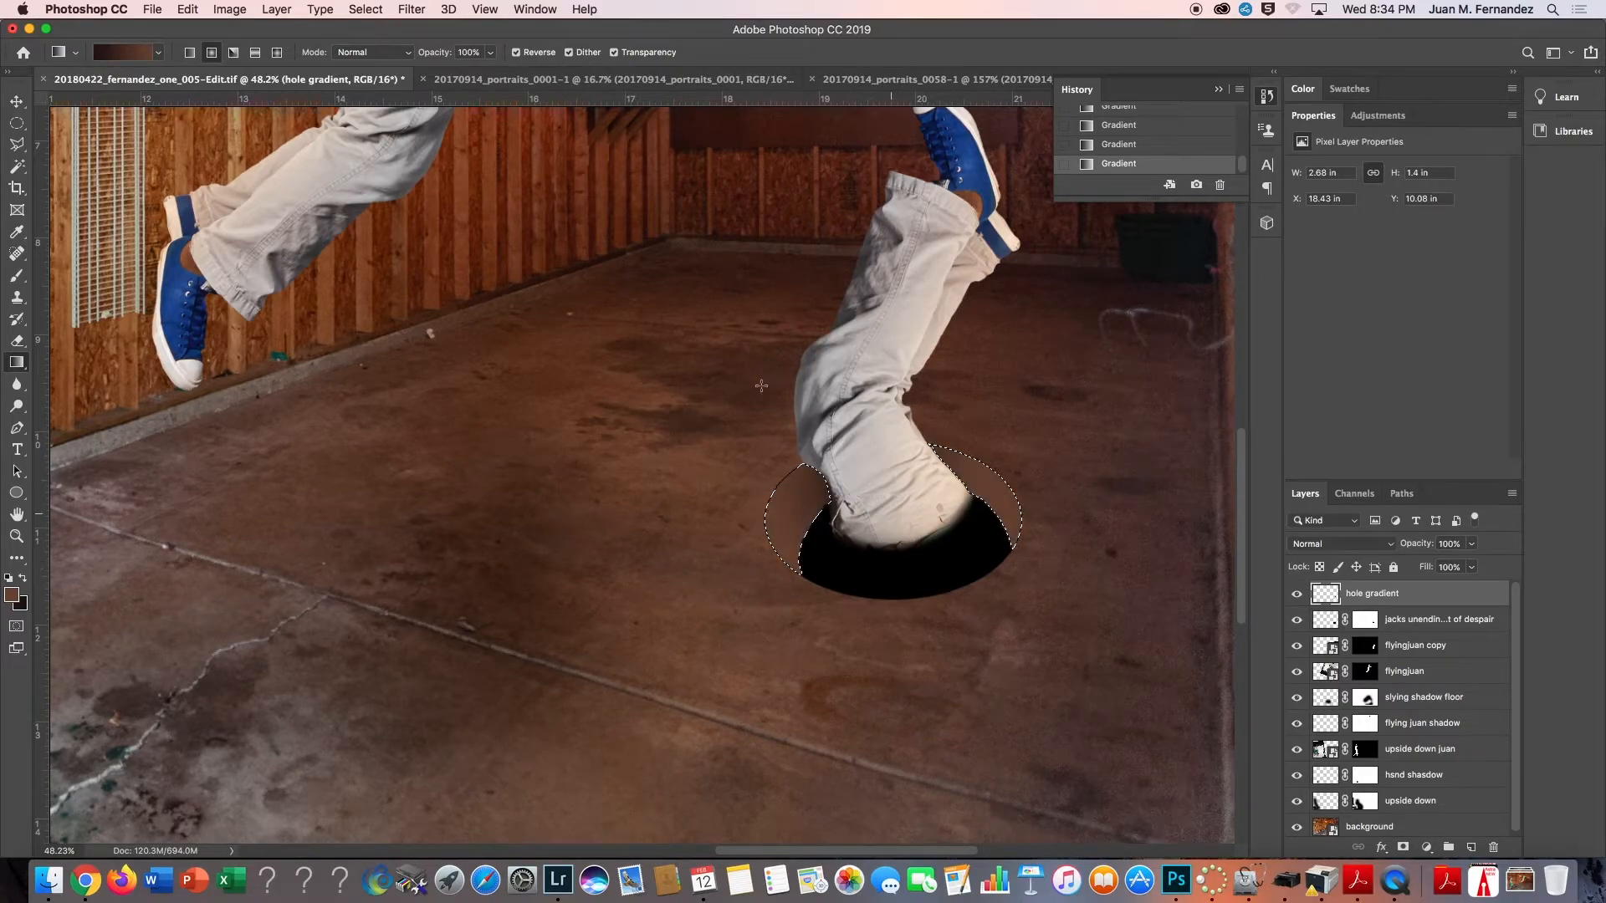
Fill the selected pit wall with an unreversed linear gradient from floor brown at the rim to dark below, and deselect.
{"action": "left_click", "coordinate": [516, 52]}
{"action": "left_click", "coordinate": [189, 52]}
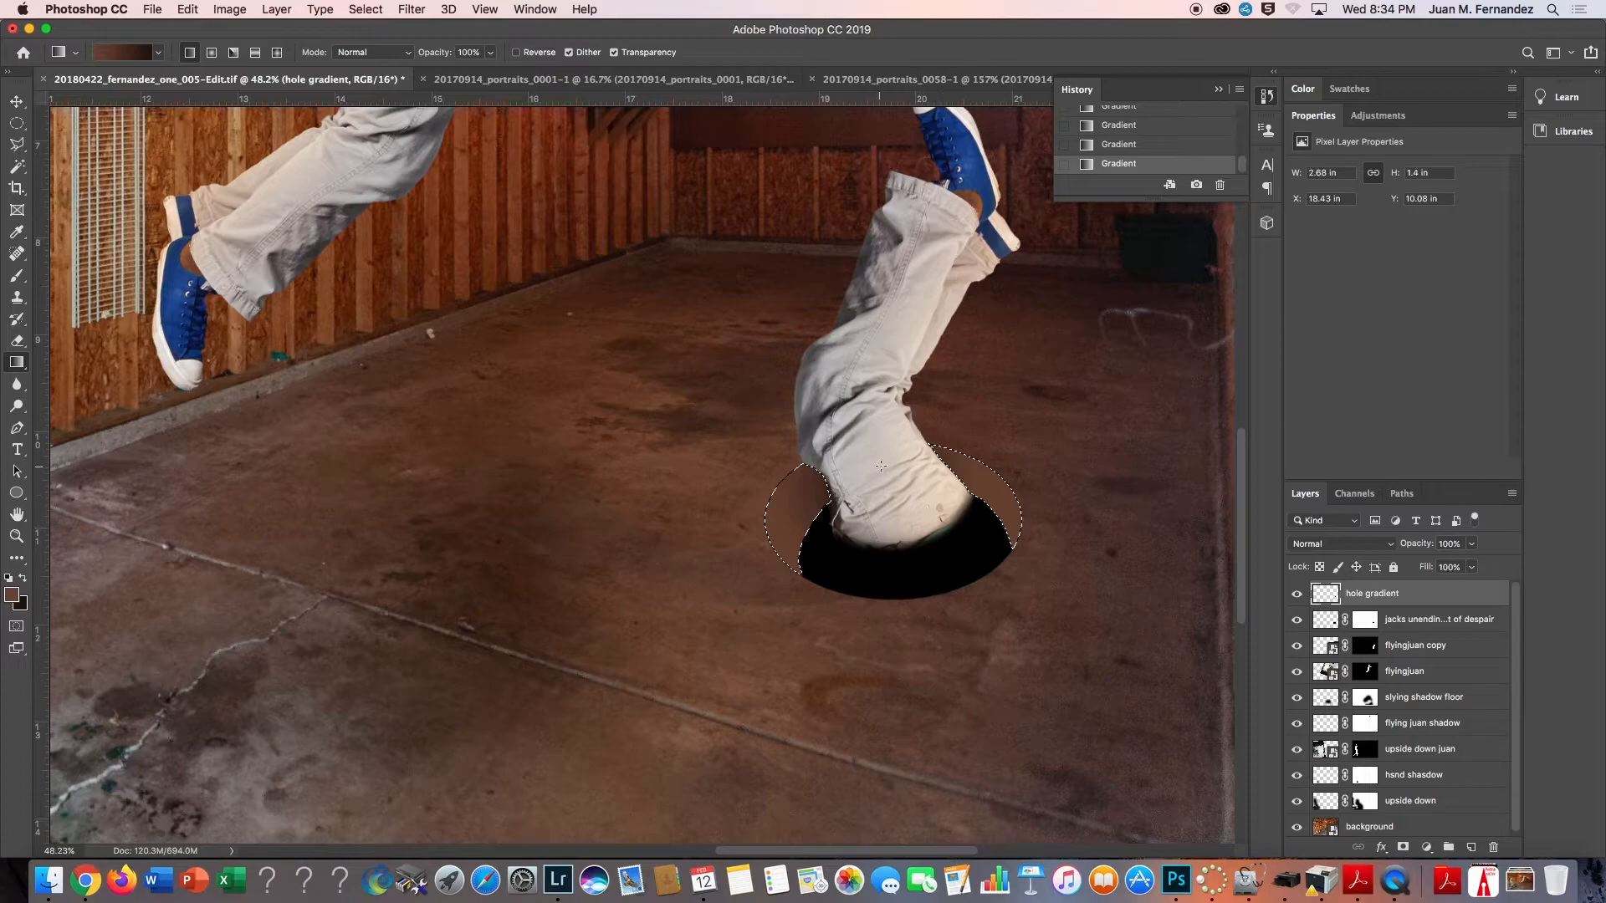
{"action": "left_click_drag", "start_coordinate": [880, 465], "coordinate": [924, 562]}
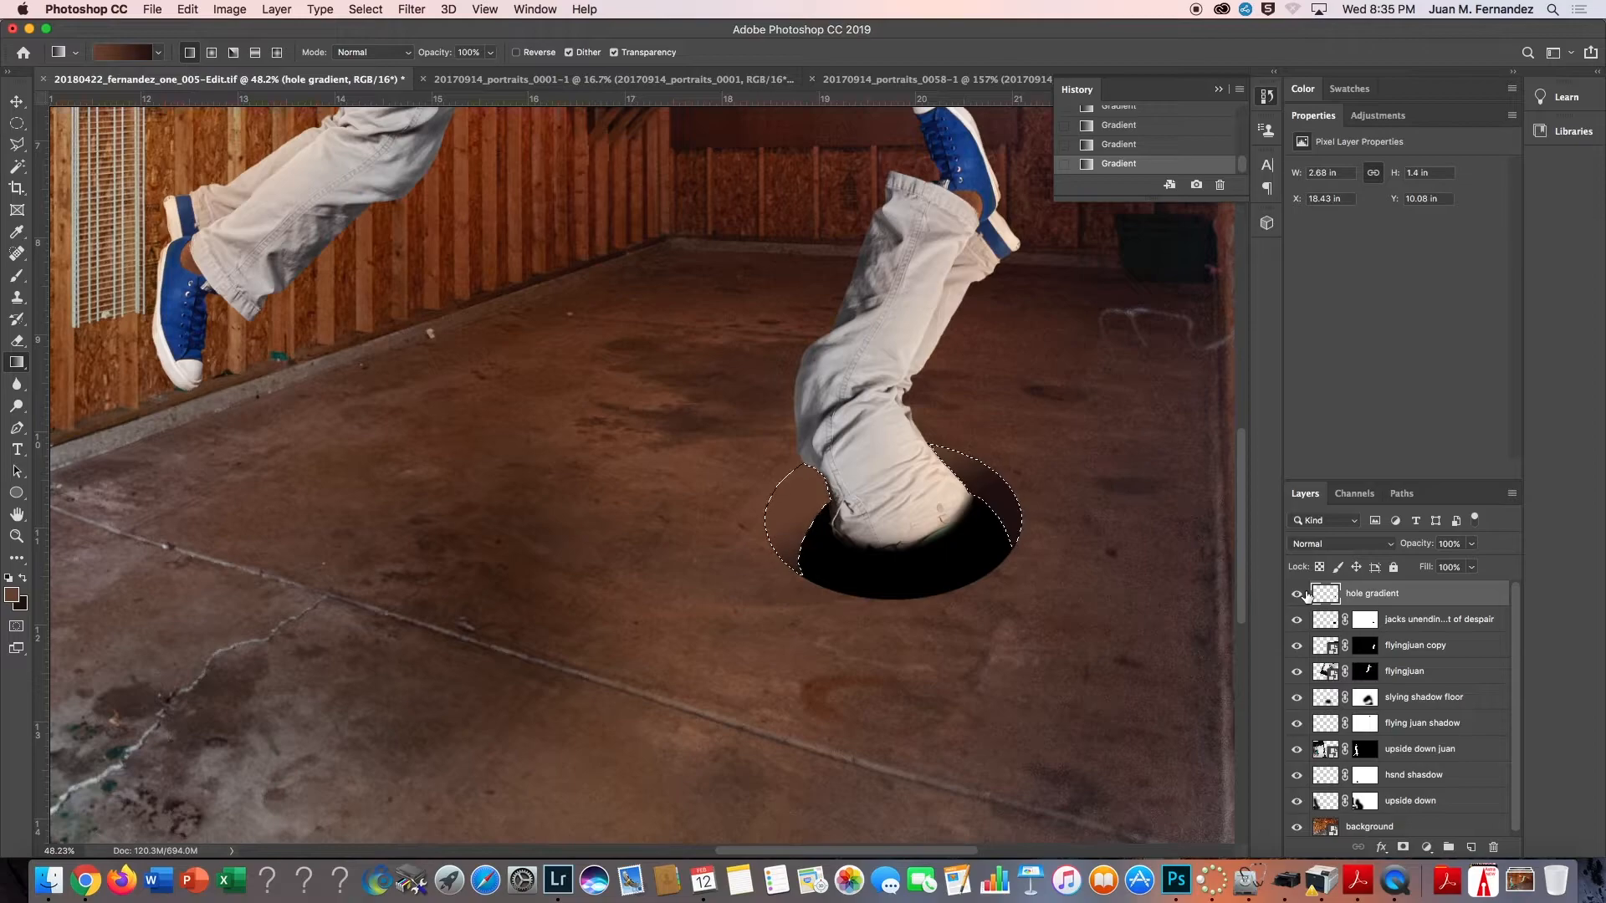
{"action": "key", "text": "super+d"}
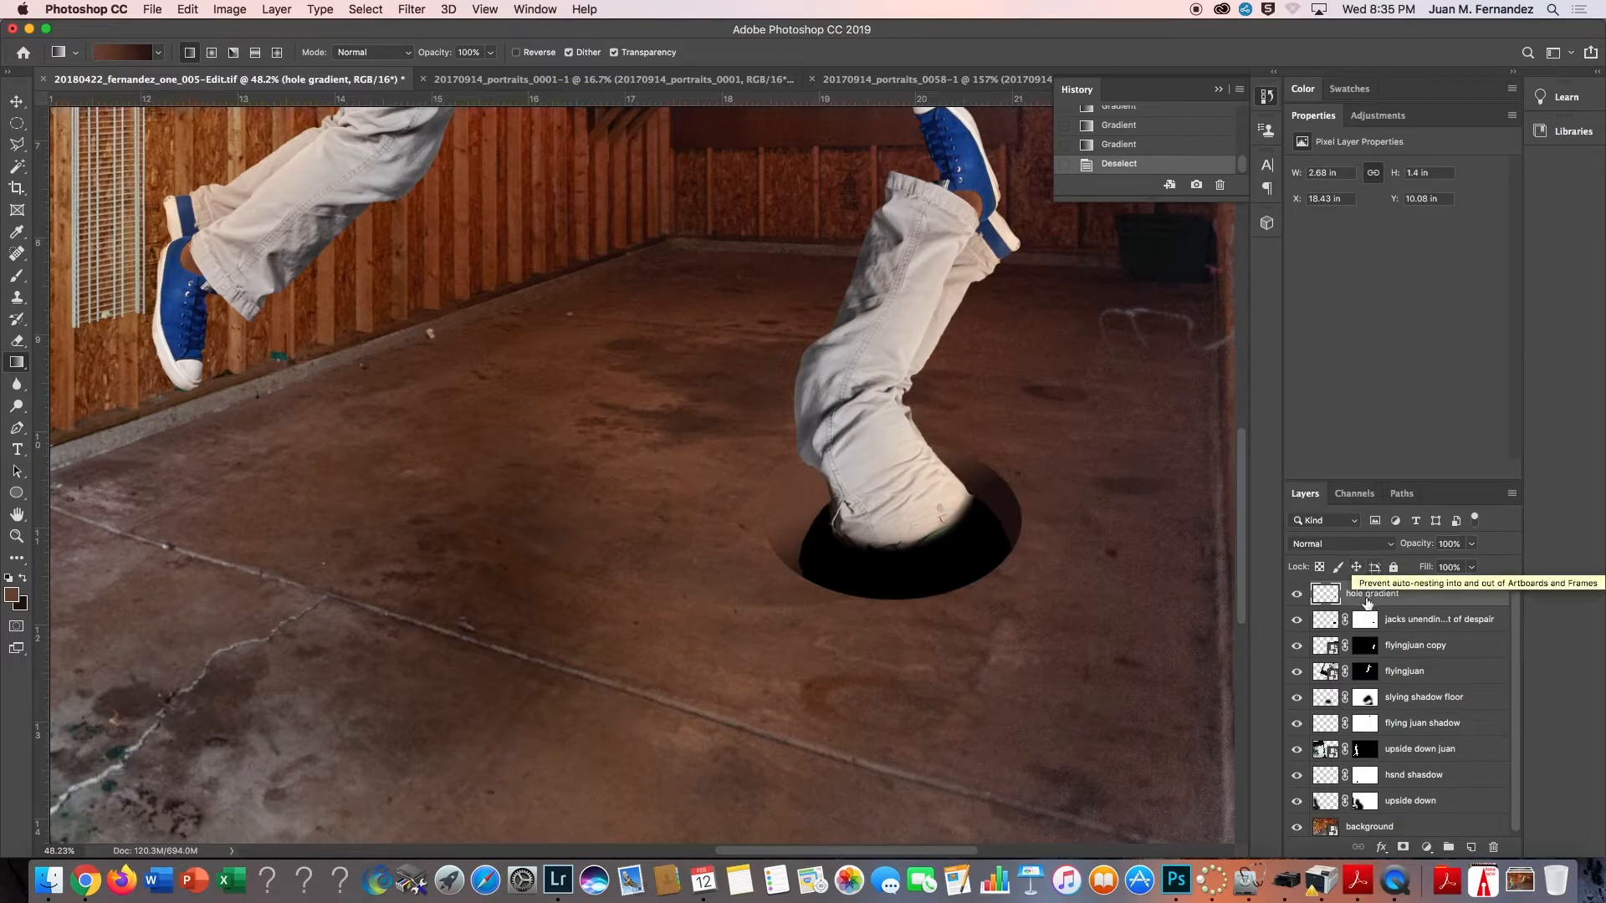
{"action": "mouse_move", "coordinate": [1420, 548]}
{"action": "left_mouse_down"}
{"action": "mouse_move", "coordinate": [1405, 550]}
{"action": "mouse_move", "coordinate": [1429, 550]}
{"action": "left_mouse_up"}
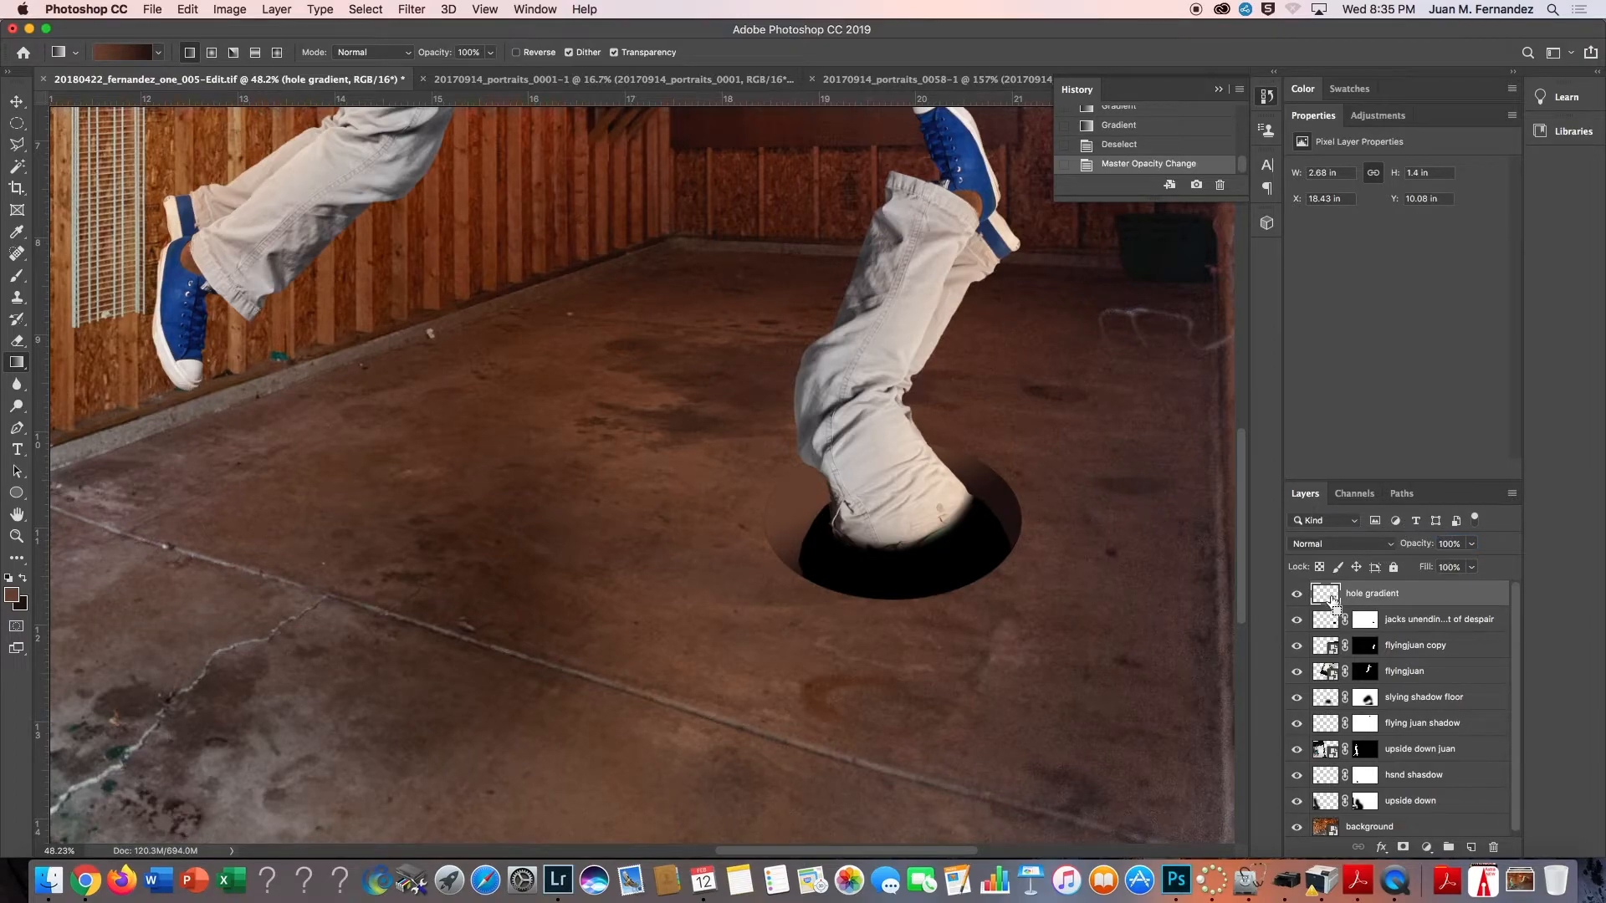
Load the hole gradient layer as a selection and paint mid-grey inside it on the pit layer's mask.
{"action": "left_click", "coordinate": [1333, 599], "text": "super"}
{"action": "left_click", "coordinate": [1365, 621]}
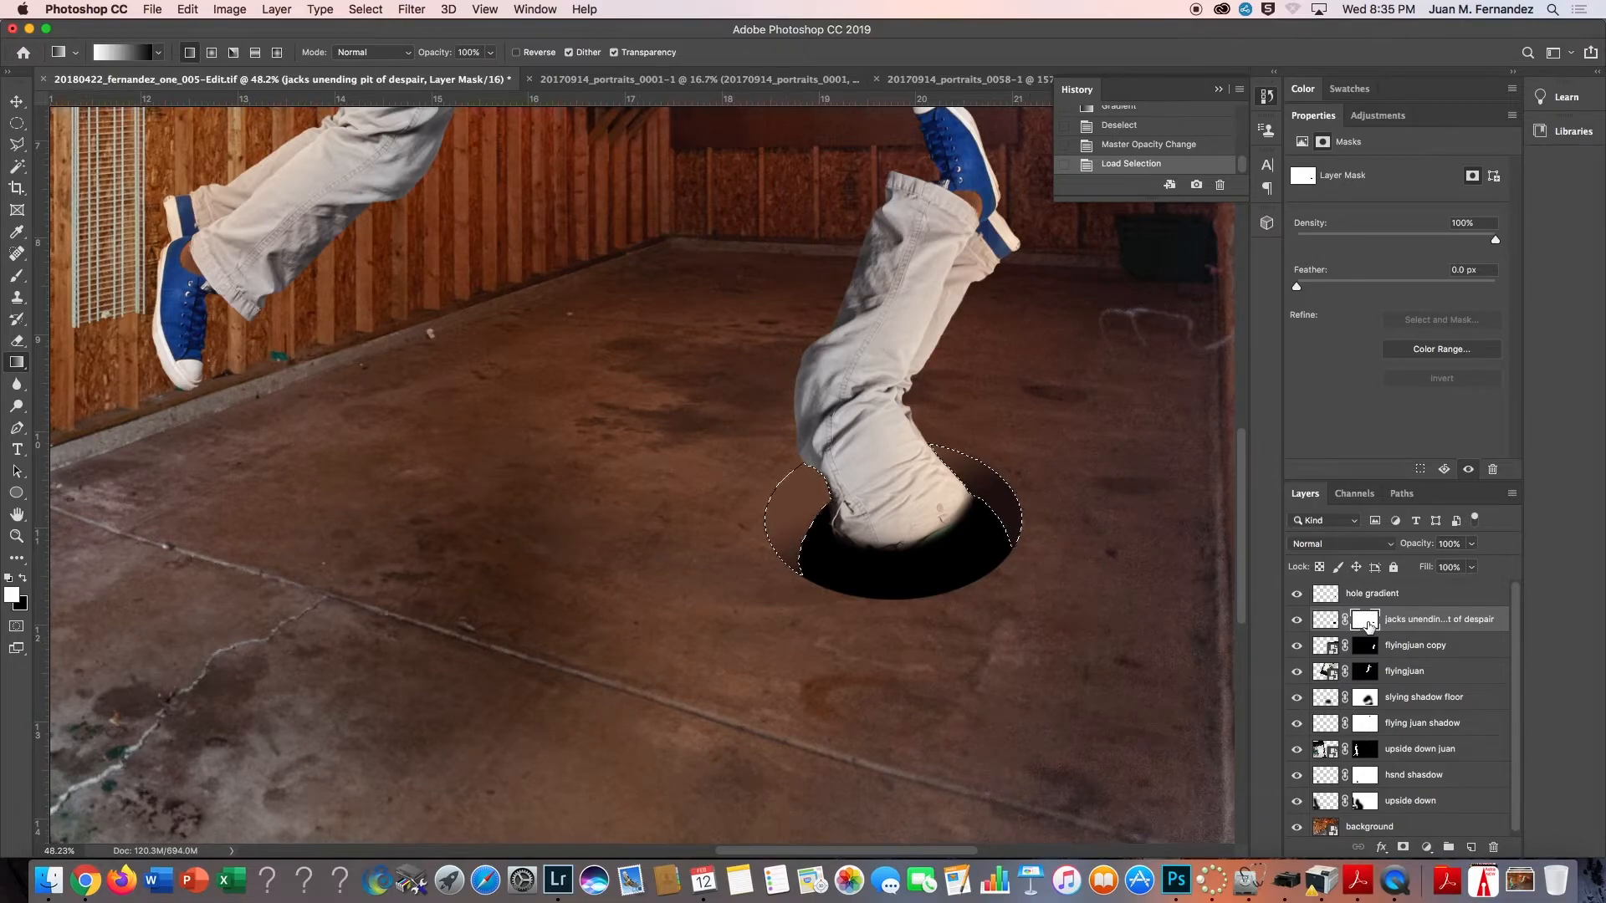
{"action": "key", "text": "b"}
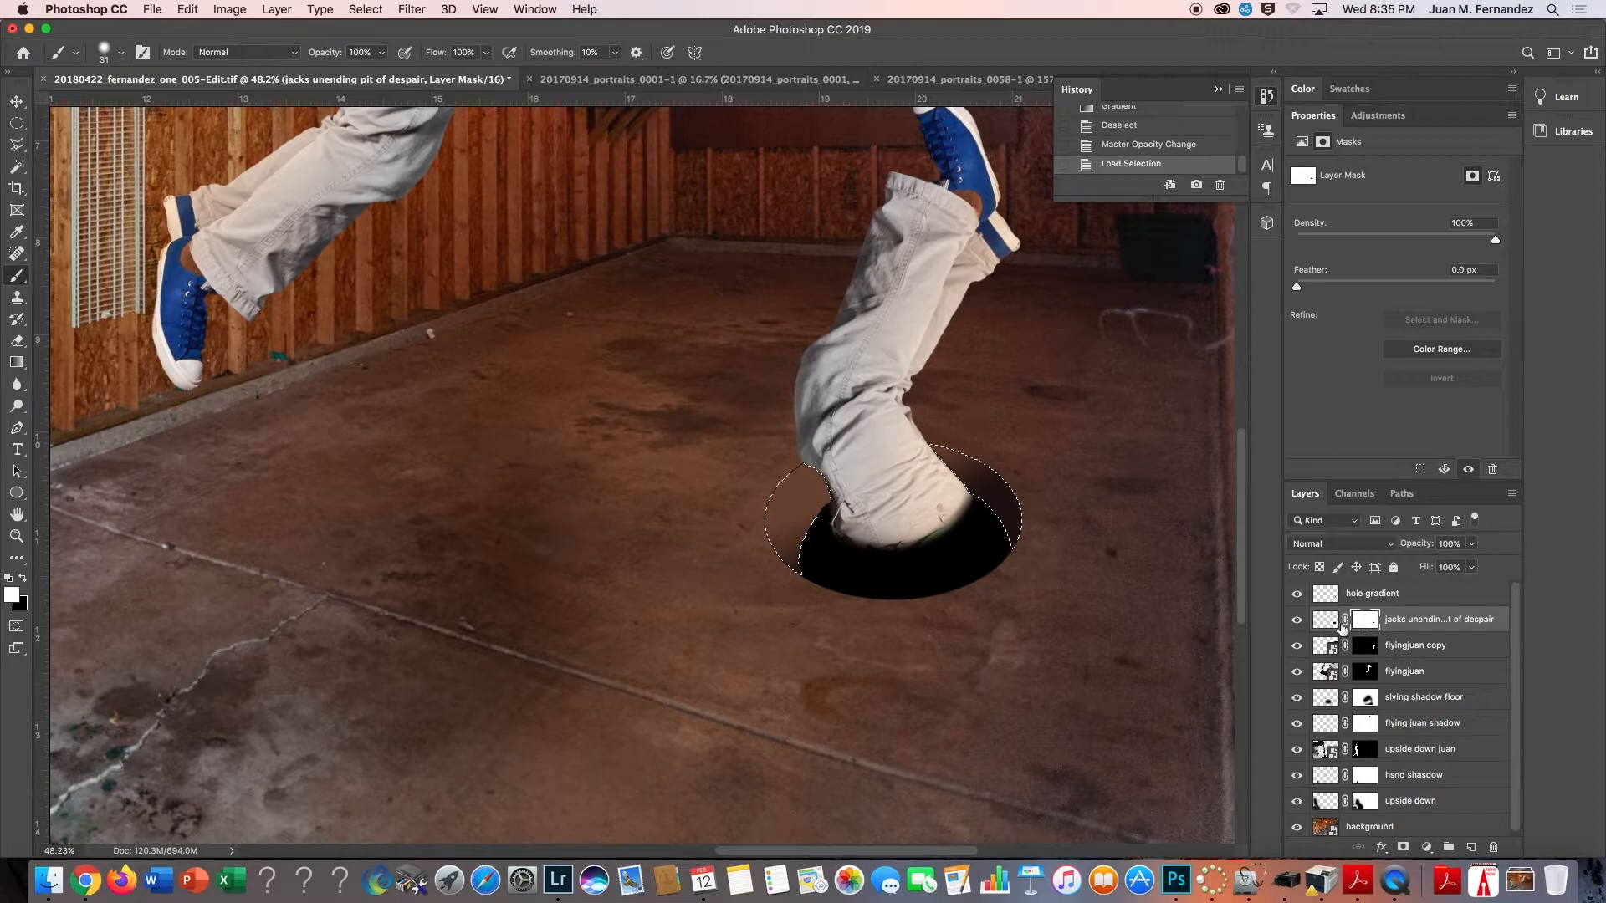
{"action": "left_click", "coordinate": [11, 594]}
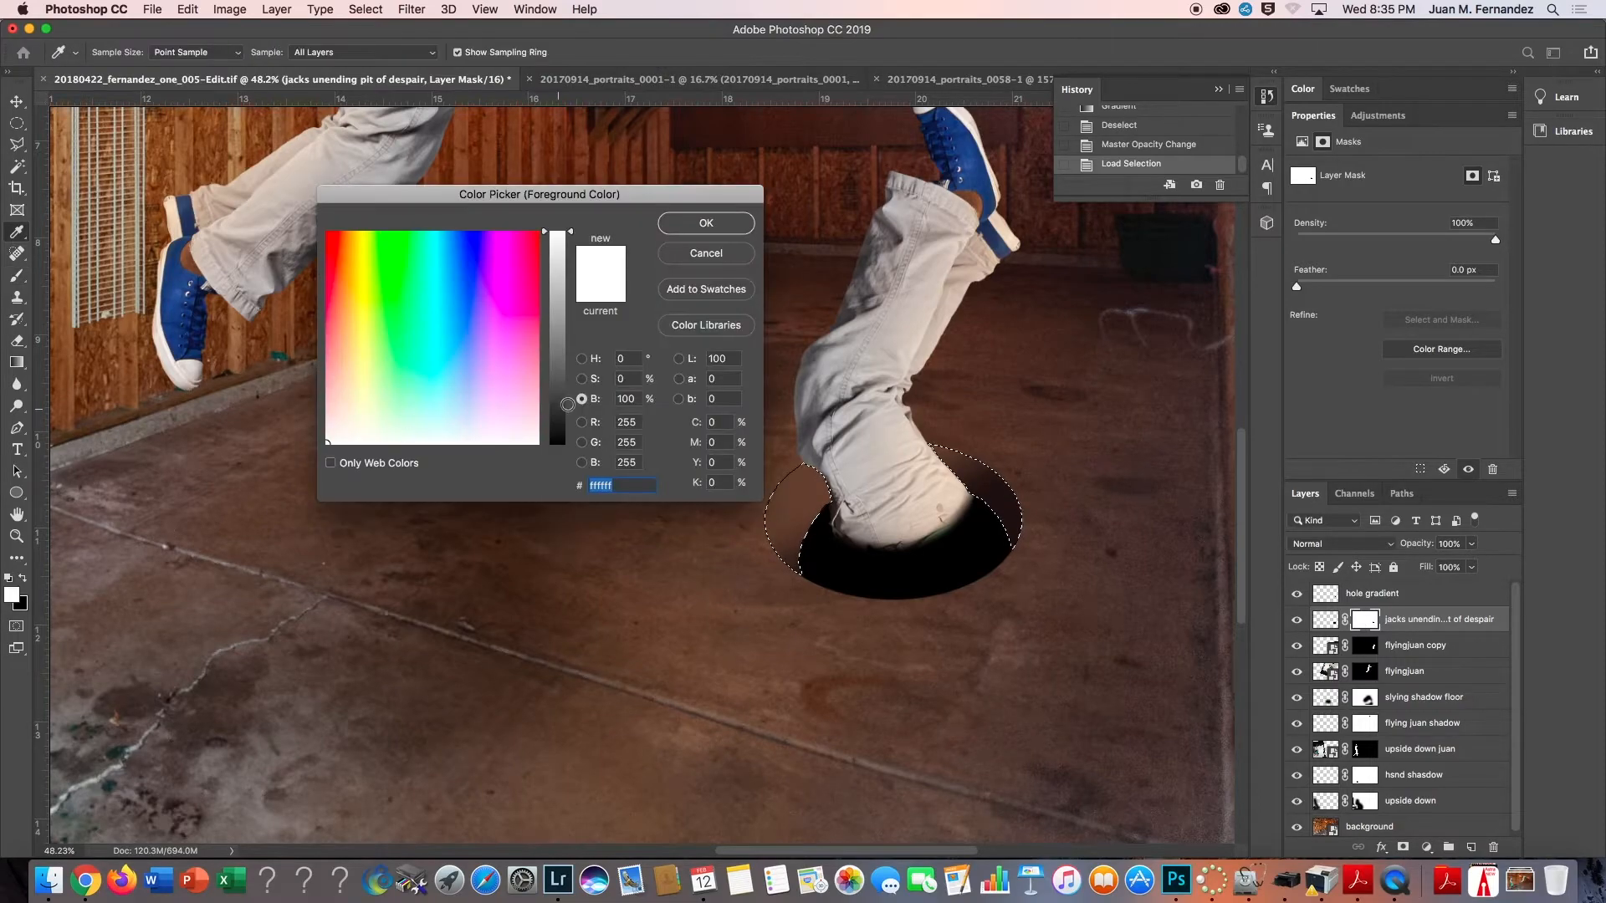
{"action": "left_click", "coordinate": [552, 333]}
{"action": "left_click", "coordinate": [692, 225]}
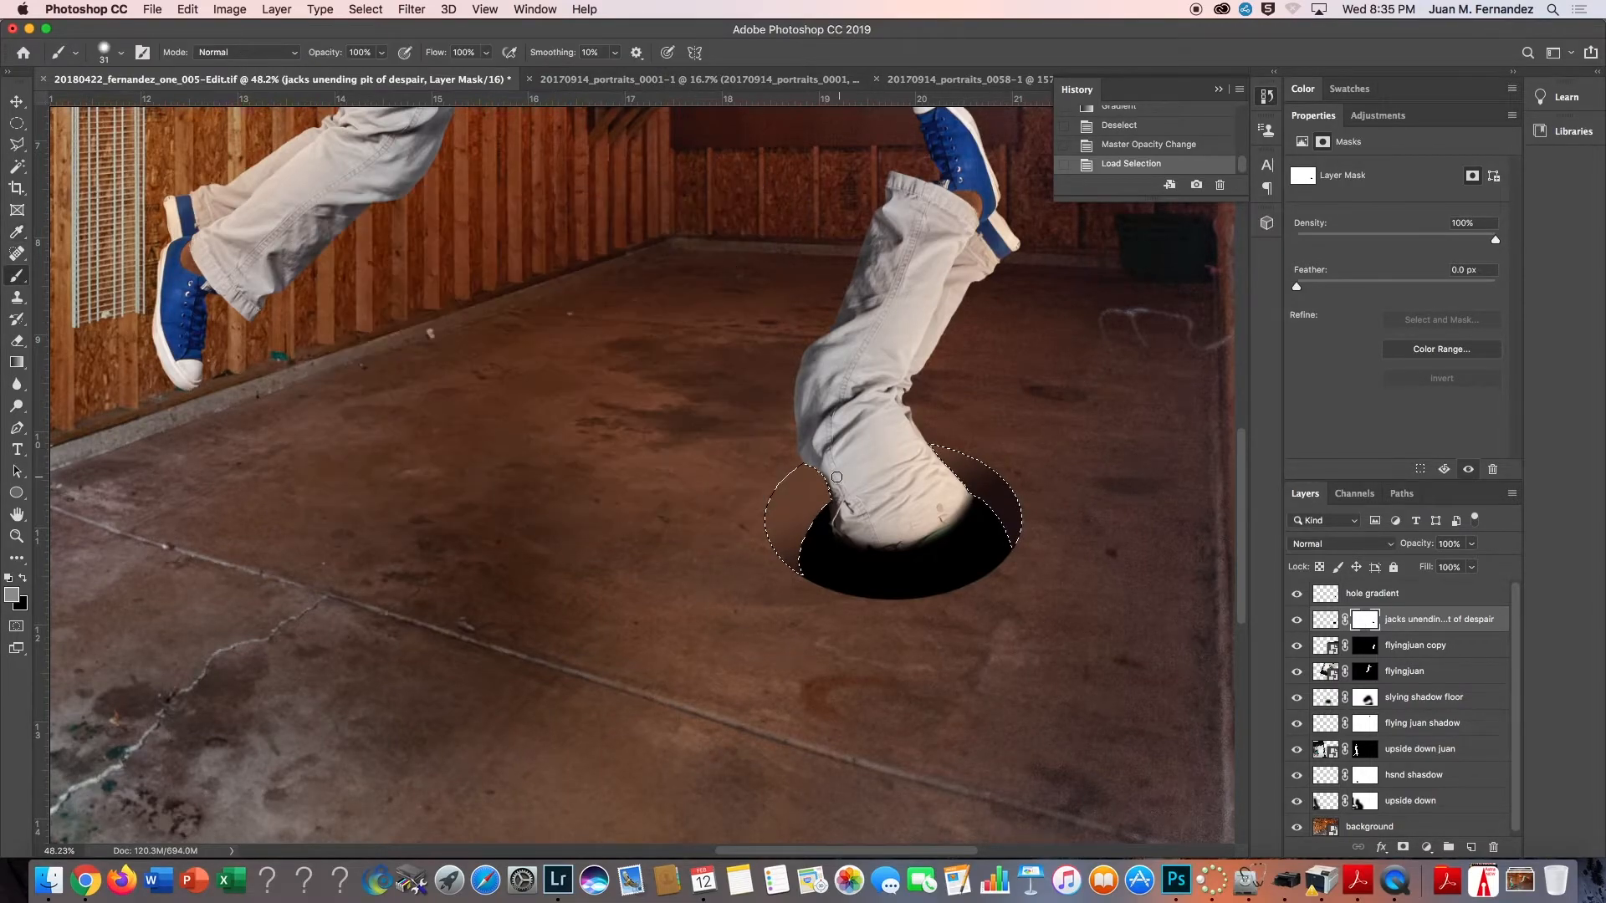
{"action": "left_click_drag", "start_coordinate": [841, 494], "coordinate": [853, 485]}
{"action": "left_click_drag", "start_coordinate": [786, 571], "coordinate": [1021, 552]}
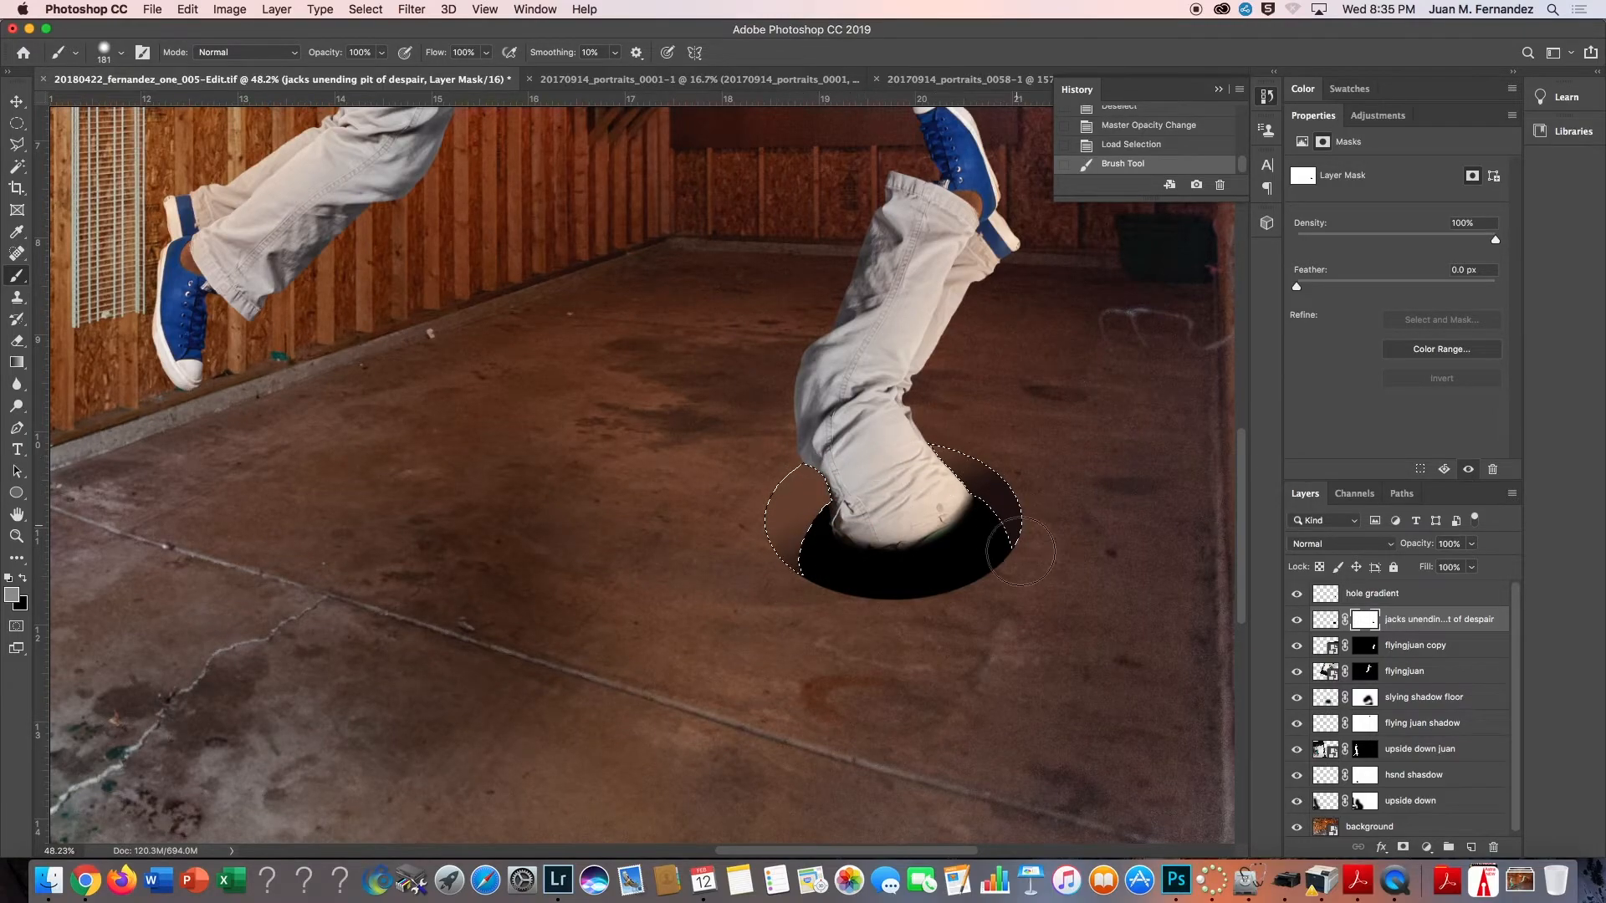
{"action": "left_click", "coordinate": [928, 459]}
Try Soft Light on the hole gradient layer, deselect, and change the layer's blend mode to Darken.
{"action": "left_click", "coordinate": [1370, 593]}
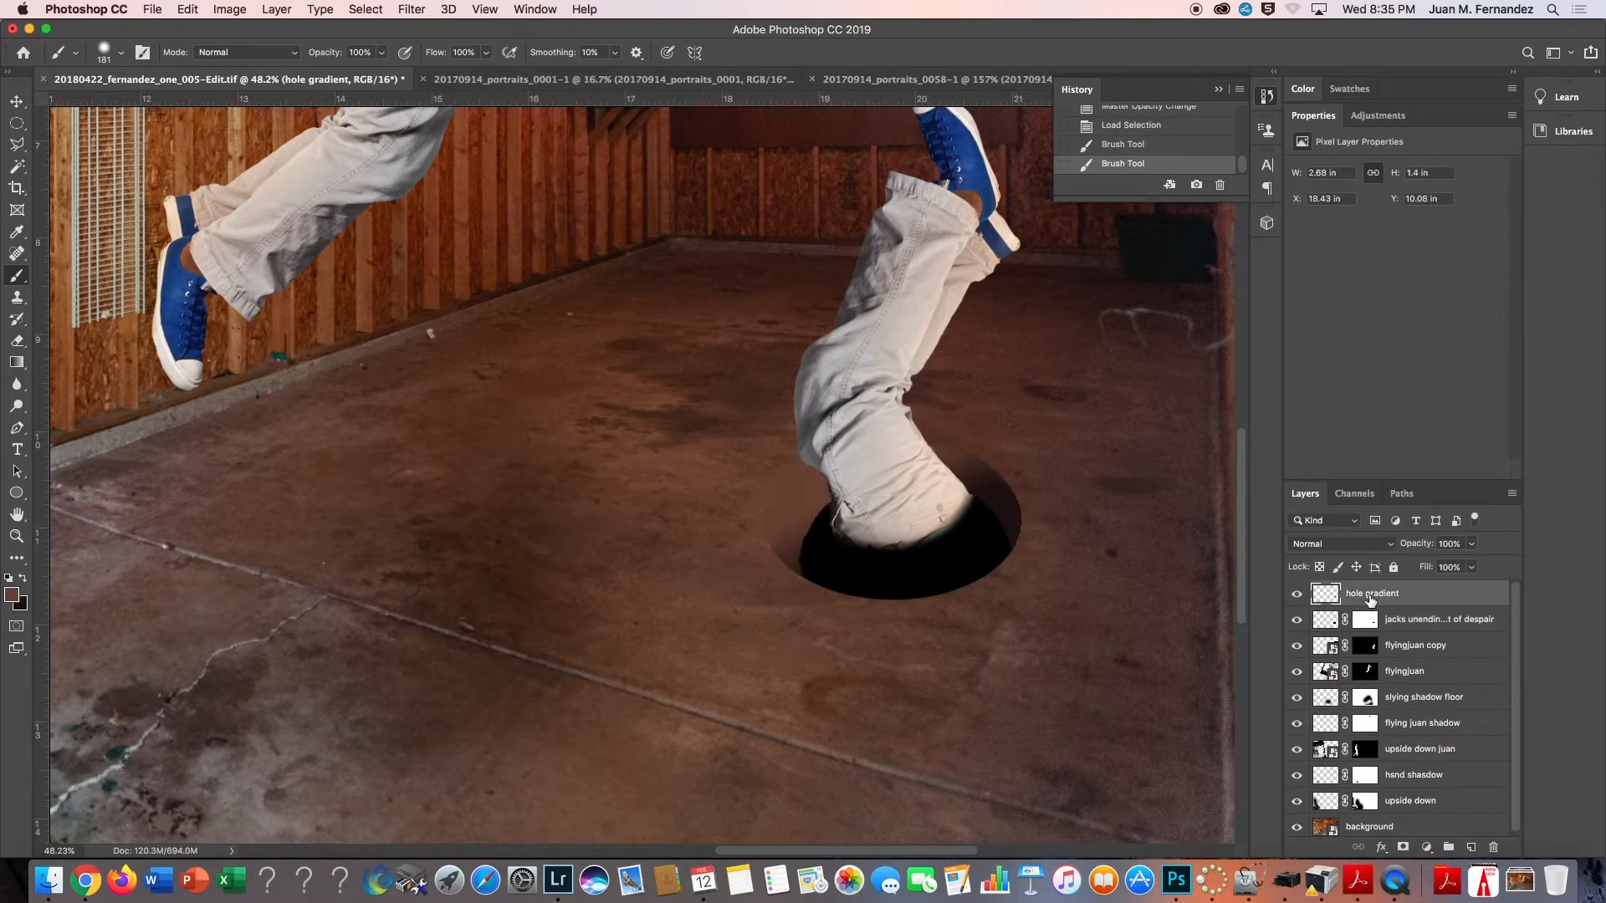
{"action": "left_click", "coordinate": [1362, 545]}
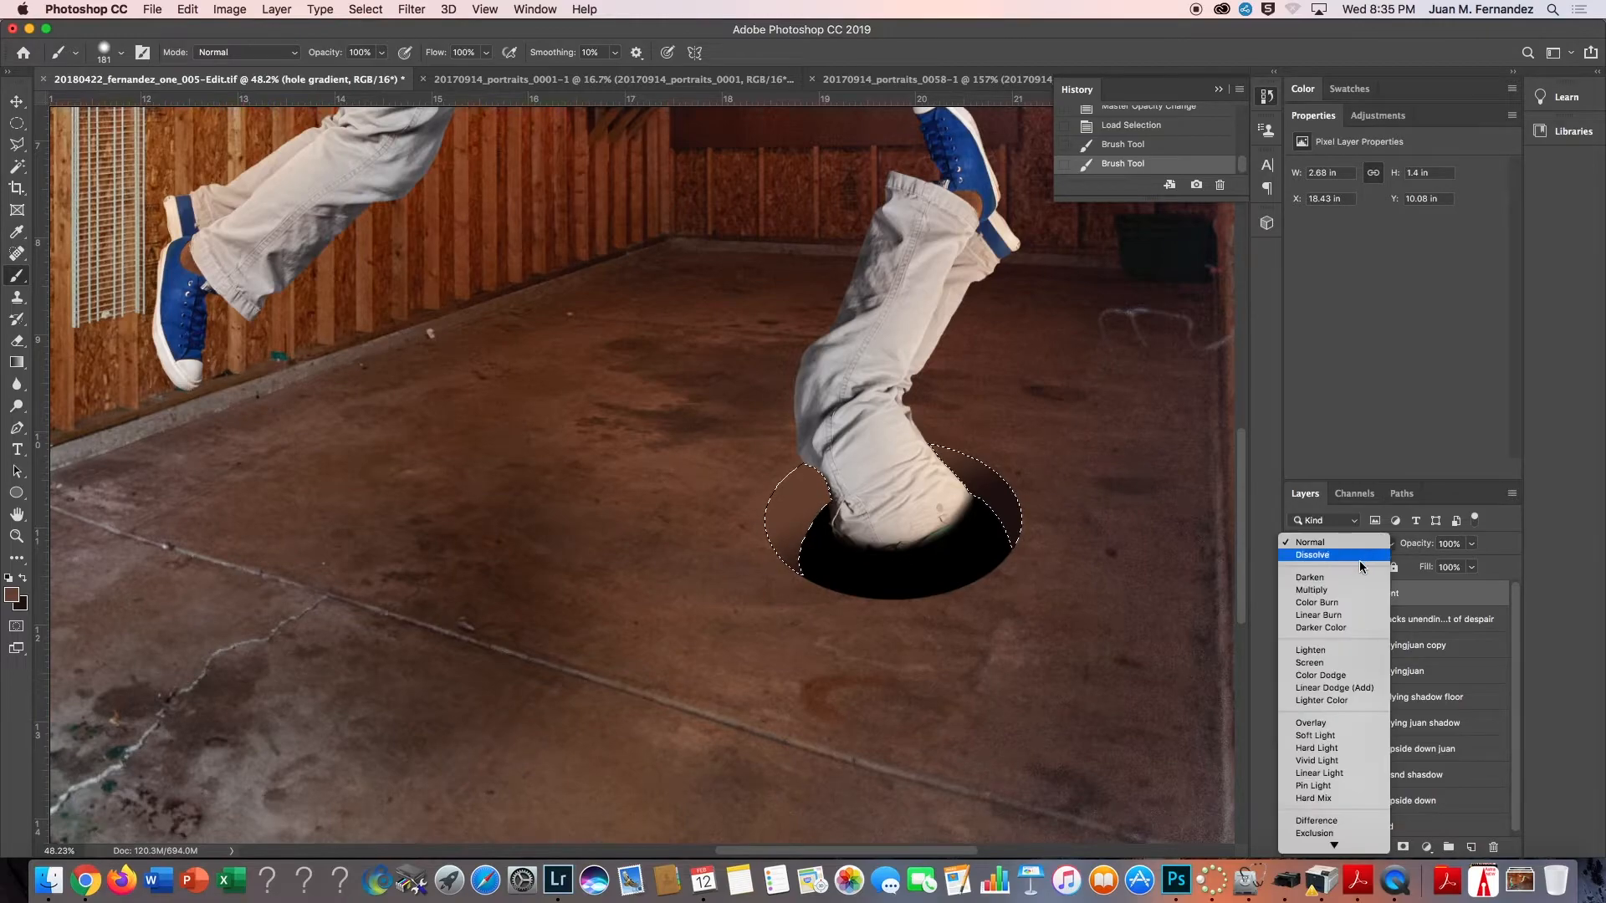
{"action": "left_click", "coordinate": [1330, 736]}
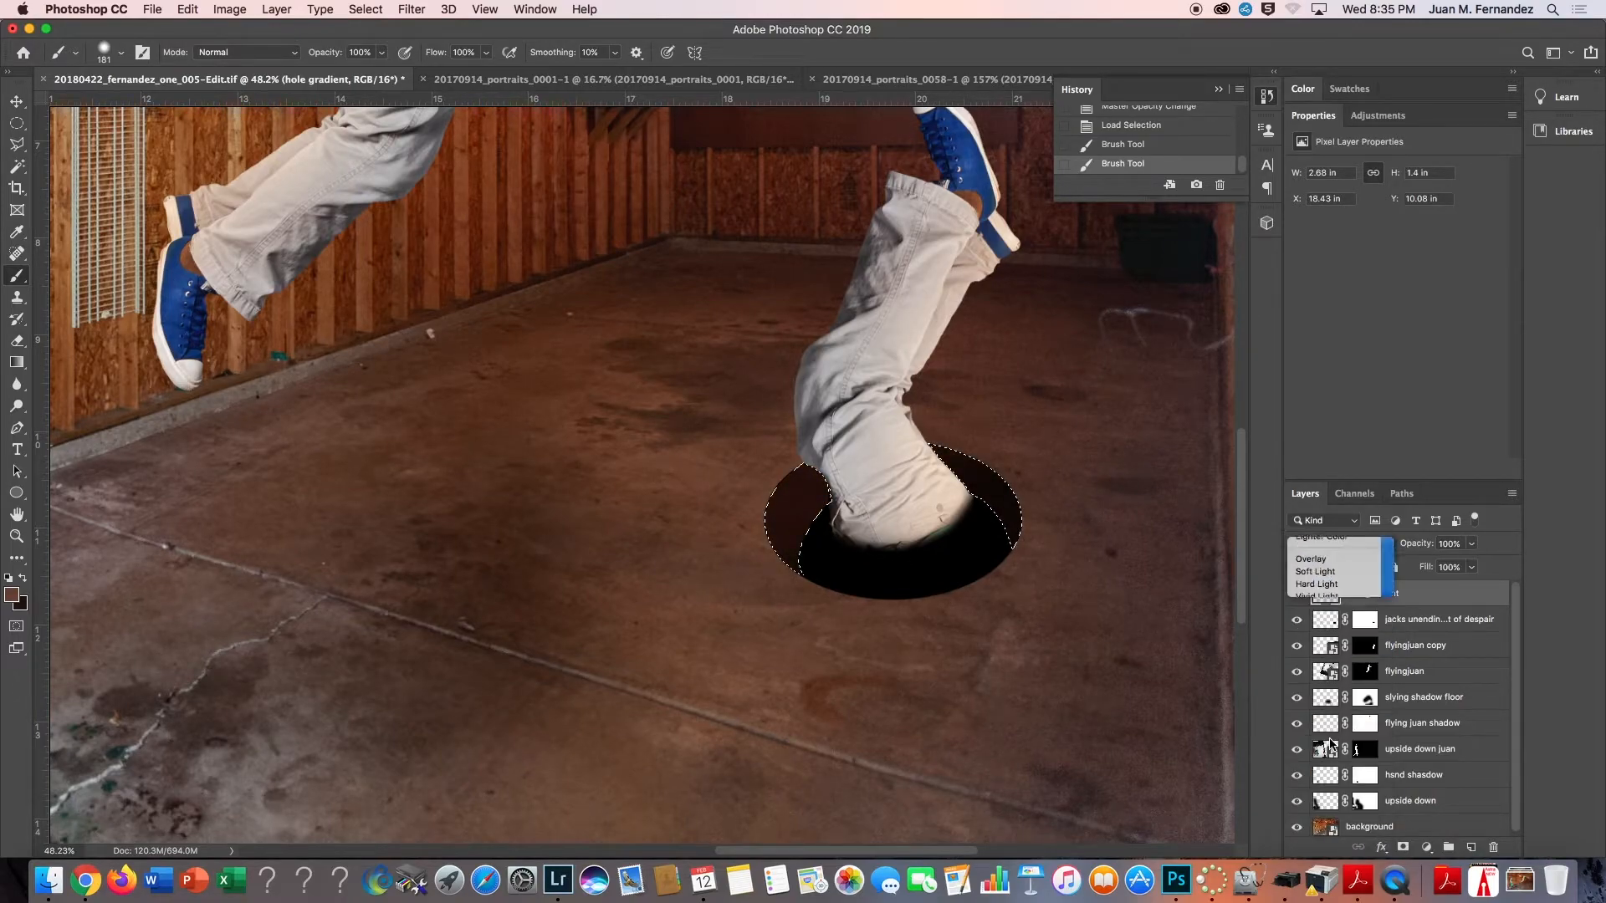
{"action": "key", "text": "super+d"}
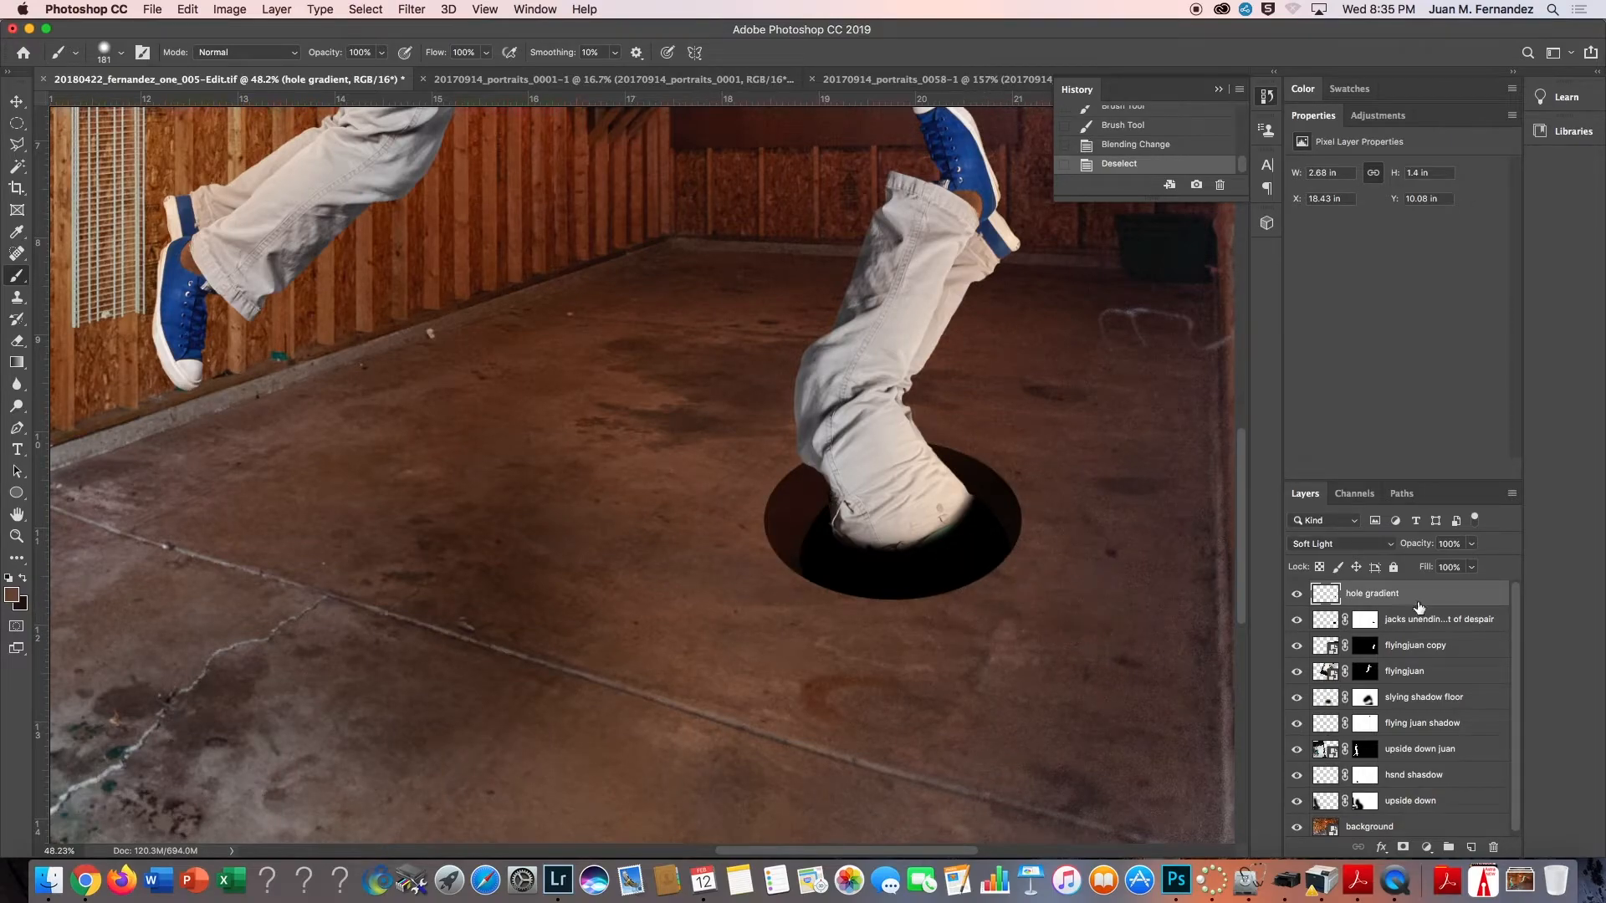
{"action": "left_click", "coordinate": [1338, 544]}
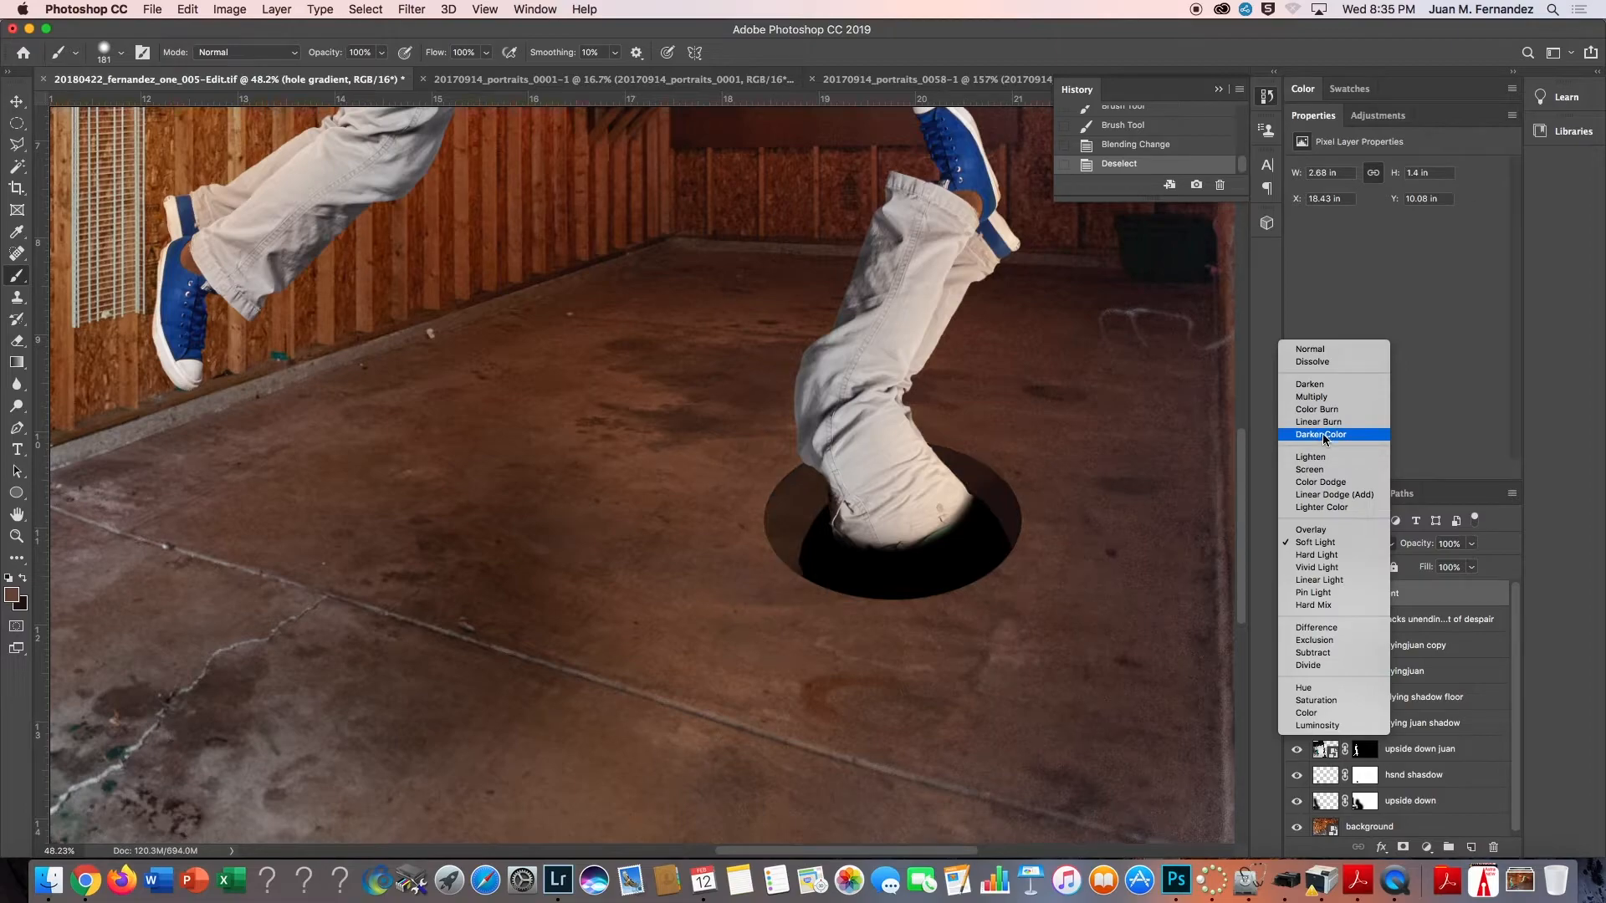
{"action": "left_click", "coordinate": [1318, 386]}
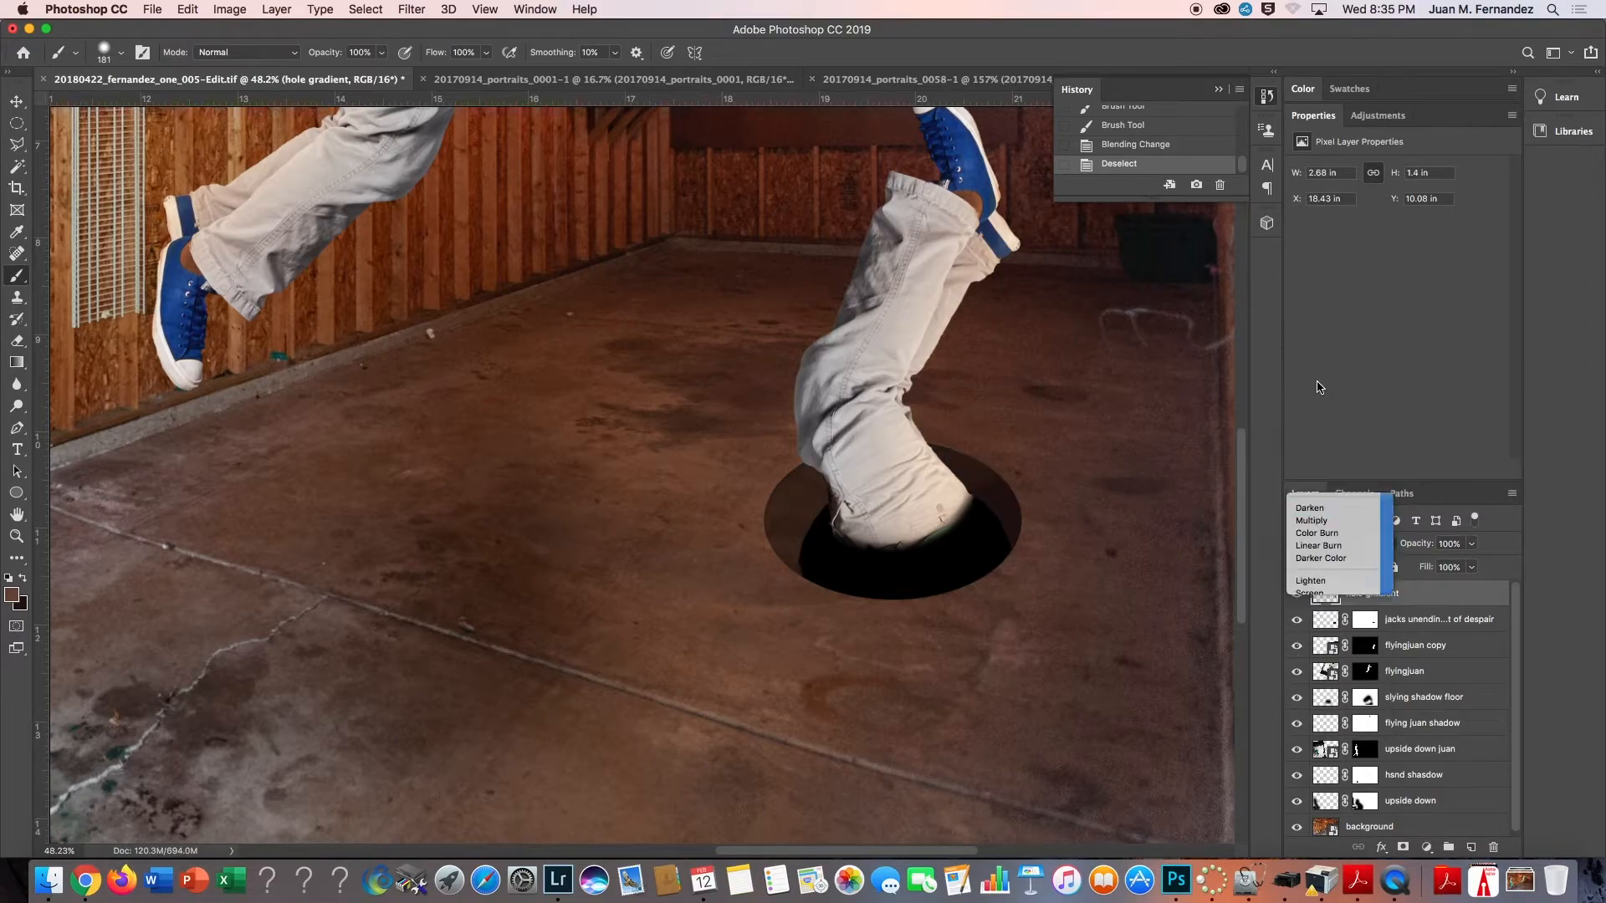
Try painting mid-grey on the pit layer's mask along the pit's left wall with a smaller brush.
{"action": "left_click", "coordinate": [1366, 620]}
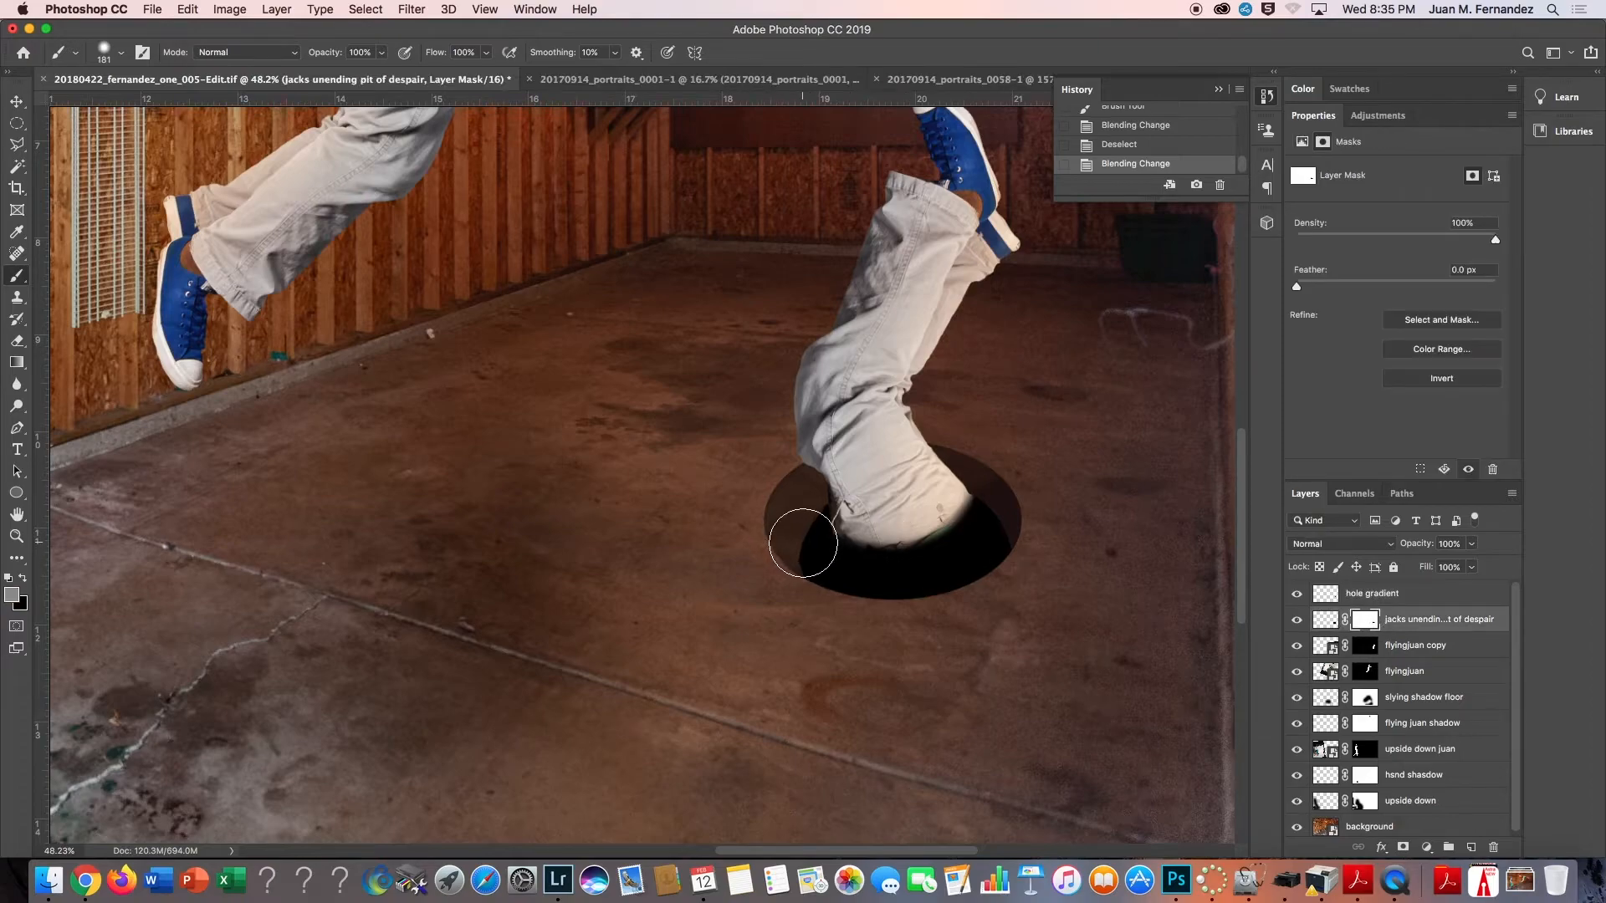
{"action": "mouse_move", "coordinate": [821, 544]}
{"action": "left_mouse_down"}
{"action": "mouse_move", "coordinate": [791, 540]}
{"action": "mouse_move", "coordinate": [836, 341]}
{"action": "mouse_move", "coordinate": [858, 350]}
{"action": "left_mouse_up"}
{"action": "mouse_move", "coordinate": [845, 506]}
{"action": "left_mouse_down"}
{"action": "mouse_move", "coordinate": [824, 533]}
{"action": "mouse_move", "coordinate": [824, 518]}
{"action": "mouse_move", "coordinate": [835, 555]}
{"action": "left_mouse_up"}
{"action": "key", "text": "ctrl+z"}
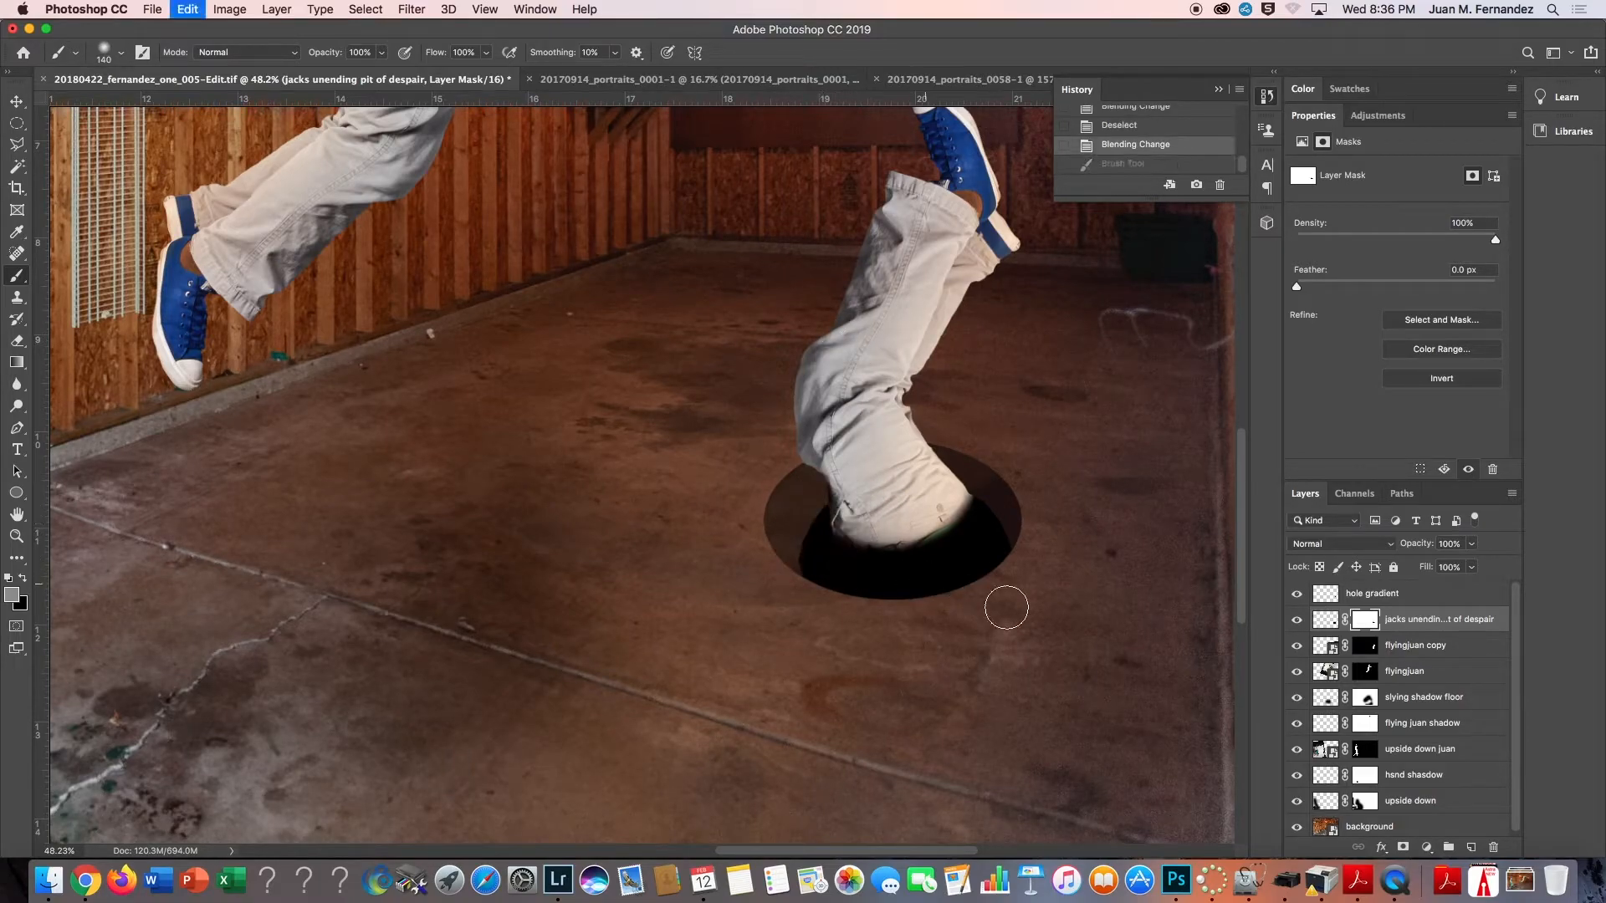
Load the sinking legs layer's mask as a selection and invert it so the trousers are protected.
{"action": "left_click_drag", "start_coordinate": [1362, 646], "coordinate": [1369, 675]}
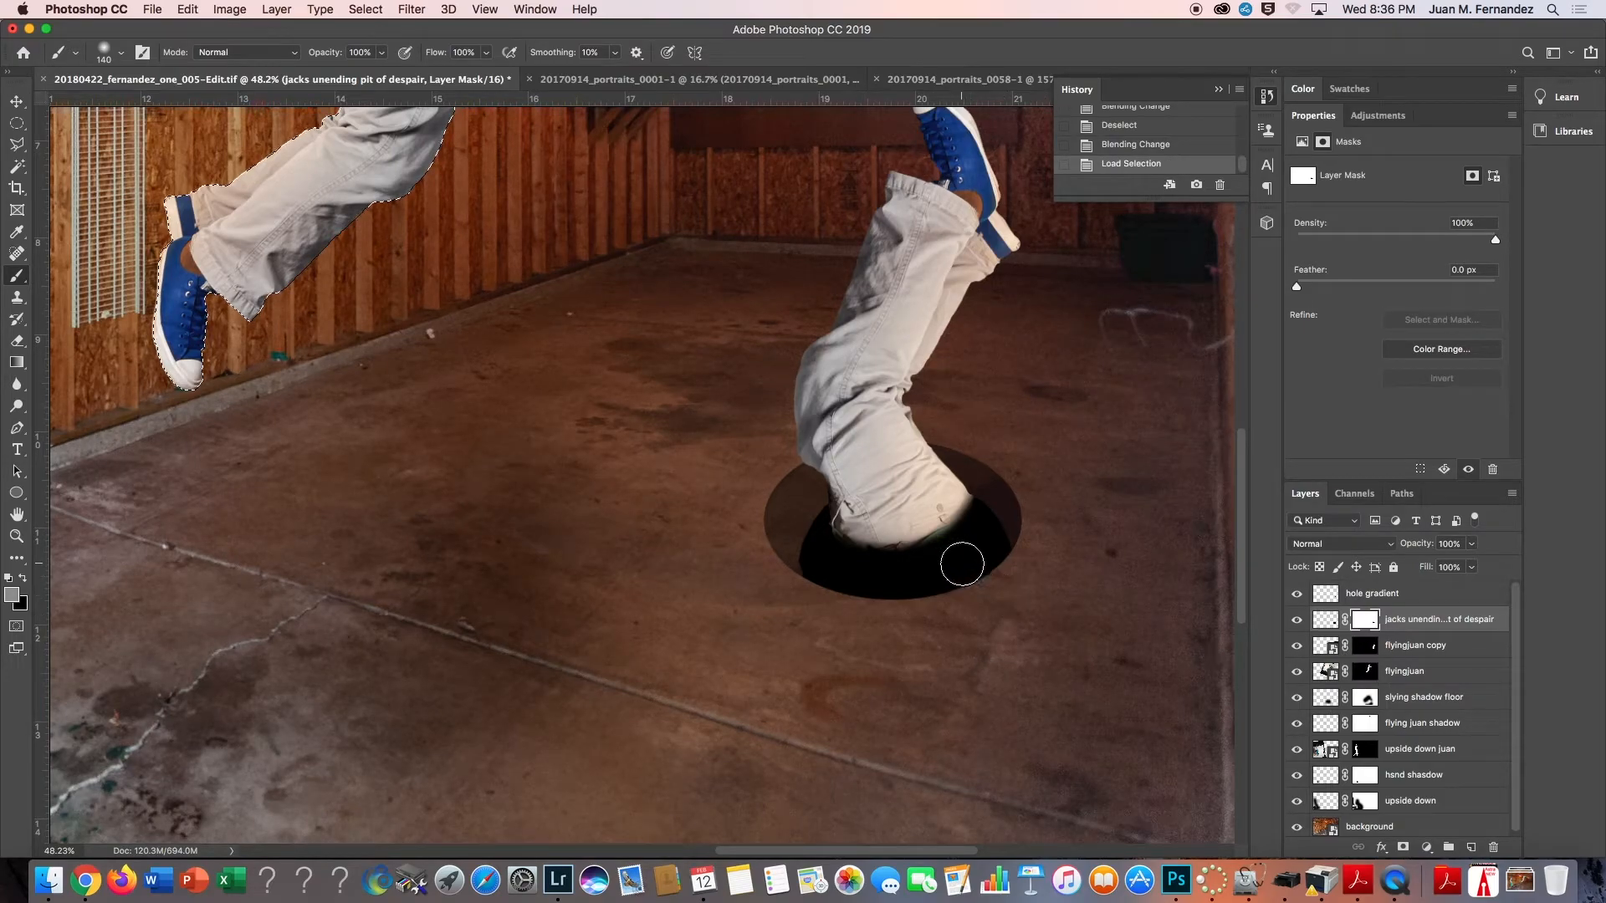
{"action": "left_click", "coordinate": [1366, 647], "text": "super"}
{"action": "left_click_drag", "start_coordinate": [822, 518], "coordinate": [821, 516]}
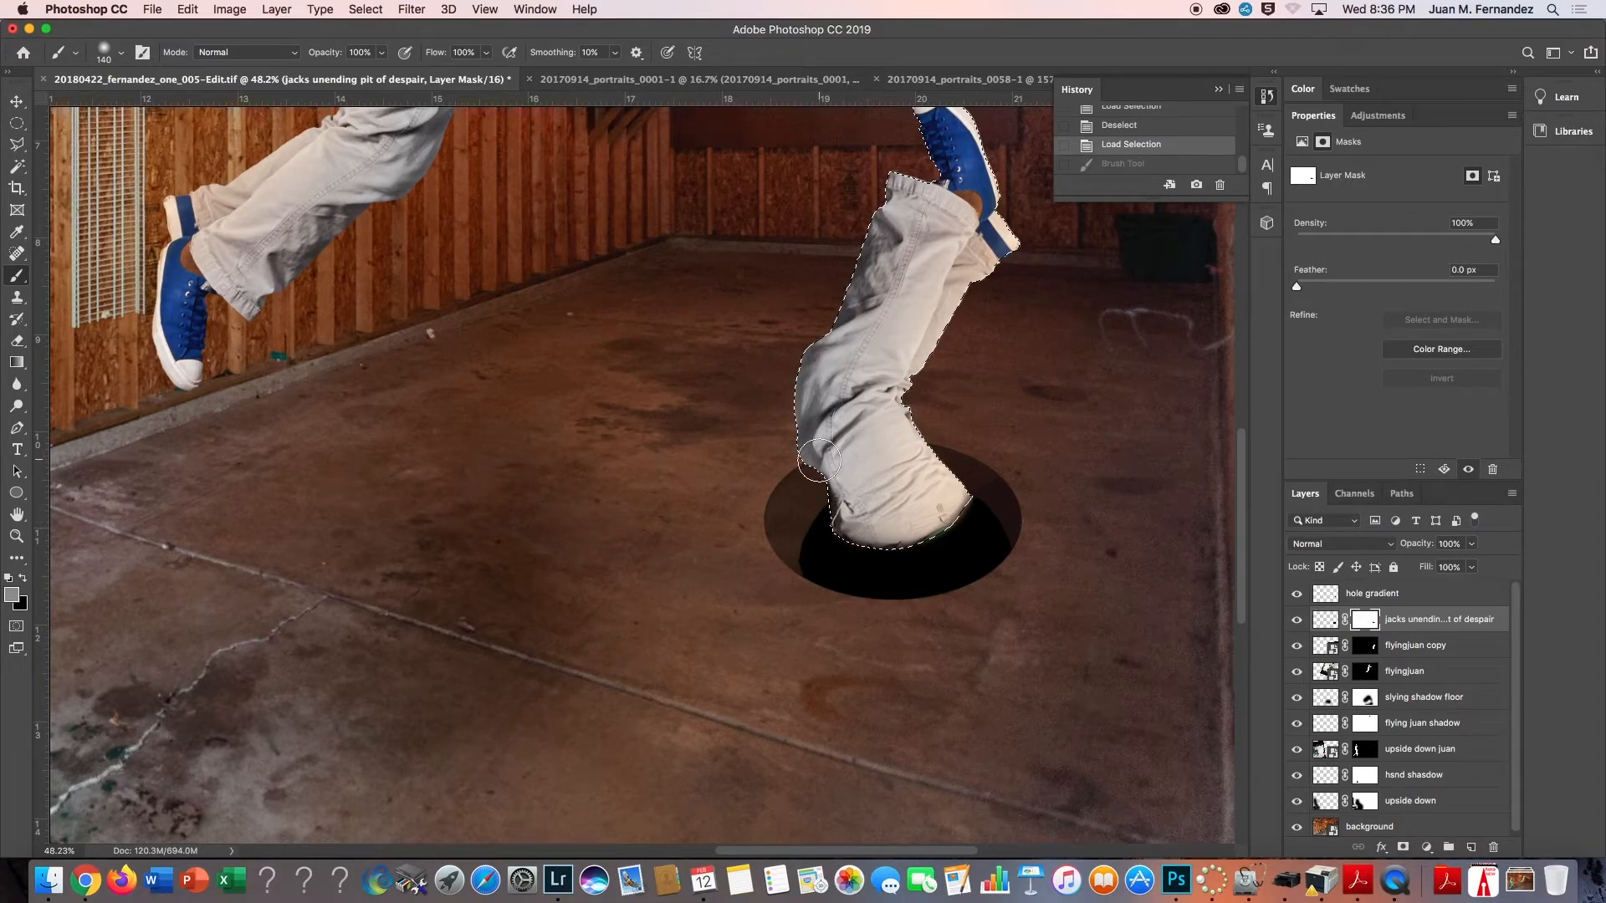
{"action": "left_click", "coordinate": [366, 9]}
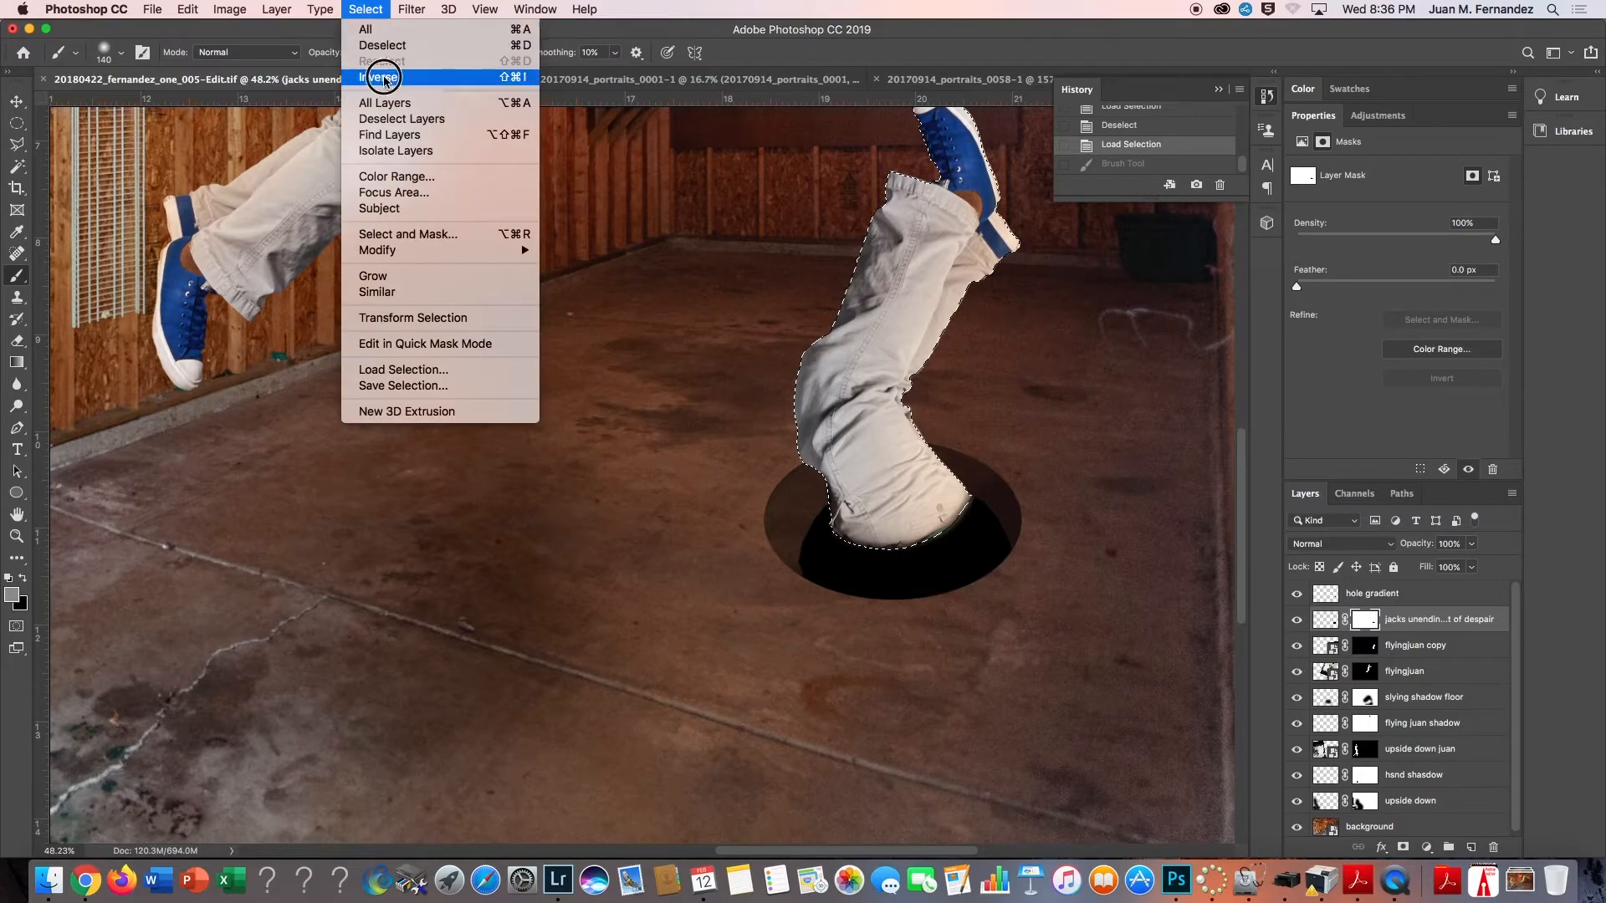
{"action": "left_click", "coordinate": [378, 77]}
Paint white on the pit layer's mask along the pit wall around the trousers to soften the wall's edge, and deselect.
{"action": "left_click_drag", "start_coordinate": [827, 508], "coordinate": [818, 524]}
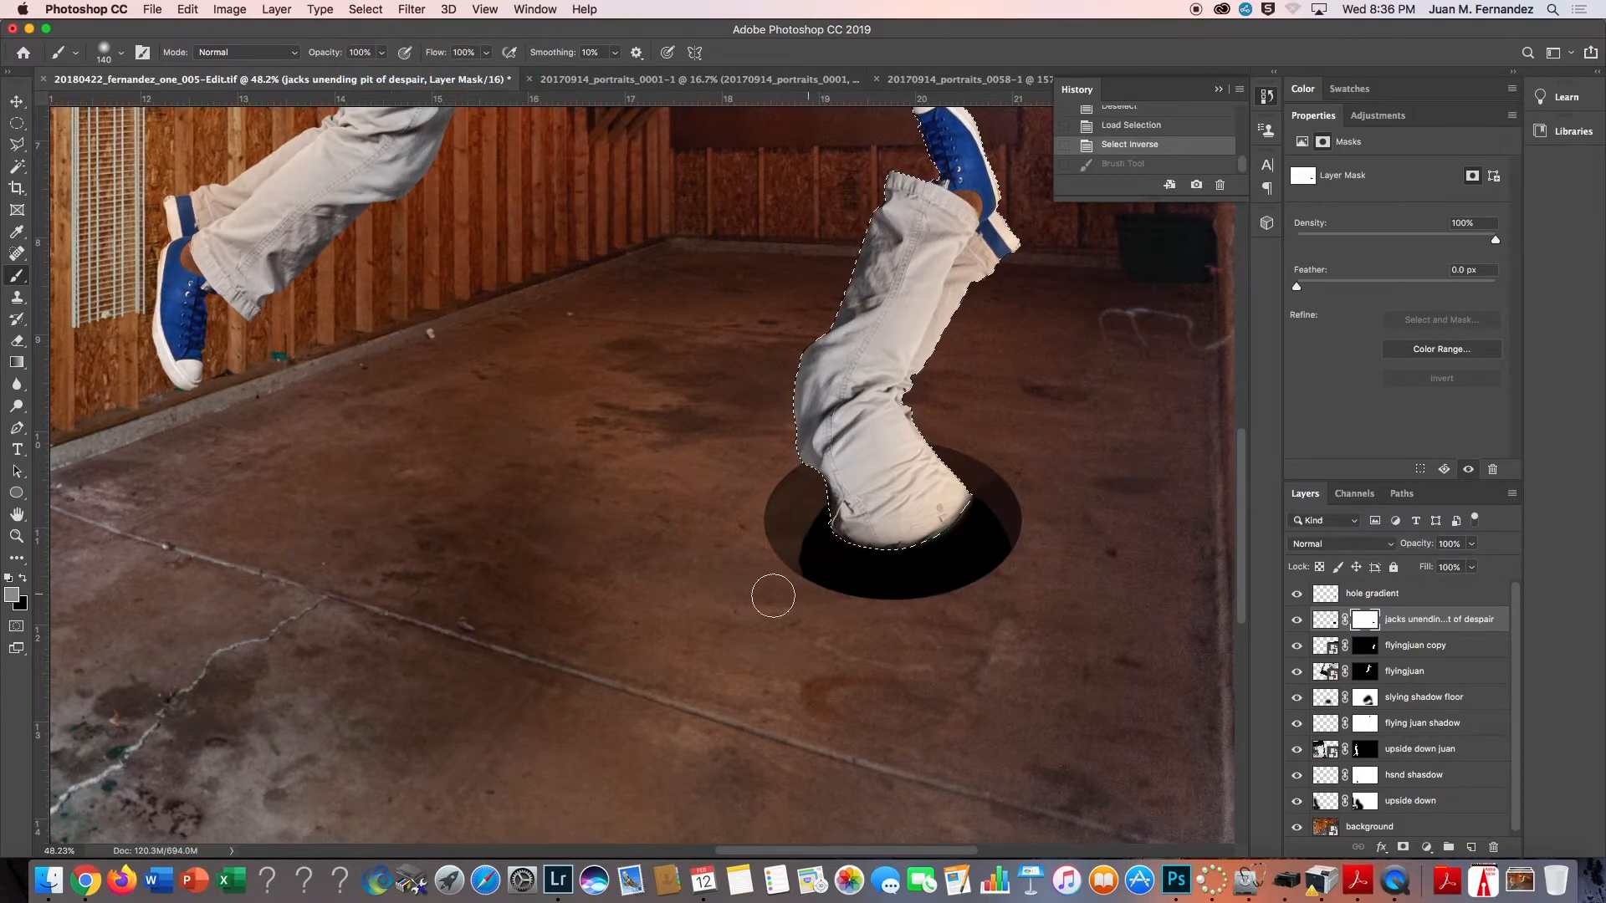
{"action": "left_click", "coordinate": [7, 577]}
{"action": "left_click", "coordinate": [23, 577]}
{"action": "mouse_move", "coordinate": [813, 540]}
{"action": "left_mouse_down"}
{"action": "mouse_move", "coordinate": [815, 554]}
{"action": "mouse_move", "coordinate": [908, 498]}
{"action": "left_mouse_up"}
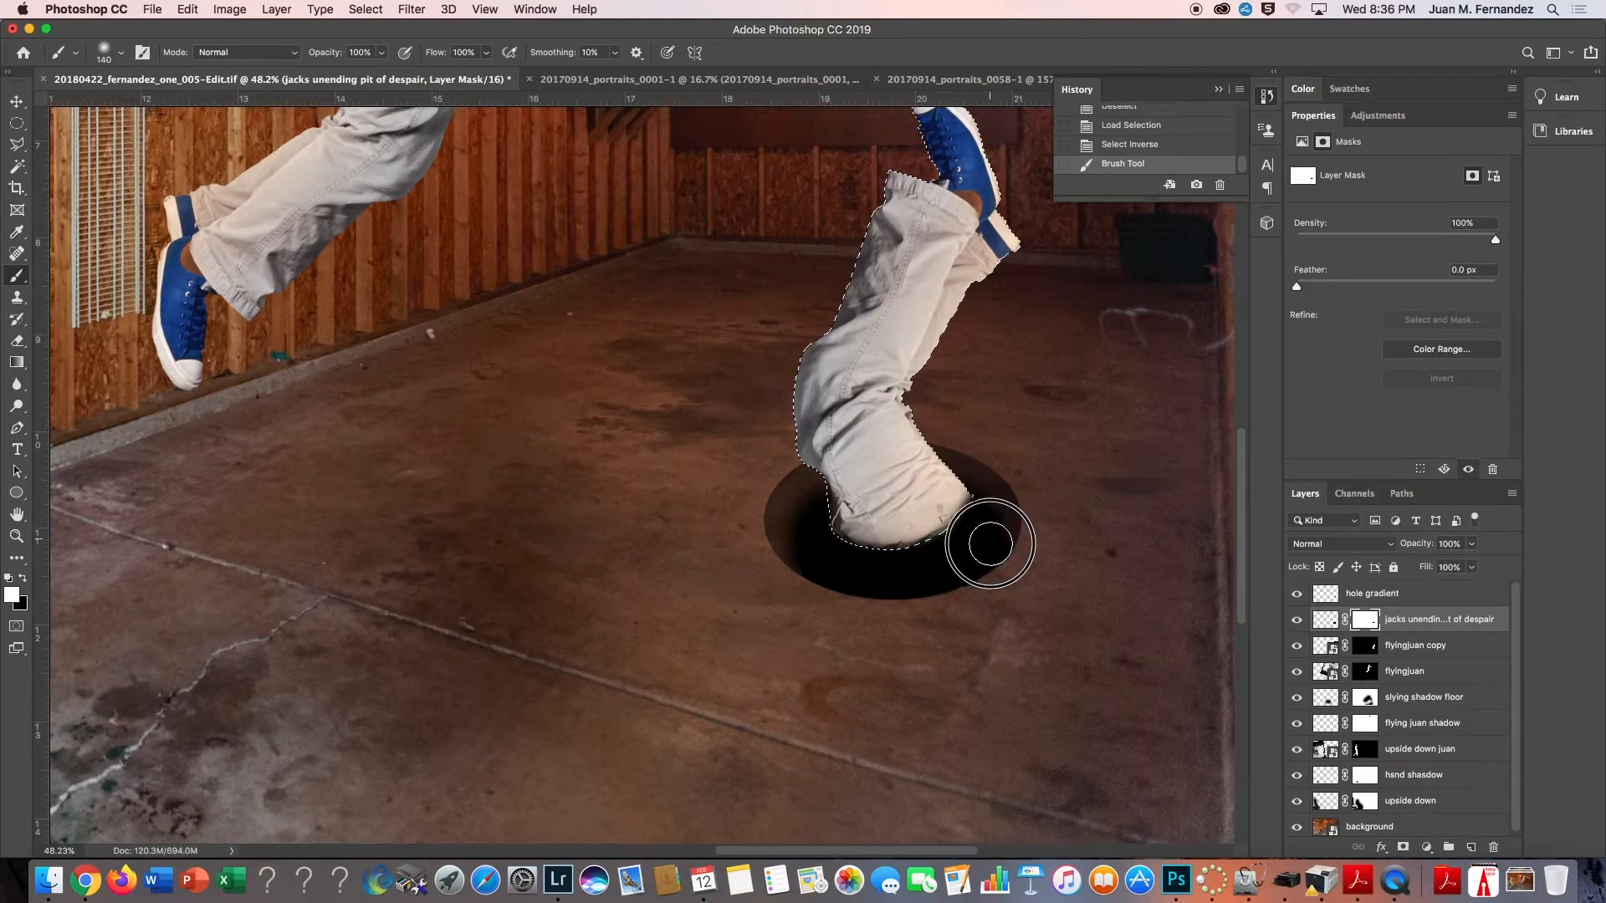
{"action": "left_click", "coordinate": [924, 511]}
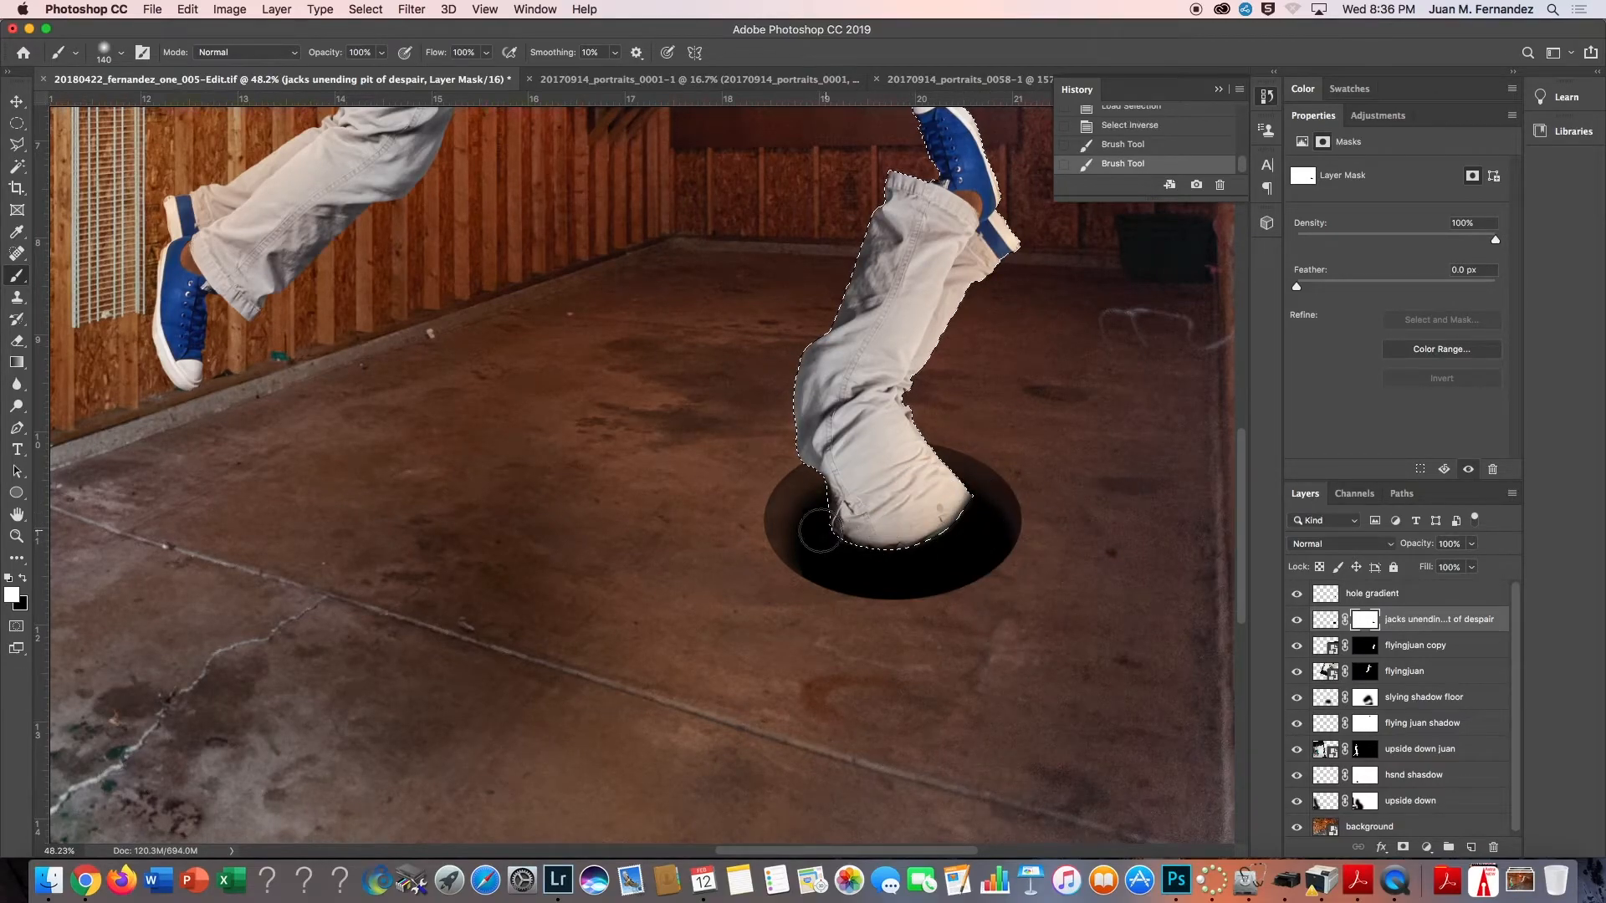
{"action": "mouse_move", "coordinate": [807, 518]}
{"action": "left_mouse_down"}
{"action": "mouse_move", "coordinate": [896, 473]}
{"action": "mouse_move", "coordinate": [939, 477]}
{"action": "left_mouse_up"}
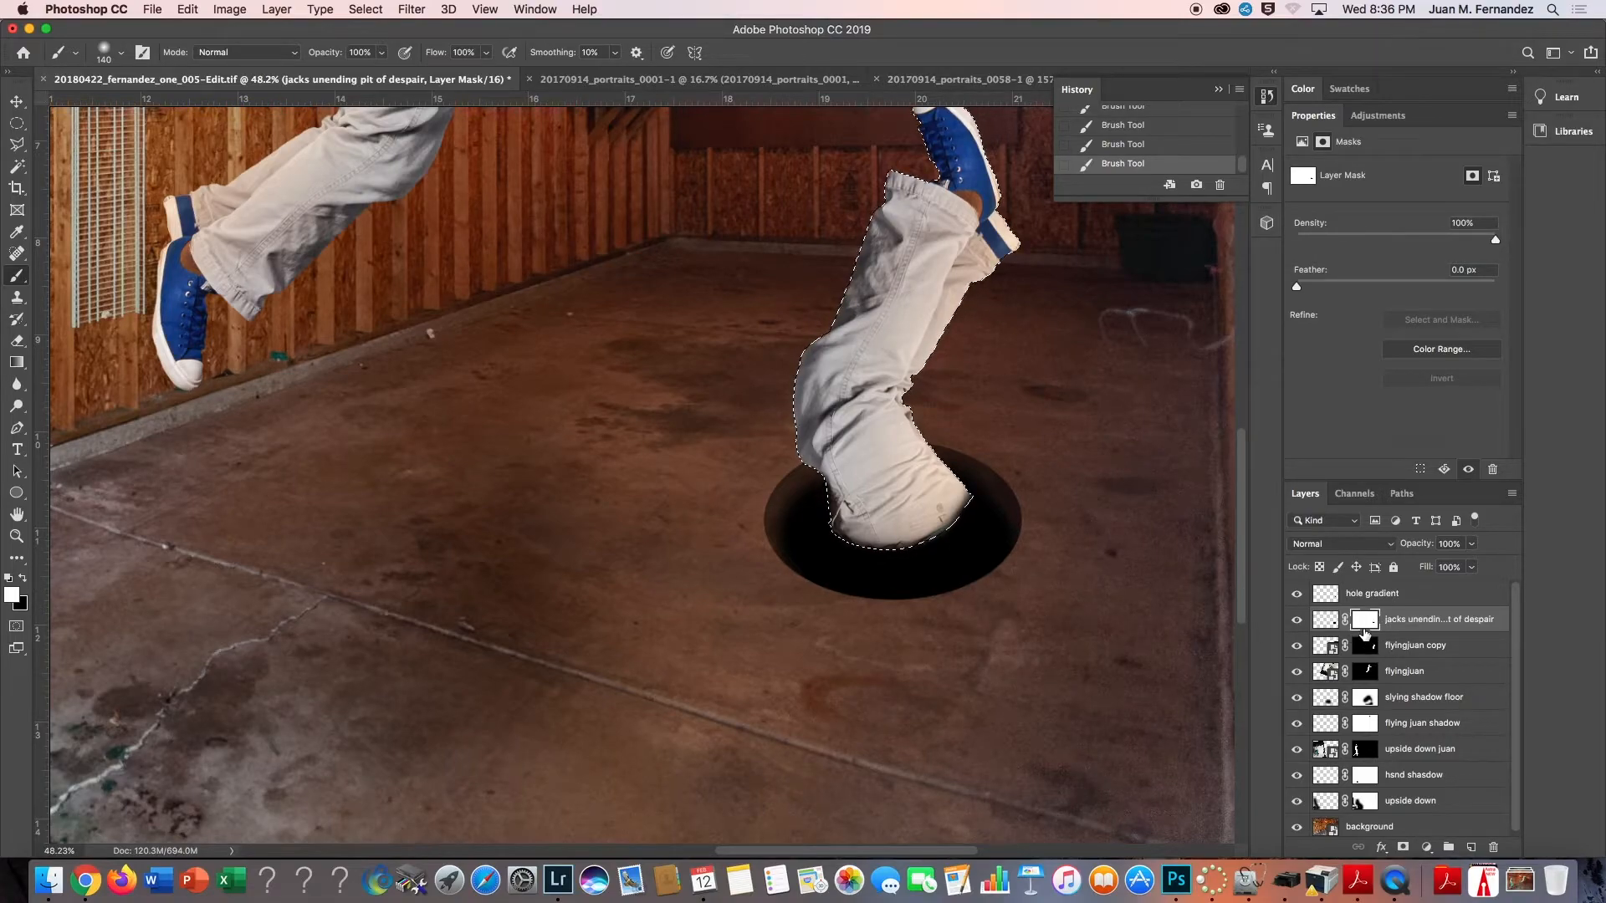
{"action": "key", "text": "super+d"}
Set the pit layer's opacity to 84% and toggle its visibility to compare the effect.
{"action": "left_click_drag", "start_coordinate": [1407, 549], "coordinate": [1407, 549]}
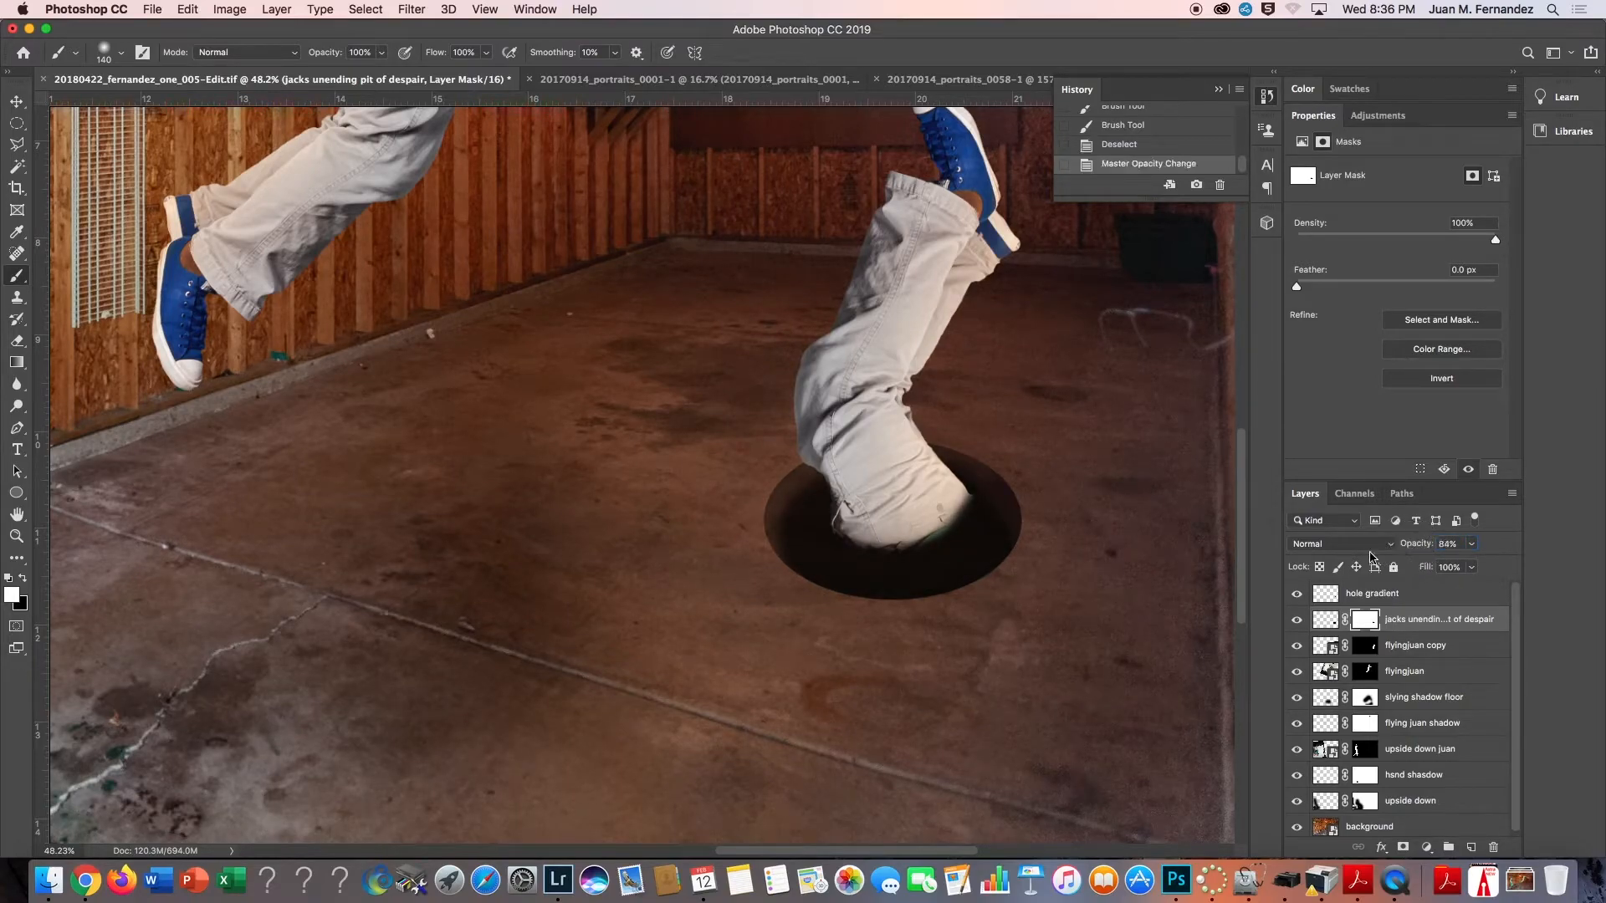
{"action": "left_click", "coordinate": [1330, 626]}
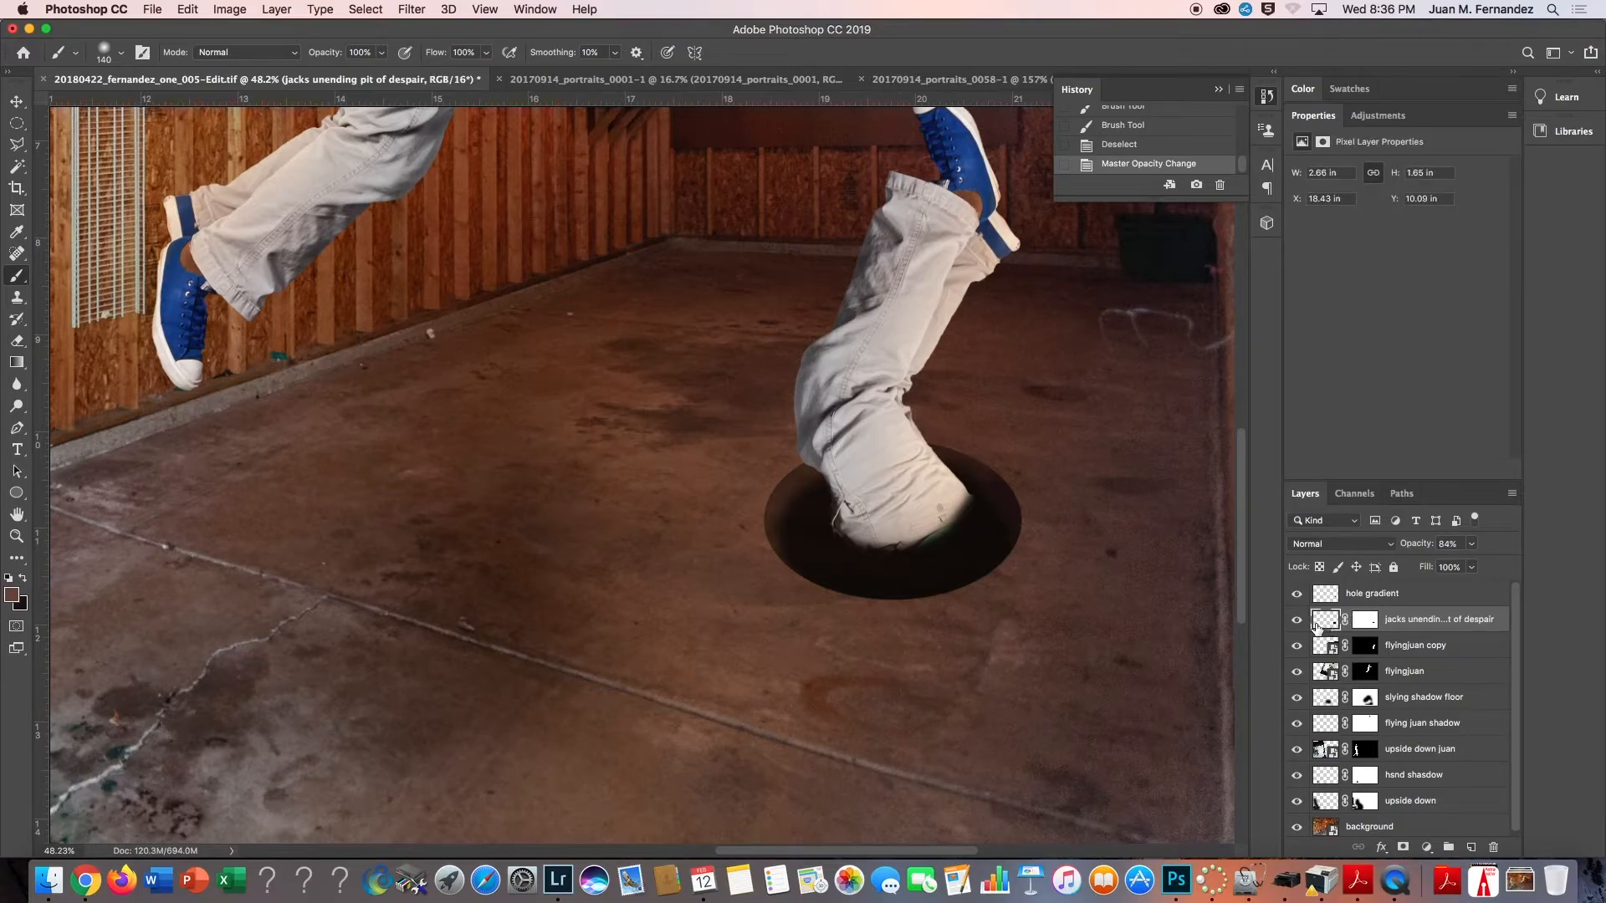
{"action": "left_click", "coordinate": [1297, 620]}
{"action": "left_click", "coordinate": [1297, 621]}
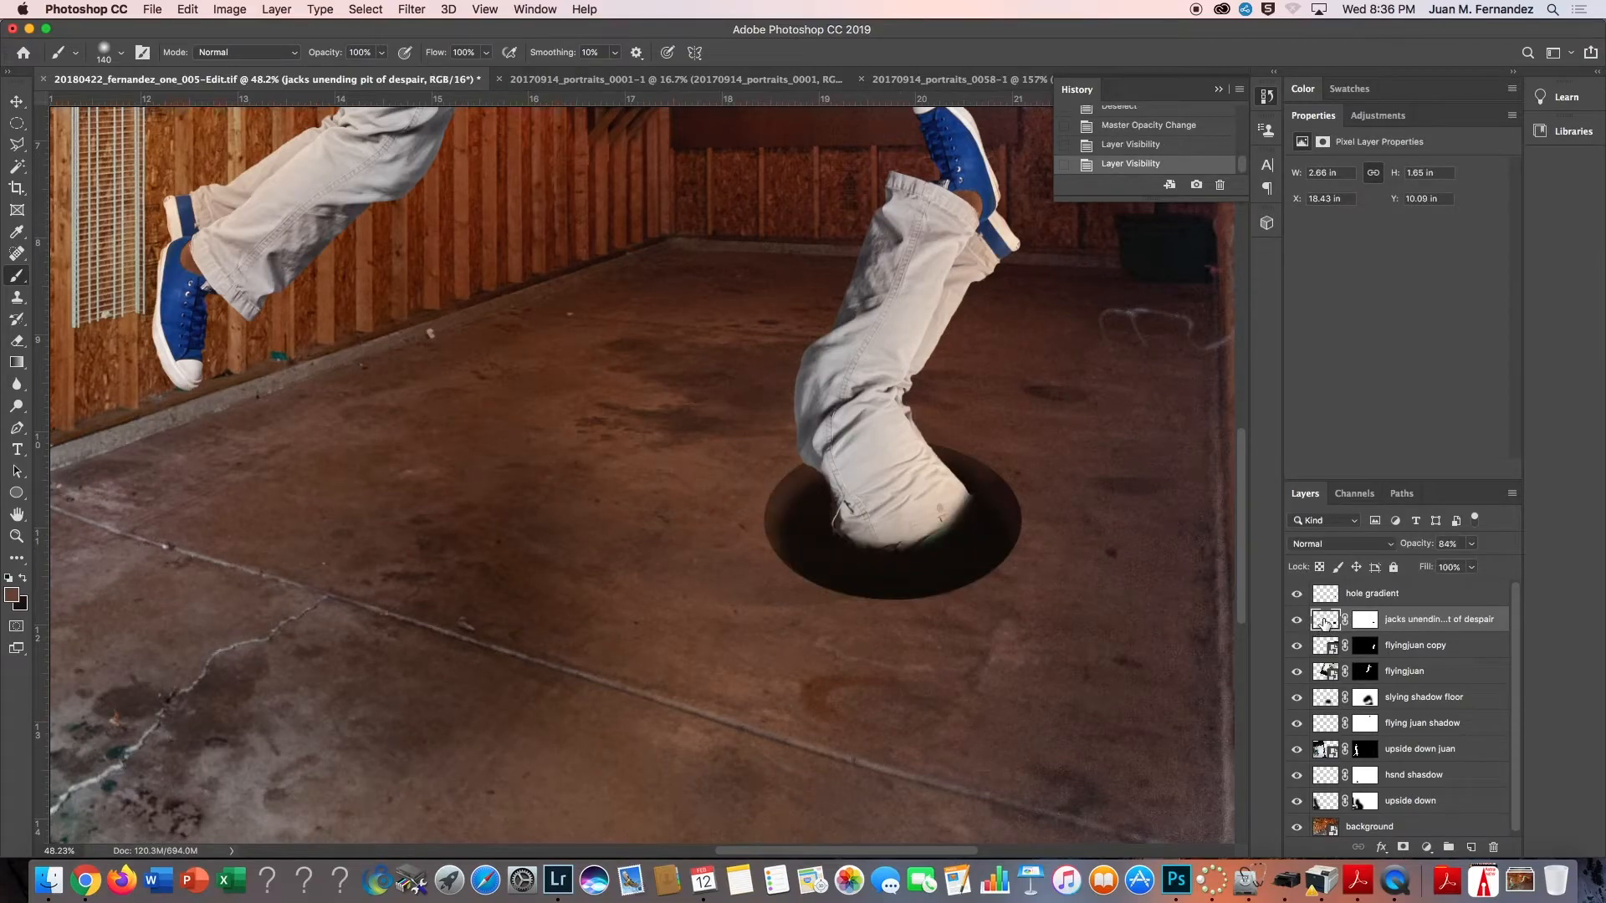
Apply a Gaussian Blur with a 2.9 pixel radius to the pit layer's image.
{"action": "left_click", "coordinate": [353, 8]}
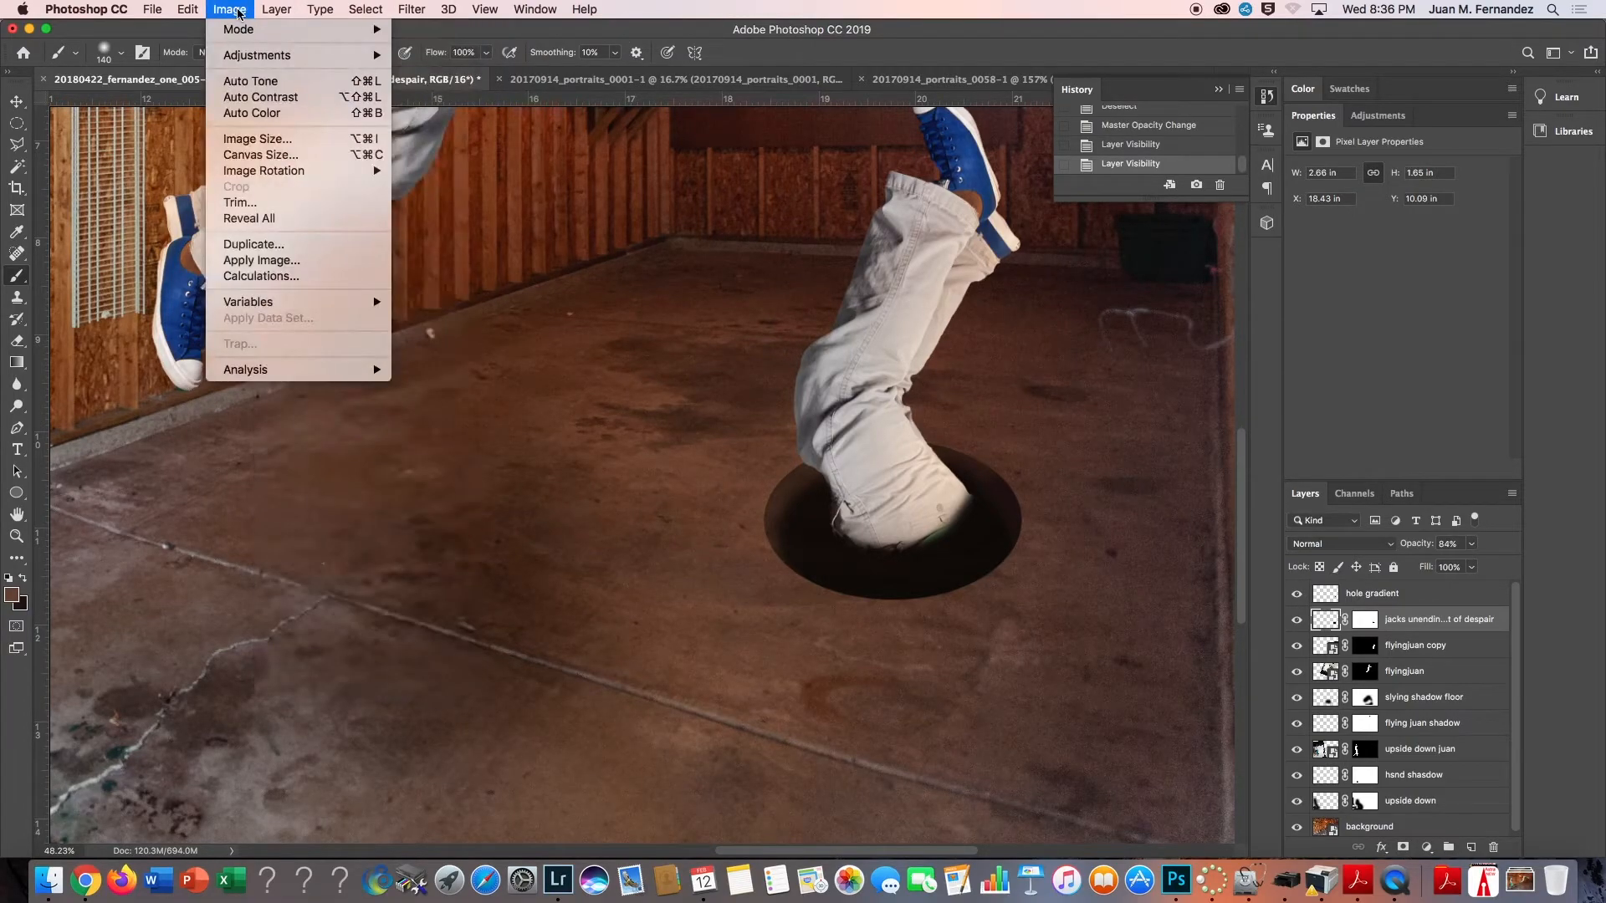
{"action": "mouse_move", "coordinate": [246, 63]}
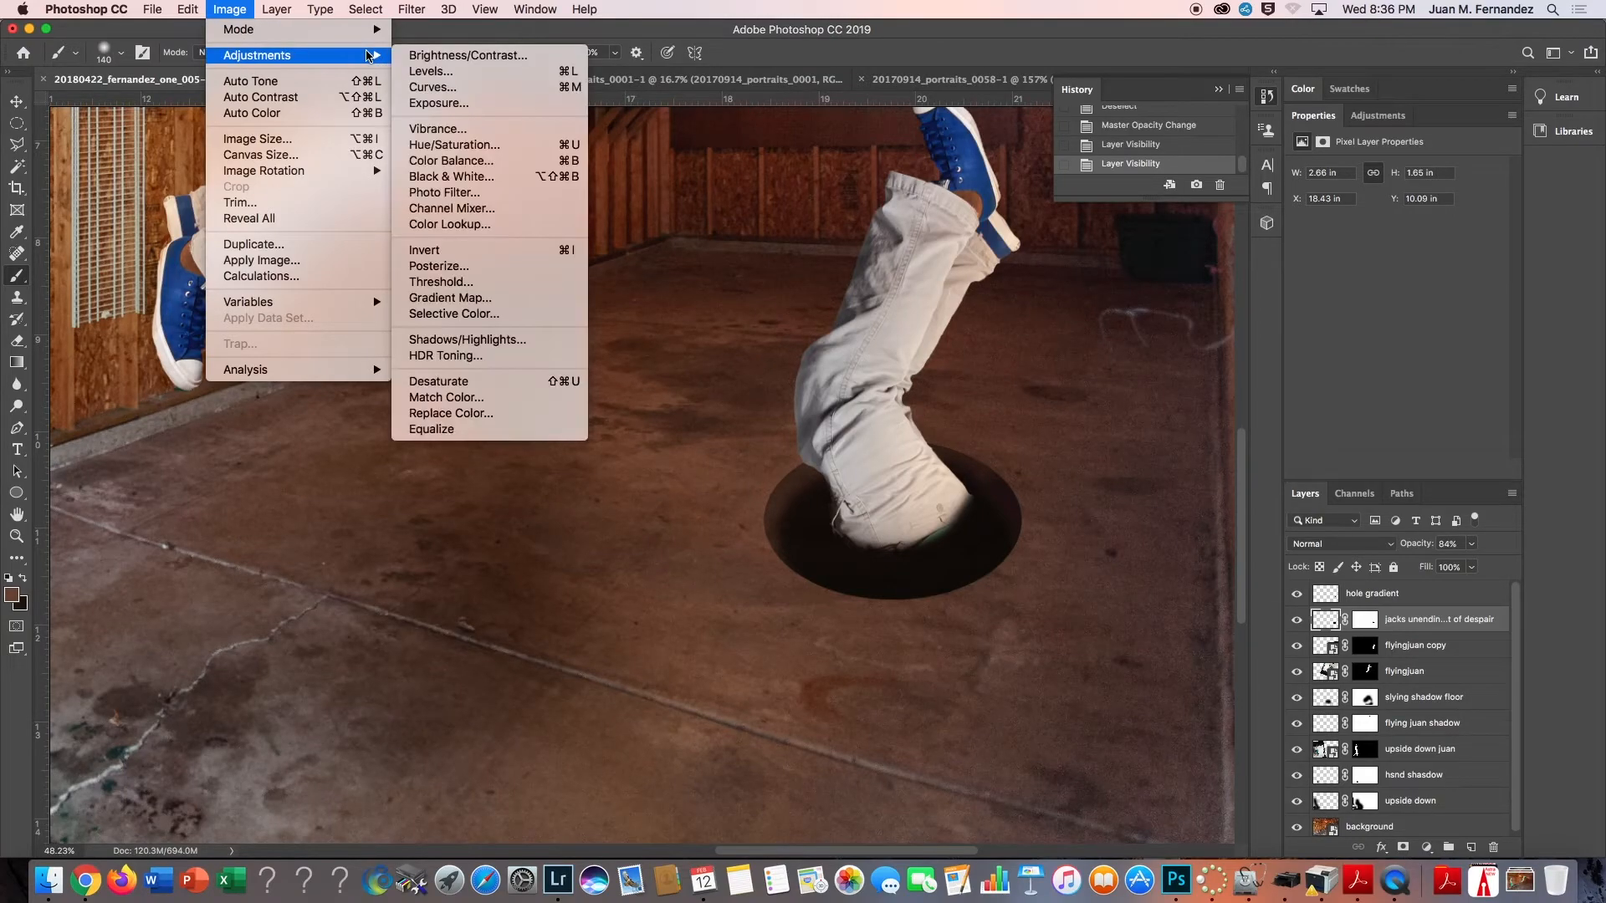
{"action": "mouse_move", "coordinate": [410, 10]}
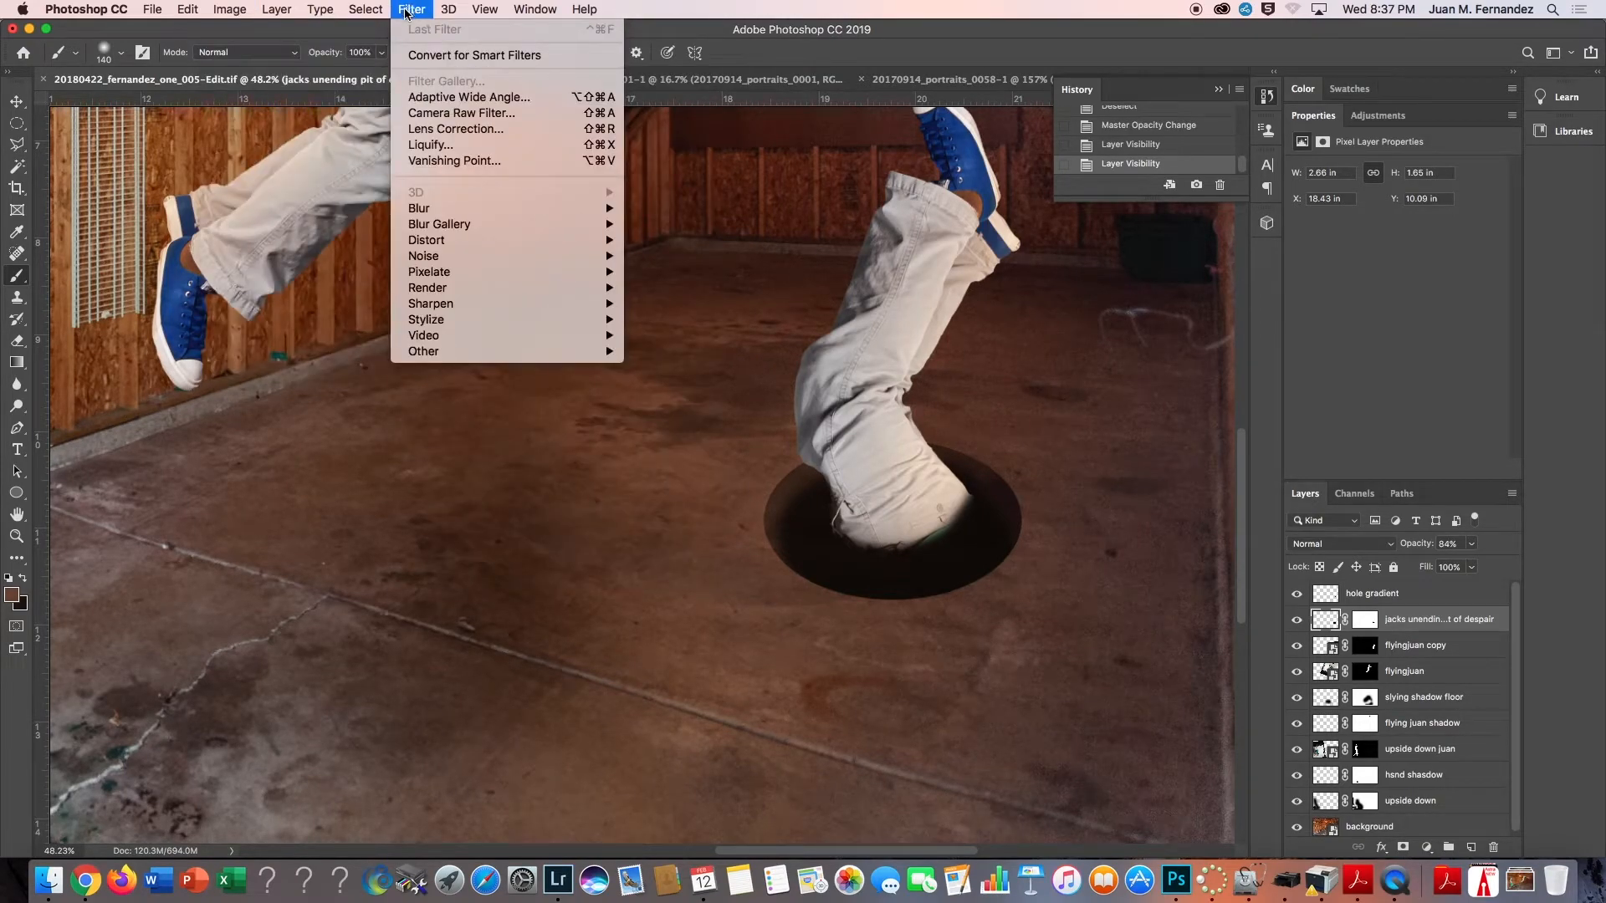
{"action": "mouse_move", "coordinate": [468, 209]}
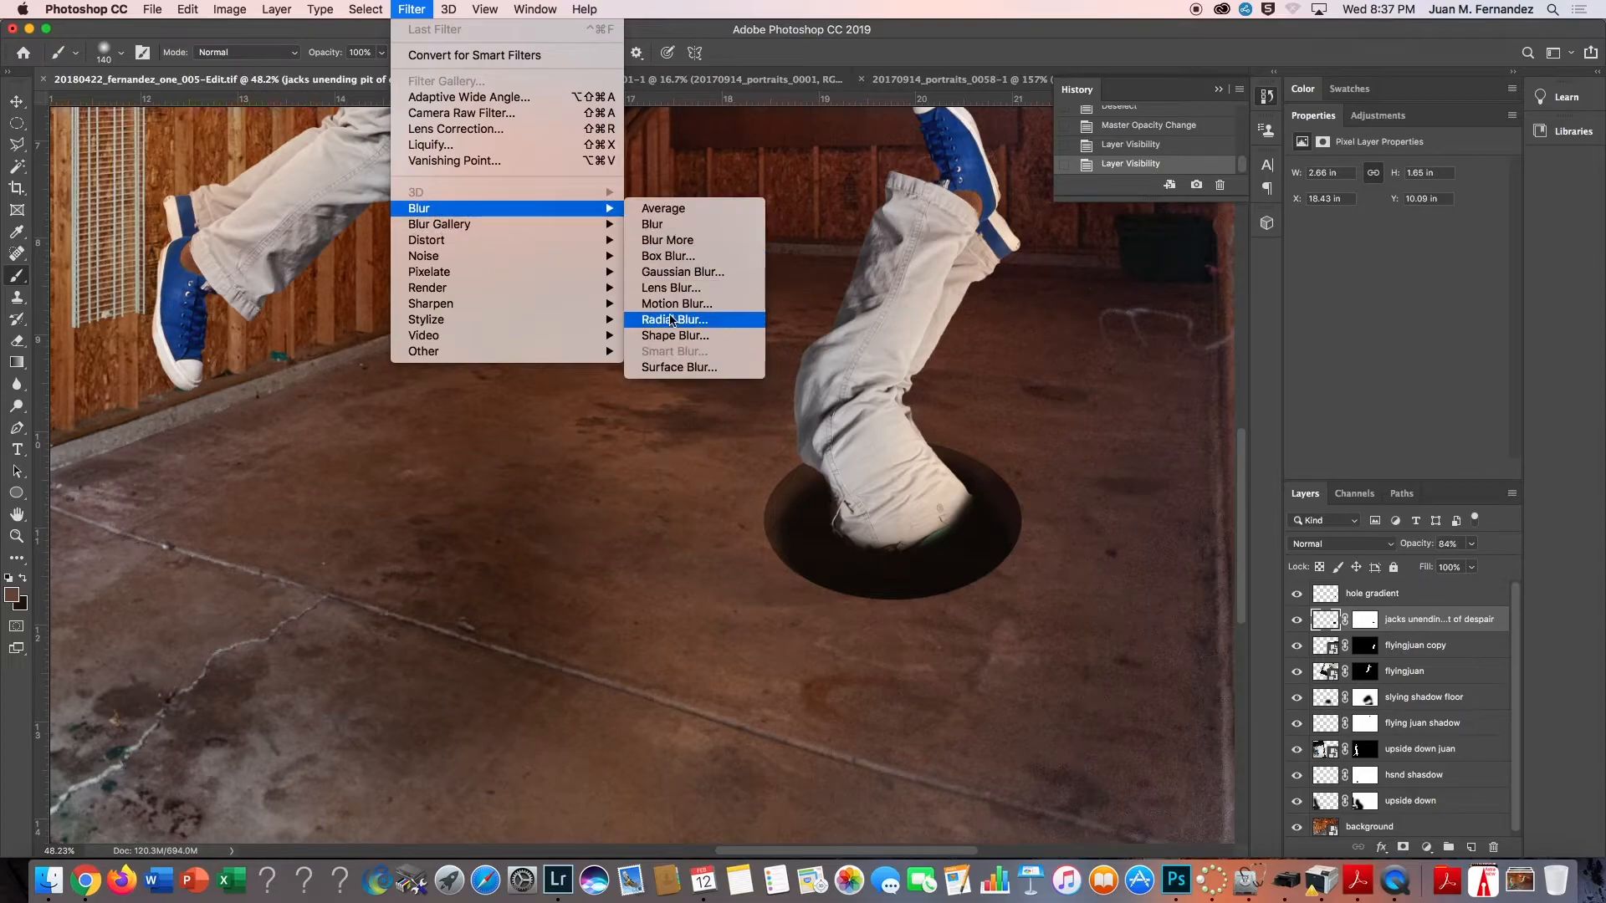
{"action": "left_click", "coordinate": [683, 272]}
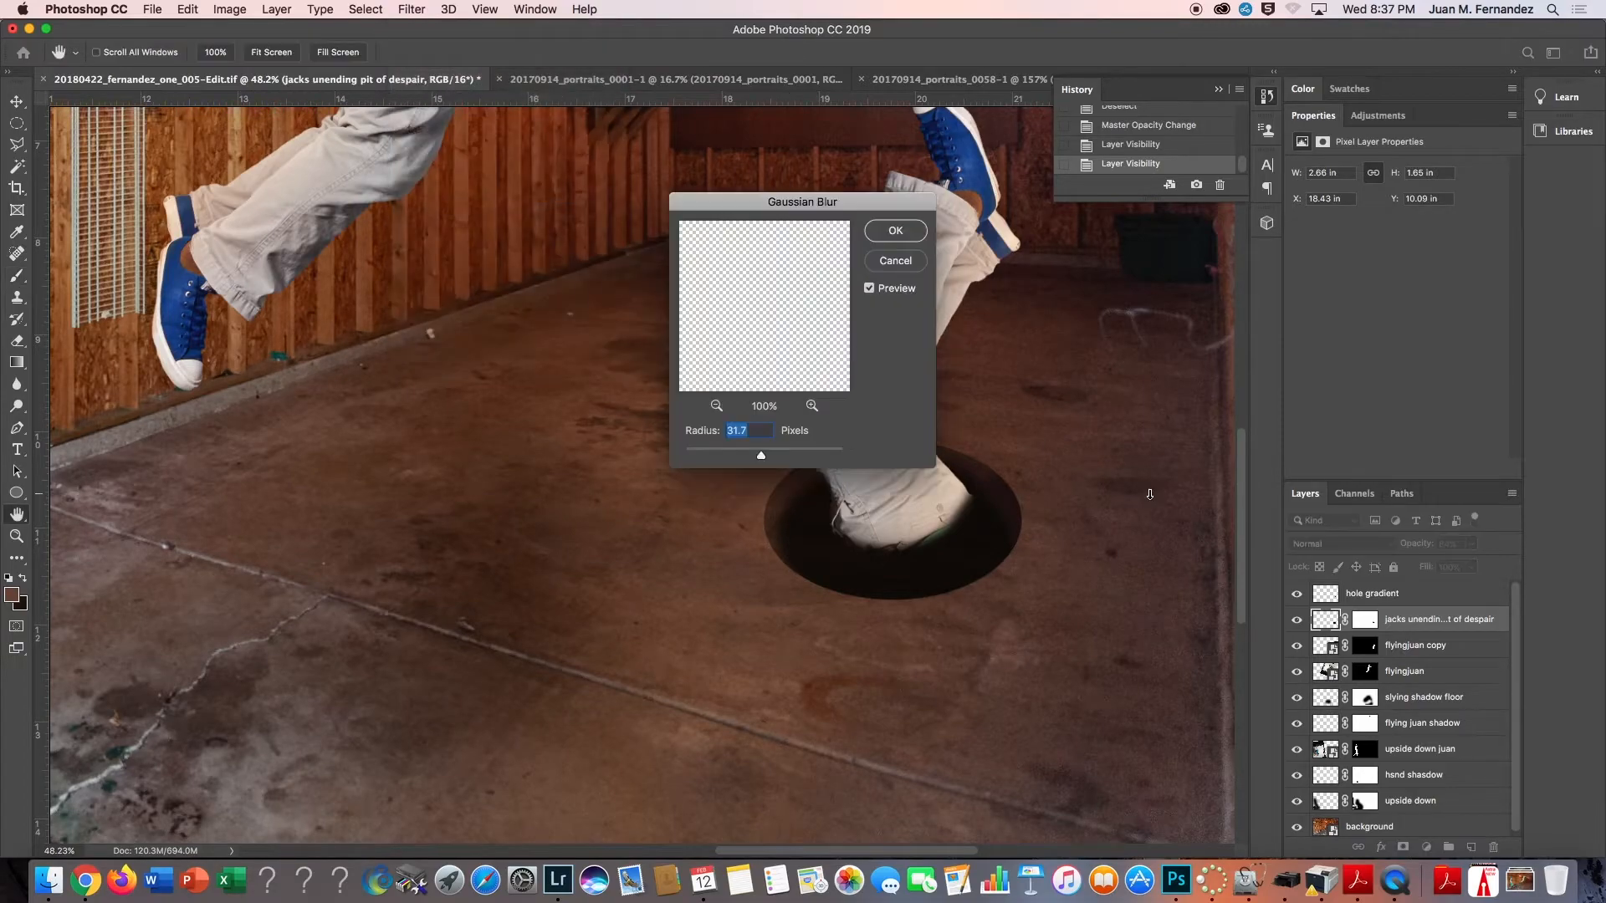
{"action": "left_click_drag", "start_coordinate": [761, 456], "coordinate": [710, 455]}
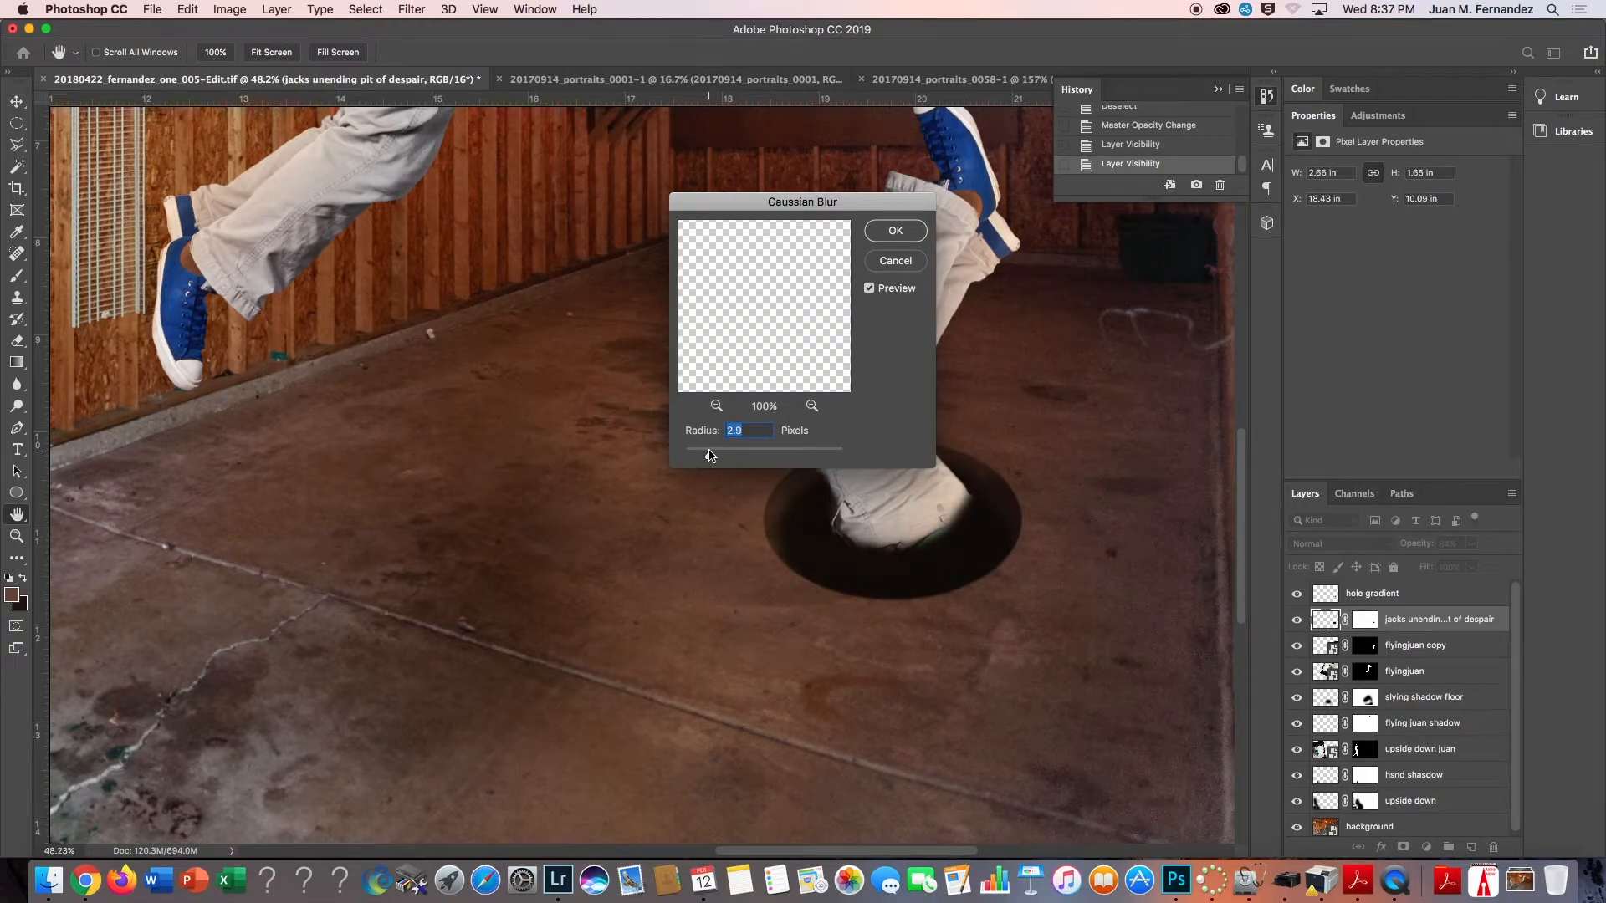
{"action": "left_click", "coordinate": [893, 231]}
Select the hole gradient and pit layers together and distort them, pulling both sides inward and the right side upward to about 83% width.
{"action": "key", "text": "b"}
{"action": "key", "text": "super+0"}
{"action": "left_click_drag", "start_coordinate": [994, 599], "coordinate": [961, 616]}
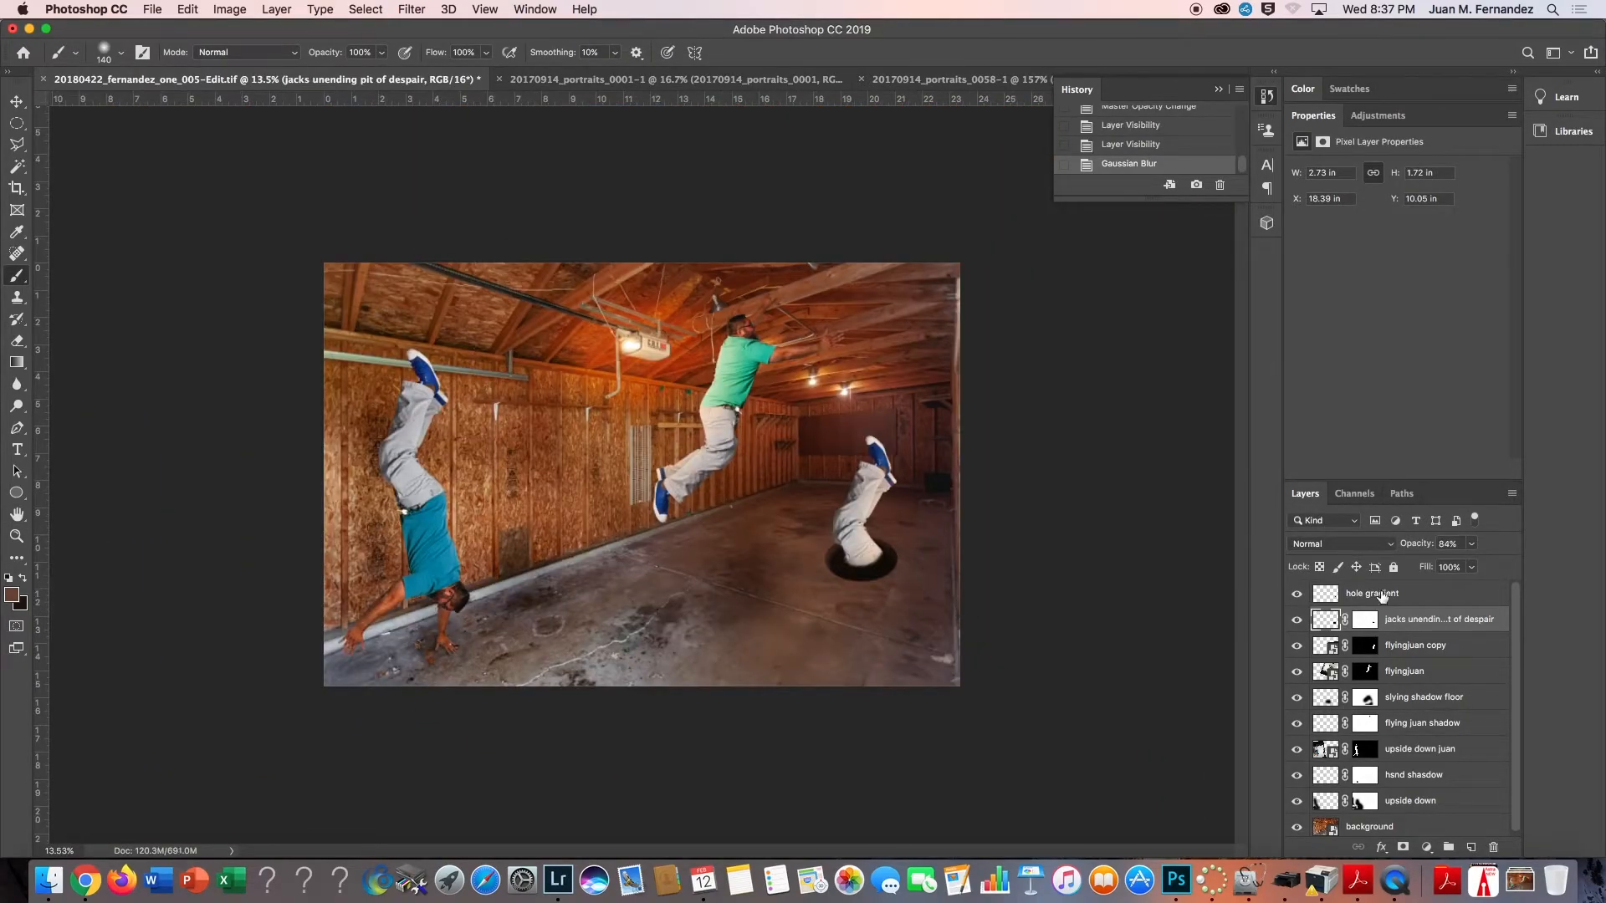
{"action": "left_click", "coordinate": [1381, 596], "text": "shift"}
{"action": "key", "text": "v"}
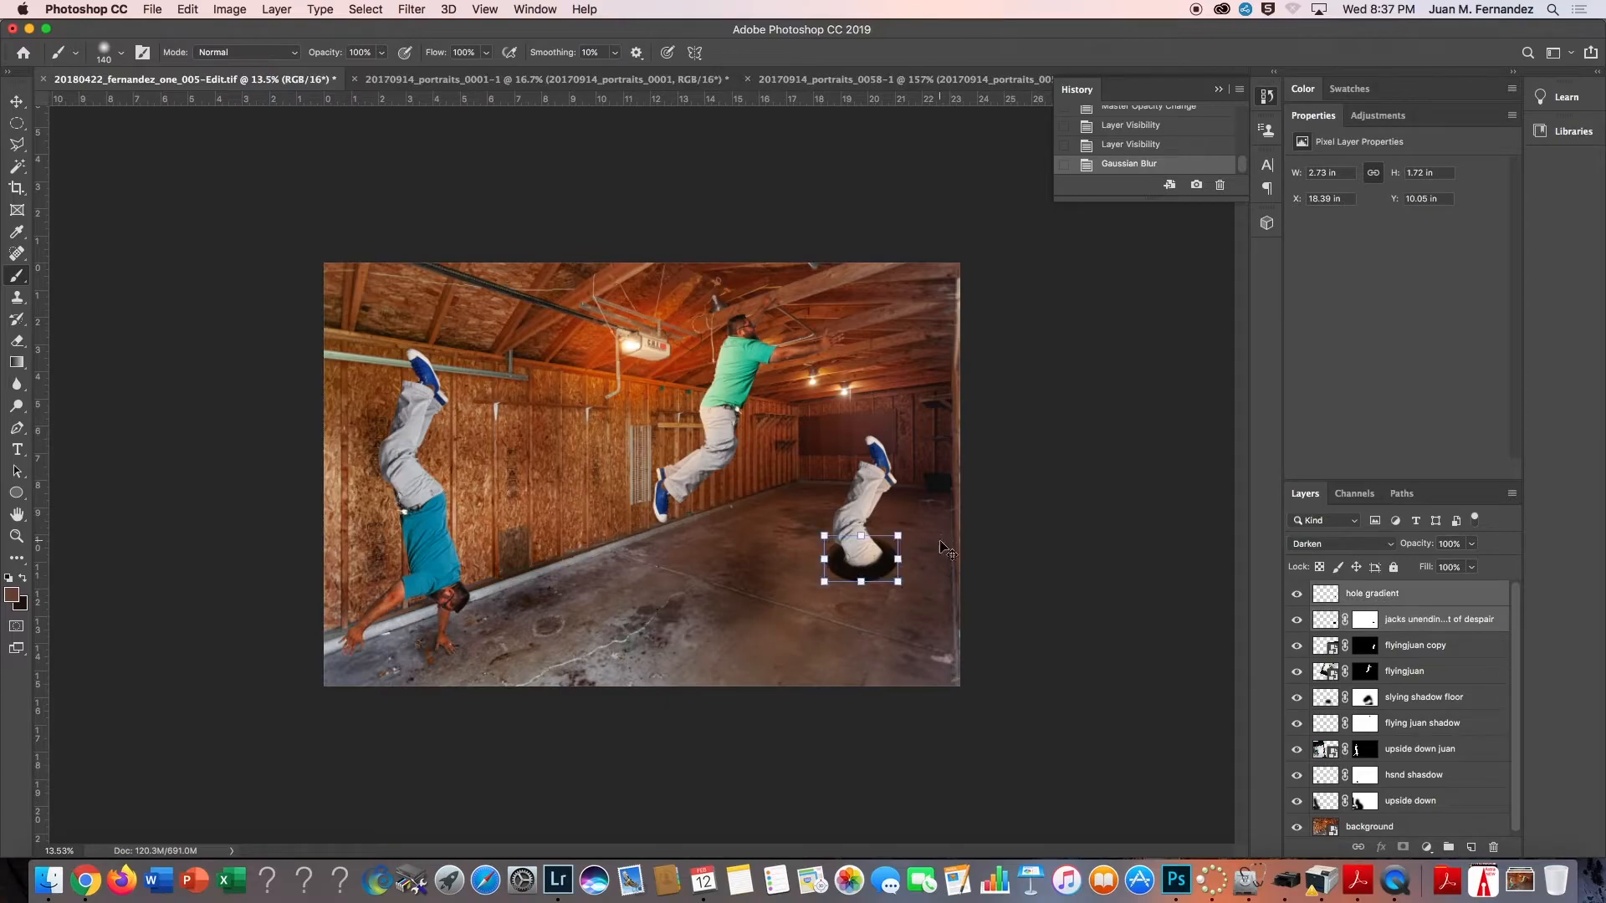
{"action": "left_click", "coordinate": [881, 566], "text": "super"}
{"action": "left_click_drag", "start_coordinate": [881, 566], "coordinate": [860, 595]}
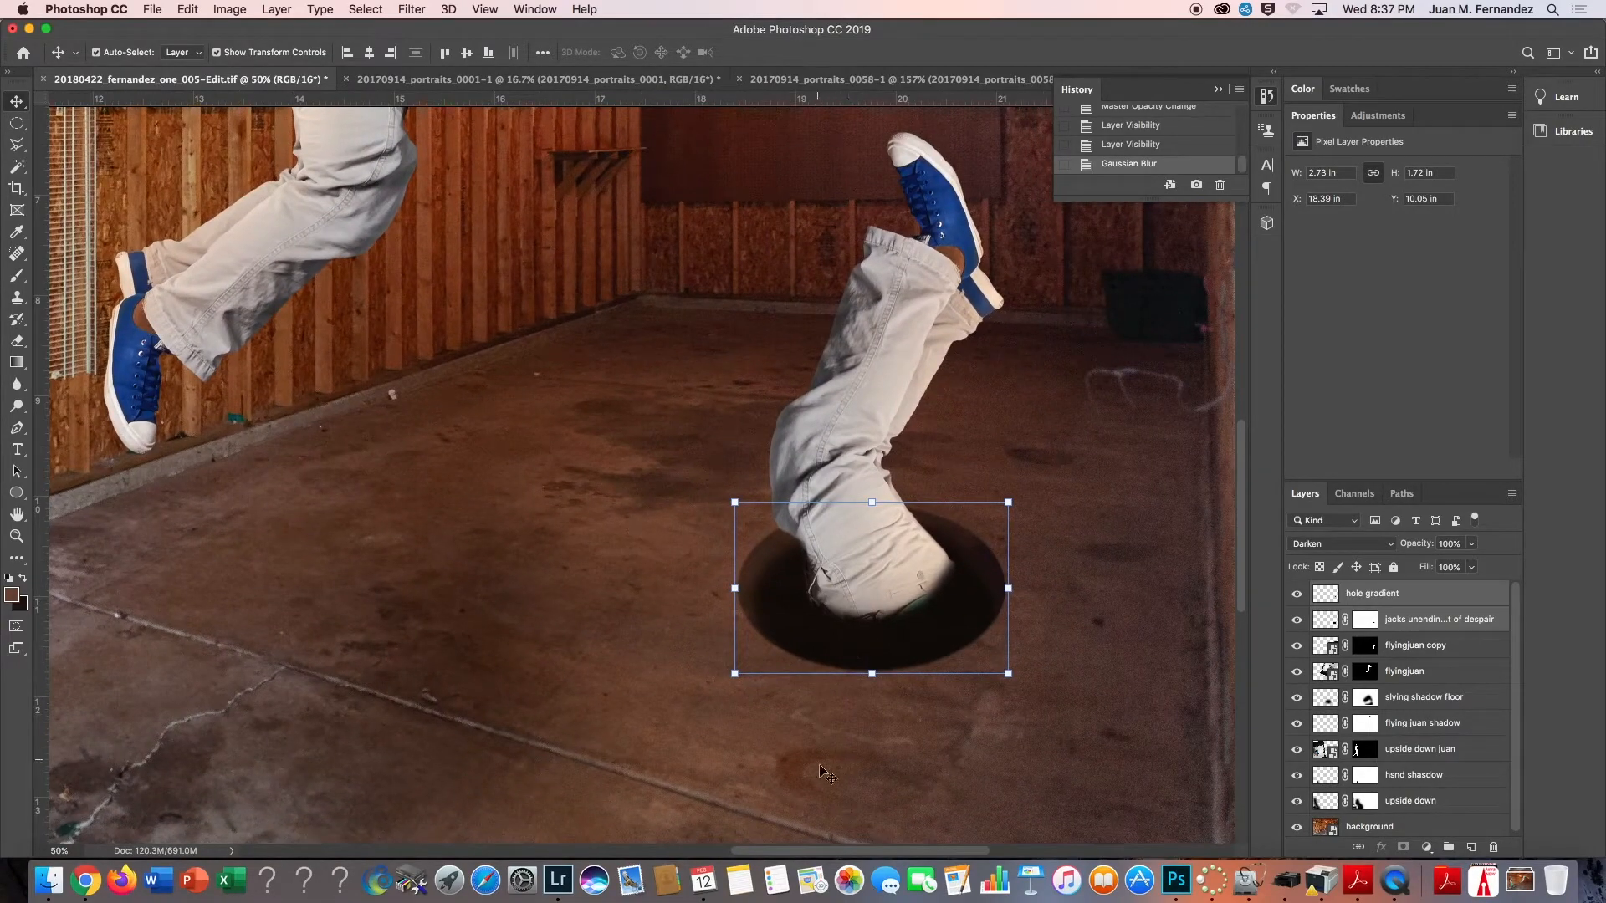
{"action": "left_click", "coordinate": [873, 504]}
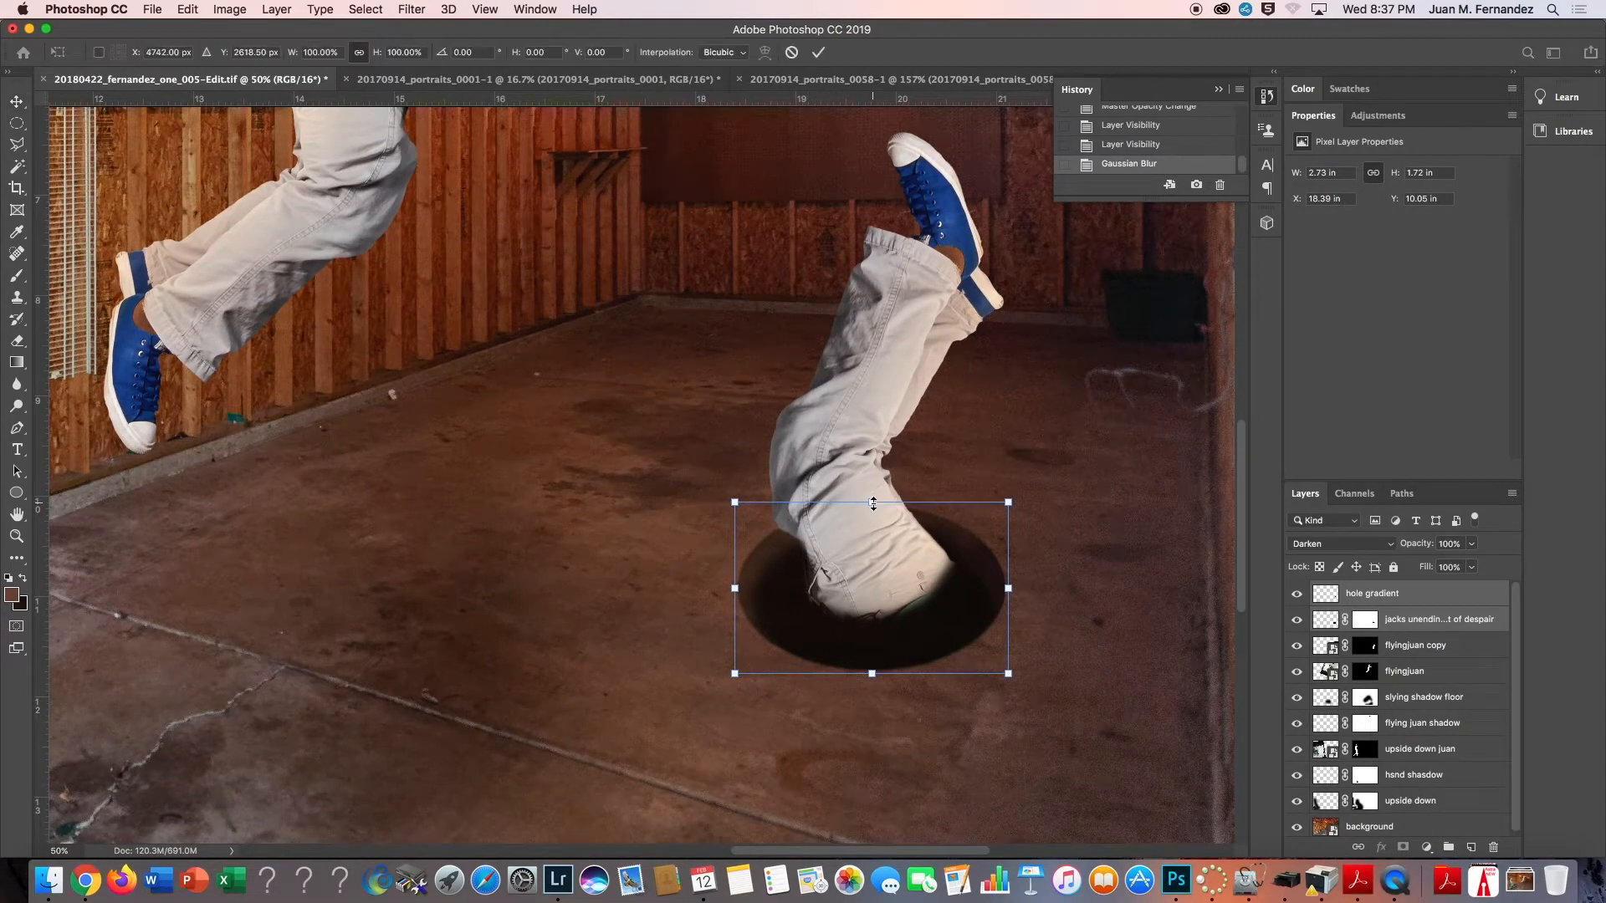
{"action": "right_click", "coordinate": [853, 547]}
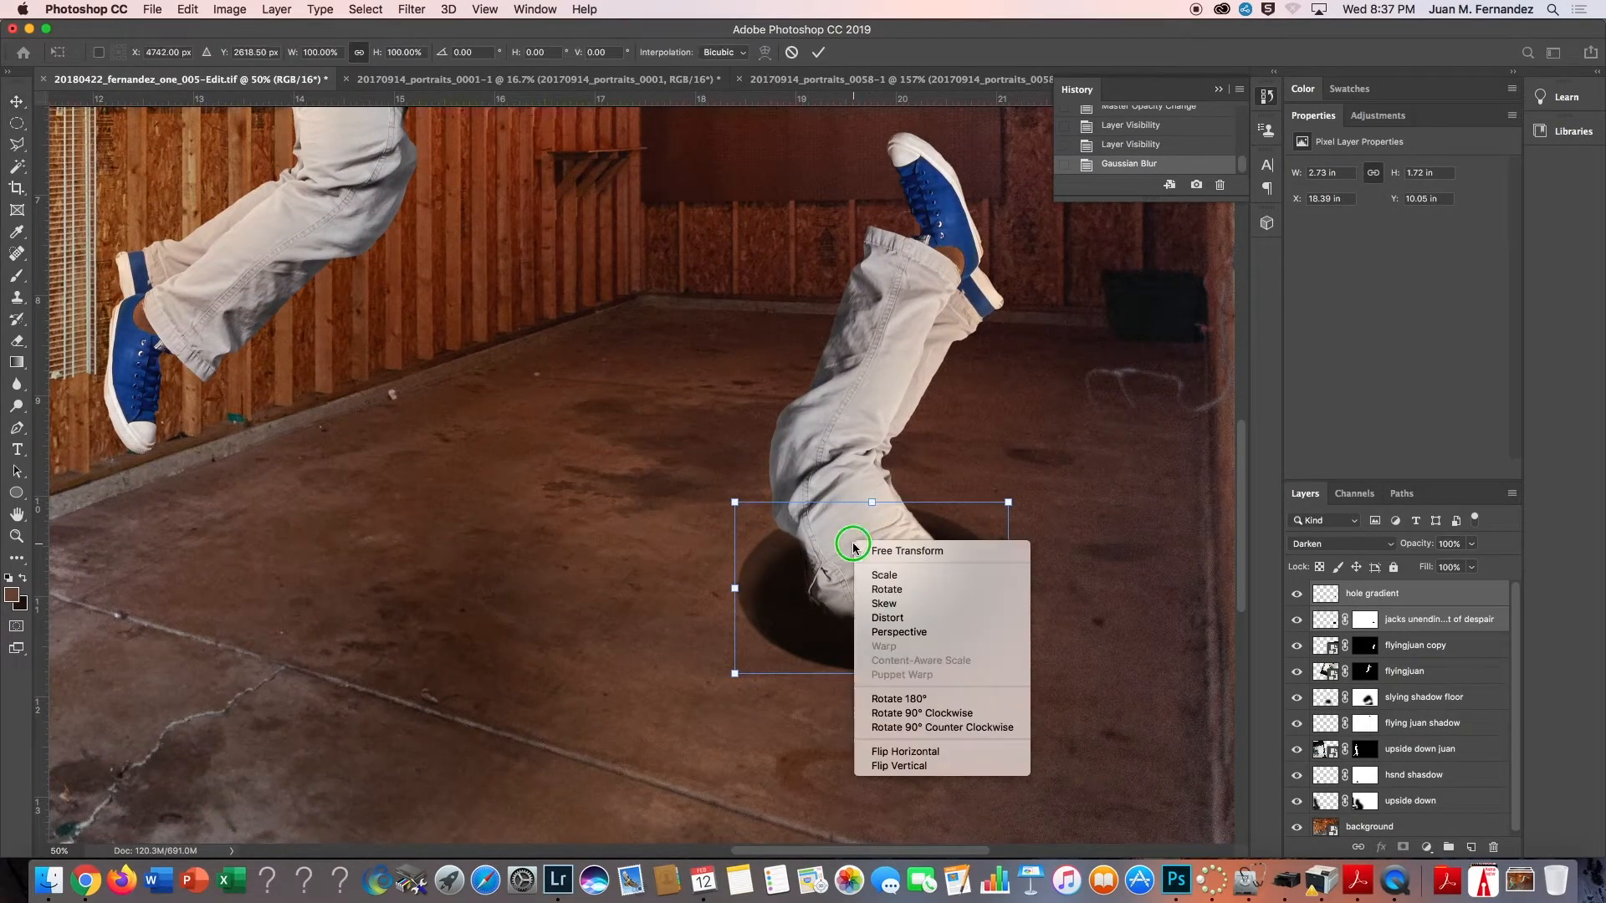
{"action": "left_click", "coordinate": [887, 617]}
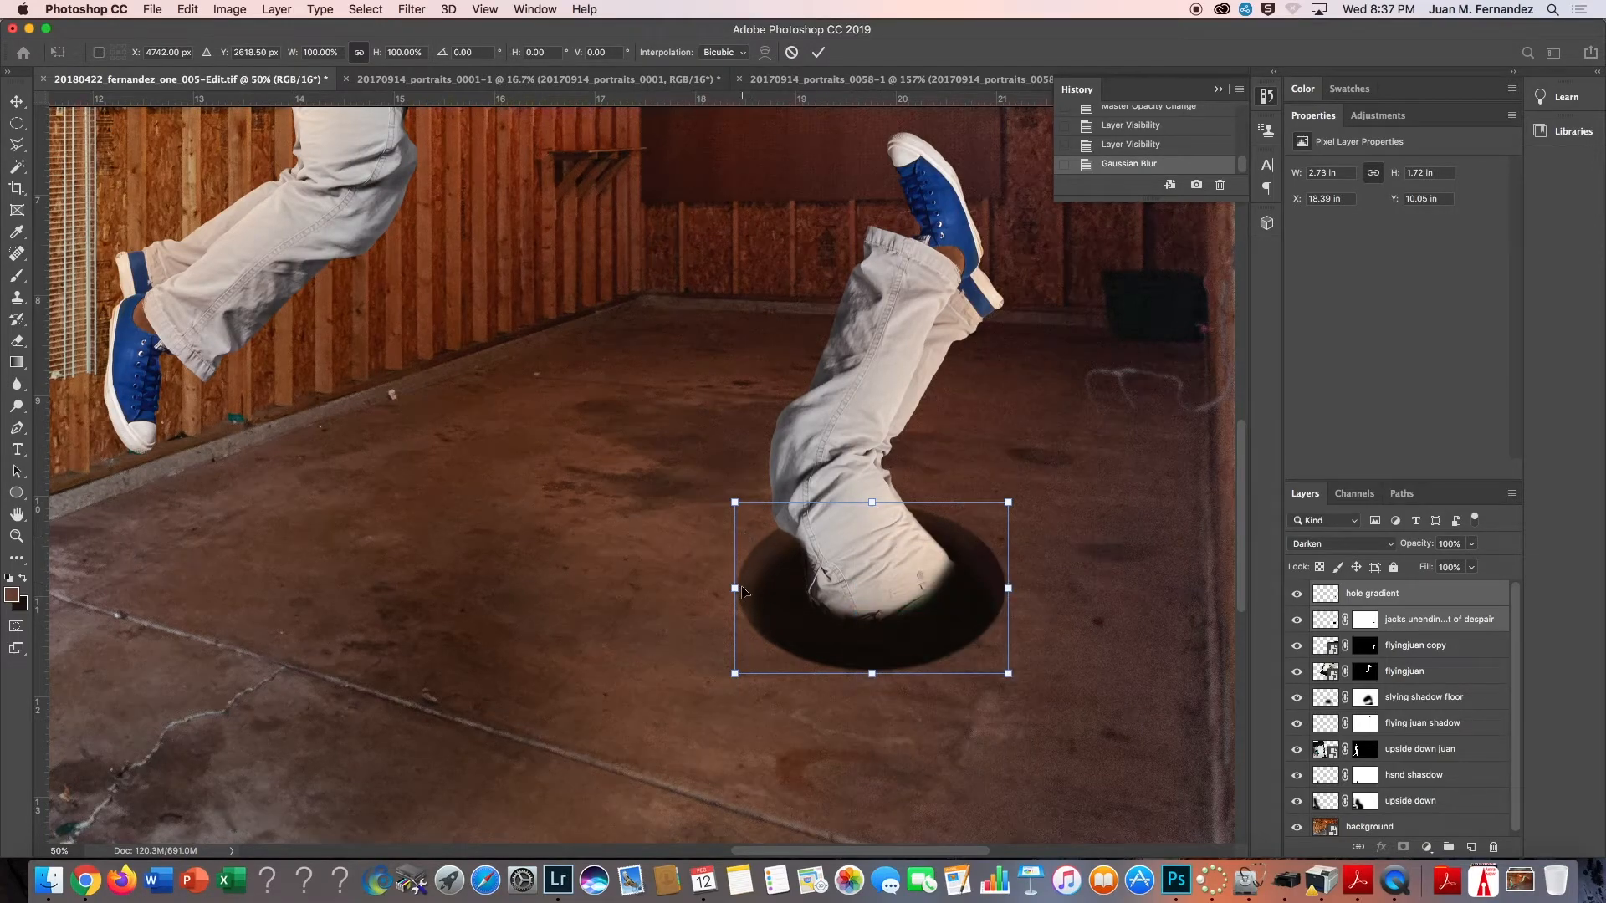
{"action": "left_click_drag", "start_coordinate": [736, 591], "coordinate": [756, 590]}
{"action": "left_click_drag", "start_coordinate": [1008, 588], "coordinate": [987, 562]}
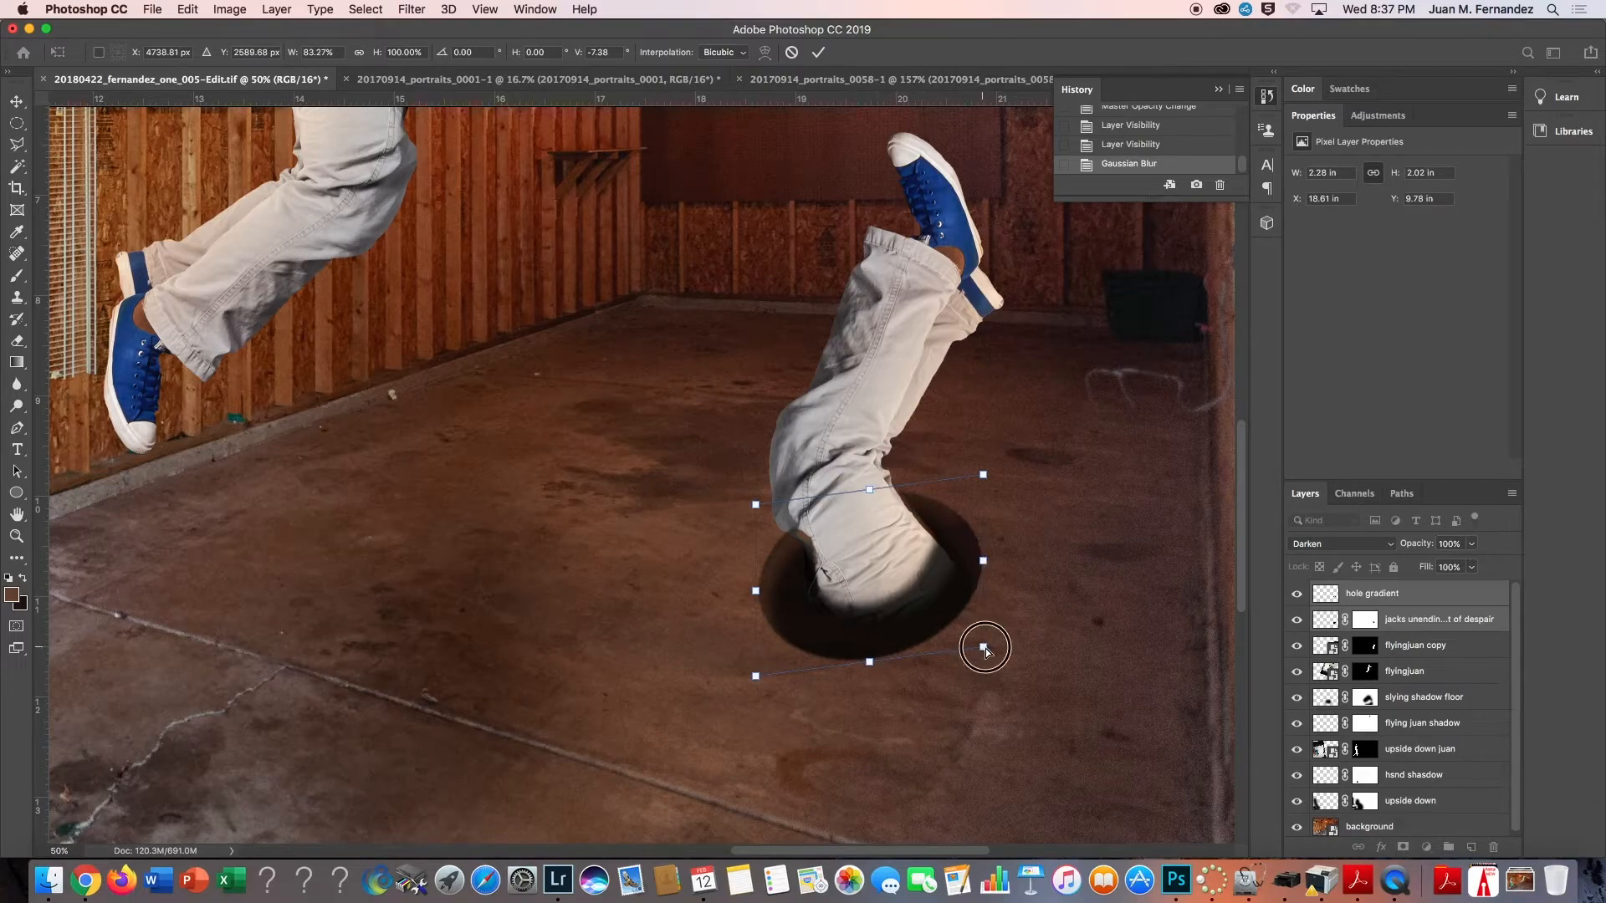
Stretch the distorted hole's corners outward to about 106% width and 142% height, shift it slightly down and right, and apply the transform.
{"action": "left_click_drag", "start_coordinate": [985, 647], "coordinate": [996, 651]}
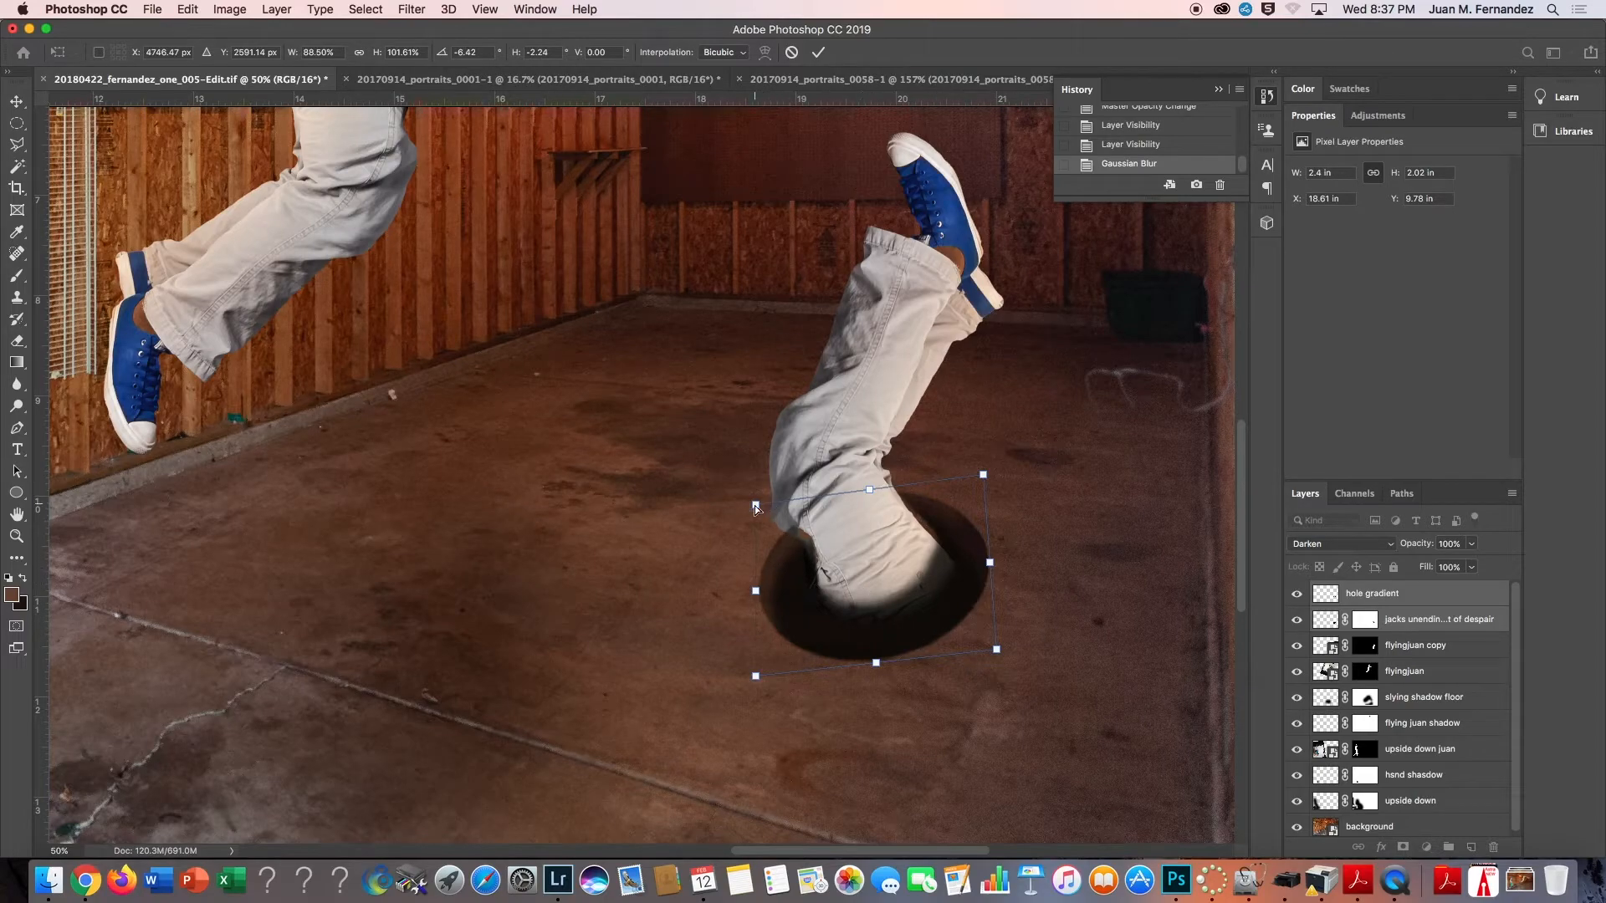
{"action": "left_click_drag", "start_coordinate": [754, 505], "coordinate": [734, 506]}
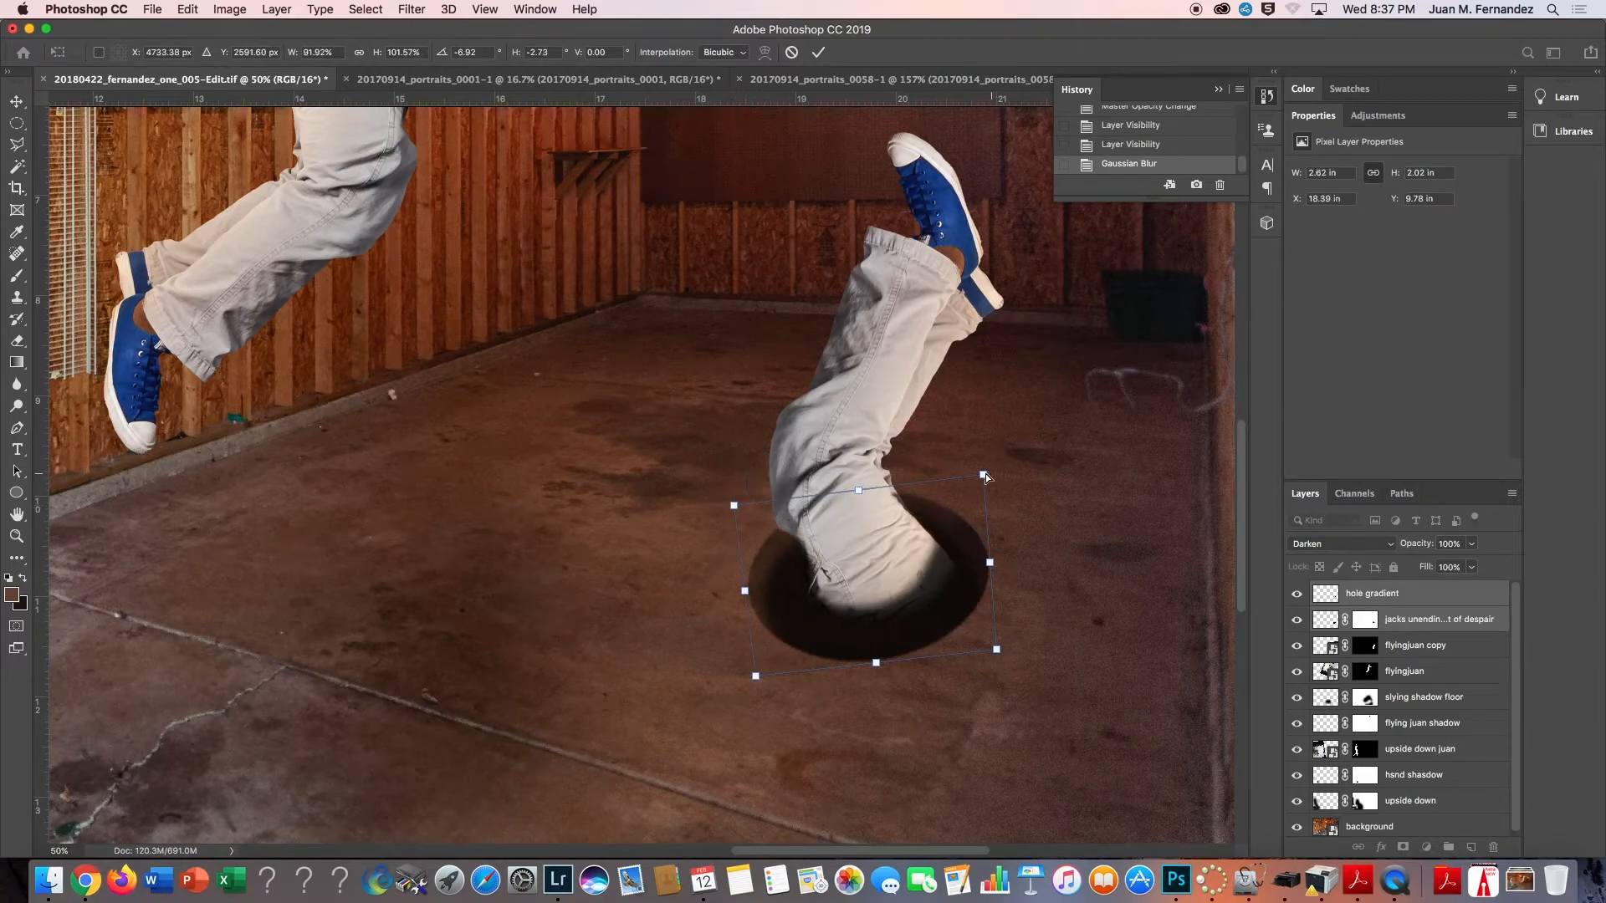
{"action": "left_click_drag", "start_coordinate": [985, 476], "coordinate": [1012, 418]}
{"action": "left_click_drag", "start_coordinate": [996, 650], "coordinate": [1017, 673]}
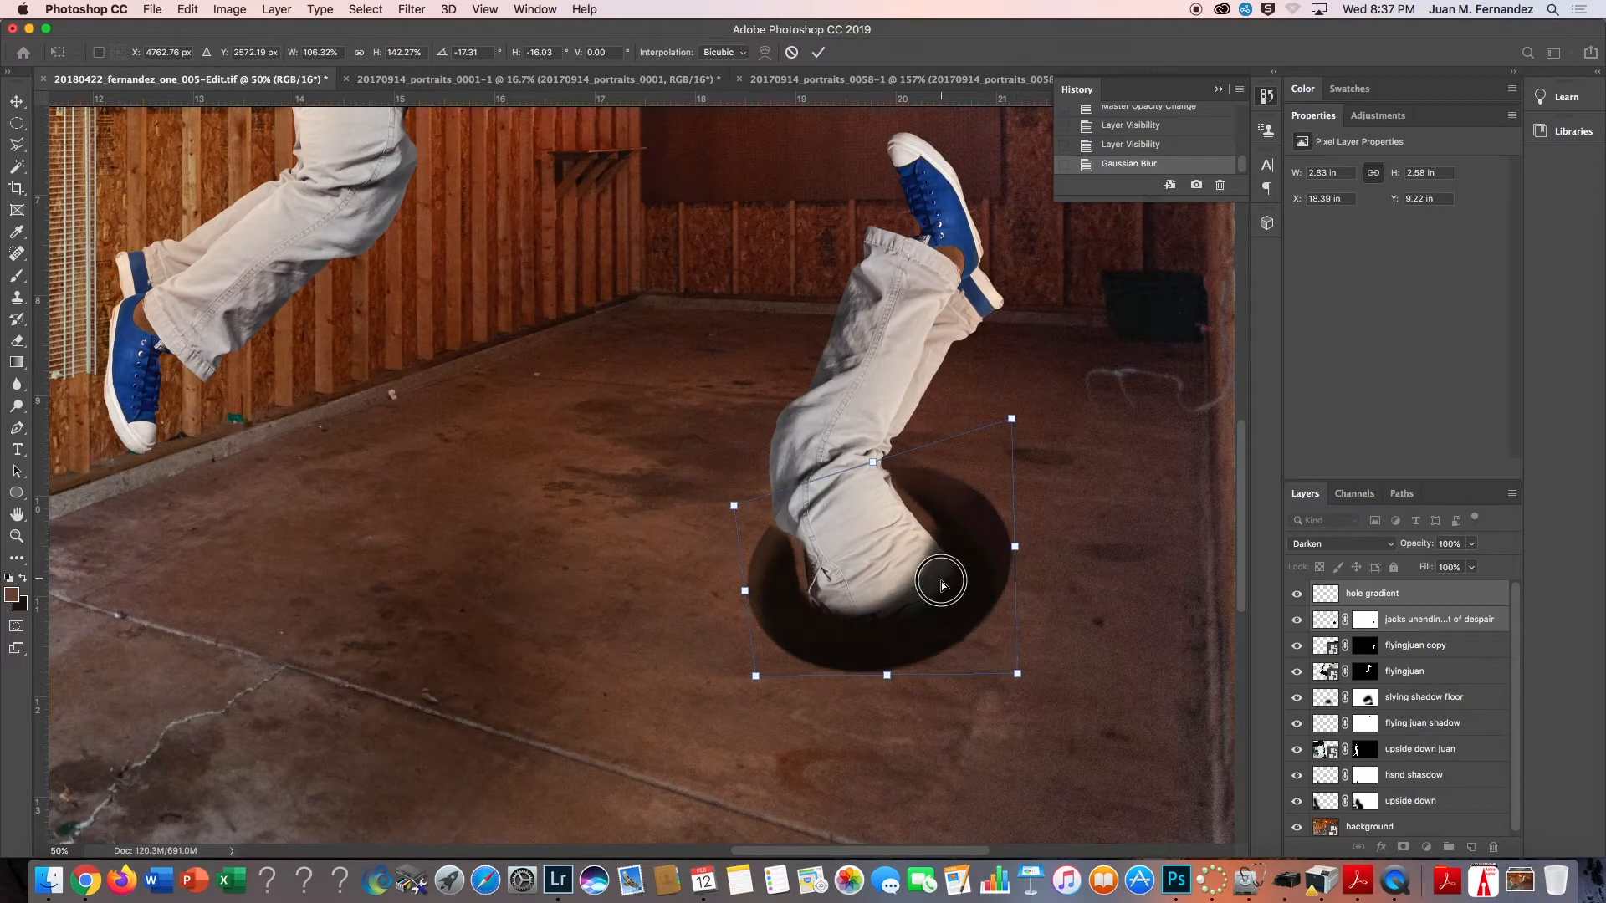
{"action": "left_click_drag", "start_coordinate": [941, 582], "coordinate": [945, 596]}
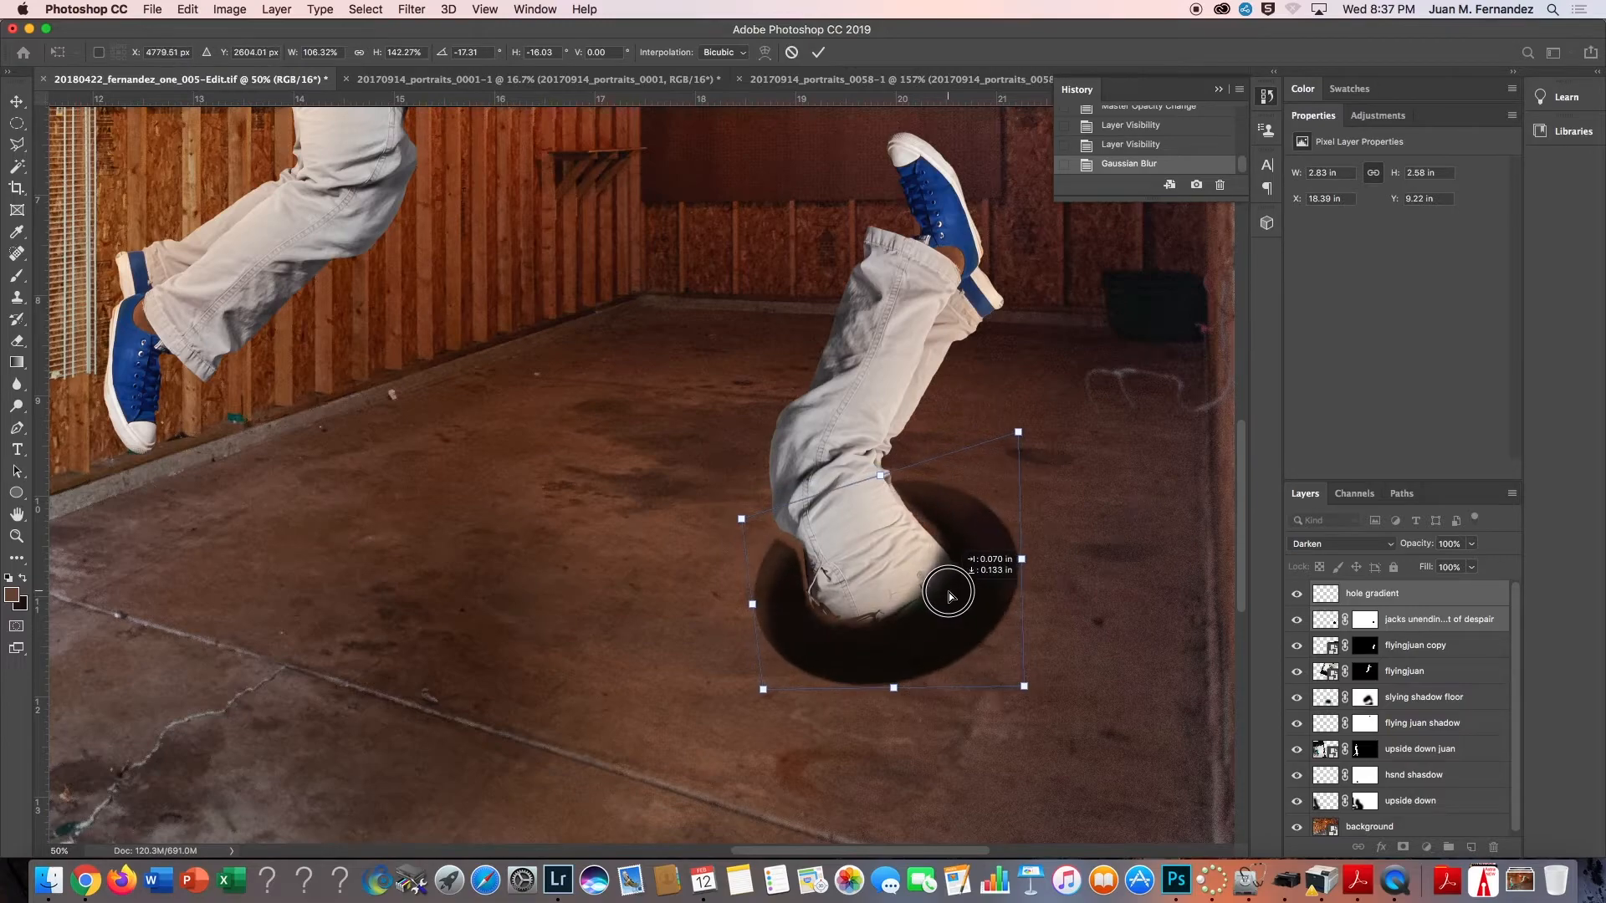
{"action": "left_click_drag", "start_coordinate": [949, 595], "coordinate": [952, 594]}
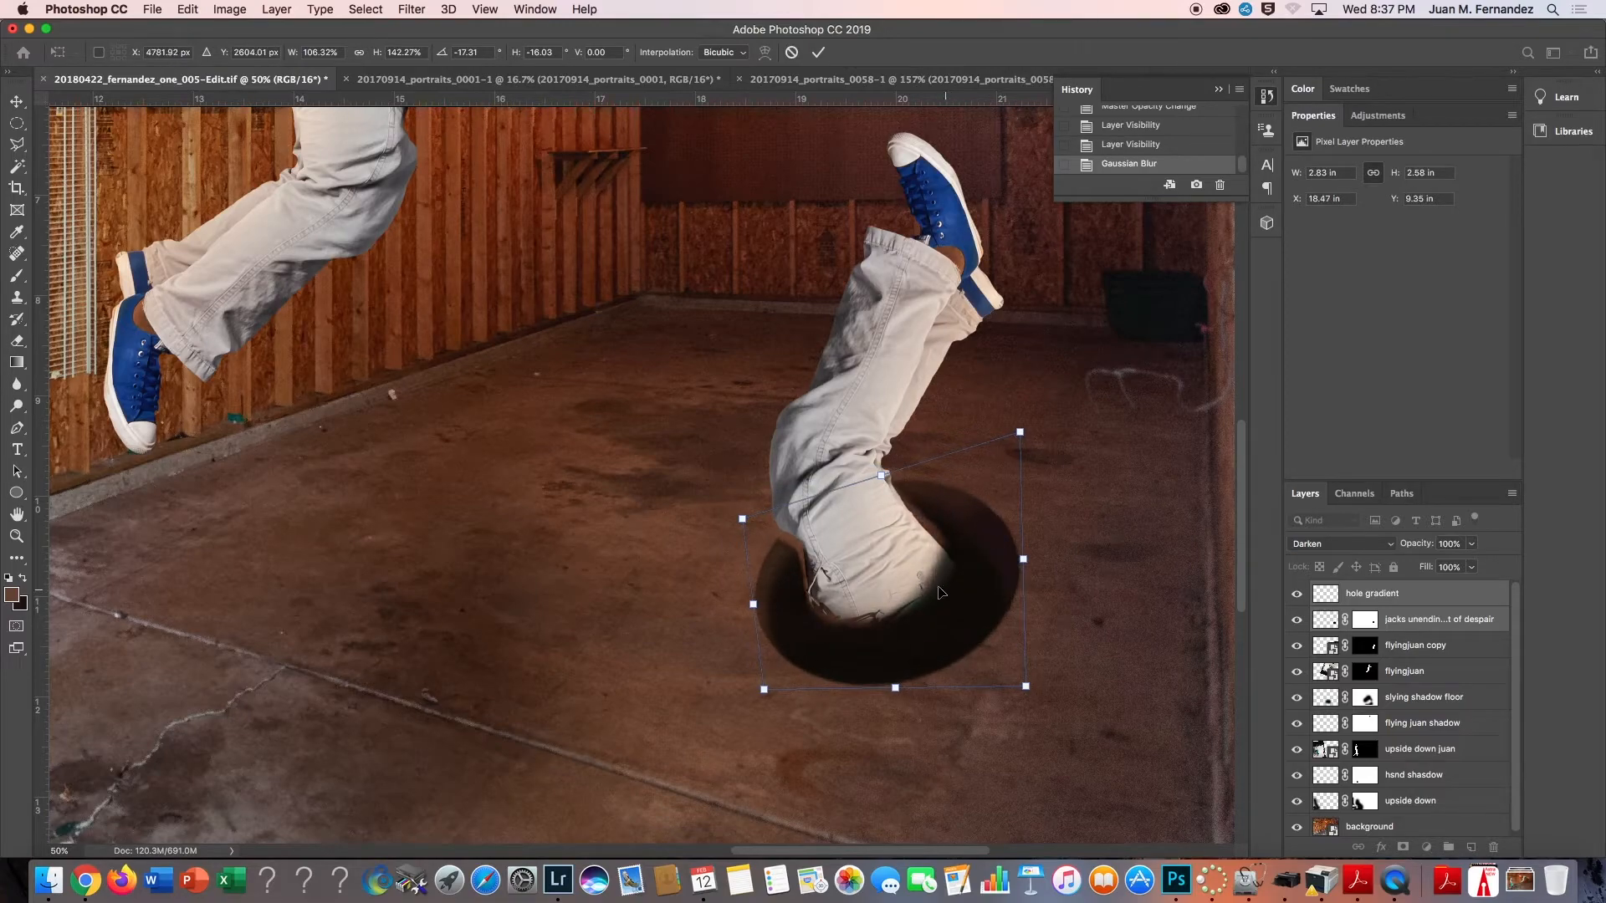
{"action": "left_click_drag", "start_coordinate": [839, 580], "coordinate": [841, 581]}
{"action": "key", "text": "Return"}
Check the reshaped hole against the whole composite, and reselect the pit and hole gradient layers together.
{"action": "left_click", "coordinate": [840, 579]}
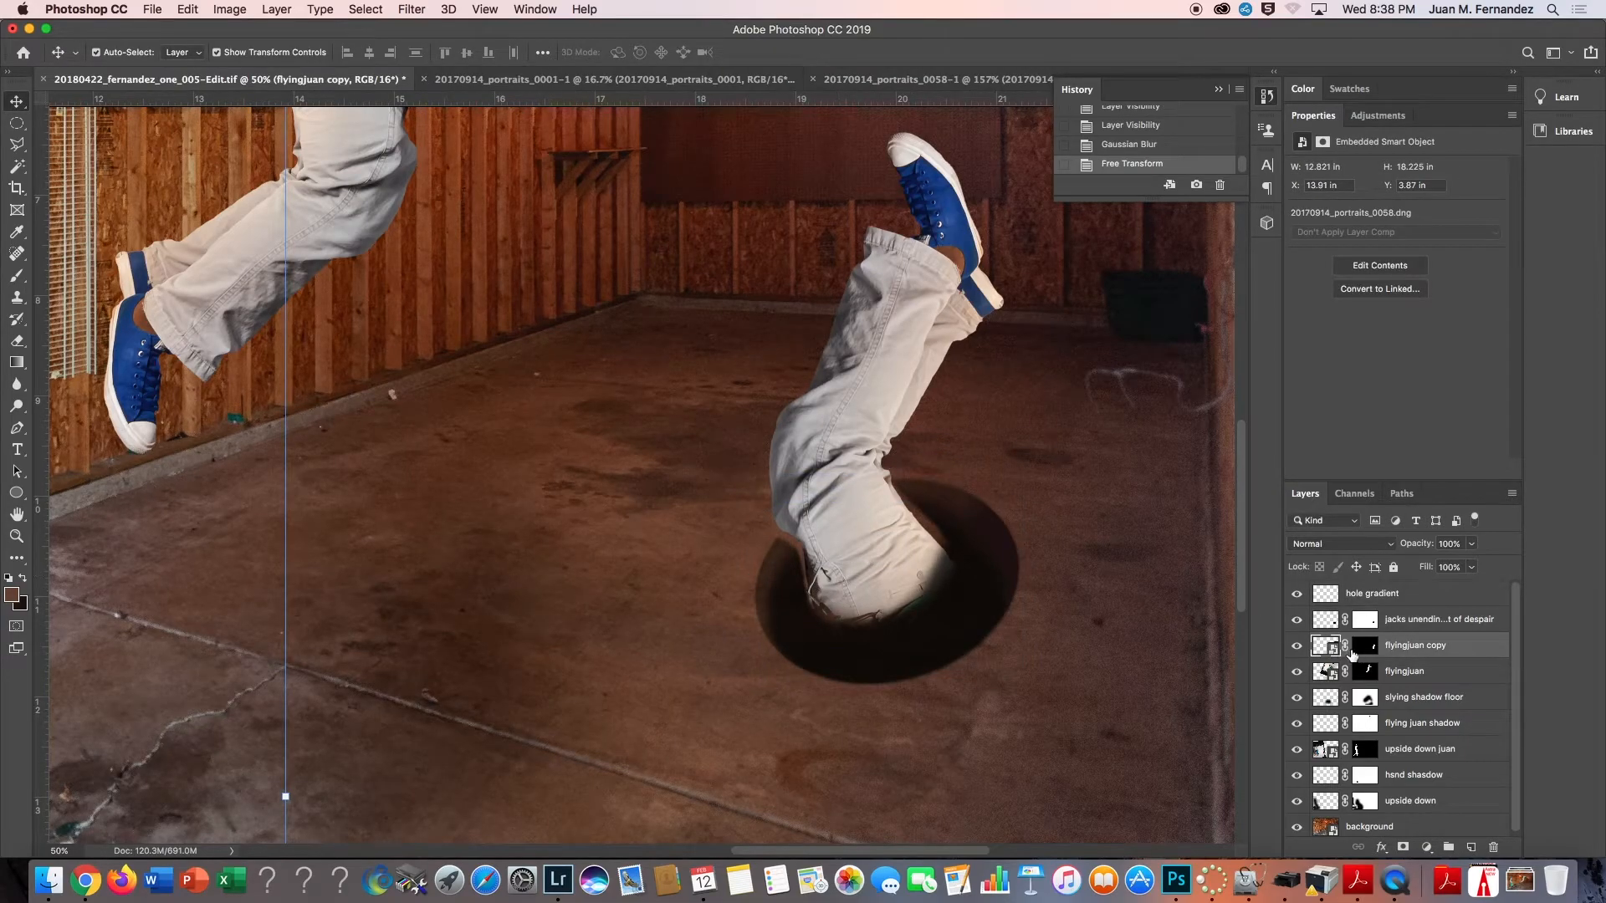
{"action": "scroll", "coordinate": [993, 610], "scroll_direction": "down", "scroll_amount": 10}
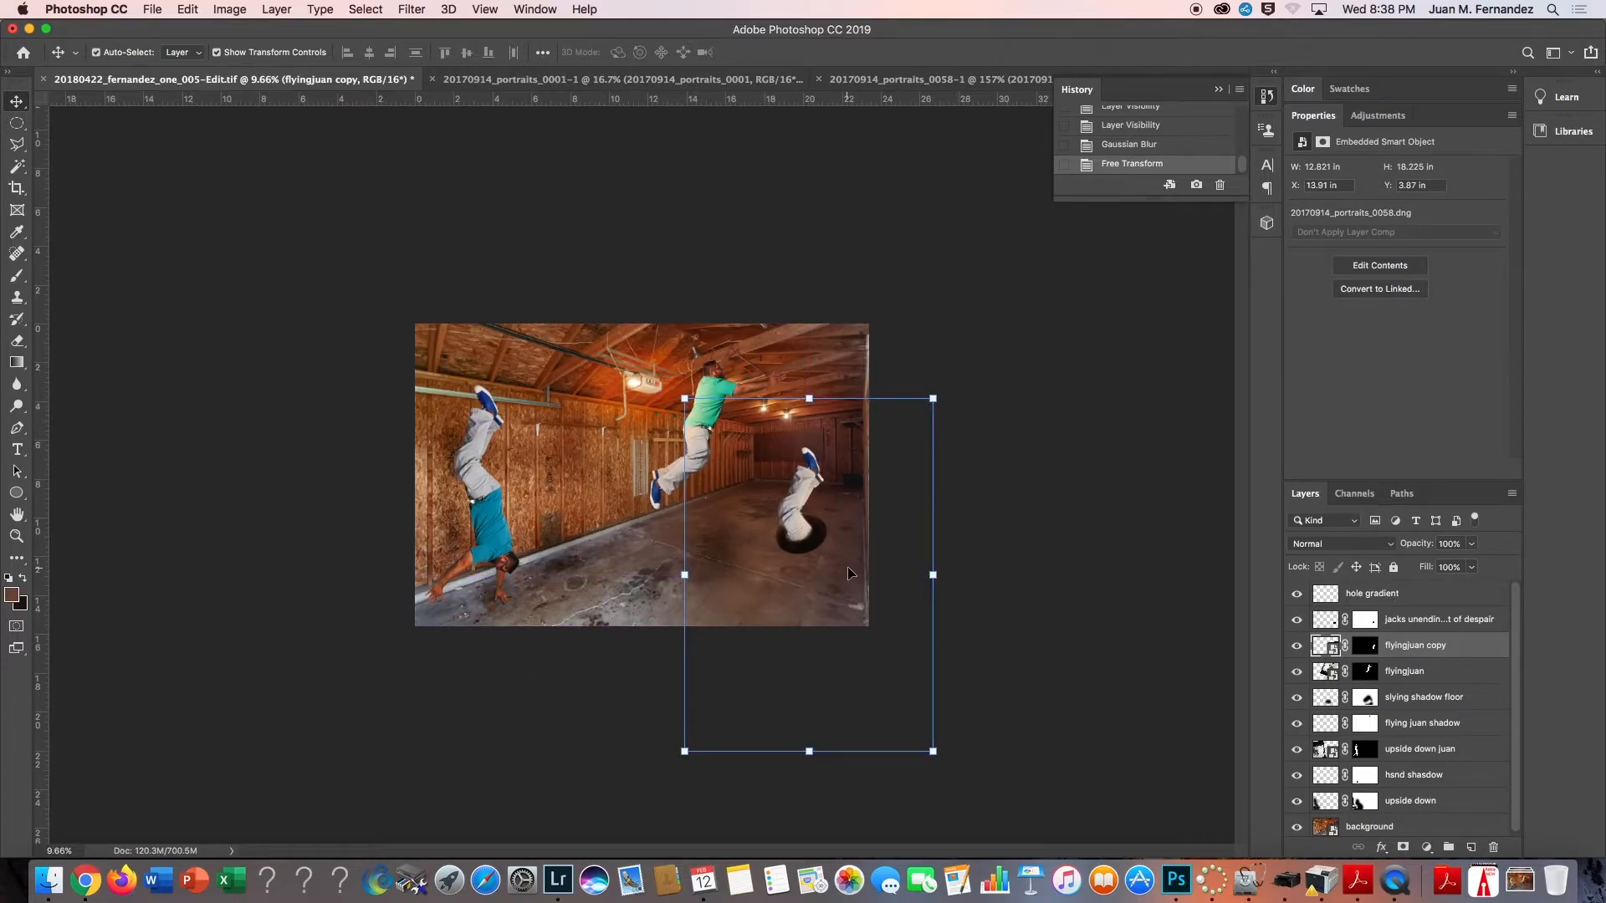
{"action": "scroll", "coordinate": [848, 573], "scroll_direction": "up", "scroll_amount": 10}
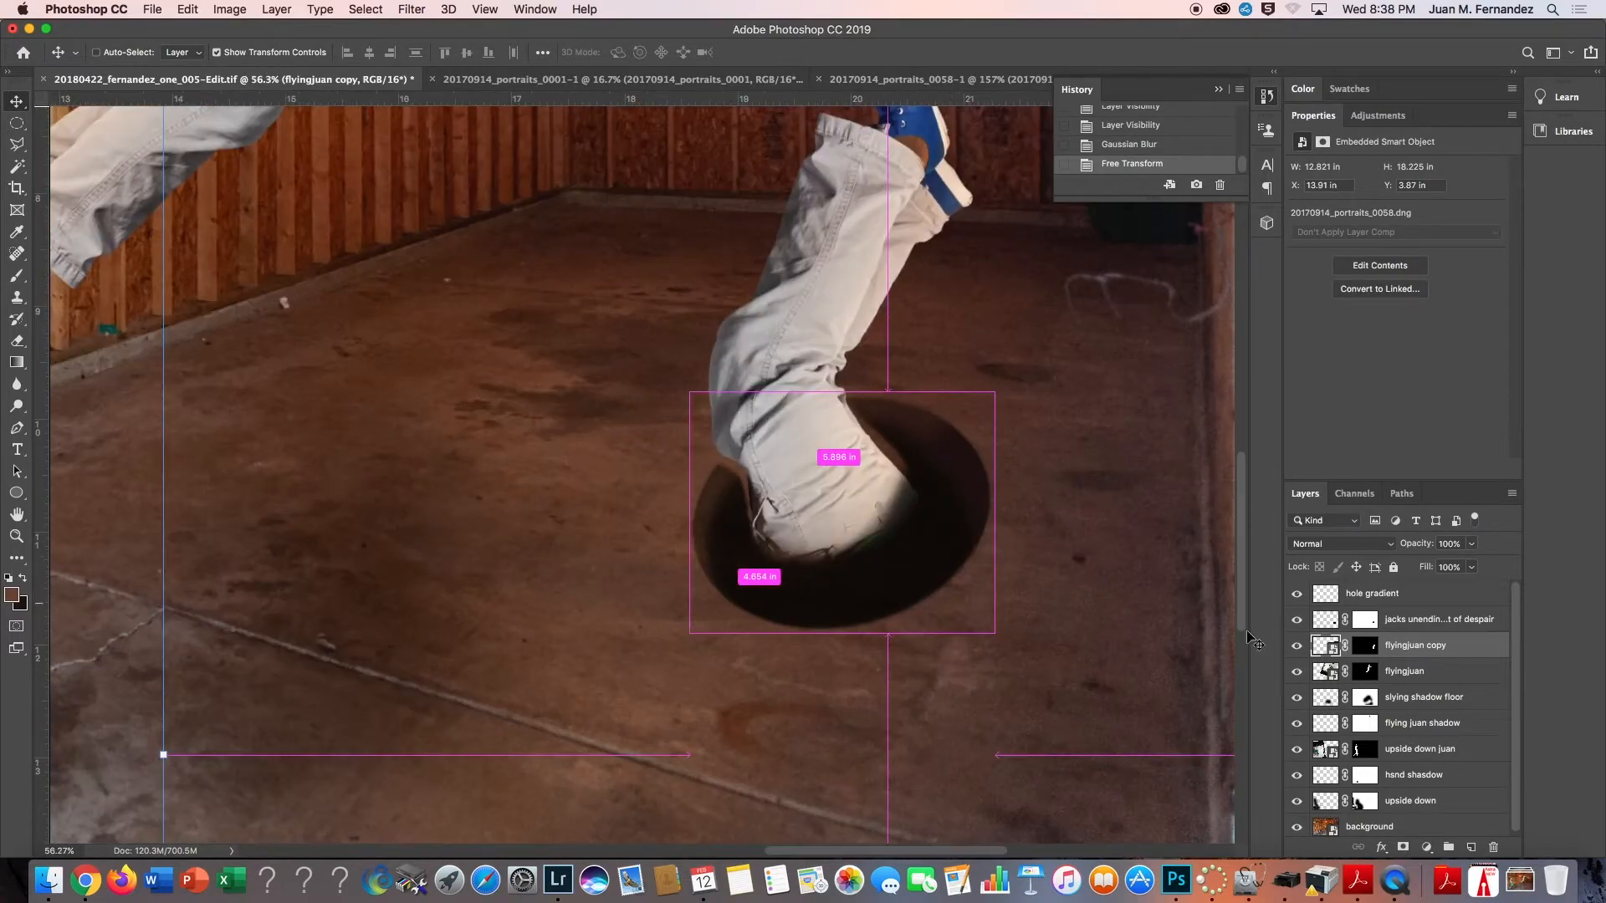
{"action": "left_click", "coordinate": [1372, 619]}
{"action": "left_click", "coordinate": [1360, 589], "text": "super"}
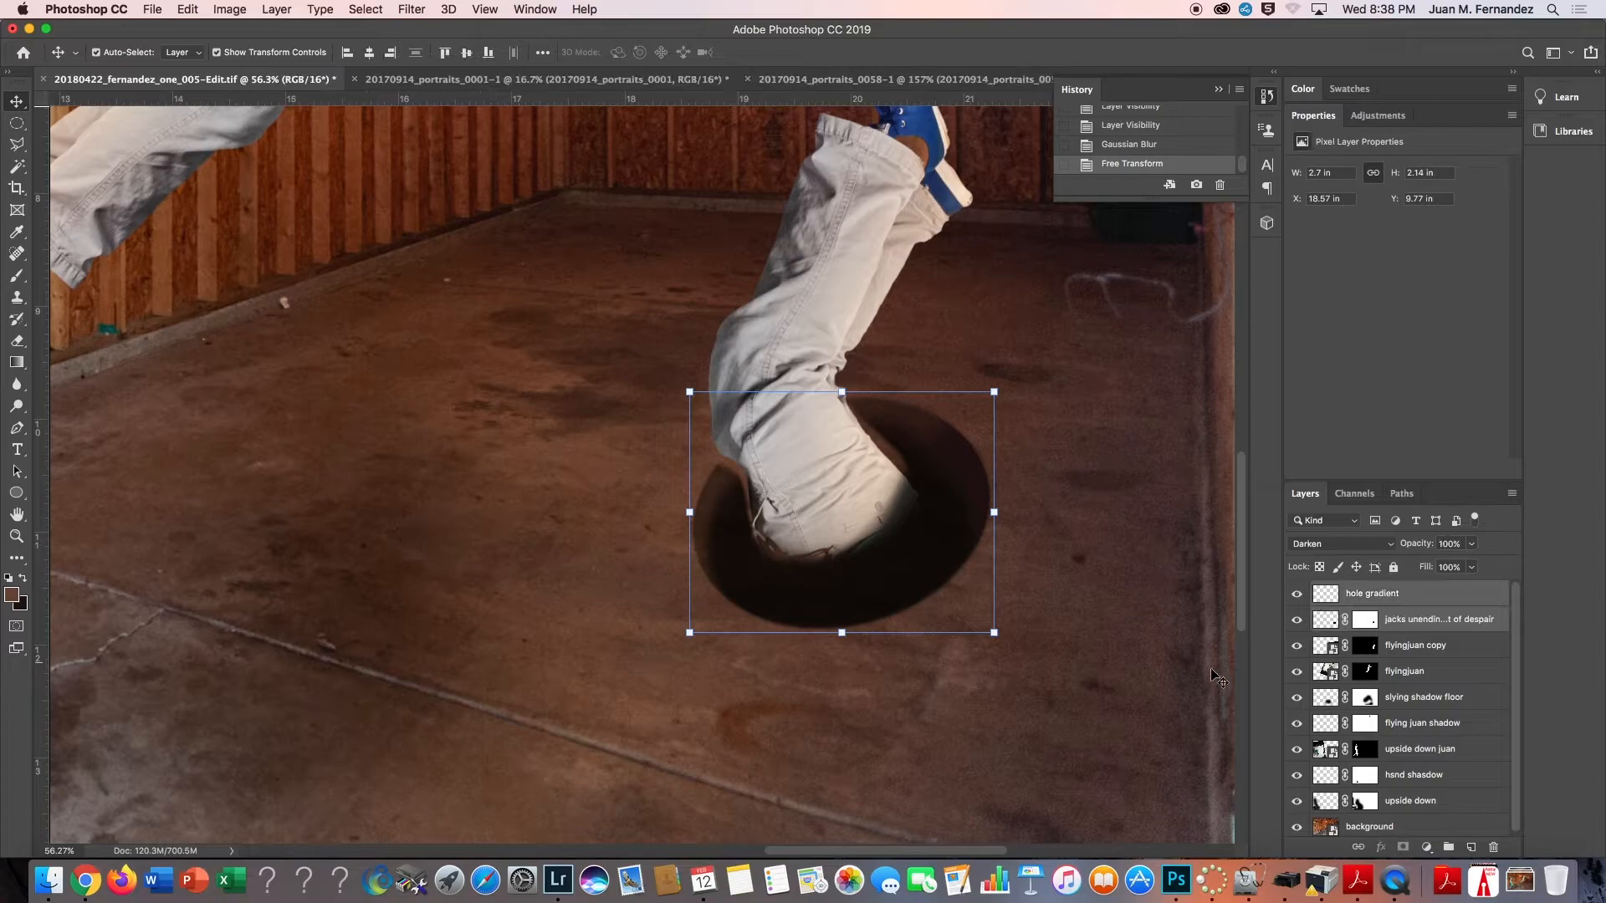
Switch to the LanSchool Teacher Console.
{"action": "left_click", "coordinate": [1212, 881]}
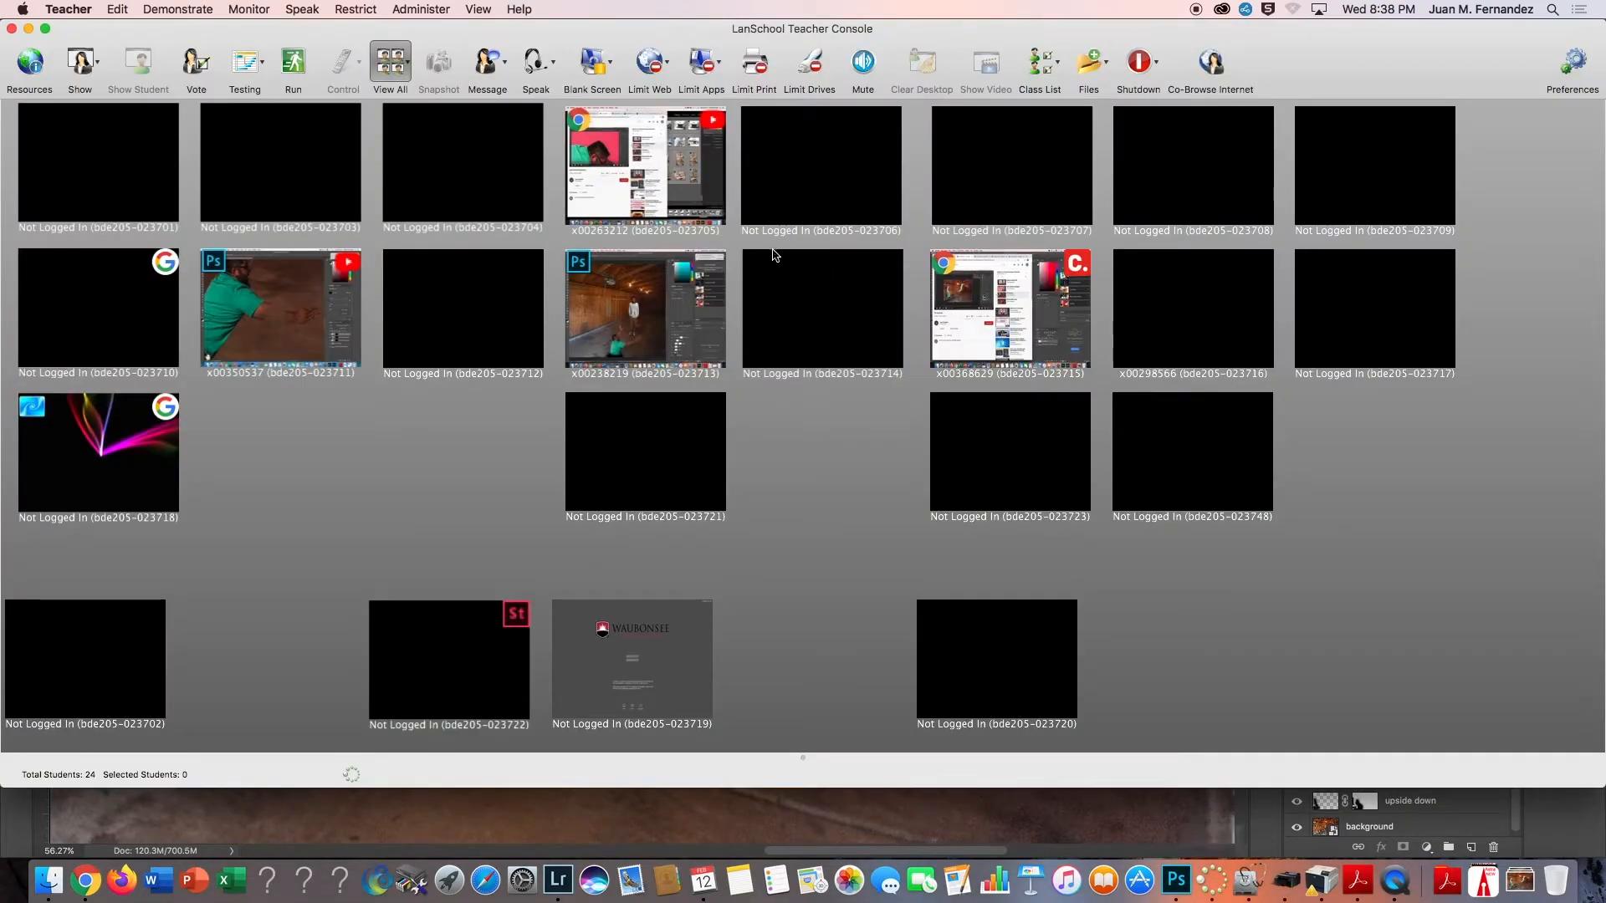
Inspect the garage composite on the student's remote screen, close the remote view, and switch back to Photoshop.
{"action": "double_click", "coordinate": [657, 298]}
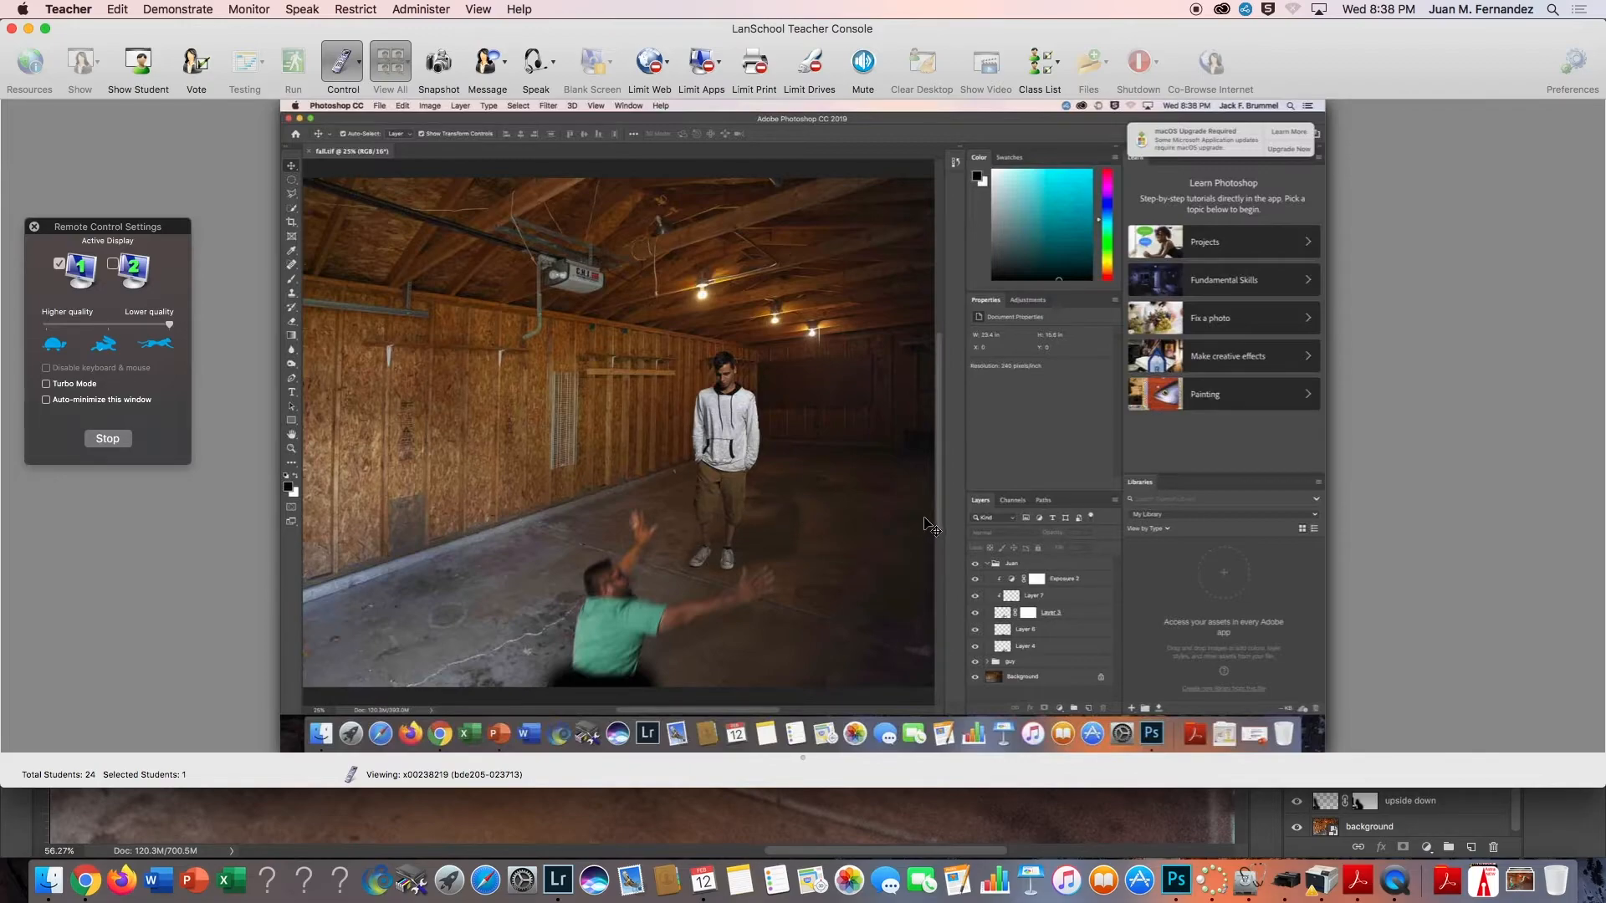
{"action": "scroll", "coordinate": [928, 529], "scroll_direction": "down", "scroll_amount": 5}
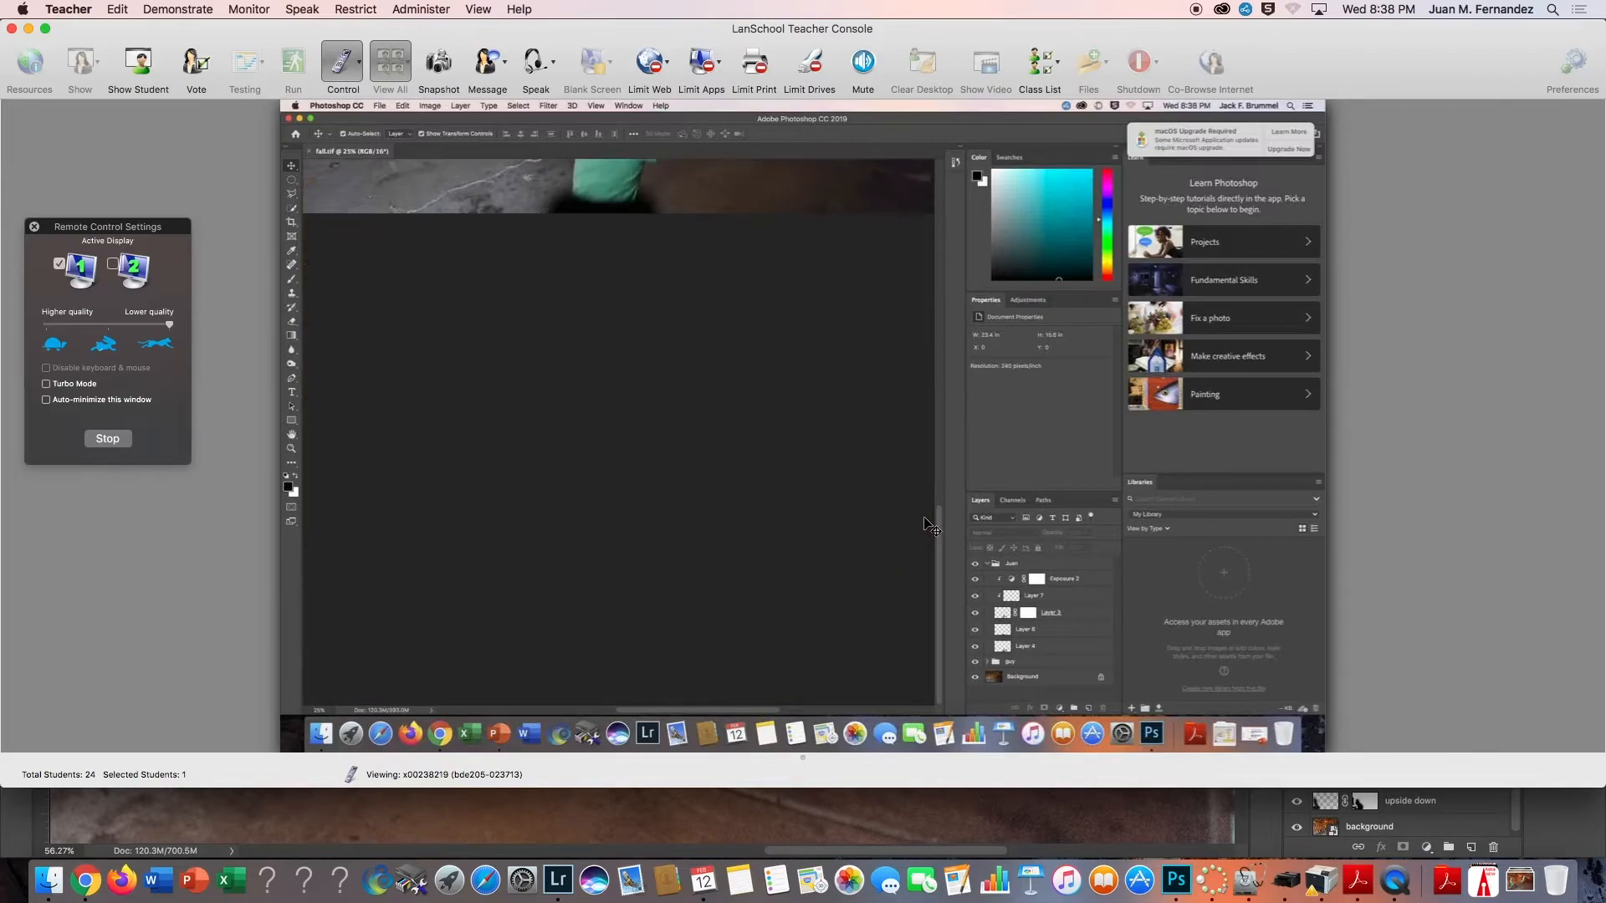
{"action": "scroll", "coordinate": [928, 528], "scroll_direction": "up", "scroll_amount": 10}
{"action": "scroll", "coordinate": [928, 528], "scroll_direction": "down", "scroll_amount": 6}
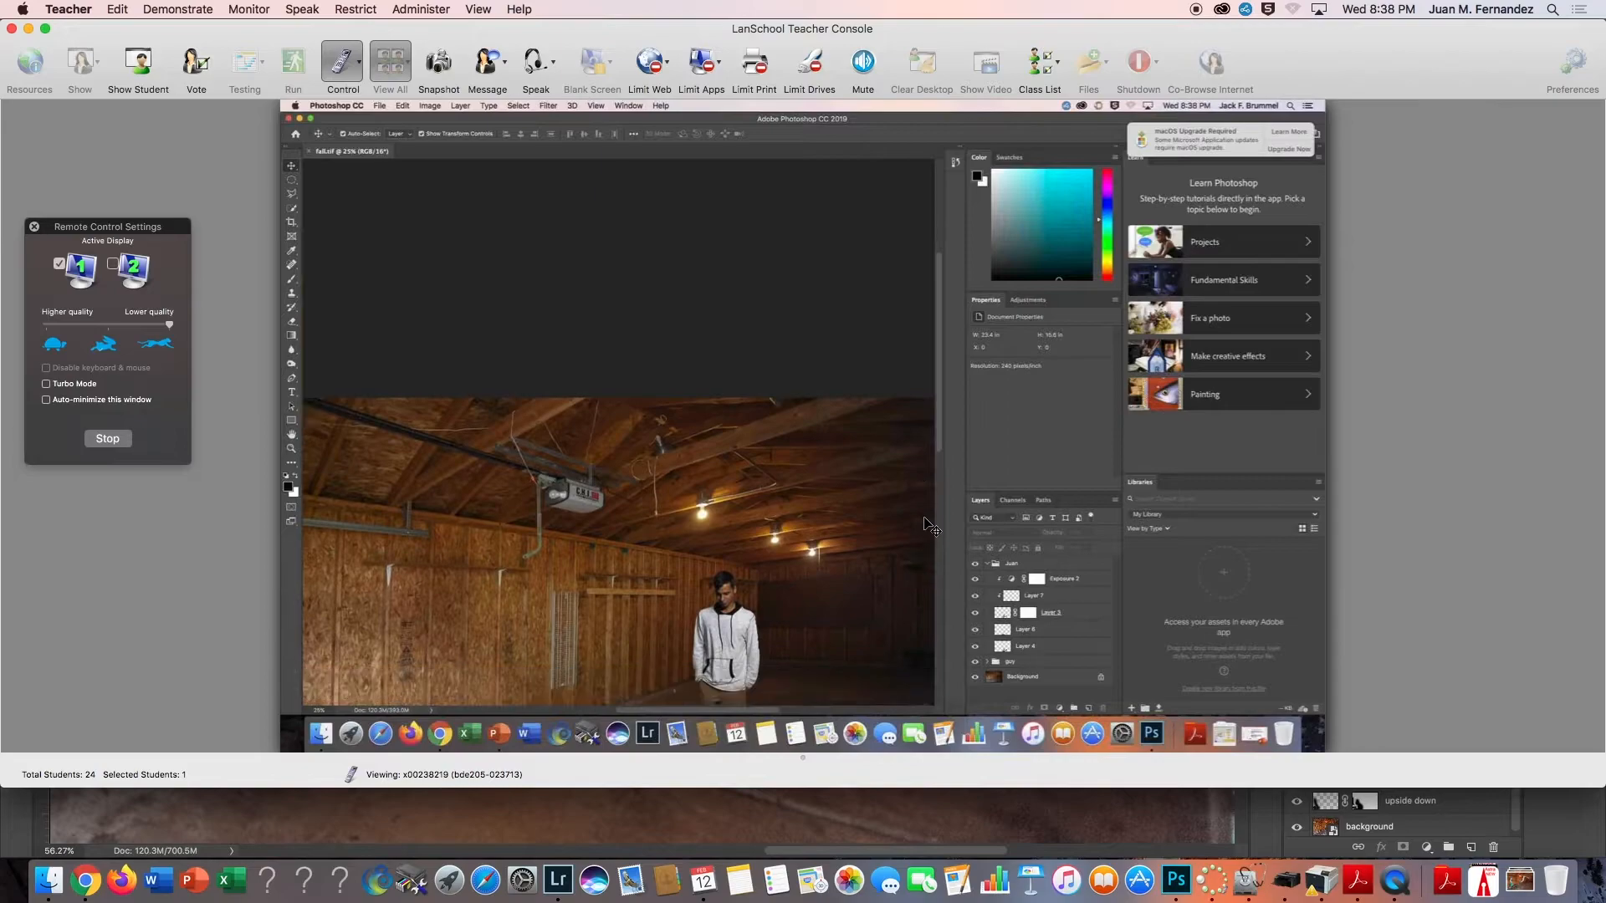
{"action": "scroll", "coordinate": [929, 528], "scroll_direction": "up", "scroll_amount": 2}
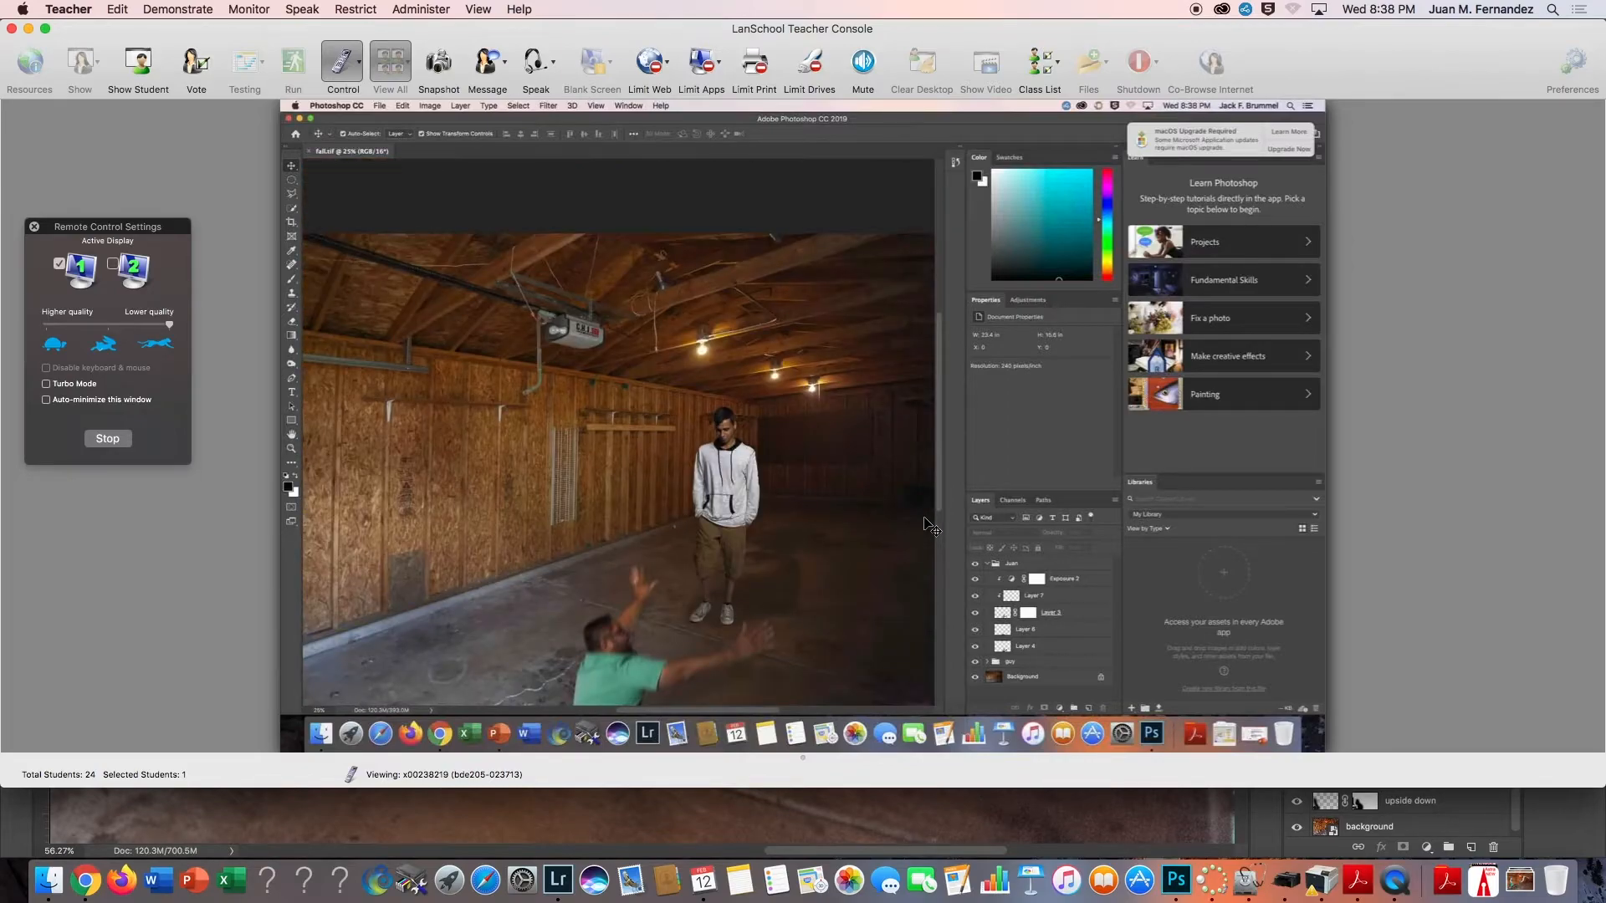
{"action": "scroll", "coordinate": [927, 524], "scroll_direction": "up", "scroll_amount": 1}
{"action": "scroll", "coordinate": [927, 524], "scroll_direction": "down", "scroll_amount": 3}
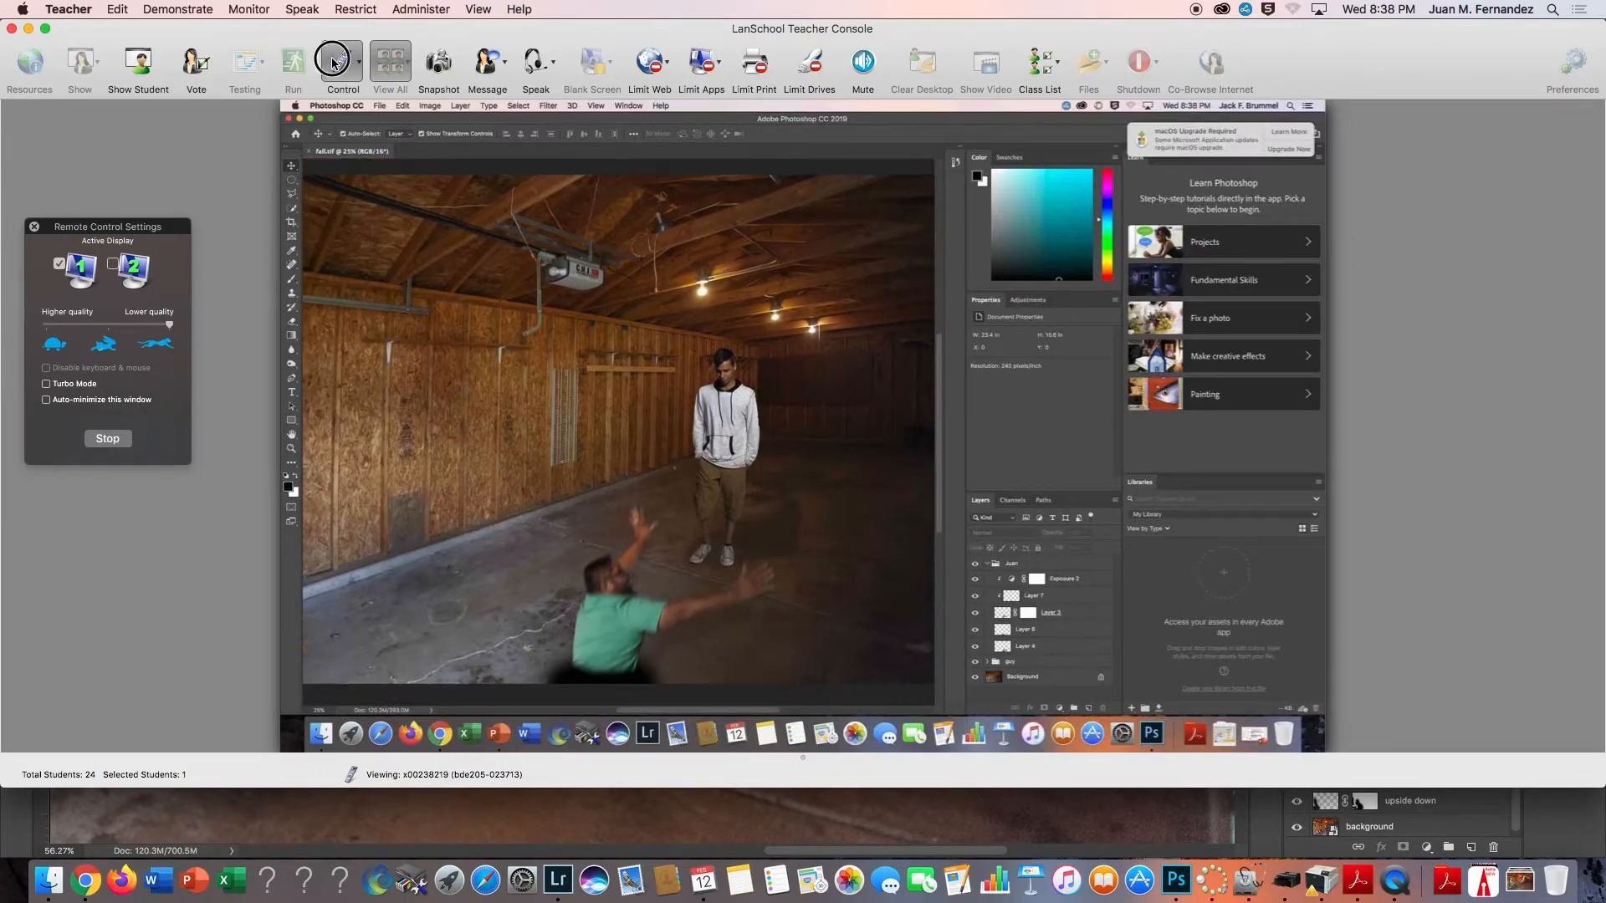
{"action": "key", "text": "Escape"}
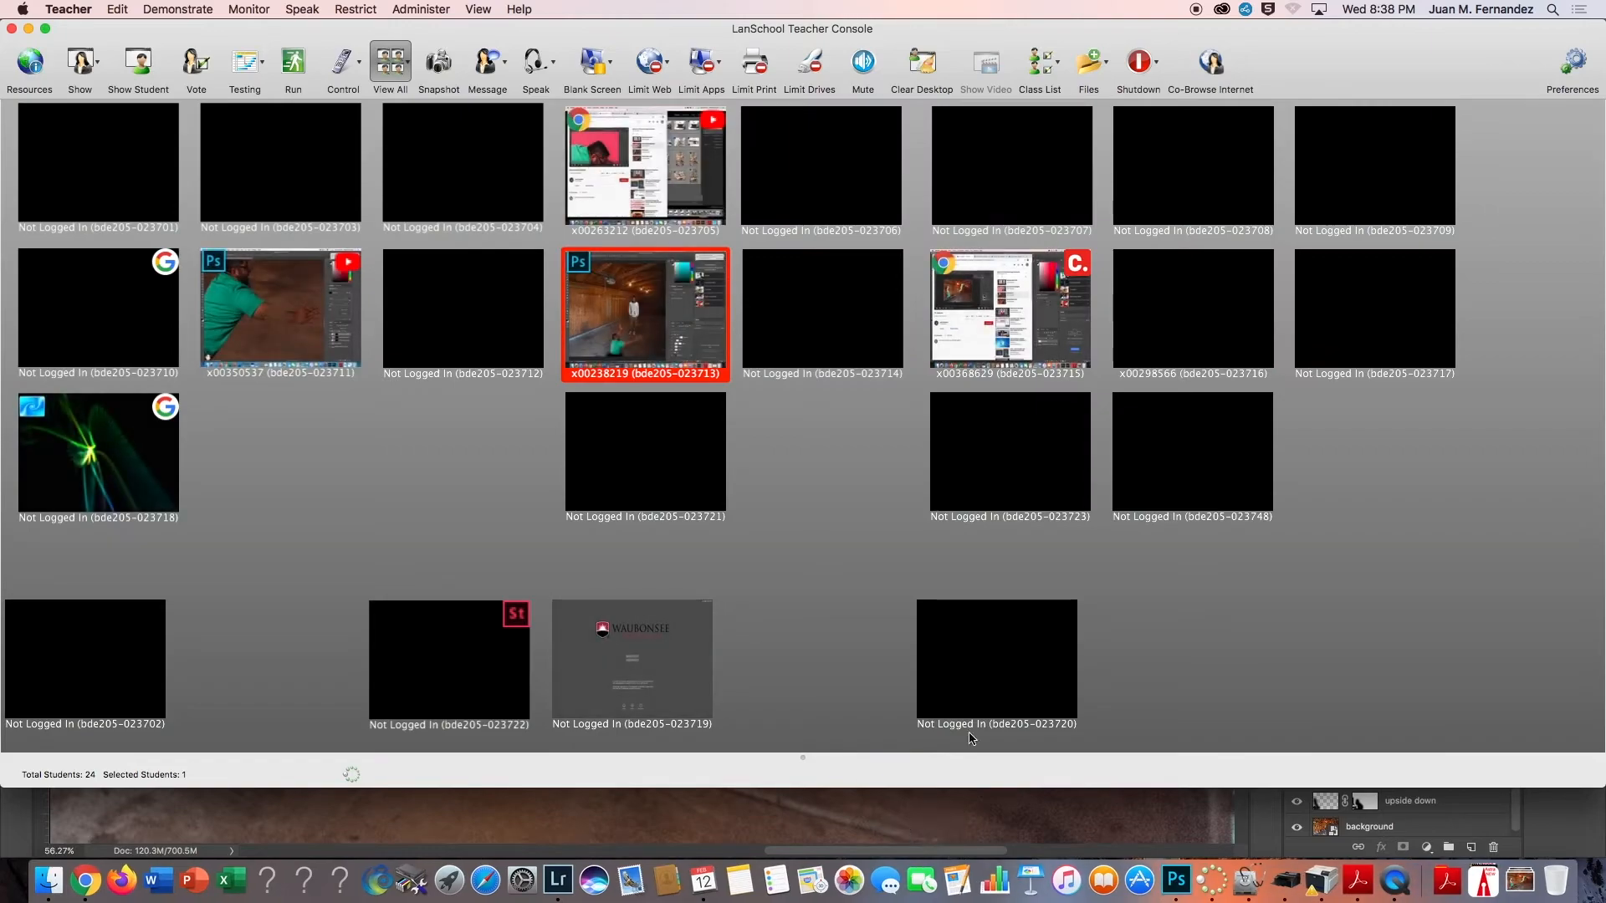
{"action": "left_click", "coordinate": [962, 825]}
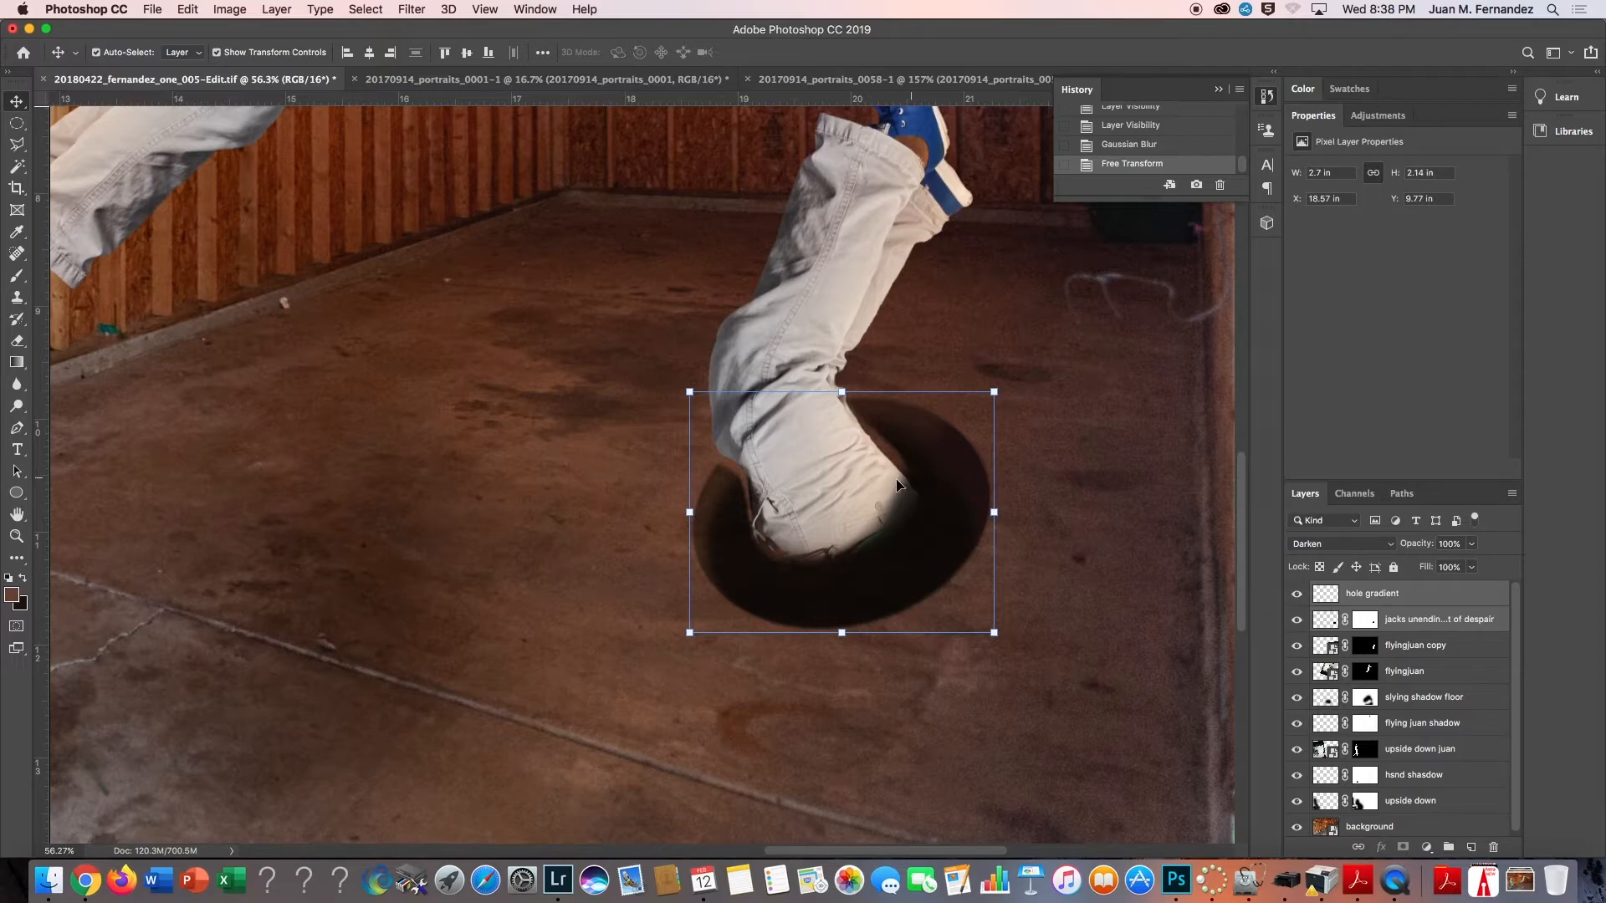
Paint white and black on the pit layer's mask around the waist to soften where the body enters the hole.
{"action": "left_click", "coordinate": [1367, 620]}
{"action": "key", "text": "b"}
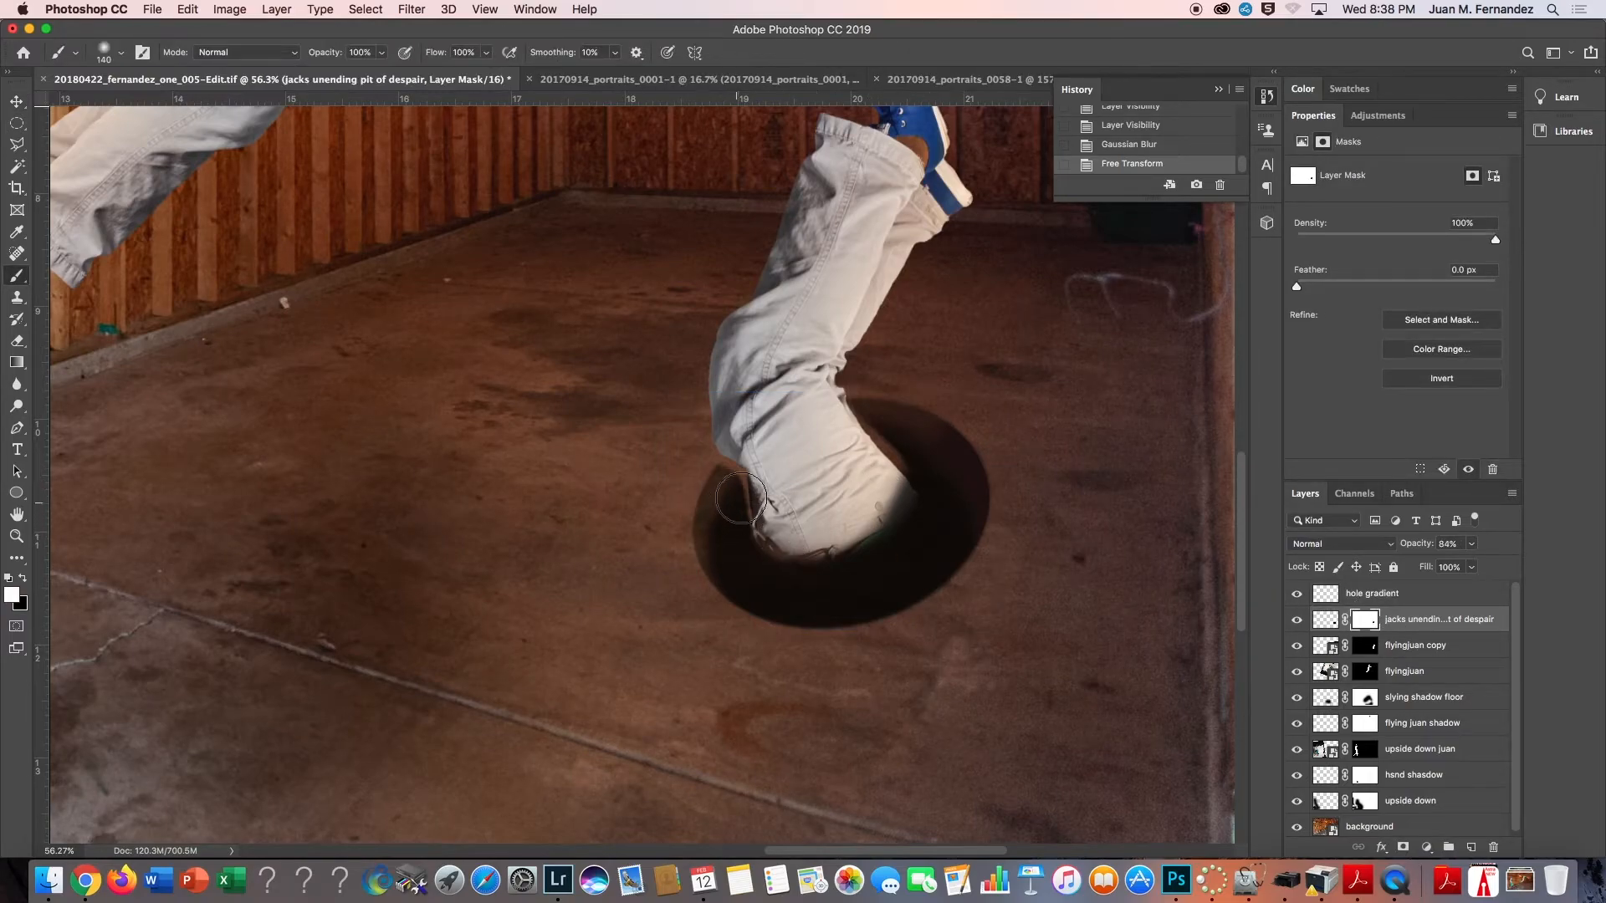
{"action": "mouse_move", "coordinate": [743, 489]}
{"action": "left_mouse_down"}
{"action": "mouse_move", "coordinate": [774, 568]}
{"action": "mouse_move", "coordinate": [808, 569]}
{"action": "mouse_move", "coordinate": [873, 542]}
{"action": "mouse_move", "coordinate": [913, 473]}
{"action": "mouse_move", "coordinate": [873, 424]}
{"action": "mouse_move", "coordinate": [918, 513]}
{"action": "mouse_move", "coordinate": [897, 590]}
{"action": "mouse_move", "coordinate": [862, 552]}
{"action": "mouse_move", "coordinate": [849, 593]}
{"action": "mouse_move", "coordinate": [816, 568]}
{"action": "mouse_move", "coordinate": [793, 576]}
{"action": "mouse_move", "coordinate": [737, 478]}
{"action": "mouse_move", "coordinate": [794, 611]}
{"action": "mouse_move", "coordinate": [773, 520]}
{"action": "left_mouse_up"}
{"action": "key", "text": "x"}
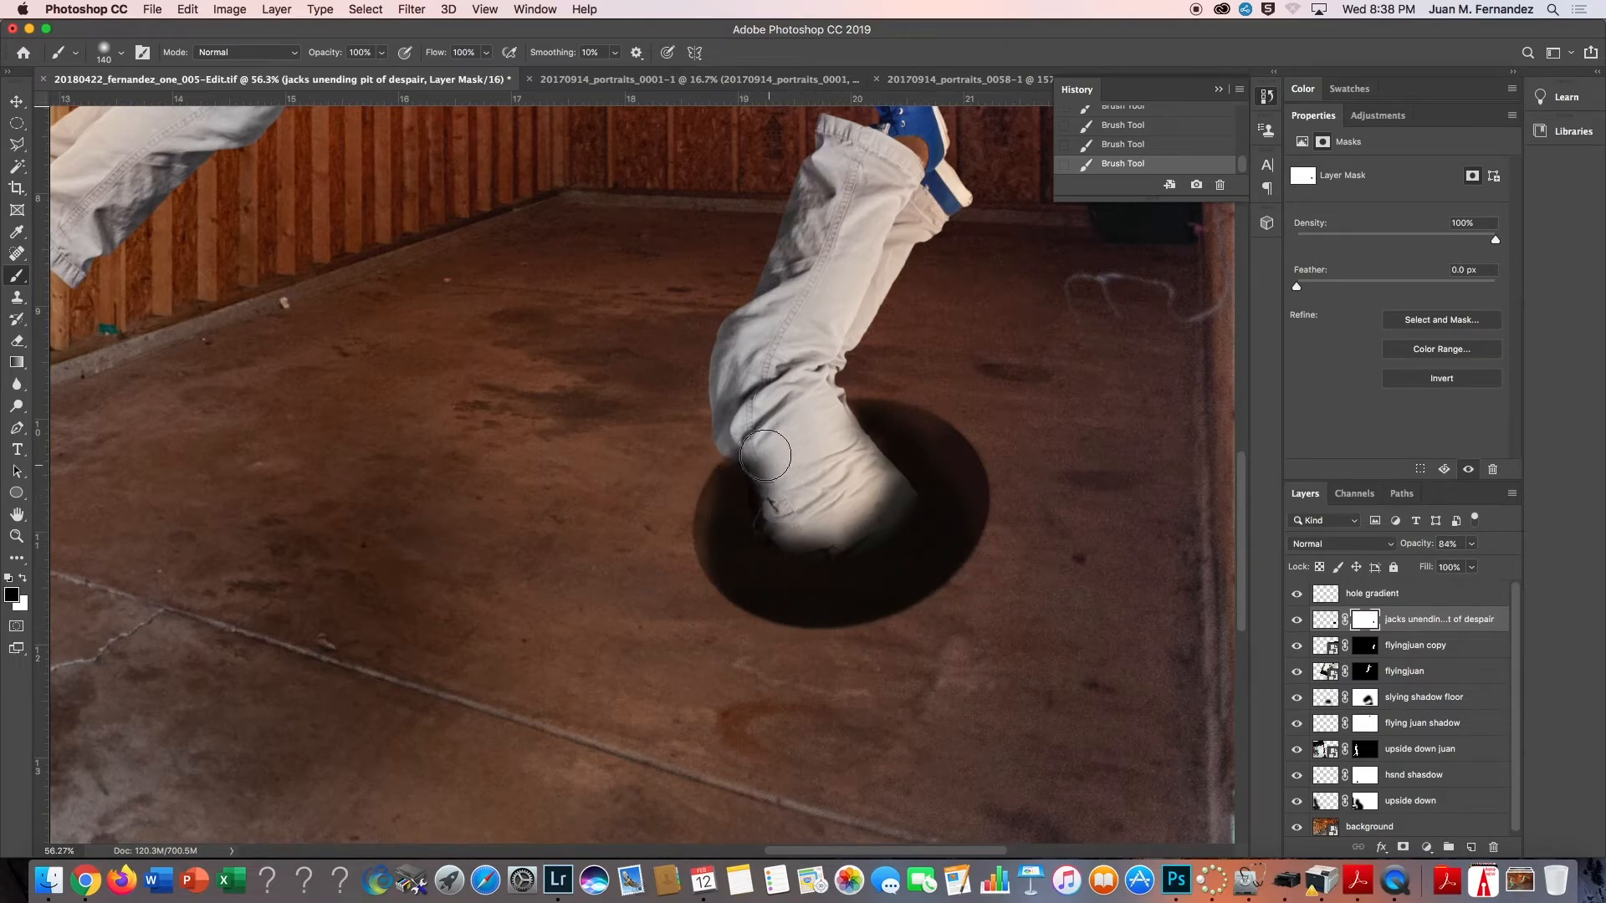
{"action": "mouse_move", "coordinate": [777, 464]}
{"action": "left_mouse_down"}
{"action": "mouse_move", "coordinate": [809, 515]}
{"action": "mouse_move", "coordinate": [852, 486]}
{"action": "mouse_move", "coordinate": [869, 497]}
{"action": "mouse_move", "coordinate": [853, 516]}
{"action": "mouse_move", "coordinate": [863, 485]}
{"action": "mouse_move", "coordinate": [932, 473]}
{"action": "mouse_move", "coordinate": [948, 569]}
{"action": "mouse_move", "coordinate": [836, 601]}
{"action": "mouse_move", "coordinate": [914, 574]}
{"action": "left_mouse_up"}
Select the hole gradient and pit layers together and squash the hole vertically to about 62% height.
{"action": "key", "text": "h"}
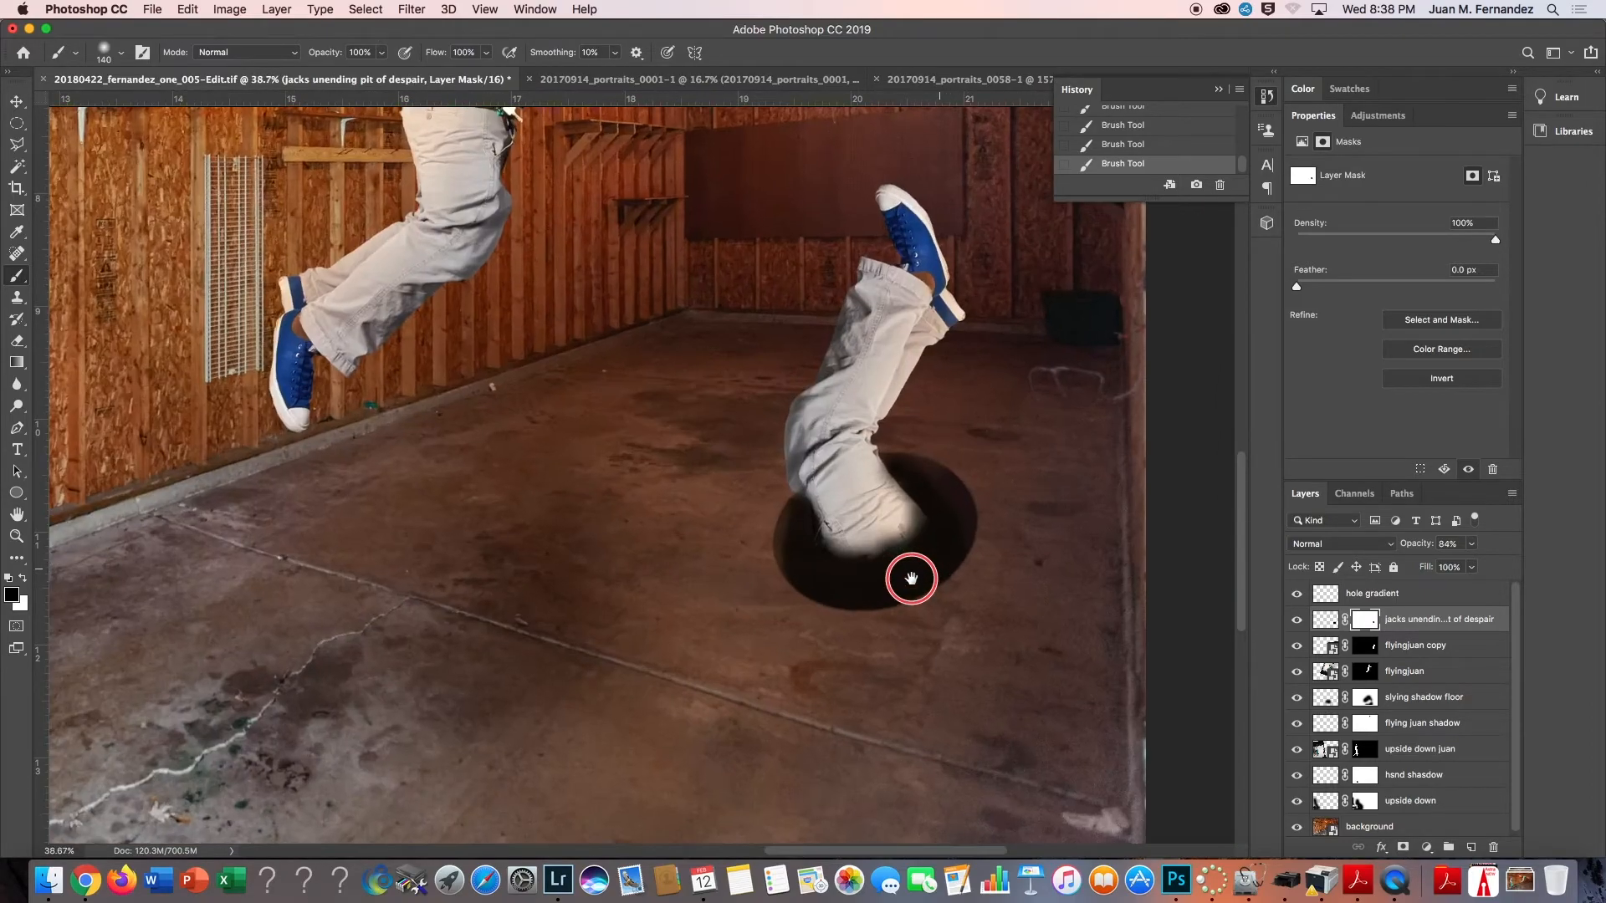
{"action": "key", "text": "v"}
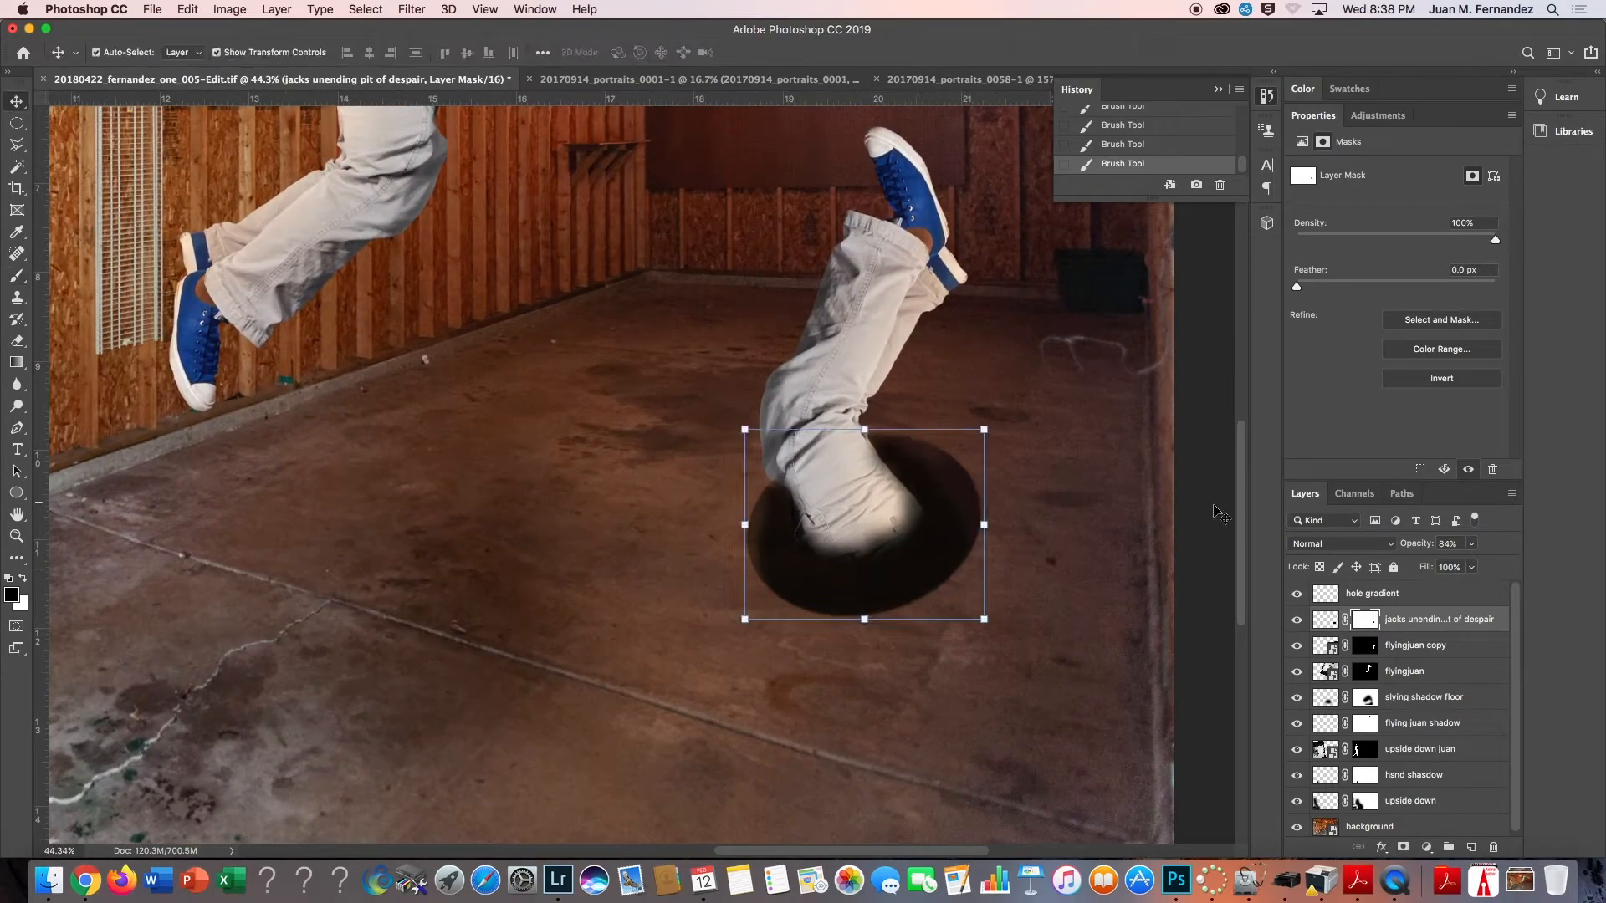
{"action": "left_click", "coordinate": [1428, 597]}
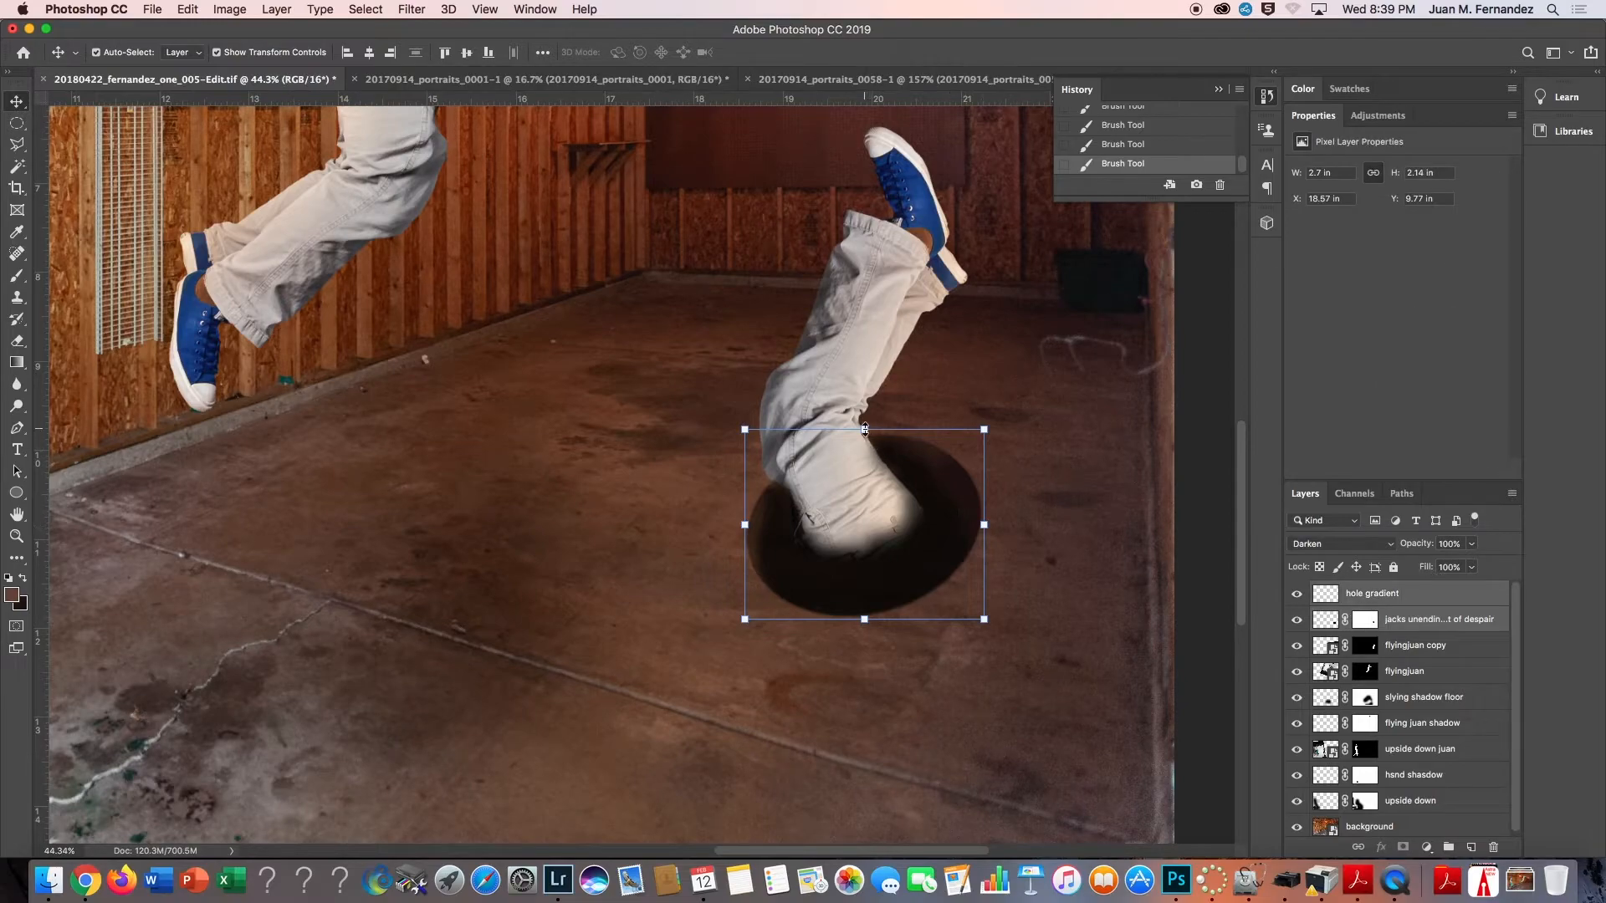
{"action": "left_click_drag", "start_coordinate": [865, 430], "coordinate": [866, 505]}
{"action": "right_click", "coordinate": [889, 511]}
{"action": "left_click", "coordinate": [931, 581]}
{"action": "left_click_drag", "start_coordinate": [867, 572], "coordinate": [866, 545]}
Enlarge the flattened hole to about 121% width and 76% height, shift it right and slightly down around the waist, and apply the transform.
{"action": "right_click", "coordinate": [866, 545]}
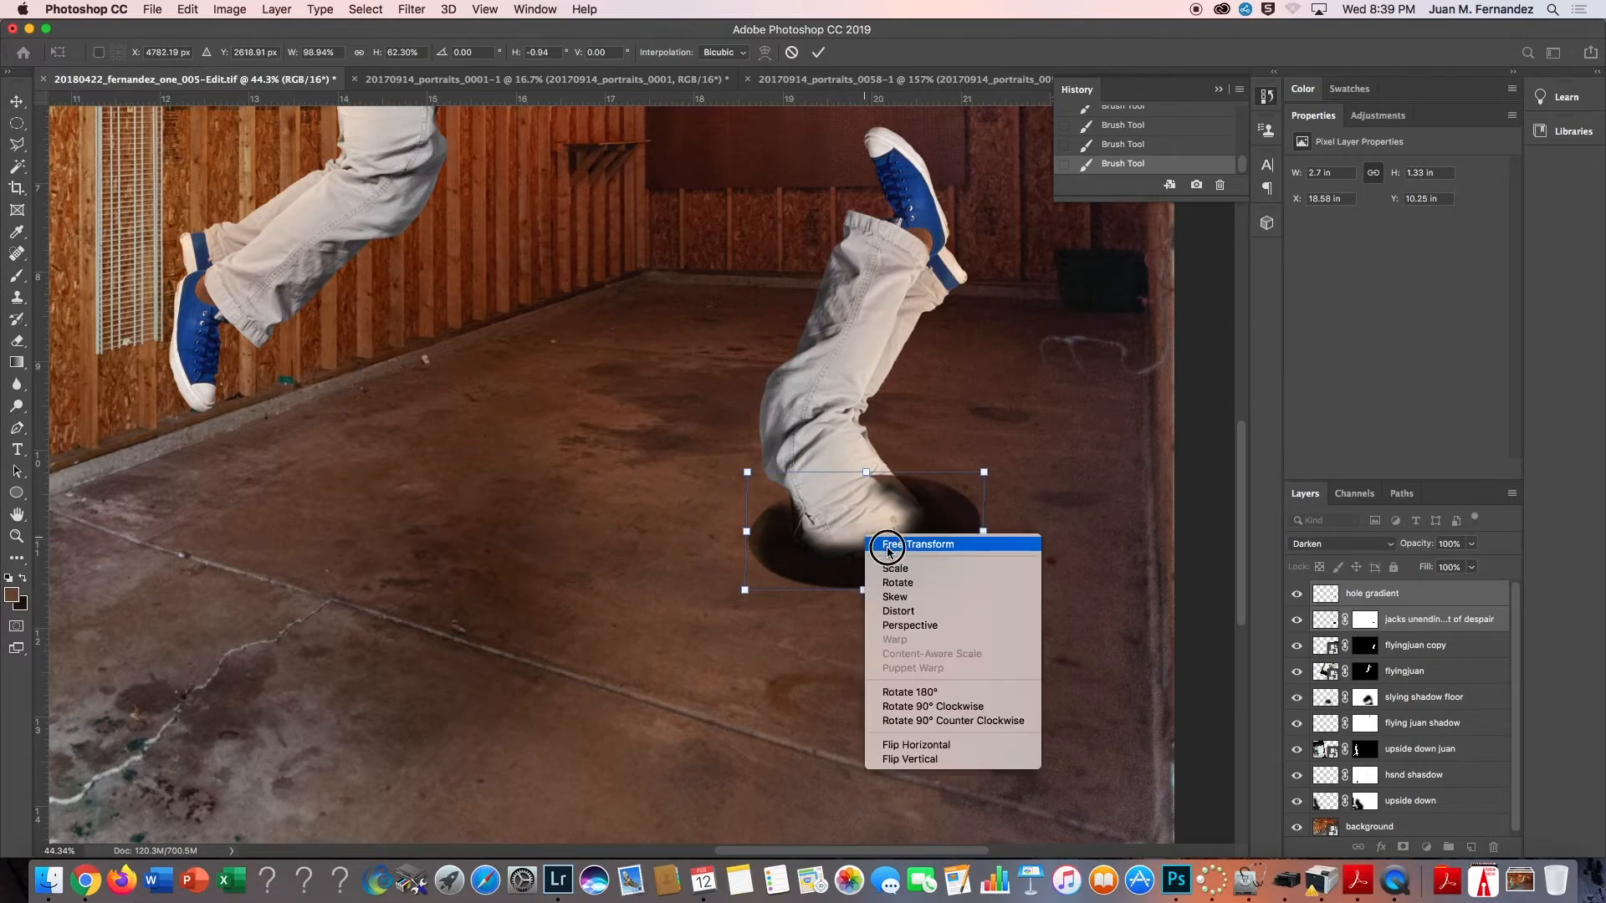
{"action": "left_click", "coordinate": [881, 547]}
{"action": "left_click_drag", "start_coordinate": [747, 472], "coordinate": [692, 438]}
{"action": "left_click_drag", "start_coordinate": [836, 513], "coordinate": [868, 529]}
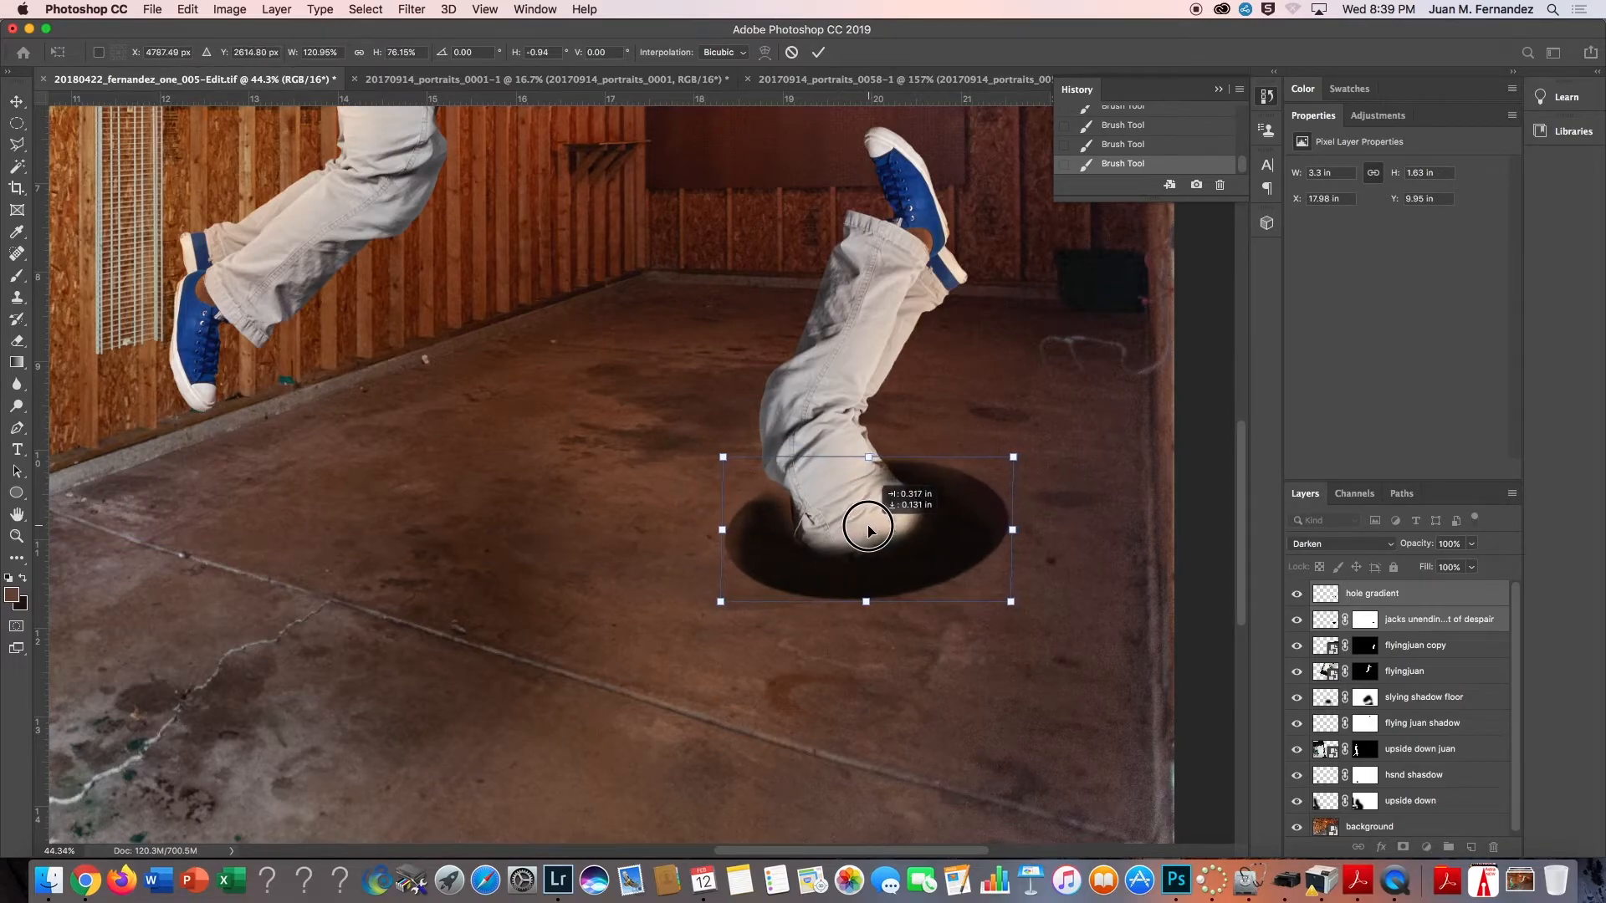
{"action": "key", "text": "Return"}
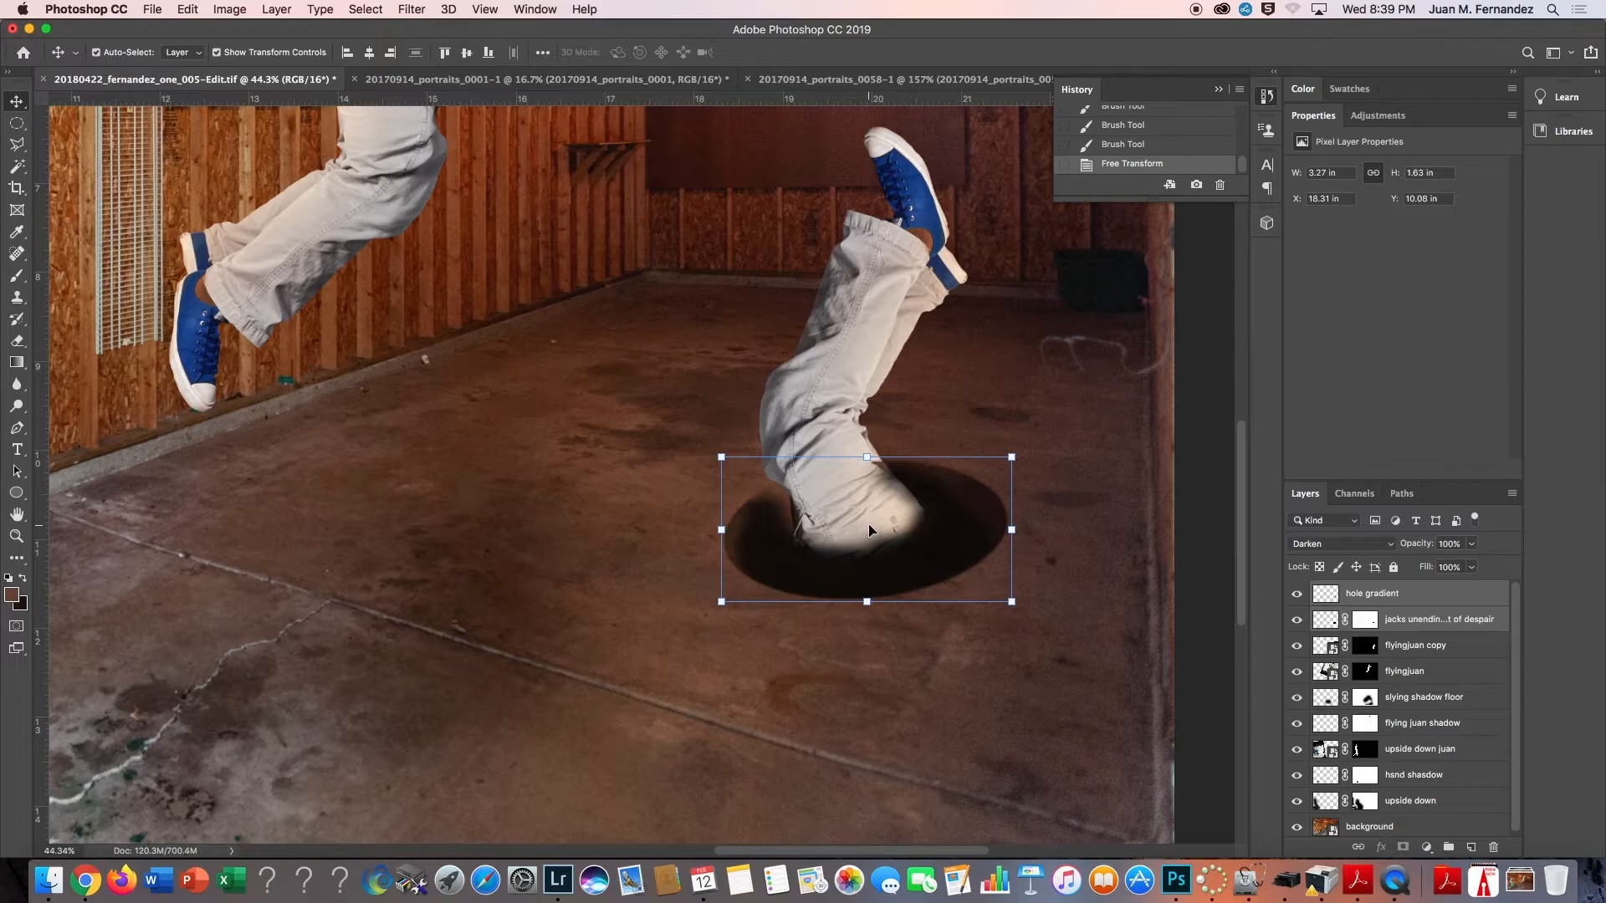
Brush black and white on the pit layer's mask to fill in the hole beside the left side of the waist.
{"action": "left_click", "coordinate": [1365, 619]}
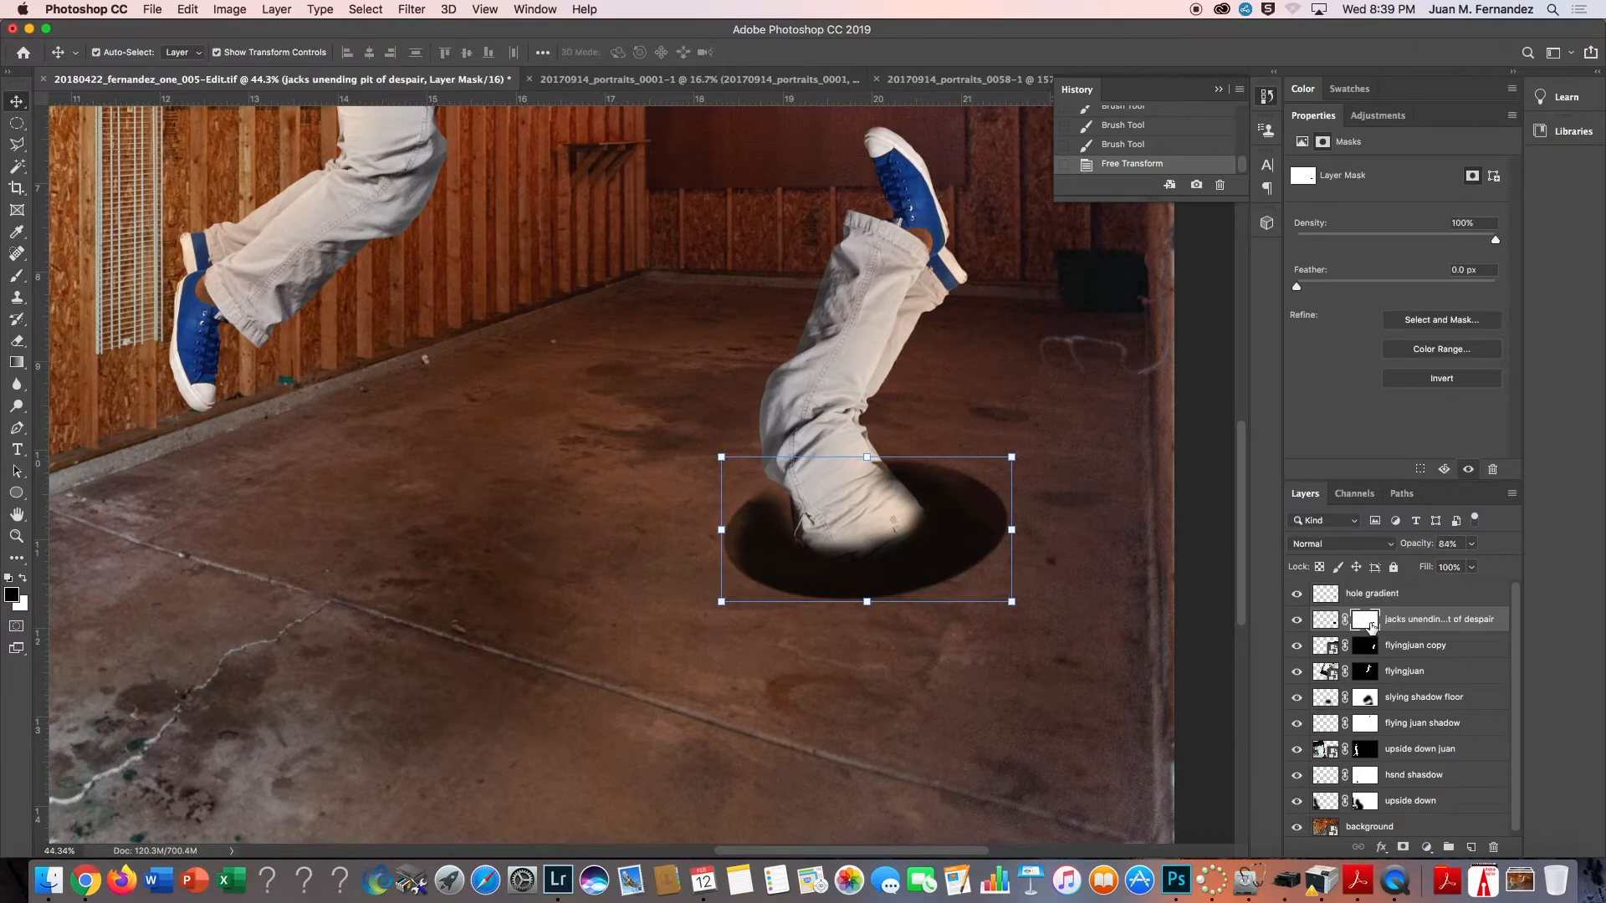
{"action": "key", "text": "b"}
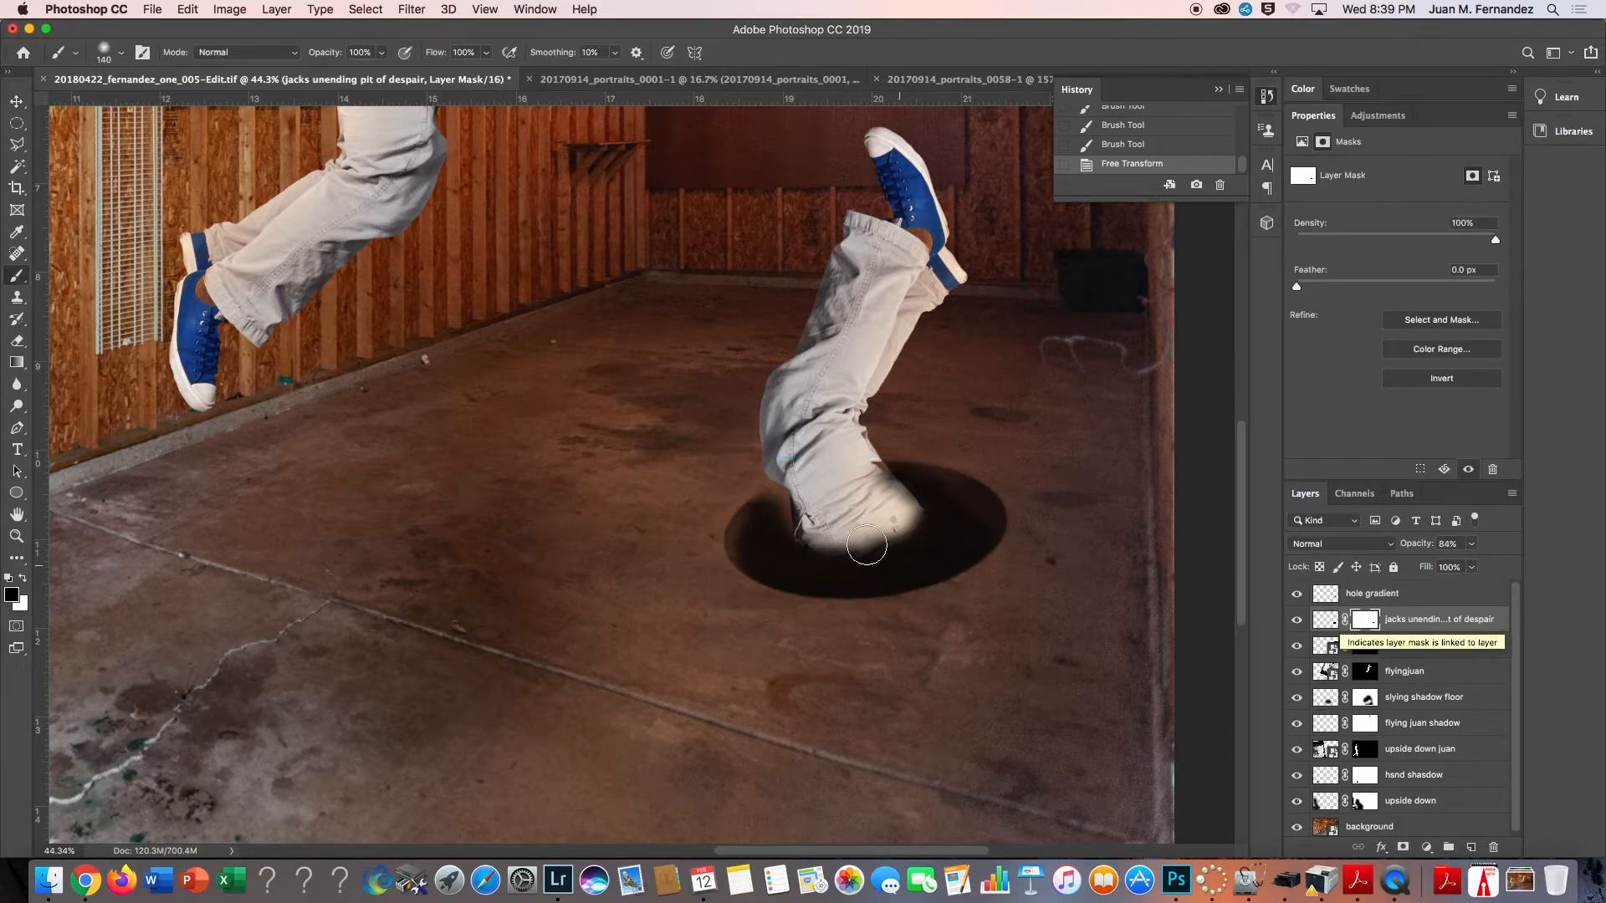
{"action": "left_click_drag", "start_coordinate": [771, 504], "coordinate": [782, 536]}
{"action": "key", "text": "x"}
{"action": "left_click", "coordinate": [771, 502]}
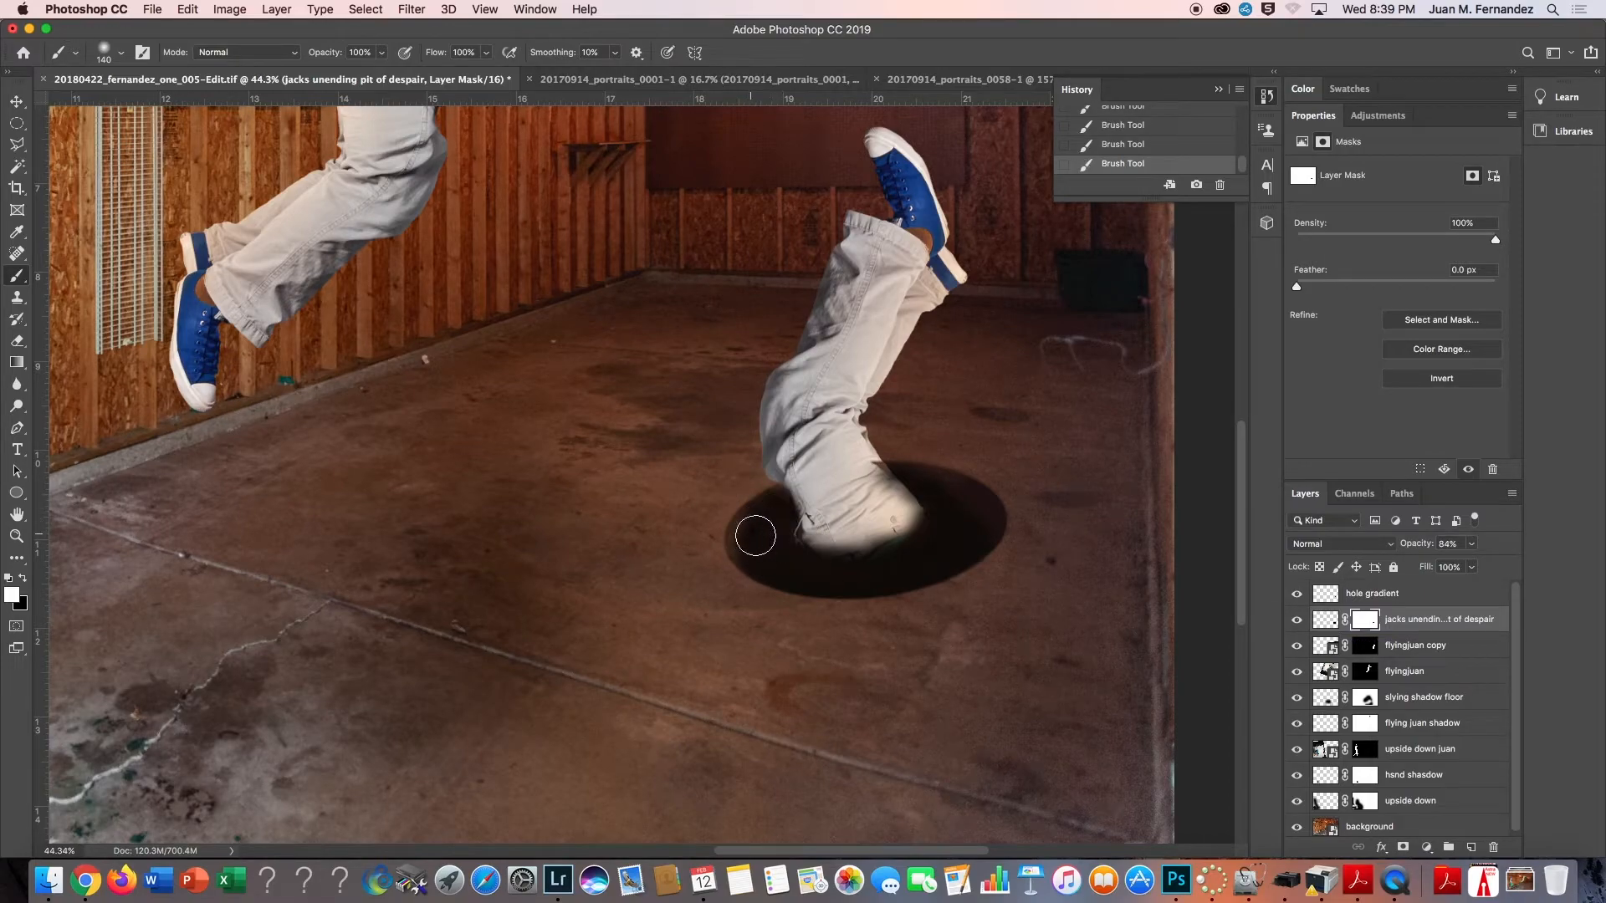
Refine the pit mask along the right hip with alternating white and black strokes, uncovering the edge of the trousers.
{"action": "left_click_drag", "start_coordinate": [894, 485], "coordinate": [882, 478]}
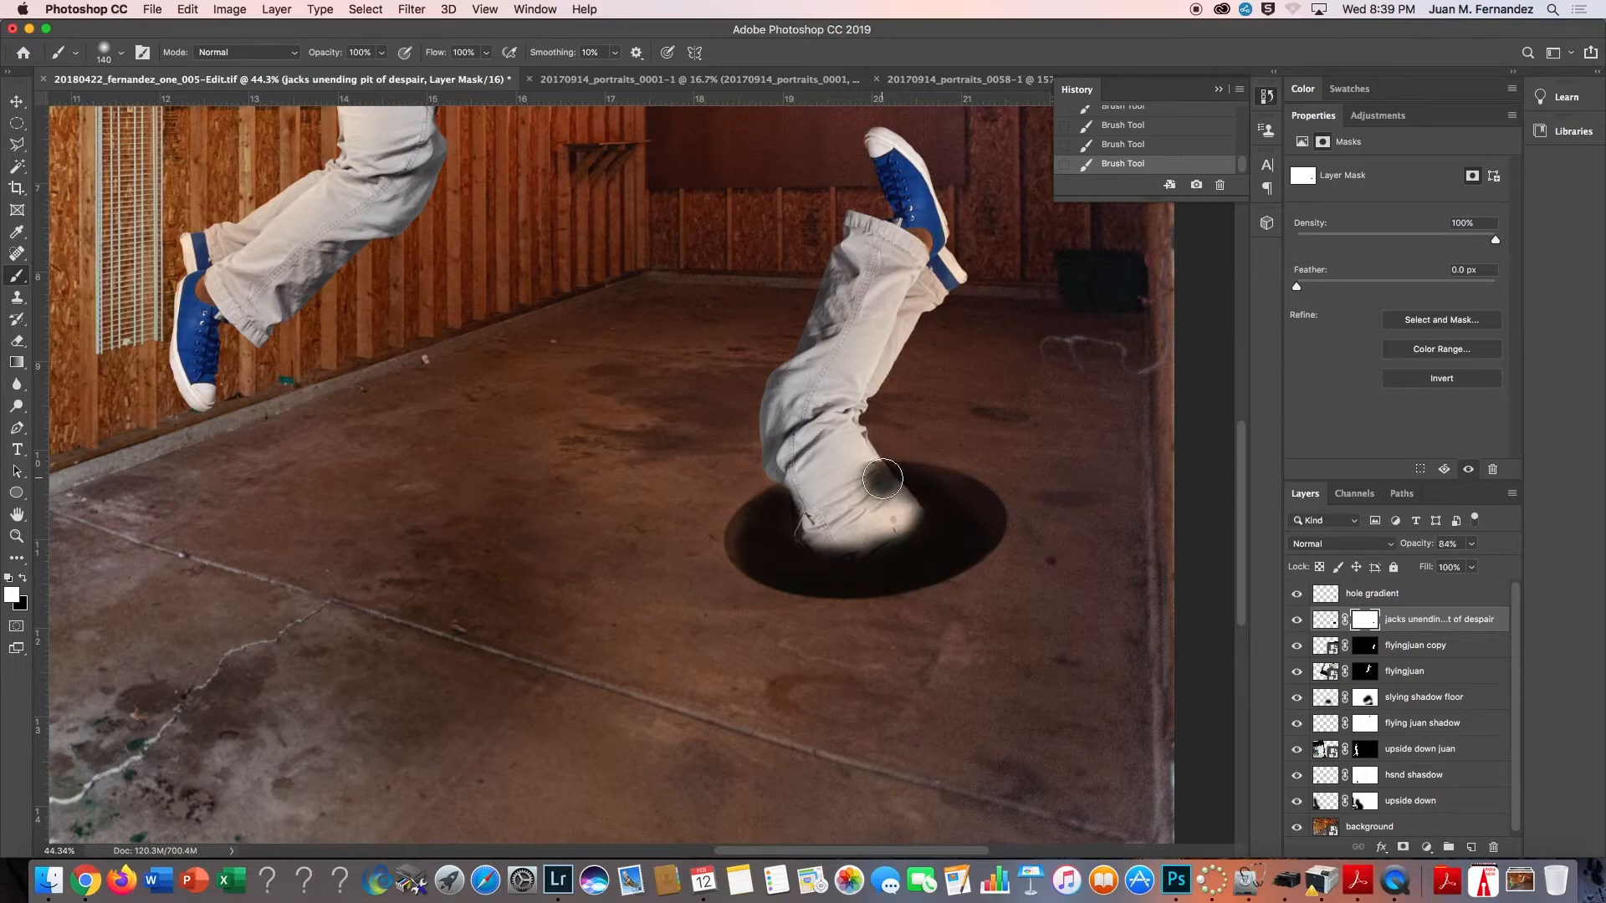
{"action": "key", "text": "x"}
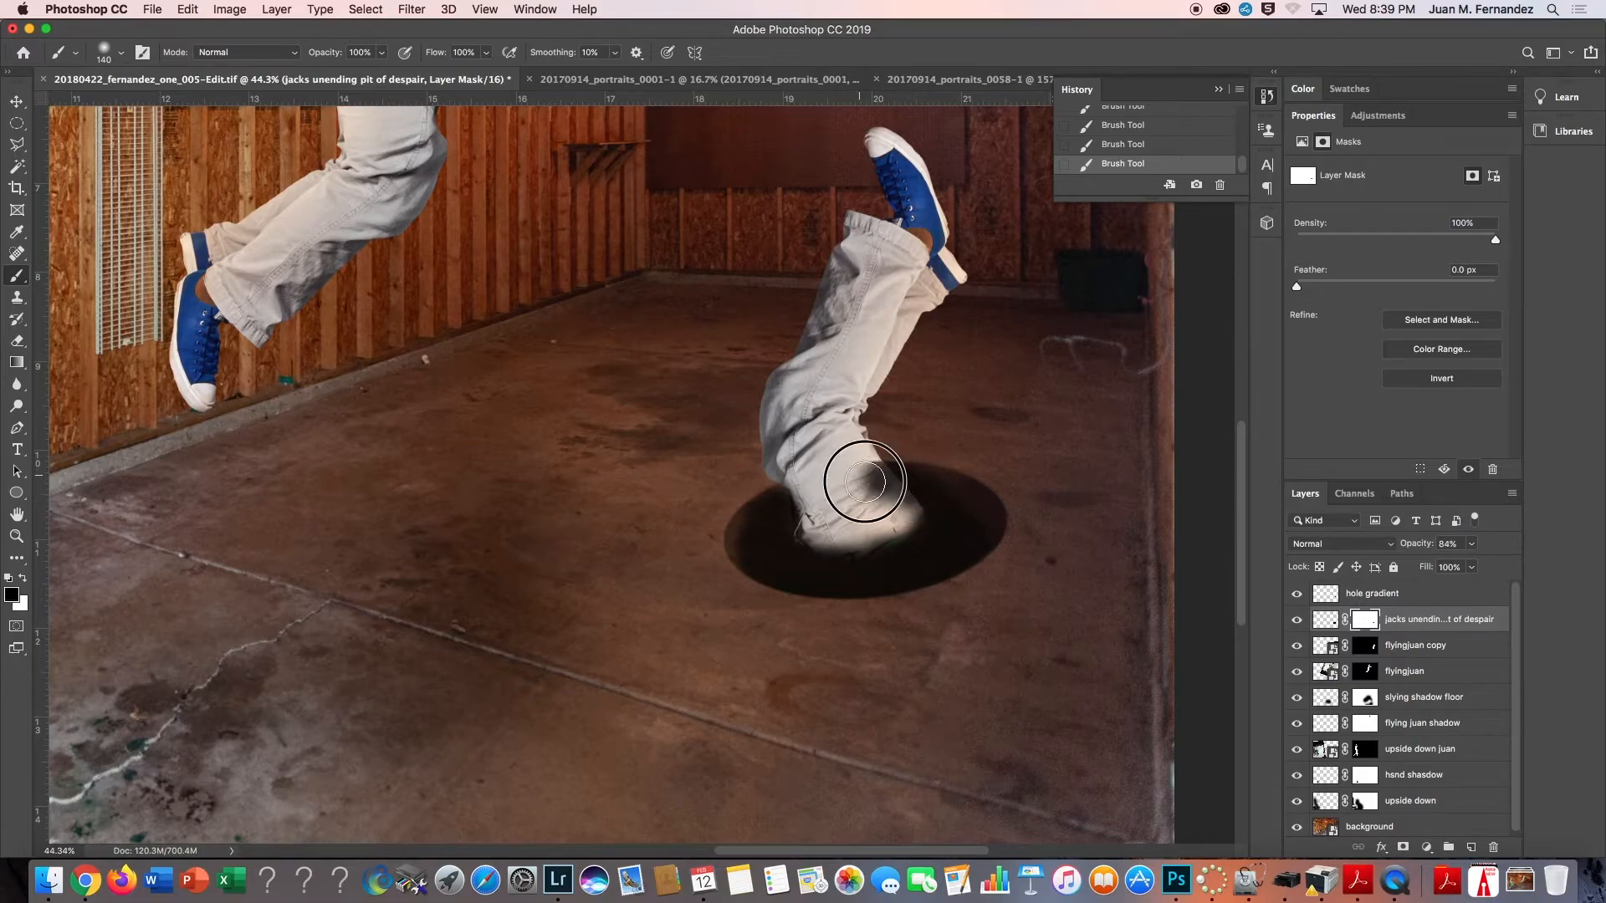
{"action": "left_click", "coordinate": [860, 475]}
{"action": "key", "text": "x"}
{"action": "left_click", "coordinate": [886, 474]}
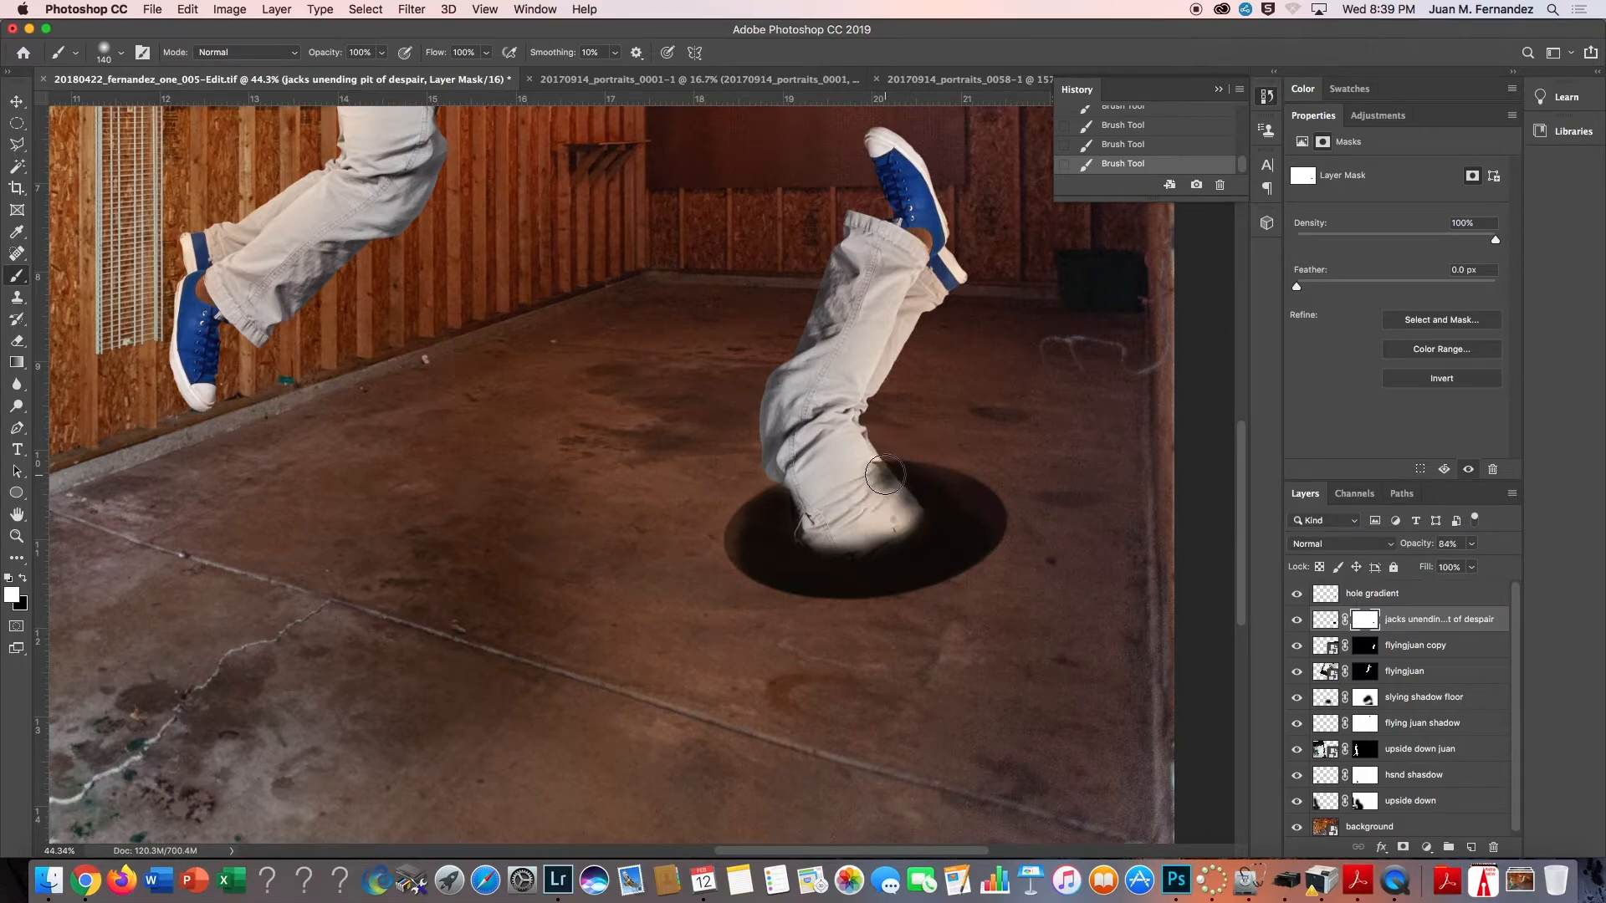
{"action": "key", "text": "x"}
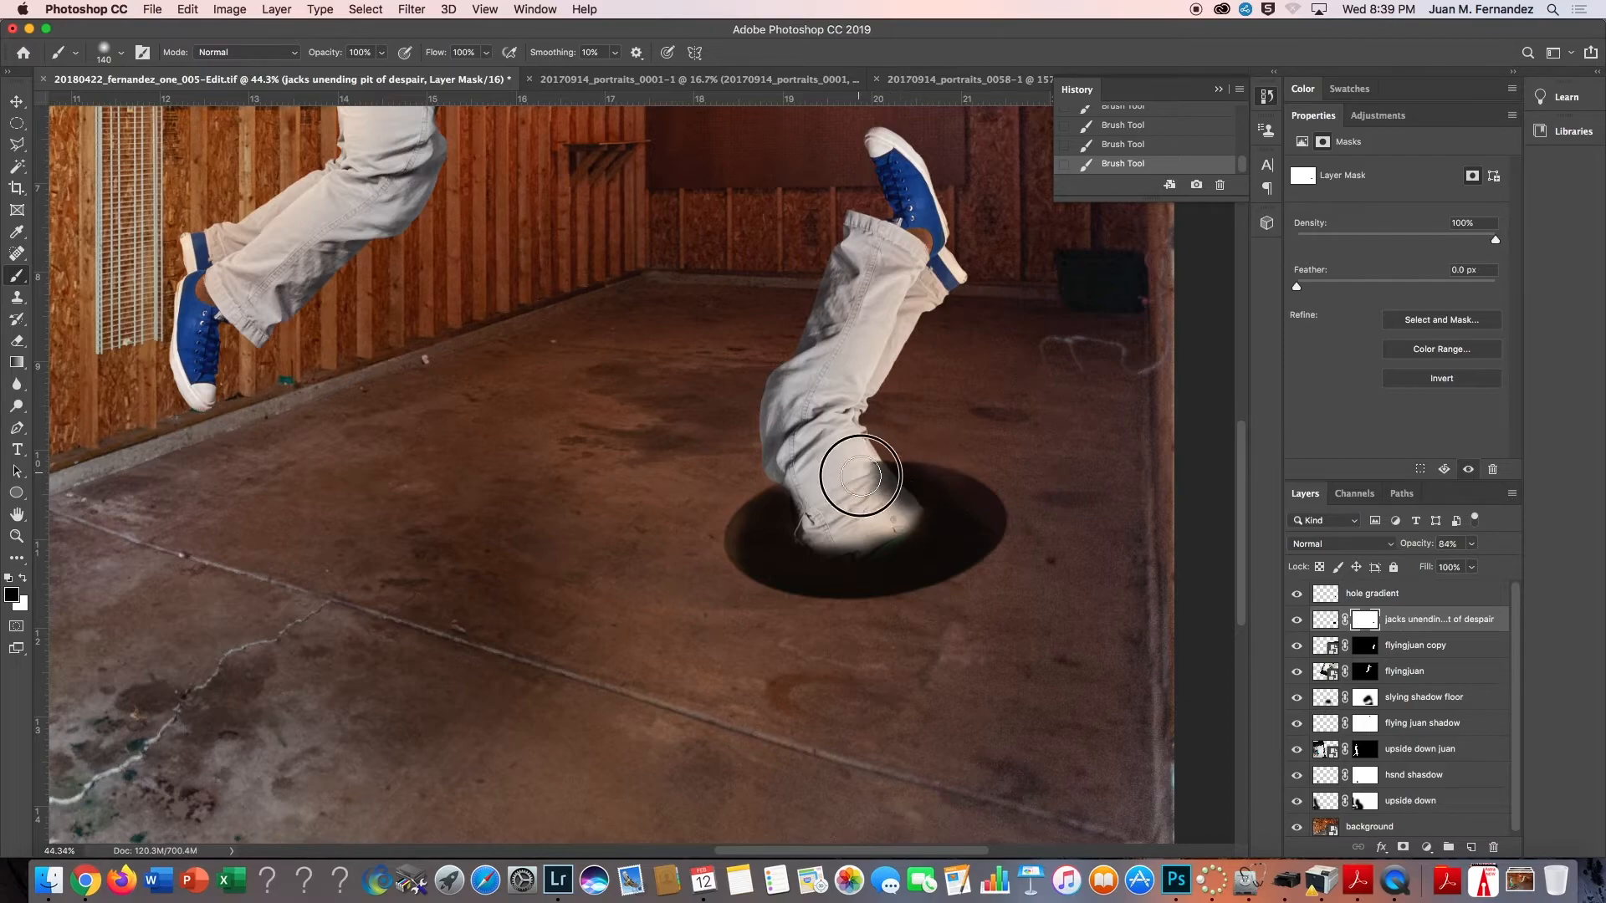
{"action": "left_click", "coordinate": [878, 501]}
{"action": "left_click", "coordinate": [886, 505]}
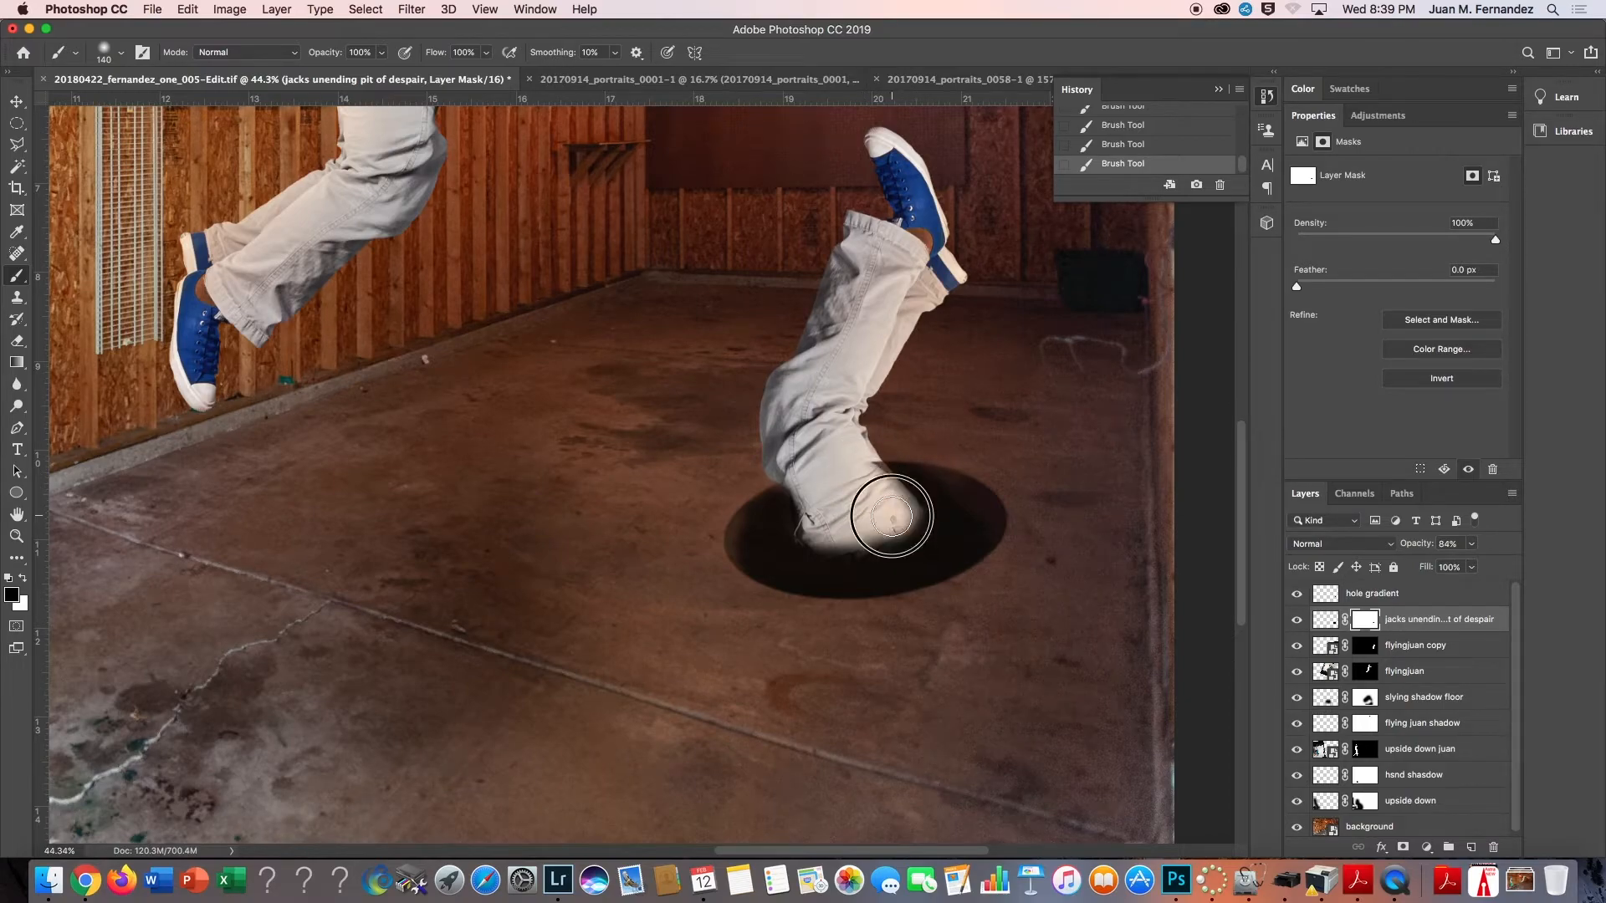
{"action": "left_click", "coordinate": [818, 532]}
Touch up the hole's left rim on the pit mask with alternating black and white dabs, finishing with white to restore the darkness.
{"action": "key", "text": "x"}
{"action": "left_click", "coordinate": [760, 521]}
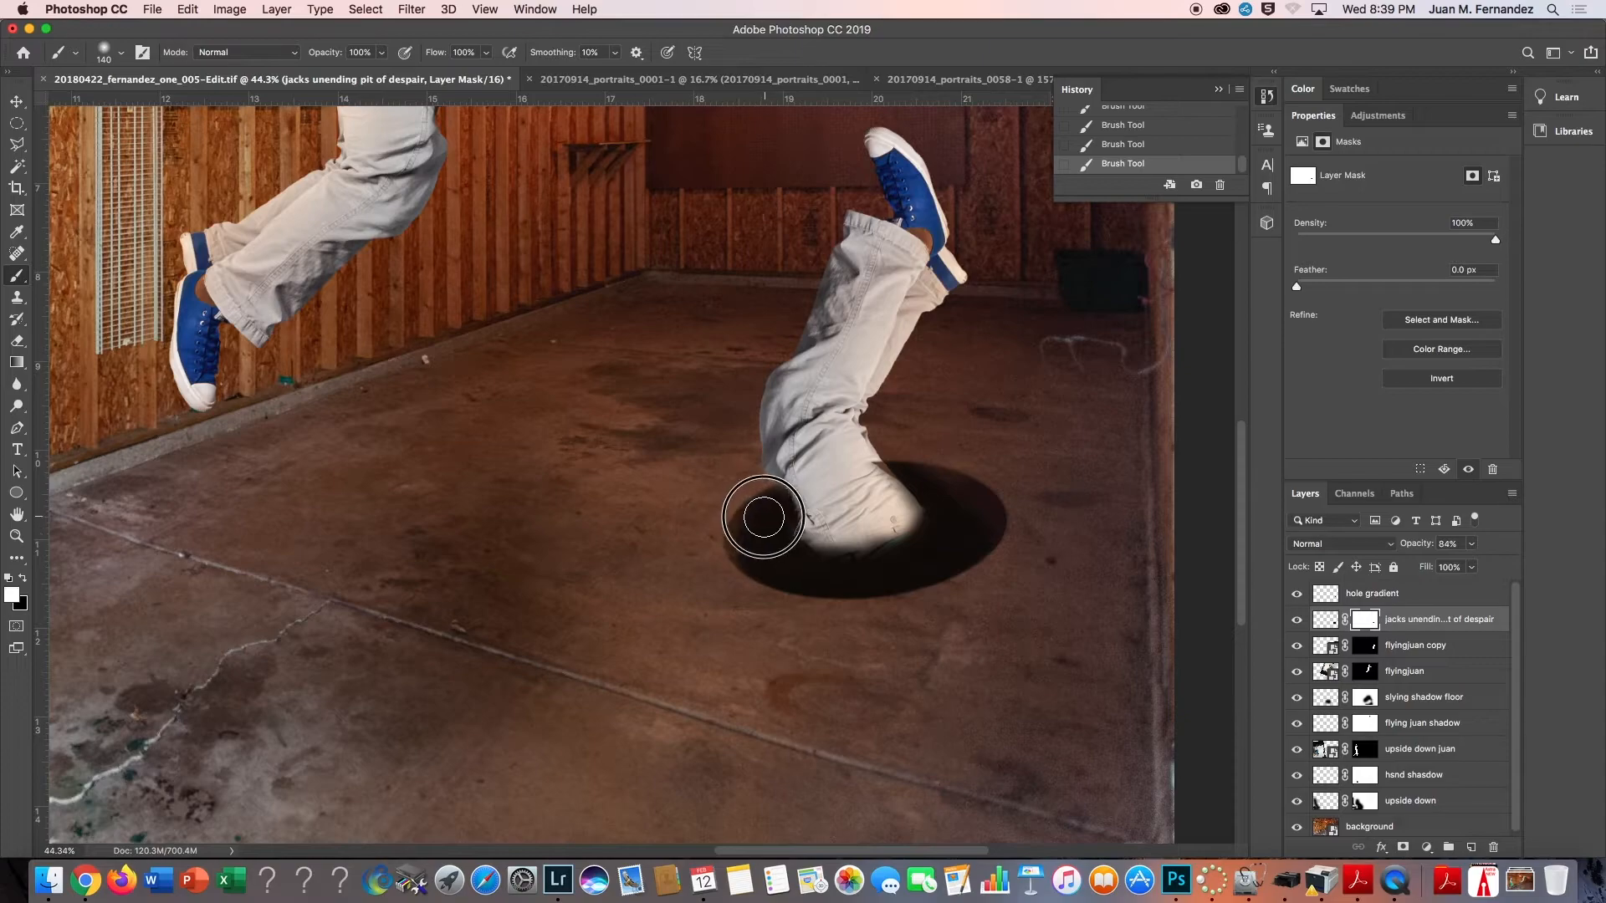
{"action": "key", "text": "x"}
{"action": "left_click", "coordinate": [752, 526]}
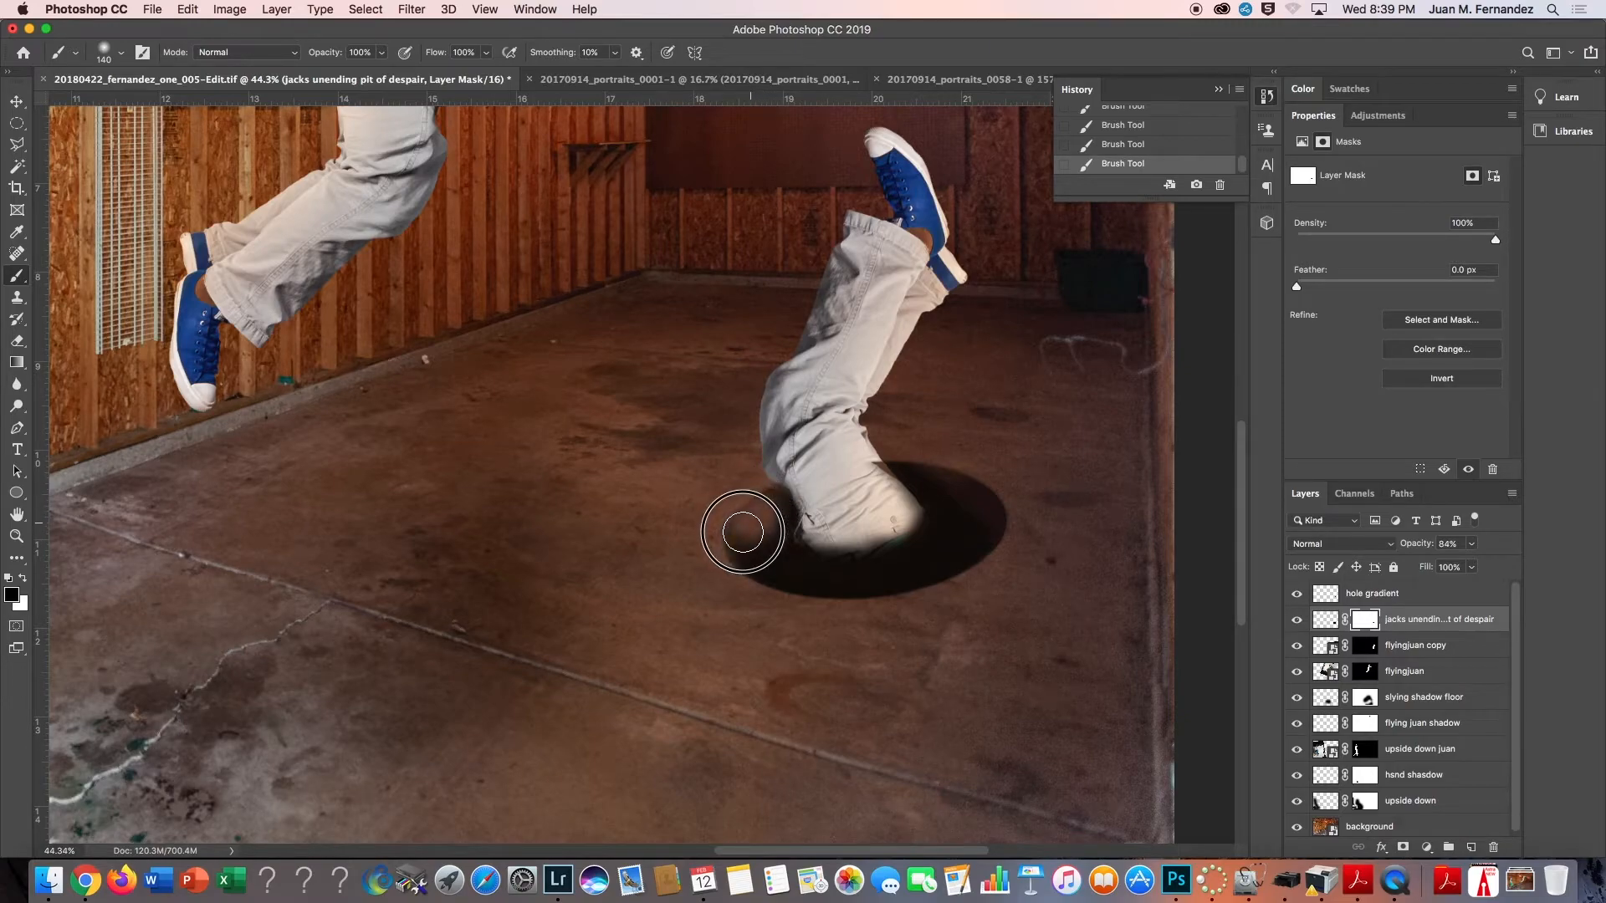
{"action": "left_click", "coordinate": [764, 499]}
{"action": "key", "text": "x"}
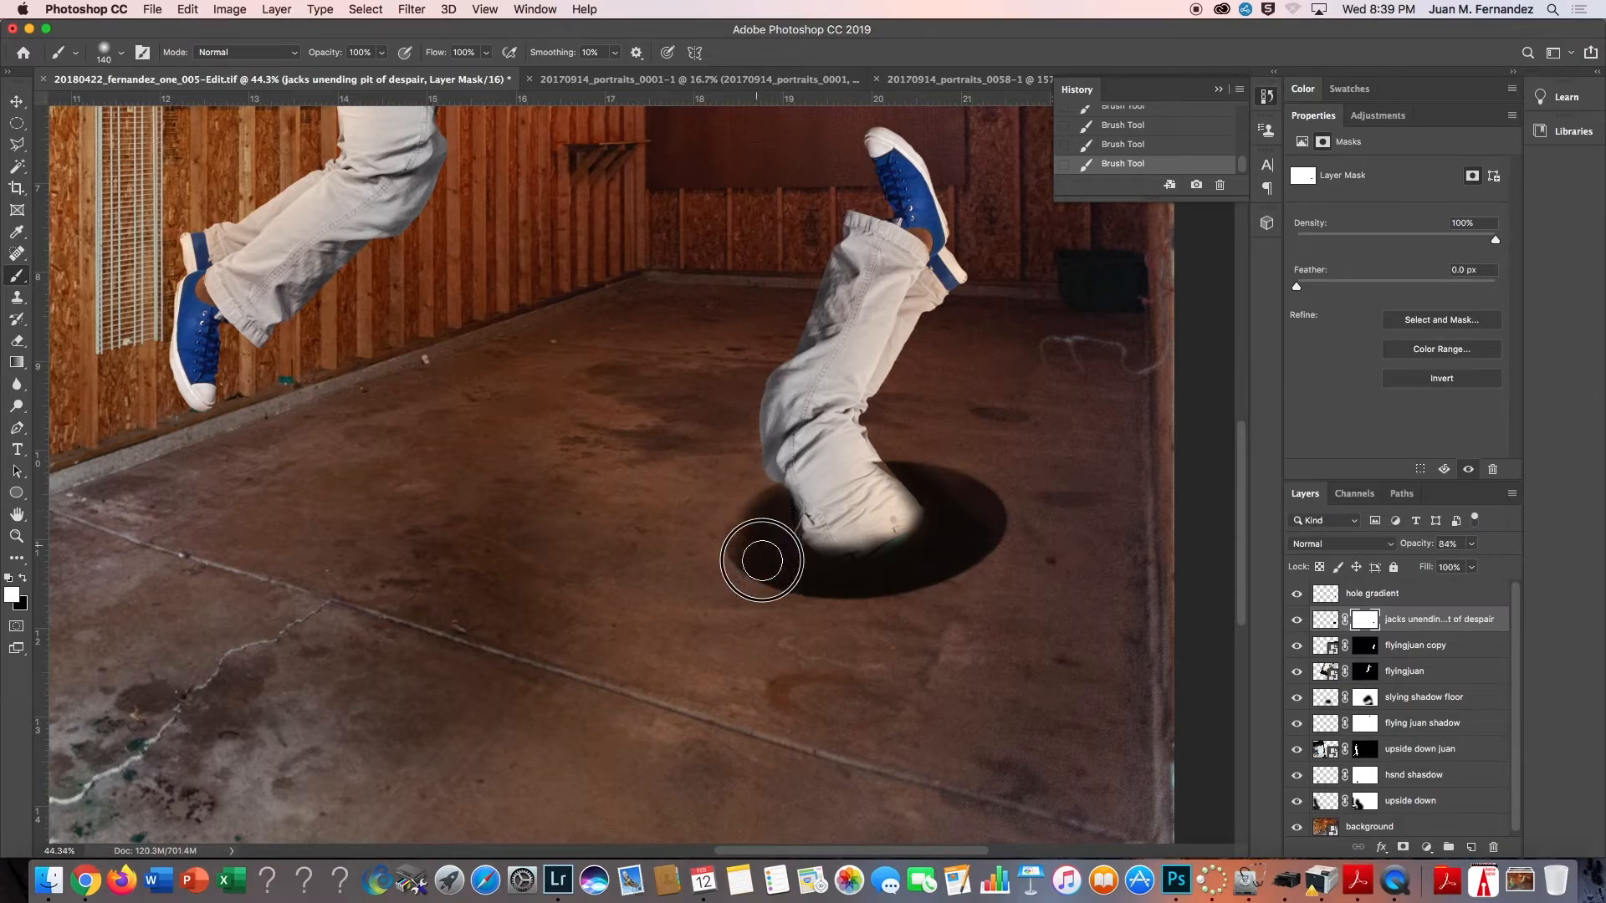
{"action": "left_click", "coordinate": [766, 528]}
{"action": "left_click", "coordinate": [765, 530]}
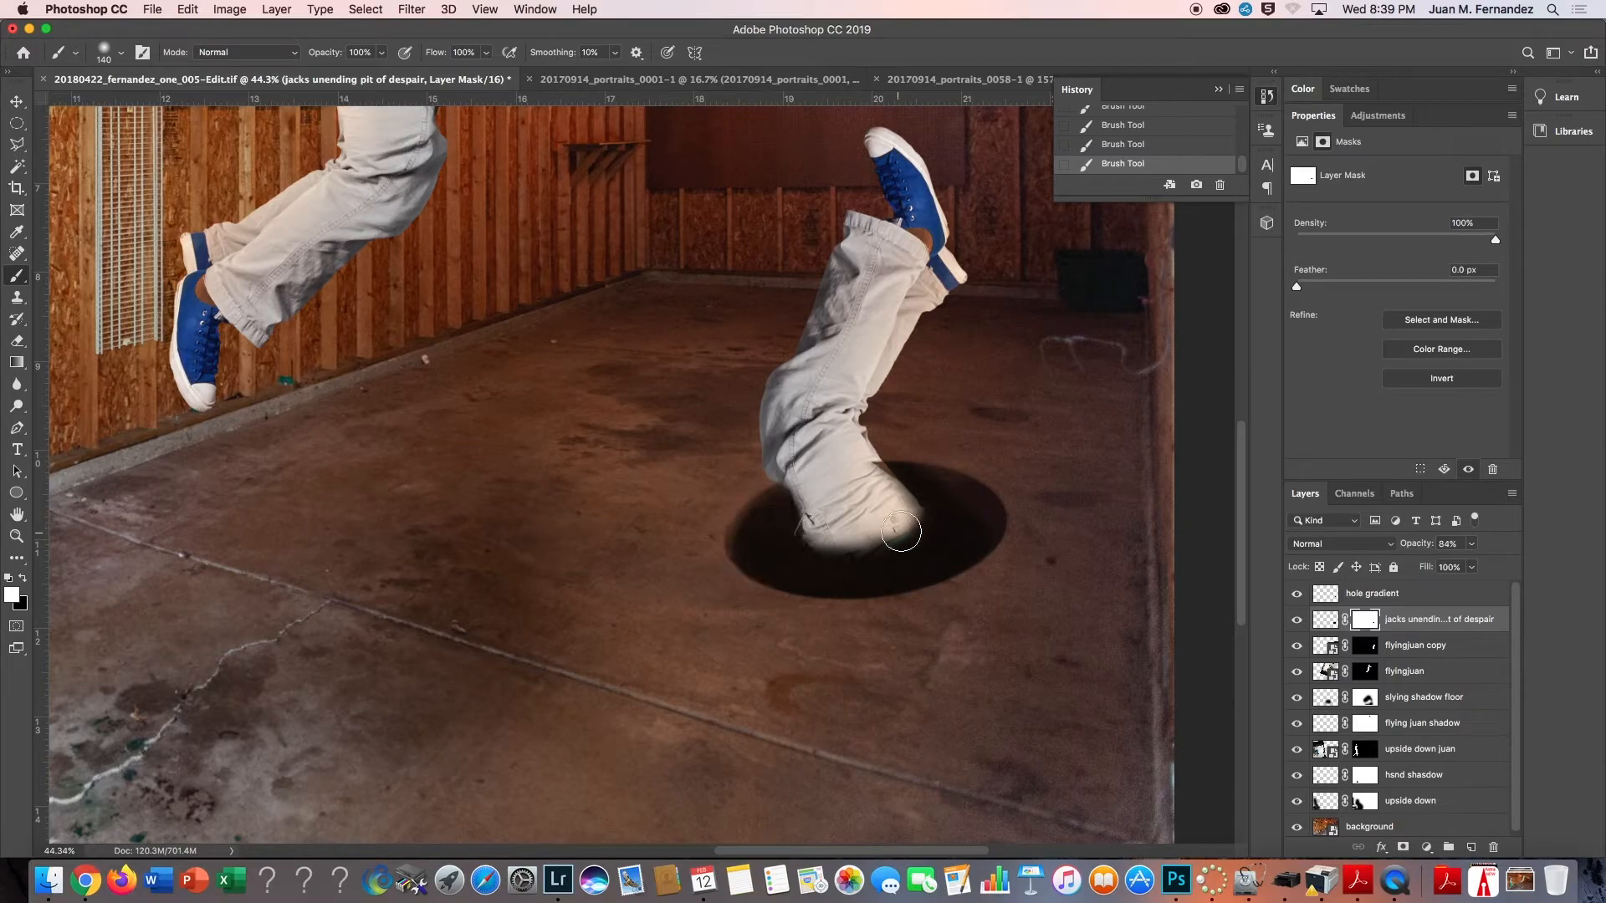
Paint the pit mask white over the submerged waist, and set the pit layer to 100% opacity with Normal blending.
{"action": "mouse_move", "coordinate": [942, 506]}
{"action": "left_mouse_down"}
{"action": "mouse_move", "coordinate": [964, 516]}
{"action": "mouse_move", "coordinate": [931, 484]}
{"action": "mouse_move", "coordinate": [940, 543]}
{"action": "left_mouse_up"}
{"action": "mouse_move", "coordinate": [777, 513]}
{"action": "left_mouse_down"}
{"action": "mouse_move", "coordinate": [845, 544]}
{"action": "mouse_move", "coordinate": [908, 513]}
{"action": "mouse_move", "coordinate": [871, 537]}
{"action": "mouse_move", "coordinate": [907, 556]}
{"action": "left_mouse_up"}
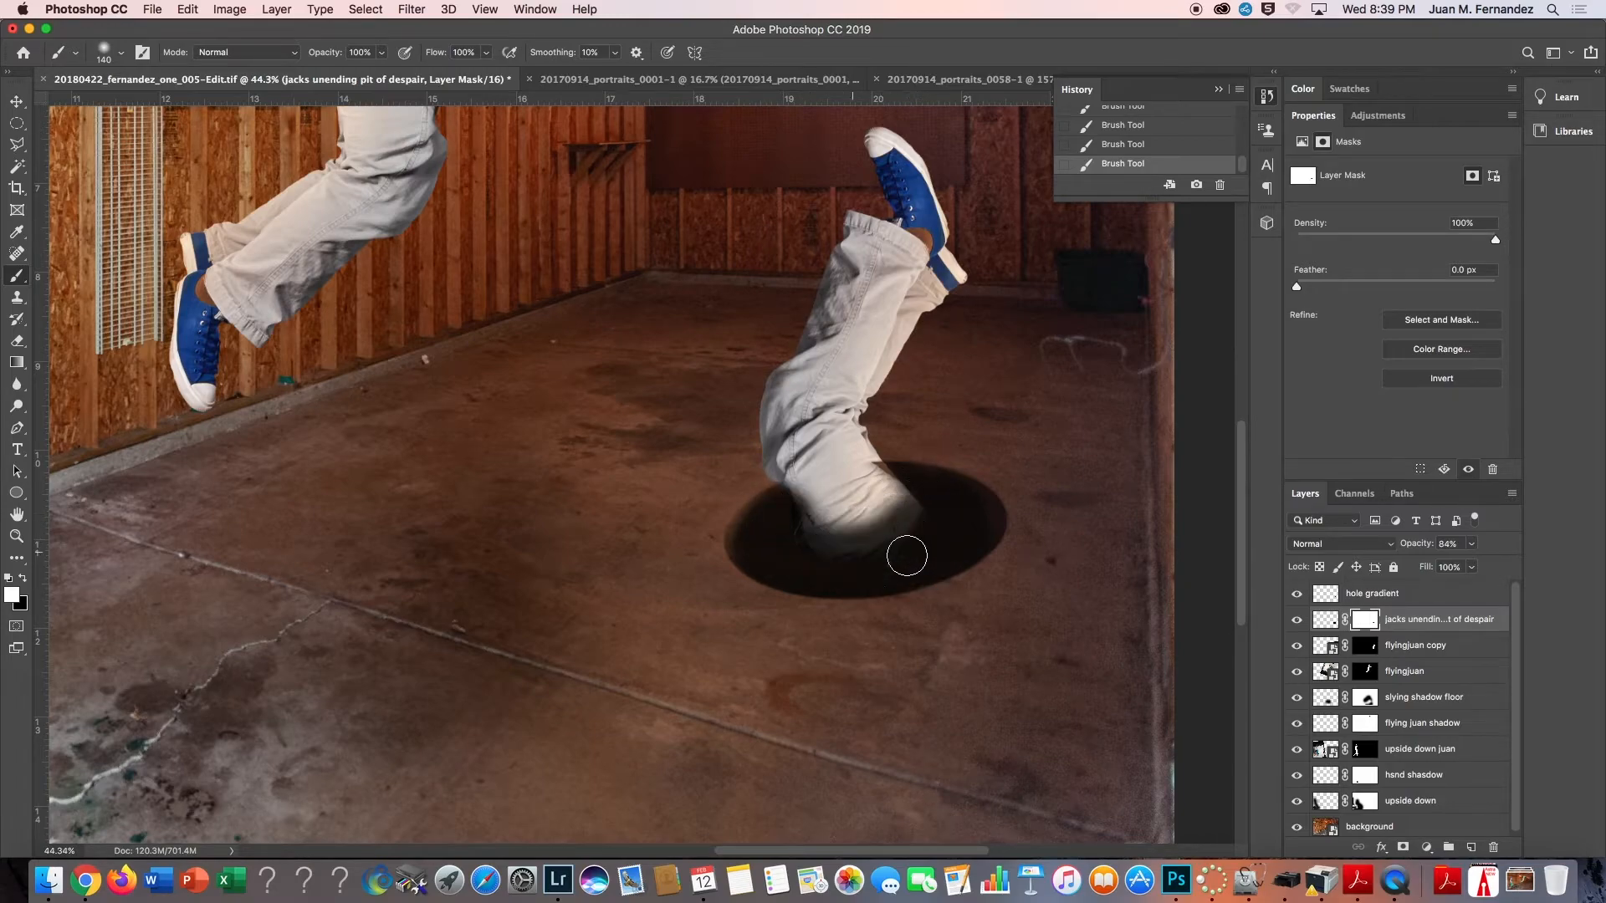
{"action": "key", "text": "Return"}
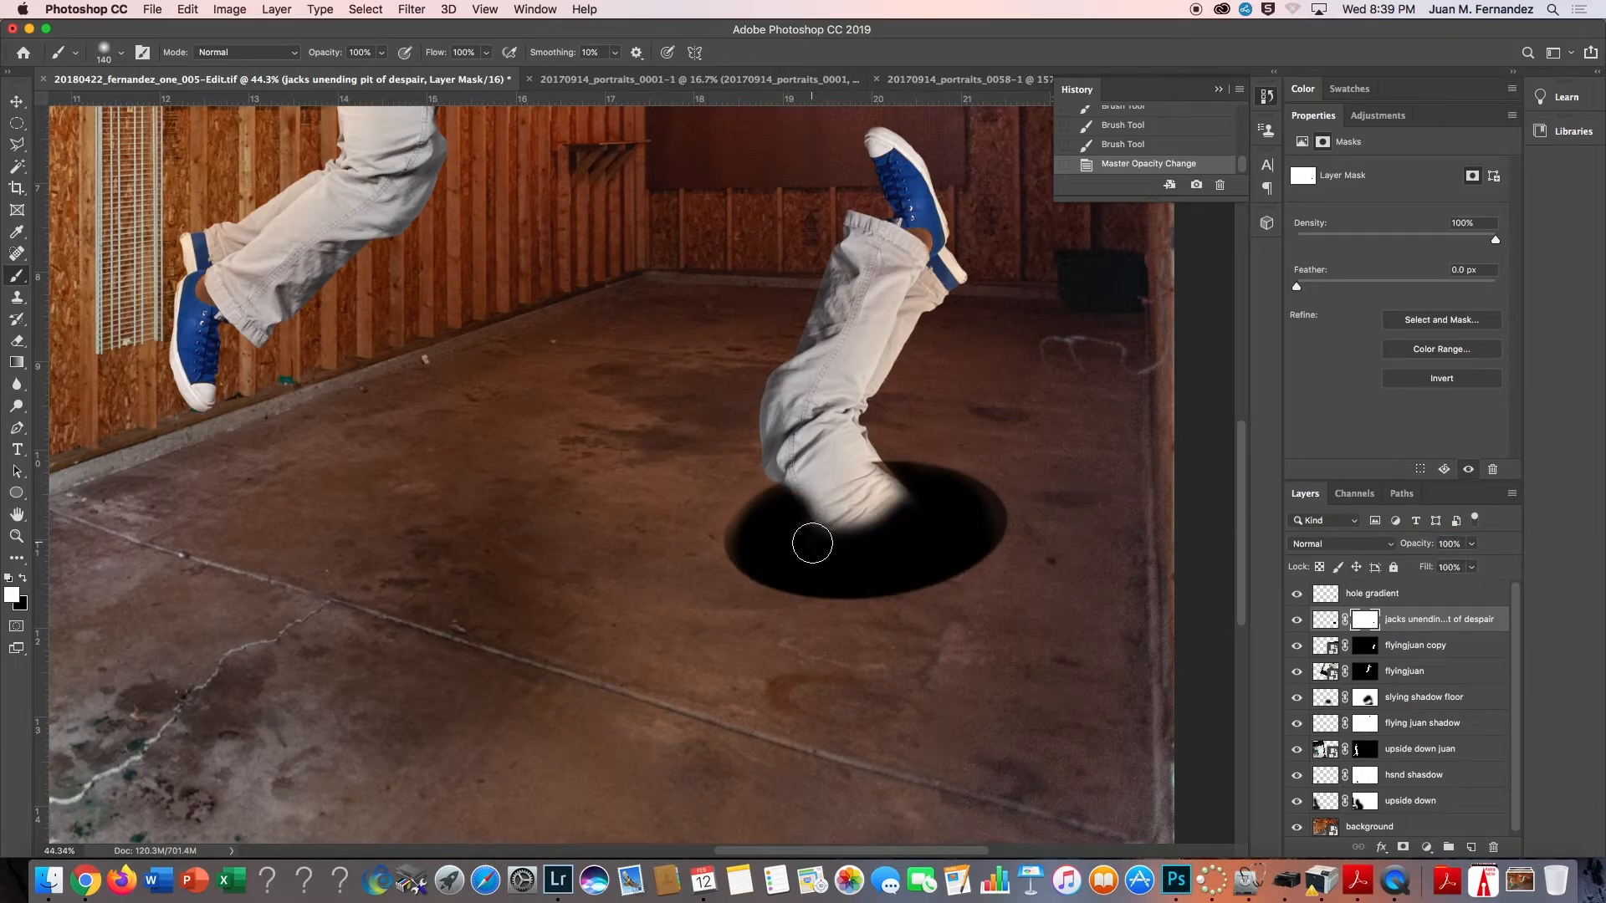
{"action": "left_click", "coordinate": [1332, 547]}
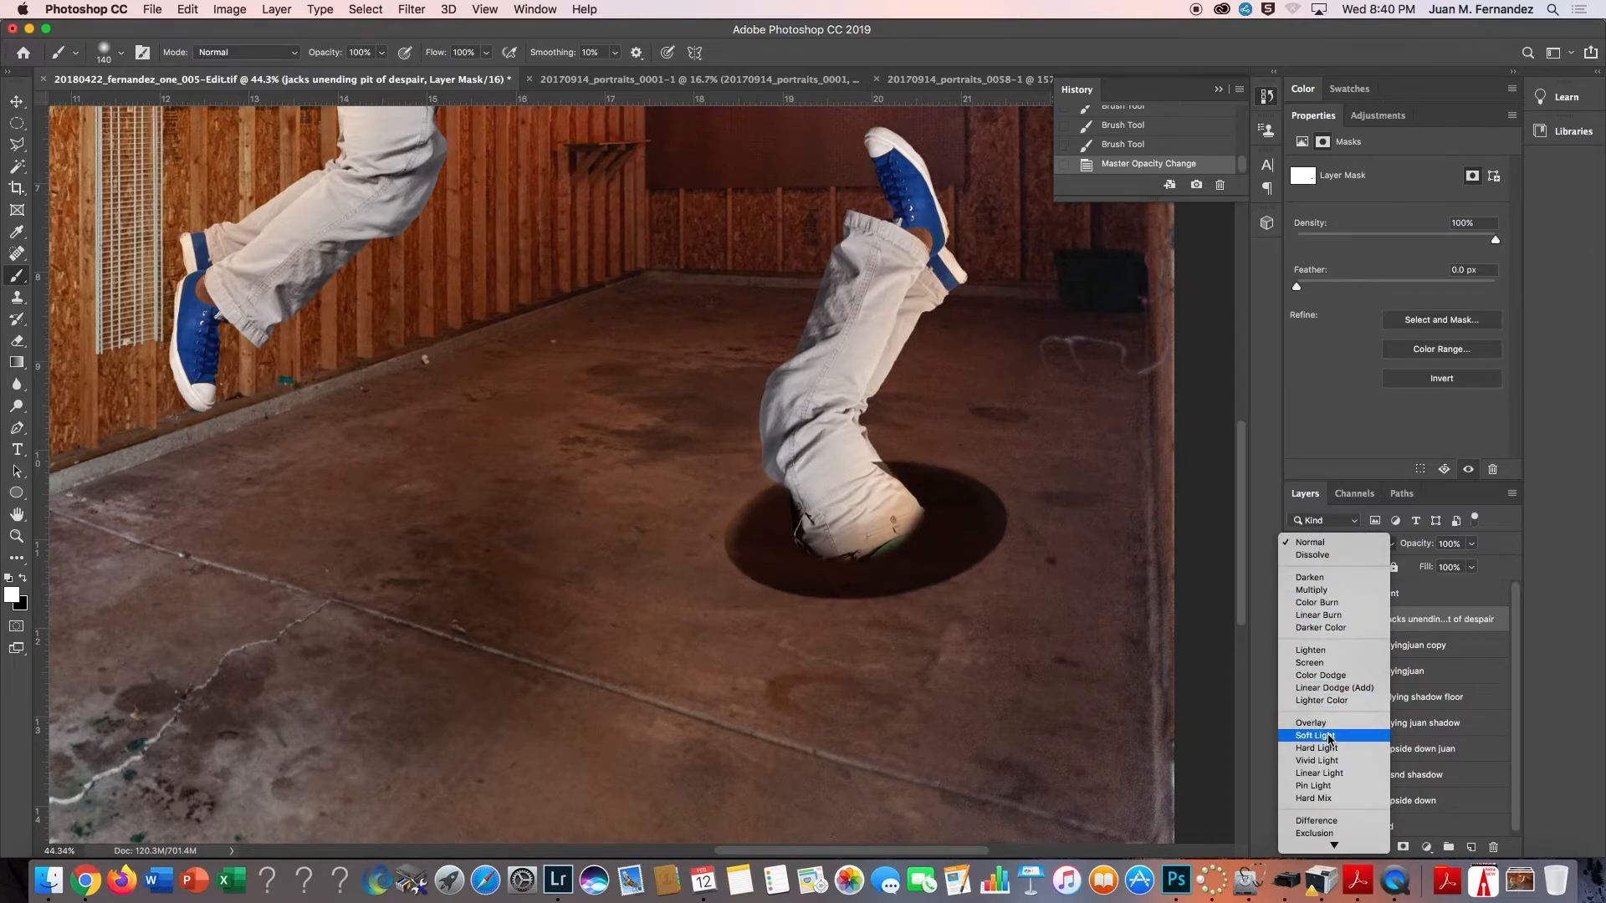
{"action": "left_click", "coordinate": [1319, 545]}
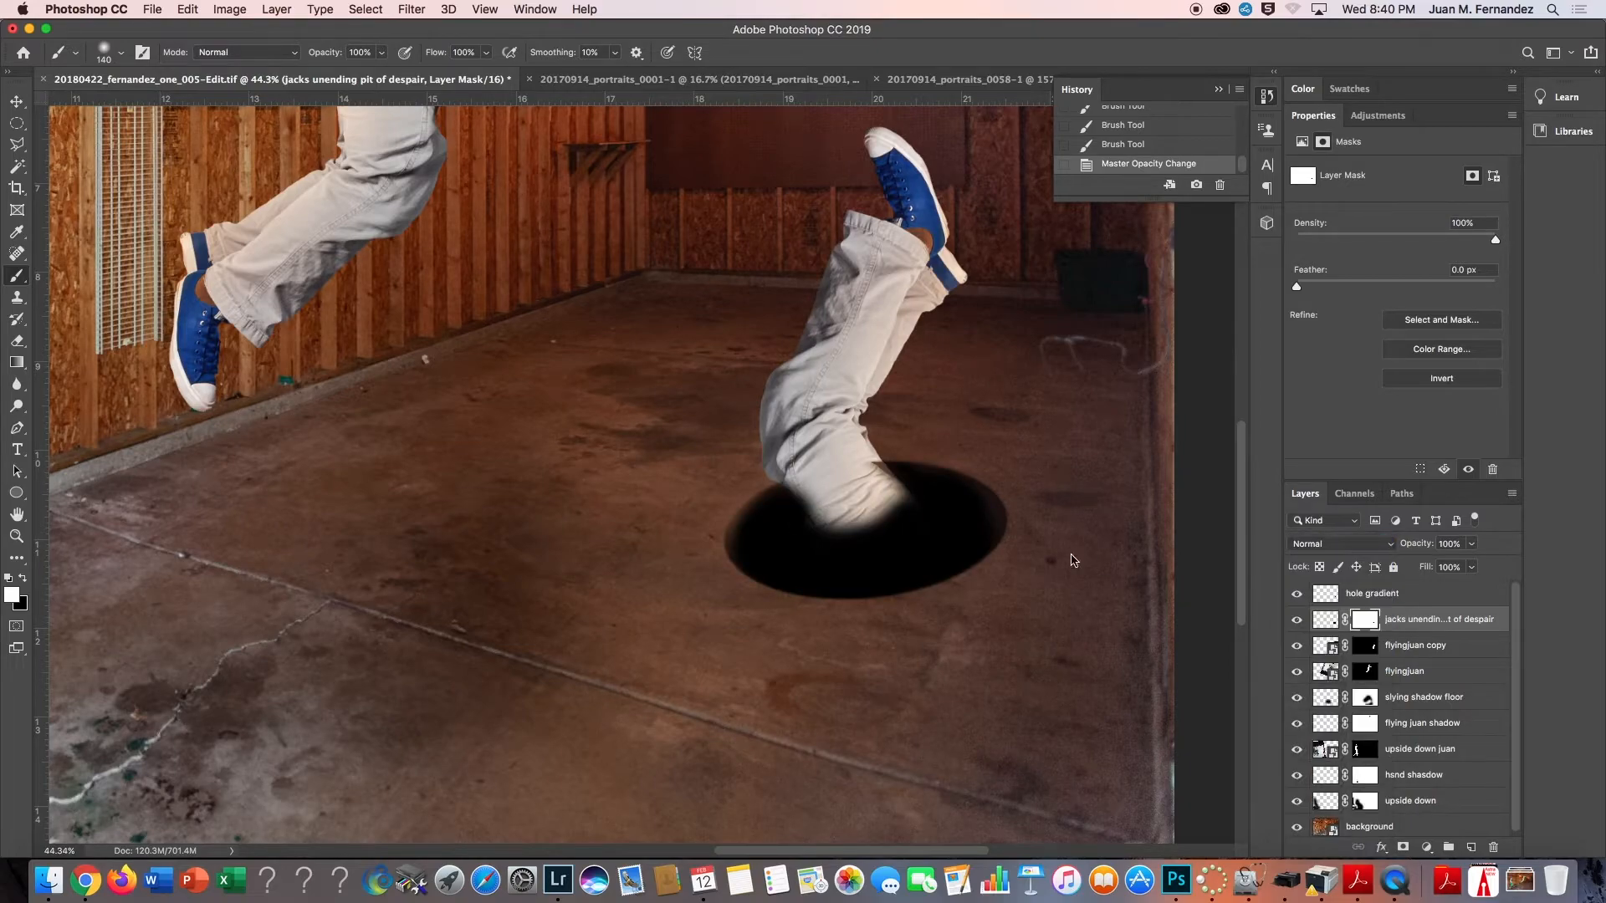
Set the foreground color to mid gray and brush the pit mask over the waist for a semi-transparent fade into the hole.
{"action": "left_click", "coordinate": [11, 596]}
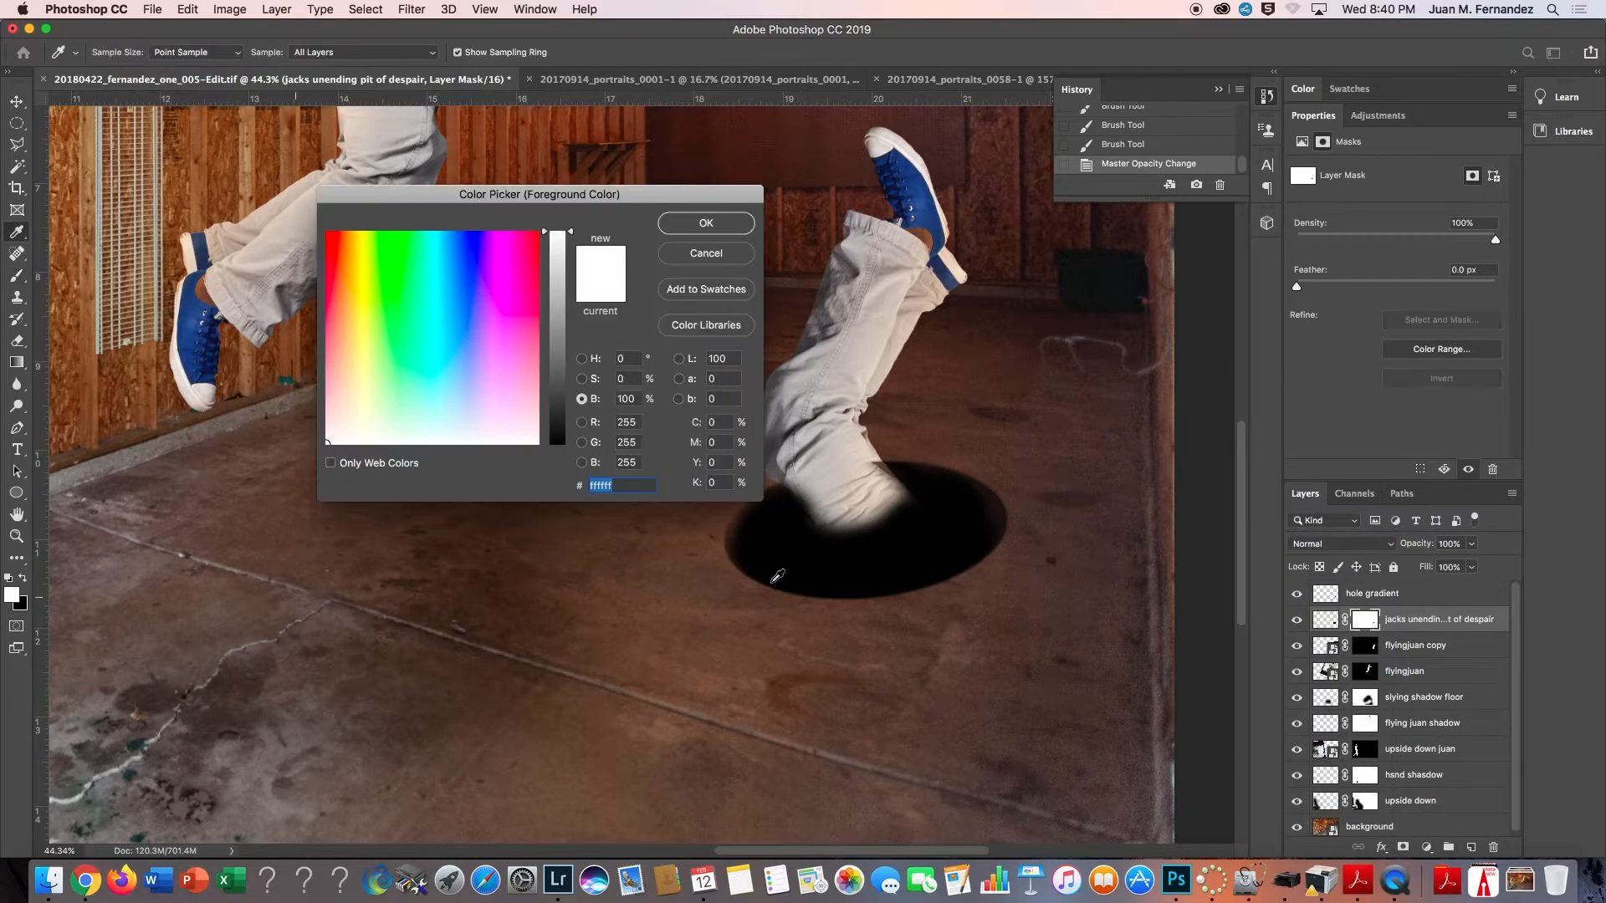
{"action": "left_click", "coordinate": [562, 345]}
{"action": "left_click", "coordinate": [706, 223]}
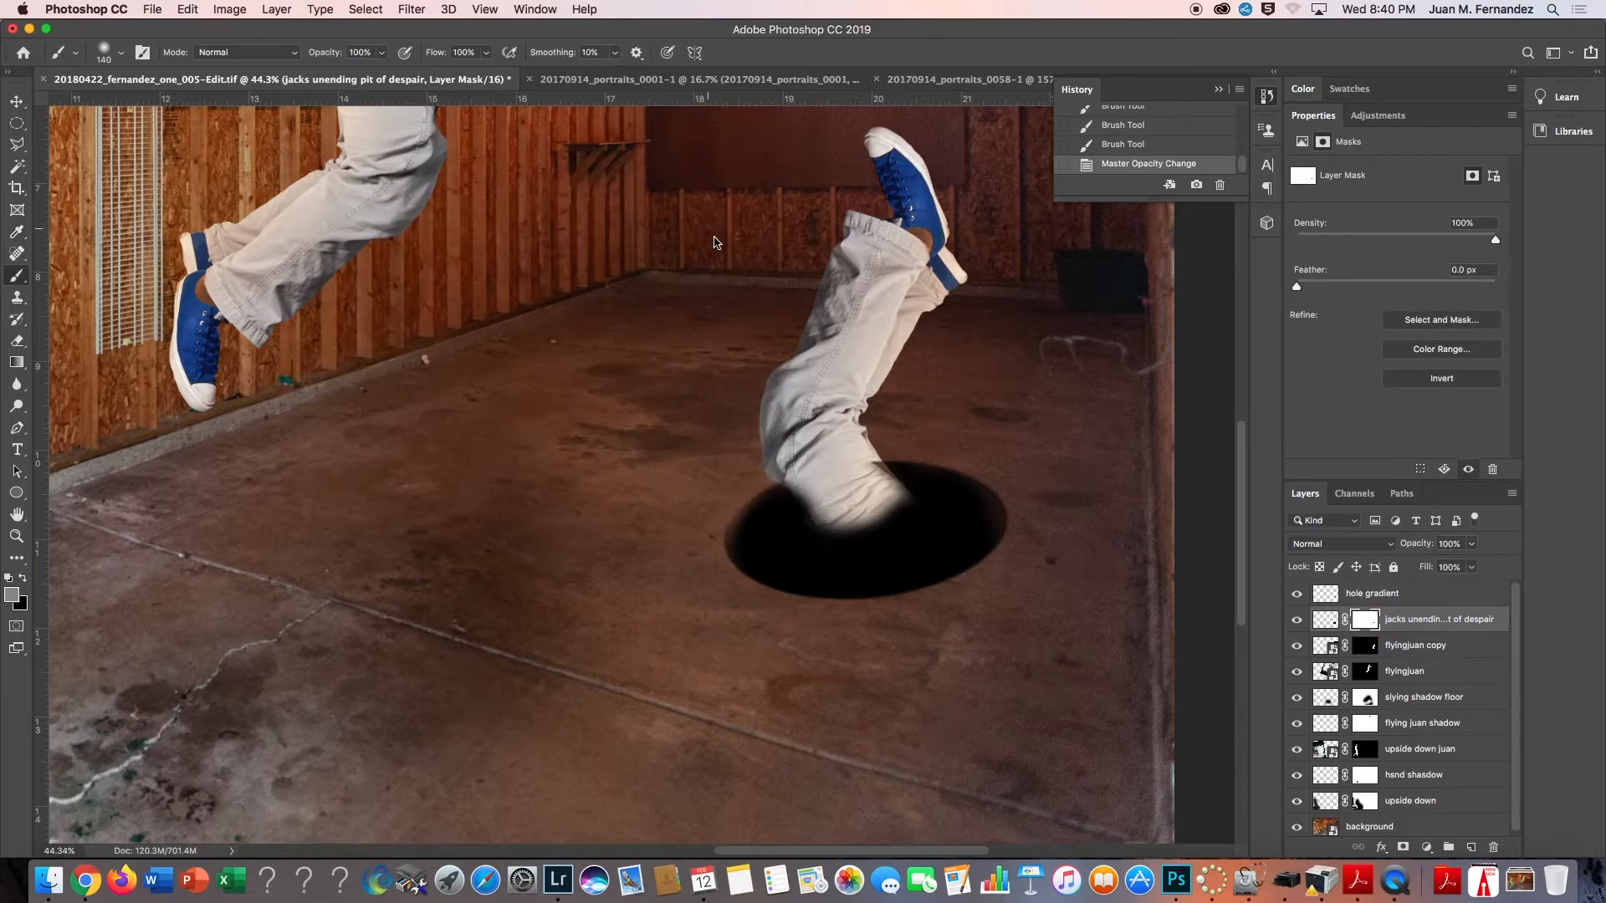
{"action": "mouse_move", "coordinate": [783, 516]}
{"action": "left_mouse_down"}
{"action": "mouse_move", "coordinate": [849, 524]}
{"action": "mouse_move", "coordinate": [895, 505]}
{"action": "mouse_move", "coordinate": [877, 485]}
{"action": "left_mouse_up"}
{"action": "key", "text": "super+z"}
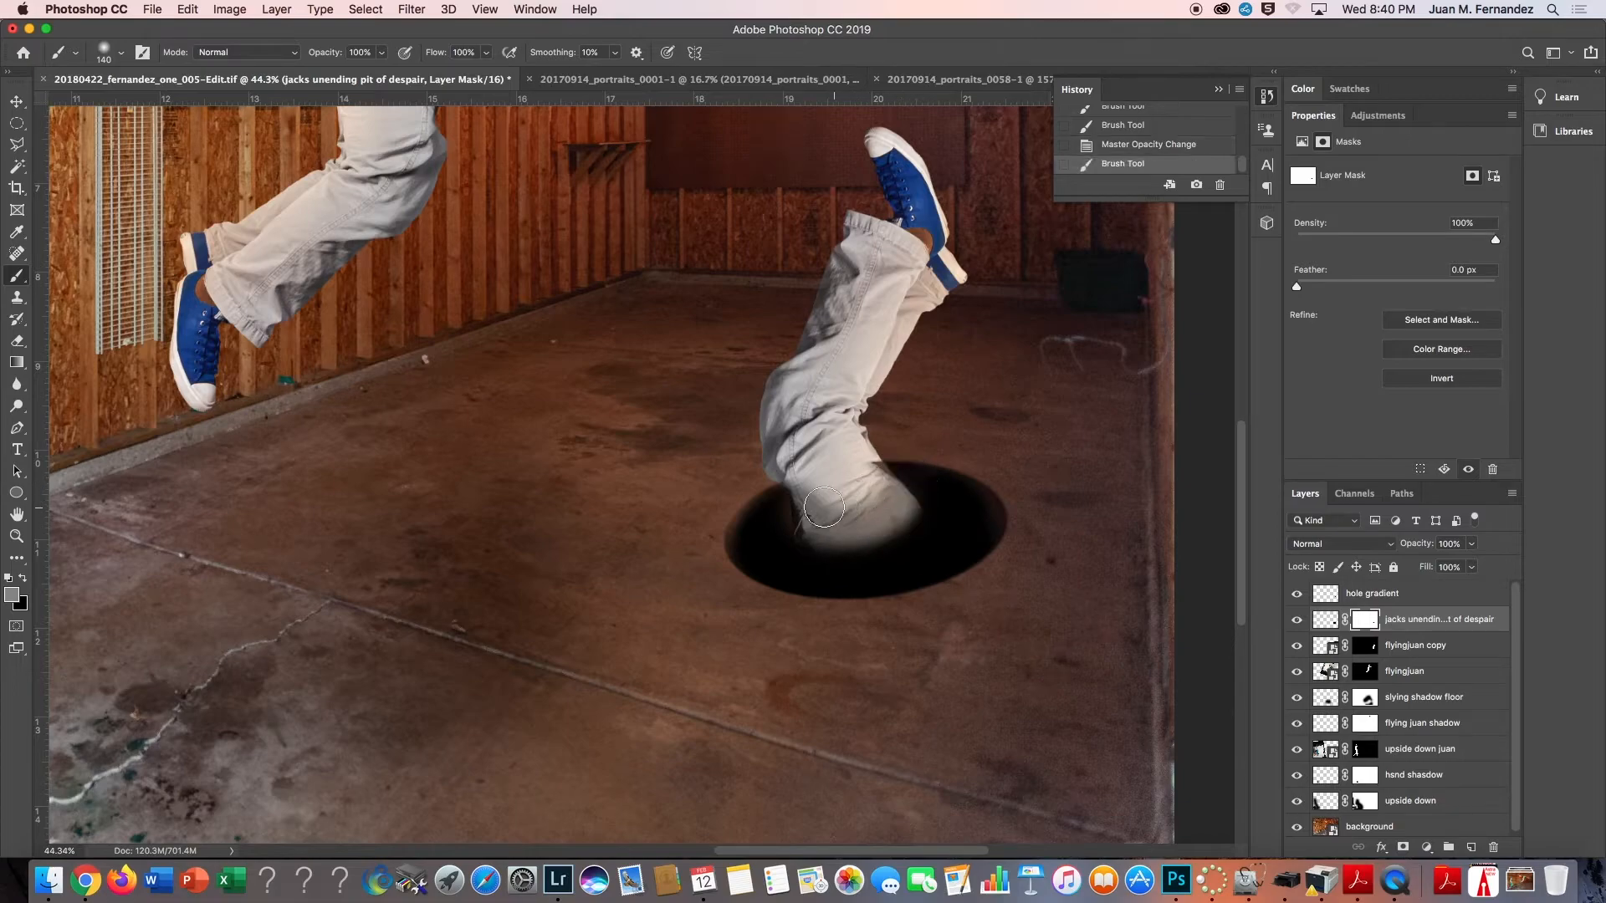
Paint white on the pit mask beside the left of the waist to bring back the solid black hole there.
{"action": "key", "text": "x"}
{"action": "mouse_move", "coordinate": [776, 516]}
{"action": "left_mouse_down"}
{"action": "mouse_move", "coordinate": [774, 537]}
{"action": "mouse_move", "coordinate": [753, 519]}
{"action": "left_mouse_up"}
{"action": "left_click", "coordinate": [756, 521]}
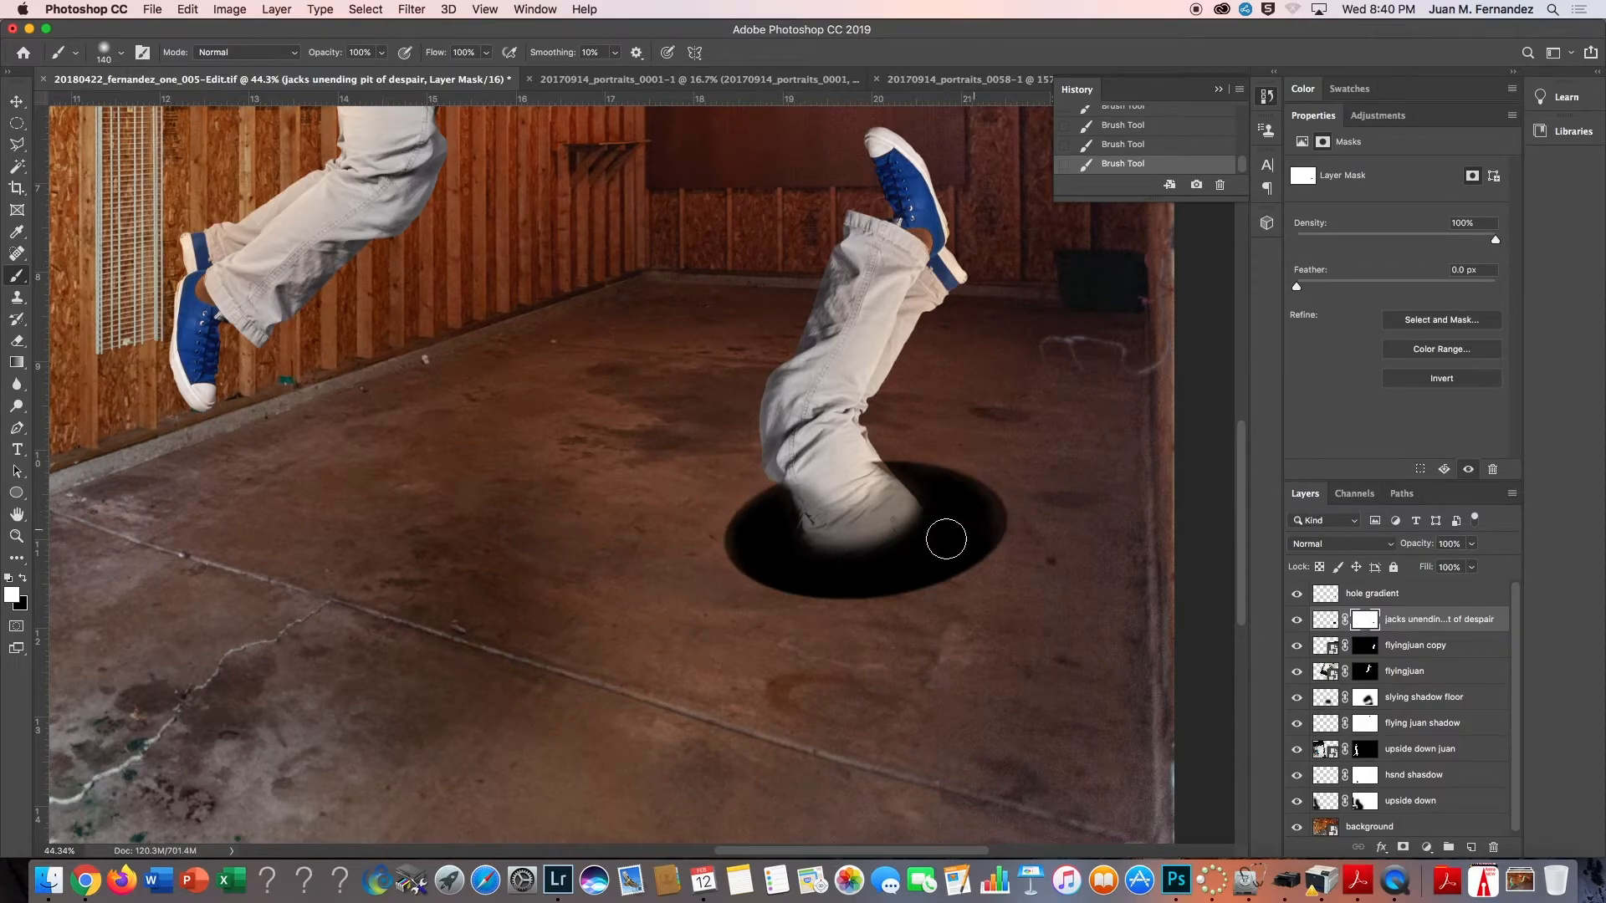
Add a layer mask to the hole gradient layer and brush it along the trouser edge at the pit's rim.
{"action": "scroll", "coordinate": [901, 473], "scroll_direction": "up", "scroll_amount": 3}
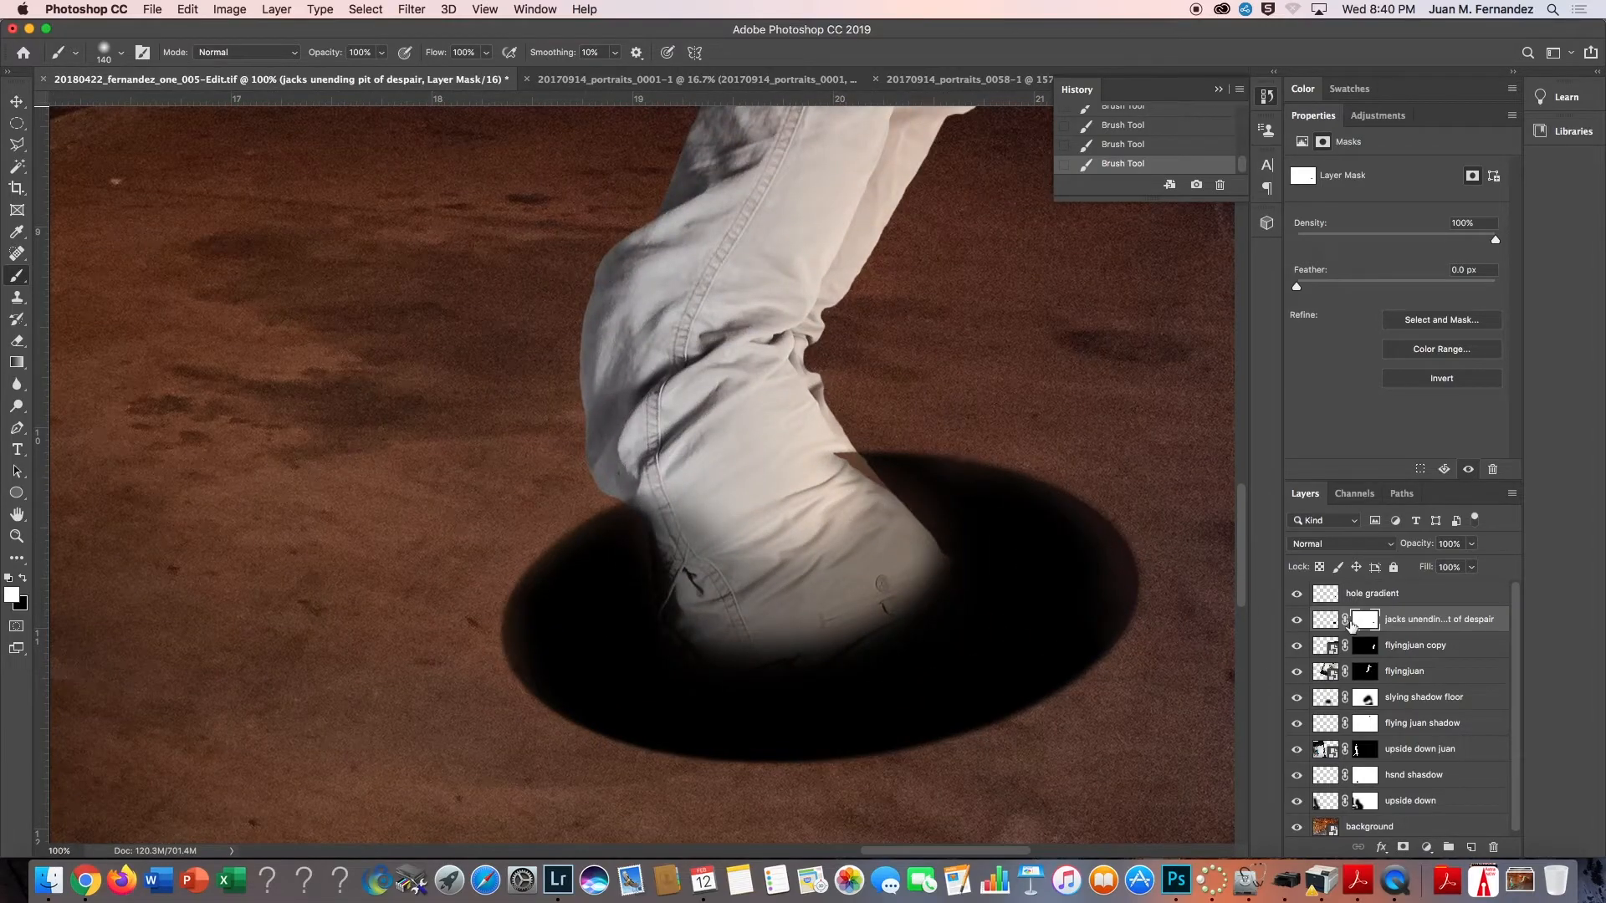
{"action": "left_click", "coordinate": [1369, 595]}
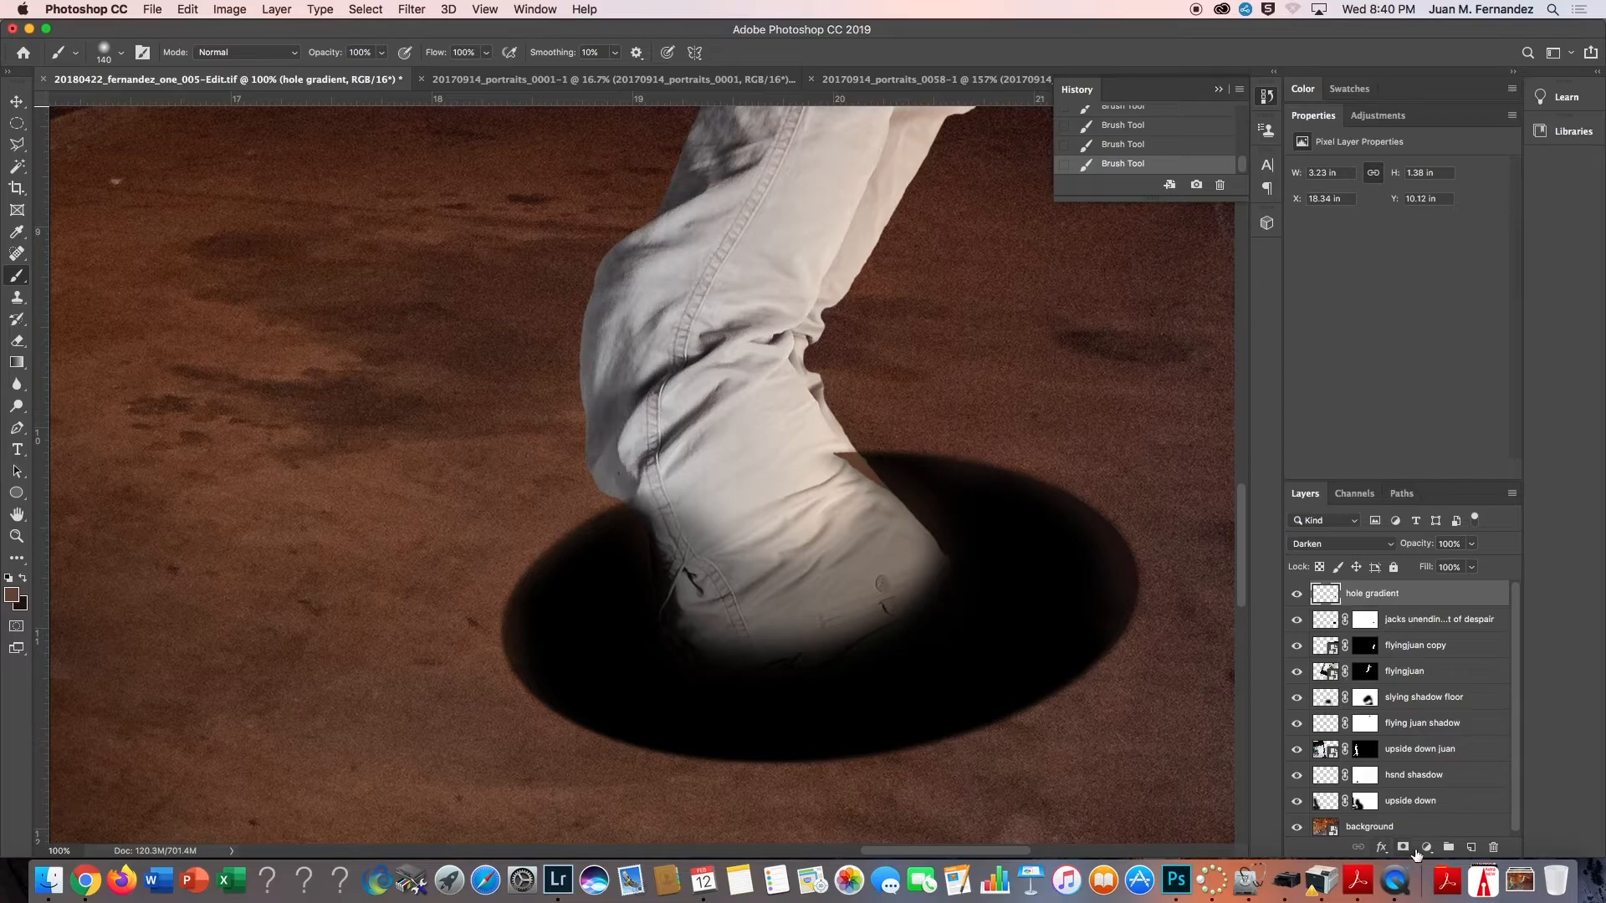
{"action": "left_click", "coordinate": [1427, 847]}
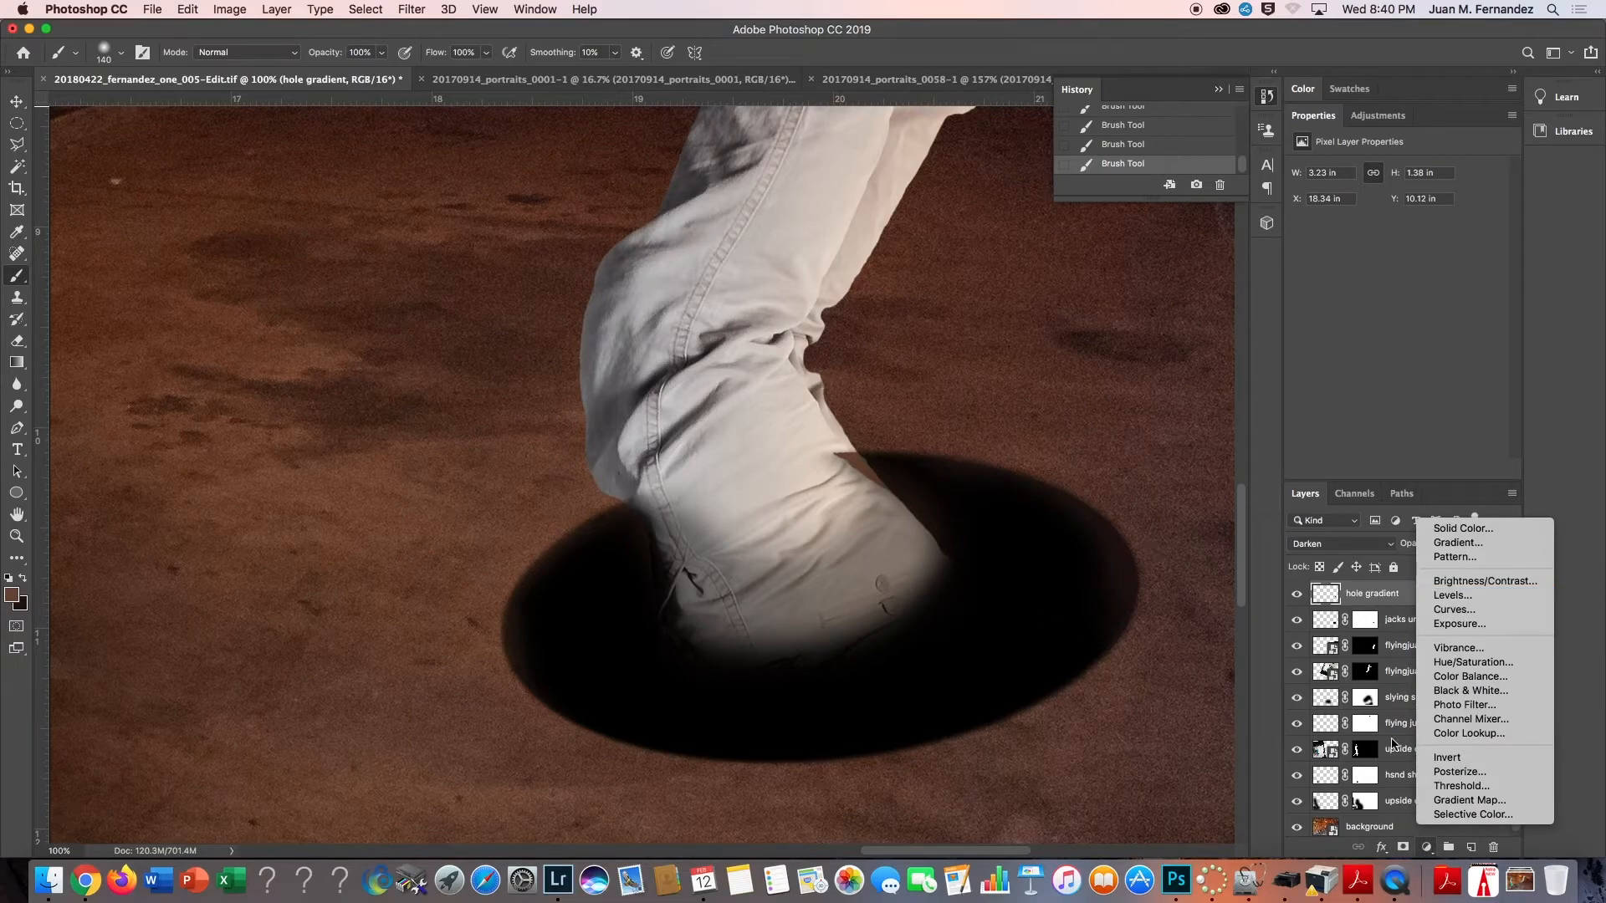
{"action": "left_click", "coordinate": [1404, 849]}
{"action": "left_click", "coordinate": [1404, 847]}
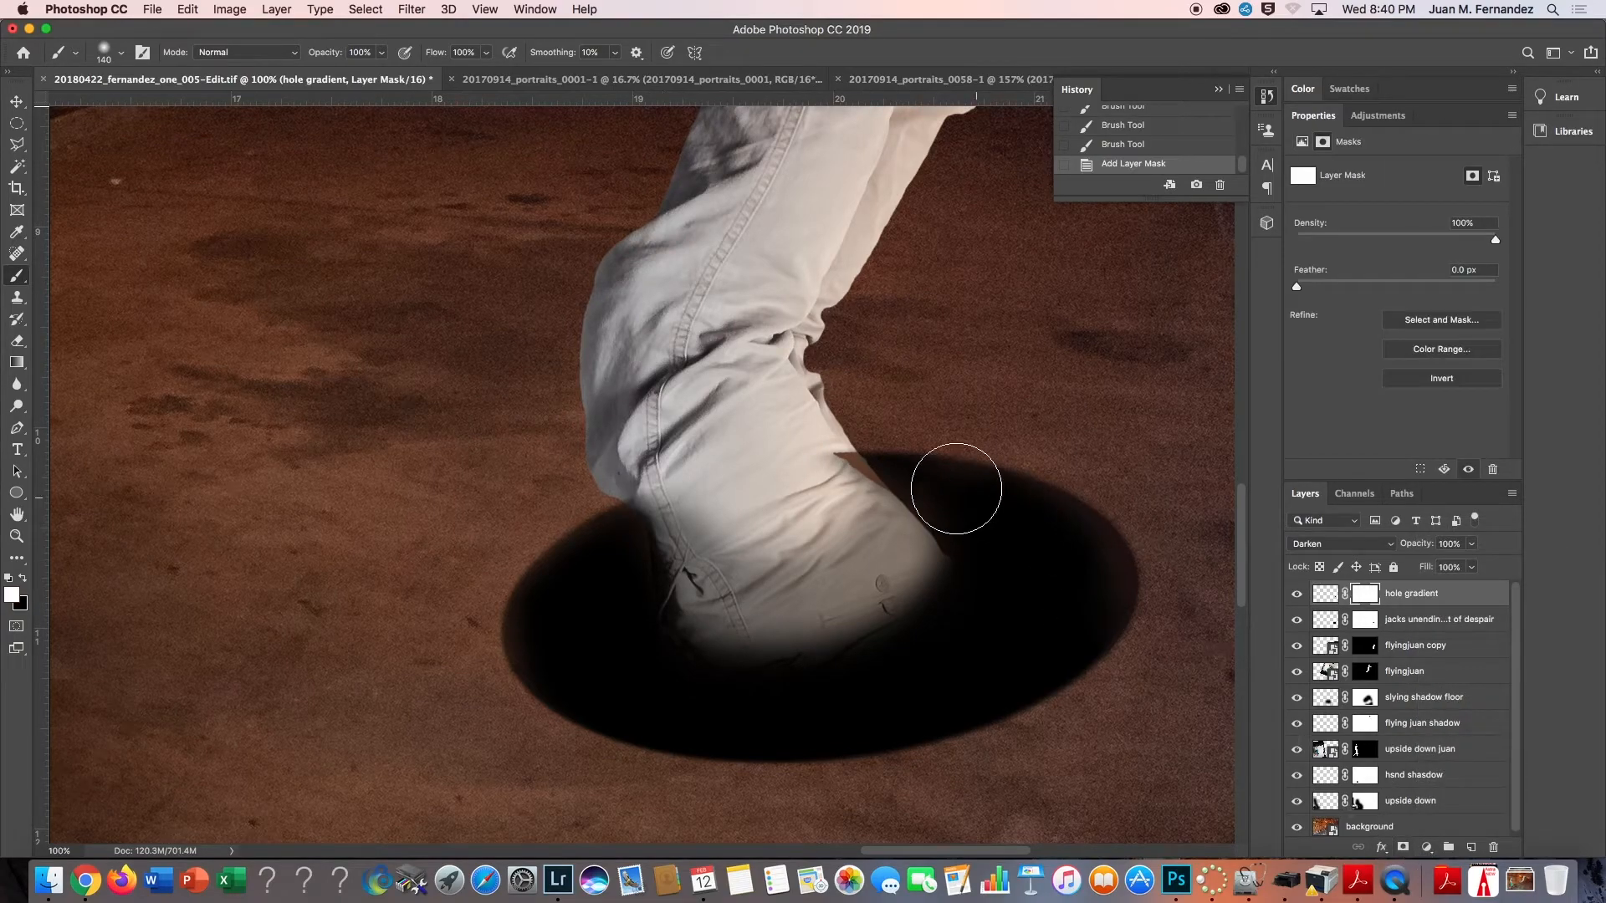
{"action": "mouse_move", "coordinate": [858, 476]}
{"action": "left_mouse_down"}
{"action": "mouse_move", "coordinate": [826, 459]}
{"action": "mouse_move", "coordinate": [861, 495]}
{"action": "left_mouse_up"}
{"action": "key", "text": "x"}
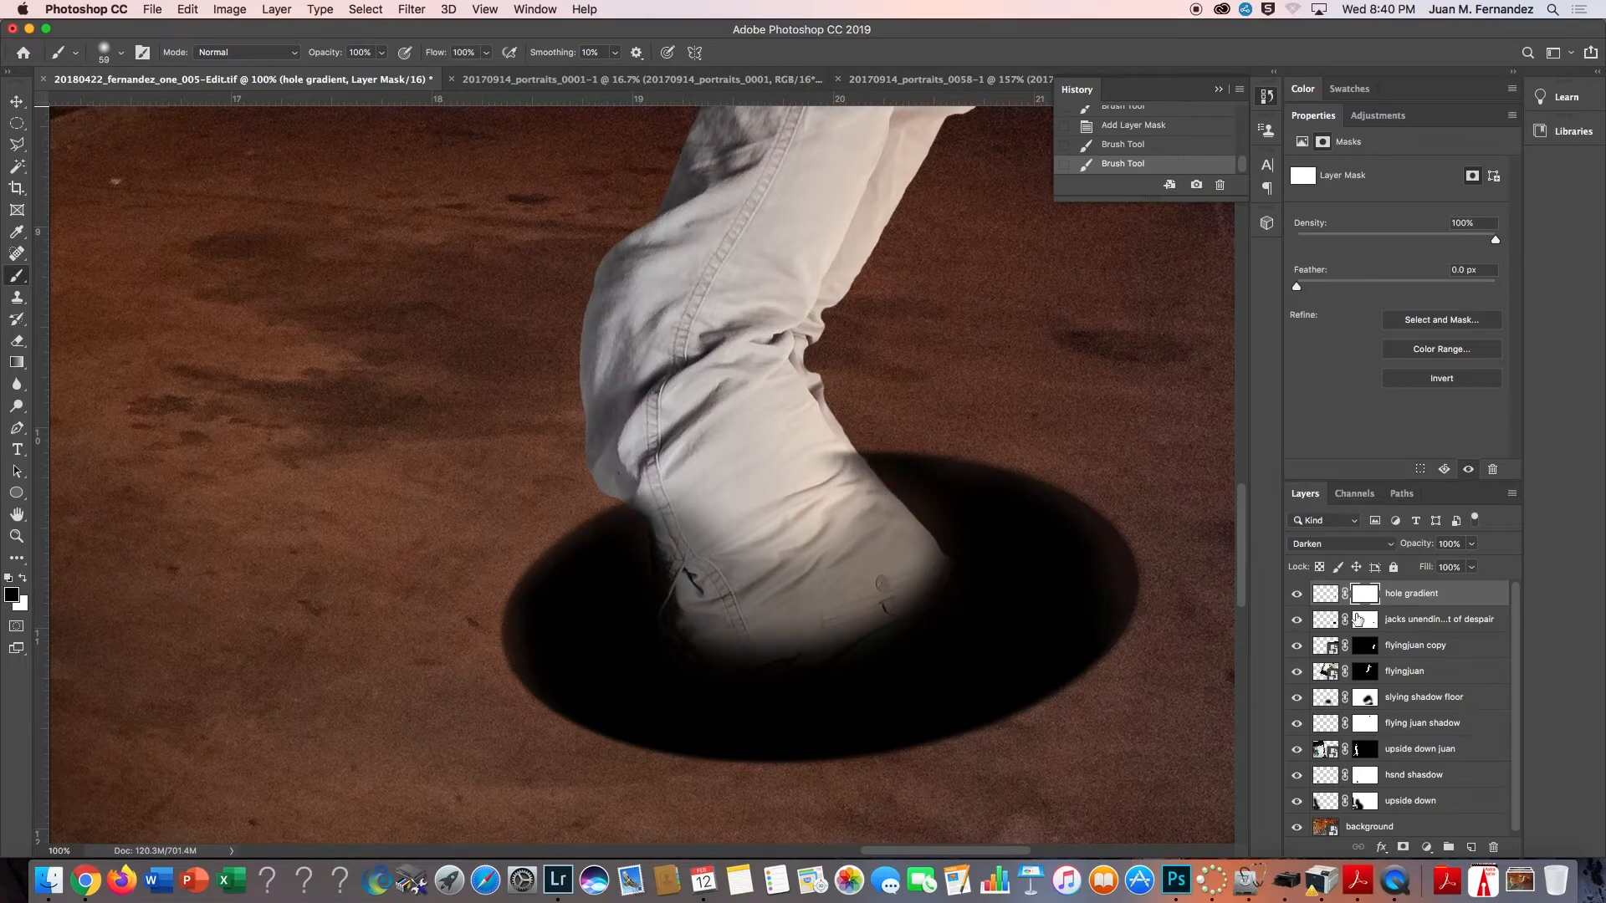
Paint black on the pit mask across the submerged waist with a soft brush to bring out more of the trousers.
{"action": "left_click", "coordinate": [1367, 623]}
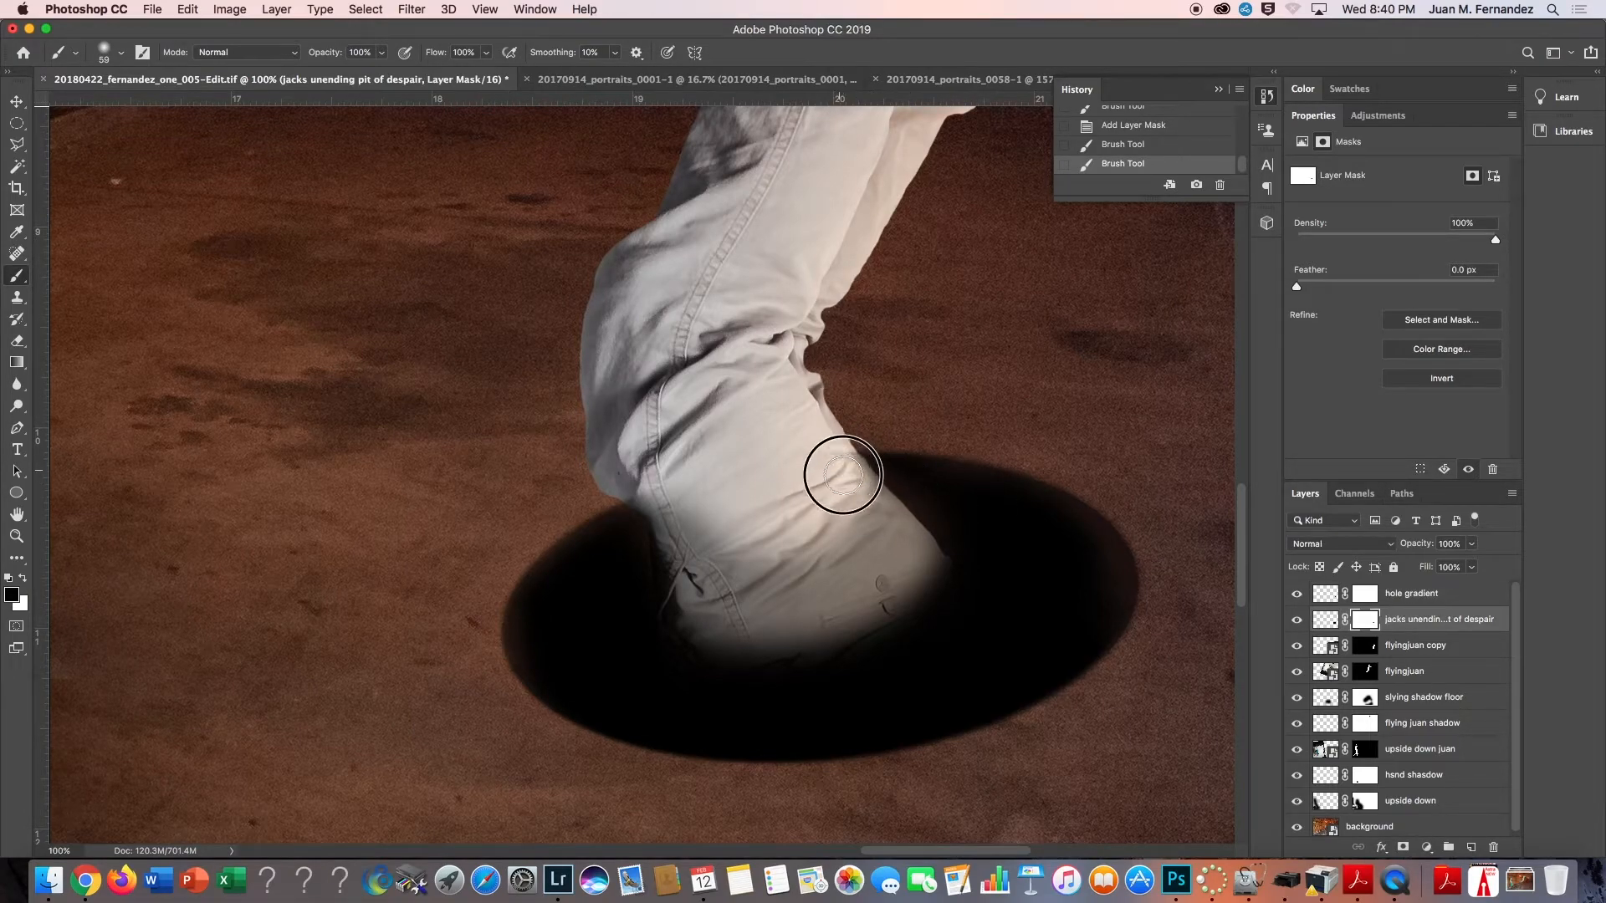
{"action": "mouse_move", "coordinate": [839, 466]}
{"action": "left_mouse_down"}
{"action": "mouse_move", "coordinate": [878, 548]}
{"action": "mouse_move", "coordinate": [869, 522]}
{"action": "mouse_move", "coordinate": [887, 523]}
{"action": "mouse_move", "coordinate": [709, 536]}
{"action": "left_mouse_up"}
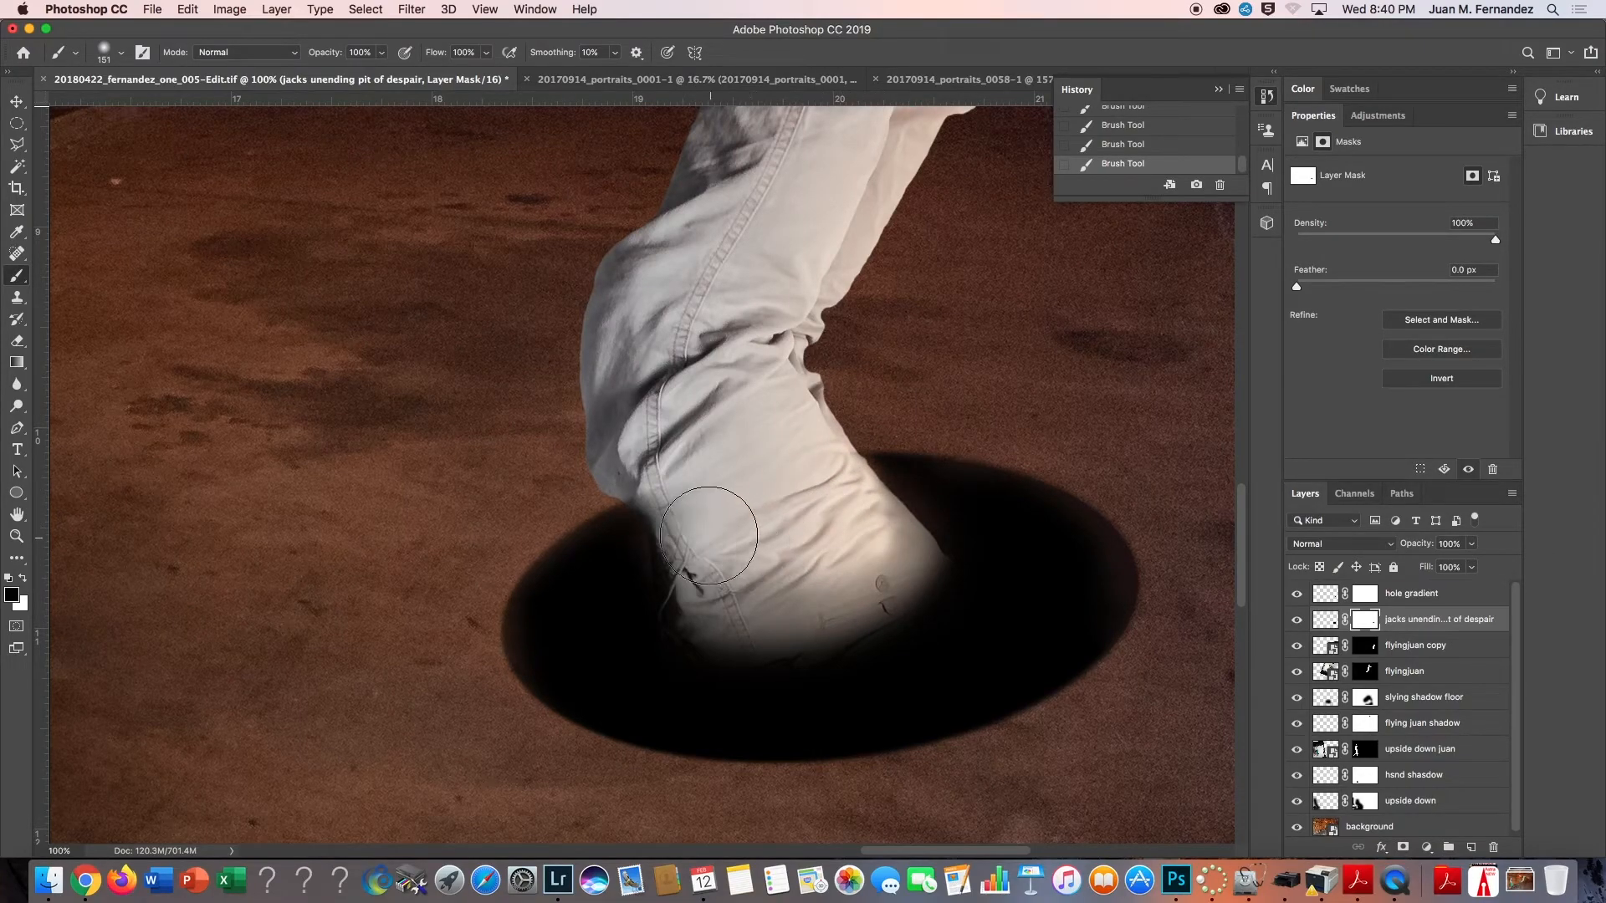
{"action": "key", "text": "h"}
{"action": "left_click_drag", "start_coordinate": [896, 531], "coordinate": [752, 551]}
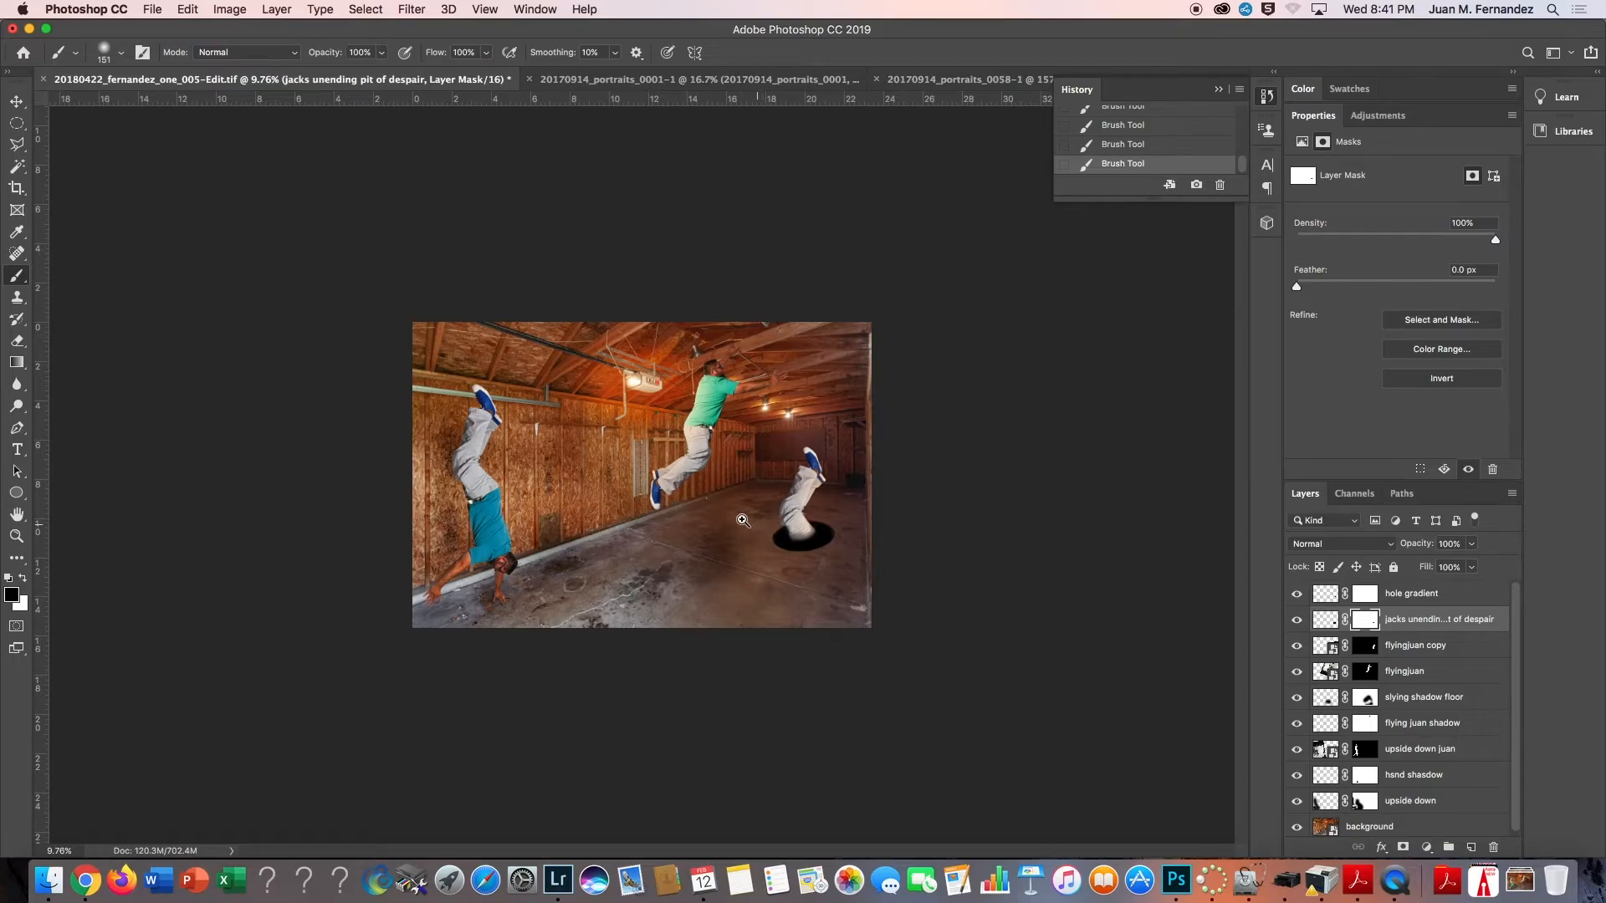
Duplicate the hole gradient and pit layers together, placing the copies at the top of the layer stack.
{"action": "left_click_drag", "start_coordinate": [764, 537], "coordinate": [846, 544]}
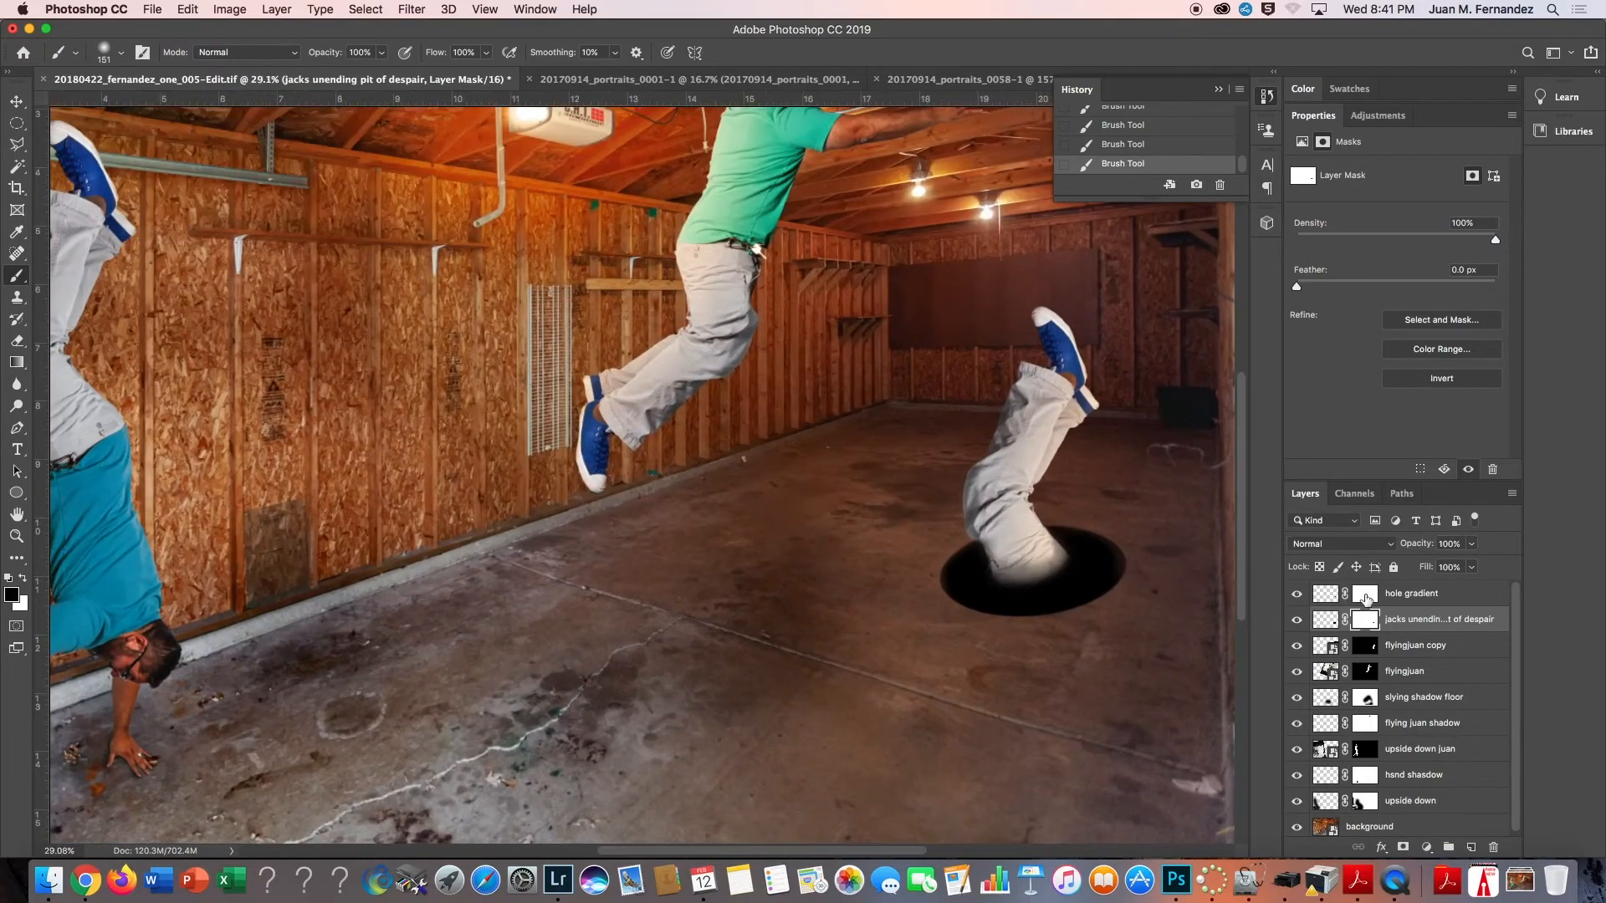
{"action": "left_click", "coordinate": [1413, 597]}
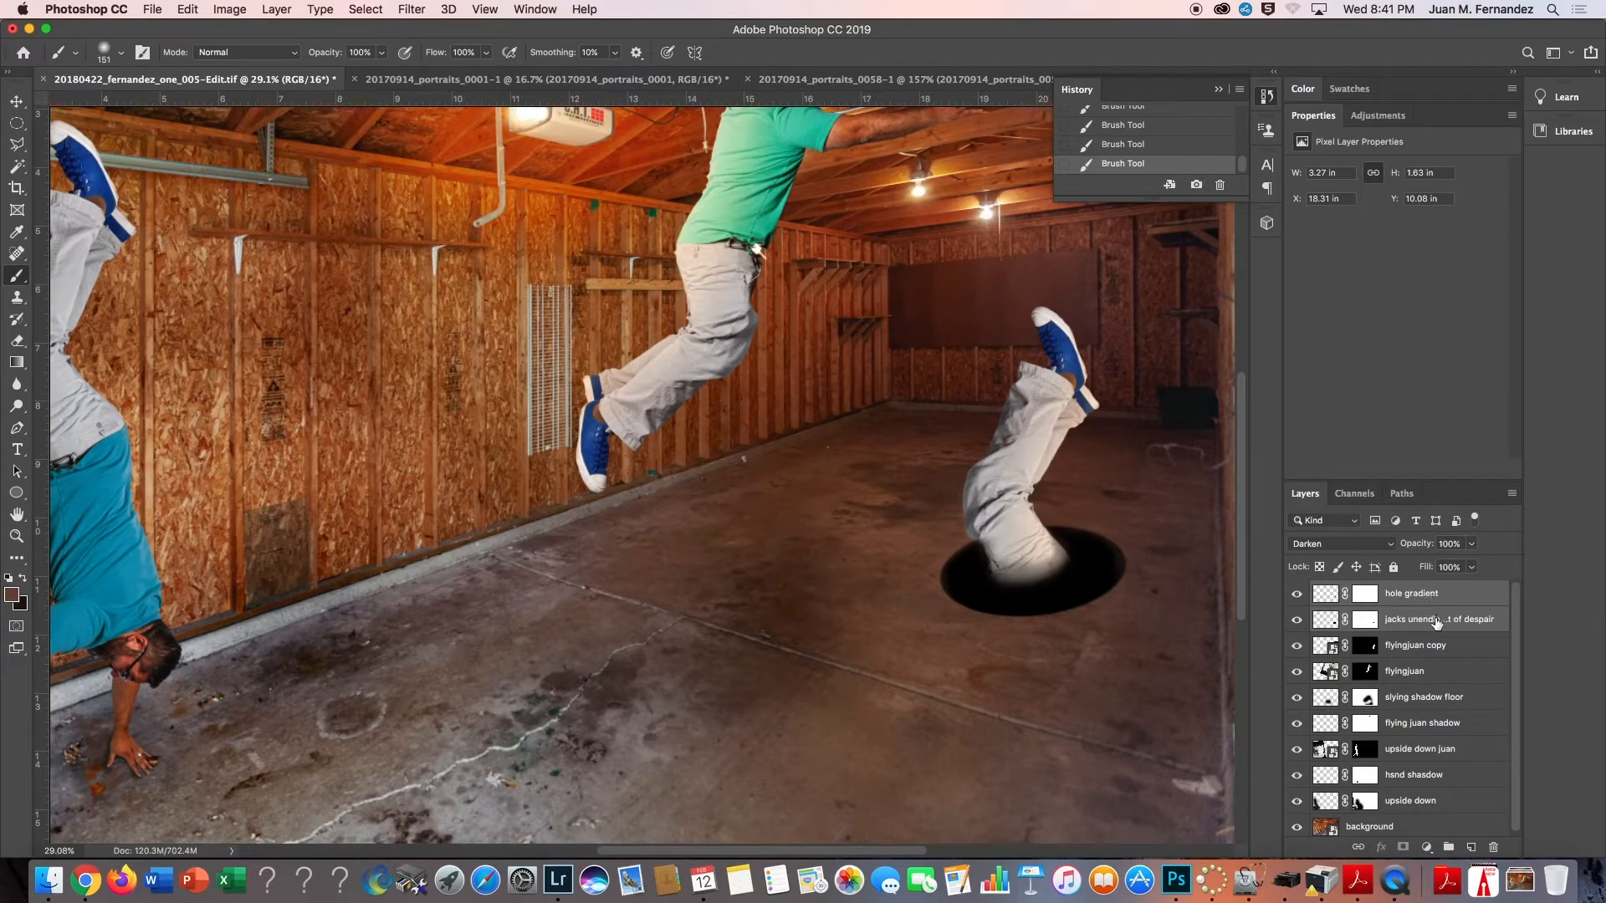
{"action": "left_click", "coordinate": [1435, 585]}
{"action": "left_click_drag", "start_coordinate": [1436, 586], "coordinate": [1432, 583]}
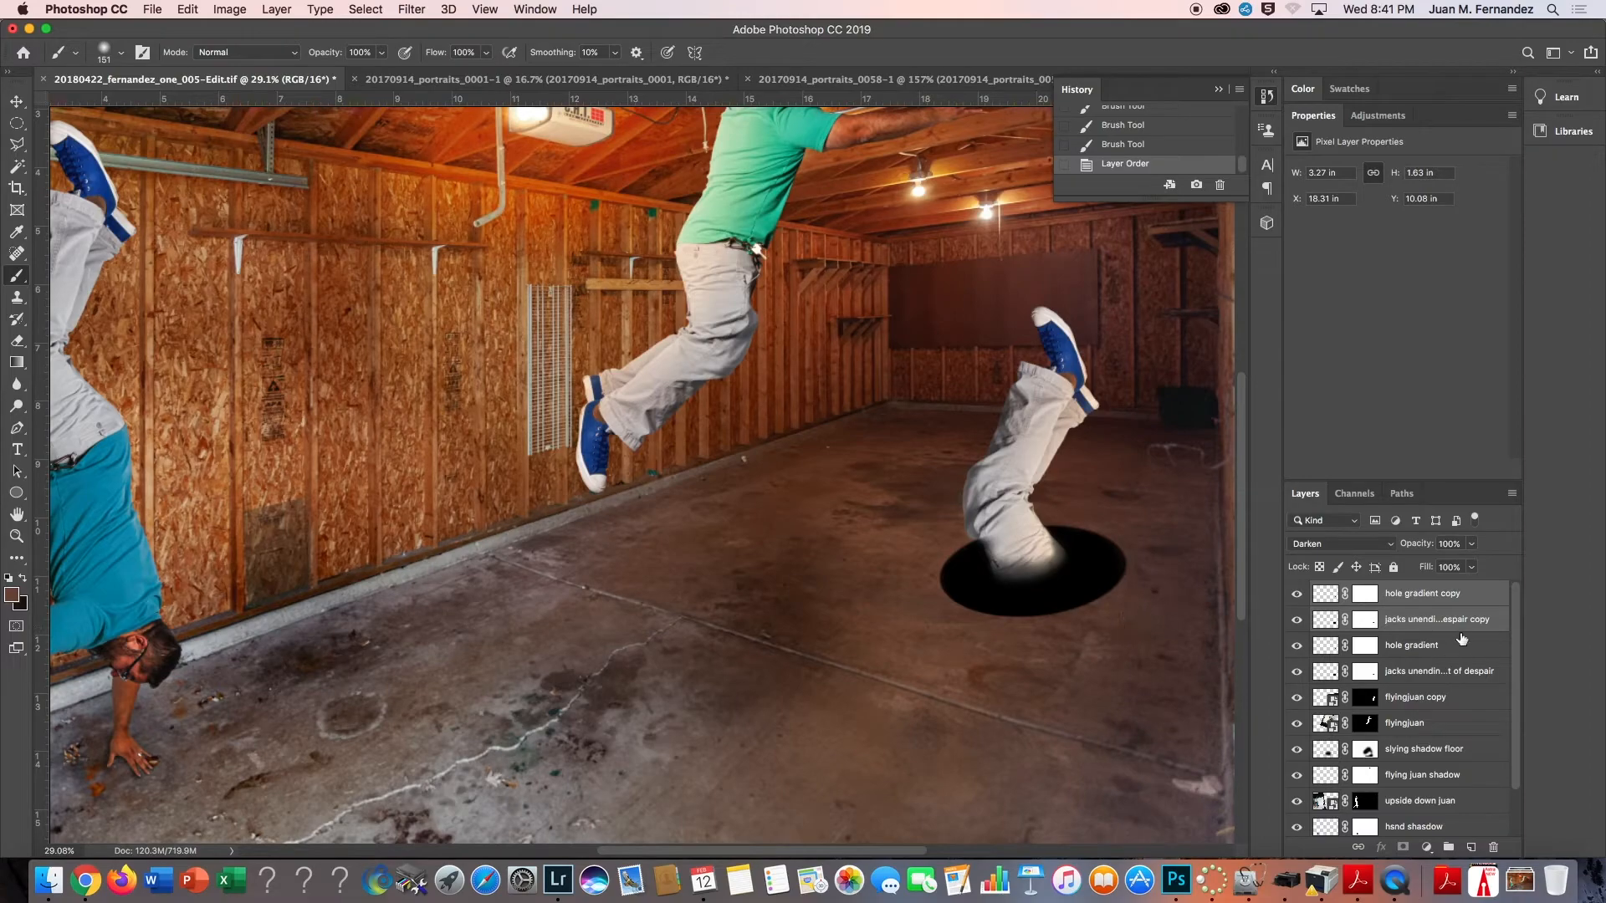
Move the duplicated hole toward the back of the garage floor, scale it to 66.30%, and flip it horizontally.
{"action": "key", "text": "v"}
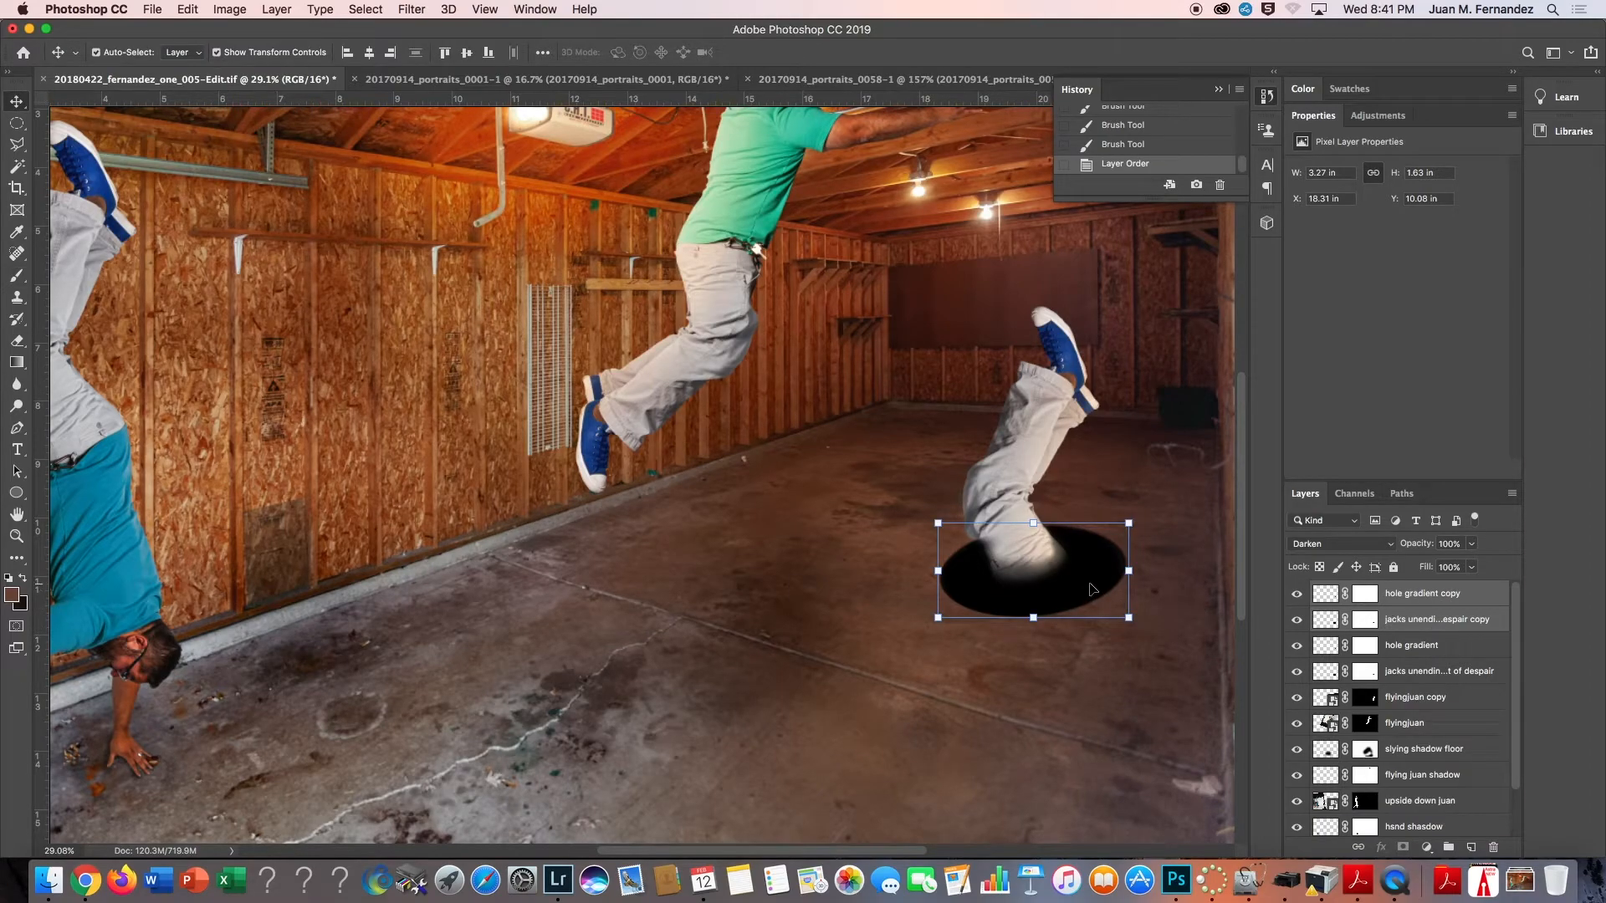
{"action": "left_click_drag", "start_coordinate": [1090, 590], "coordinate": [918, 475]}
{"action": "left_click", "coordinate": [954, 518]}
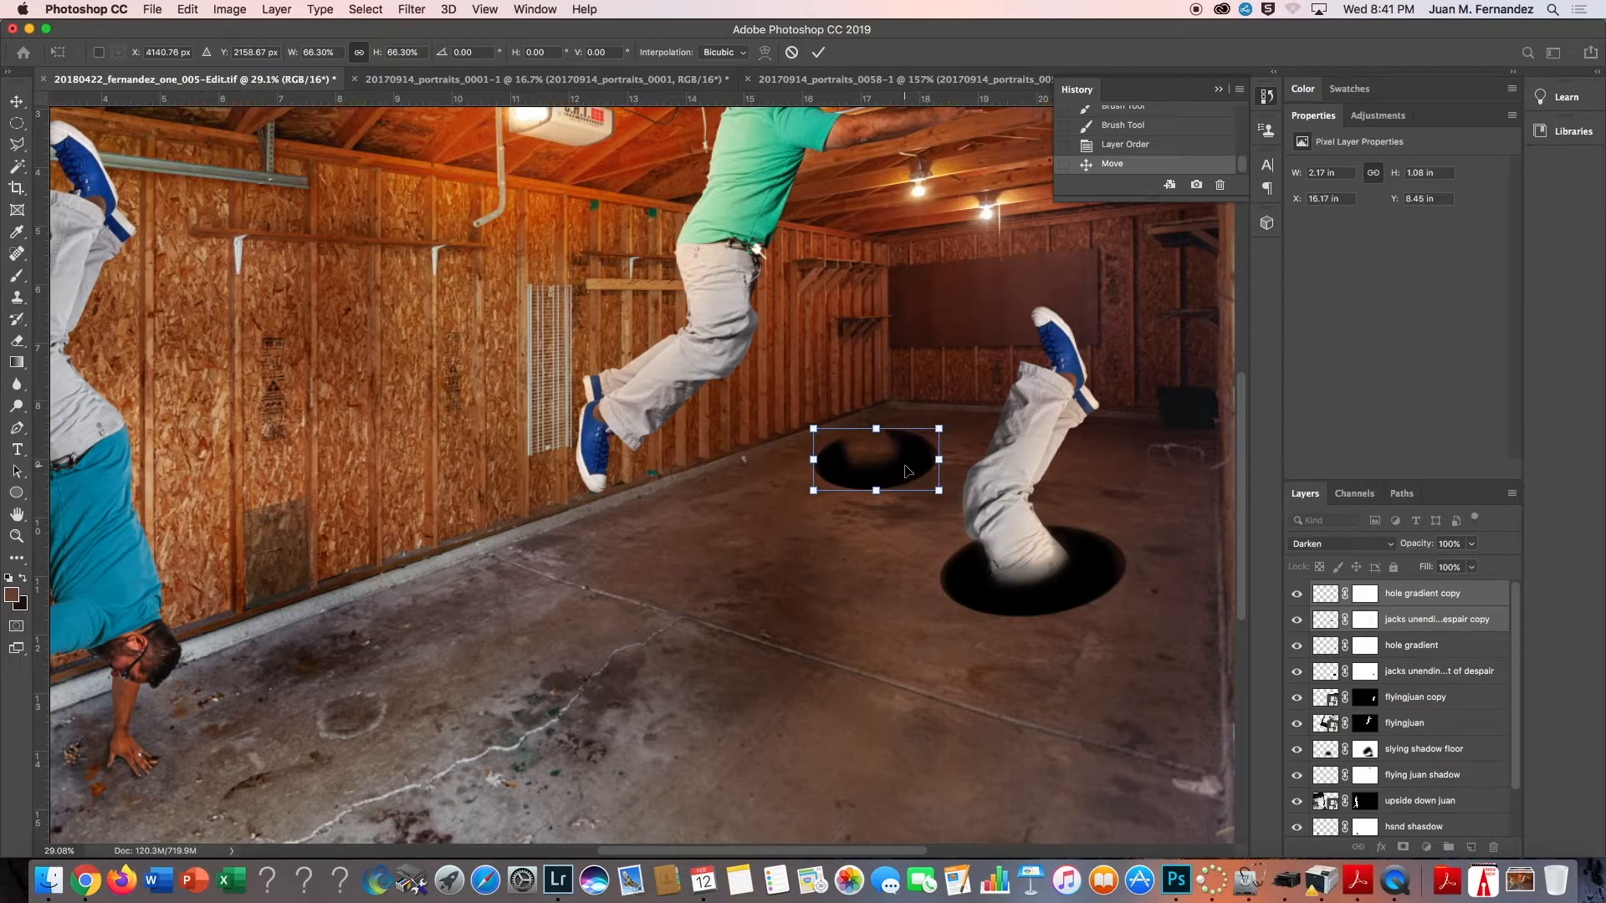
{"action": "right_click", "coordinate": [905, 464]}
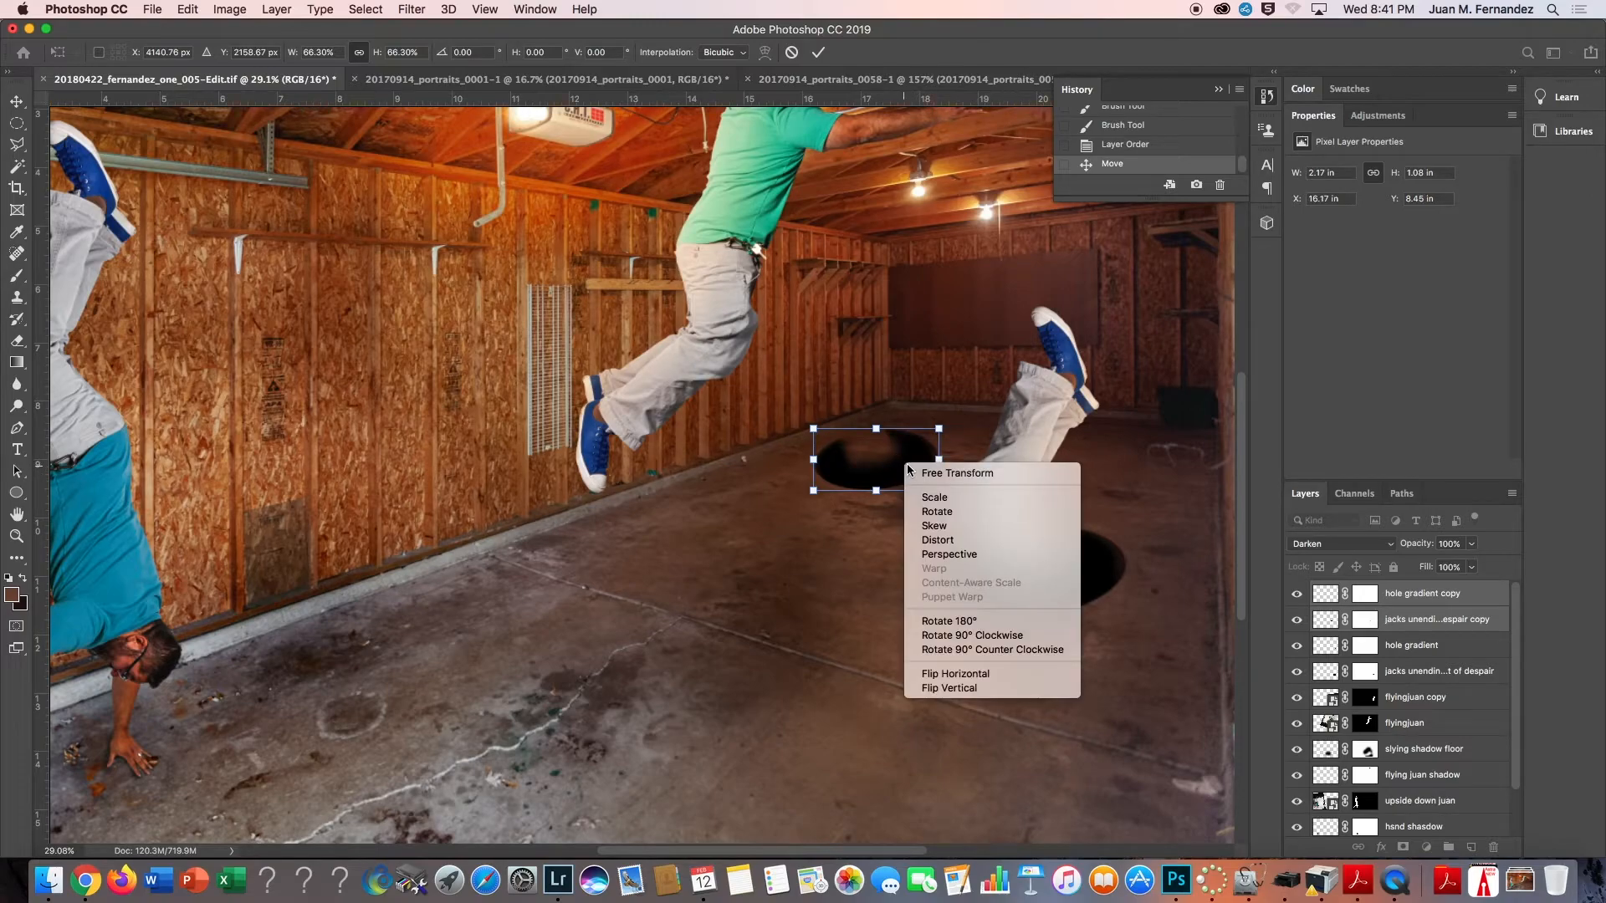
{"action": "left_click", "coordinate": [966, 678]}
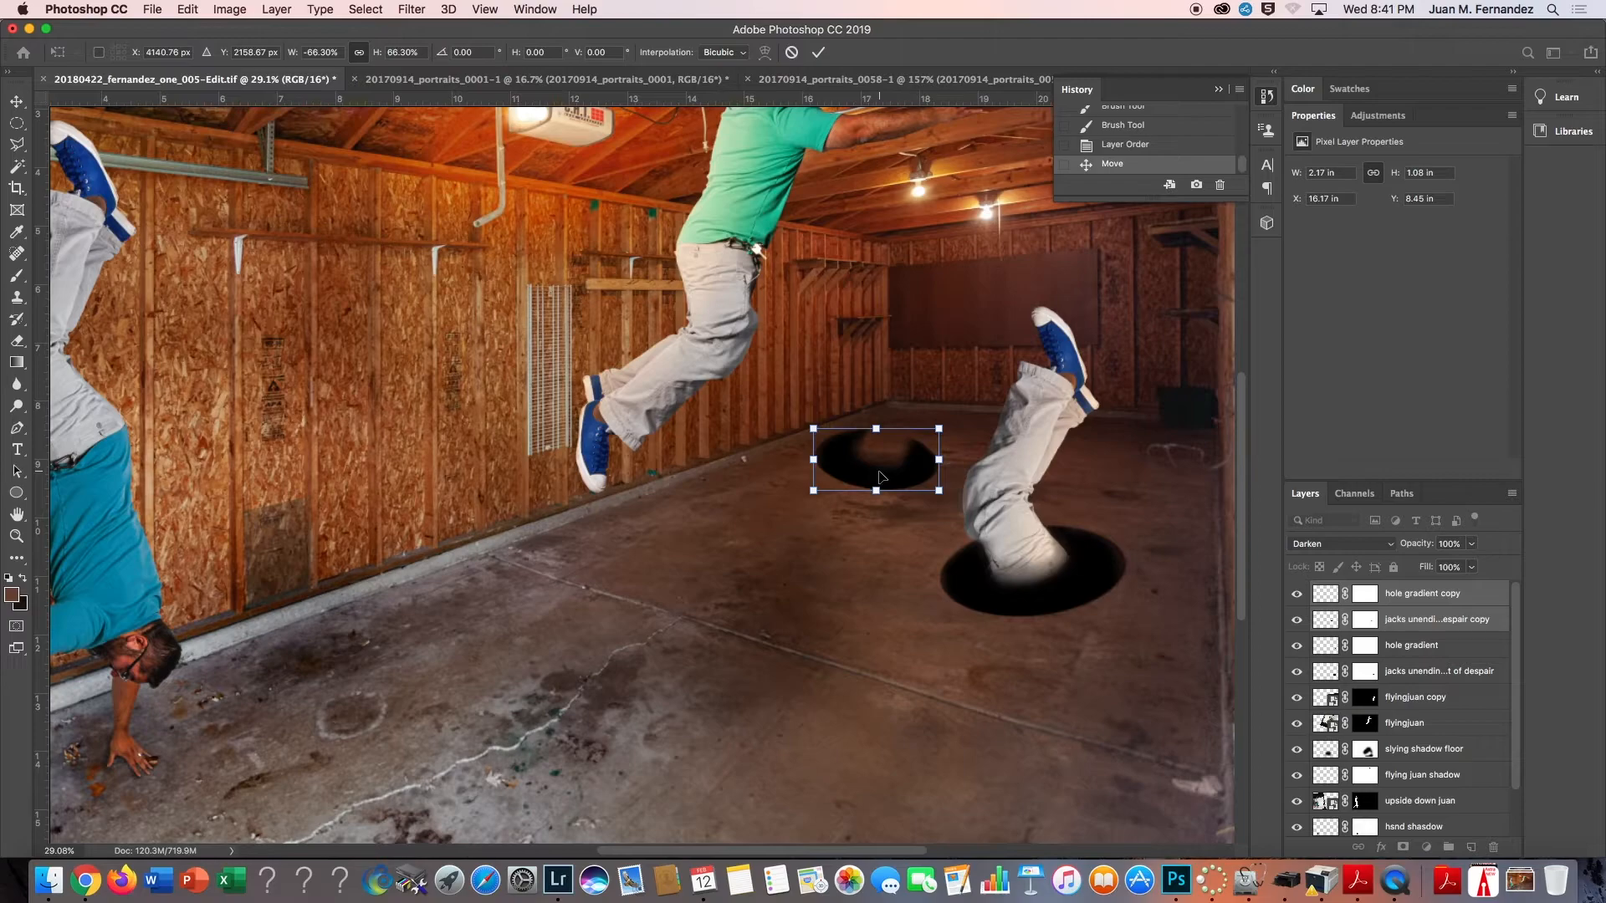
{"action": "key", "text": "Return"}
Create an independent smart object copy of the upside-down legs layer and name it "whole hole".
{"action": "left_click", "coordinate": [1004, 512]}
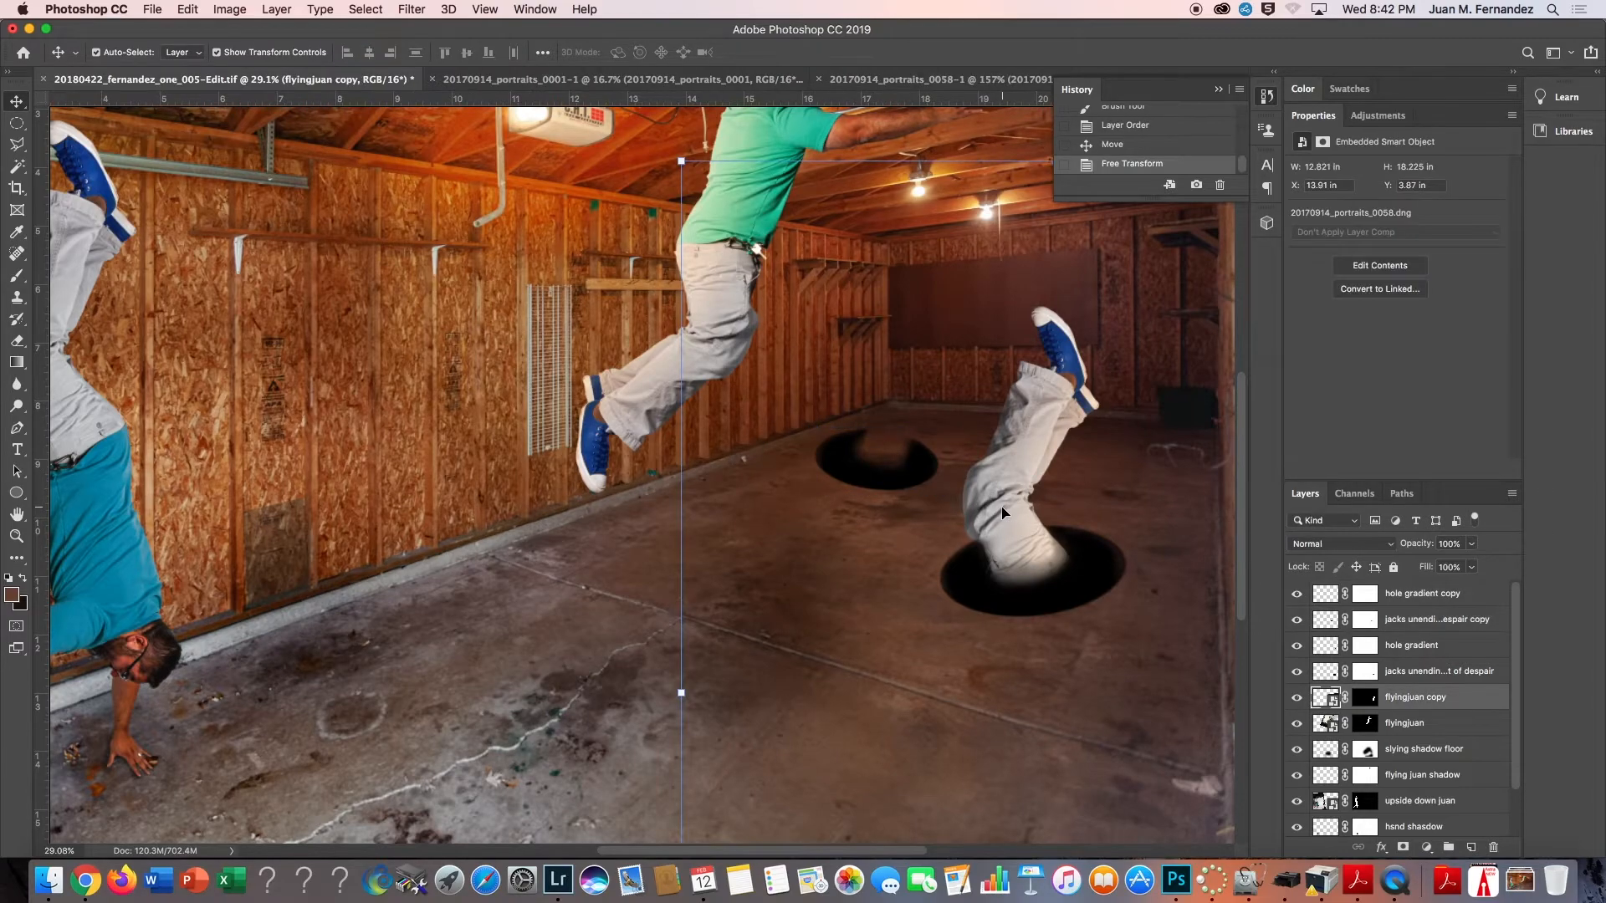
{"action": "right_click", "coordinate": [1325, 699]}
{"action": "left_click", "coordinate": [1321, 708]}
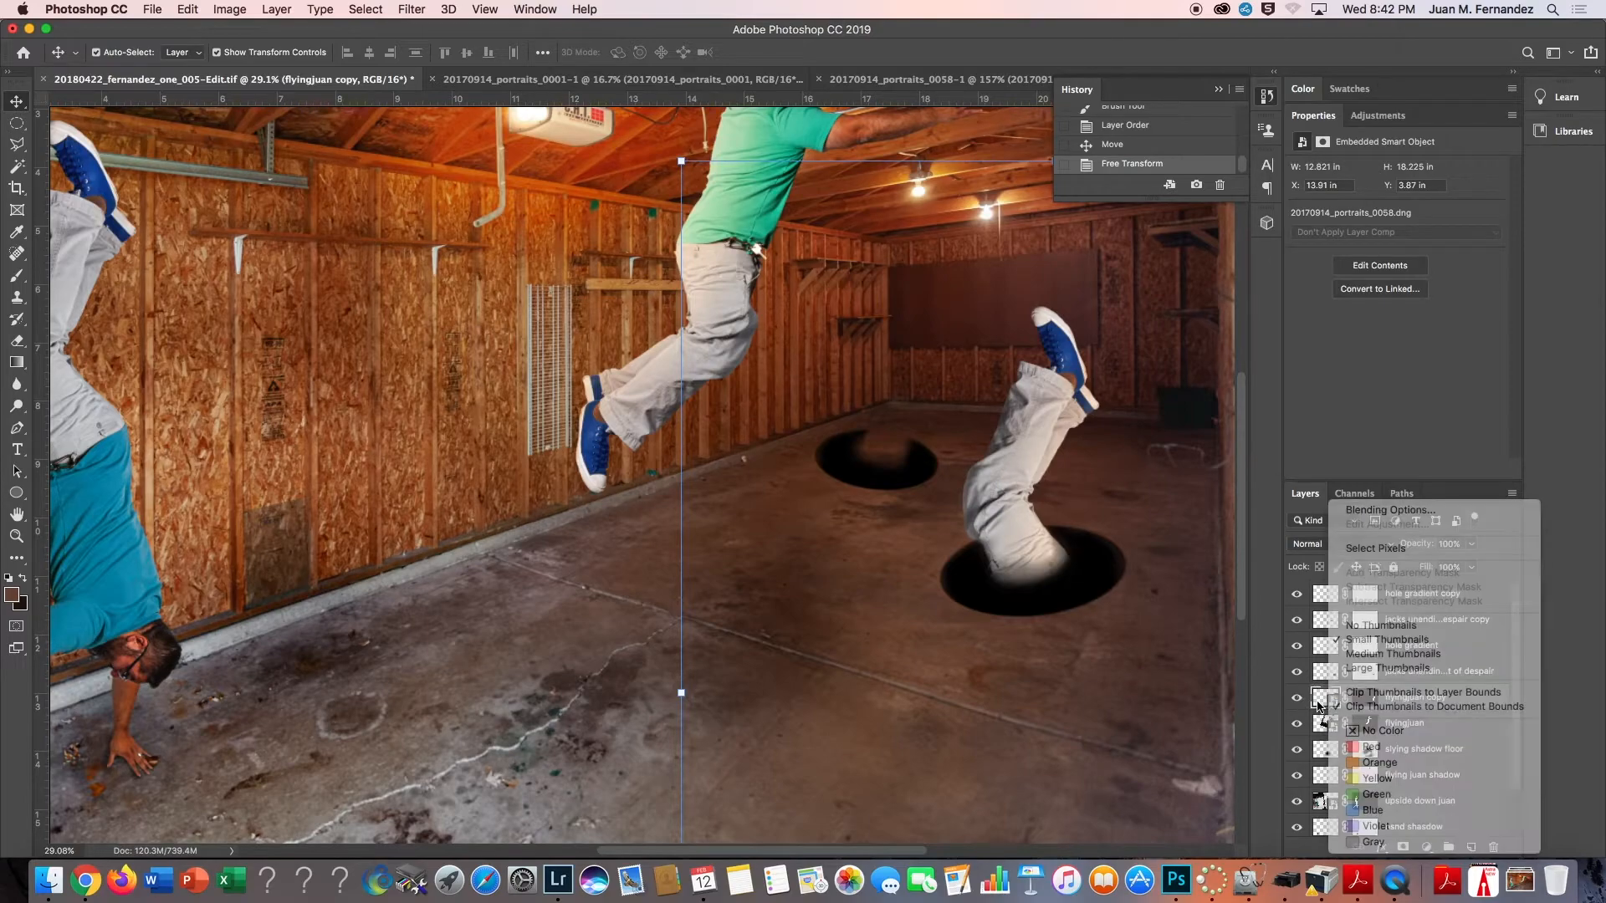
{"action": "right_click", "coordinate": [1444, 701]}
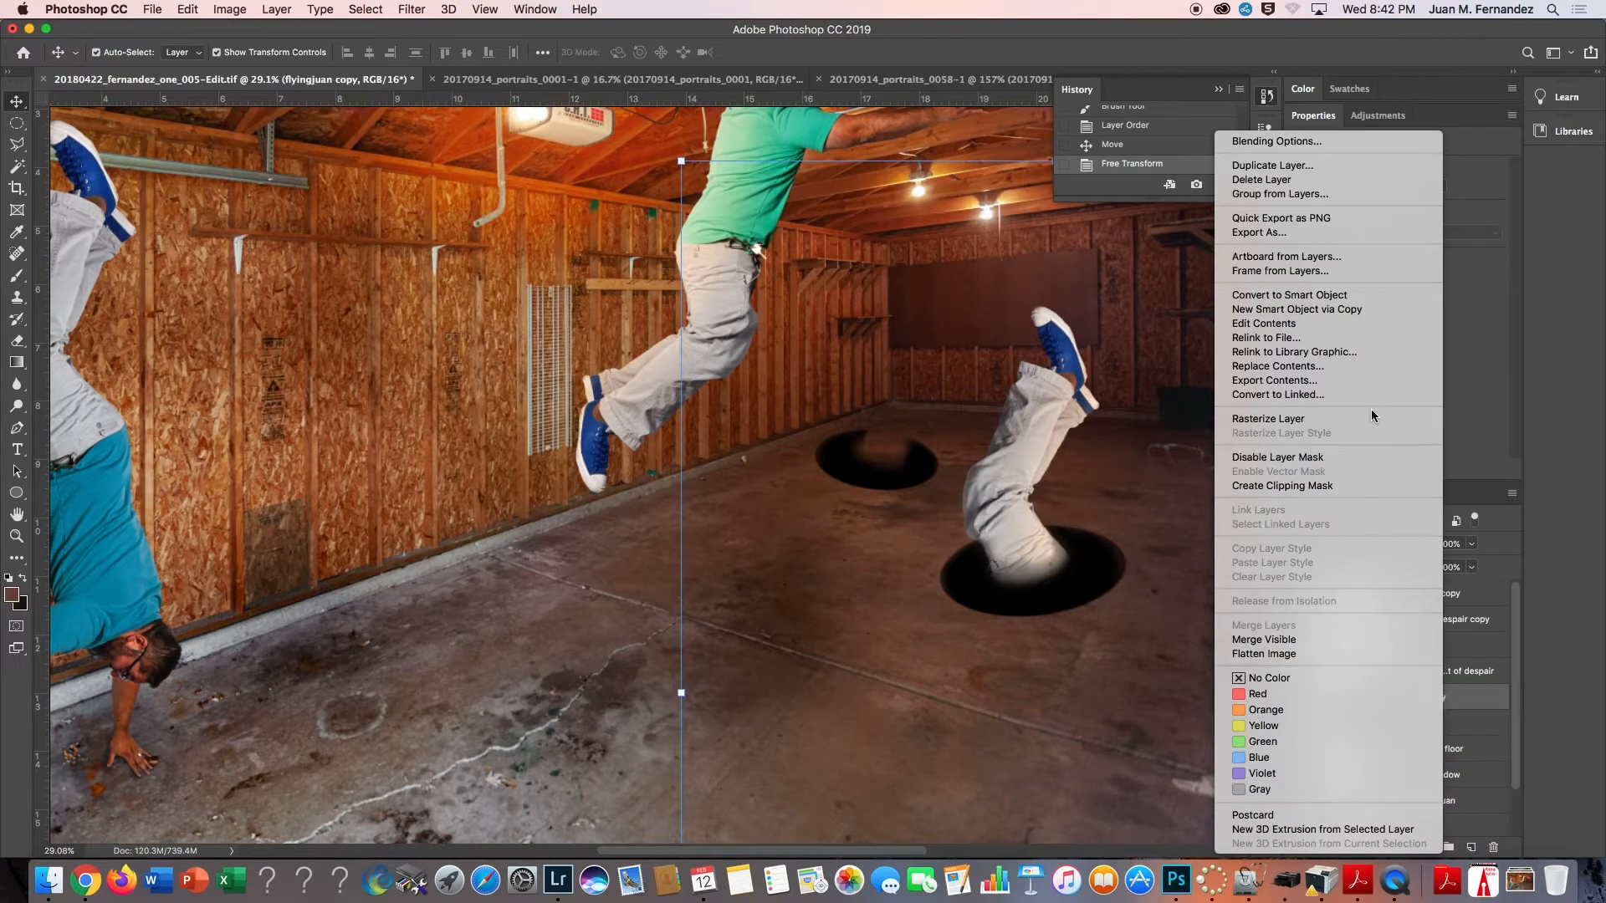
{"action": "left_click", "coordinate": [1348, 310]}
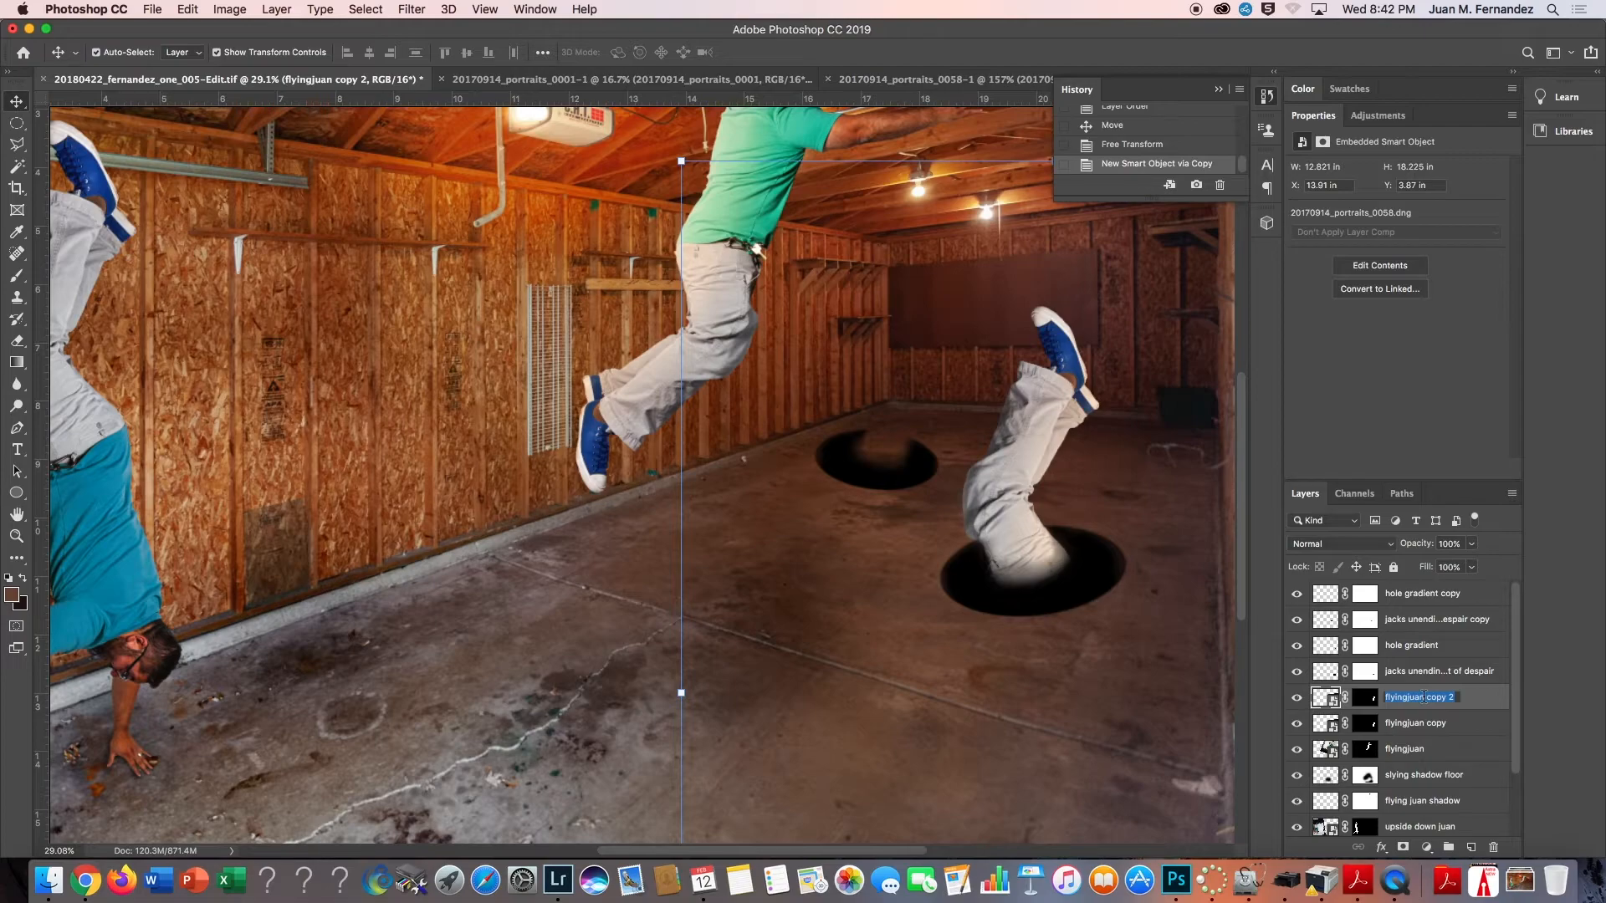
{"action": "type", "text": "whole hole"}
{"action": "key", "text": "Return"}
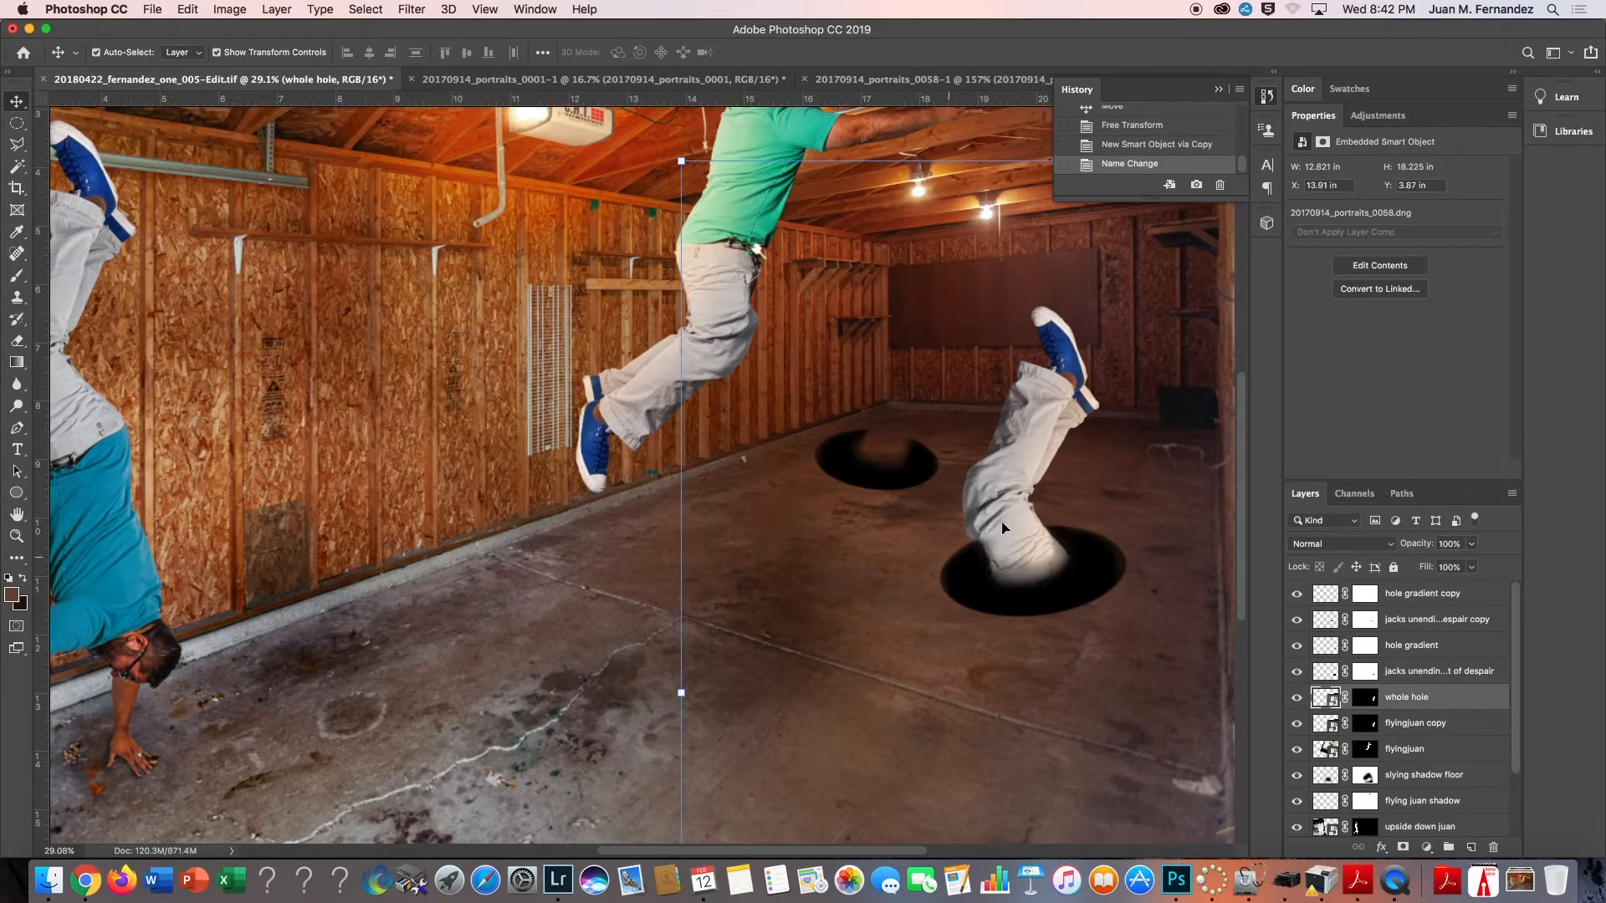
Try to position the copied legs over the rear hole and rotate them about -174° so the feet point down.
{"action": "left_click_drag", "start_coordinate": [1000, 514], "coordinate": [874, 385]}
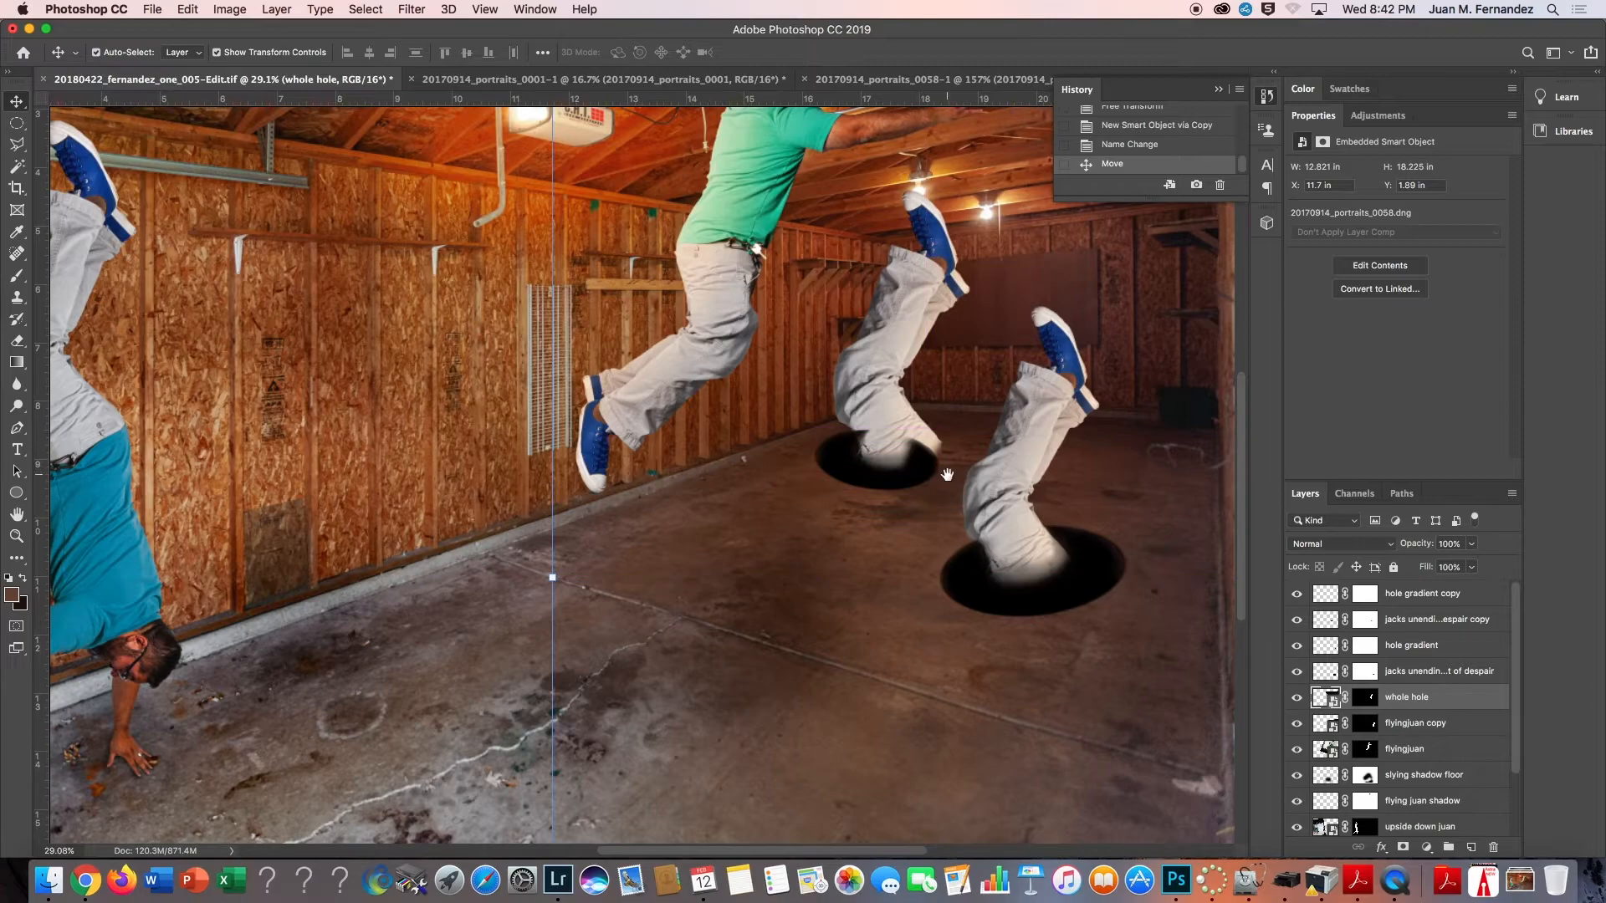
{"action": "scroll", "coordinate": [876, 478], "scroll_direction": "down", "scroll_amount": 5}
{"action": "scroll", "coordinate": [876, 479], "scroll_direction": "down", "scroll_amount": 1}
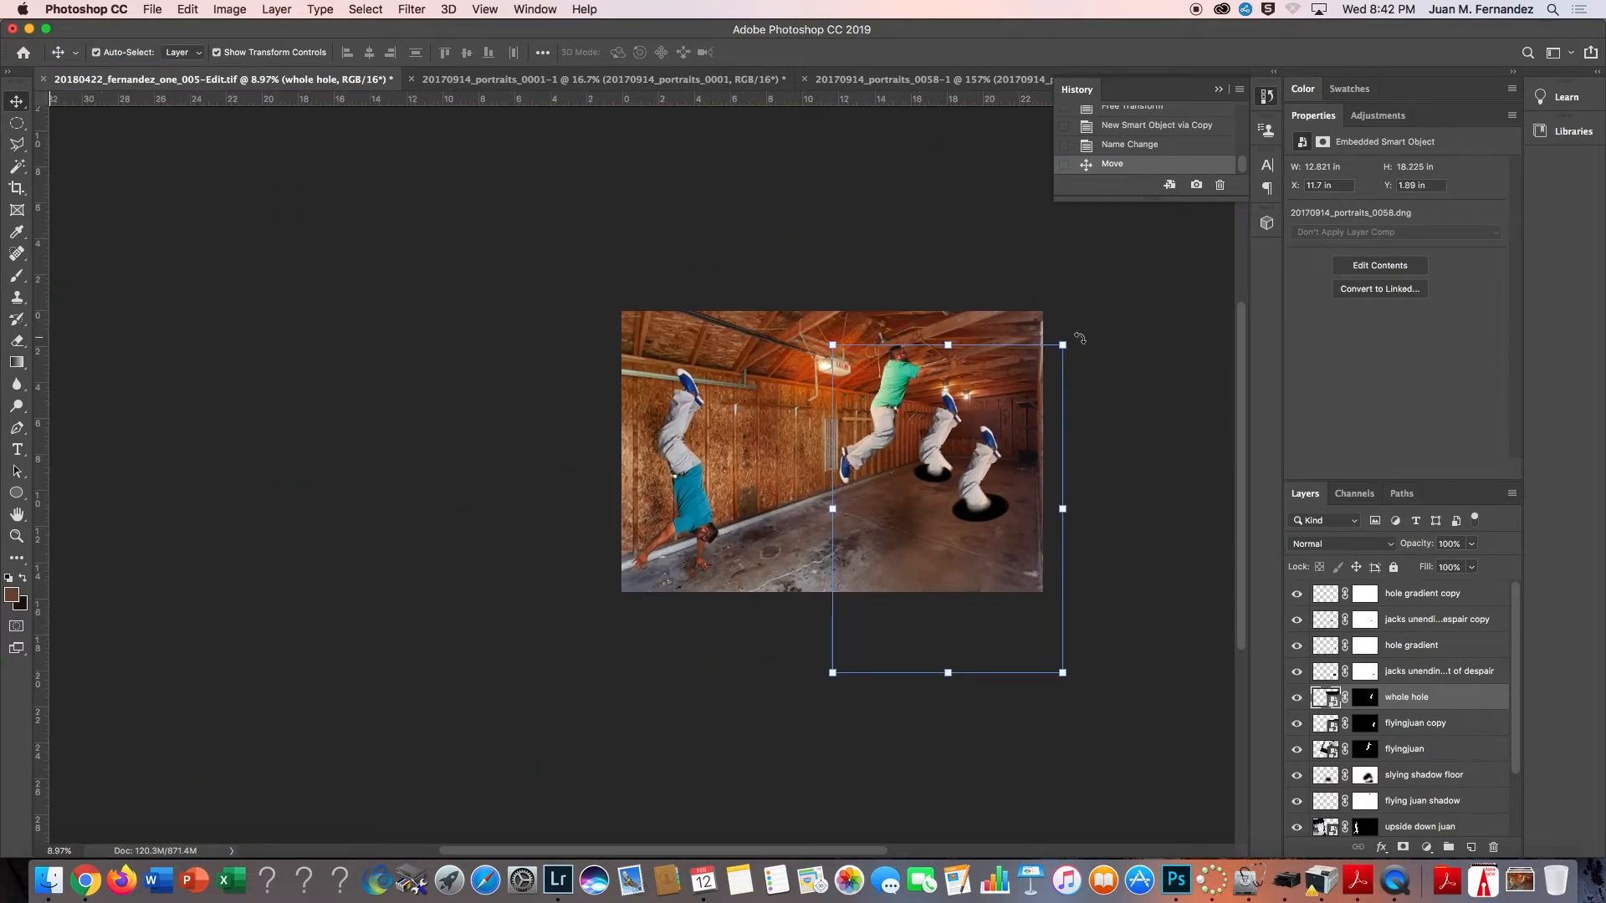
{"action": "left_click_drag", "start_coordinate": [1079, 339], "coordinate": [797, 674]}
{"action": "left_click_drag", "start_coordinate": [966, 574], "coordinate": [934, 525]}
{"action": "key", "text": "Return"}
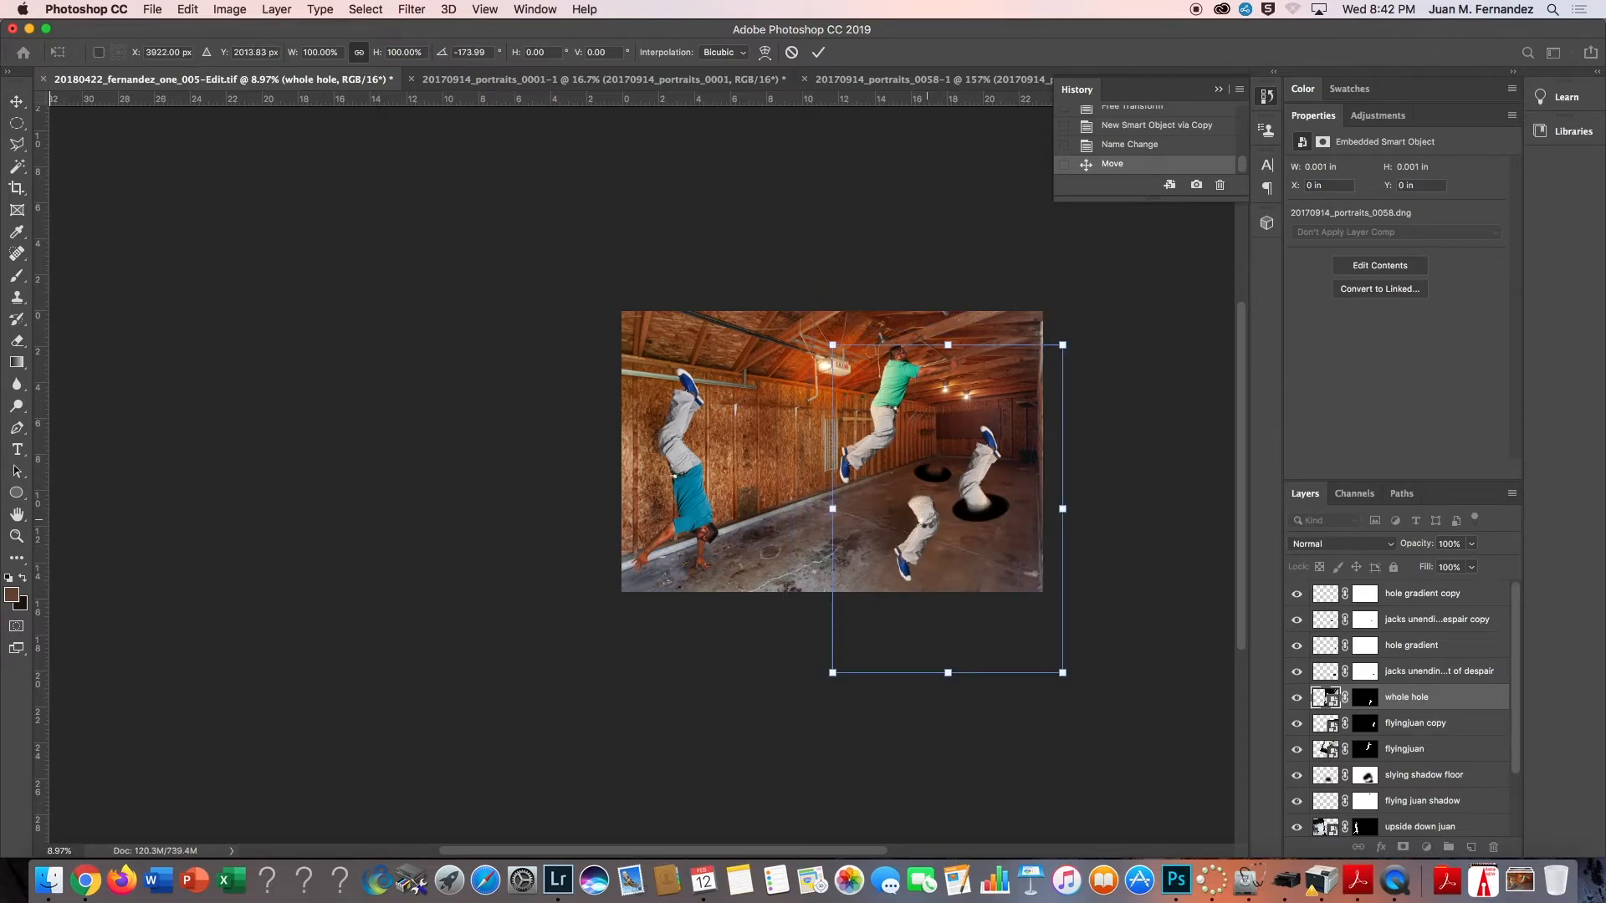
Delete the rotated legs copy layer.
{"action": "left_click", "coordinate": [927, 522], "text": "super"}
{"action": "left_click", "coordinate": [928, 522], "text": "super"}
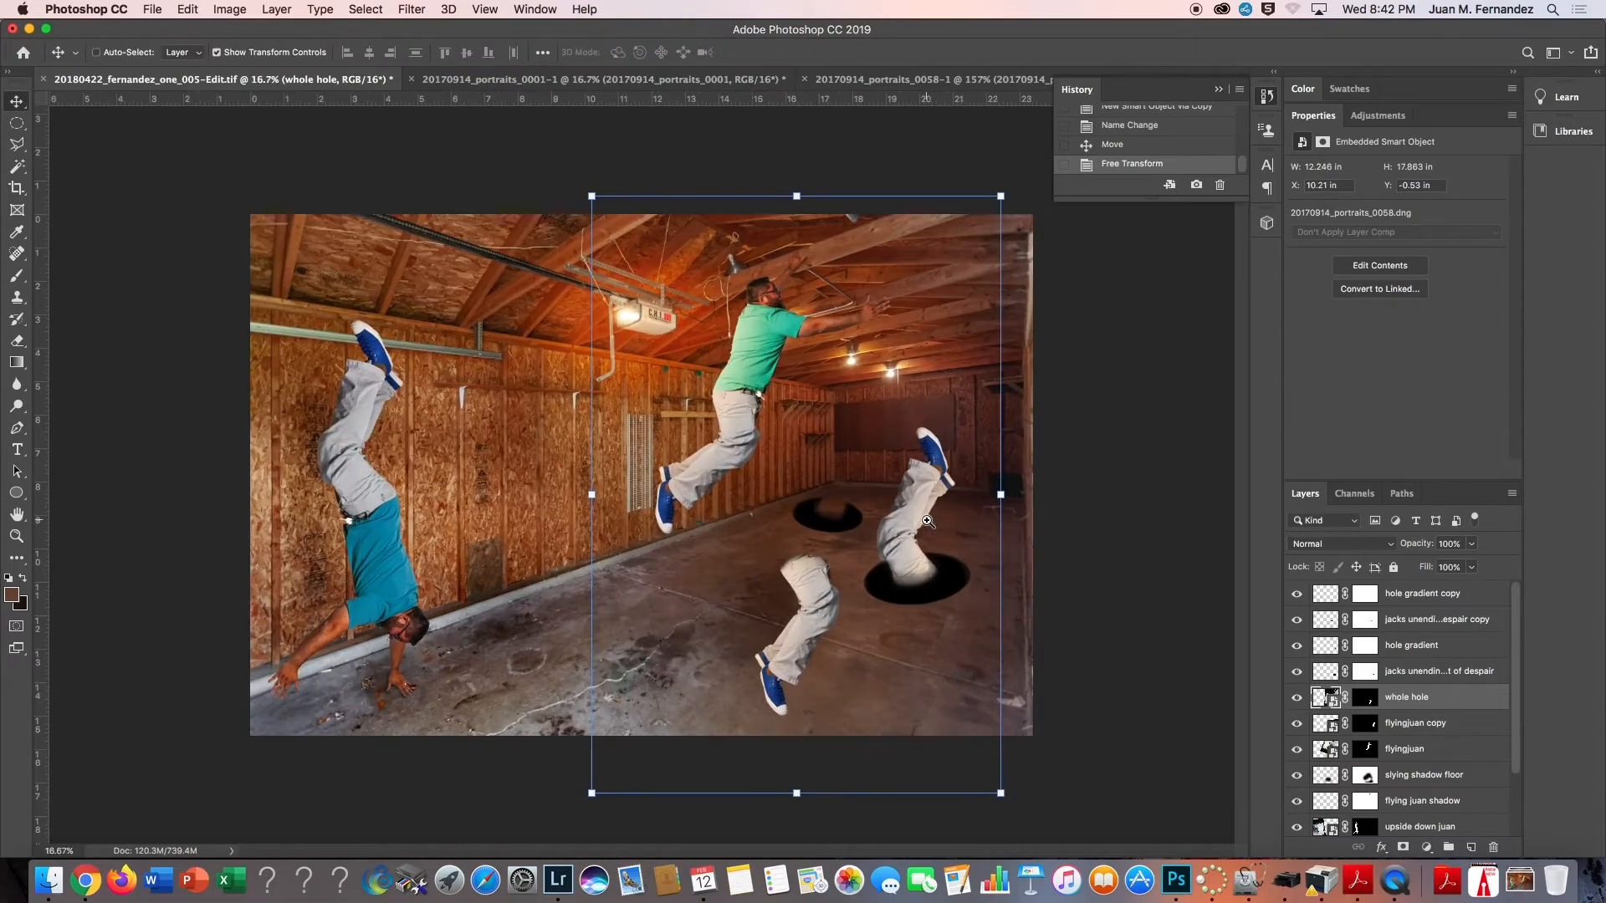
{"action": "left_click", "coordinate": [838, 587], "text": "super"}
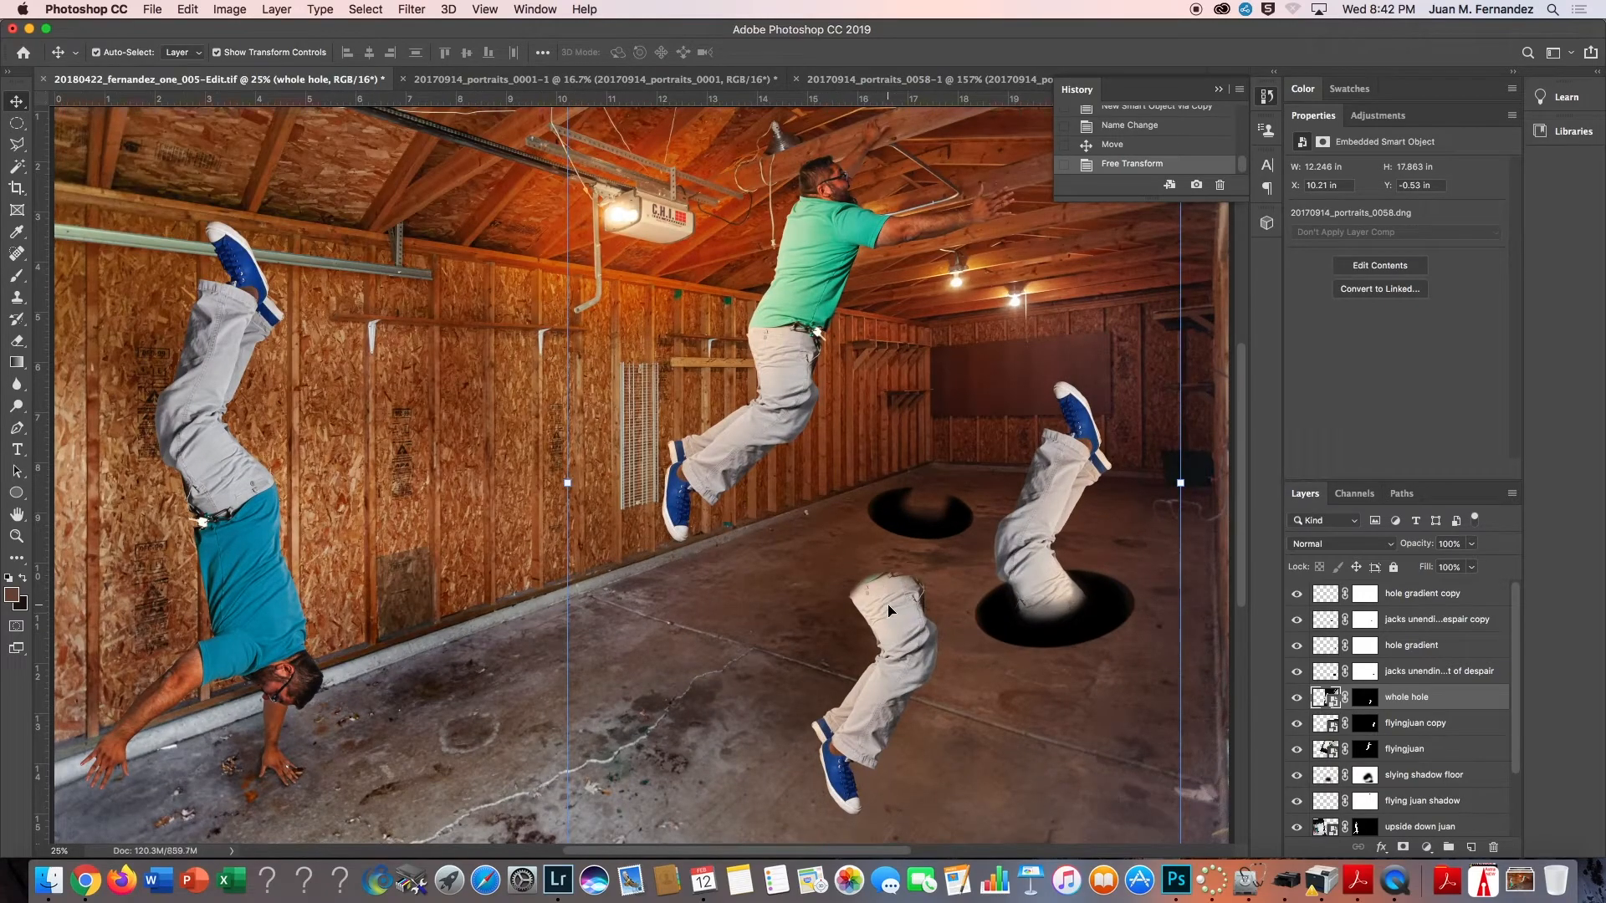
{"action": "left_click", "coordinate": [1364, 696]}
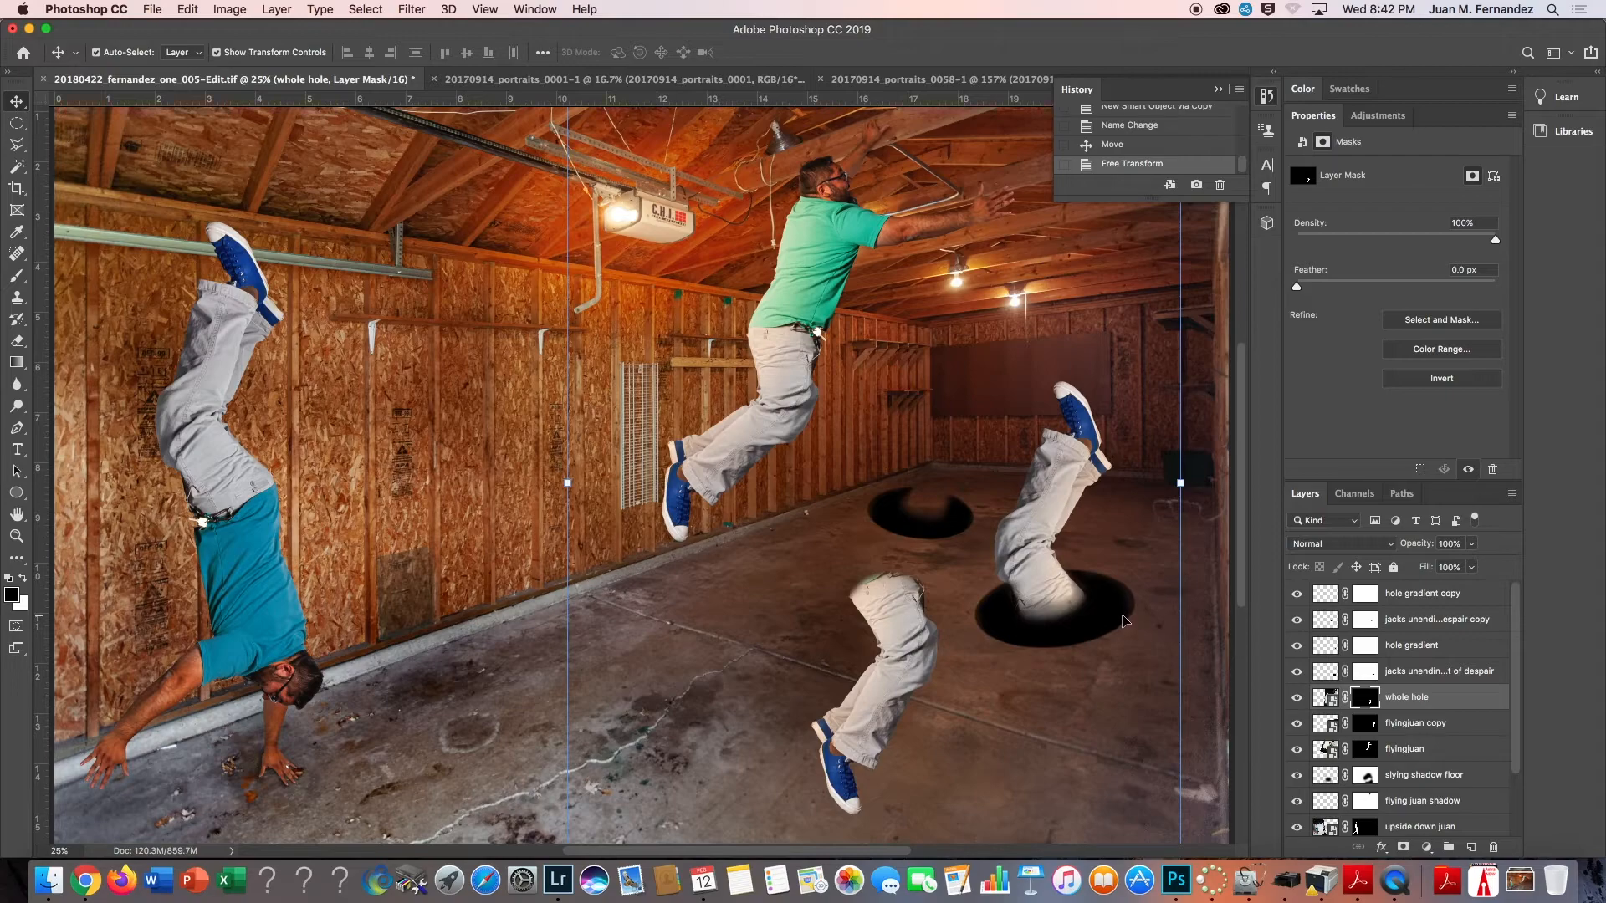
{"action": "key", "text": "BackSpace"}
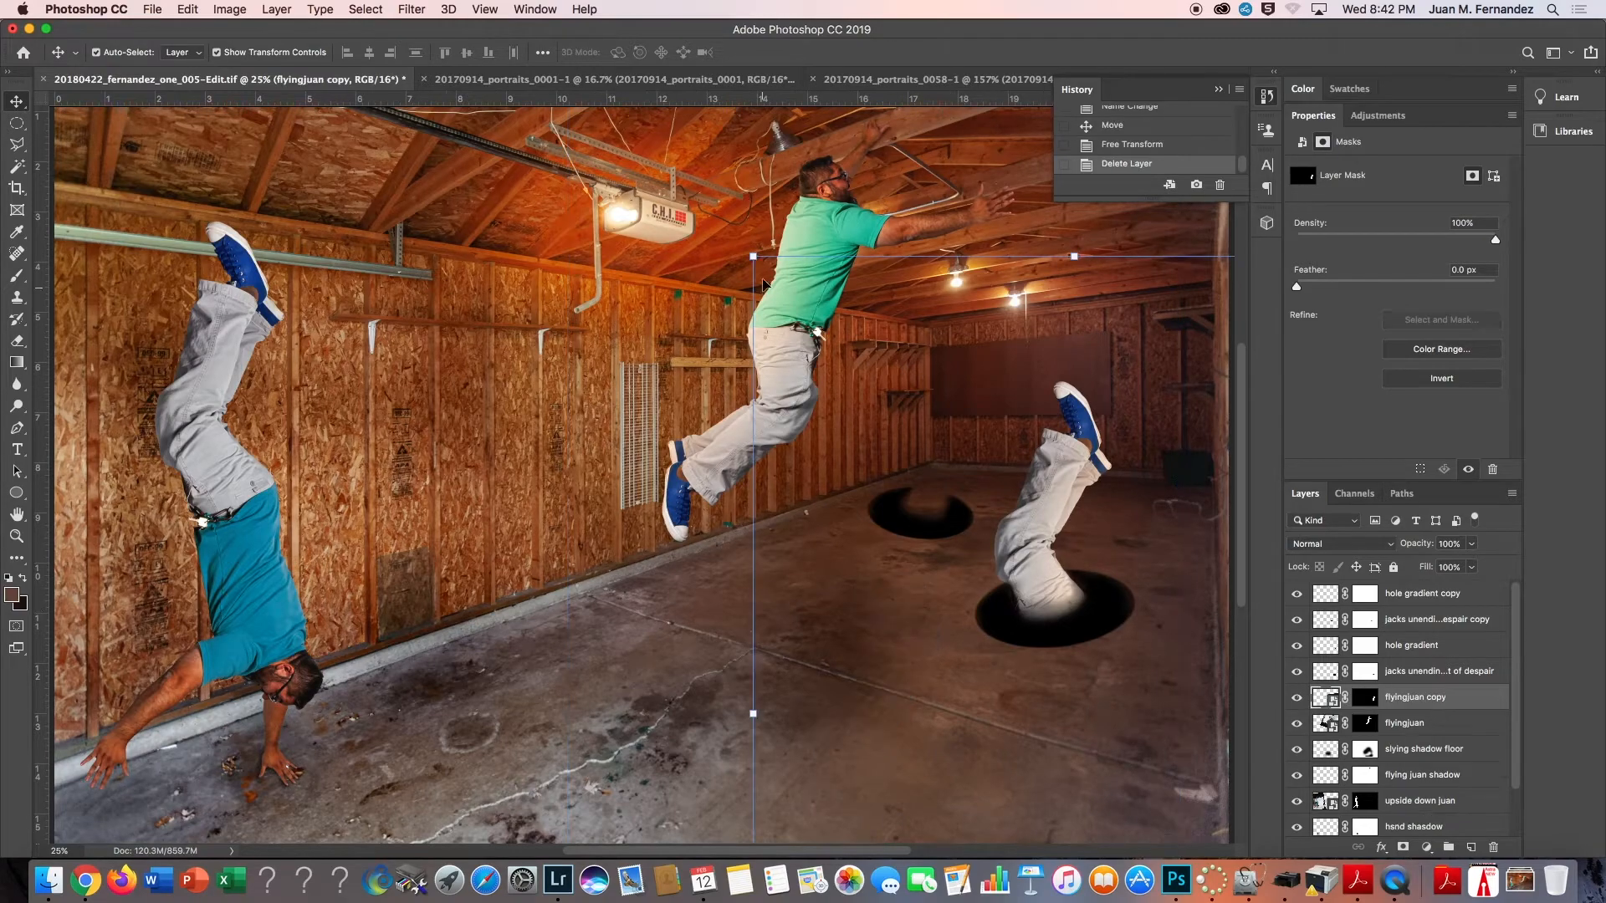
Make an independent smart object copy of the flying figure, named "whole hole", at the top of the layer stack.
{"action": "left_click", "coordinate": [801, 291]}
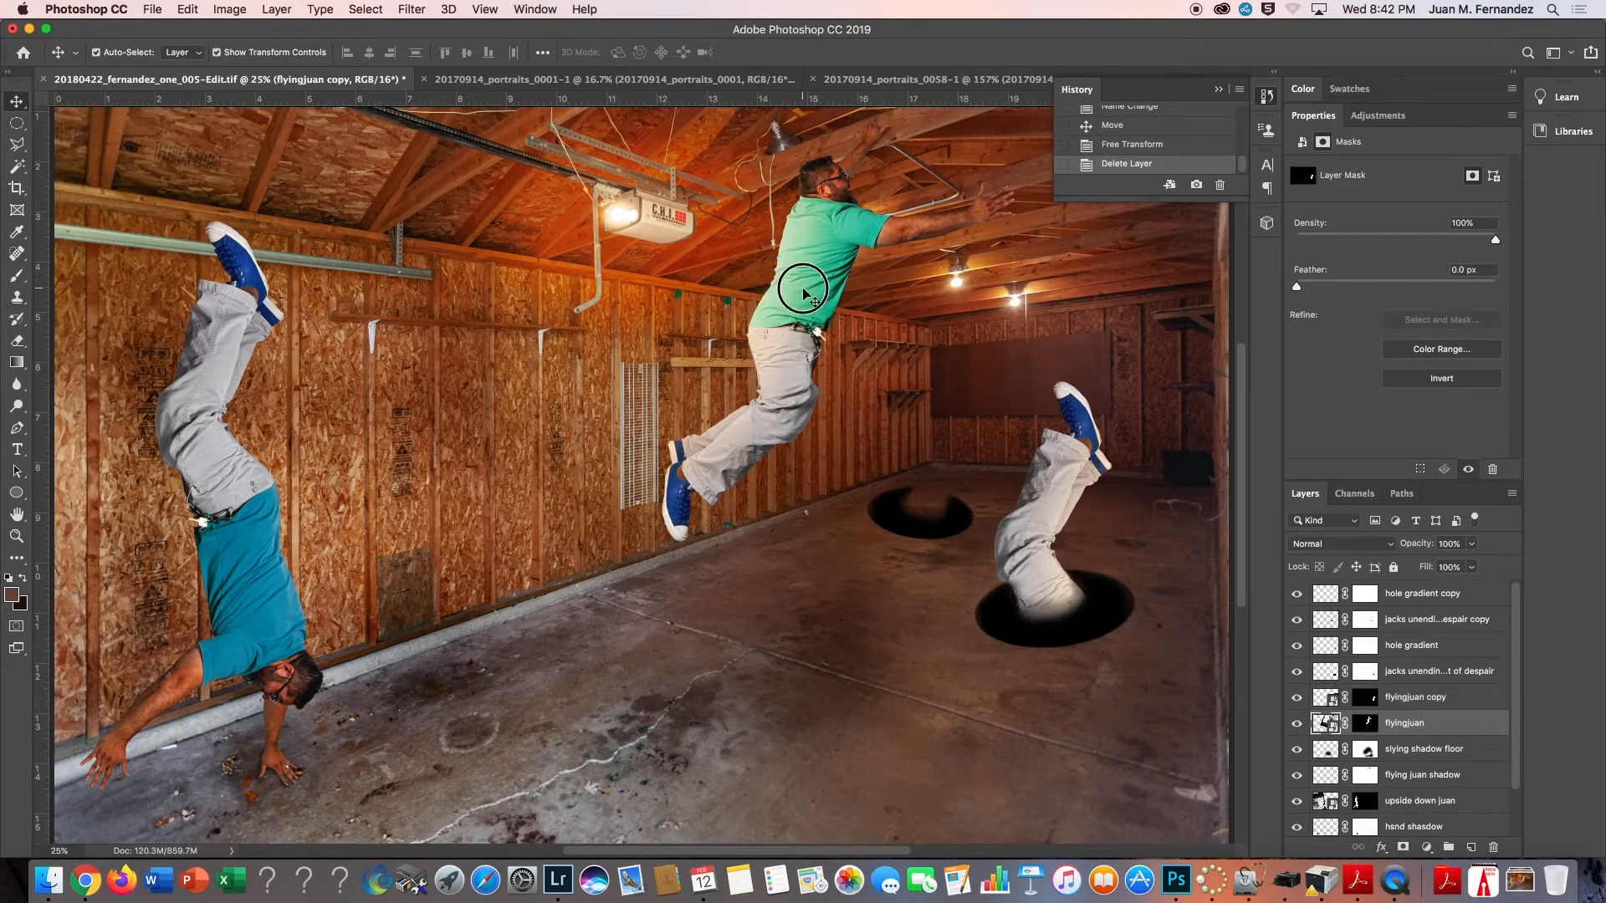
{"action": "right_click", "coordinate": [1436, 726]}
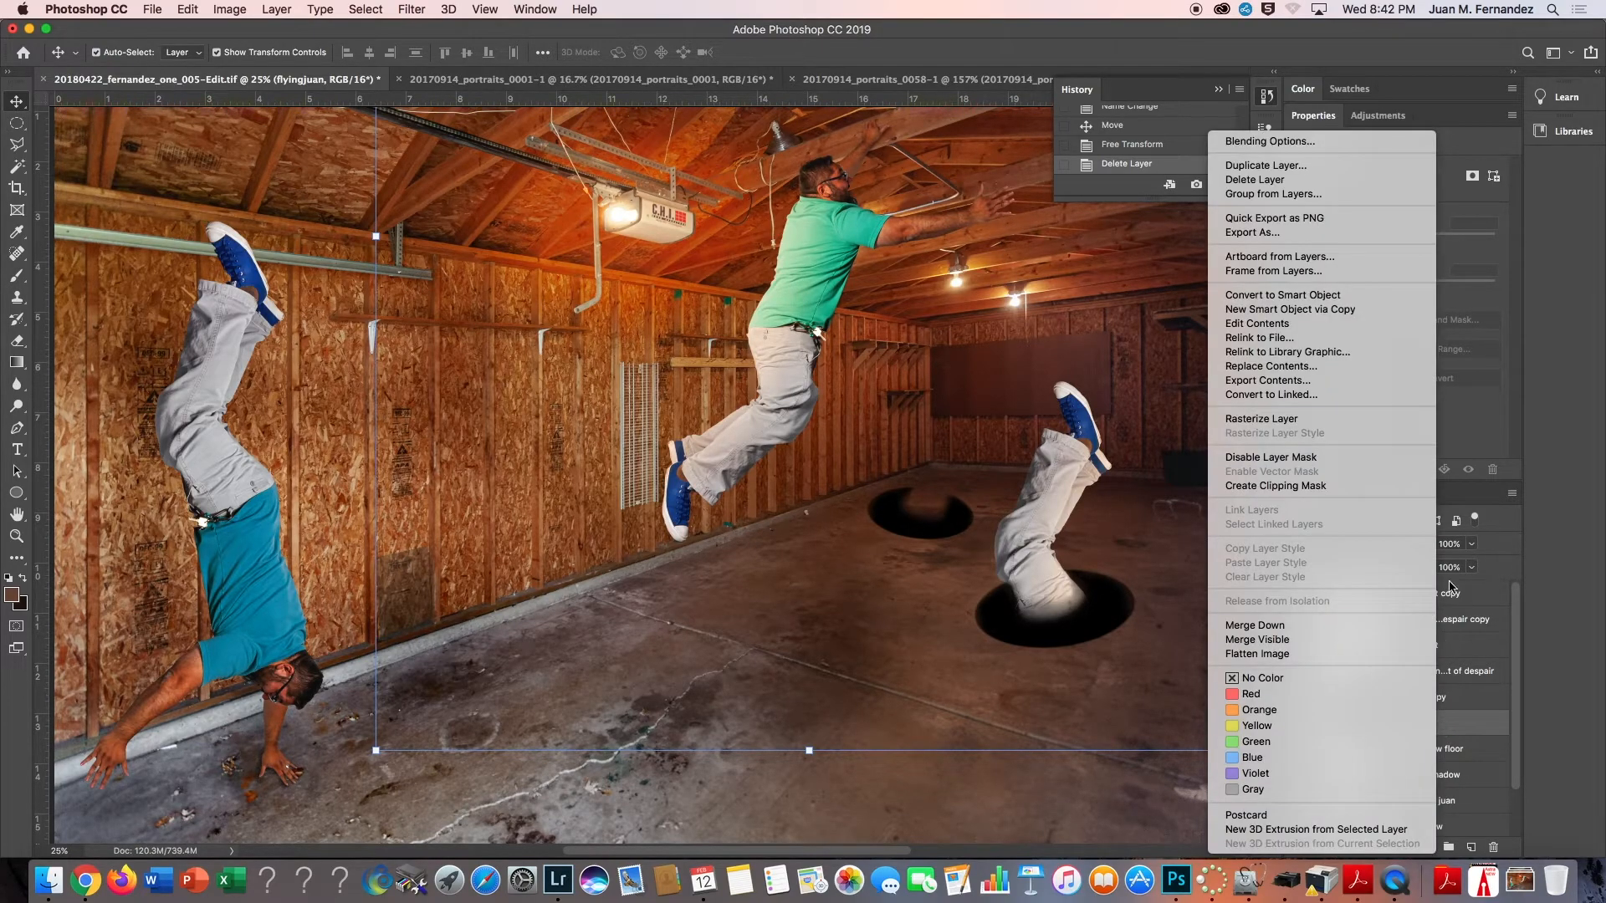
{"action": "left_click", "coordinate": [1310, 309]}
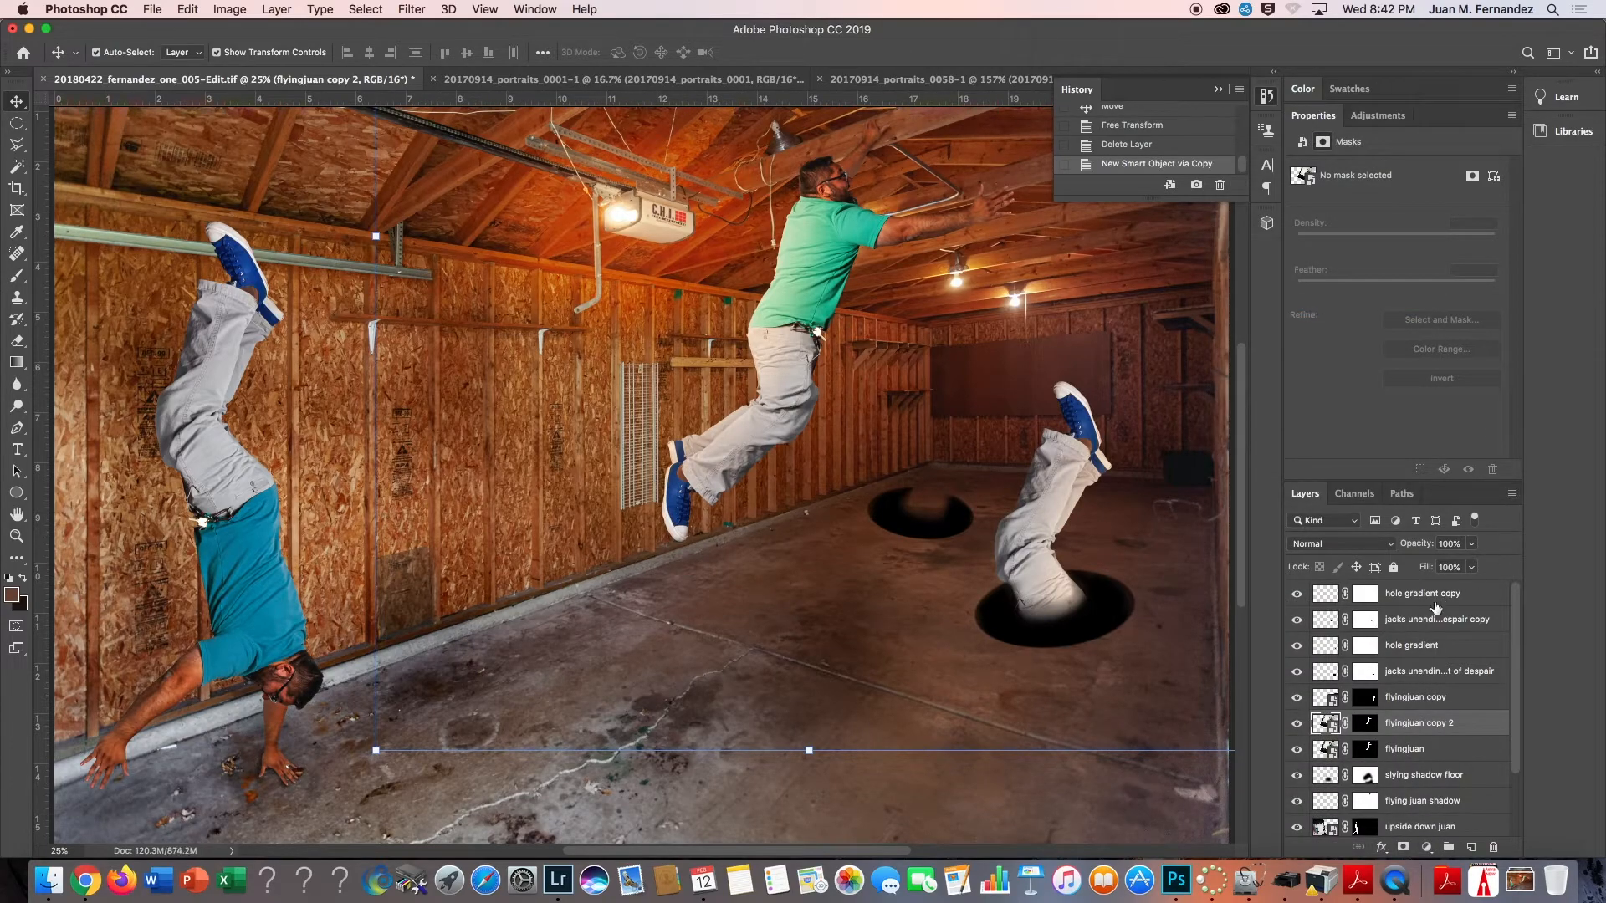
{"action": "double_click", "coordinate": [1435, 723]}
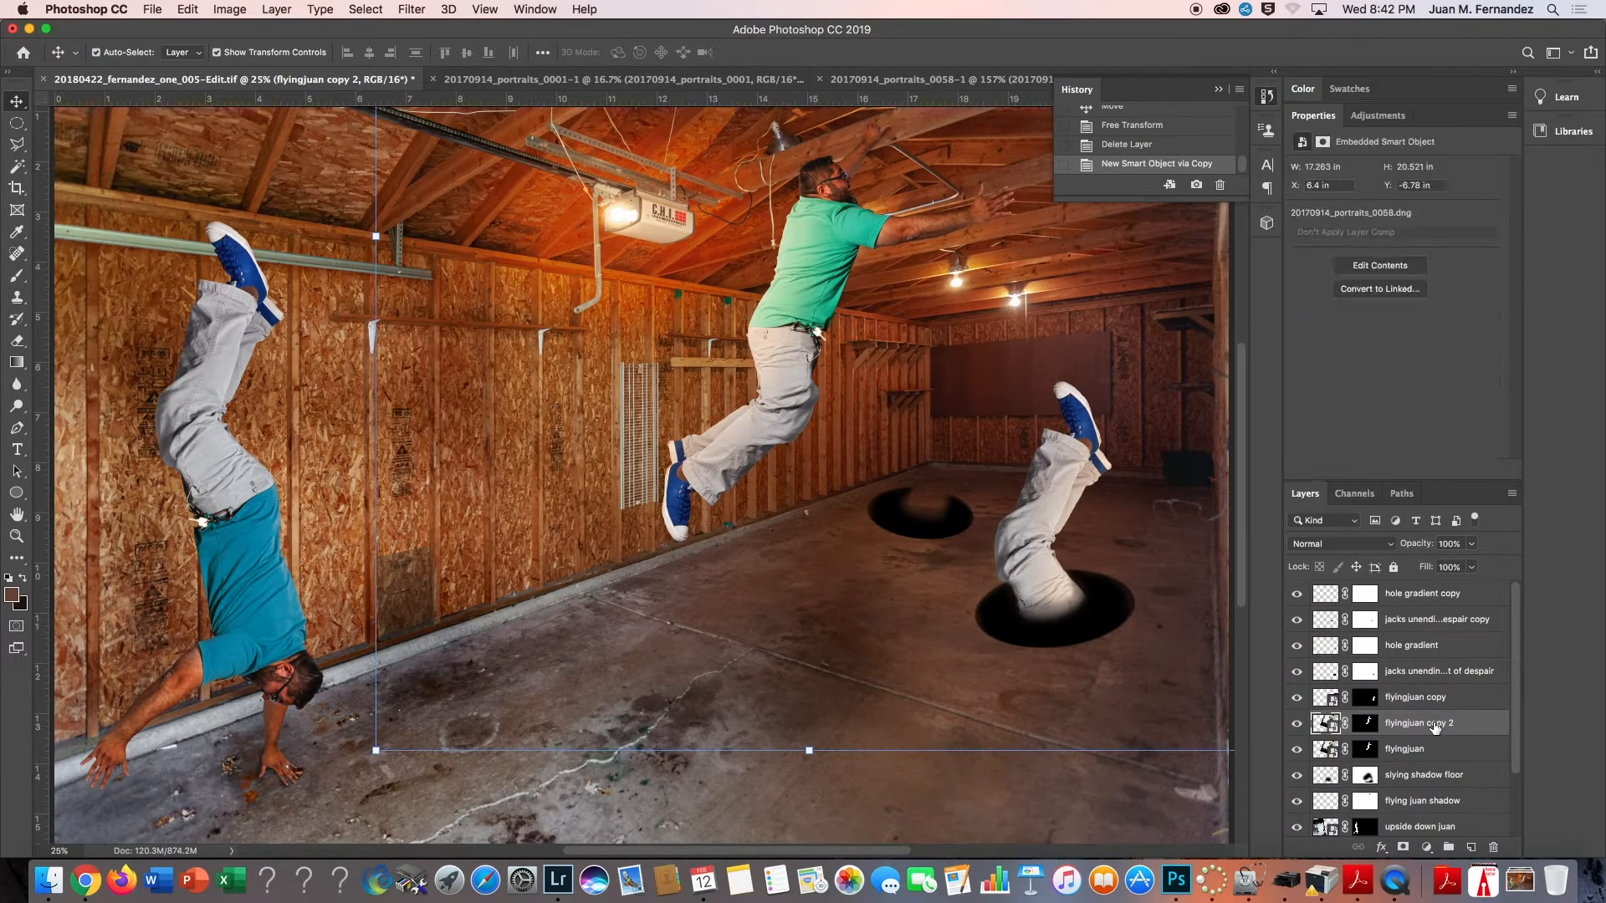
{"action": "type", "text": "whole hole"}
{"action": "key", "text": "Return"}
{"action": "left_click_drag", "start_coordinate": [1438, 731], "coordinate": [1417, 589]}
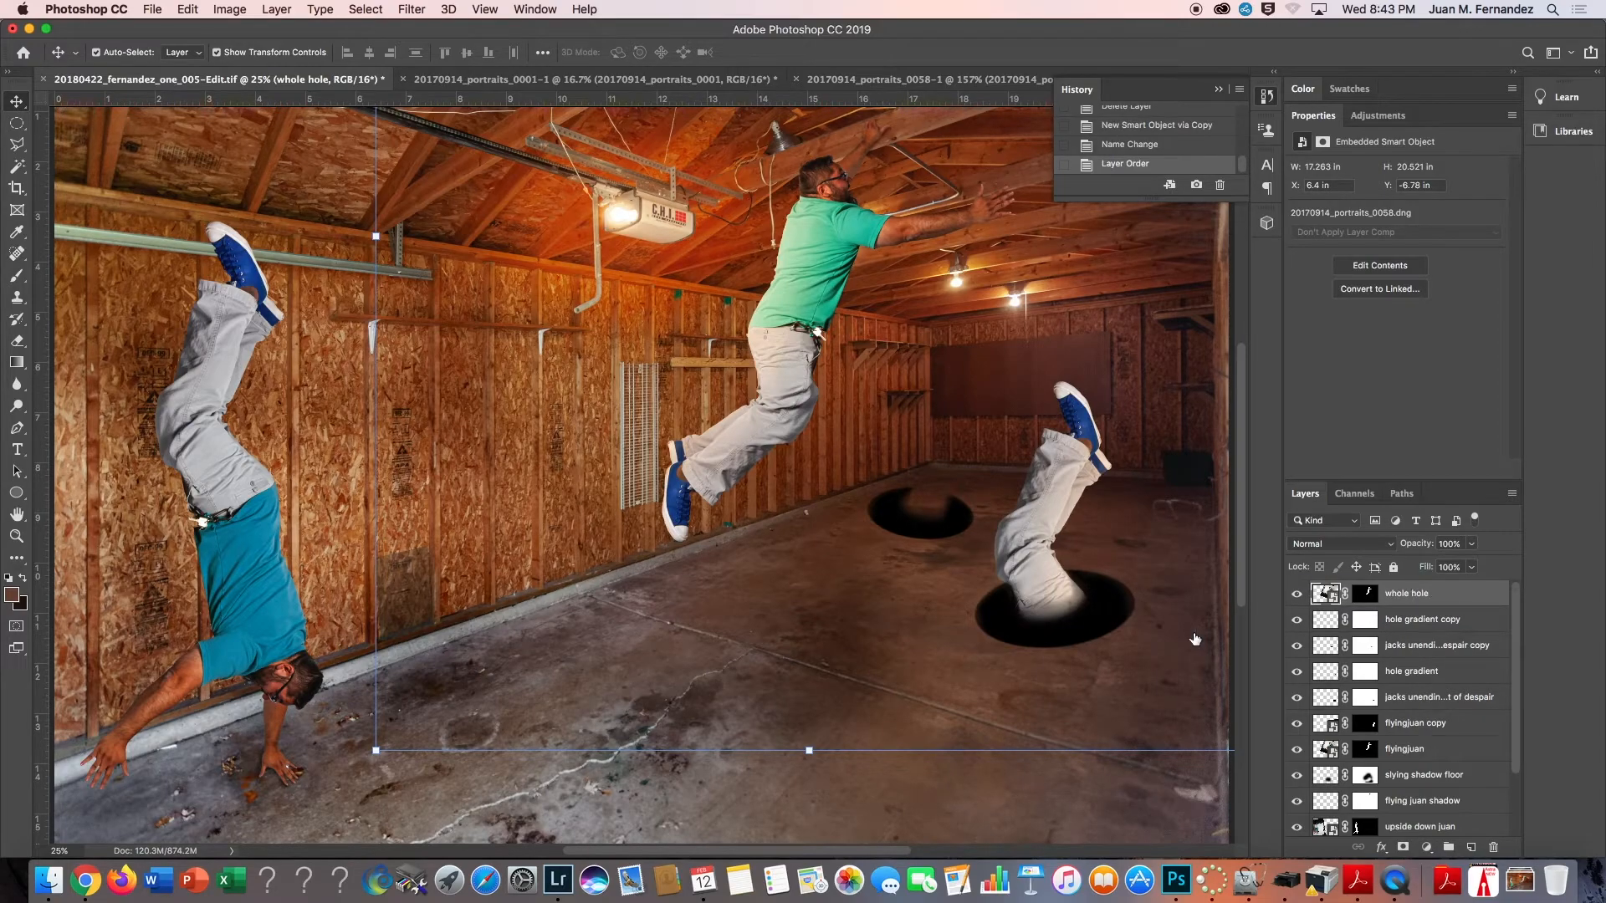
Scale the "whole hole" figure down to about 74% and move it over the rear hole.
{"action": "left_click_drag", "start_coordinate": [803, 350], "coordinate": [933, 512]}
{"action": "left_click", "coordinate": [958, 507], "text": "alt+super"}
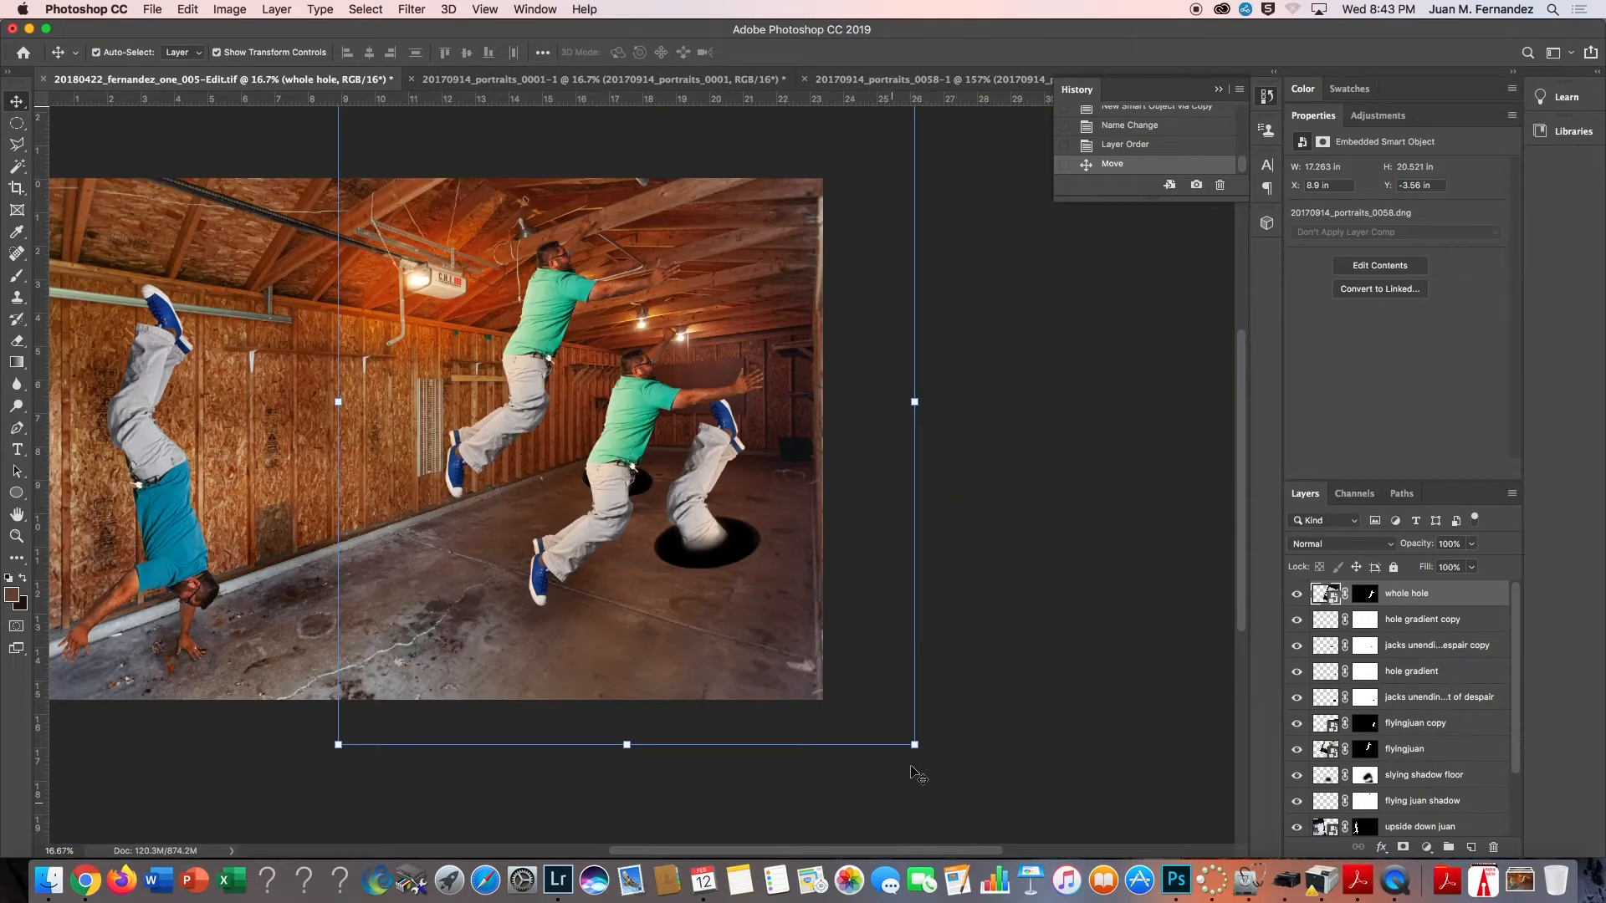
{"action": "left_click_drag", "start_coordinate": [914, 744], "coordinate": [729, 584]}
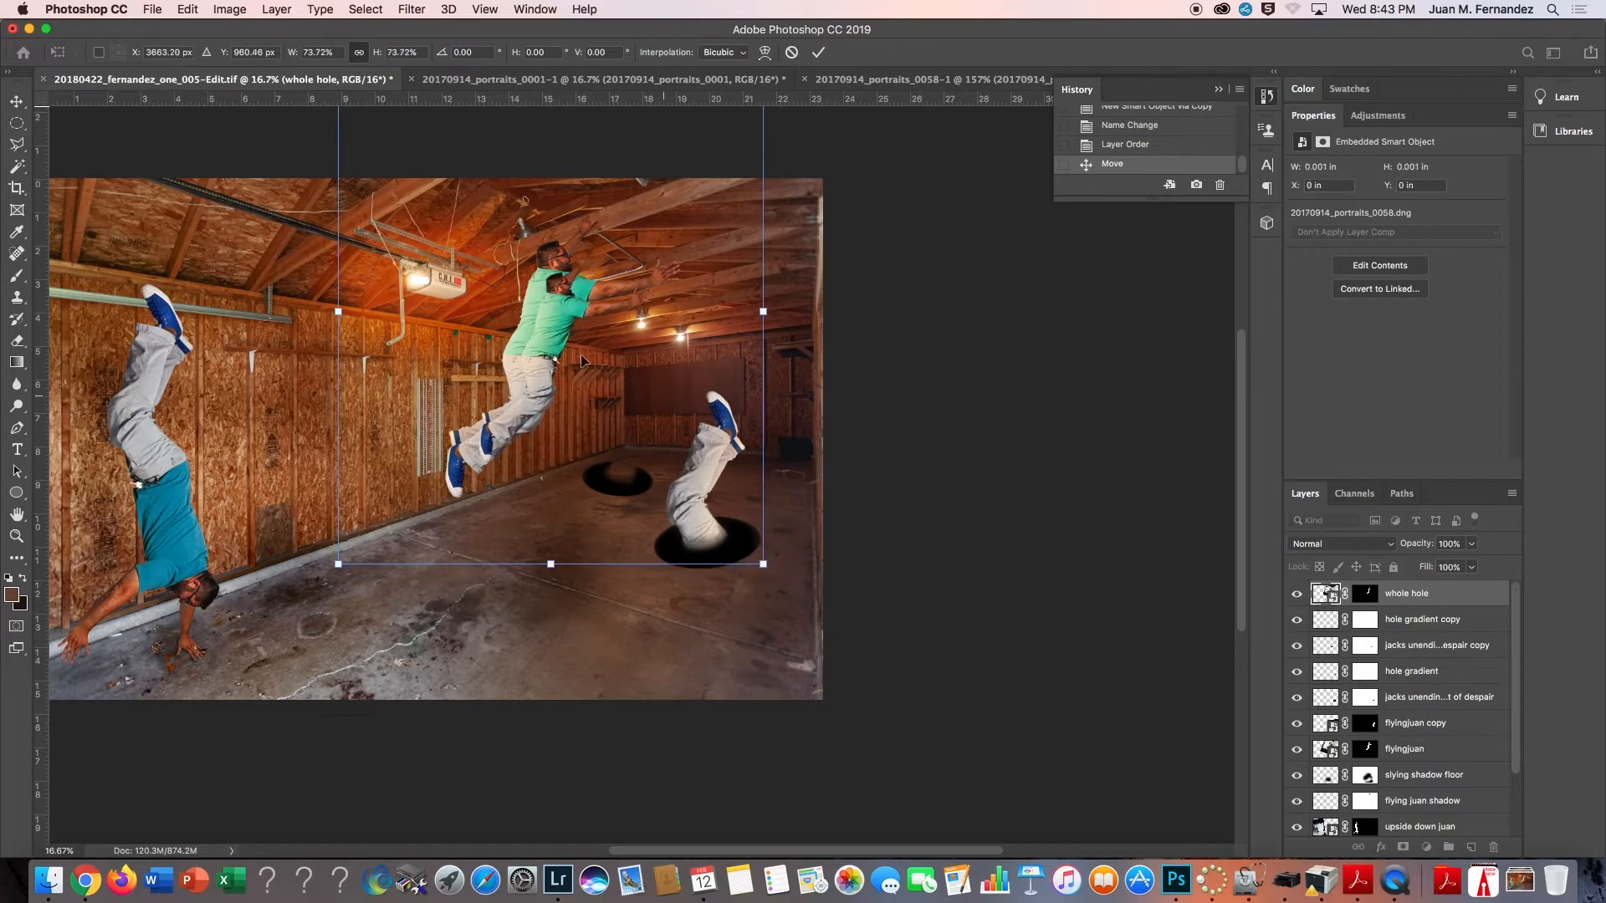
{"action": "left_click_drag", "start_coordinate": [537, 378], "coordinate": [610, 483]}
Flip the "whole hole" figure horizontally and shift it so the waist lines up with the rear hole.
{"action": "right_click", "coordinate": [610, 476]}
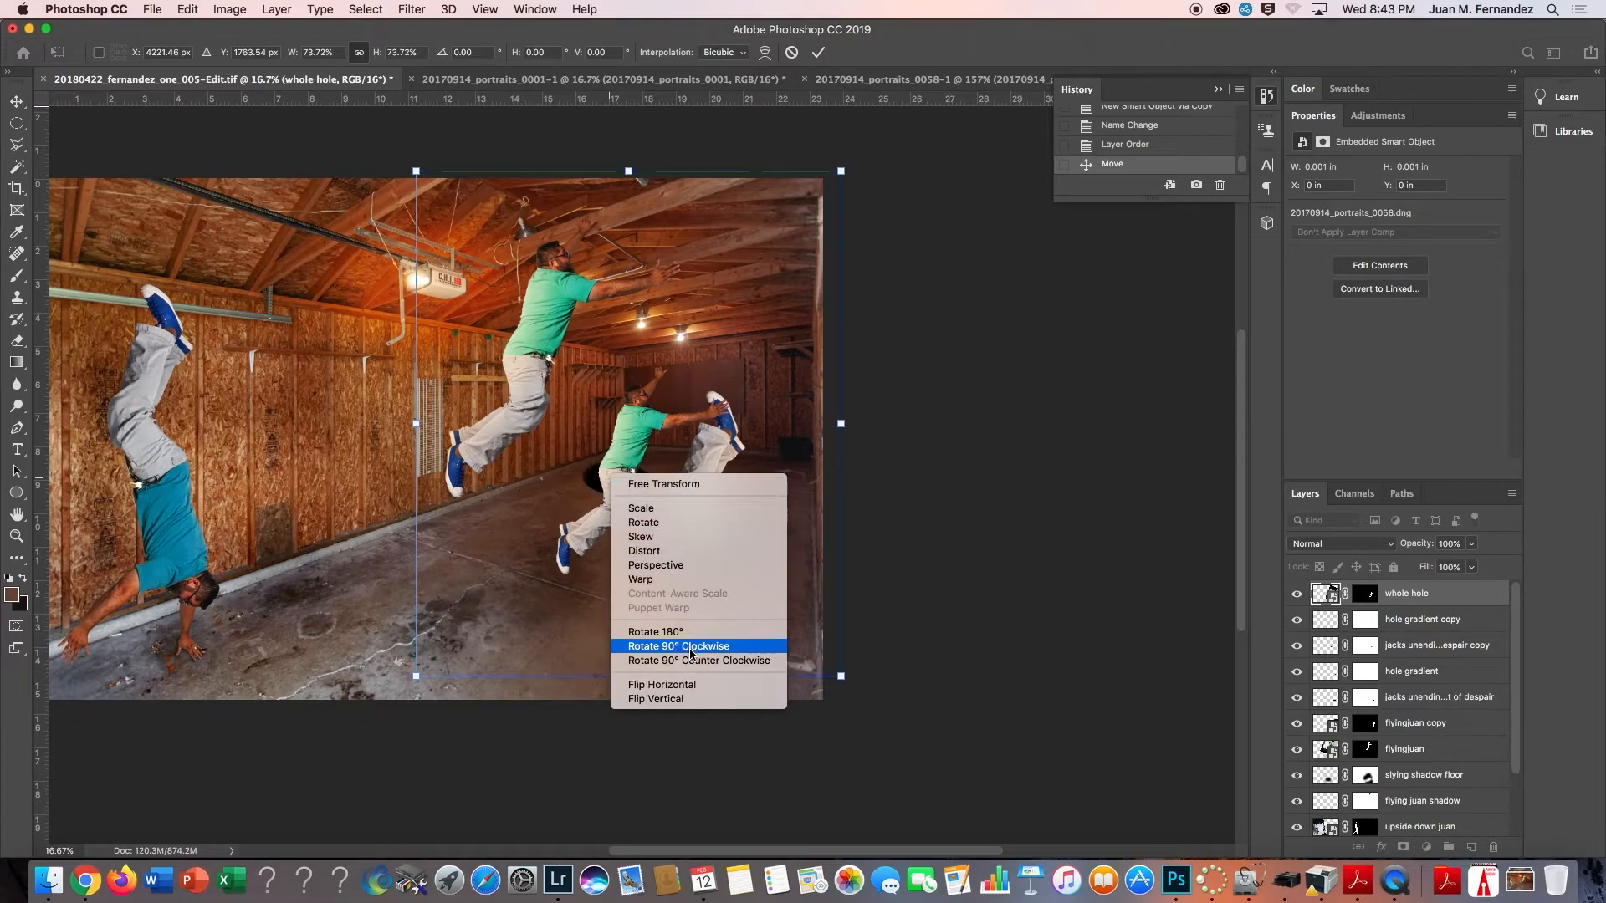
{"action": "left_click", "coordinate": [665, 684]}
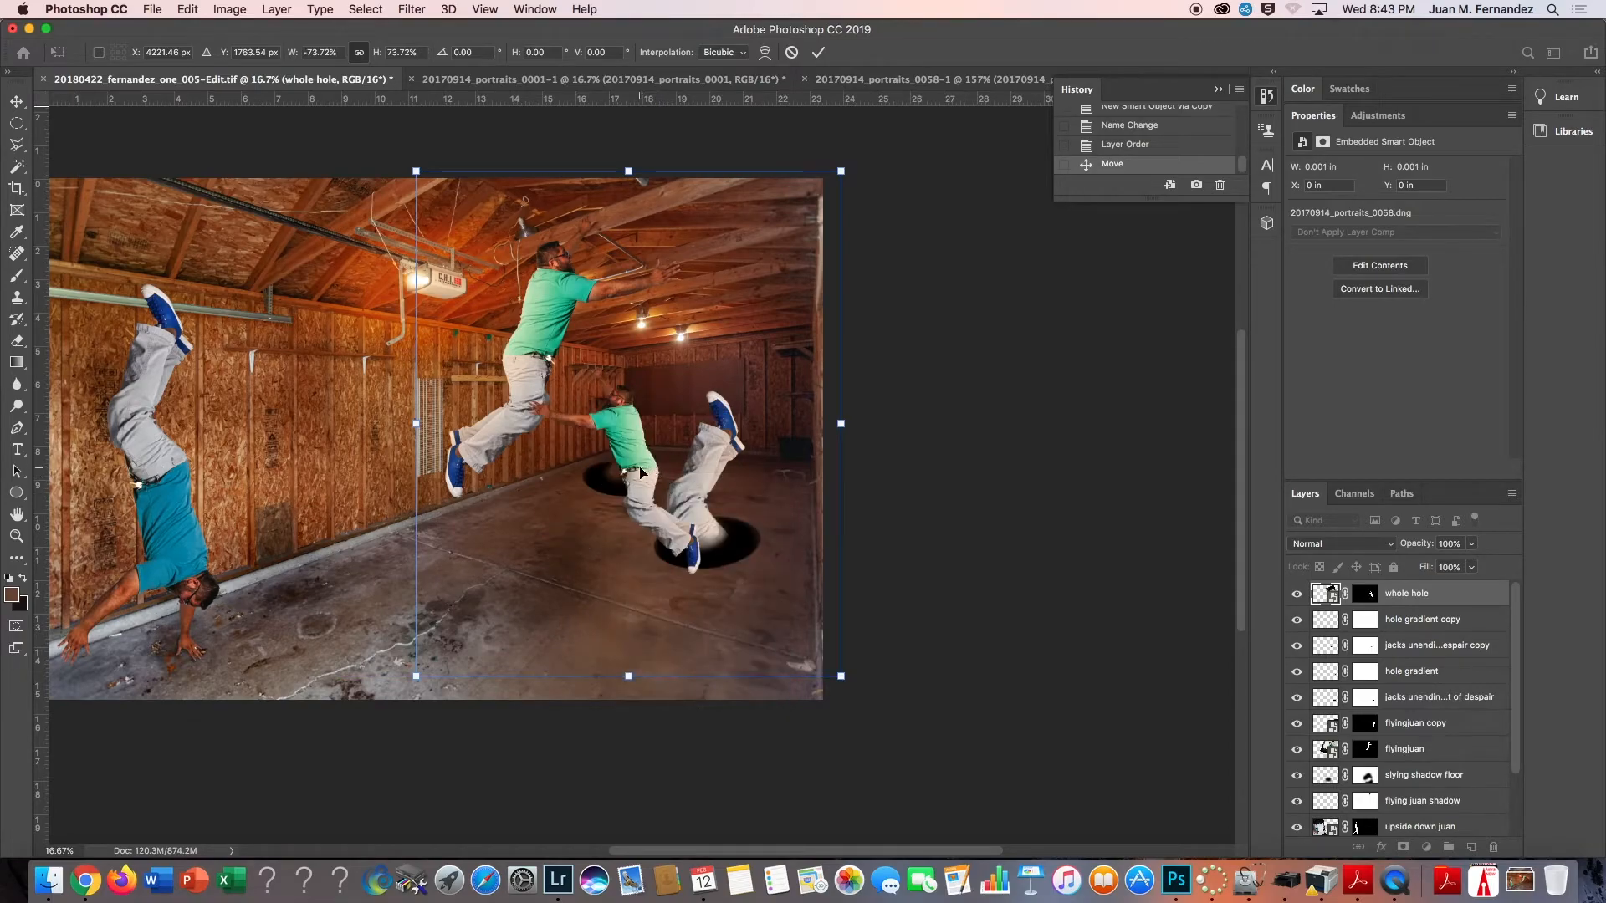
{"action": "mouse_move", "coordinate": [647, 478]}
{"action": "left_mouse_down"}
{"action": "mouse_move", "coordinate": [634, 503]}
{"action": "mouse_move", "coordinate": [632, 489]}
{"action": "left_mouse_up"}
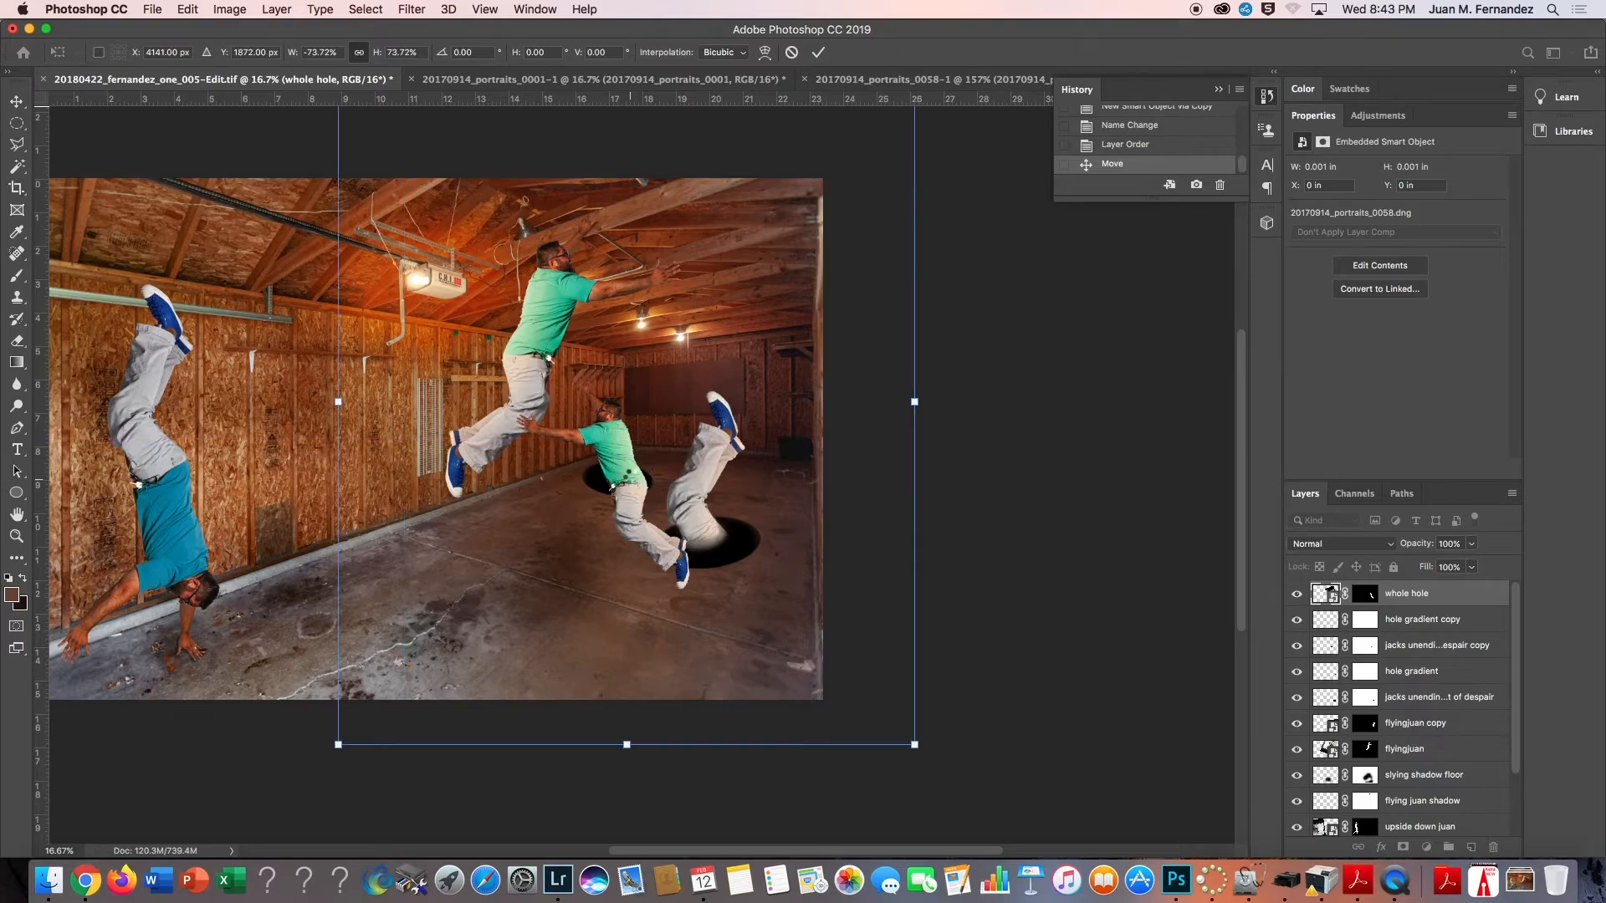
Close the portrait documents 20170914_portraits_0001-1 and 20170914_portraits_0058-1 without saving them.
{"action": "left_click", "coordinate": [568, 84]}
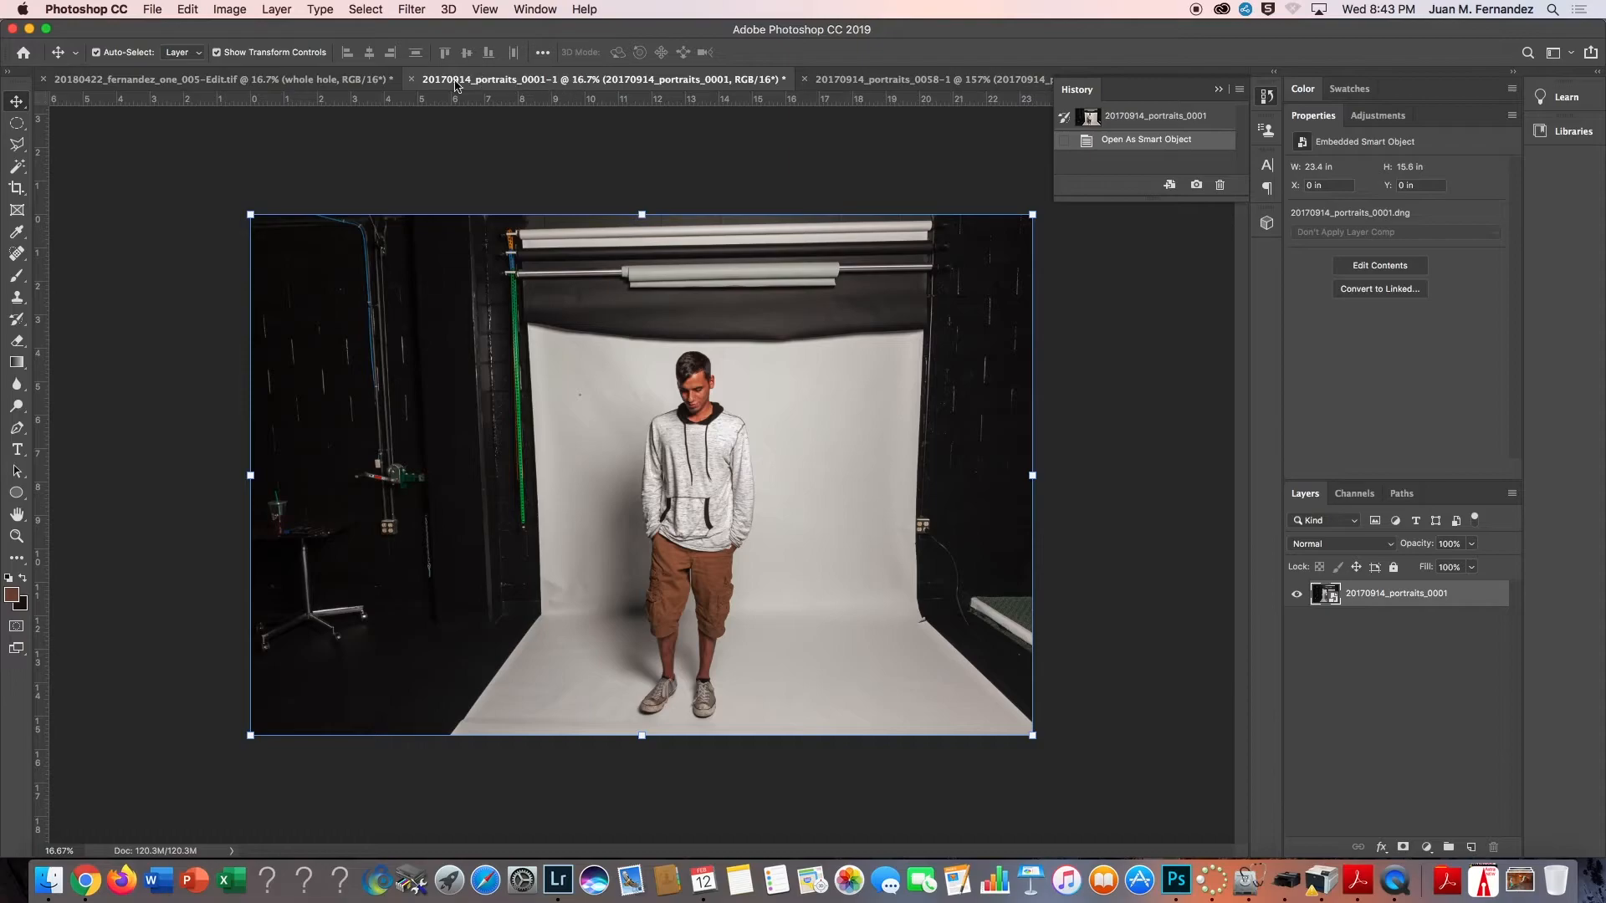
{"action": "left_click", "coordinate": [413, 79]}
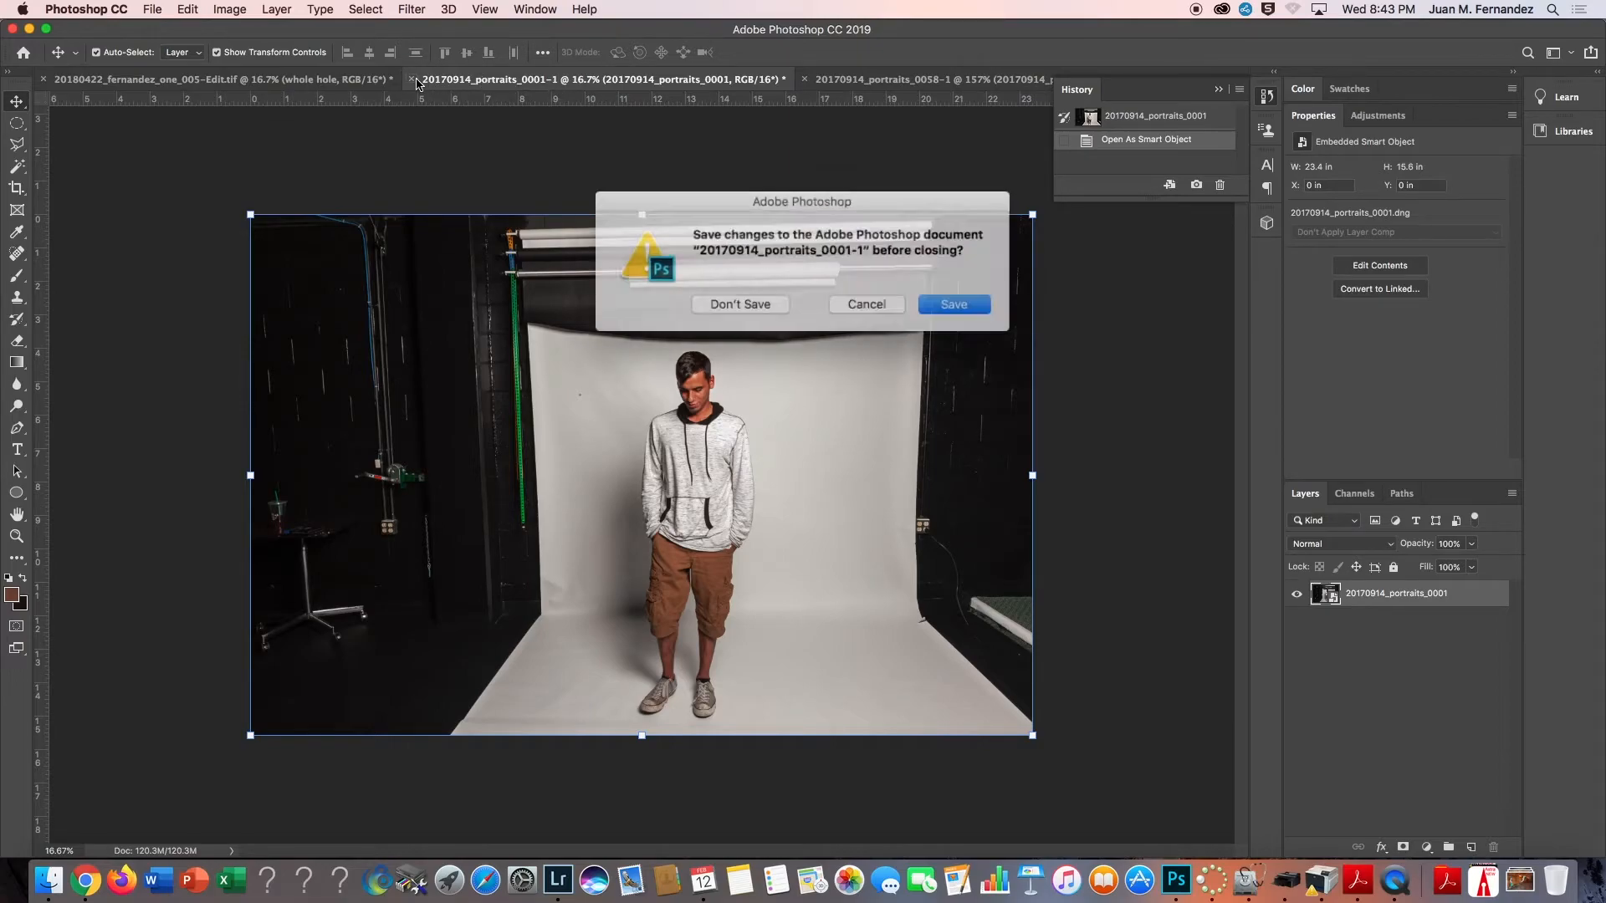
{"action": "left_click", "coordinate": [719, 303]}
{"action": "left_click", "coordinate": [452, 81]}
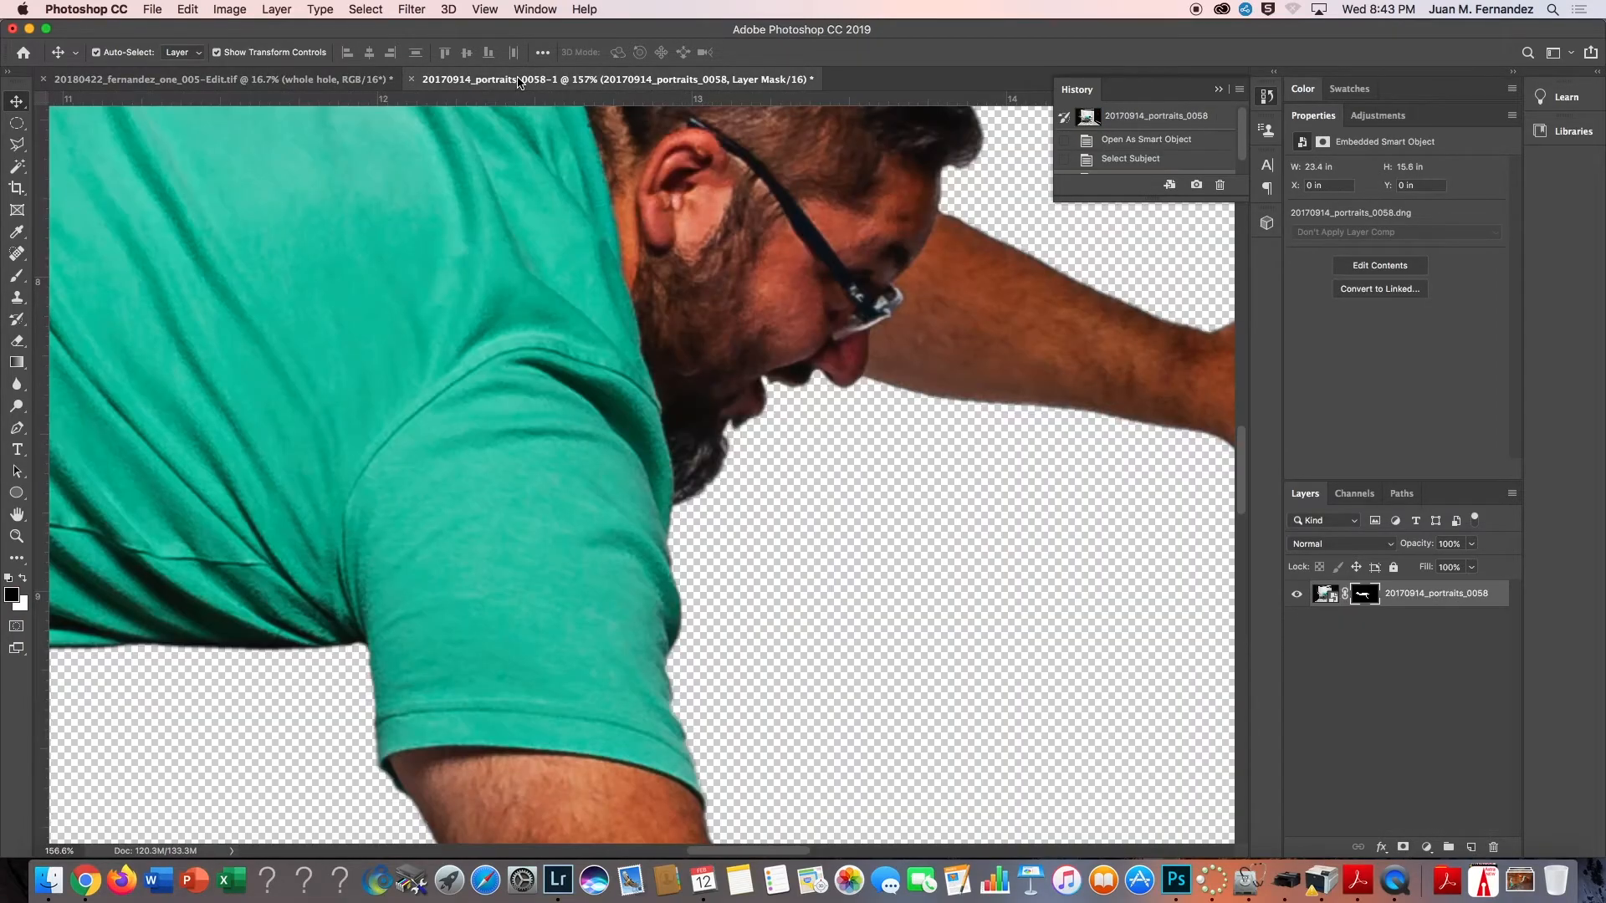
{"action": "left_click", "coordinate": [413, 79]}
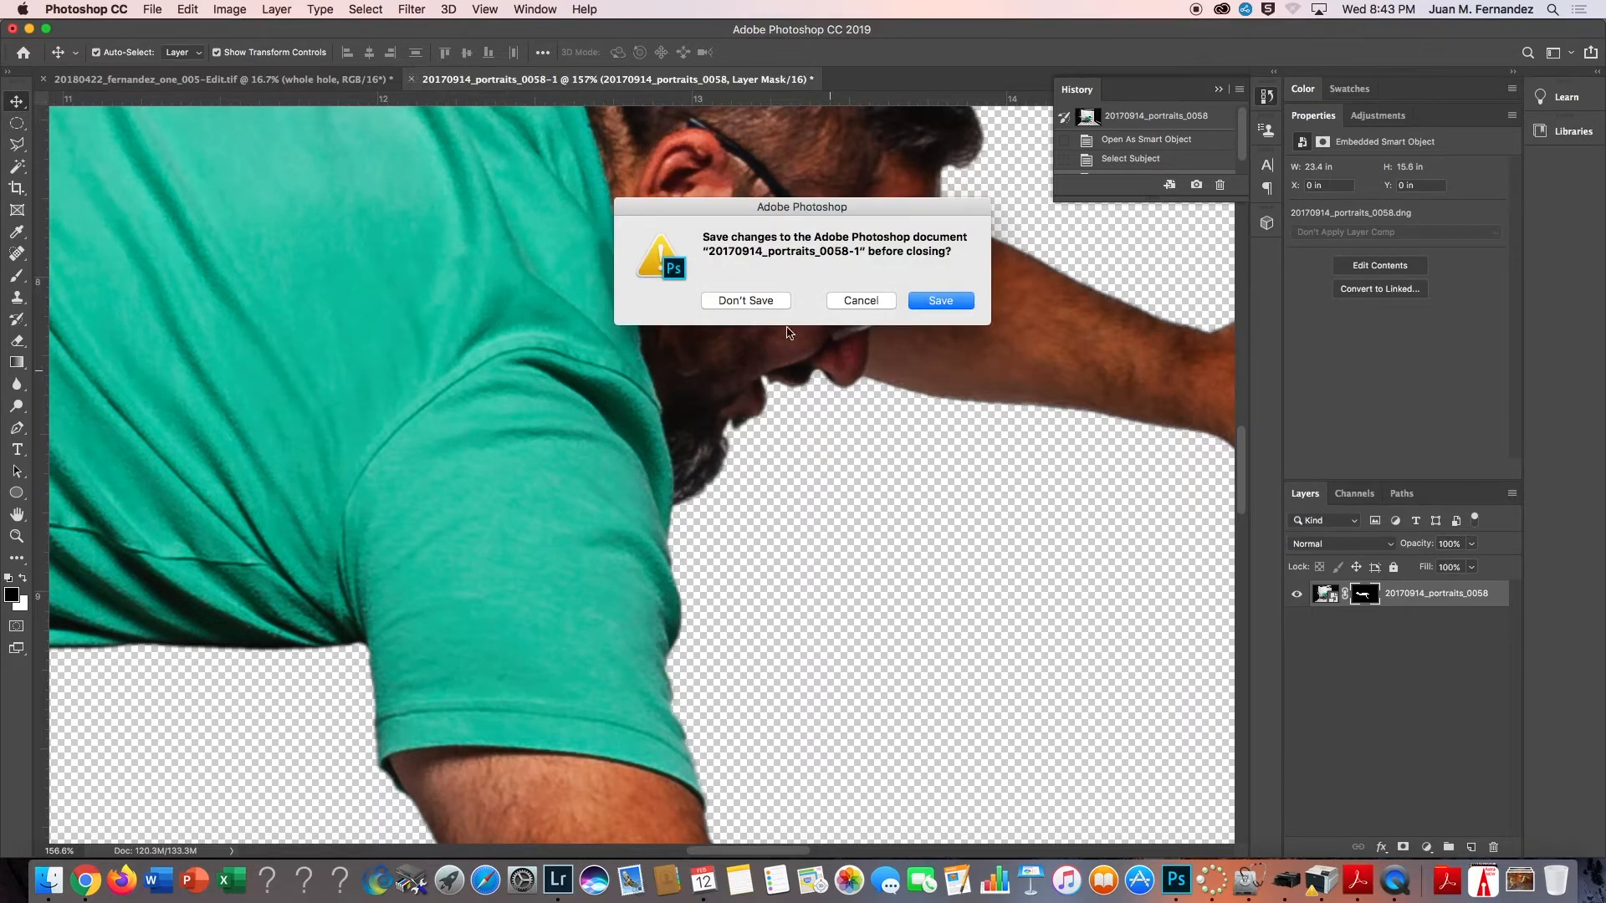
{"action": "left_click", "coordinate": [759, 301]}
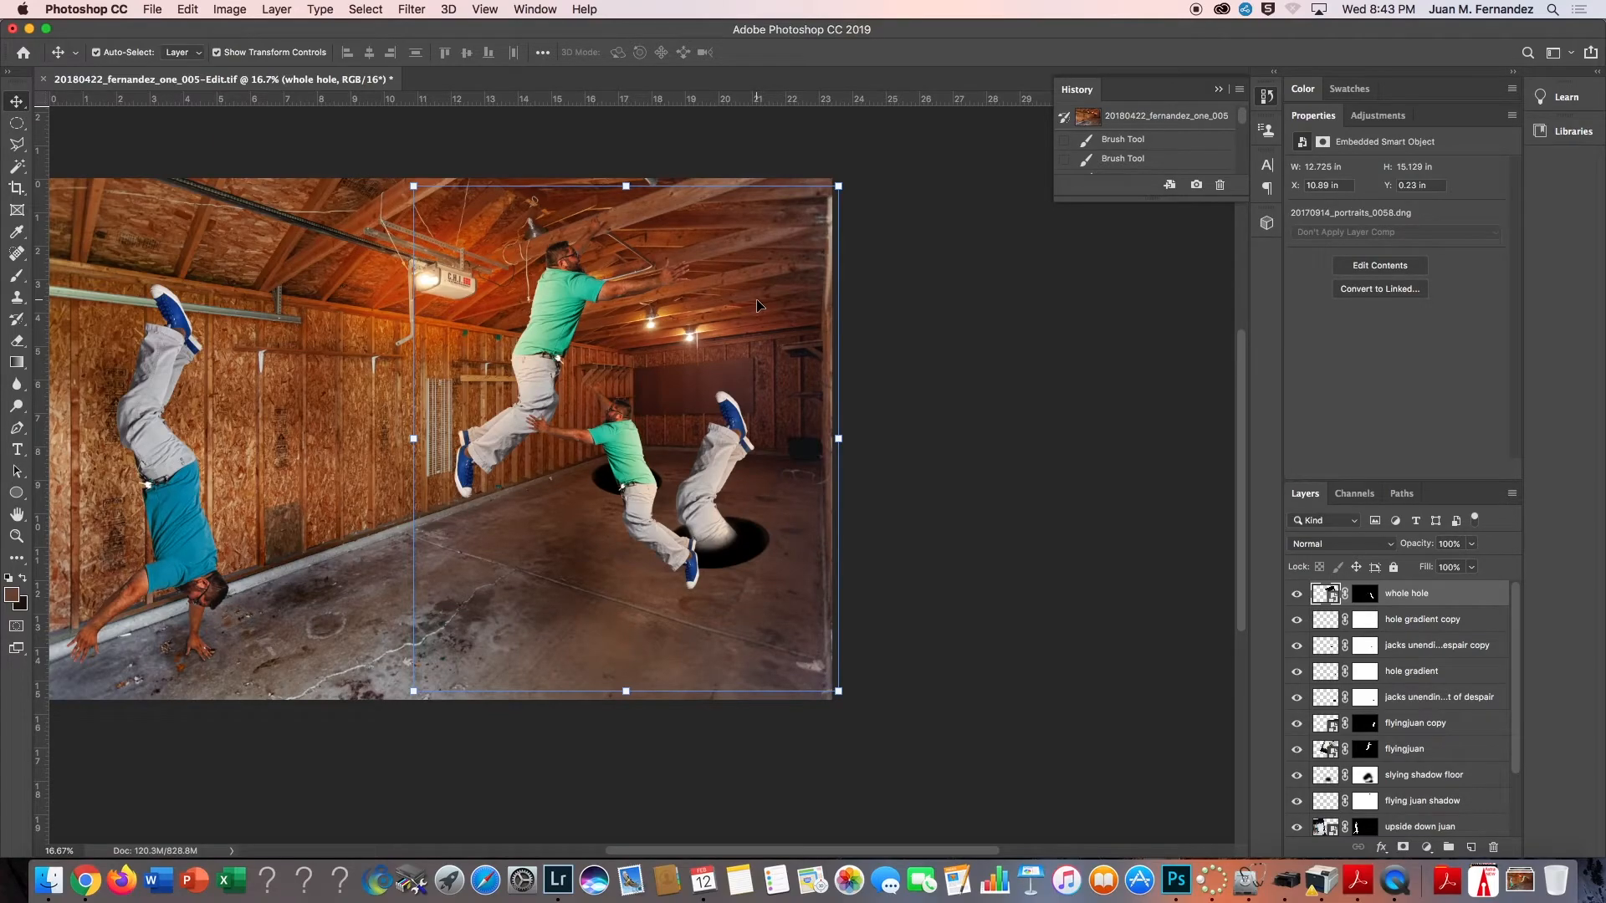
Cycle through the screen modes and settle on full screen with the menu bar for the garage composite.
{"action": "key", "text": "f"}
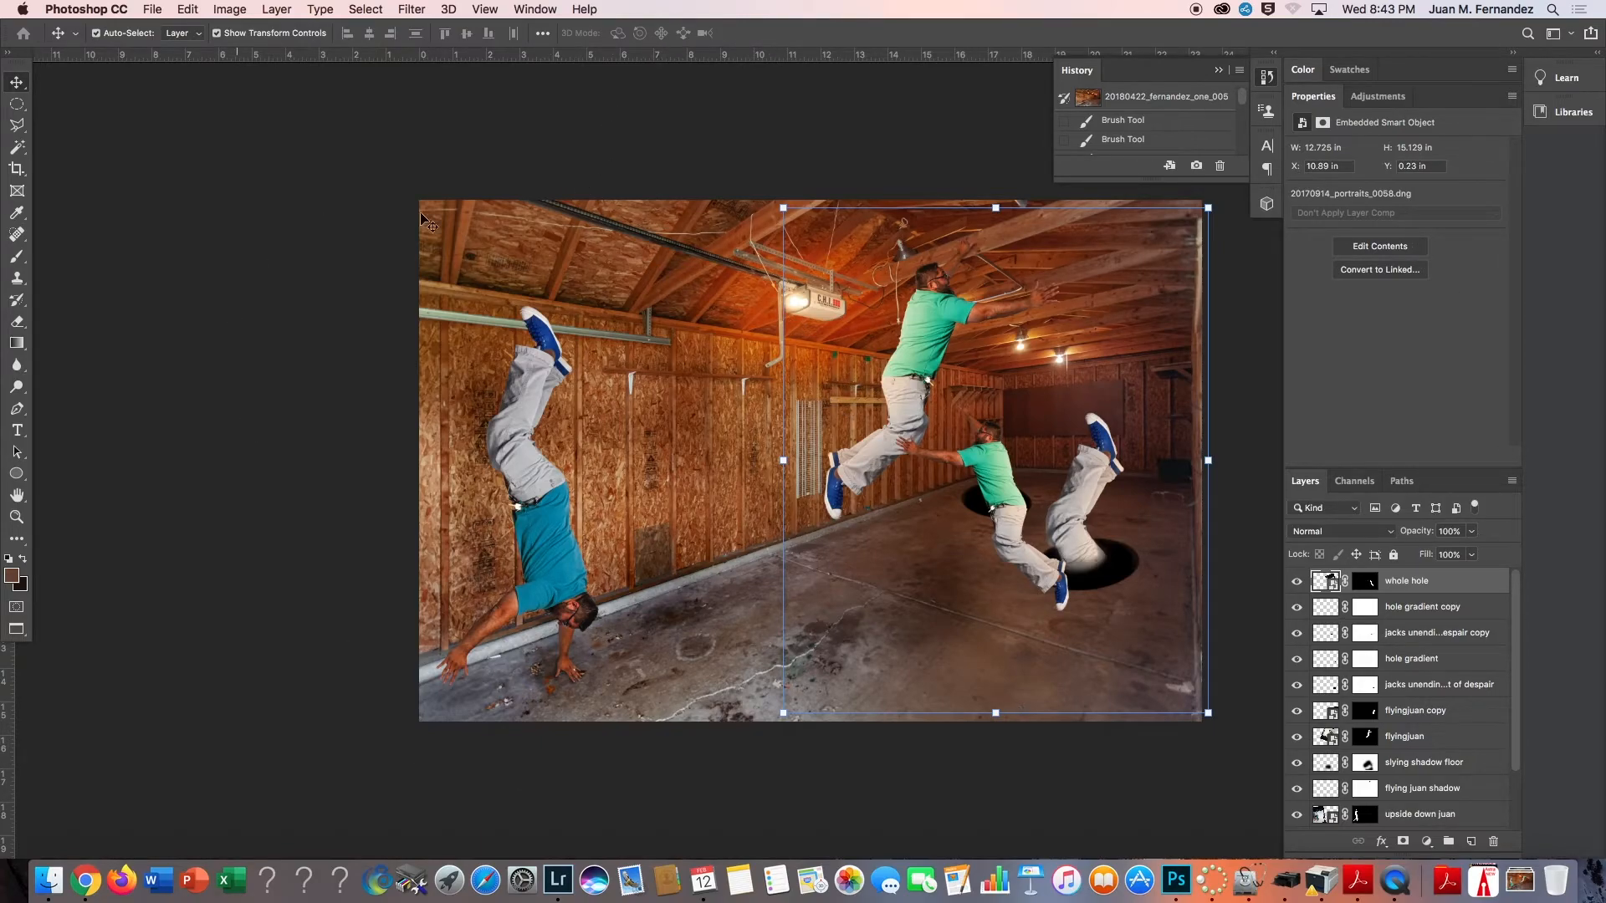
{"action": "left_click", "coordinate": [1010, 496], "text": "super"}
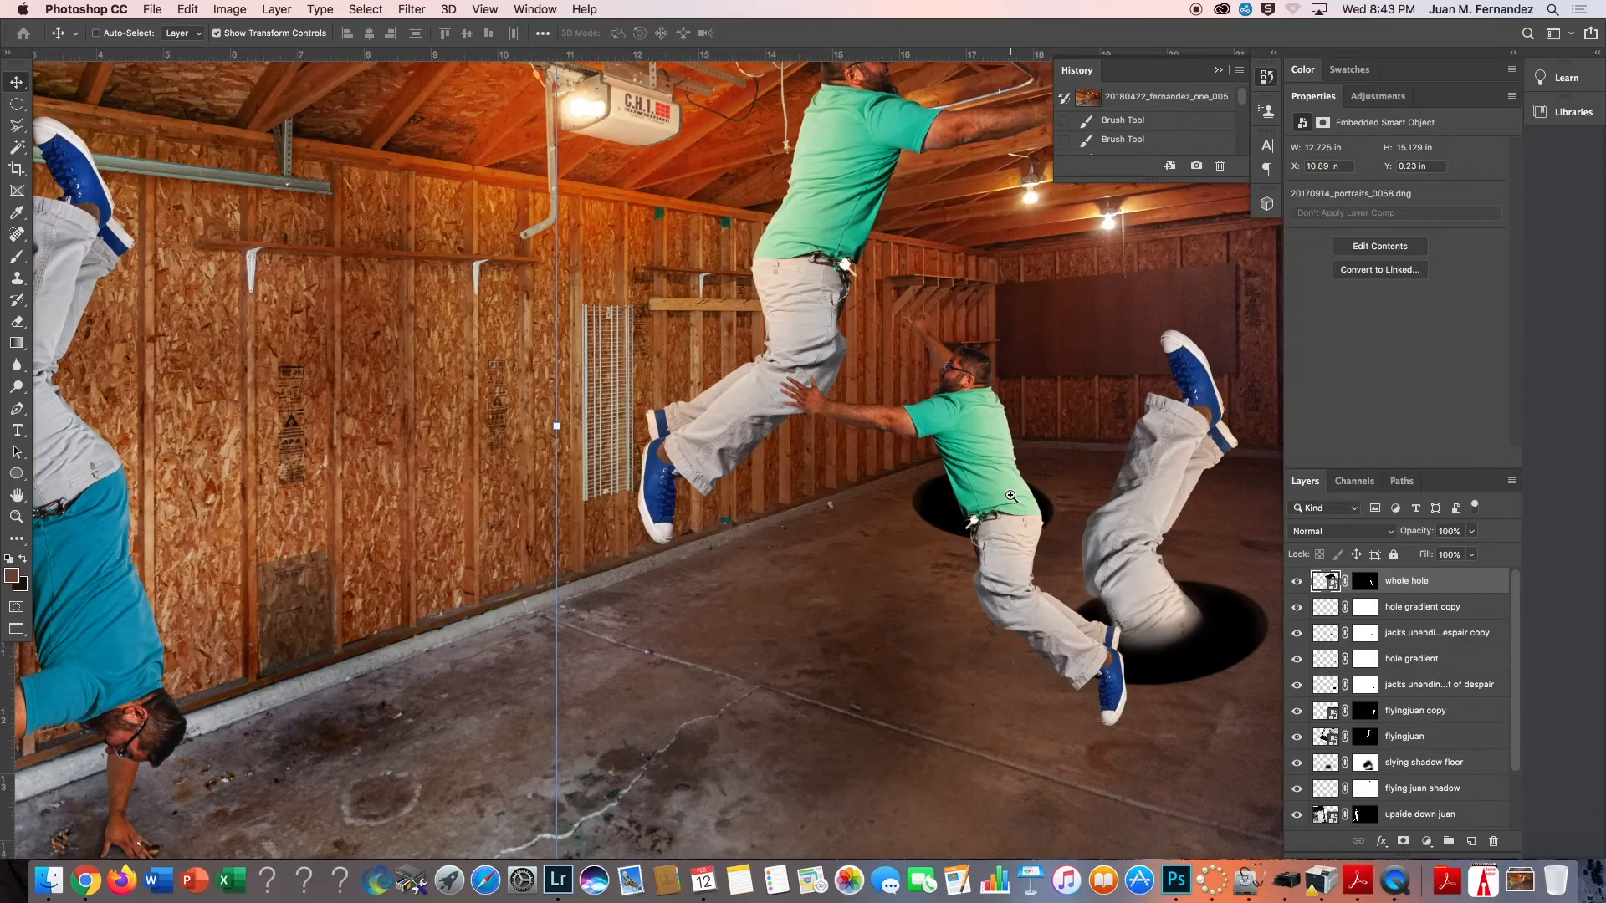
{"action": "key", "text": "f"}
{"action": "key", "text": "f"}
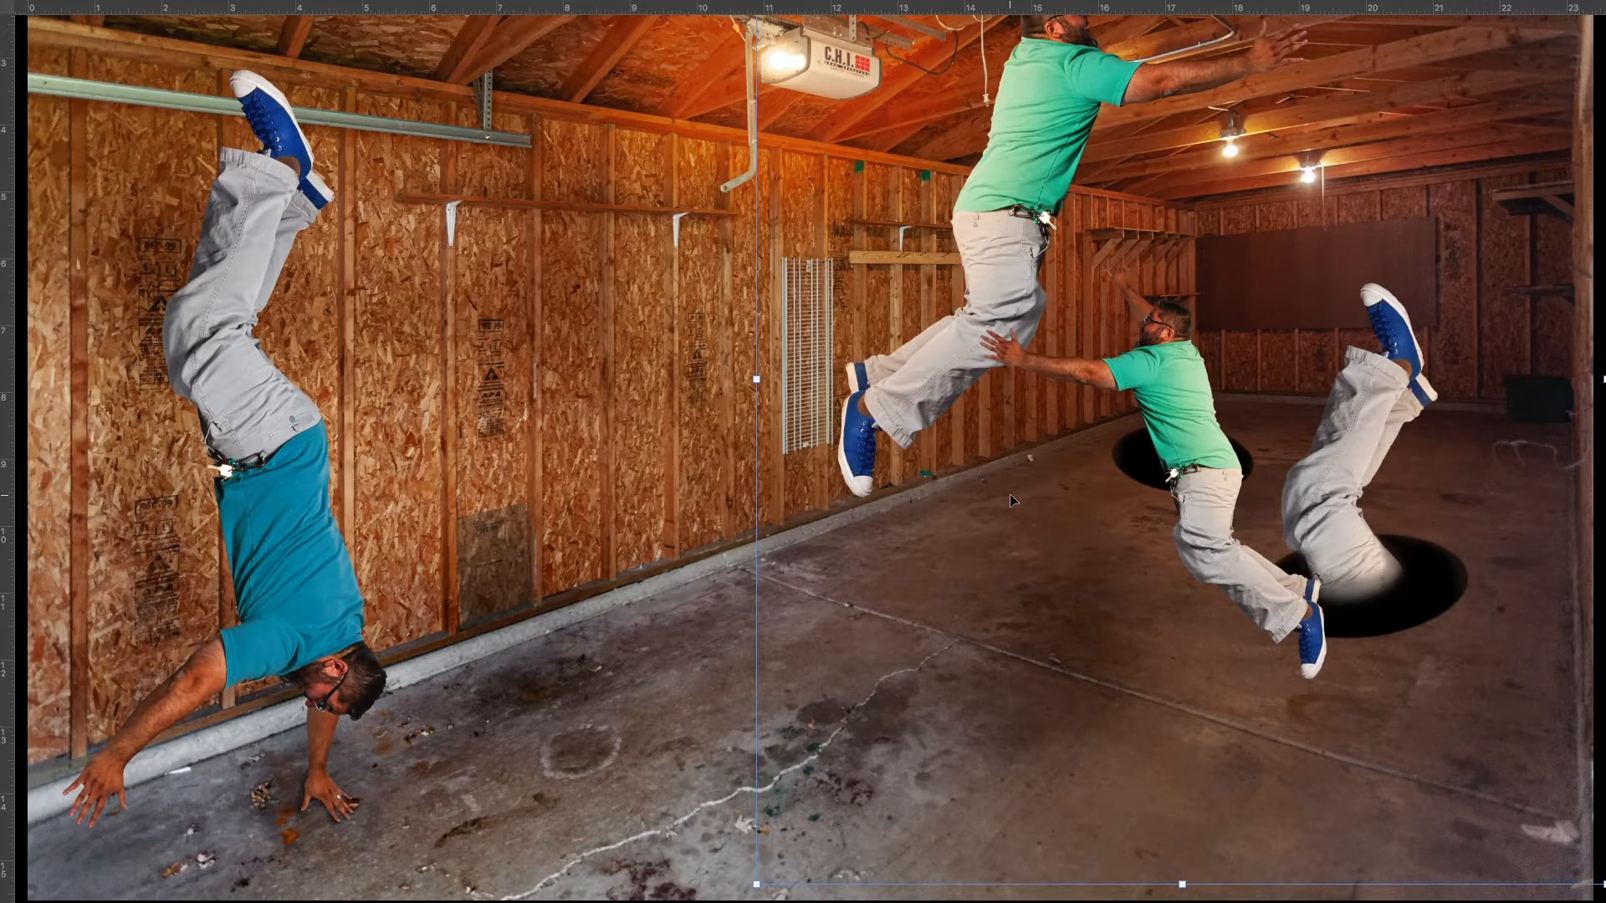
{"action": "key", "text": "f"}
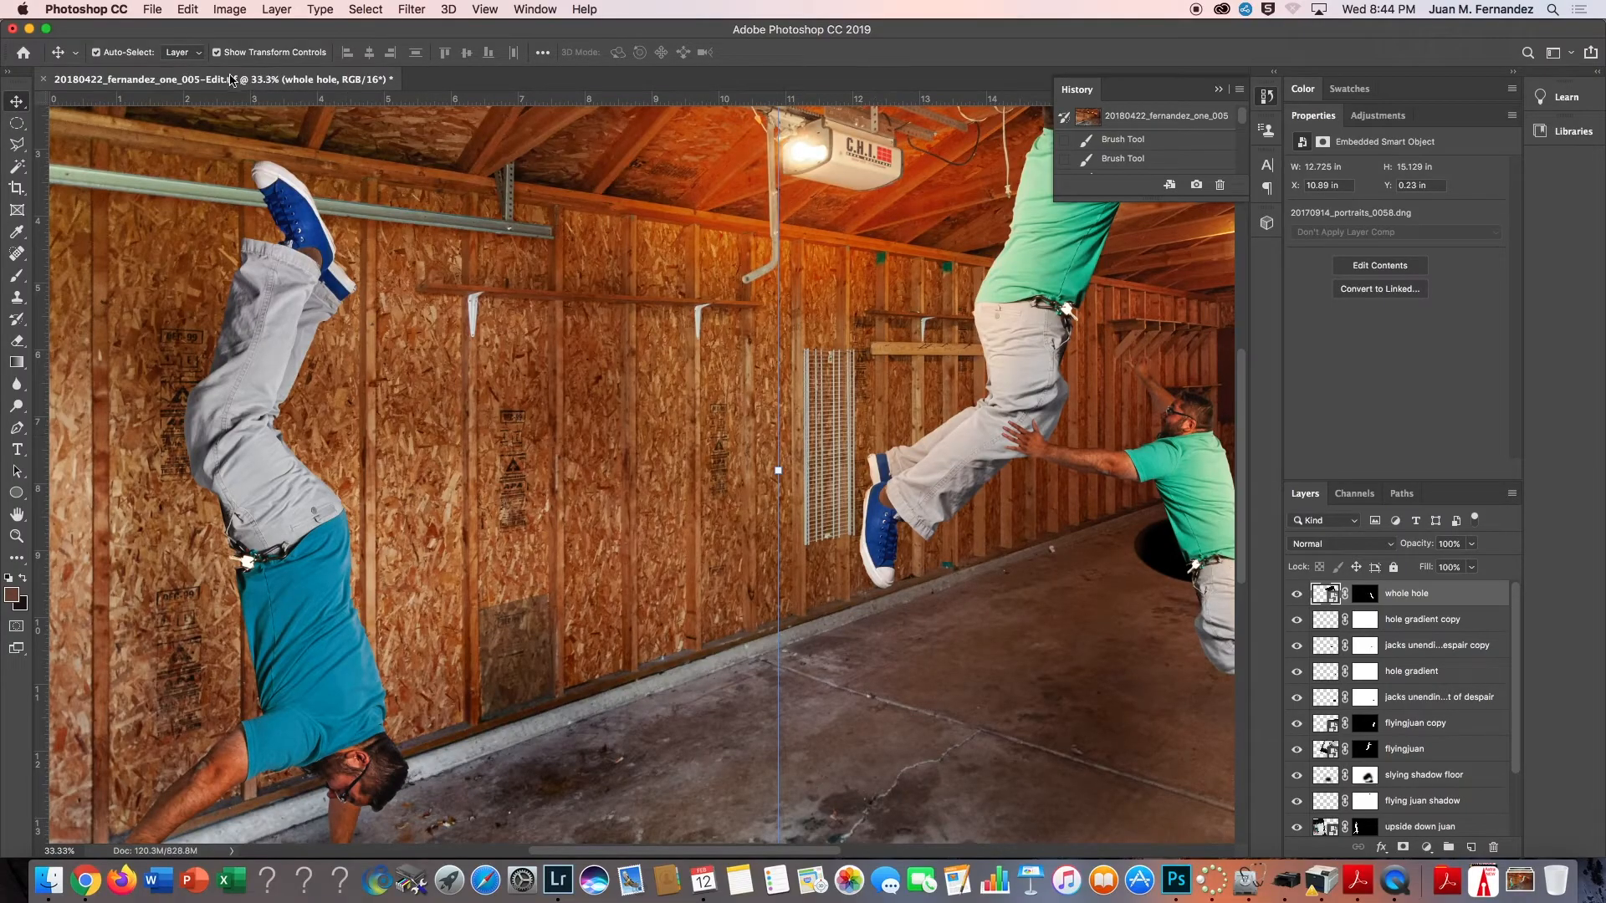
{"action": "key", "text": "f"}
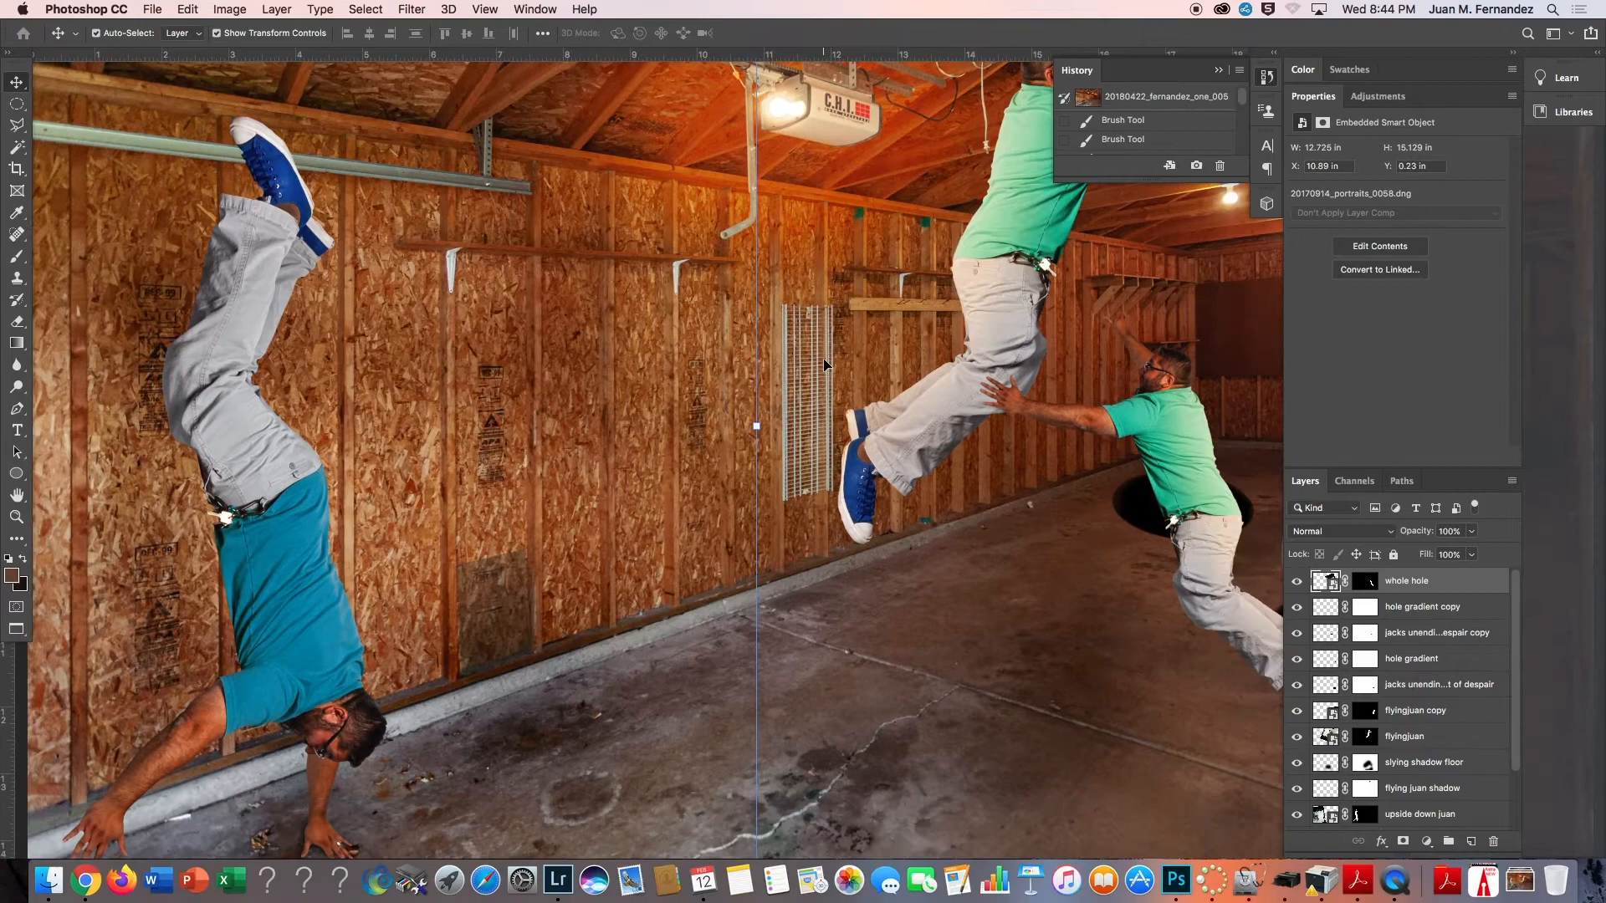
Nudge the flipped figure slightly down and to the left so the lower torso sits inside the rear hole.
{"action": "left_click_drag", "start_coordinate": [921, 413], "coordinate": [566, 418]}
{"action": "key", "text": "super+space"}
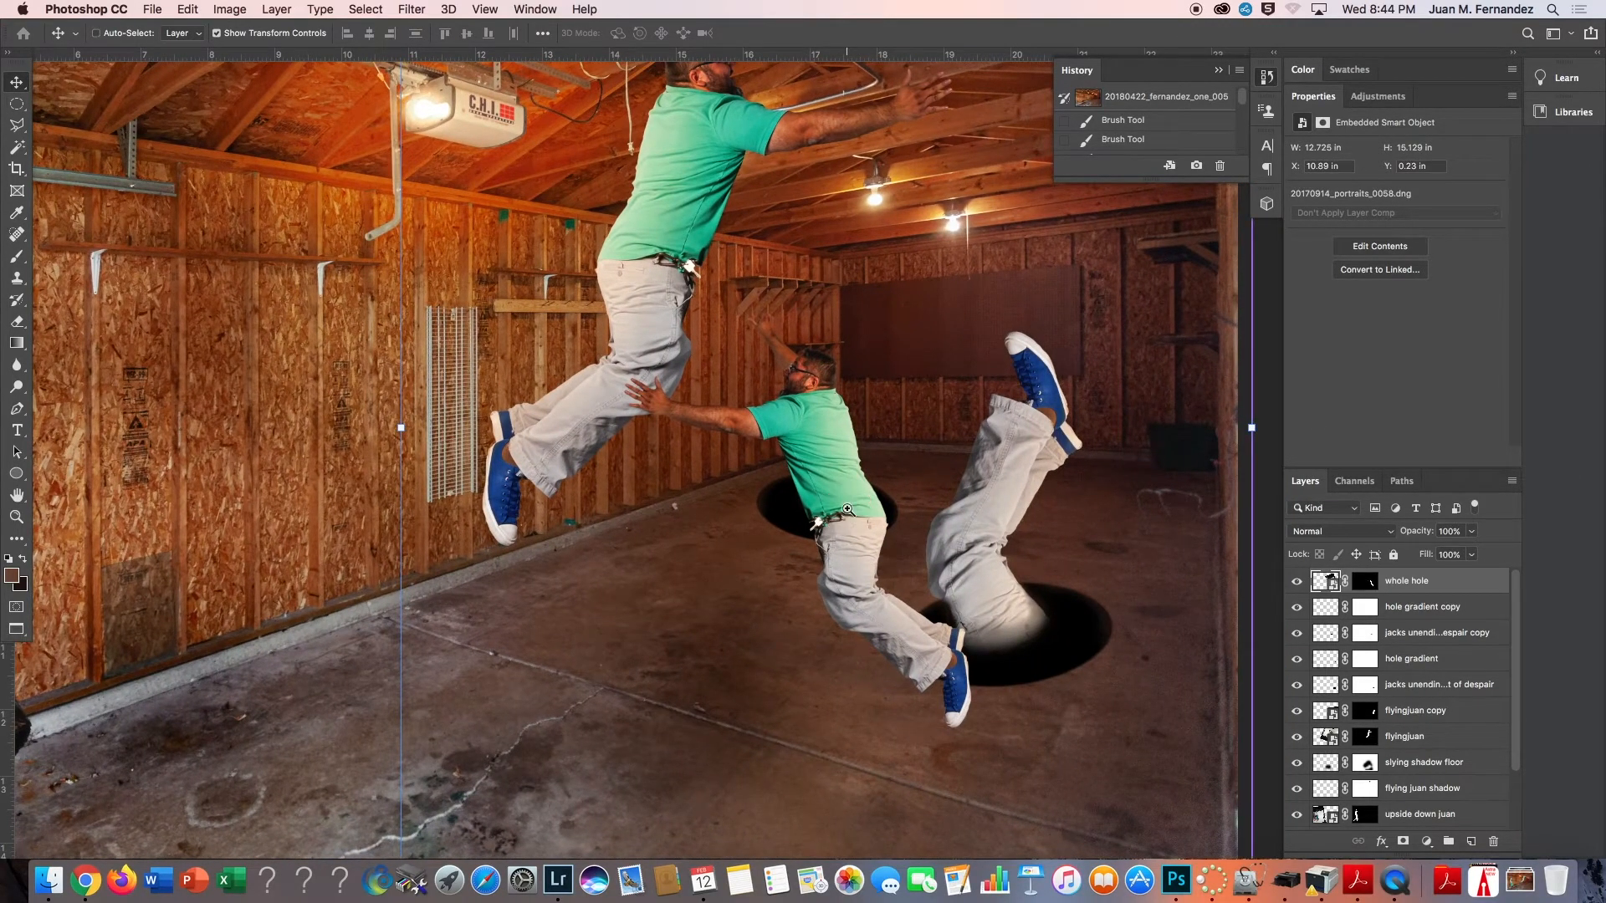
{"action": "left_click", "coordinate": [847, 509]}
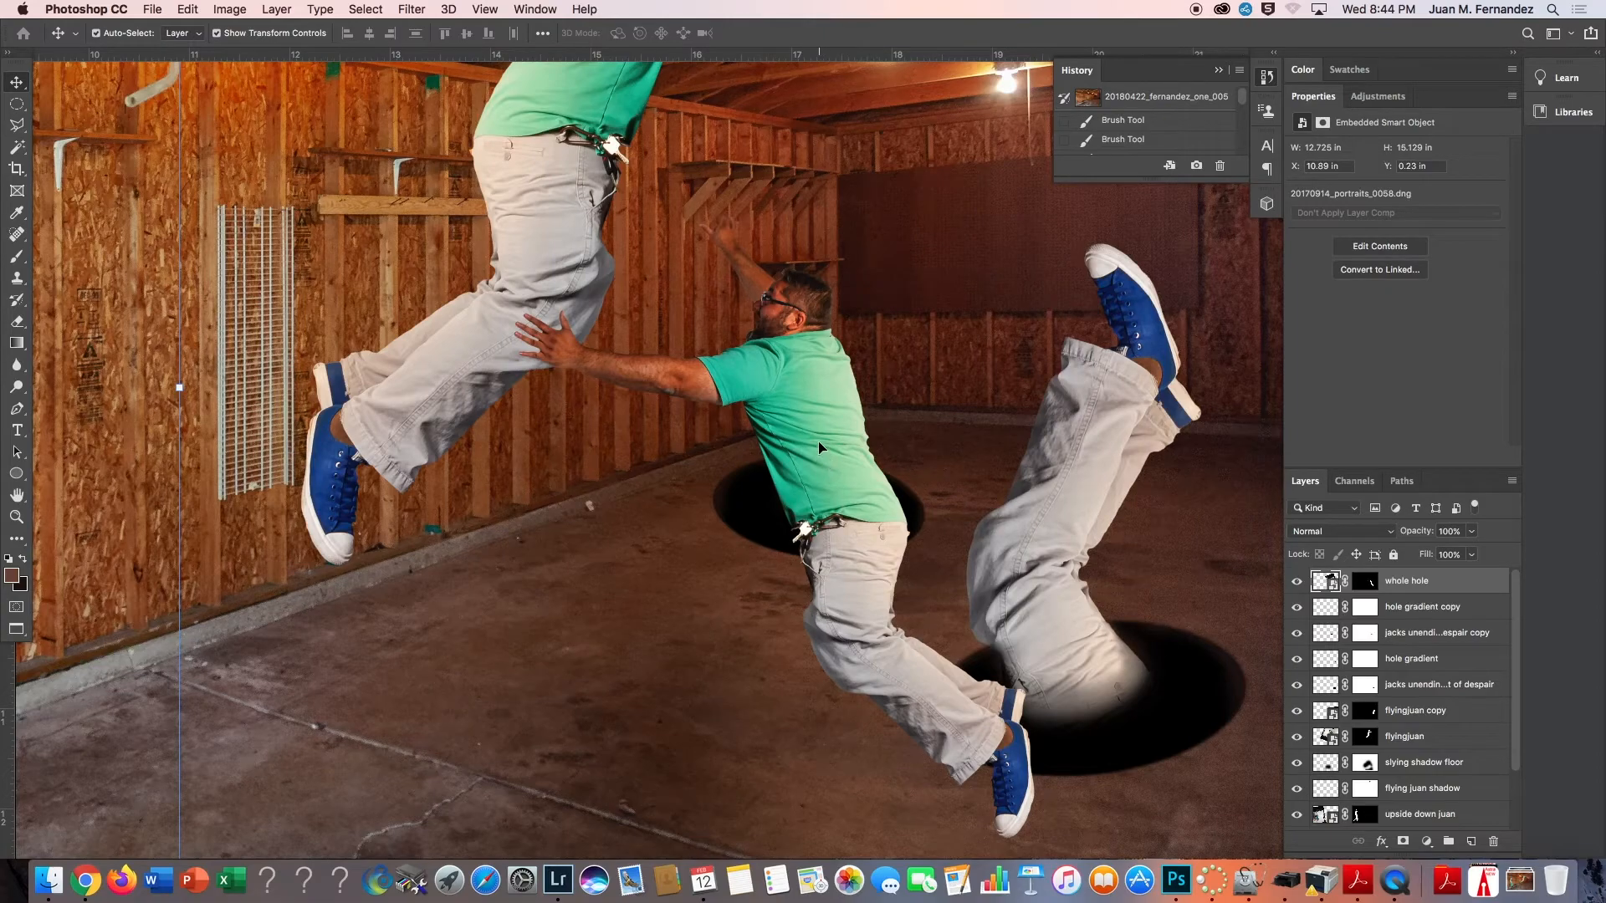
{"action": "left_click_drag", "start_coordinate": [819, 447], "coordinate": [812, 473]}
Paint black with a soft brush on the "whole hole" layer mask to hide the figure's legs and fade the waist into the rear hole.
{"action": "key", "text": "b"}
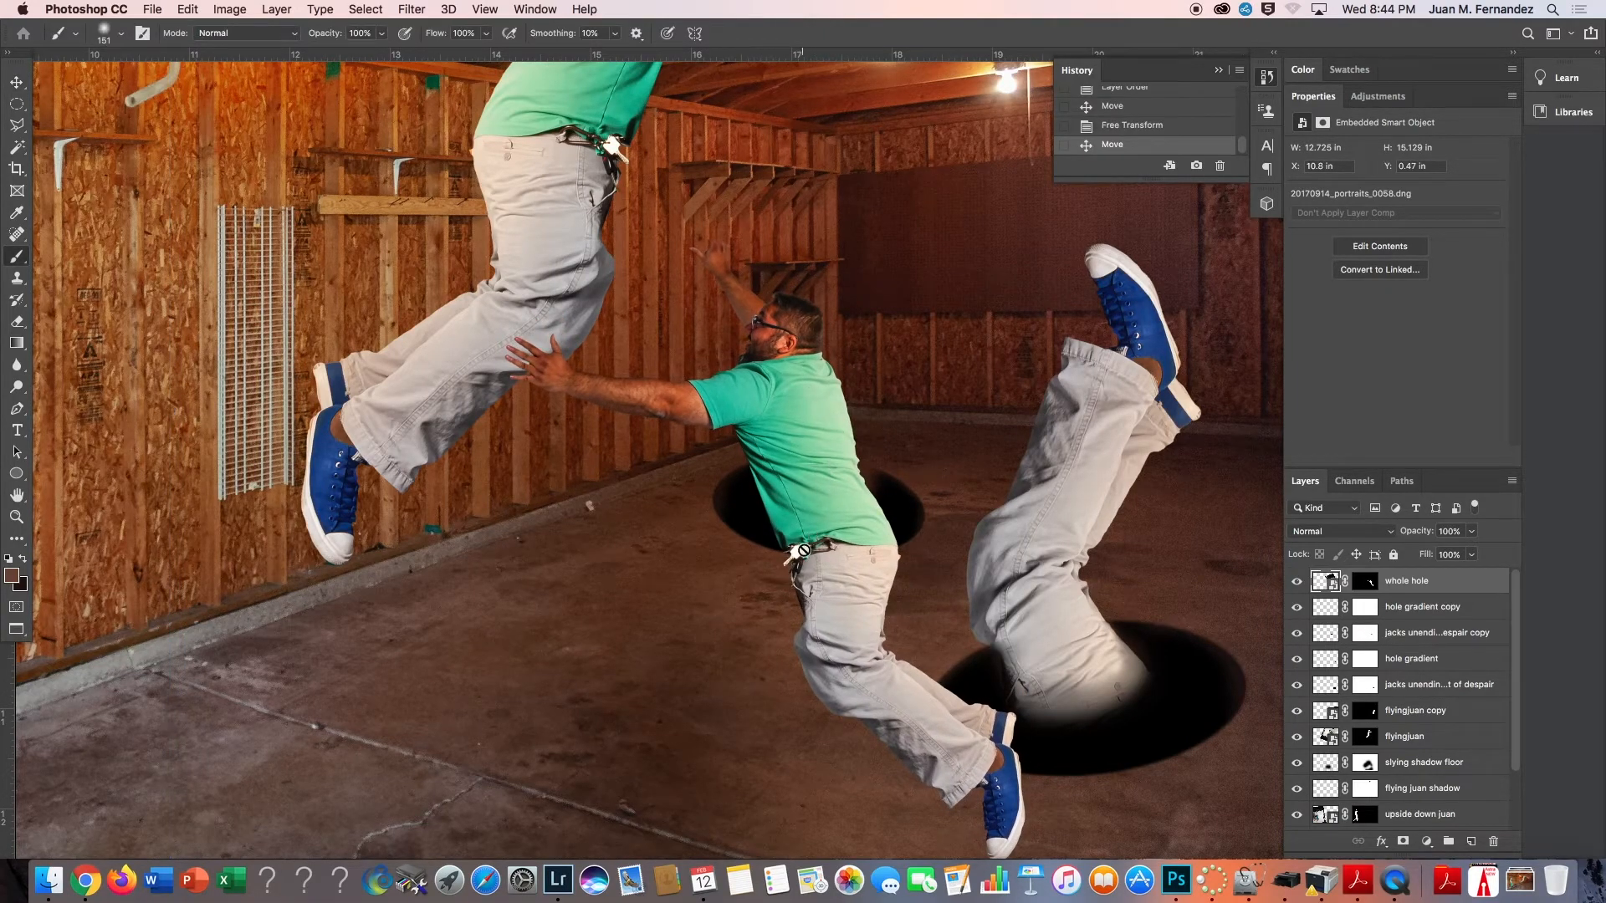
{"action": "left_click", "coordinate": [1370, 589]}
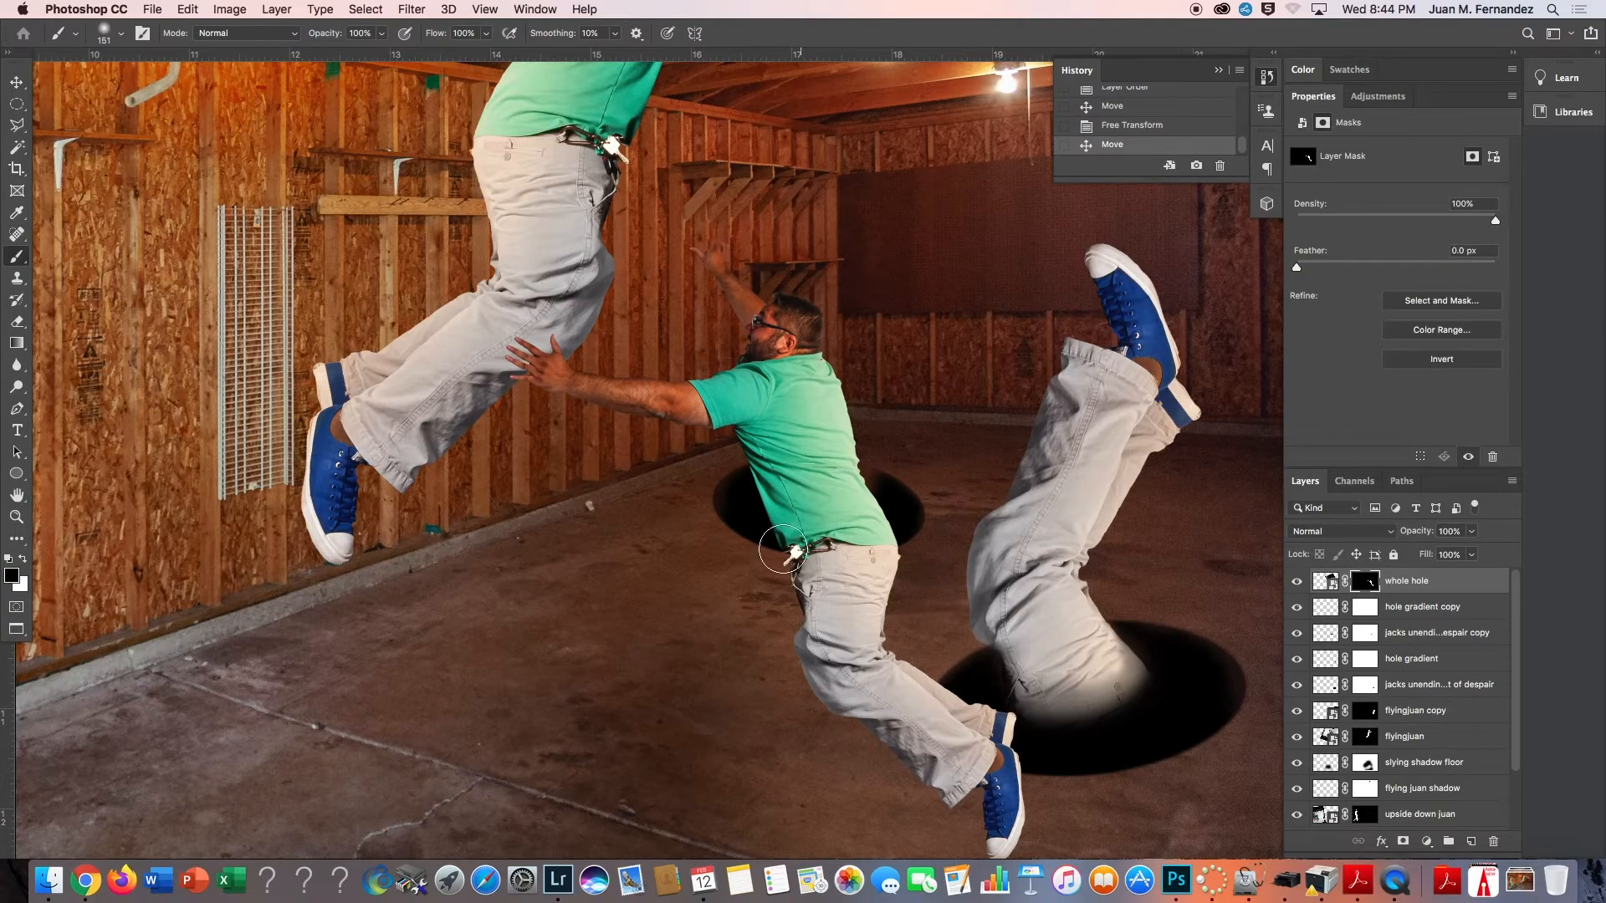
{"action": "mouse_move", "coordinate": [872, 560]}
{"action": "left_mouse_down"}
{"action": "mouse_move", "coordinate": [772, 594]}
{"action": "mouse_move", "coordinate": [874, 623]}
{"action": "mouse_move", "coordinate": [907, 662]}
{"action": "mouse_move", "coordinate": [869, 658]}
{"action": "mouse_move", "coordinate": [866, 687]}
{"action": "mouse_move", "coordinate": [1030, 765]}
{"action": "mouse_move", "coordinate": [862, 664]}
{"action": "mouse_move", "coordinate": [914, 655]}
{"action": "mouse_move", "coordinate": [1011, 758]}
{"action": "mouse_move", "coordinate": [847, 675]}
{"action": "mouse_move", "coordinate": [1141, 850]}
{"action": "mouse_move", "coordinate": [842, 709]}
{"action": "mouse_move", "coordinate": [1031, 829]}
{"action": "mouse_move", "coordinate": [855, 727]}
{"action": "mouse_move", "coordinate": [1055, 875]}
{"action": "mouse_move", "coordinate": [970, 821]}
{"action": "mouse_move", "coordinate": [1000, 862]}
{"action": "mouse_move", "coordinate": [918, 743]}
{"action": "mouse_move", "coordinate": [893, 559]}
{"action": "mouse_move", "coordinate": [905, 547]}
{"action": "mouse_move", "coordinate": [853, 570]}
{"action": "mouse_move", "coordinate": [912, 554]}
{"action": "mouse_move", "coordinate": [911, 538]}
{"action": "mouse_move", "coordinate": [788, 560]}
{"action": "left_mouse_up"}
{"action": "right_click", "coordinate": [825, 548]}
{"action": "key", "text": "Escape"}
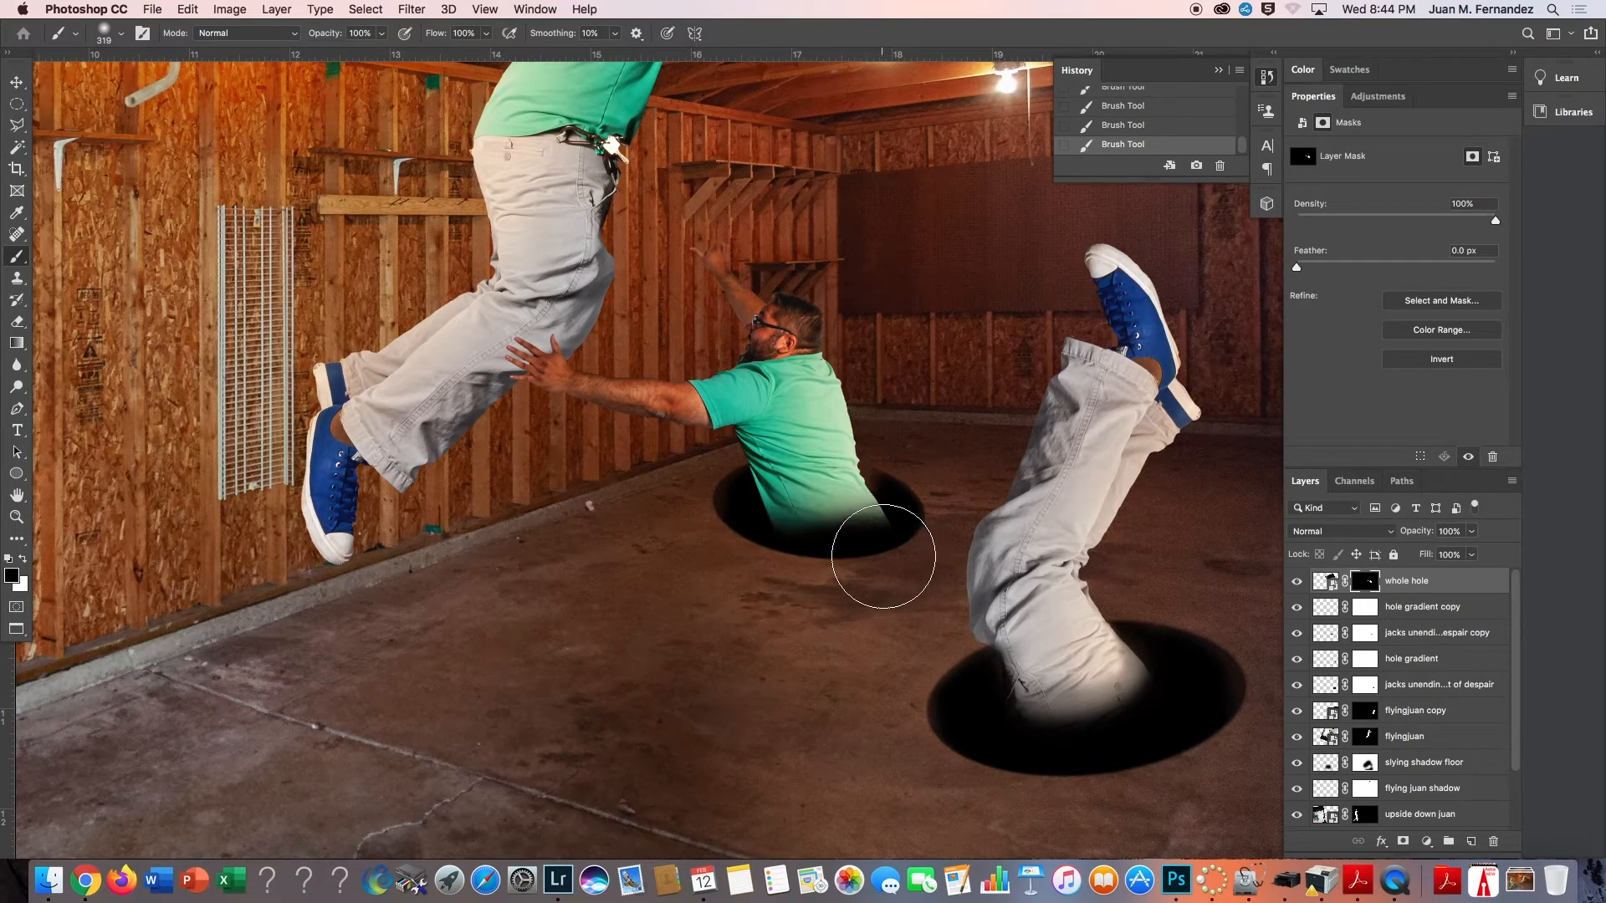
{"action": "left_click_drag", "start_coordinate": [899, 575], "coordinate": [916, 577]}
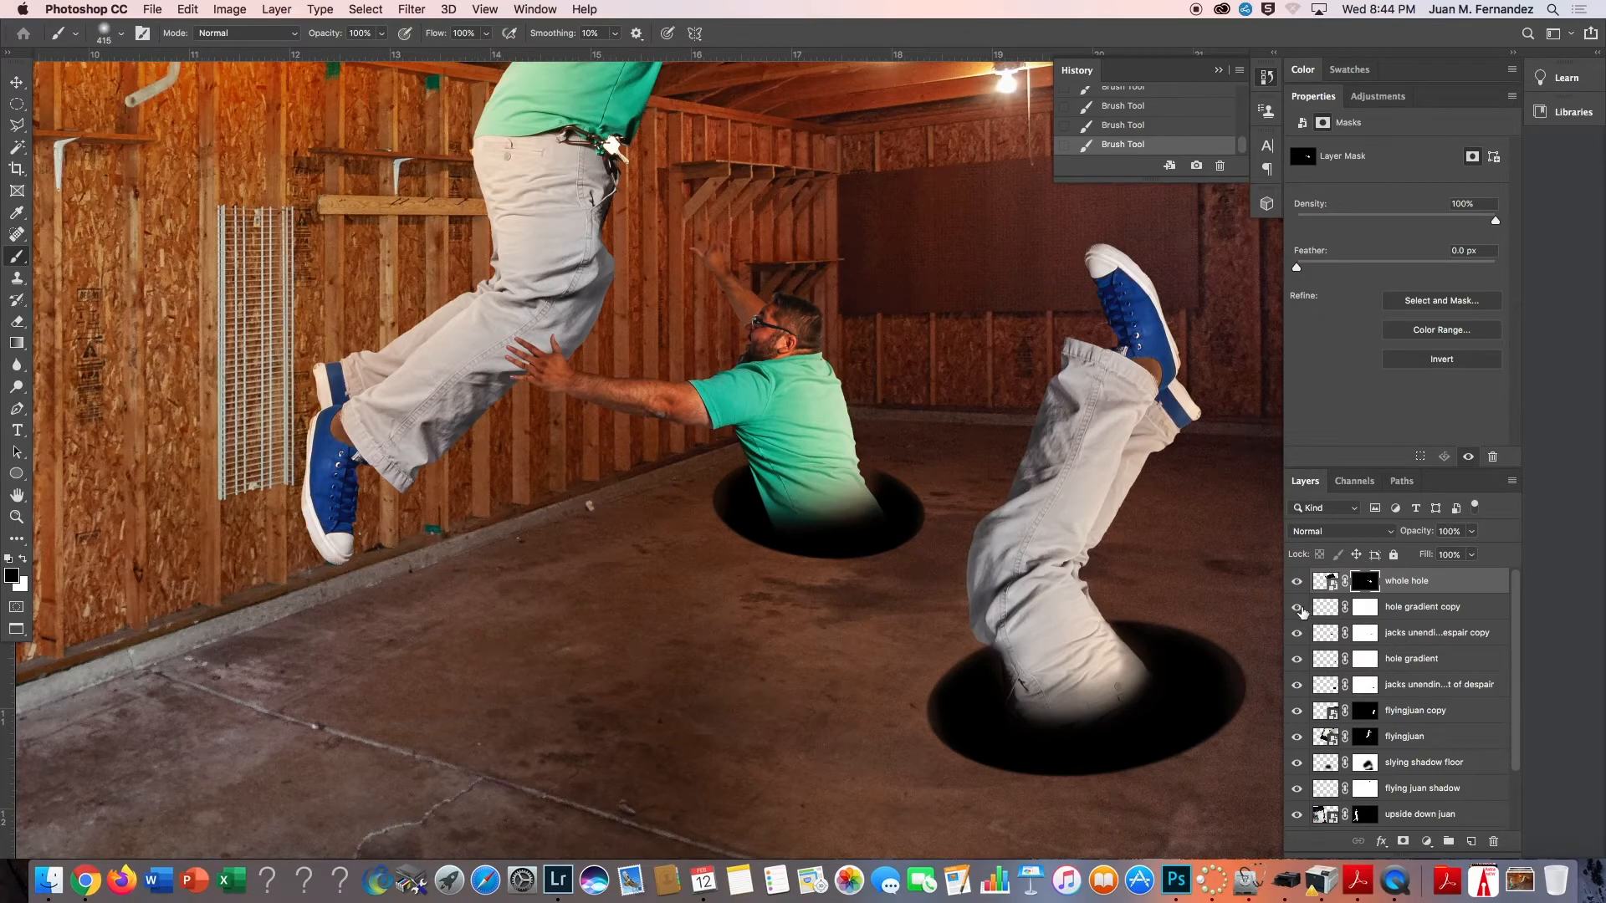
Toggle the visibility of the hole gradient copy and the copied black pit layer to check which one forms the rear hole.
{"action": "left_click", "coordinate": [1296, 608]}
{"action": "left_click", "coordinate": [1296, 633]}
{"action": "left_click", "coordinate": [1296, 633]}
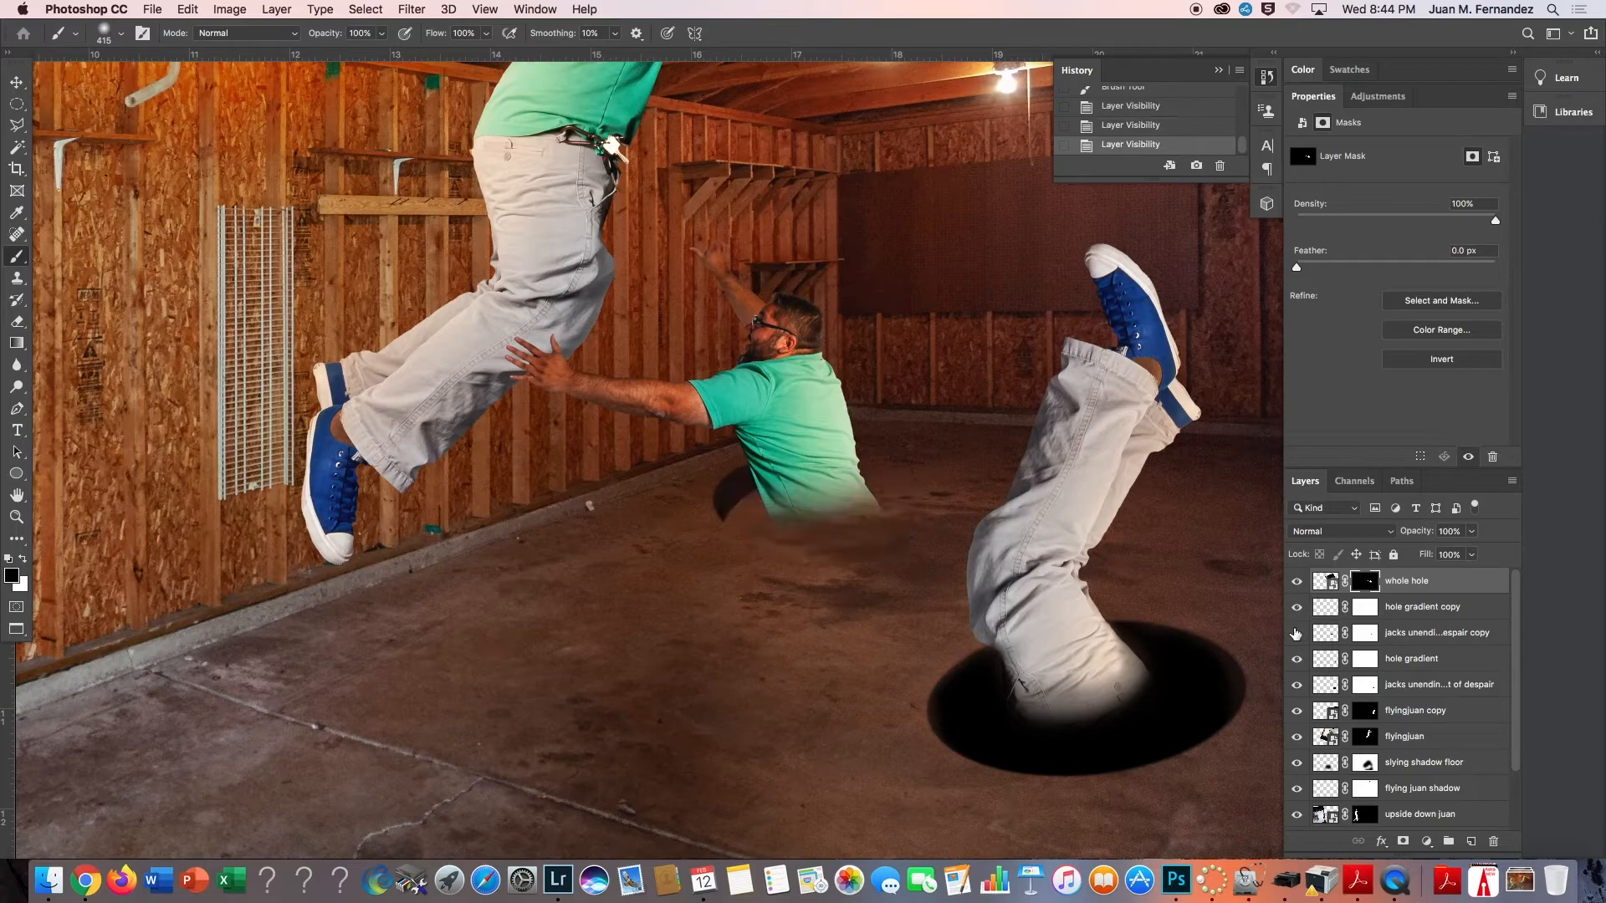
{"action": "left_click", "coordinate": [1296, 633]}
Touch up the right side of the rear hole with the brush on the copied black pit layer's mask.
{"action": "left_click", "coordinate": [1365, 633]}
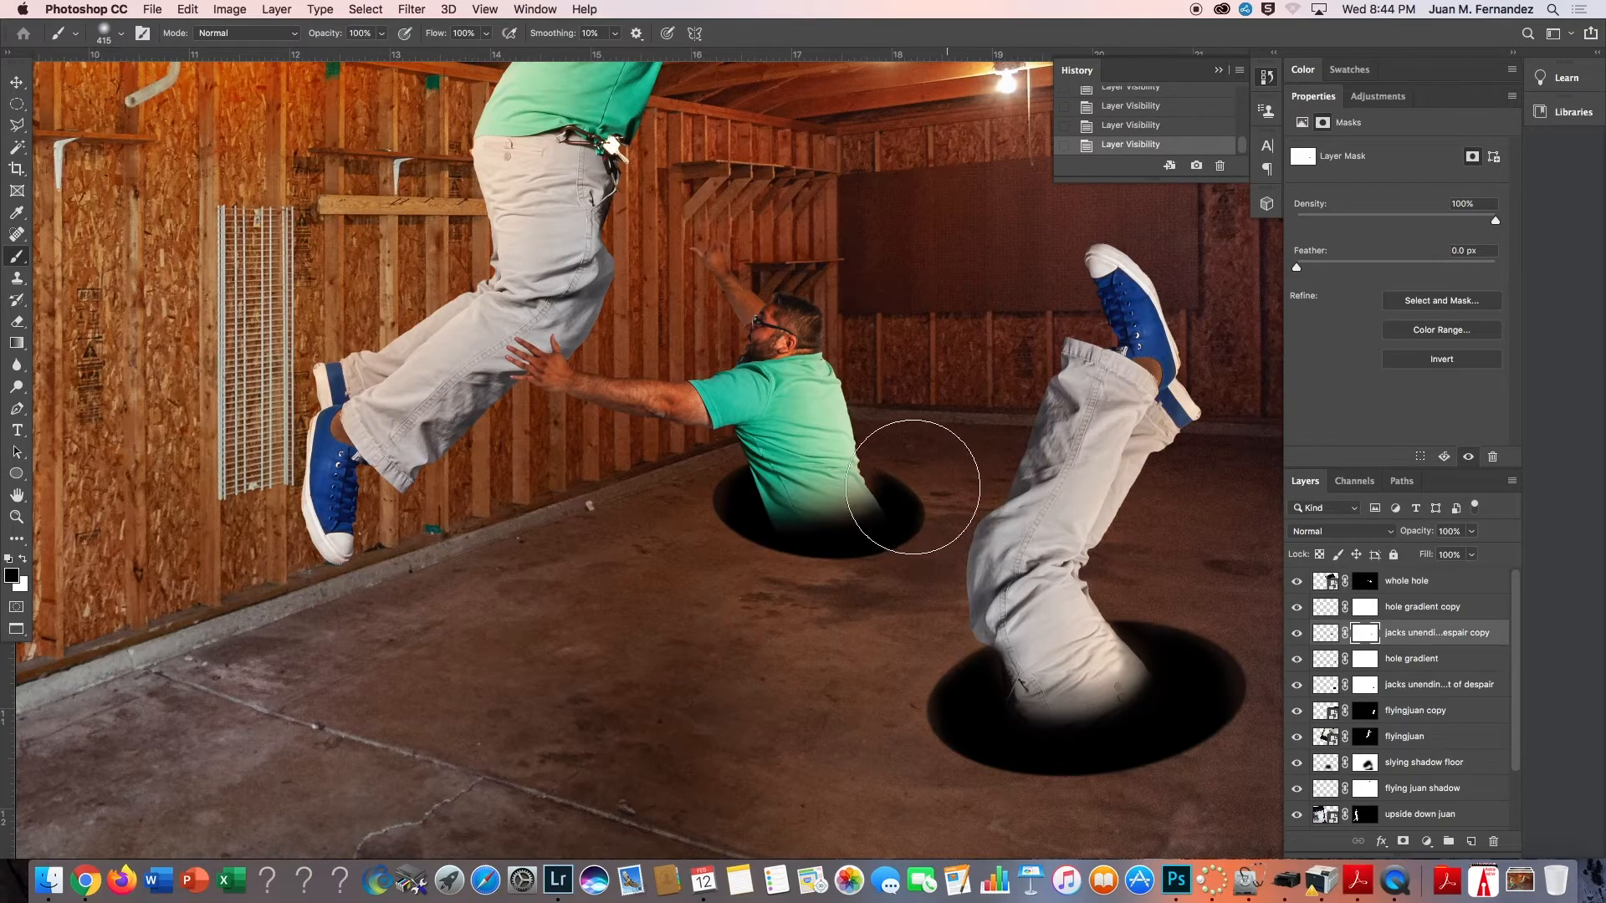
{"action": "mouse_move", "coordinate": [924, 495]}
{"action": "left_mouse_down"}
{"action": "mouse_move", "coordinate": [850, 495]}
{"action": "mouse_move", "coordinate": [869, 485]}
{"action": "mouse_move", "coordinate": [863, 505]}
{"action": "left_mouse_up"}
{"action": "left_click", "coordinate": [24, 560]}
{"action": "left_click", "coordinate": [955, 525], "text": "alt"}
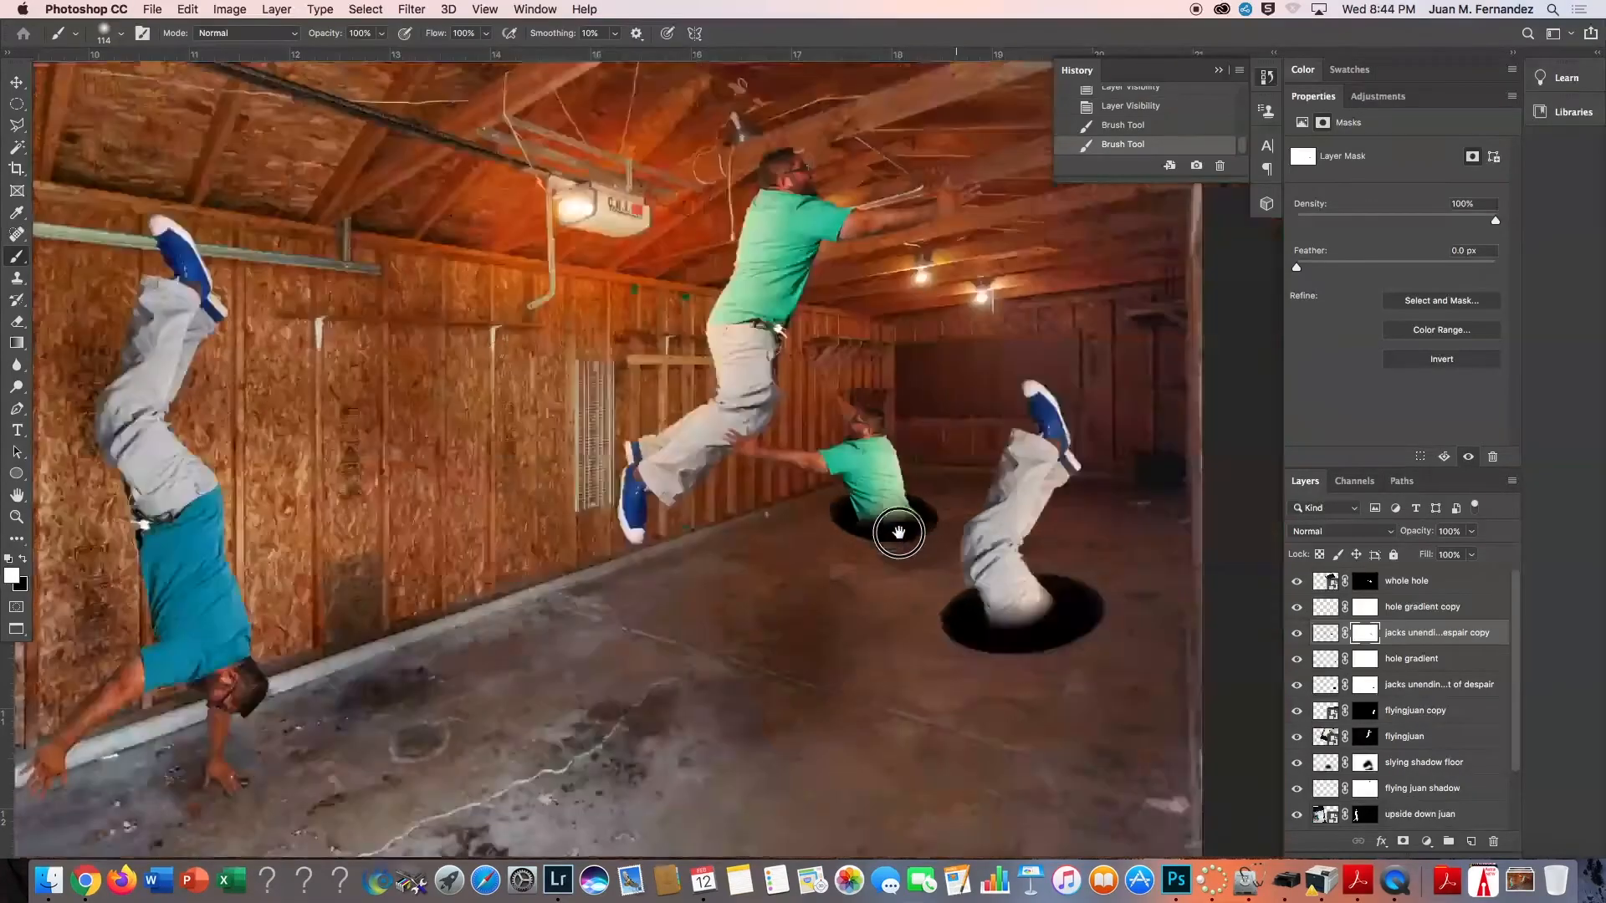
{"action": "left_click", "coordinate": [955, 531], "text": "alt"}
{"action": "left_click", "coordinate": [913, 530], "text": "super"}
{"action": "scroll", "coordinate": [912, 530], "scroll_direction": "up", "scroll_amount": 5}
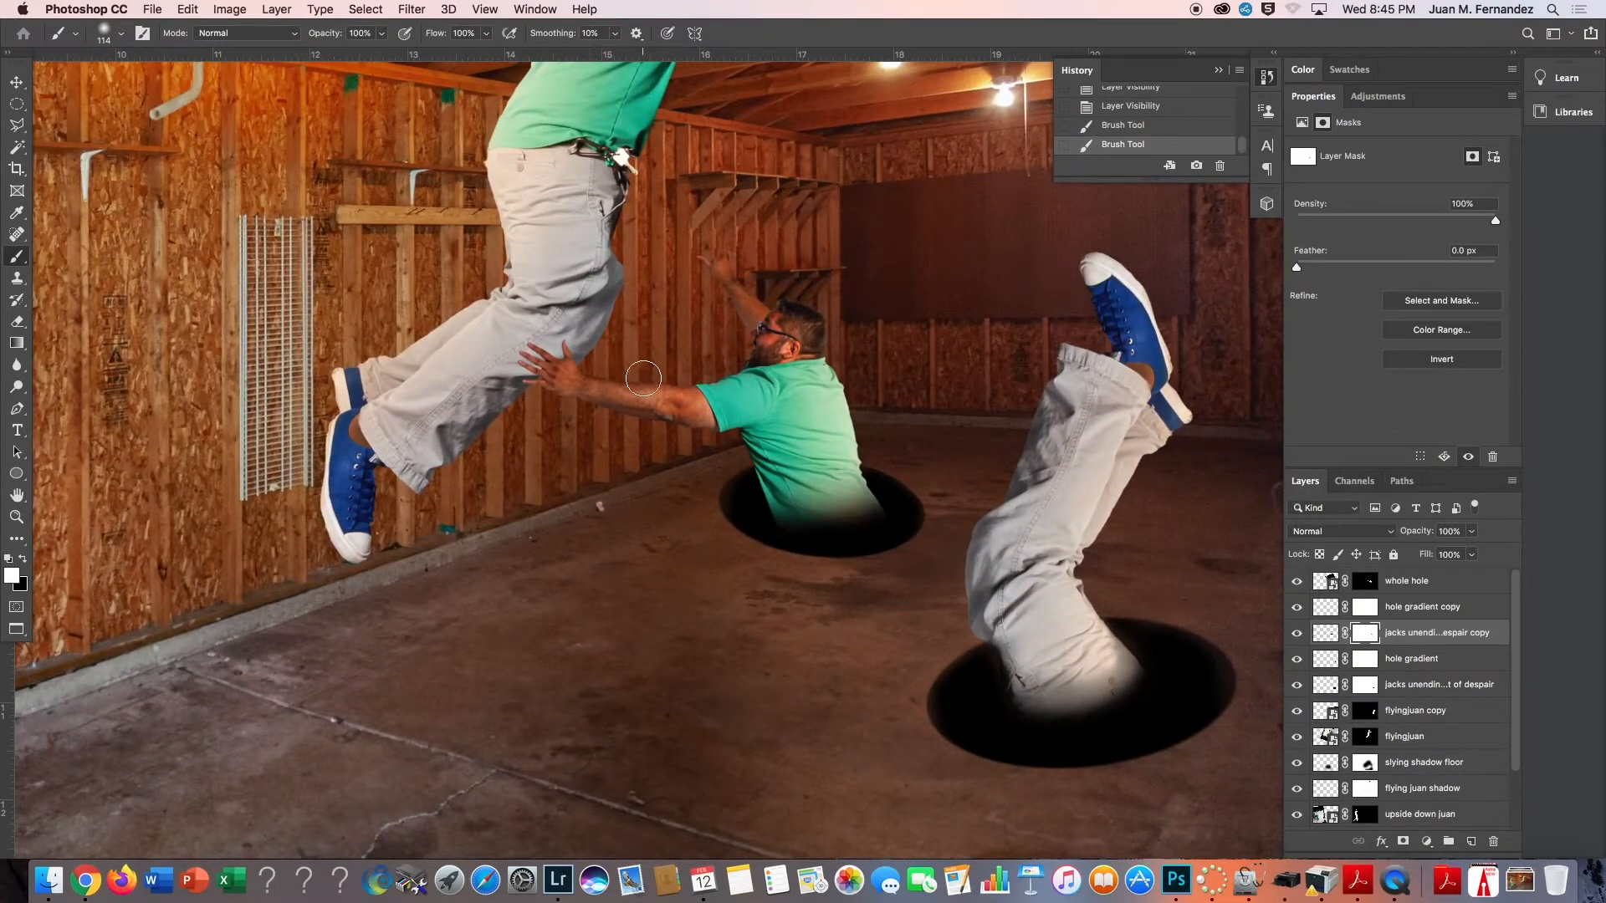
Move the "whole hole", "hole gradient copy" and copied black pit layers together to just below the "flyingjuan" layer.
{"action": "left_click", "coordinate": [1437, 584]}
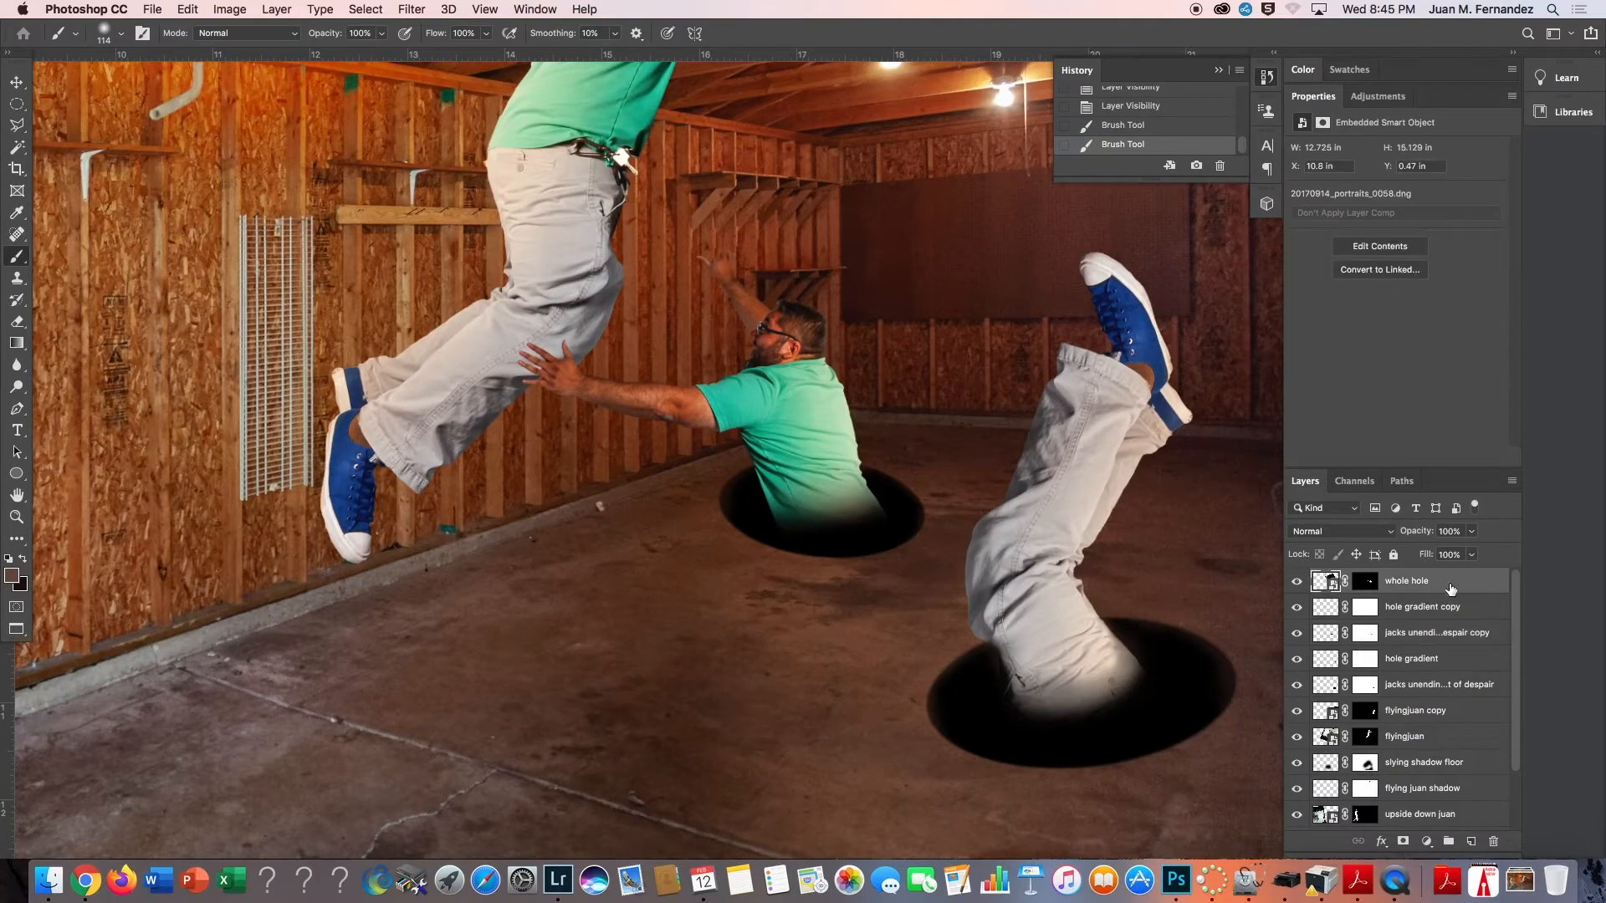
{"action": "left_click", "coordinate": [1446, 636], "text": "shift"}
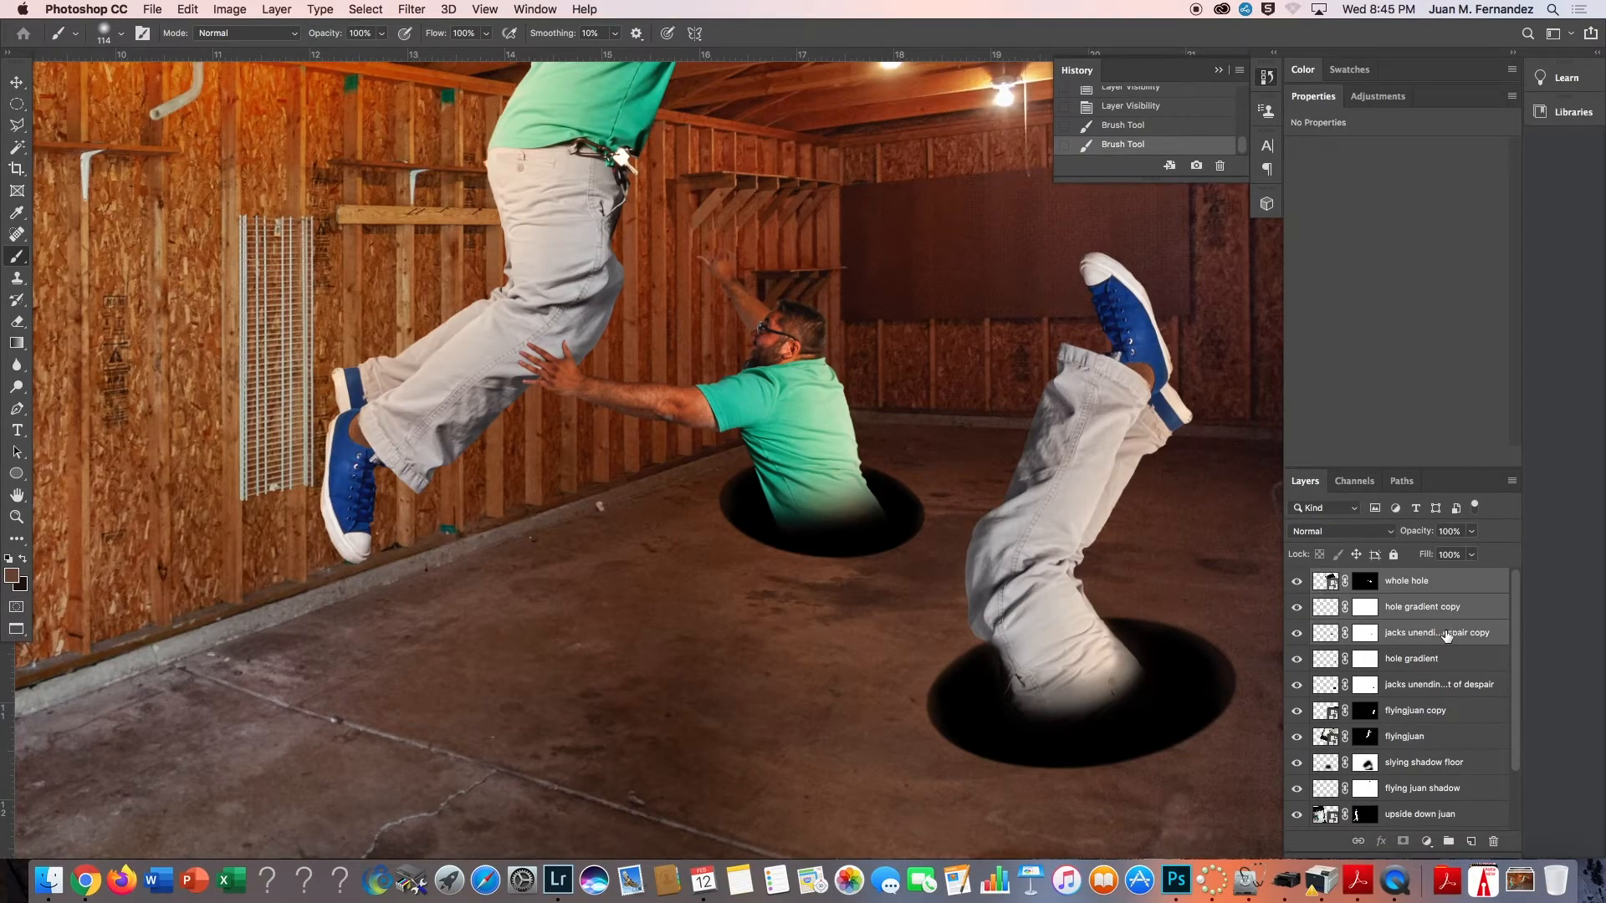
{"action": "left_click_drag", "start_coordinate": [1446, 636], "coordinate": [1418, 754]}
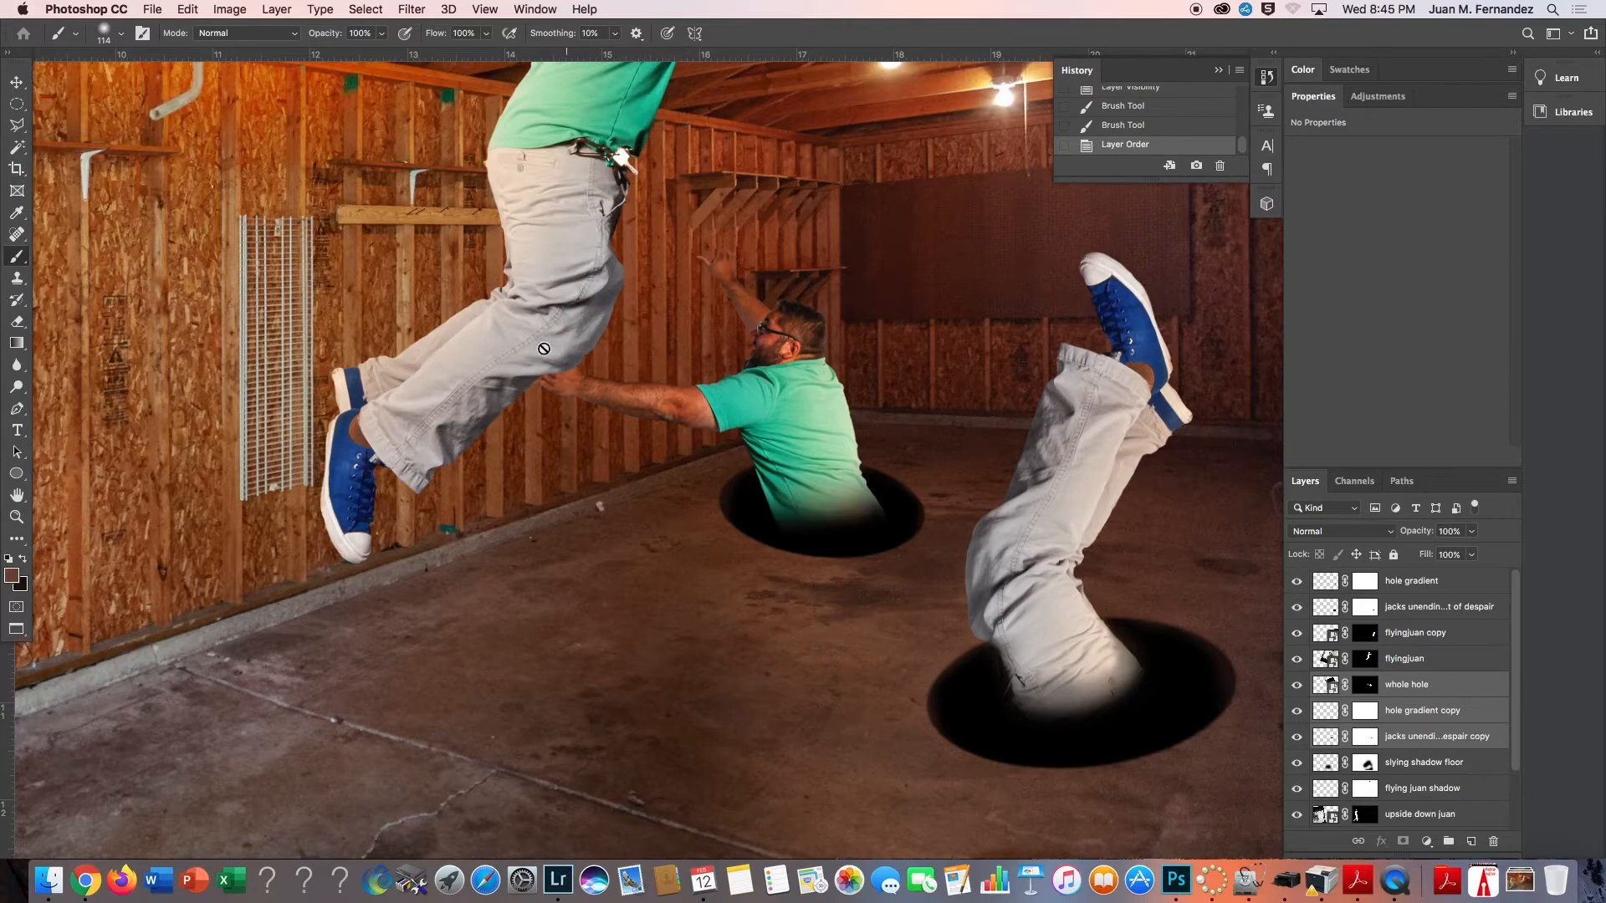
Scale the rear figure and its hole layers together to about 80% and reposition them farther back on the garage floor.
{"action": "mouse_move", "coordinate": [792, 433]}
{"action": "left_mouse_down"}
{"action": "mouse_move", "coordinate": [730, 448]}
{"action": "mouse_move", "coordinate": [801, 429]}
{"action": "left_mouse_up"}
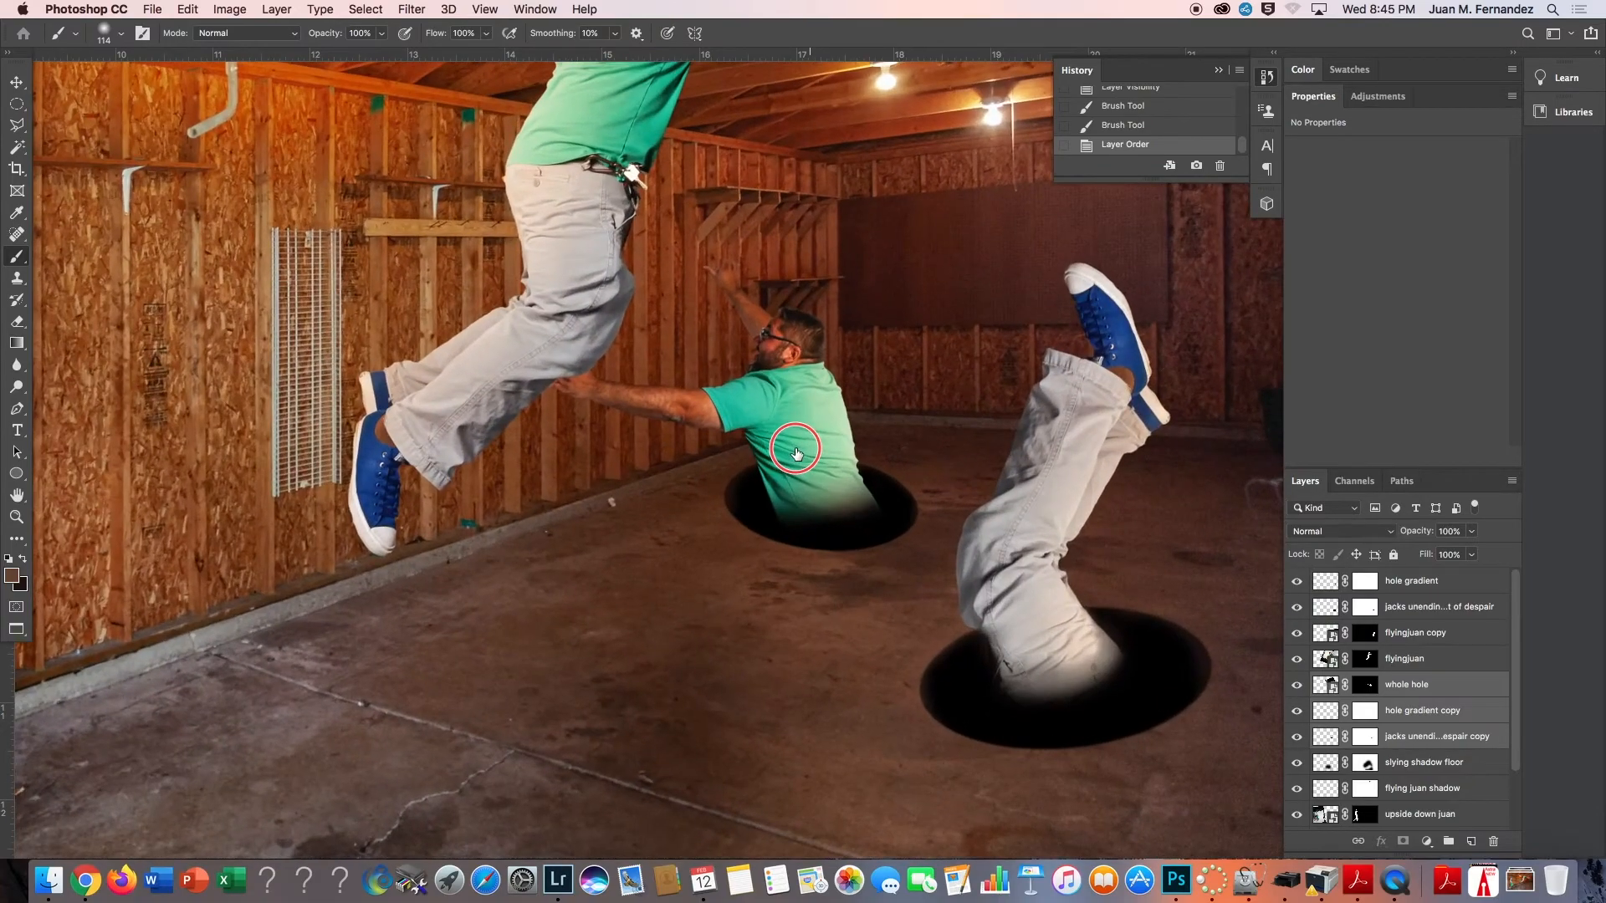
{"action": "key", "text": "v"}
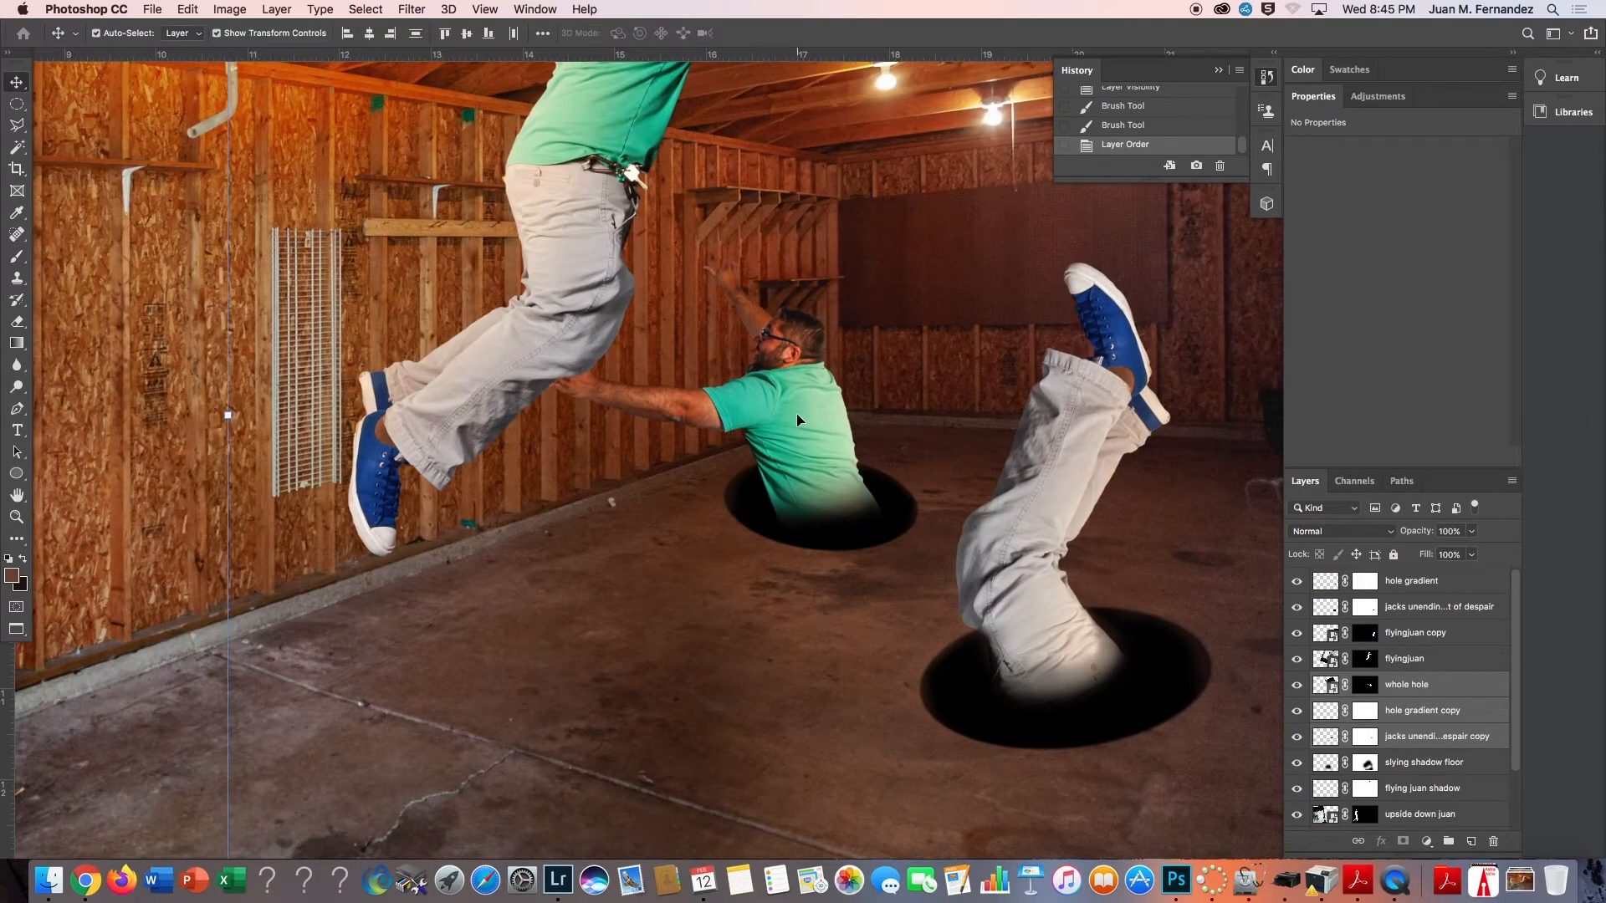
{"action": "left_click_drag", "start_coordinate": [800, 418], "coordinate": [799, 422]}
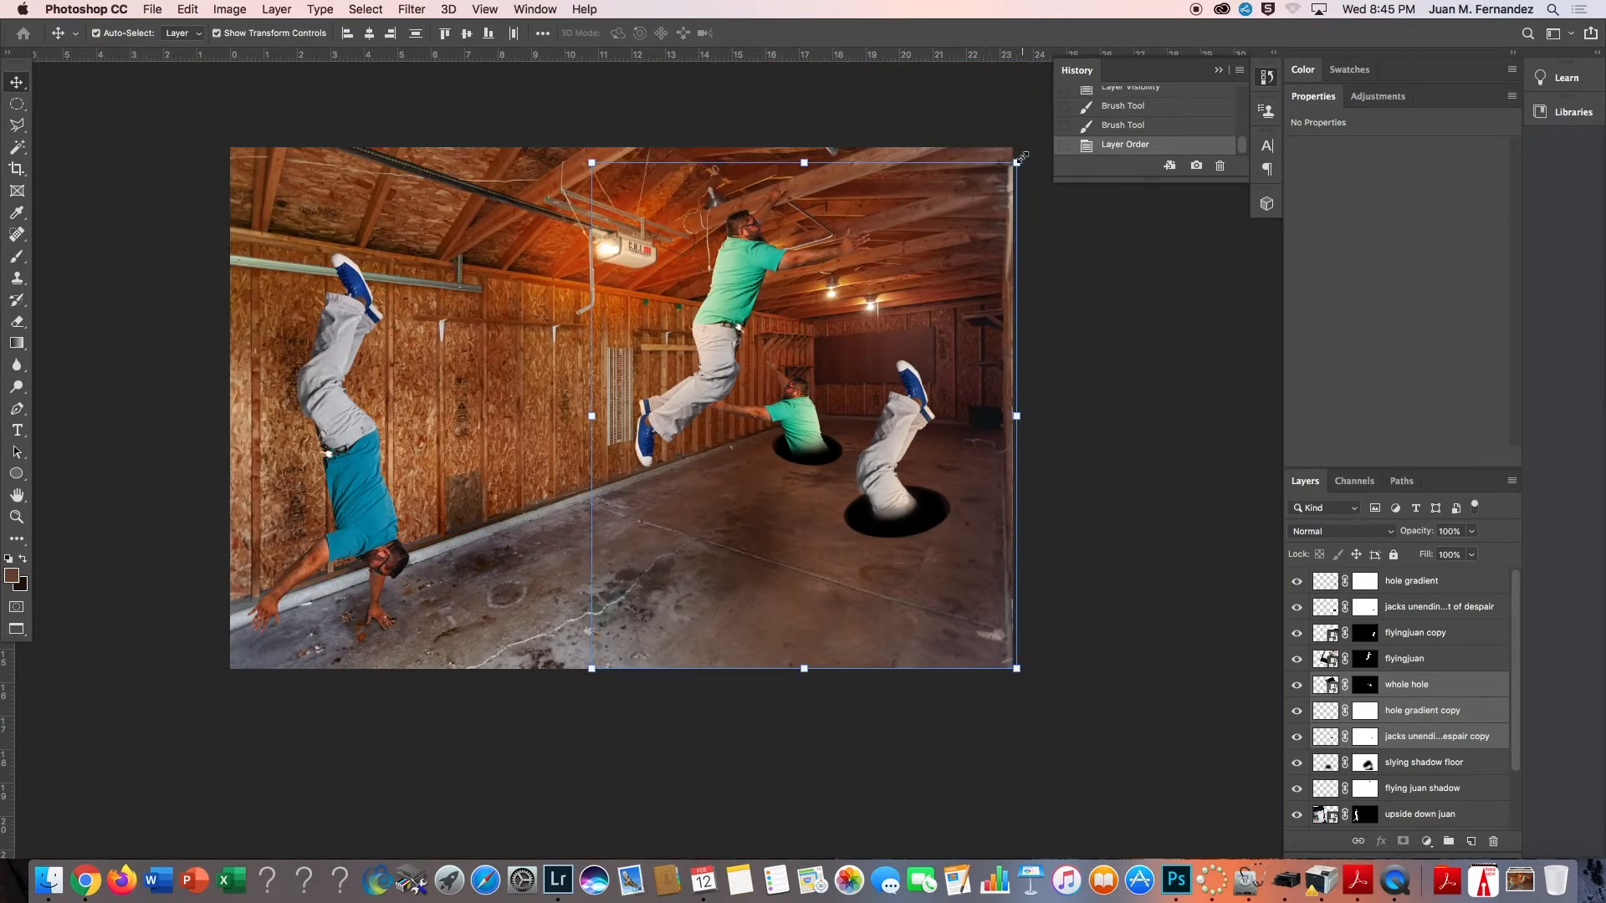
{"action": "mouse_move", "coordinate": [1019, 159]}
{"action": "left_mouse_down"}
{"action": "mouse_move", "coordinate": [1005, 177]}
{"action": "mouse_move", "coordinate": [1016, 164]}
{"action": "left_mouse_up"}
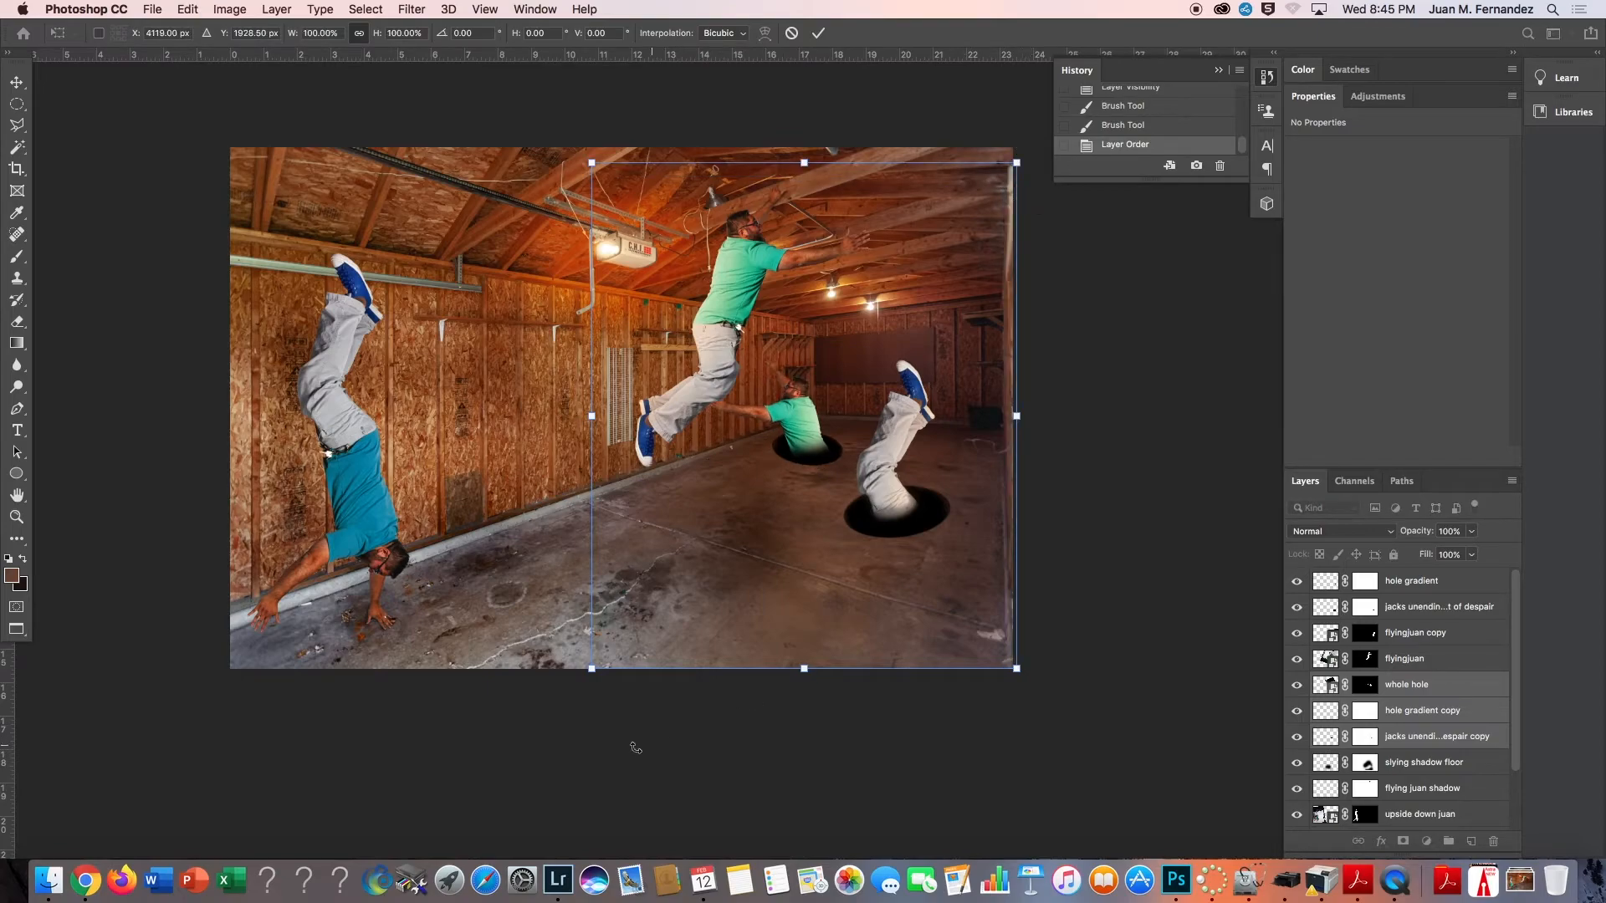
{"action": "left_click_drag", "start_coordinate": [592, 669], "coordinate": [677, 566]}
{"action": "left_click_drag", "start_coordinate": [851, 362], "coordinate": [830, 407]}
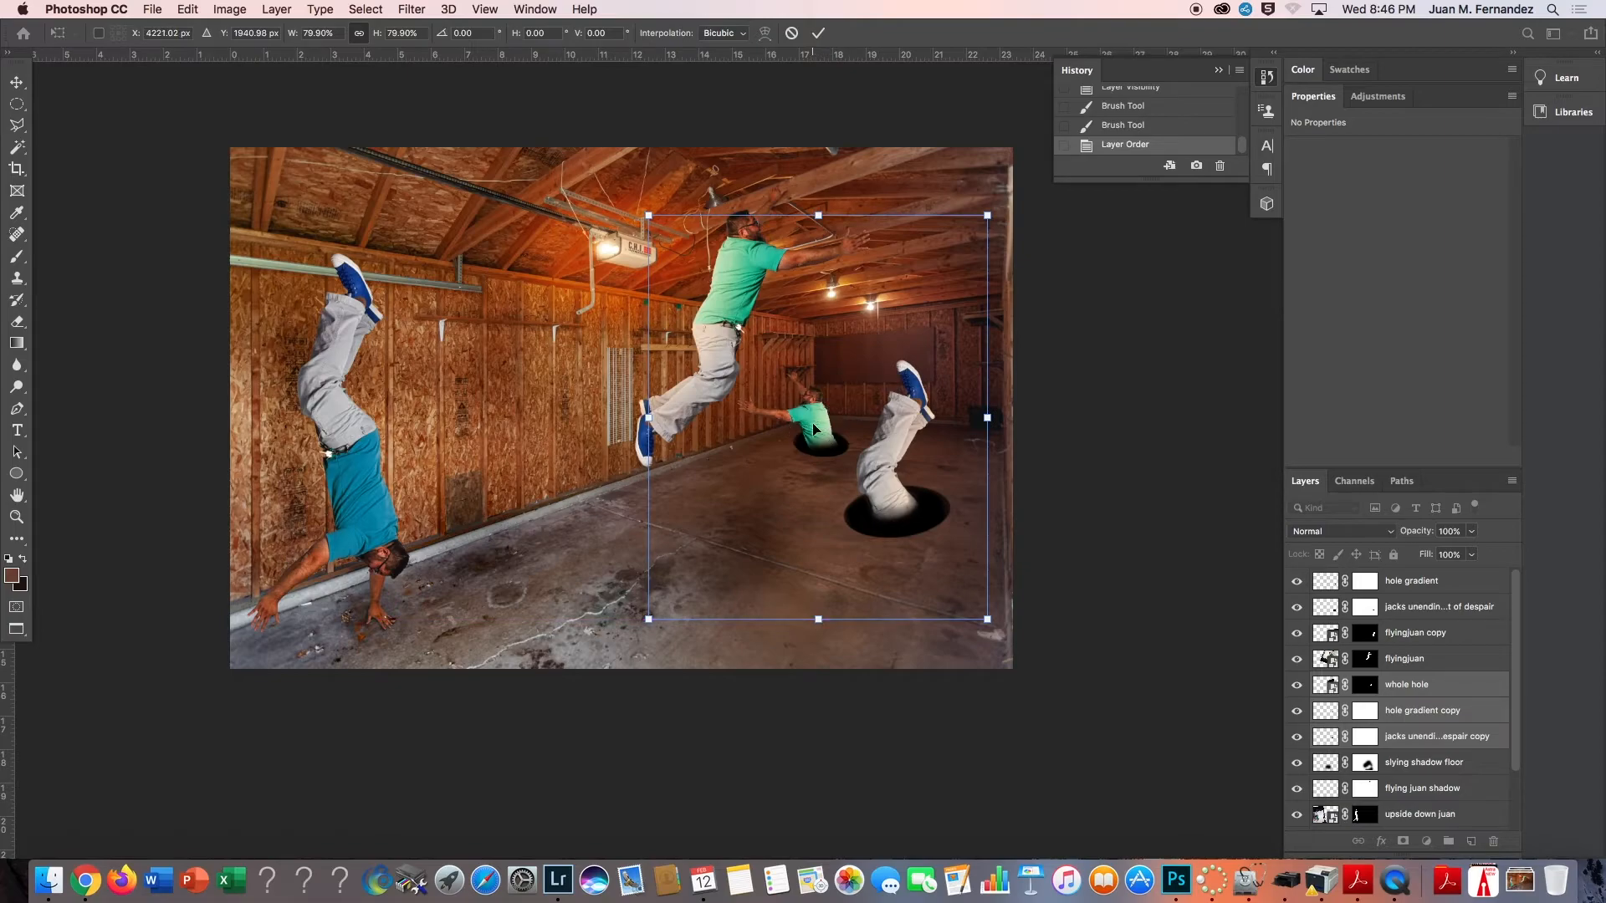
{"action": "key", "text": "Return"}
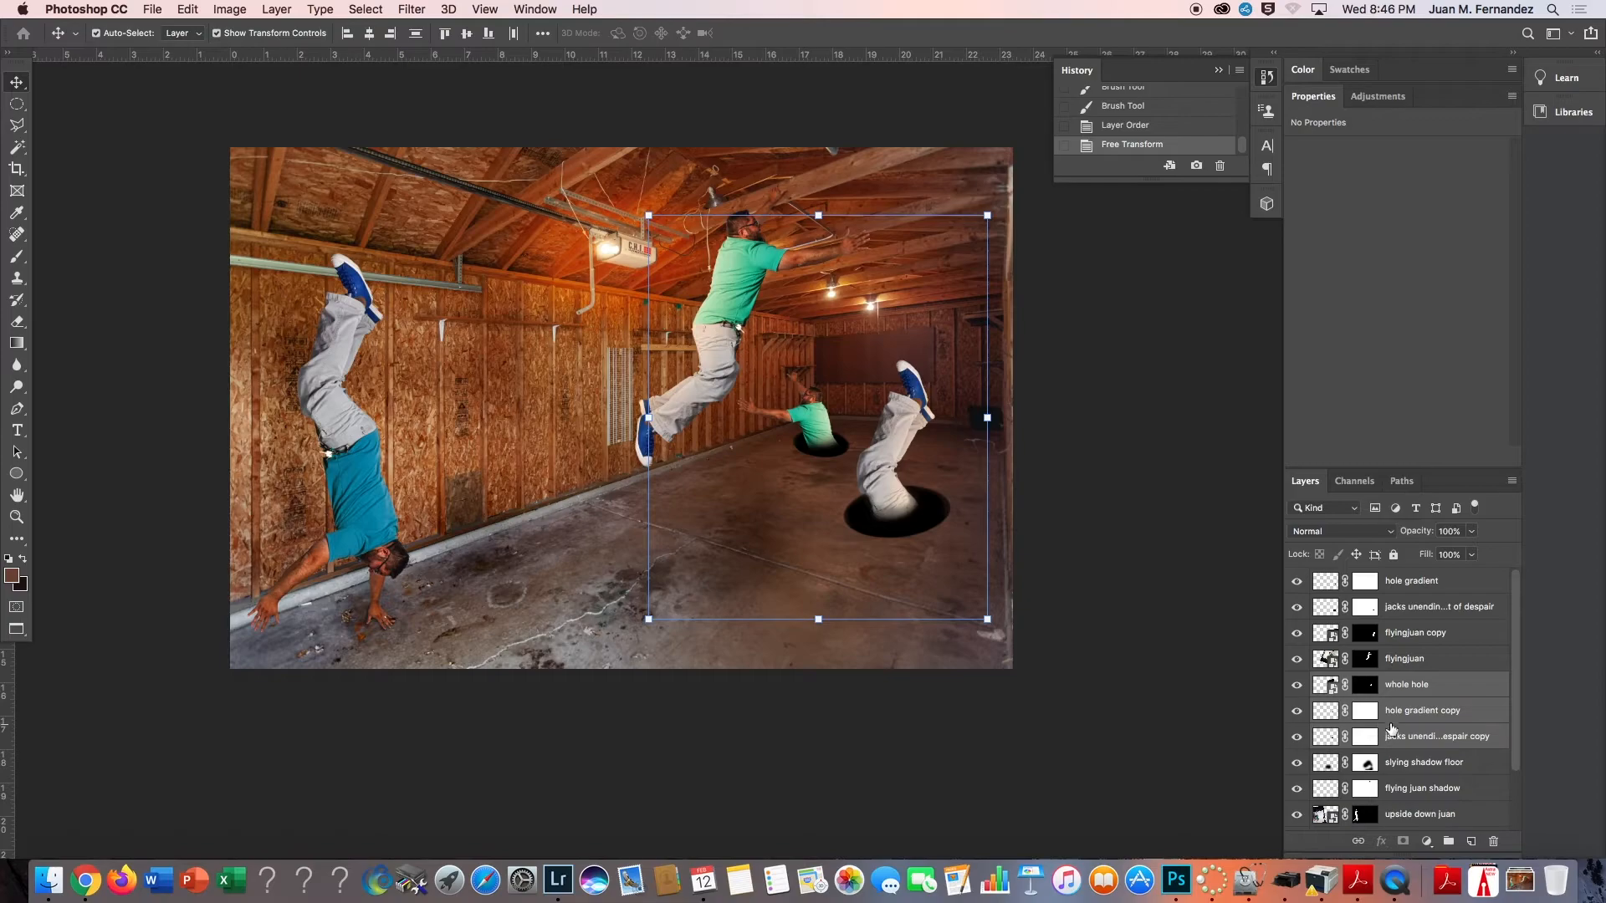
Move the "flying juan shadow" and "slying shadow floor" layers to directly below the "flyingjuan" layer.
{"action": "left_click", "coordinate": [1422, 659]}
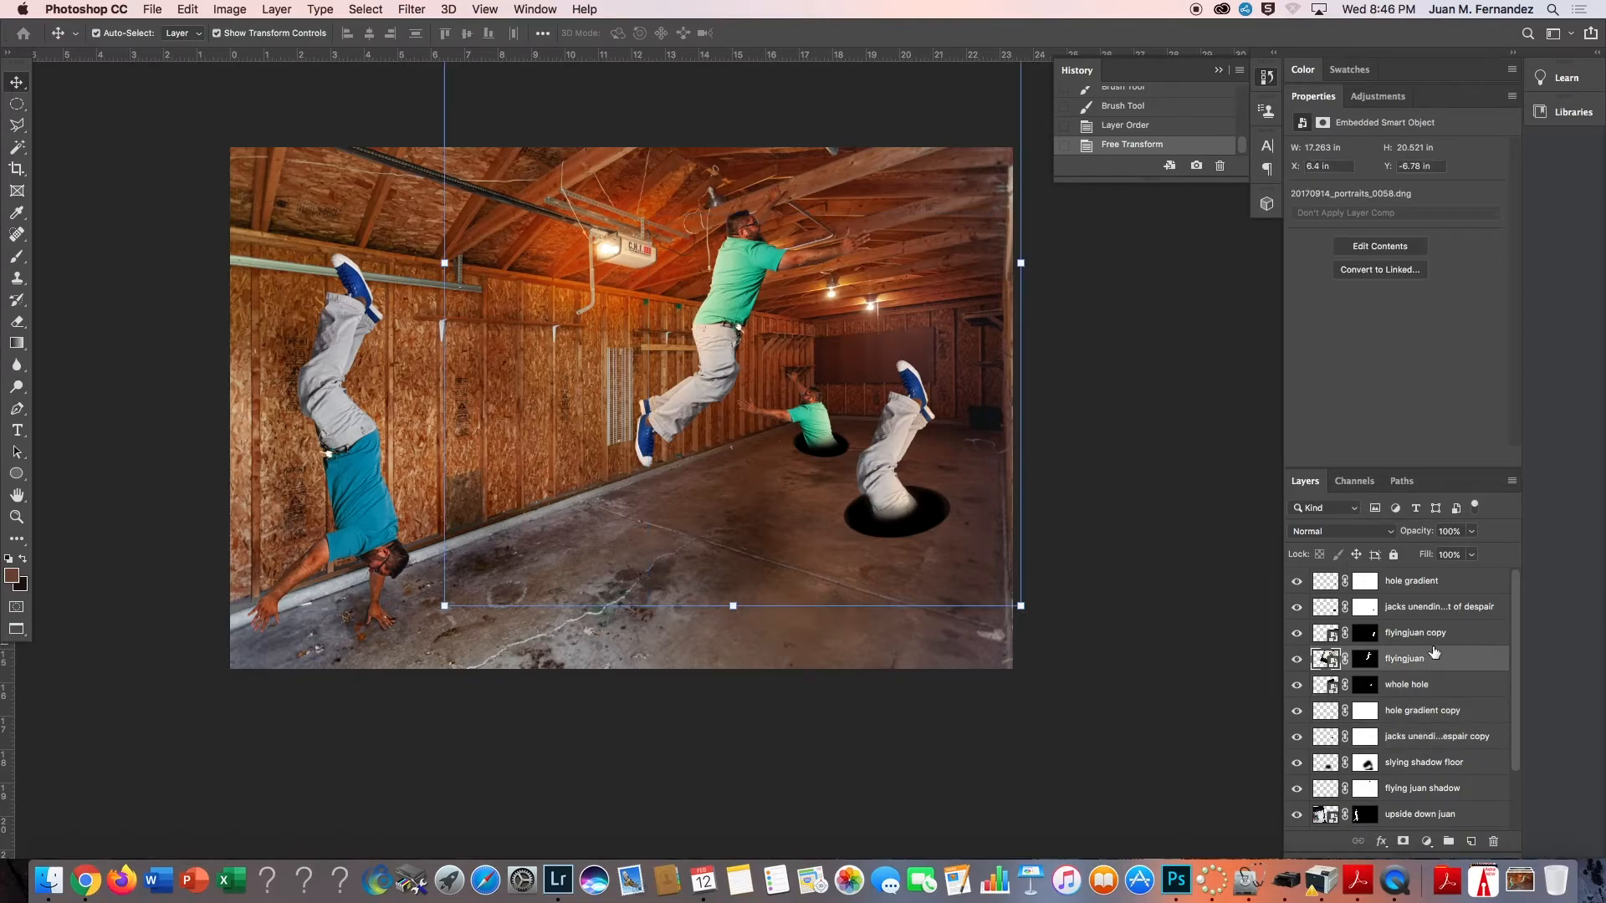
{"action": "left_click", "coordinate": [1432, 586], "text": "shift"}
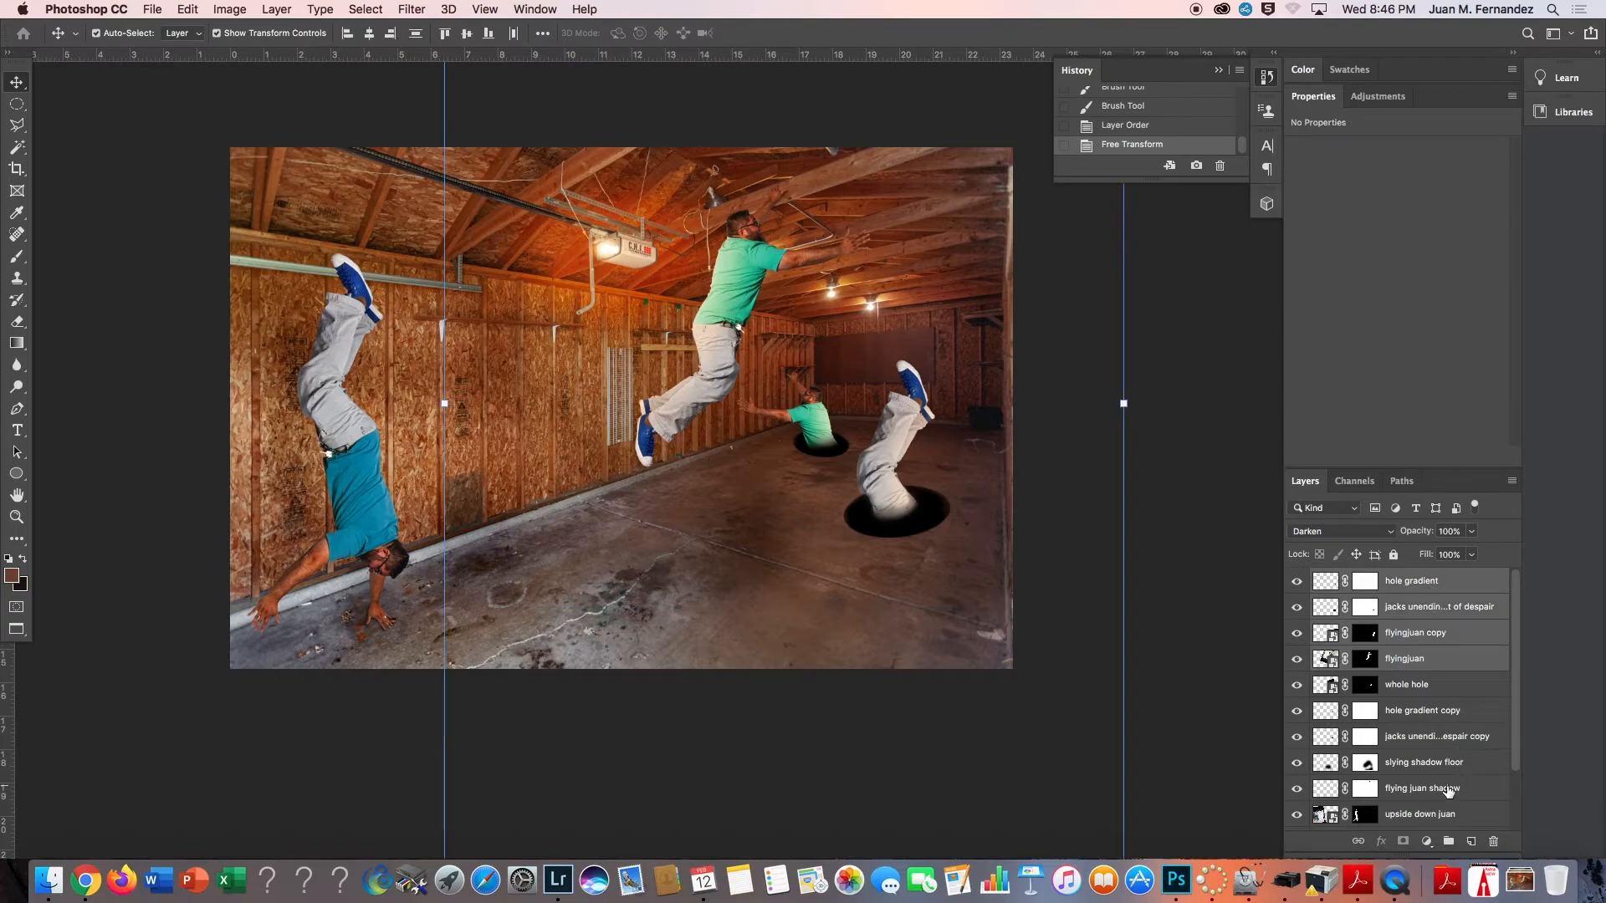
{"action": "left_click", "coordinate": [1448, 791]}
{"action": "left_click_drag", "start_coordinate": [1460, 793], "coordinate": [1449, 671]}
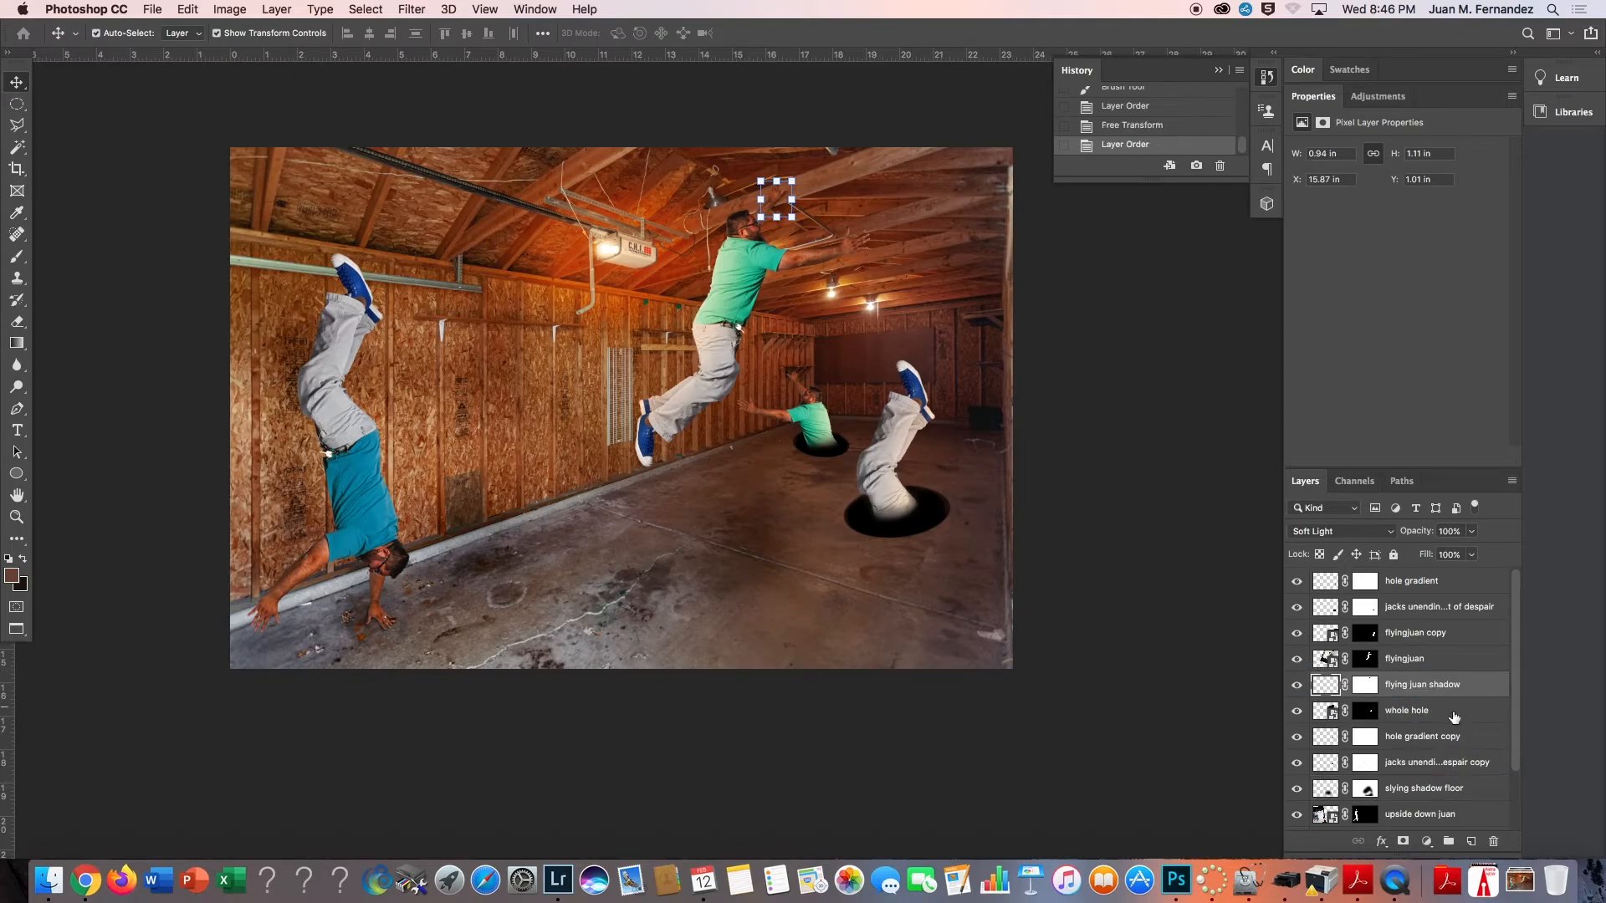
{"action": "left_click", "coordinate": [1444, 714]}
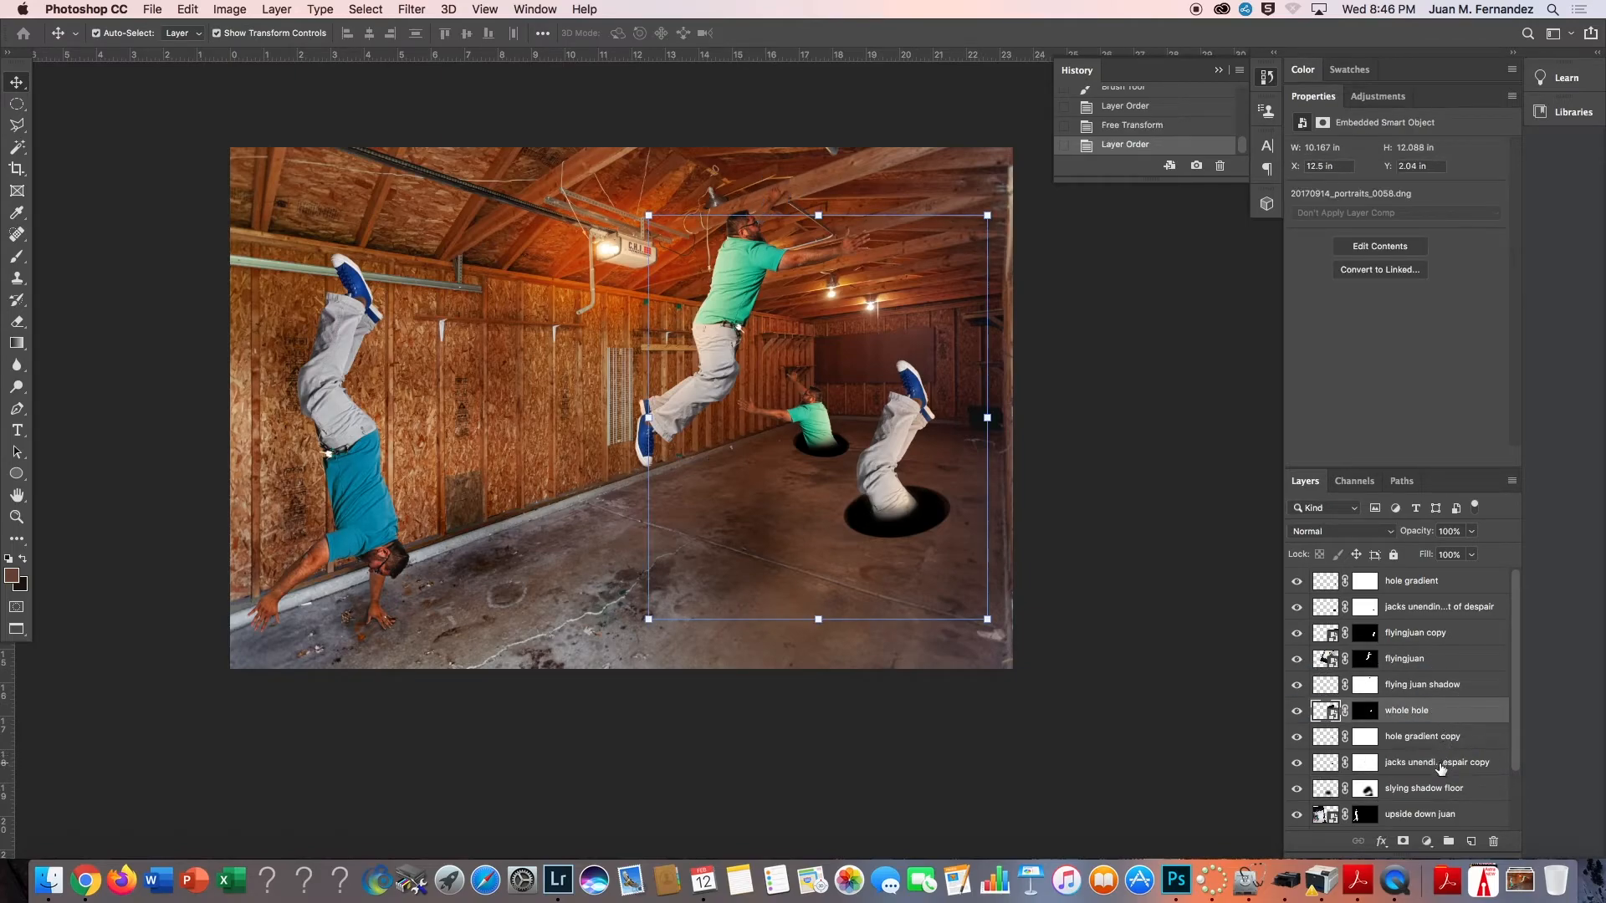
{"action": "left_click_drag", "start_coordinate": [1450, 790], "coordinate": [1411, 675]}
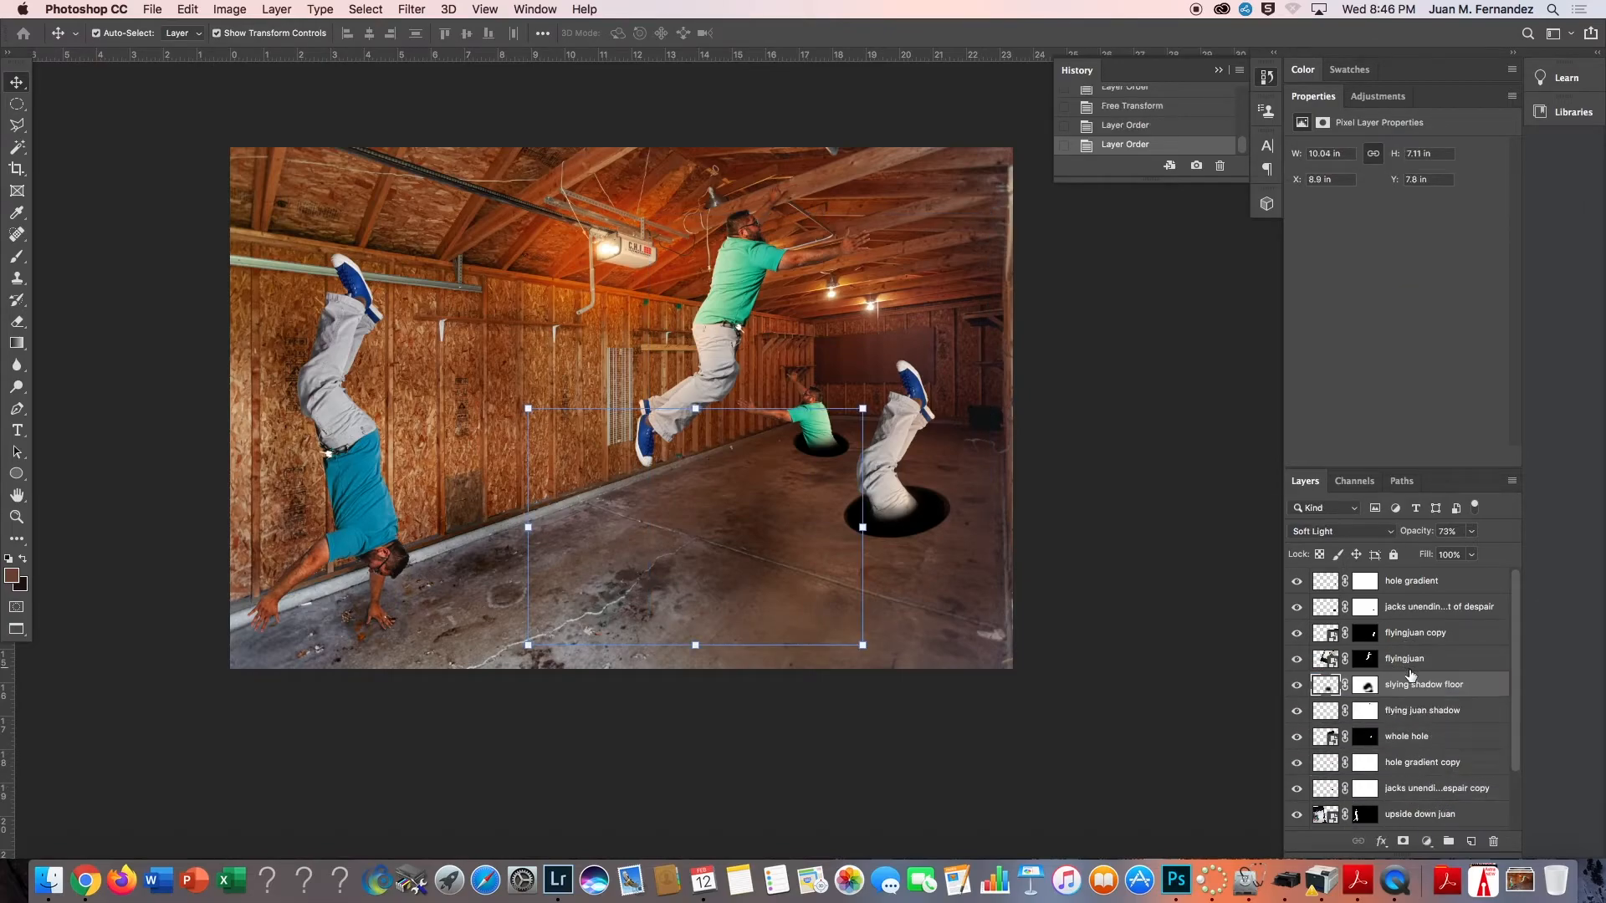
Group the "upside down juan" layer and the two shadow layers below it into a new group named "upside juan".
{"action": "scroll", "coordinate": [1419, 770], "scroll_direction": "down", "scroll_amount": 3}
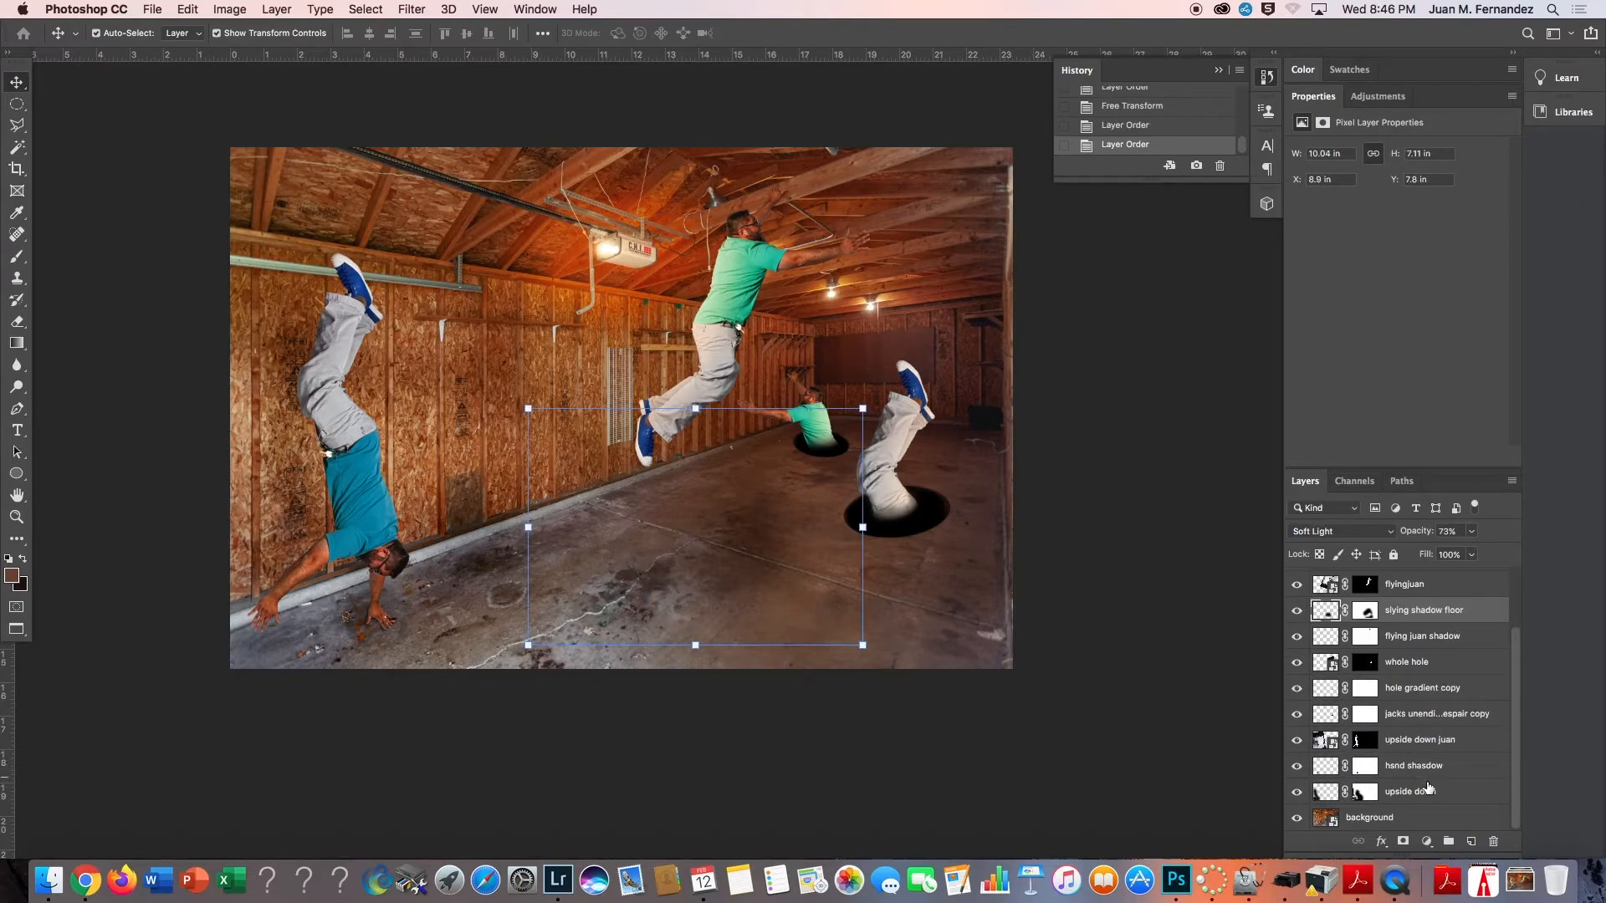
{"action": "left_click", "coordinate": [1425, 793]}
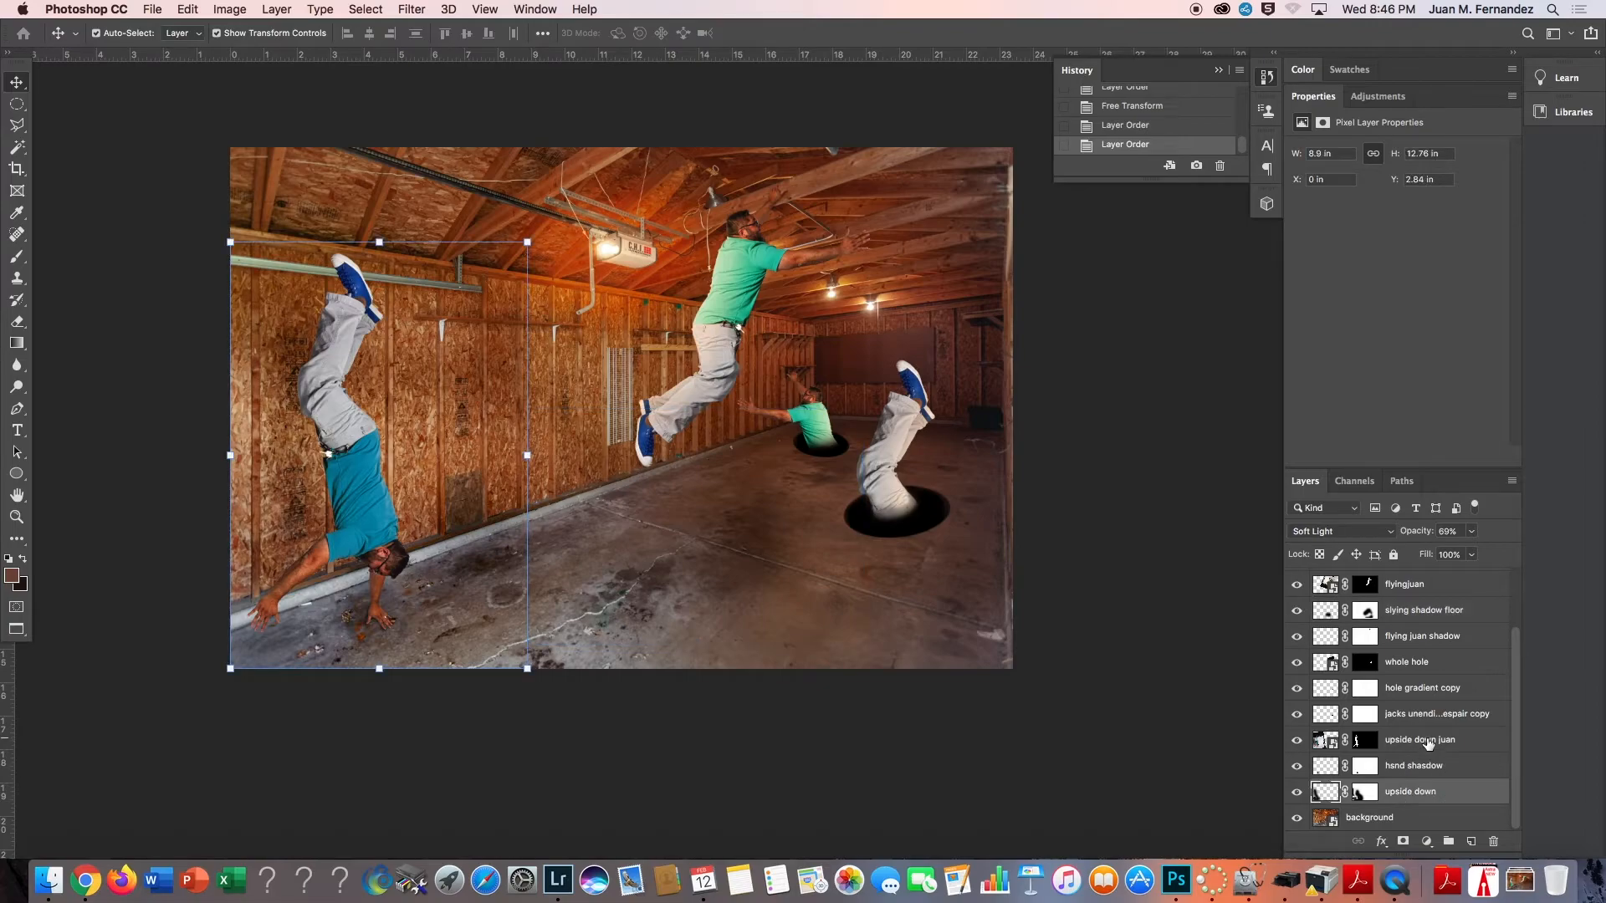
{"action": "left_click", "coordinate": [1427, 741], "text": "shift"}
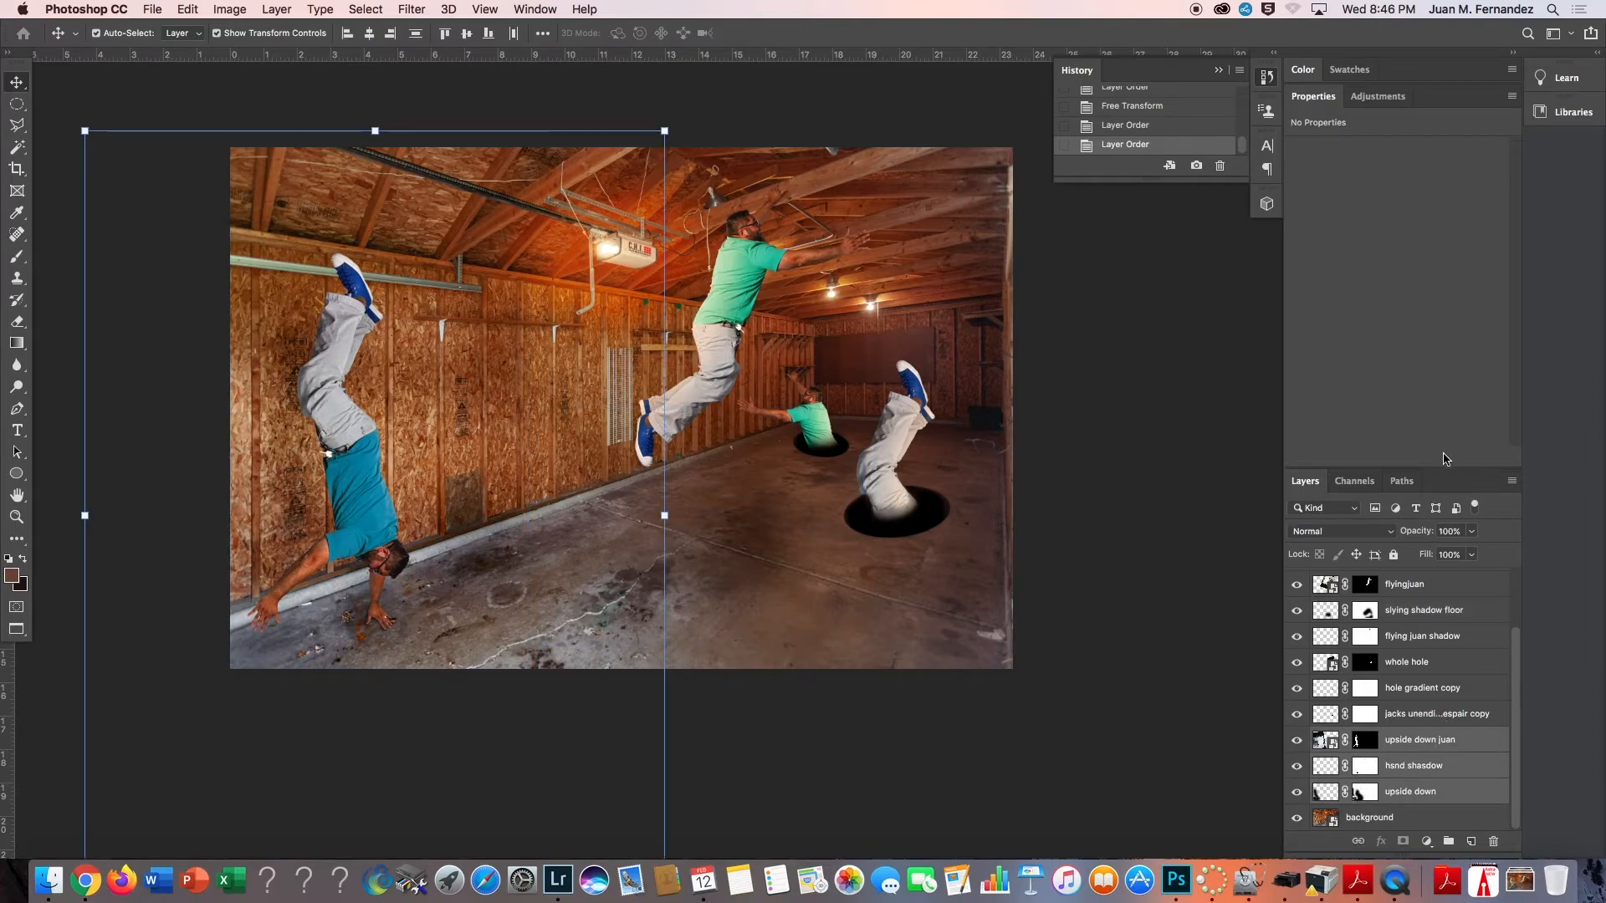
{"action": "left_click", "coordinate": [1511, 481]}
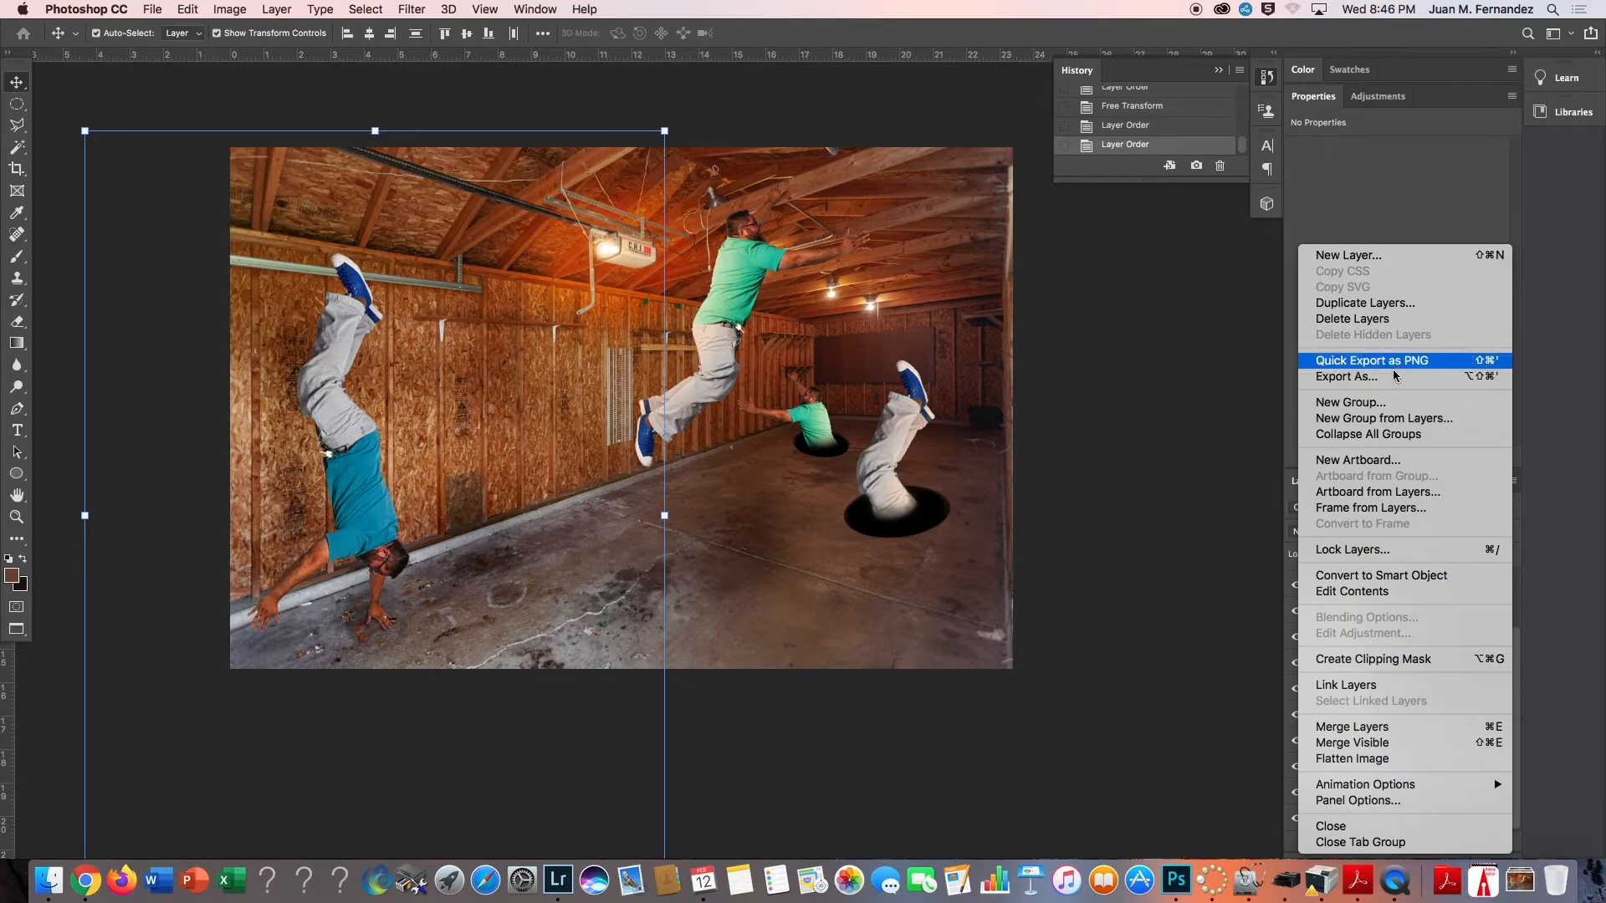
{"action": "left_click", "coordinate": [1392, 420]}
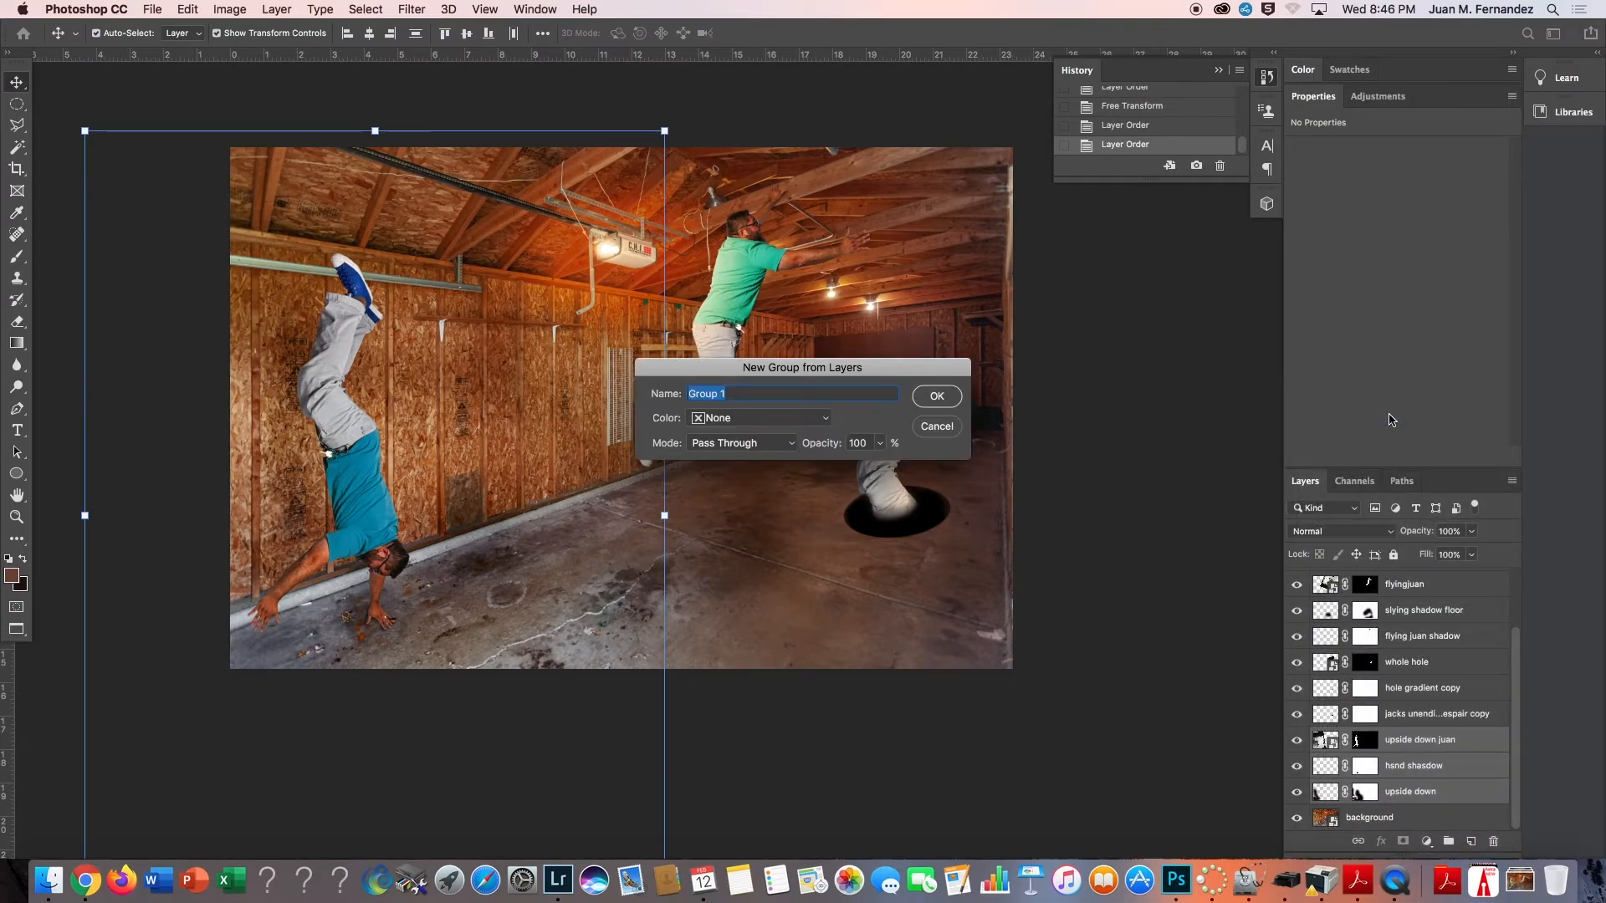
{"action": "type", "text": "u"}
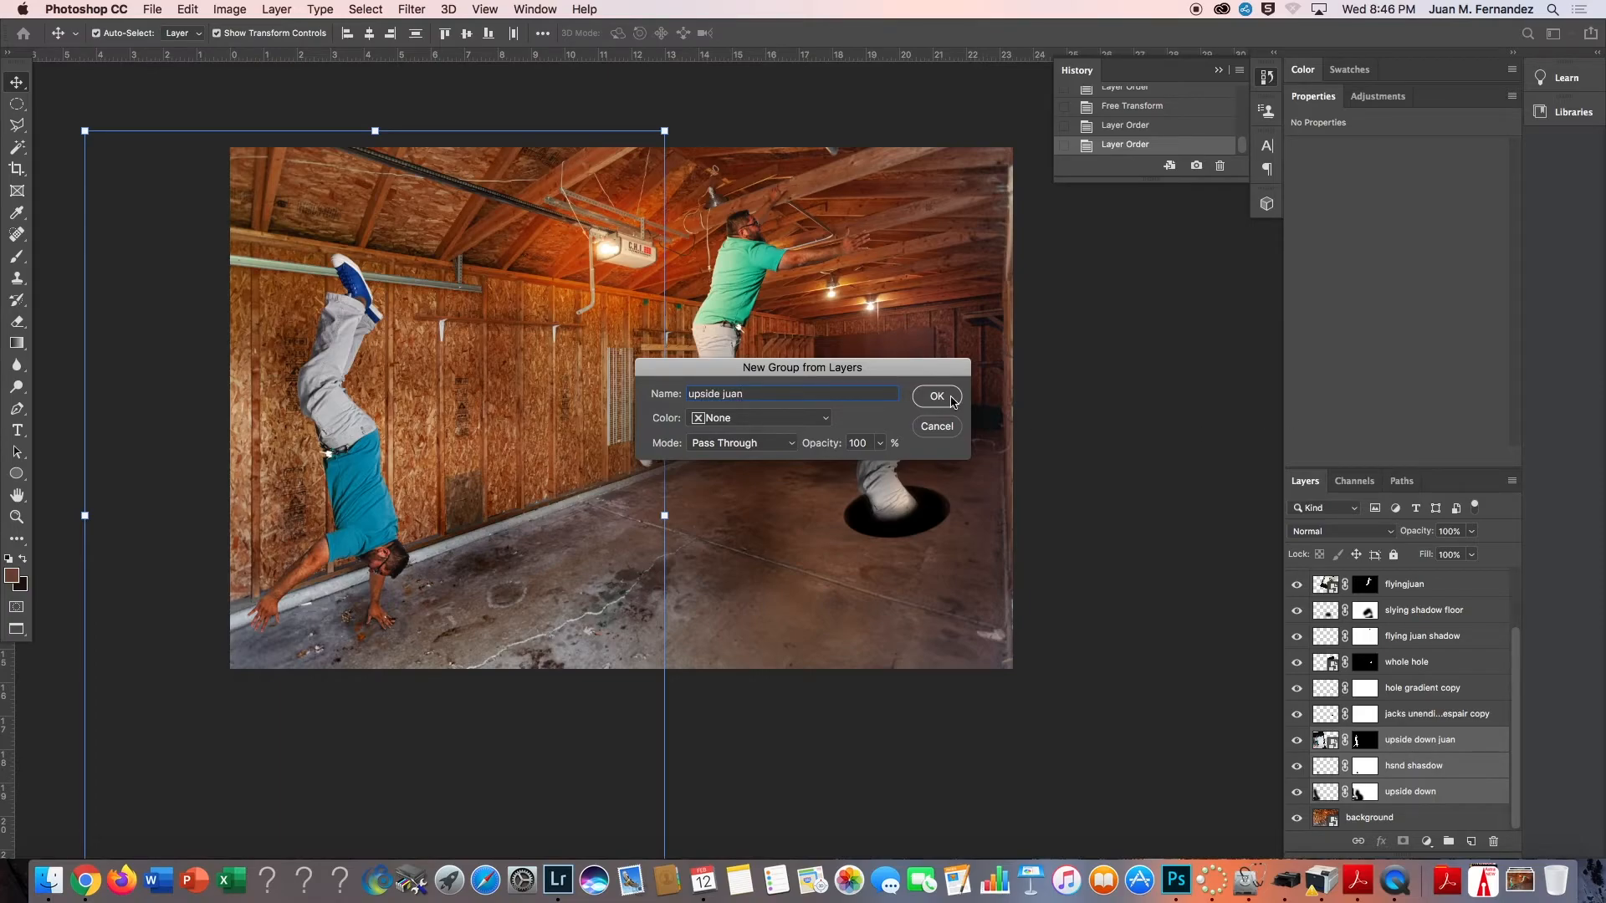
{"action": "type", "text": "pside juan"}
{"action": "left_click", "coordinate": [951, 400]}
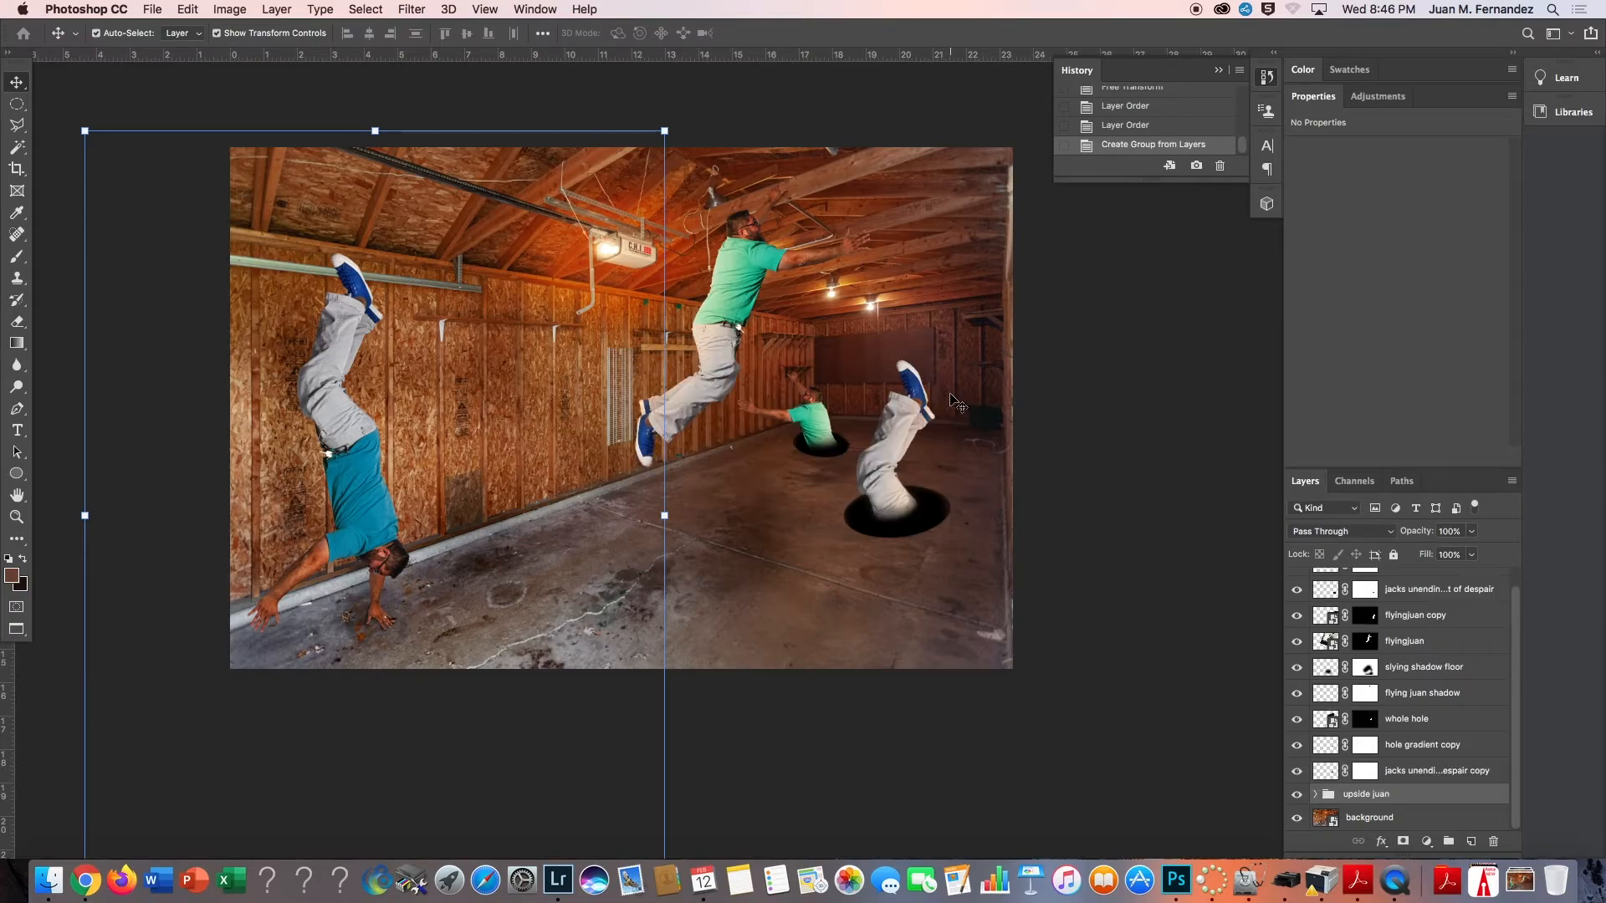
Try moving "flyingjuan copy", "flyingjuan" and both flying shadow layers to the top of the layer stack, and undo the reorder.
{"action": "left_click", "coordinate": [1418, 771]}
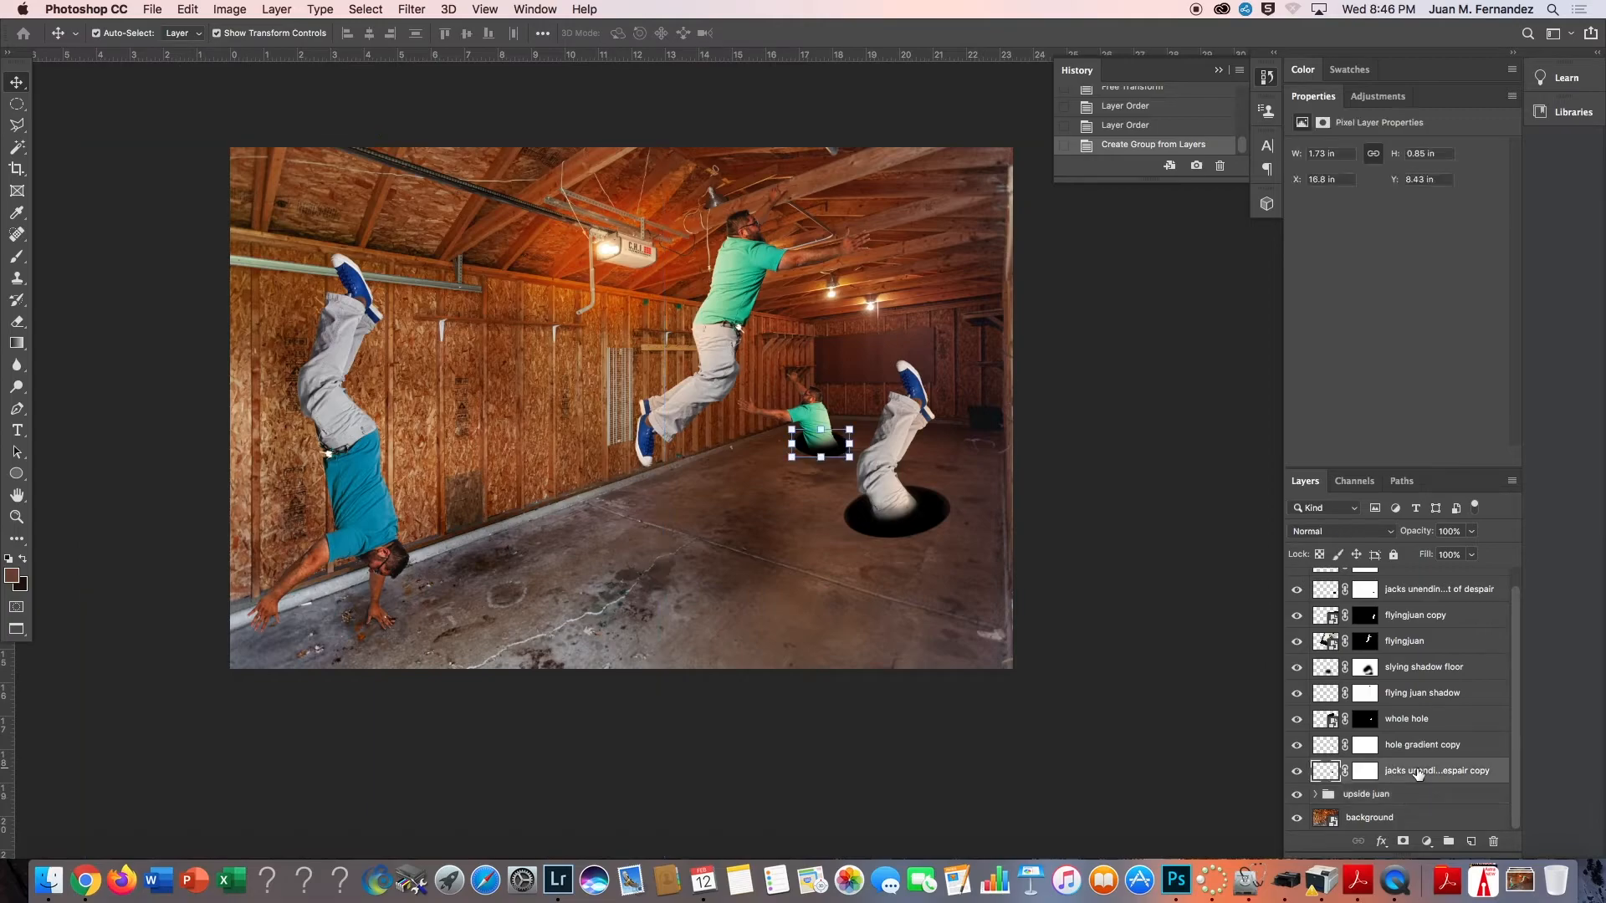
{"action": "left_click", "coordinate": [1419, 724], "text": "shift"}
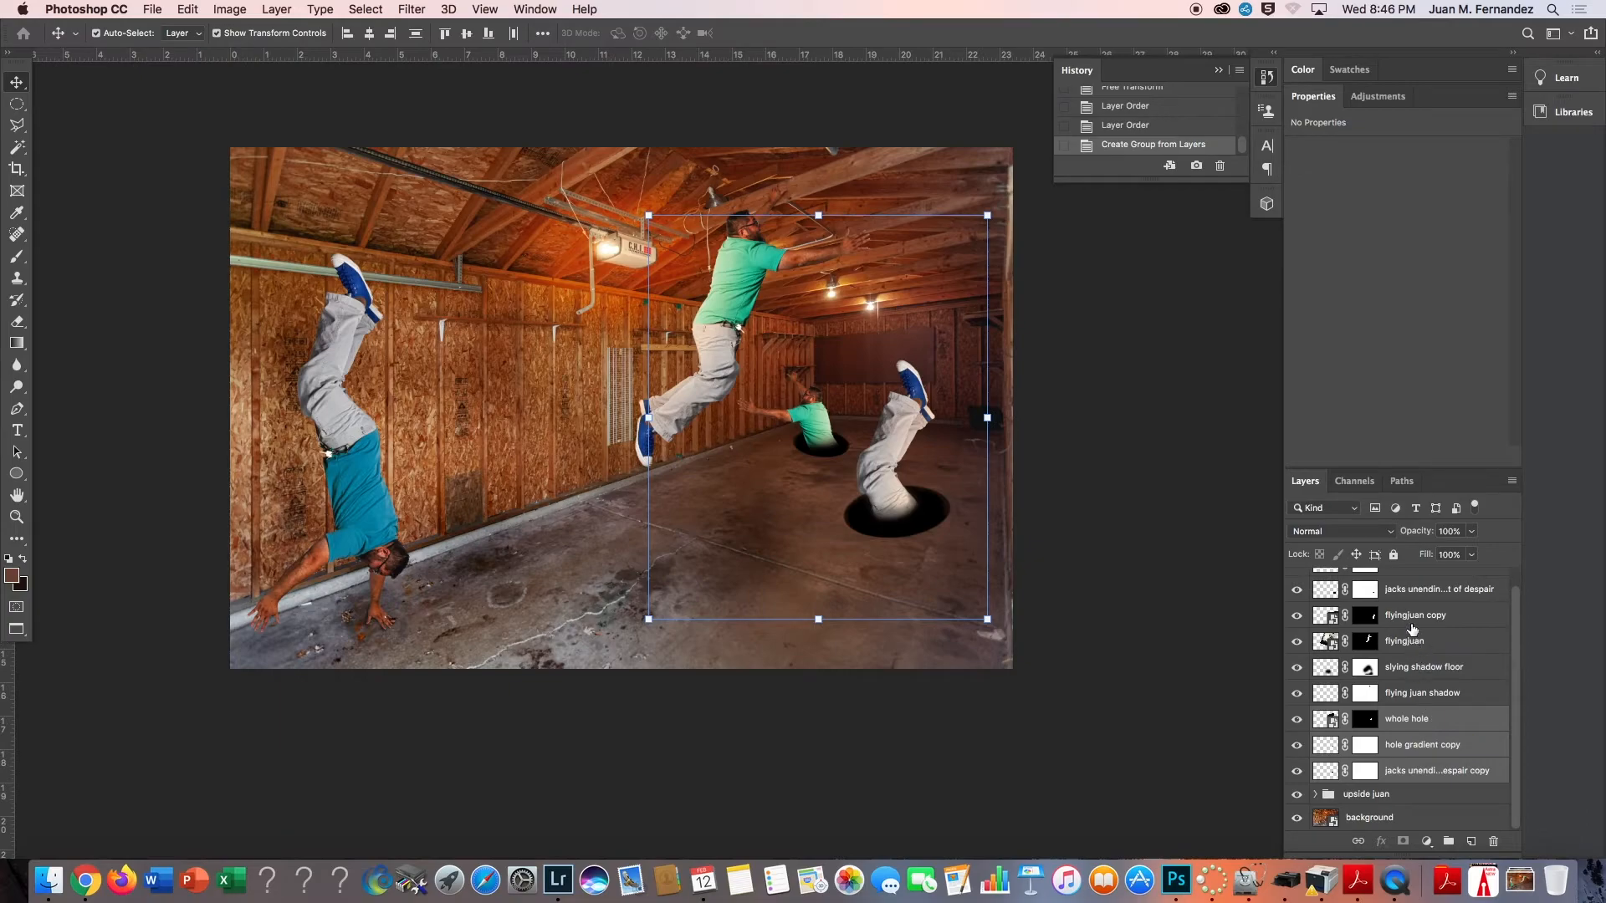
{"action": "left_click", "coordinate": [1432, 692]}
{"action": "left_click", "coordinate": [1422, 623], "text": "shift"}
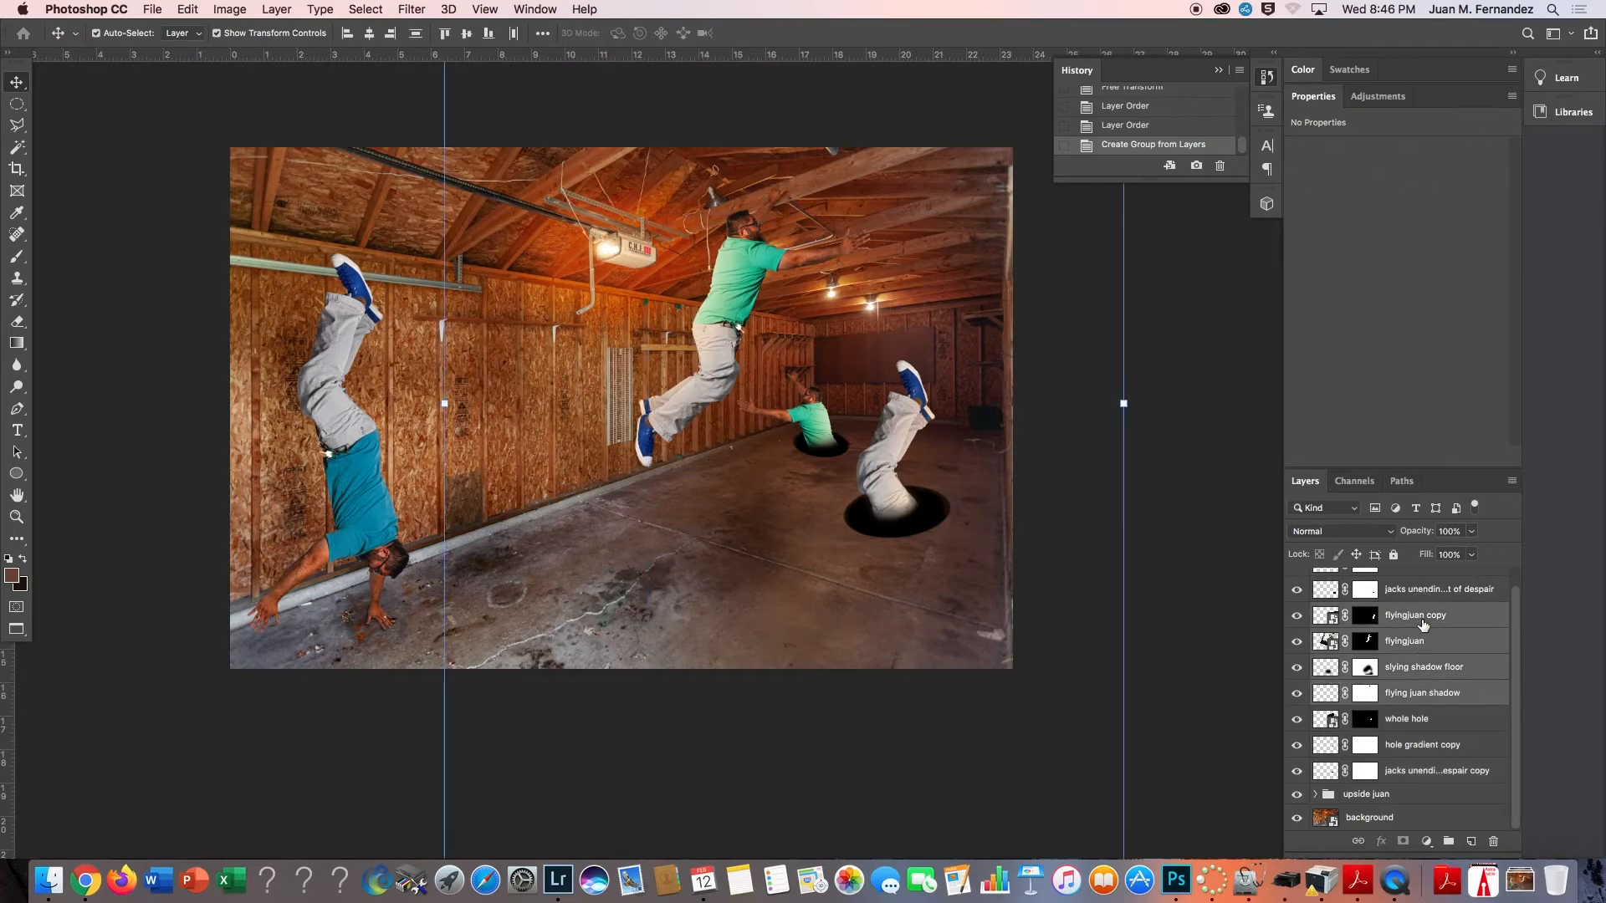
{"action": "scroll", "coordinate": [1422, 710], "scroll_direction": "up", "scroll_amount": 1}
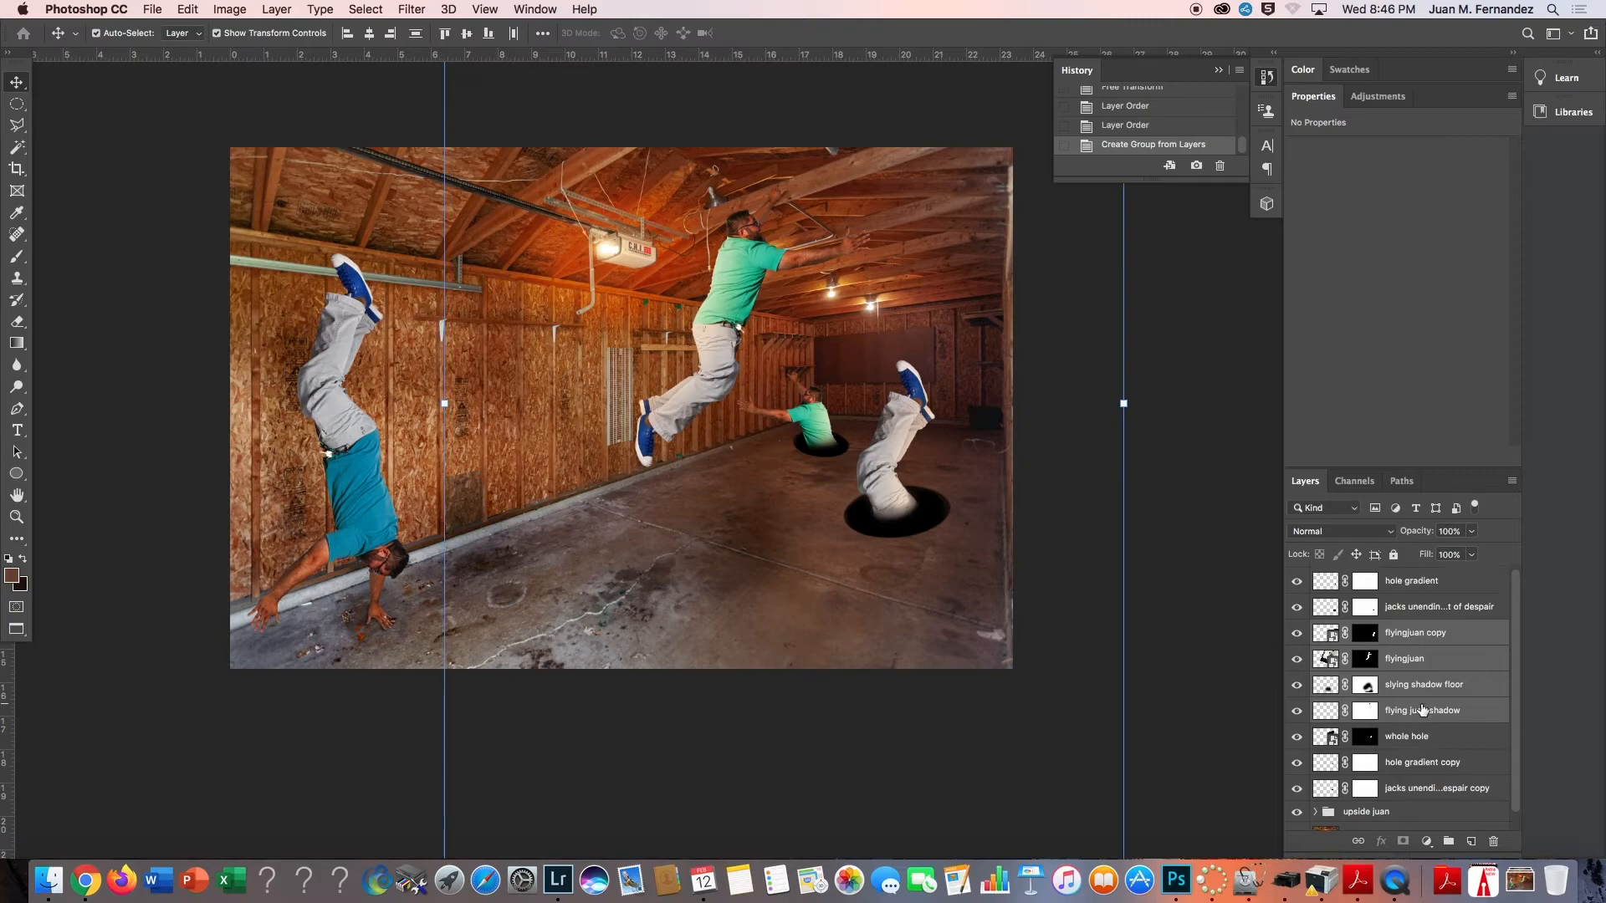
{"action": "left_click_drag", "start_coordinate": [1422, 632], "coordinate": [1414, 574]}
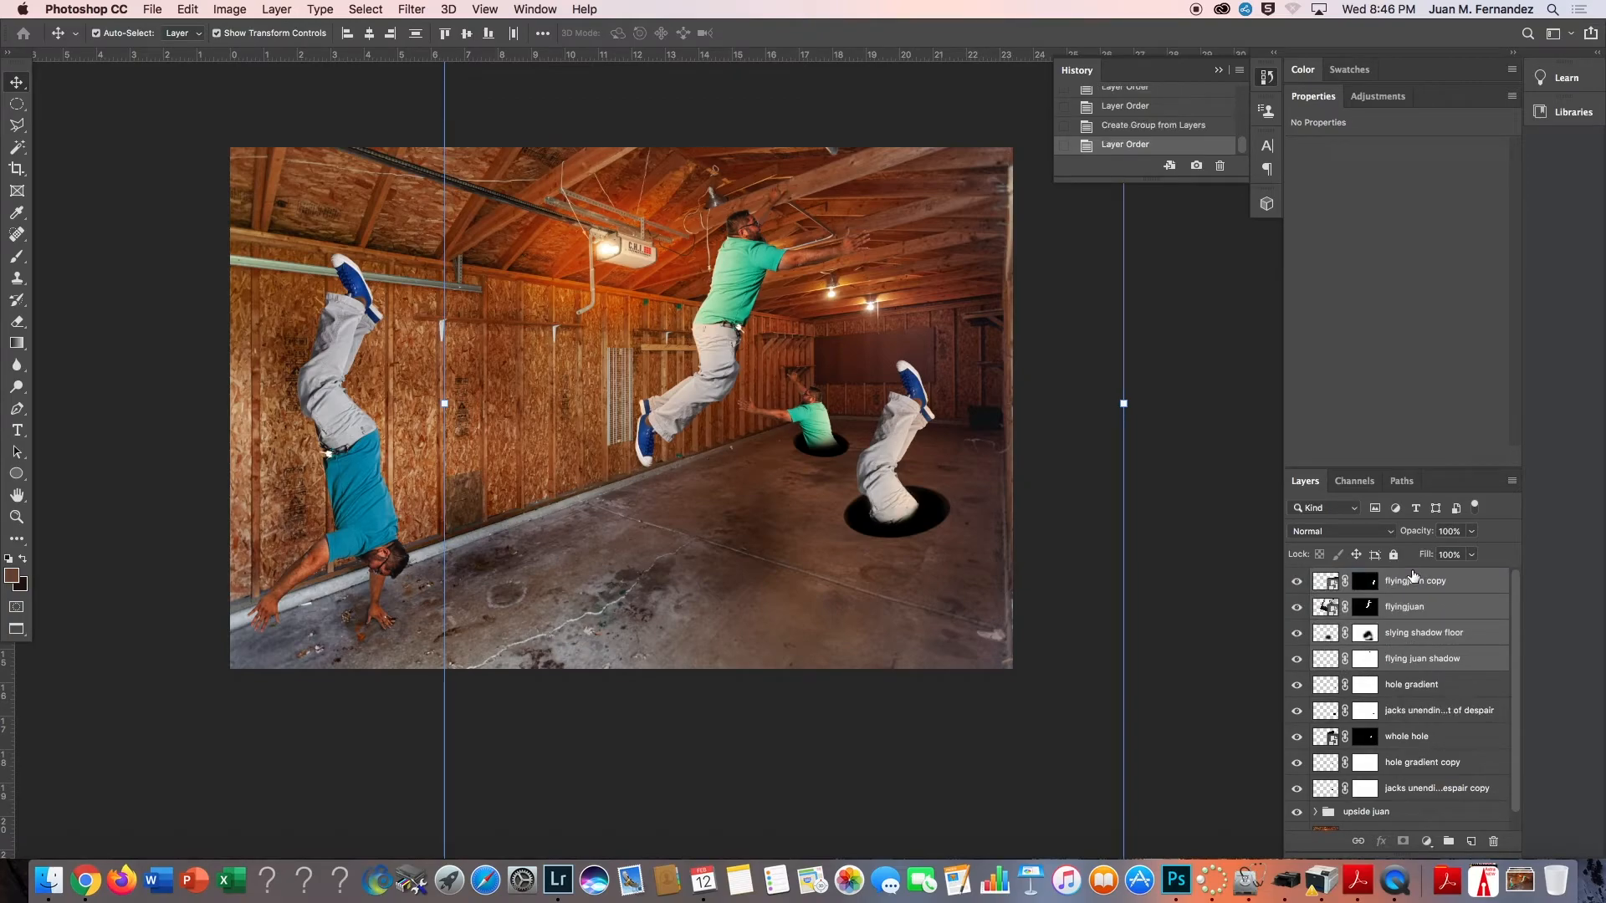
{"action": "key", "text": "super+z"}
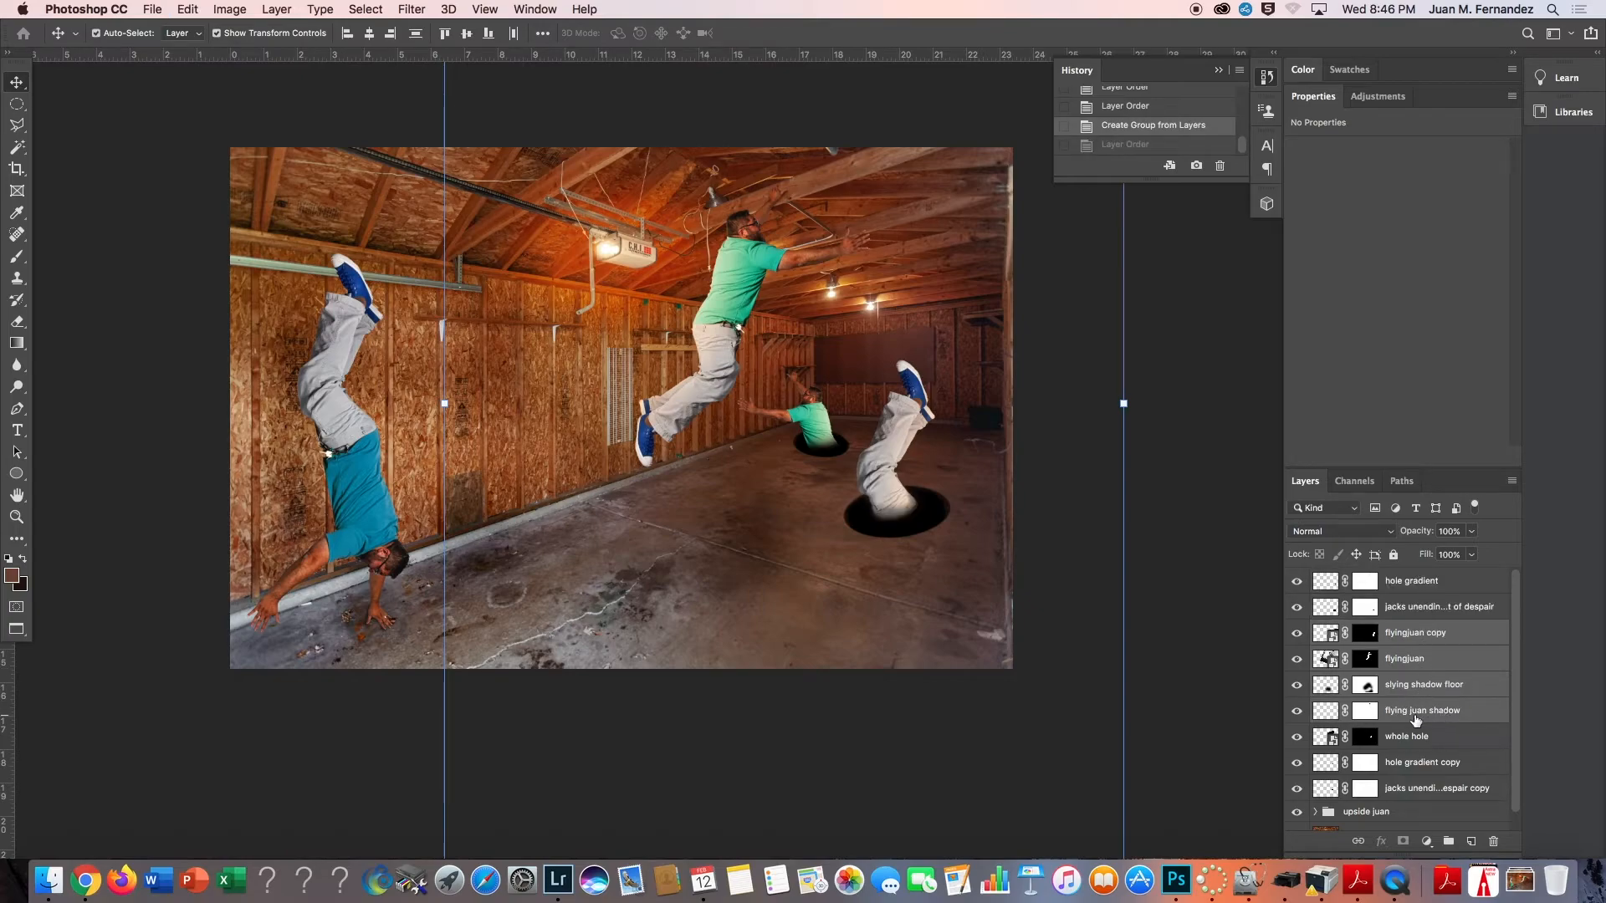
Toggle the floor shadow and both flyingjuan layers to identify their contents, and rename the "flyingjuan copy" layer "legs hole".
{"action": "left_click", "coordinate": [1430, 690]}
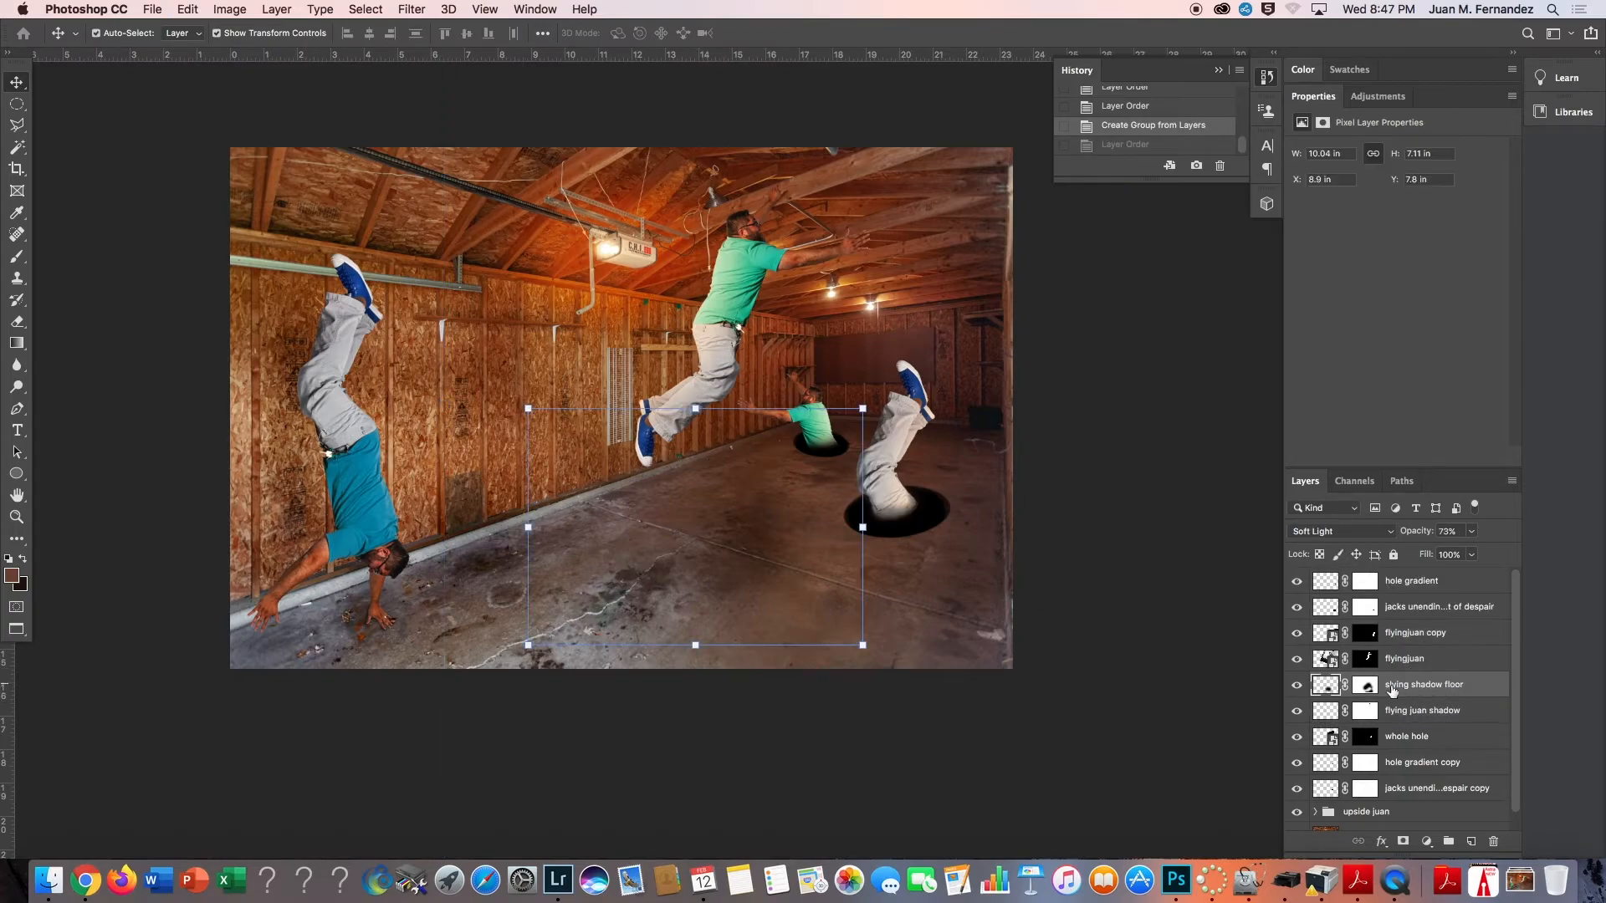
{"action": "left_click", "coordinate": [1297, 686]}
{"action": "left_click", "coordinate": [1297, 686]}
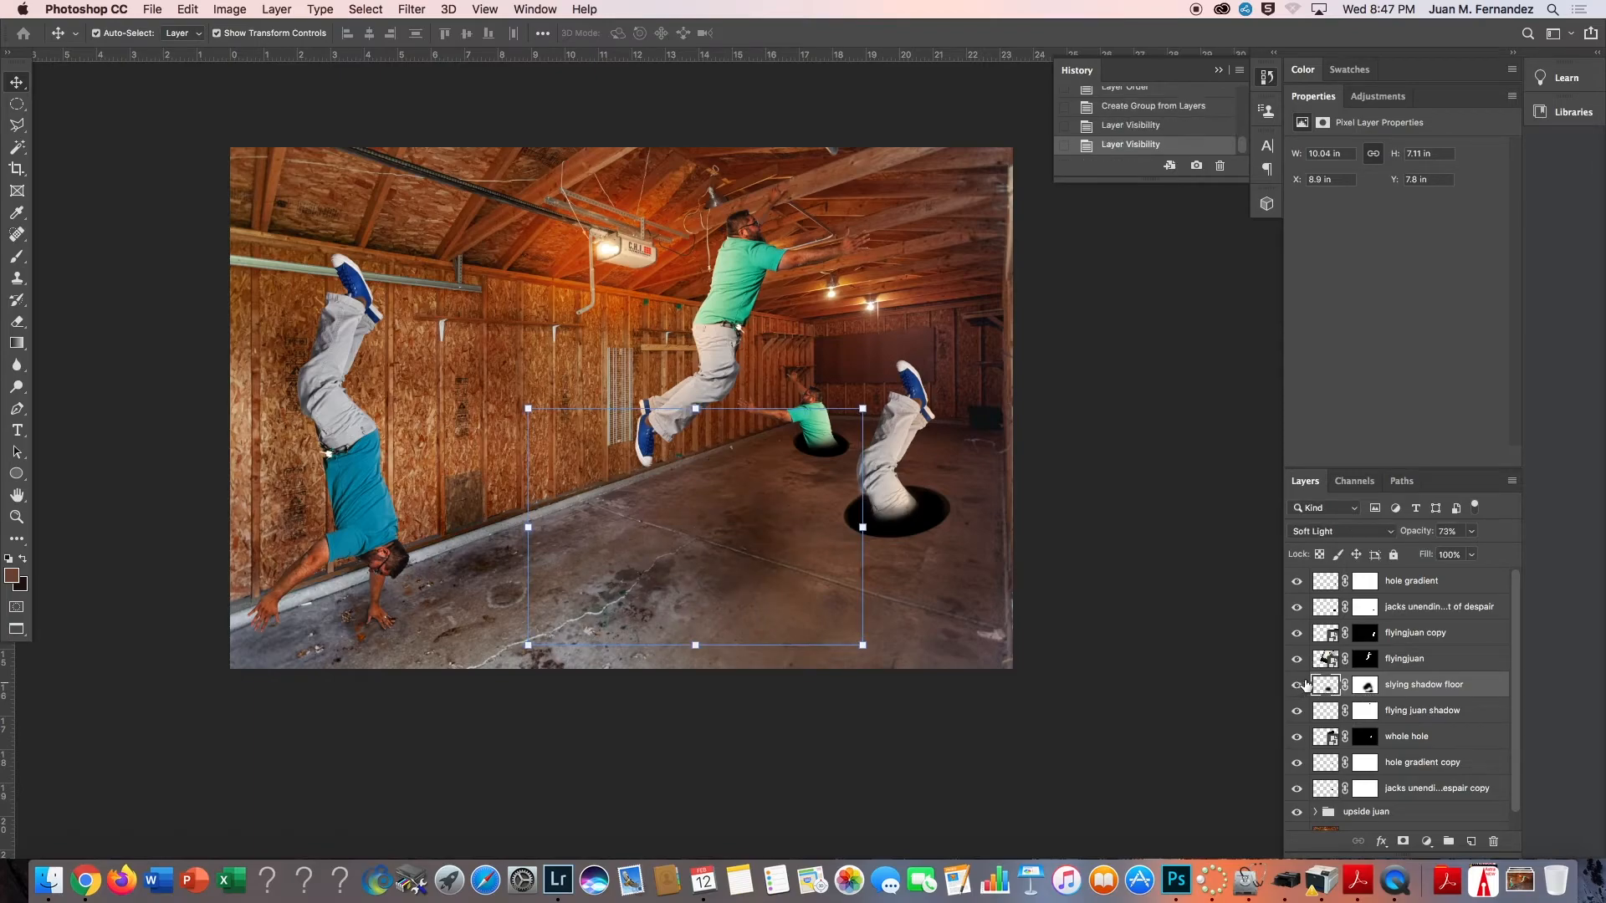
{"action": "left_click", "coordinate": [1297, 659]}
{"action": "left_click", "coordinate": [1297, 660]}
{"action": "left_click", "coordinate": [1297, 634]}
{"action": "left_click", "coordinate": [1296, 634]}
{"action": "double_click", "coordinate": [1422, 634]}
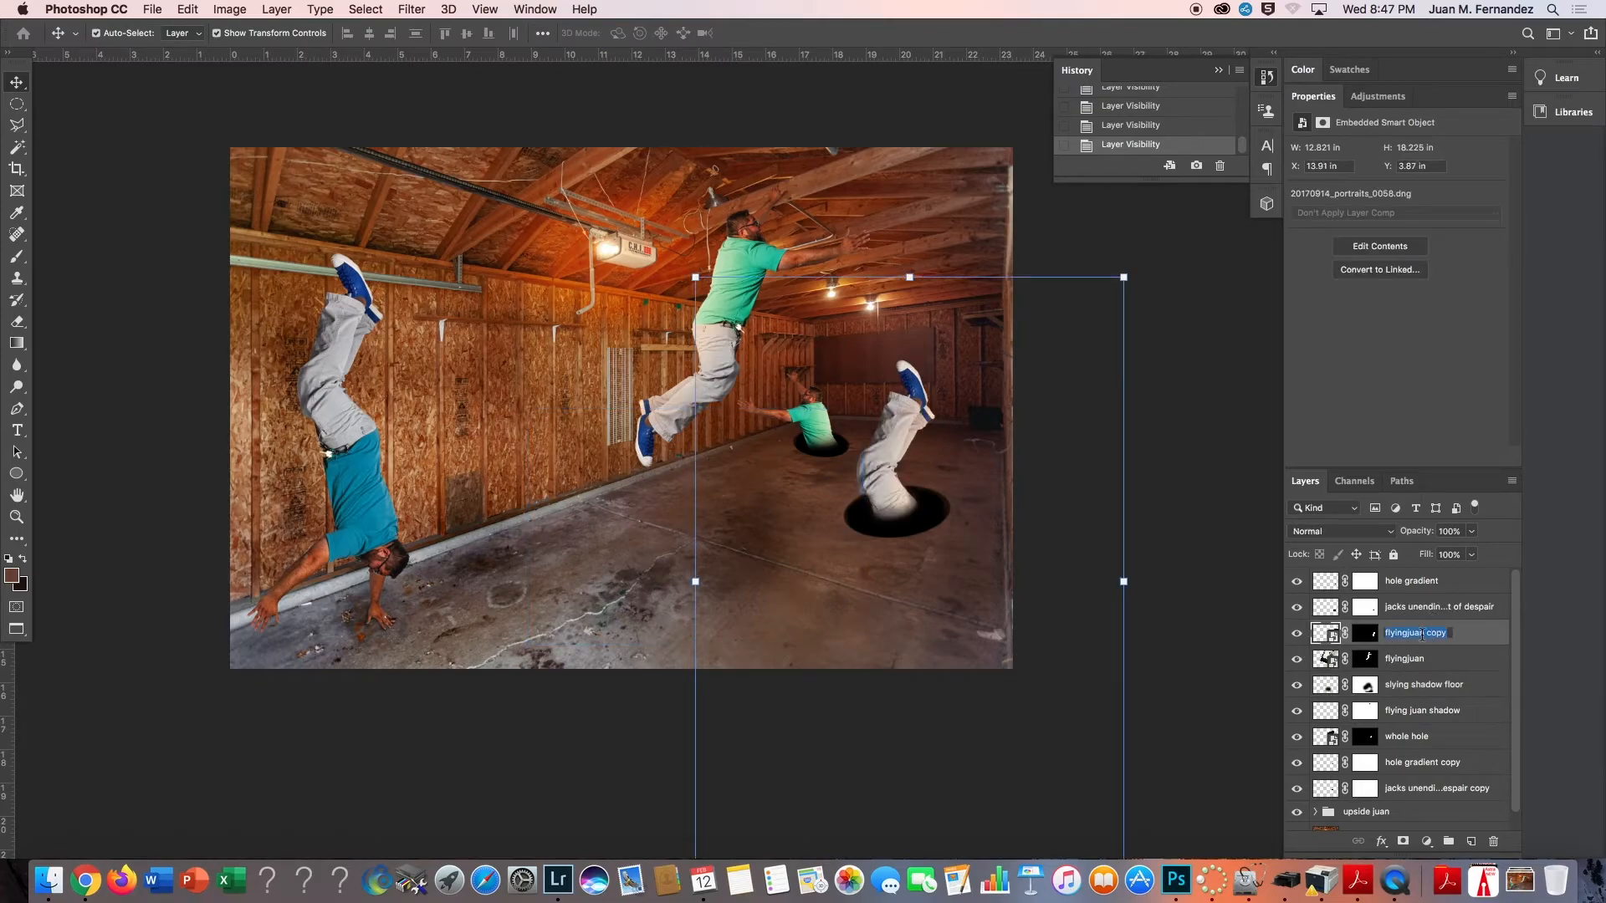
{"action": "type", "text": "legs hole"}
{"action": "key", "text": "Return"}
Group "flyingjuan" and its two shadow layers as "flying juan", and move the group to the top of the layer stack.
{"action": "left_click", "coordinate": [1440, 660]}
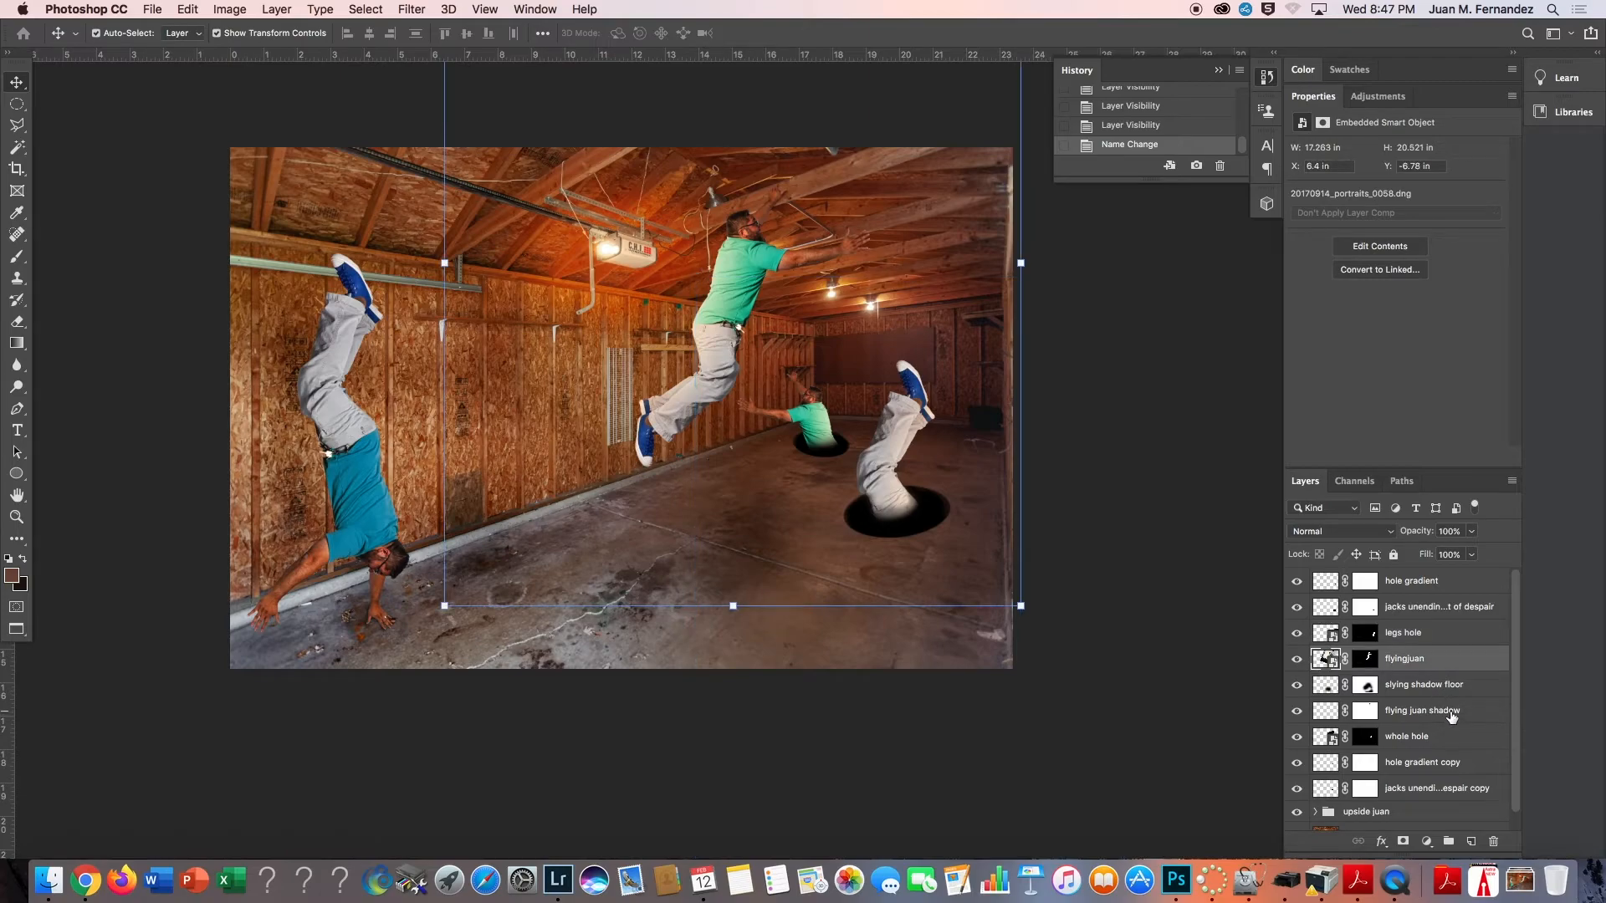
{"action": "left_click", "coordinate": [1447, 713], "text": "shift"}
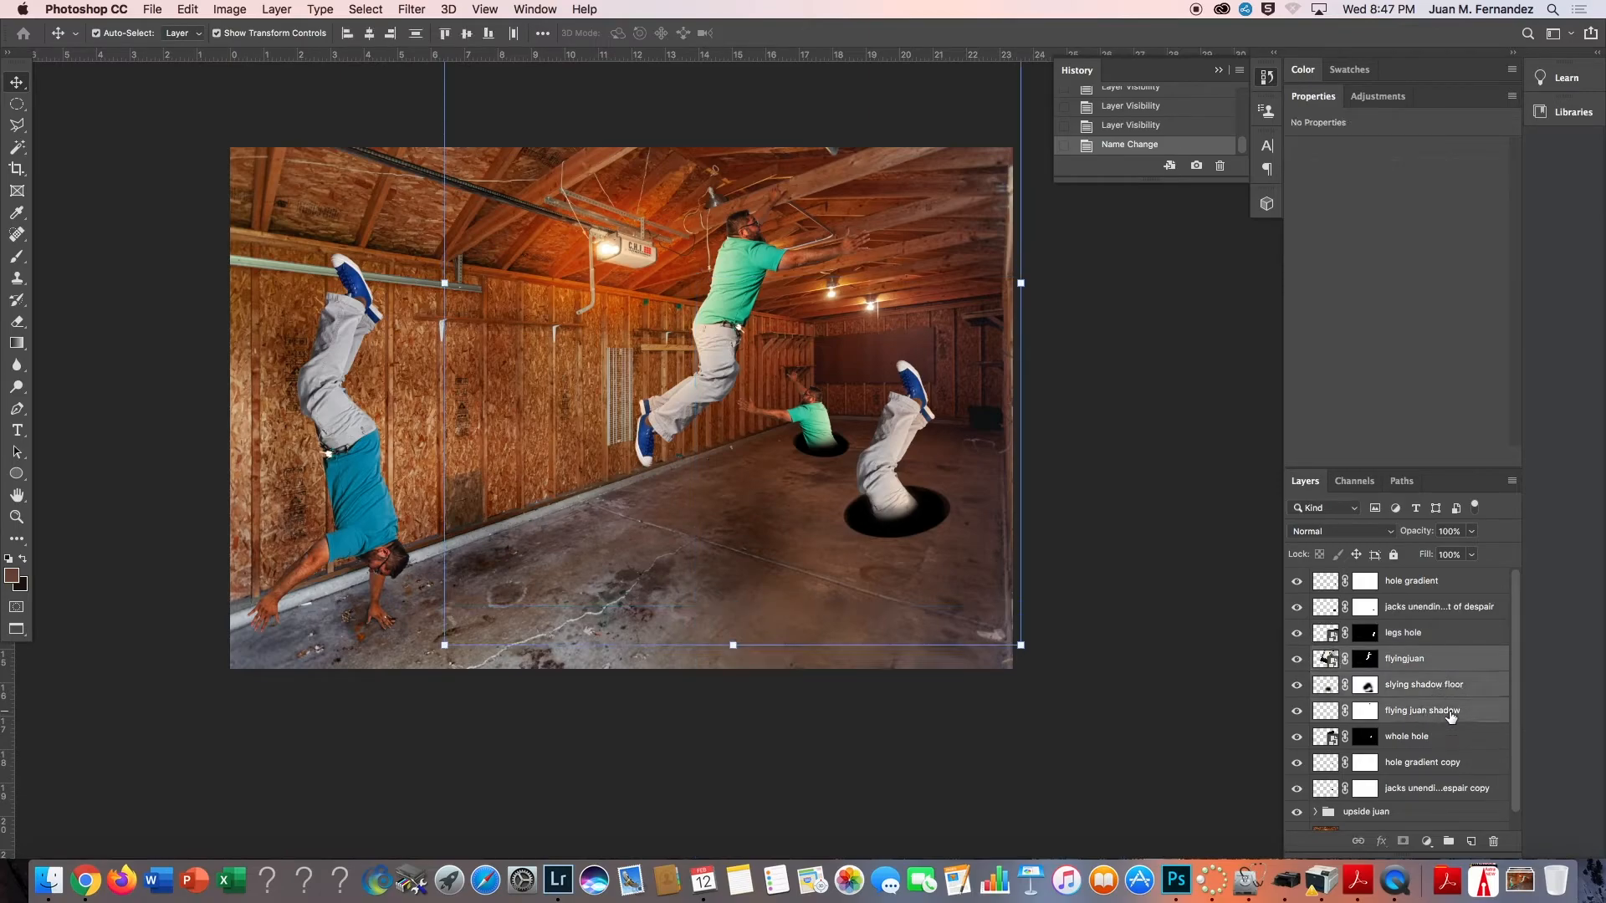
{"action": "left_click", "coordinate": [1512, 481]}
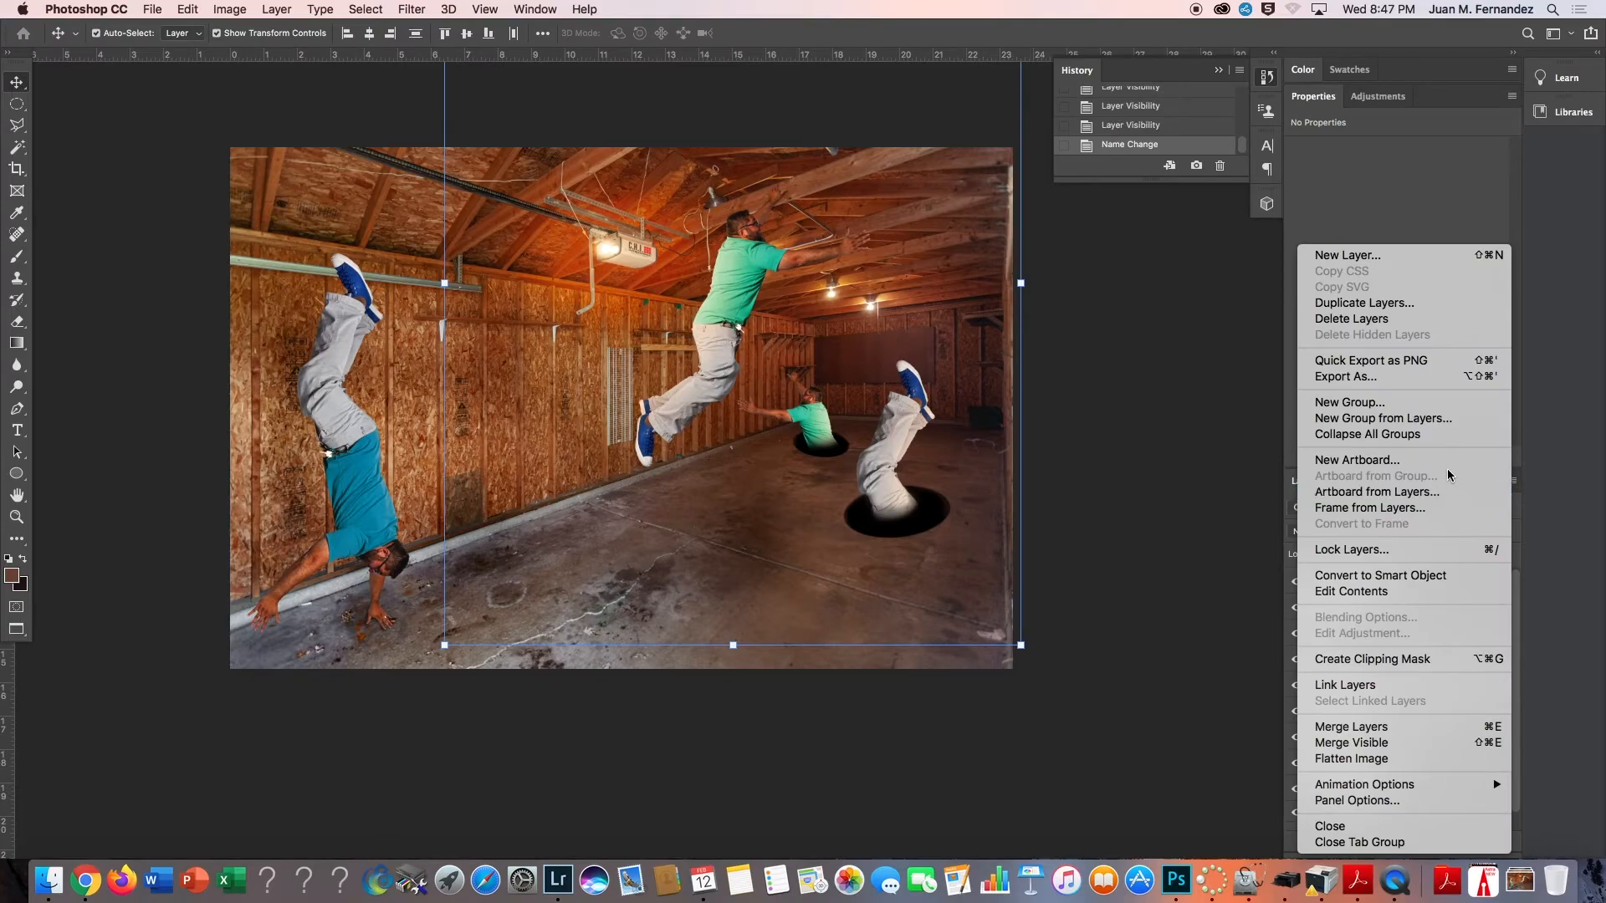
{"action": "left_click", "coordinate": [1366, 418]}
{"action": "type", "text": "flying juan"}
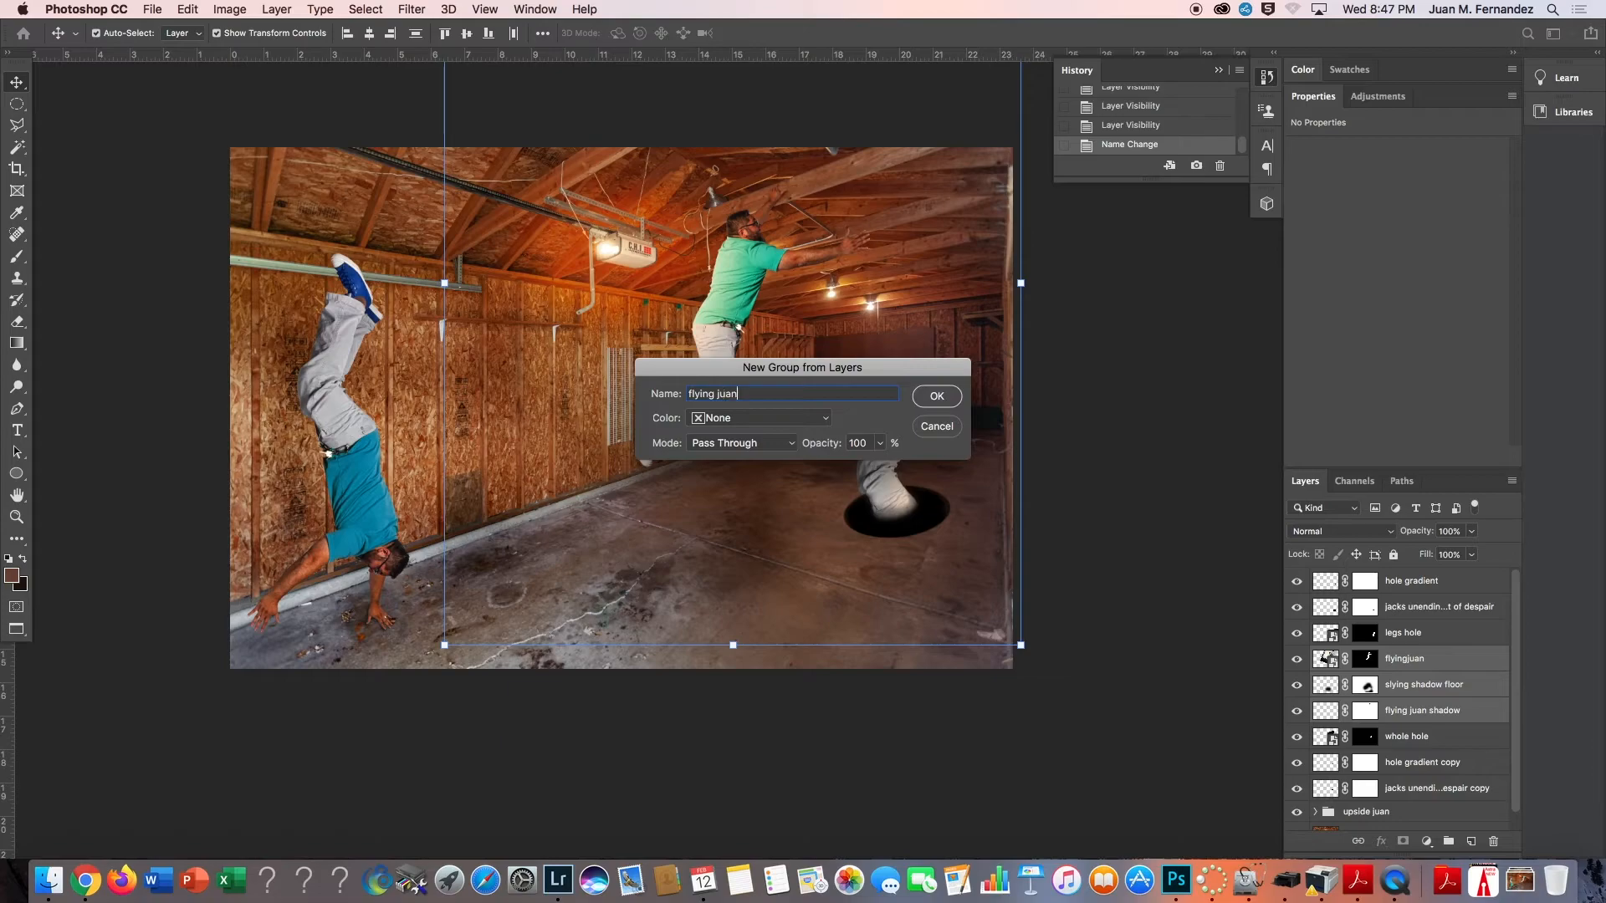
{"action": "left_click", "coordinate": [958, 394]}
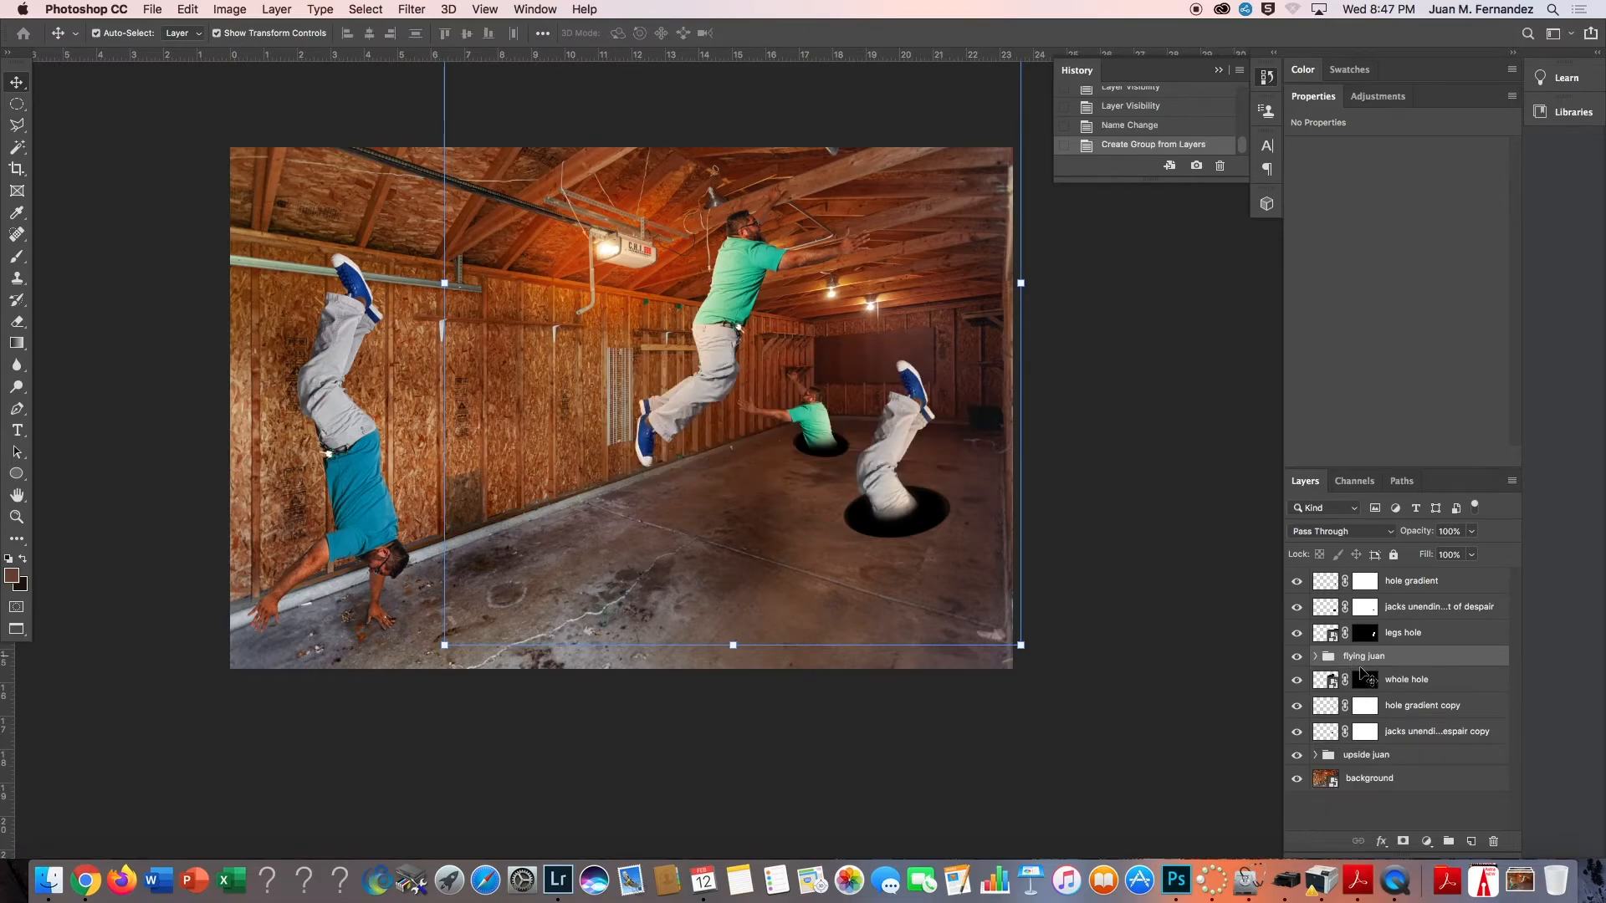
{"action": "left_click_drag", "start_coordinate": [1381, 659], "coordinate": [1378, 575]}
Toggle the visibility of the "whole hole", black pit, "legs hole" and "hole gradient" layers to check which form the front hole.
{"action": "left_click", "coordinate": [1400, 602]}
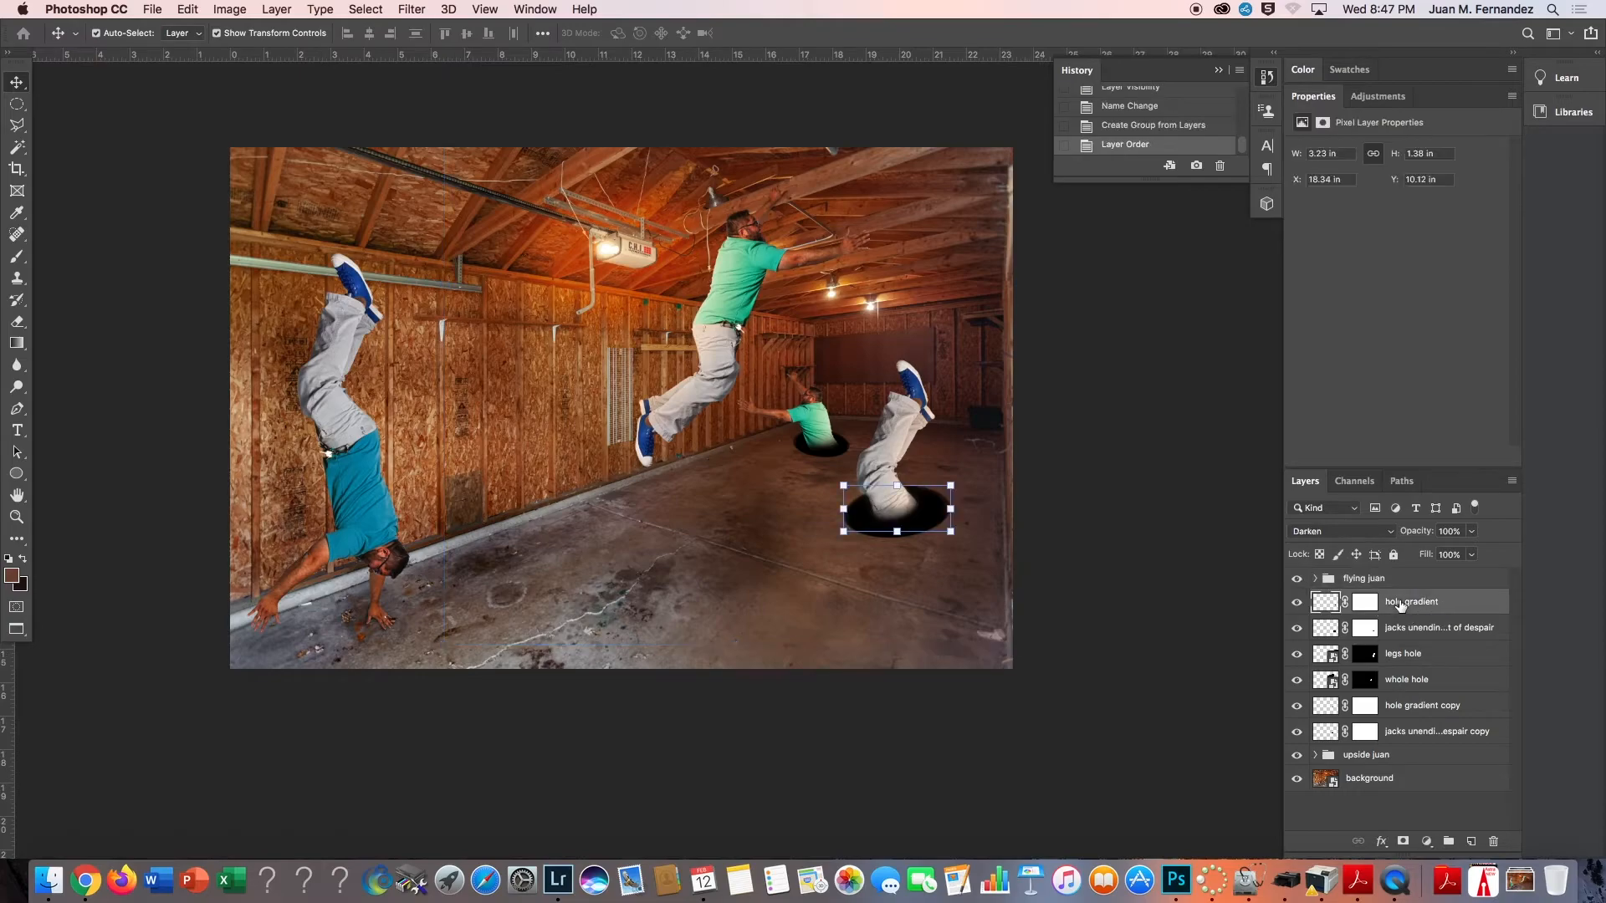
{"action": "left_click", "coordinate": [1407, 659], "text": "super"}
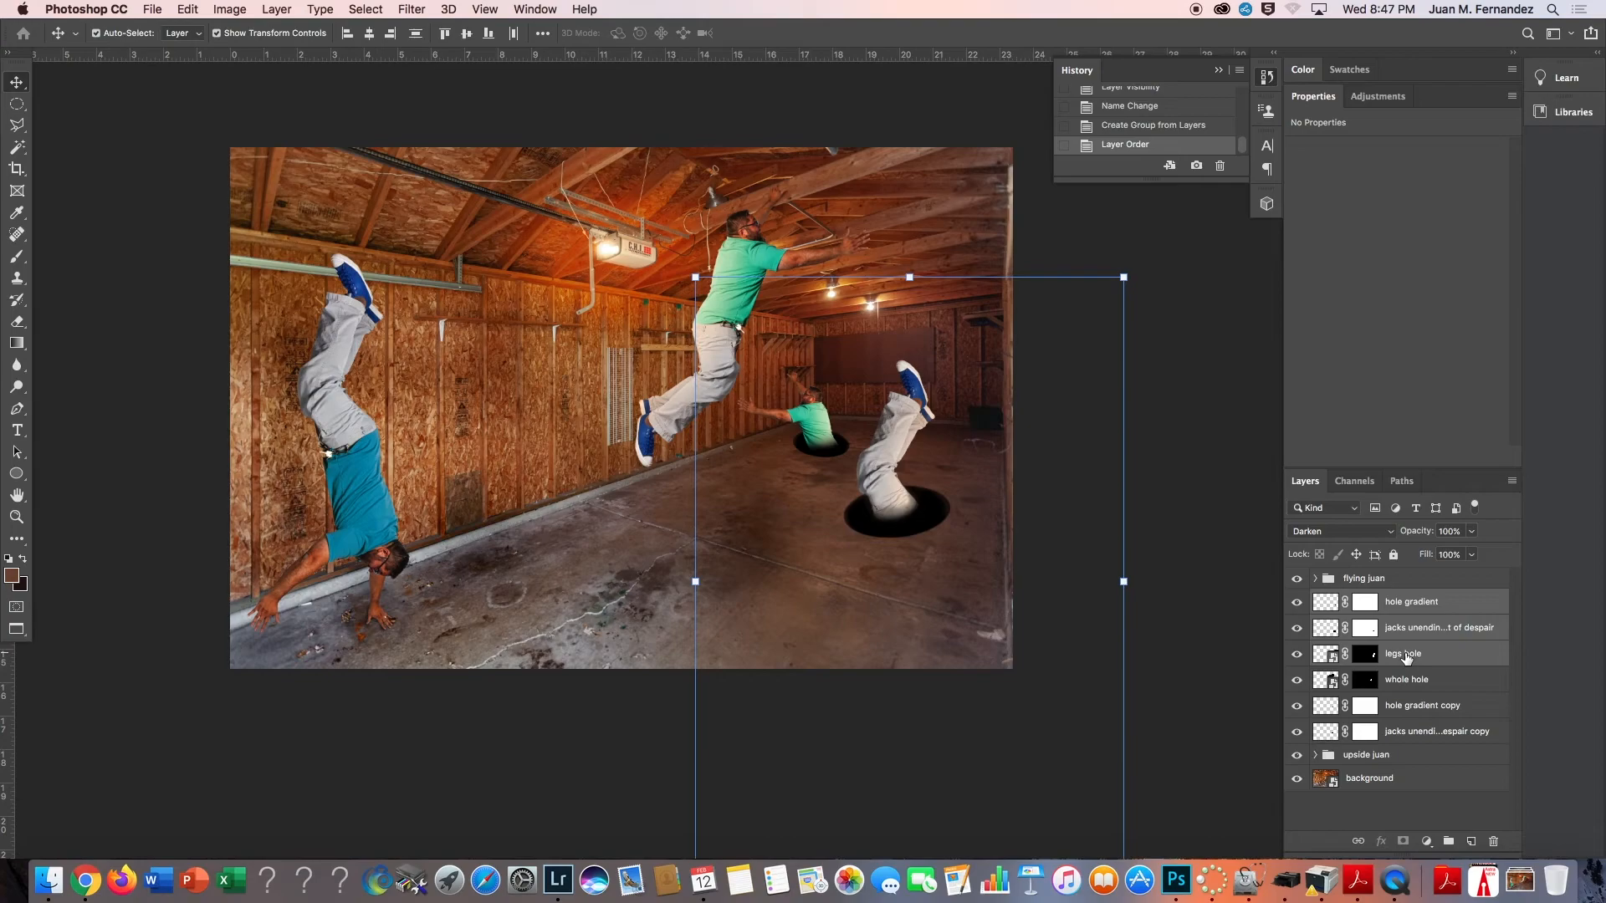
{"action": "left_click", "coordinate": [1403, 682]}
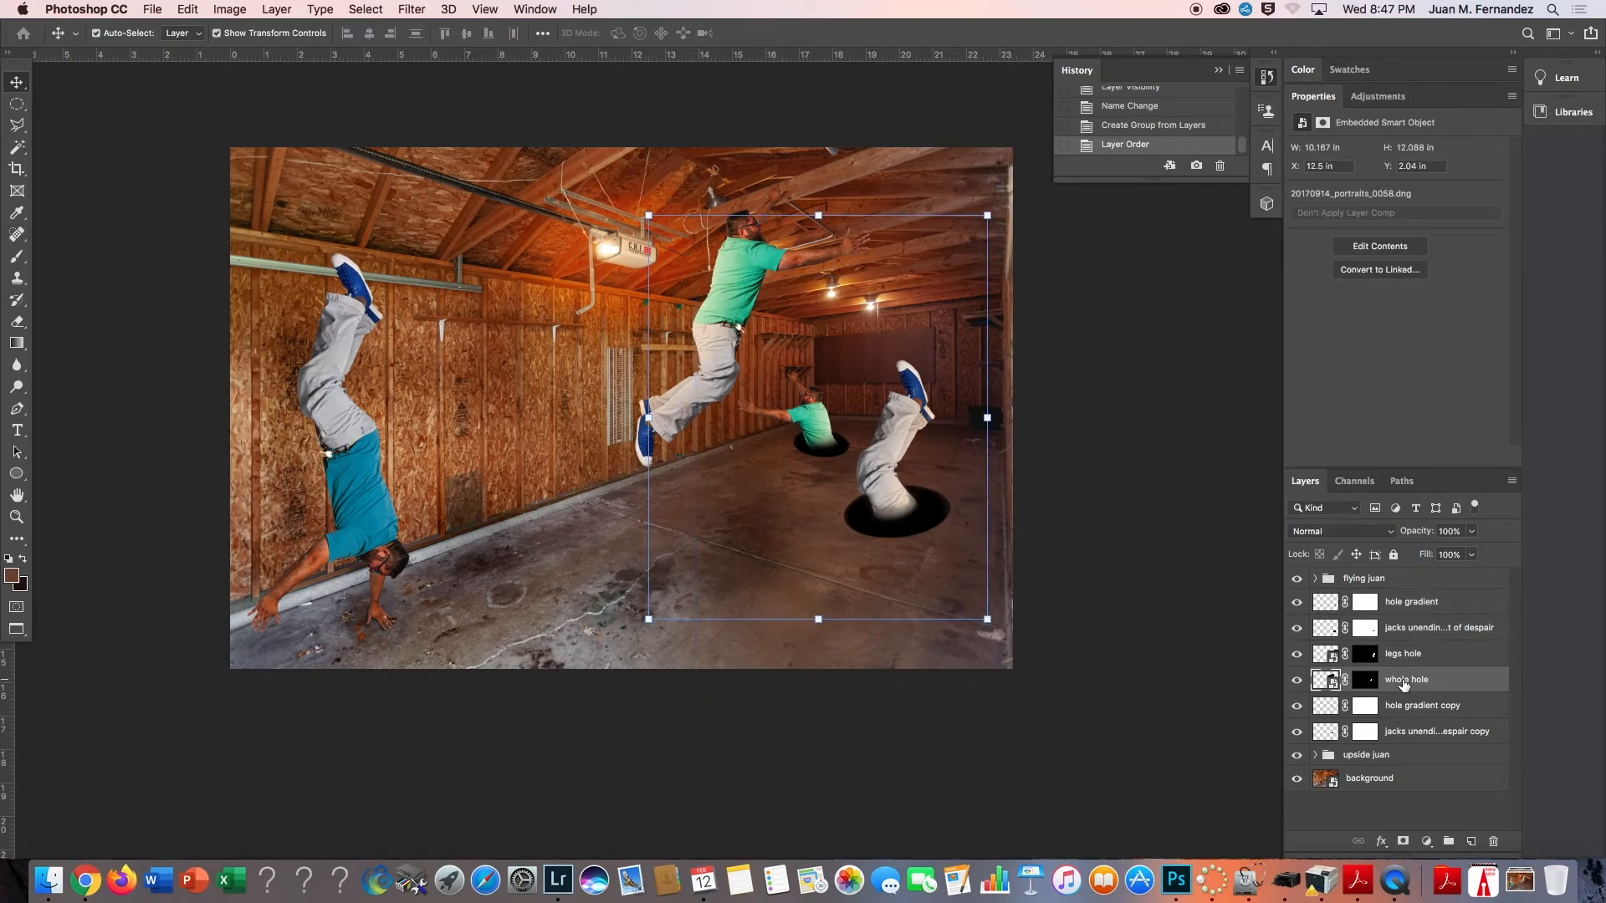
{"action": "left_click", "coordinate": [1297, 680]}
{"action": "left_click", "coordinate": [1297, 680]}
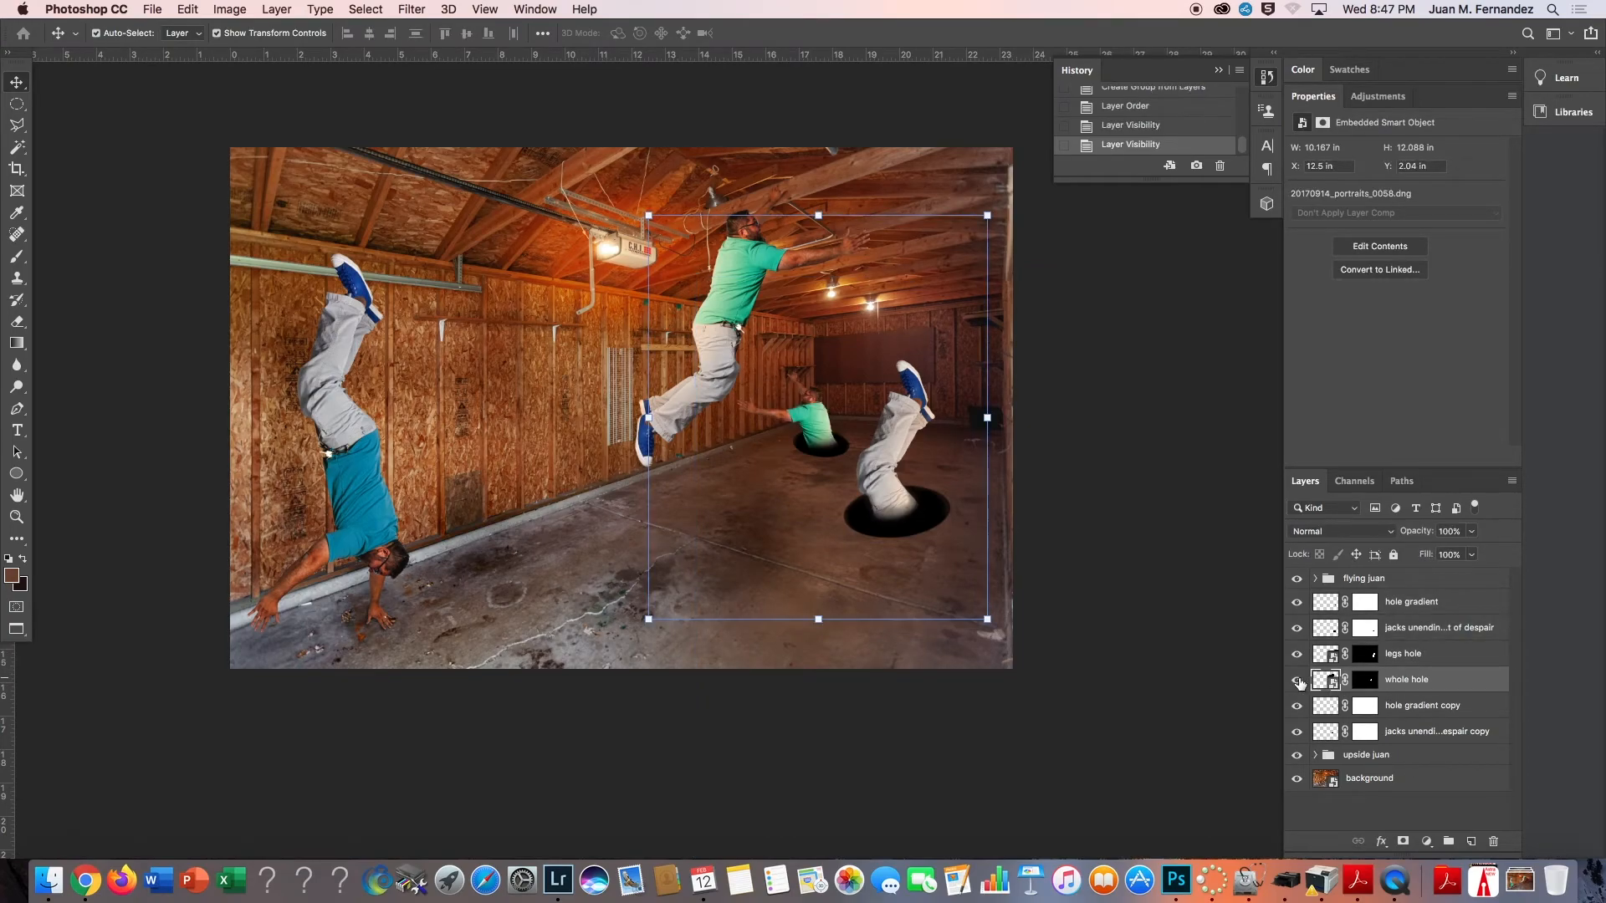
{"action": "left_click", "coordinate": [1297, 629]}
{"action": "left_click", "coordinate": [1297, 629]}
{"action": "left_click", "coordinate": [1296, 653]}
{"action": "left_click", "coordinate": [1296, 653]}
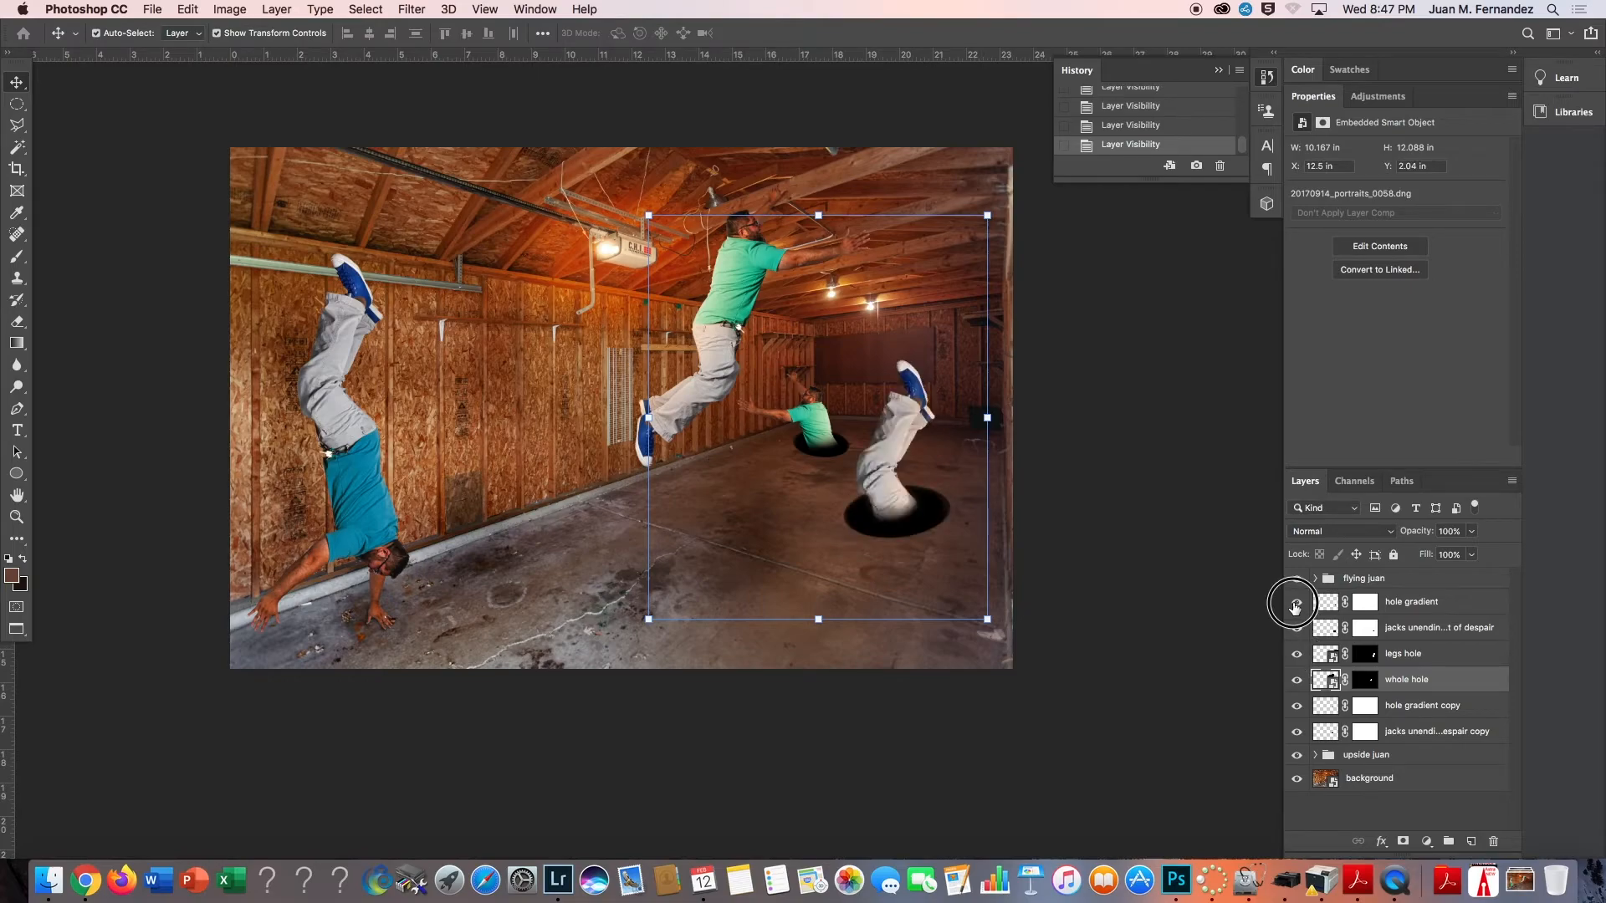
{"action": "left_click", "coordinate": [1296, 602]}
Group the "hole gradient", black pit and "legs hole" layers into a new group named "legs hole".
{"action": "left_click", "coordinate": [1397, 612]}
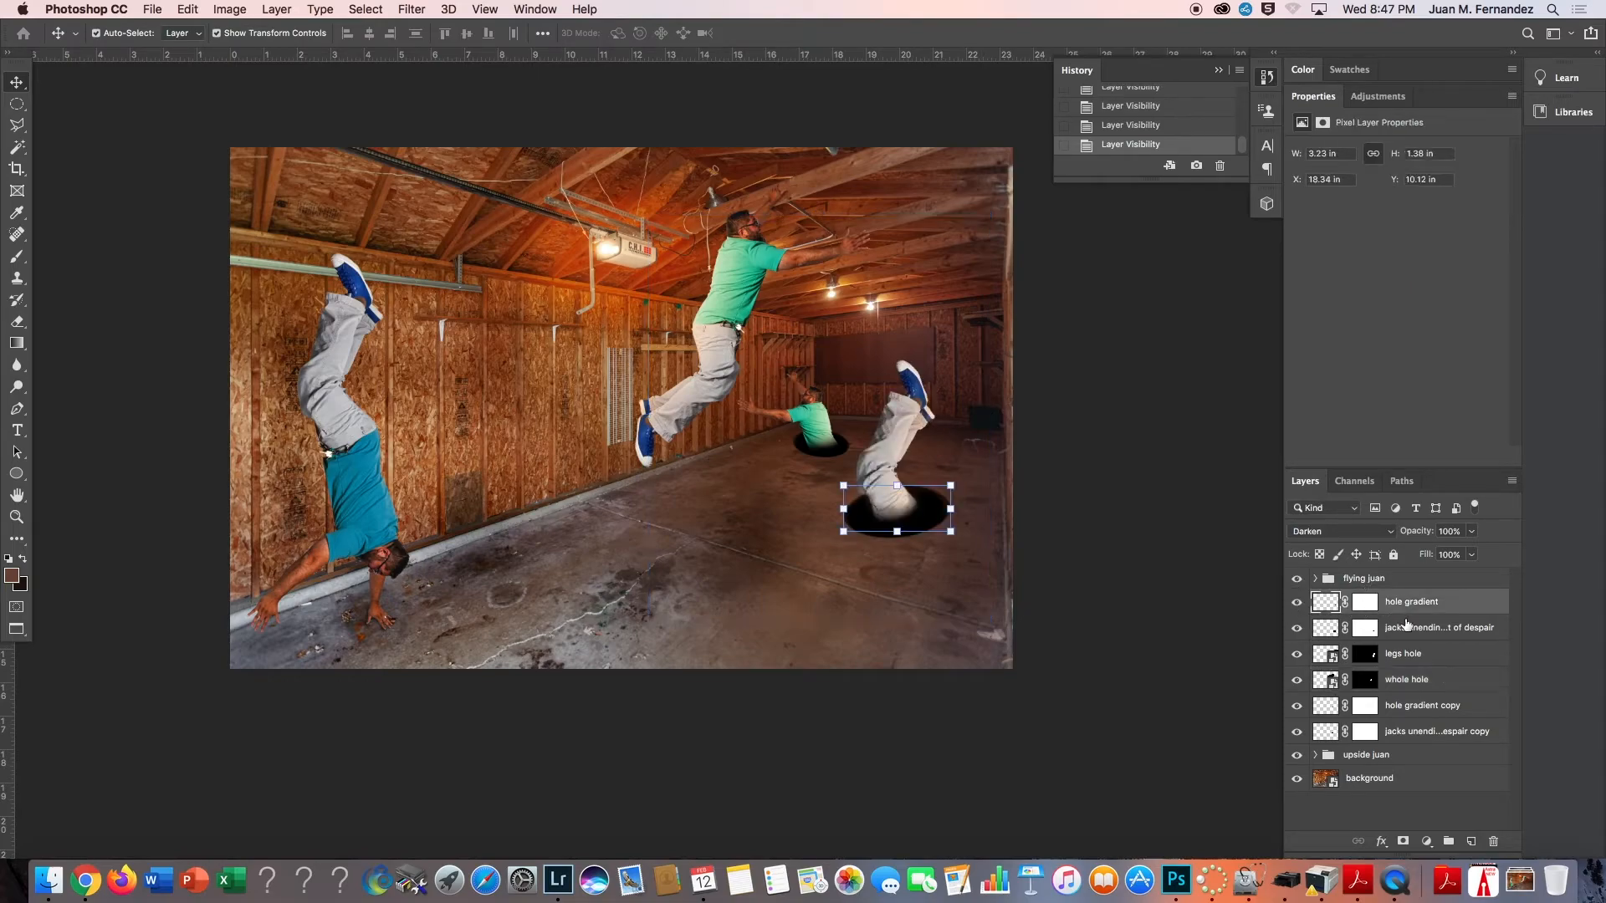
{"action": "left_click", "coordinate": [1414, 655], "text": "super"}
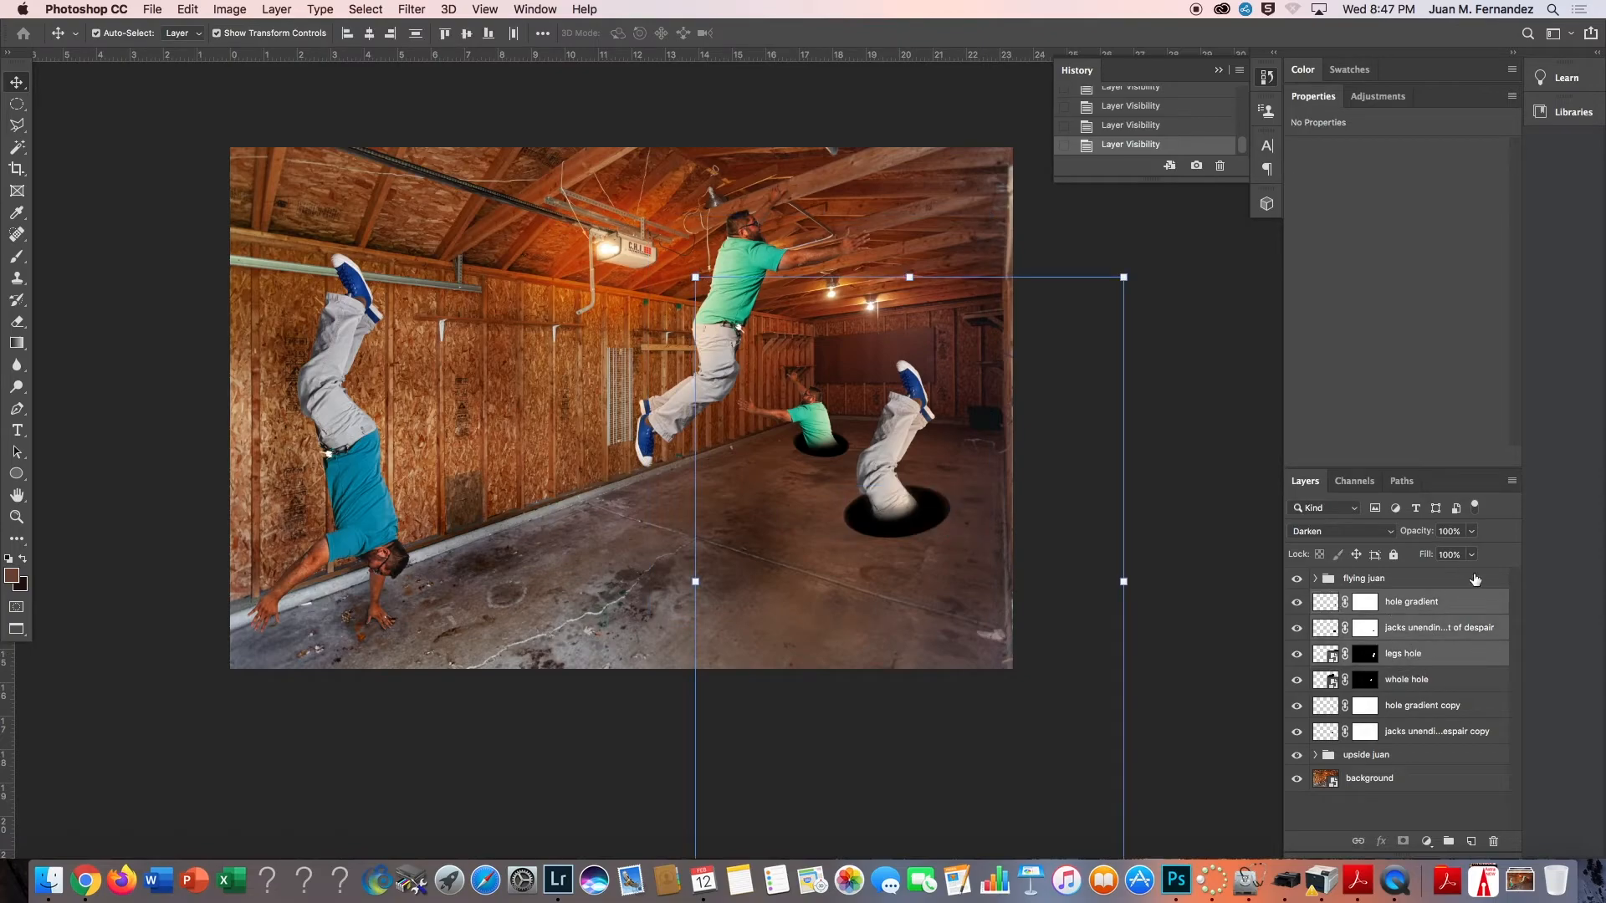
{"action": "left_click", "coordinate": [1512, 482]}
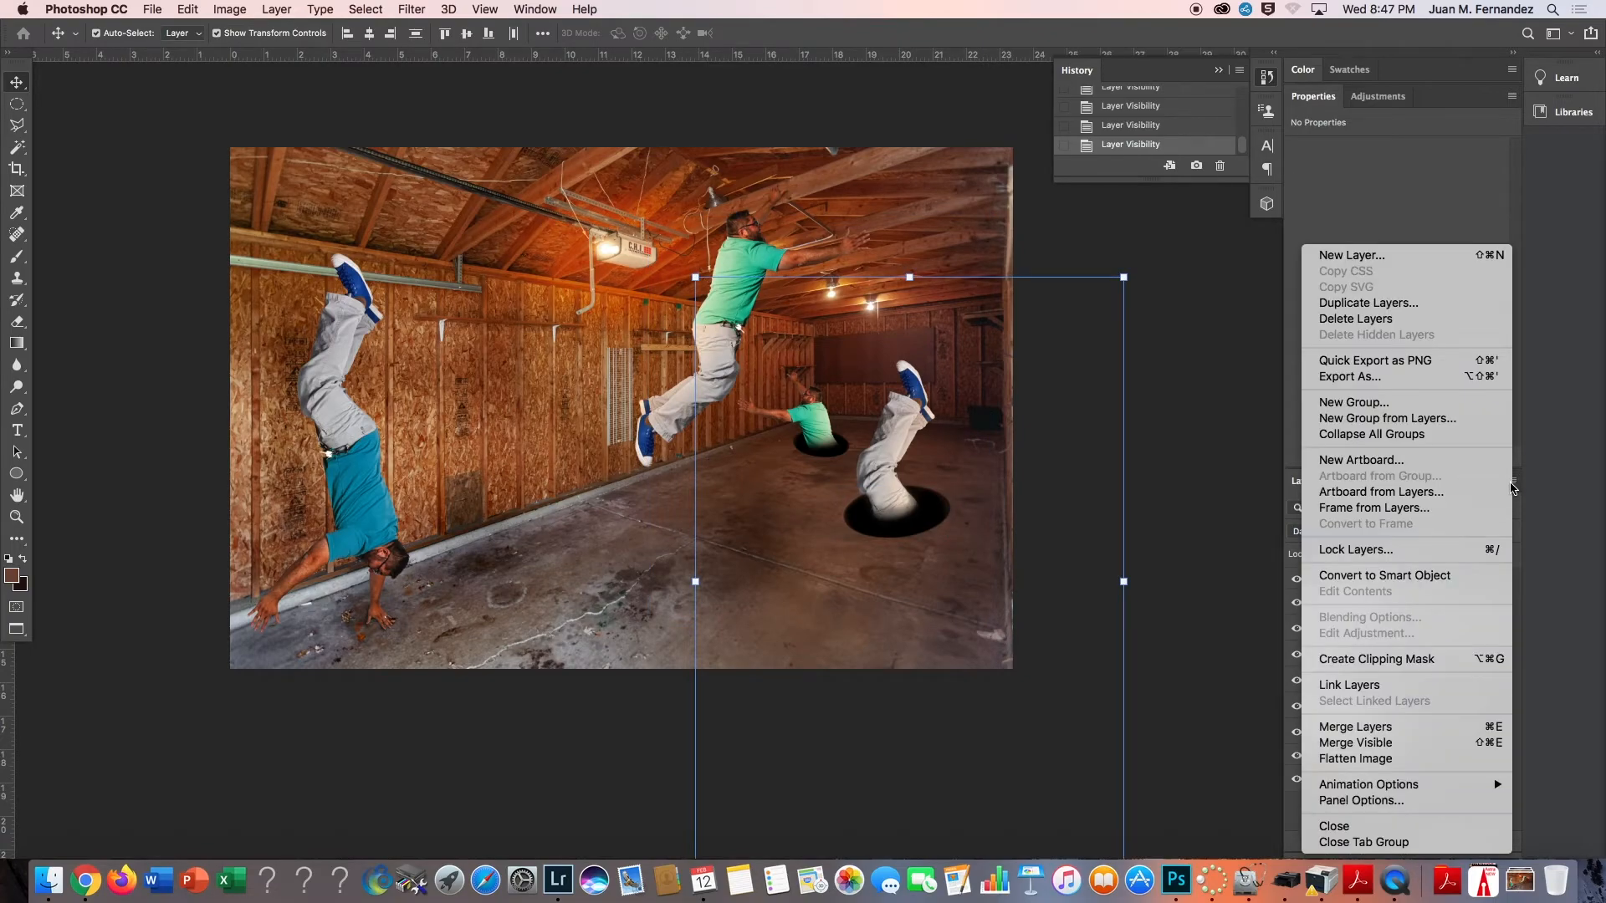
{"action": "left_click", "coordinate": [1419, 416]}
{"action": "type", "text": ";e"}
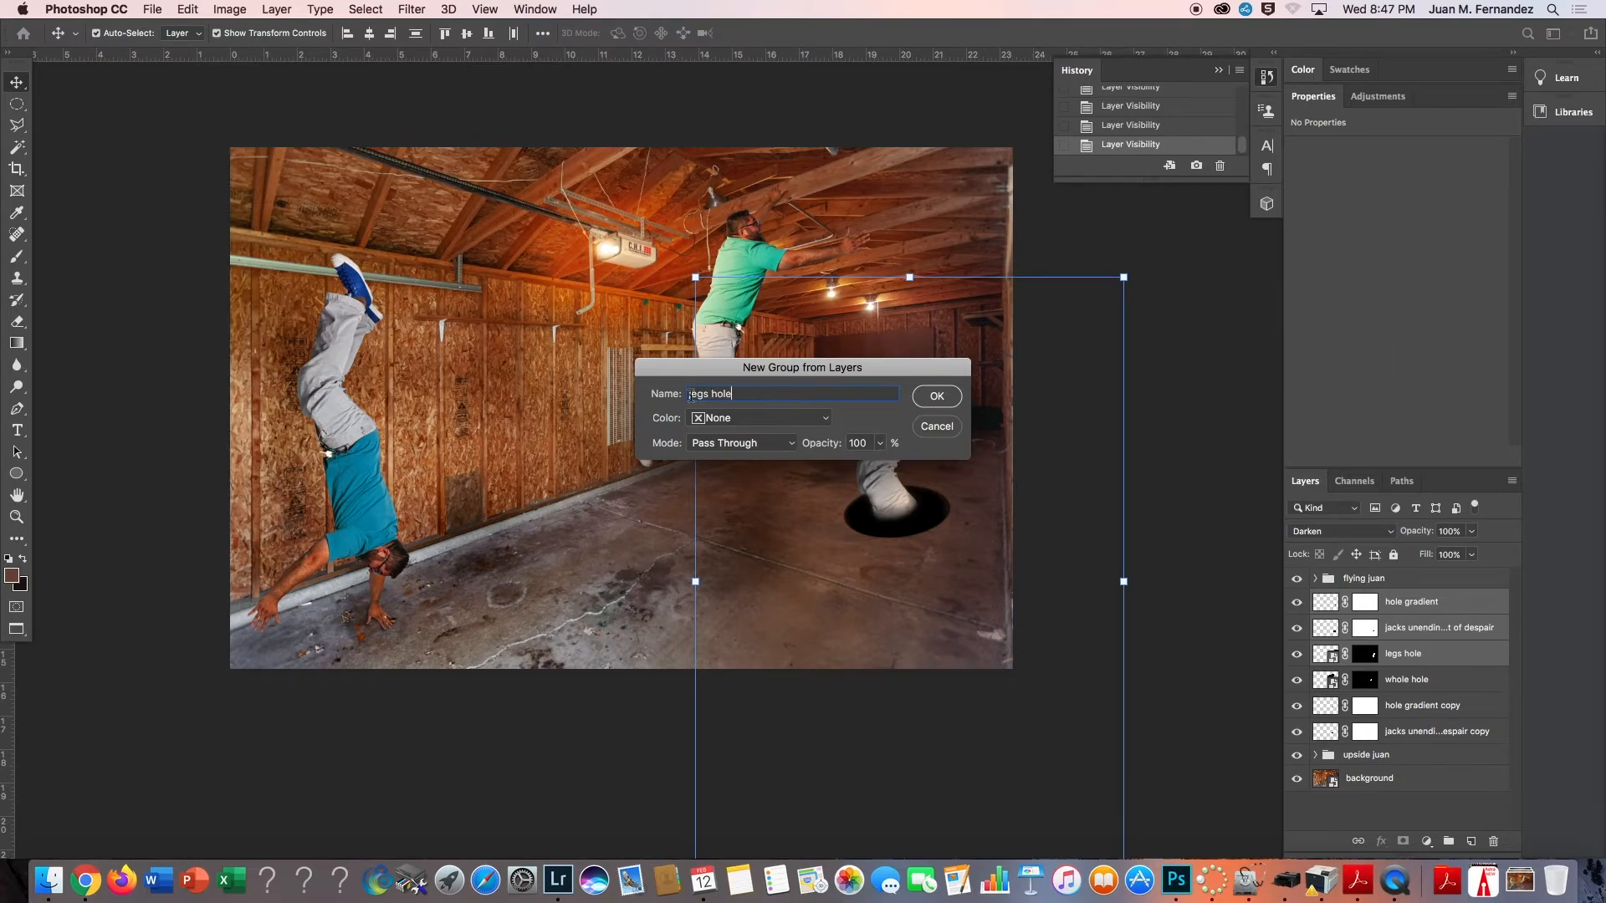
{"action": "left_click", "coordinate": [935, 398]}
Group the "whole hole", "hole gradient copy" and black pit copy layers into a new group named "body hole".
{"action": "left_click", "coordinate": [1413, 628]}
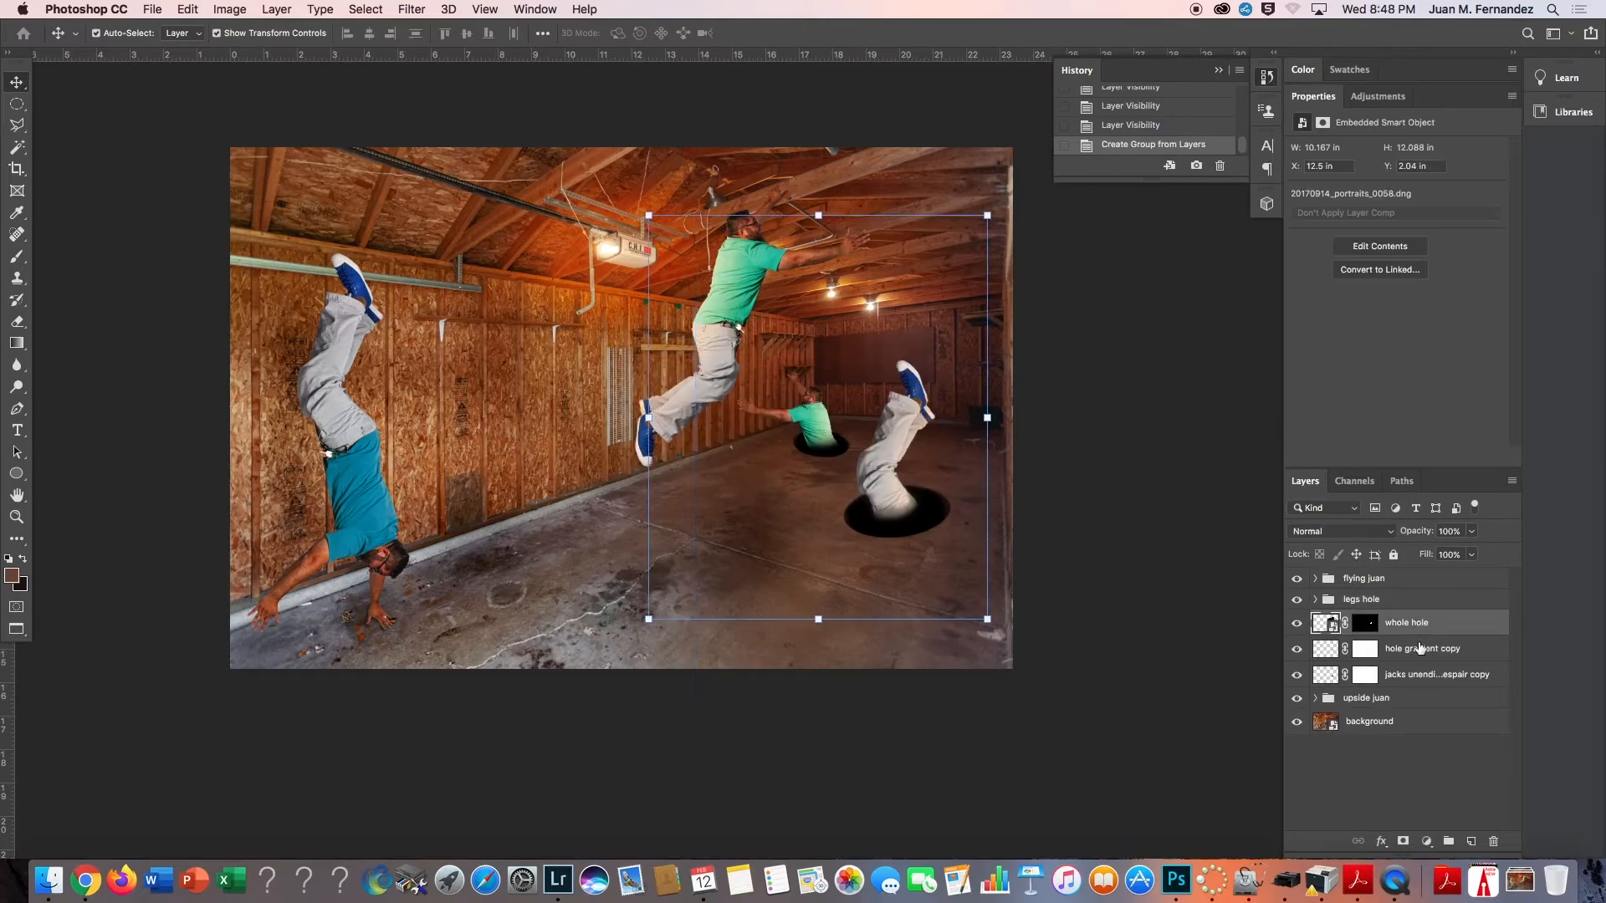
{"action": "left_click", "coordinate": [1417, 674], "text": "shift"}
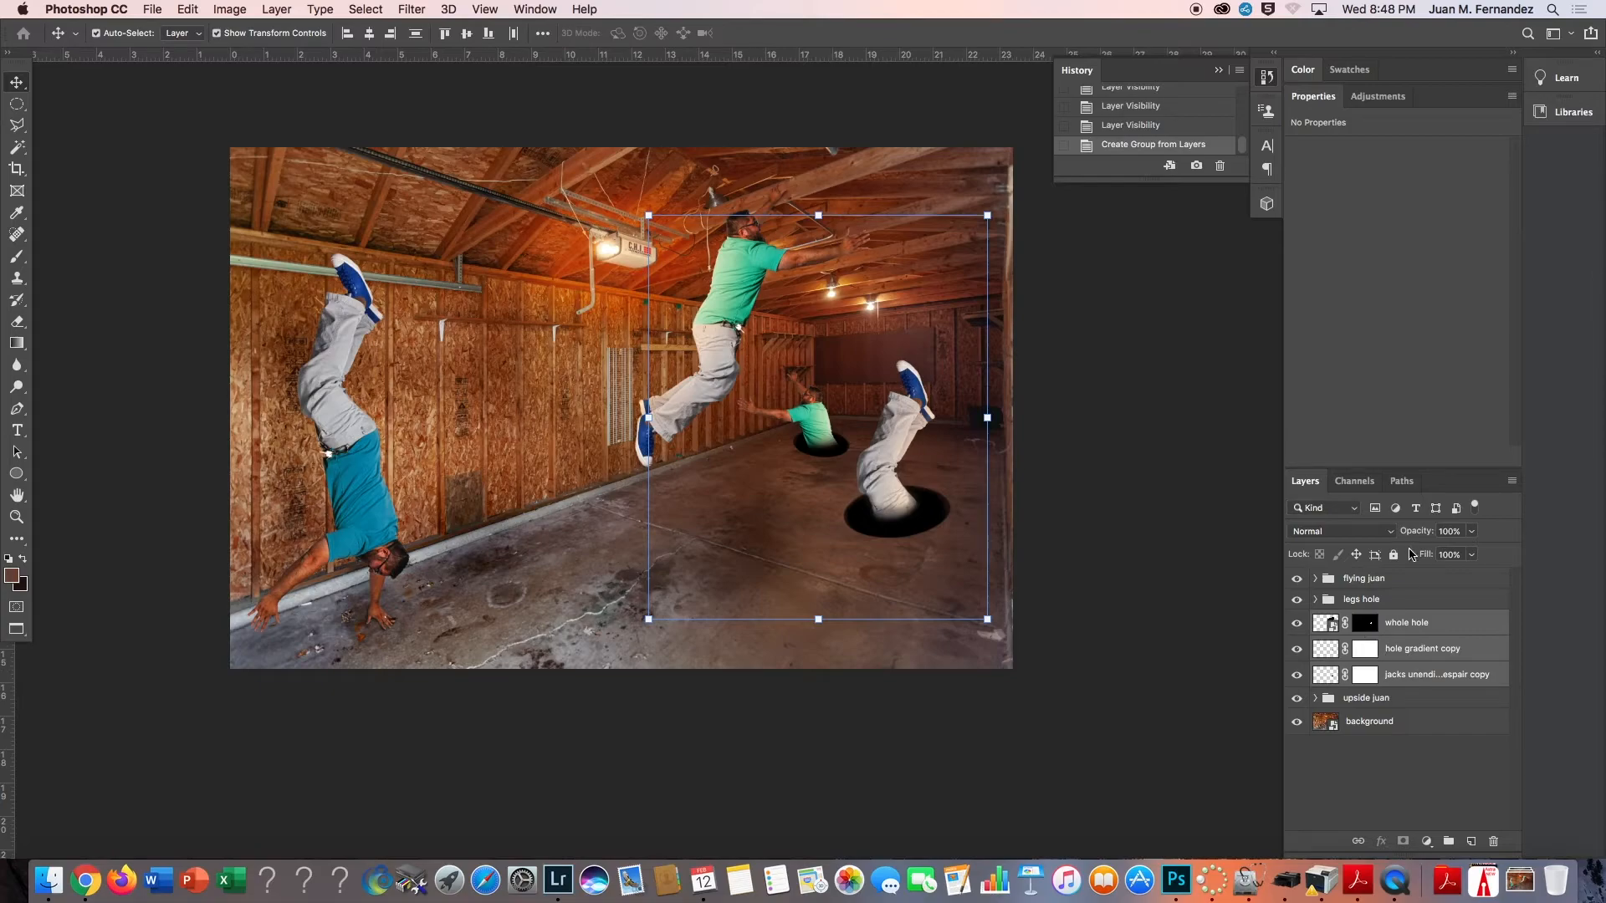
{"action": "left_click", "coordinate": [1511, 482]}
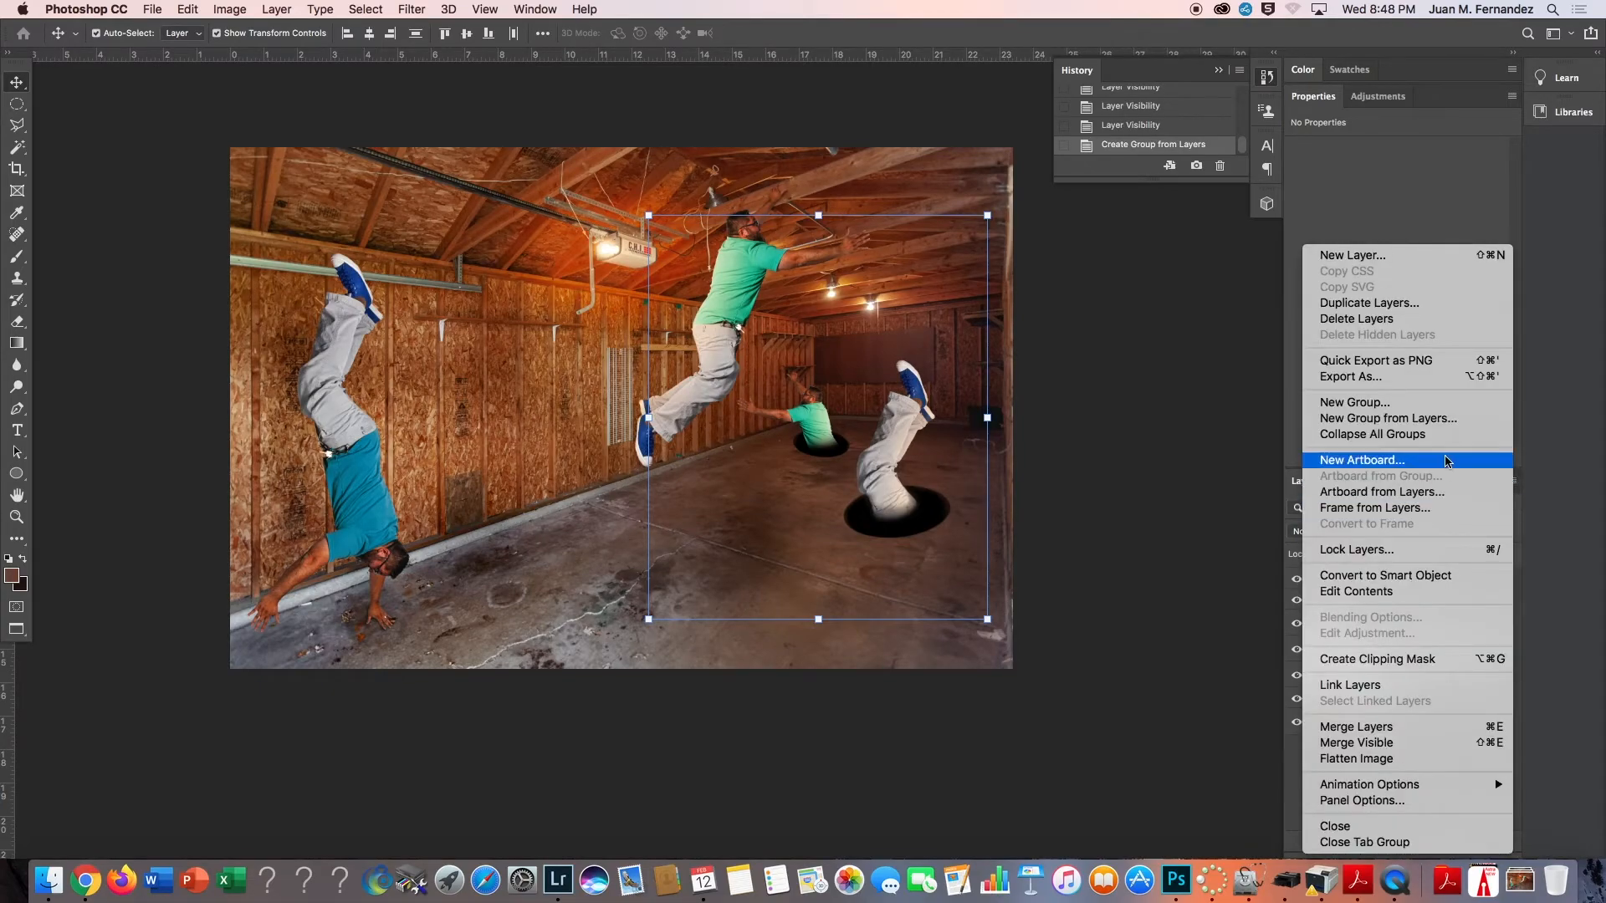
{"action": "left_click", "coordinate": [1395, 420]}
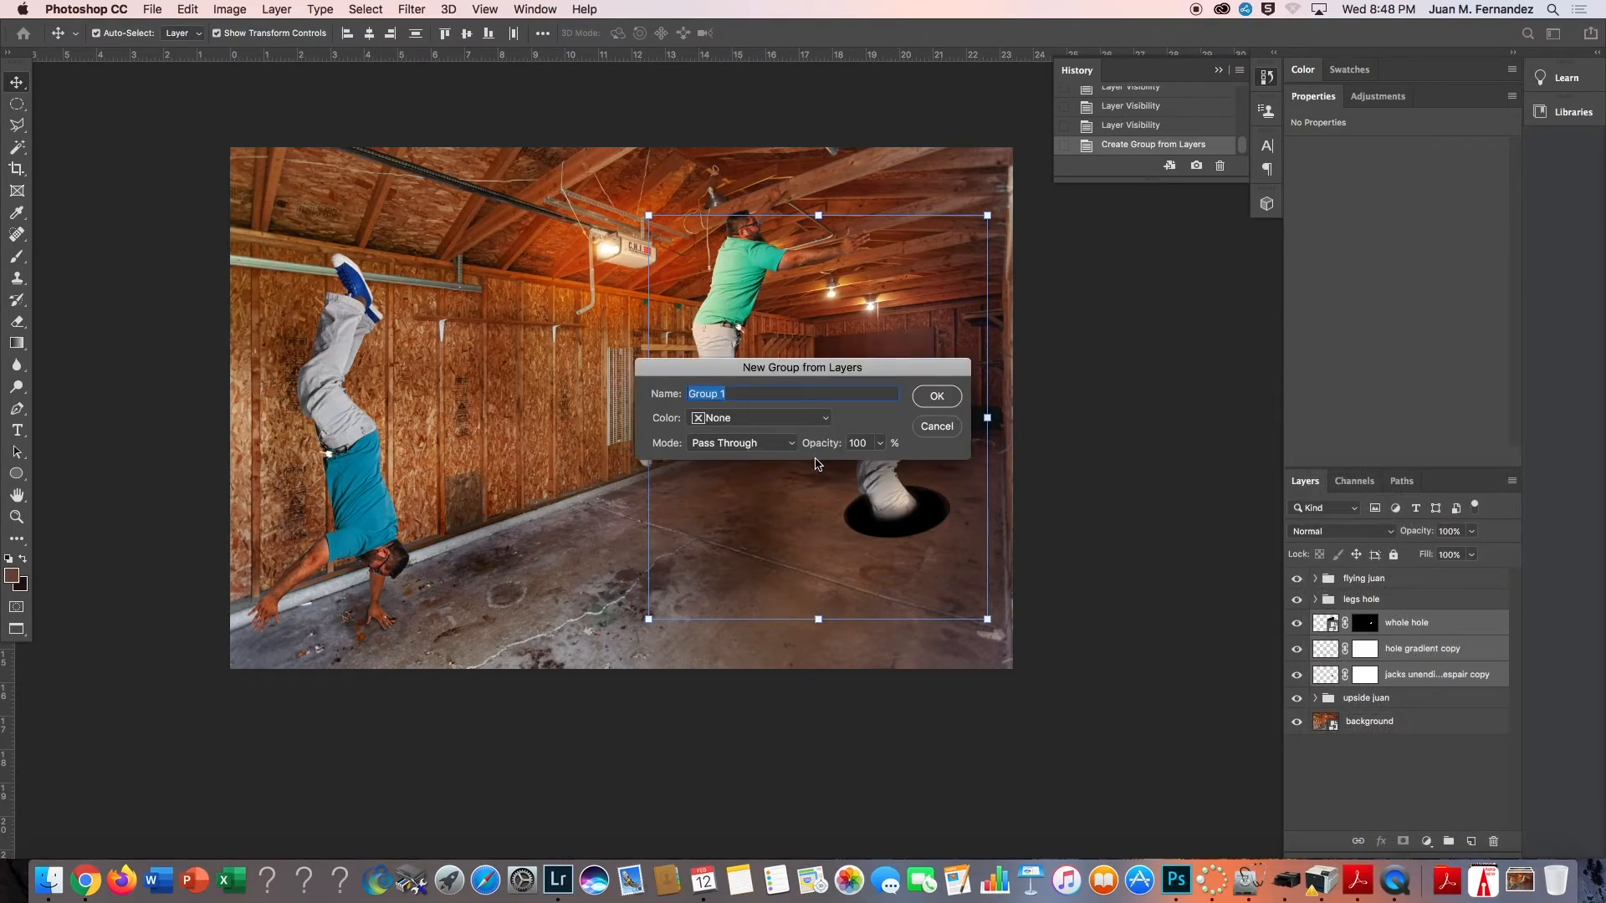
{"action": "type", "text": "body hole"}
{"action": "left_click", "coordinate": [935, 398]}
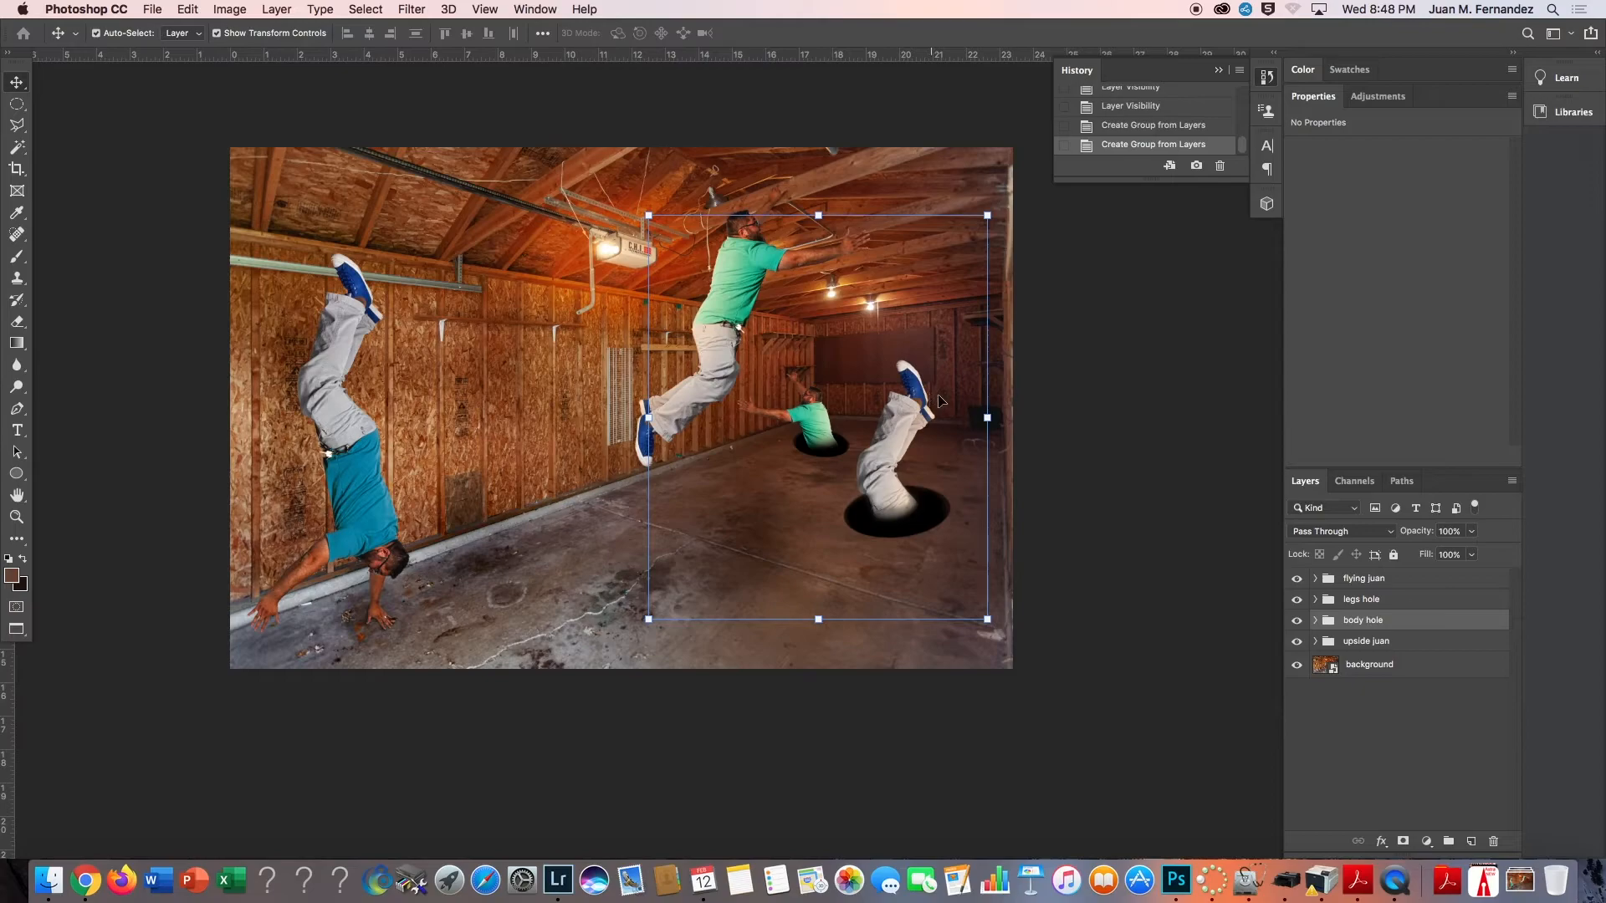
Toggle the visibility of the four figure groups one at a time to check what each contains.
{"action": "left_click", "coordinate": [1296, 579]}
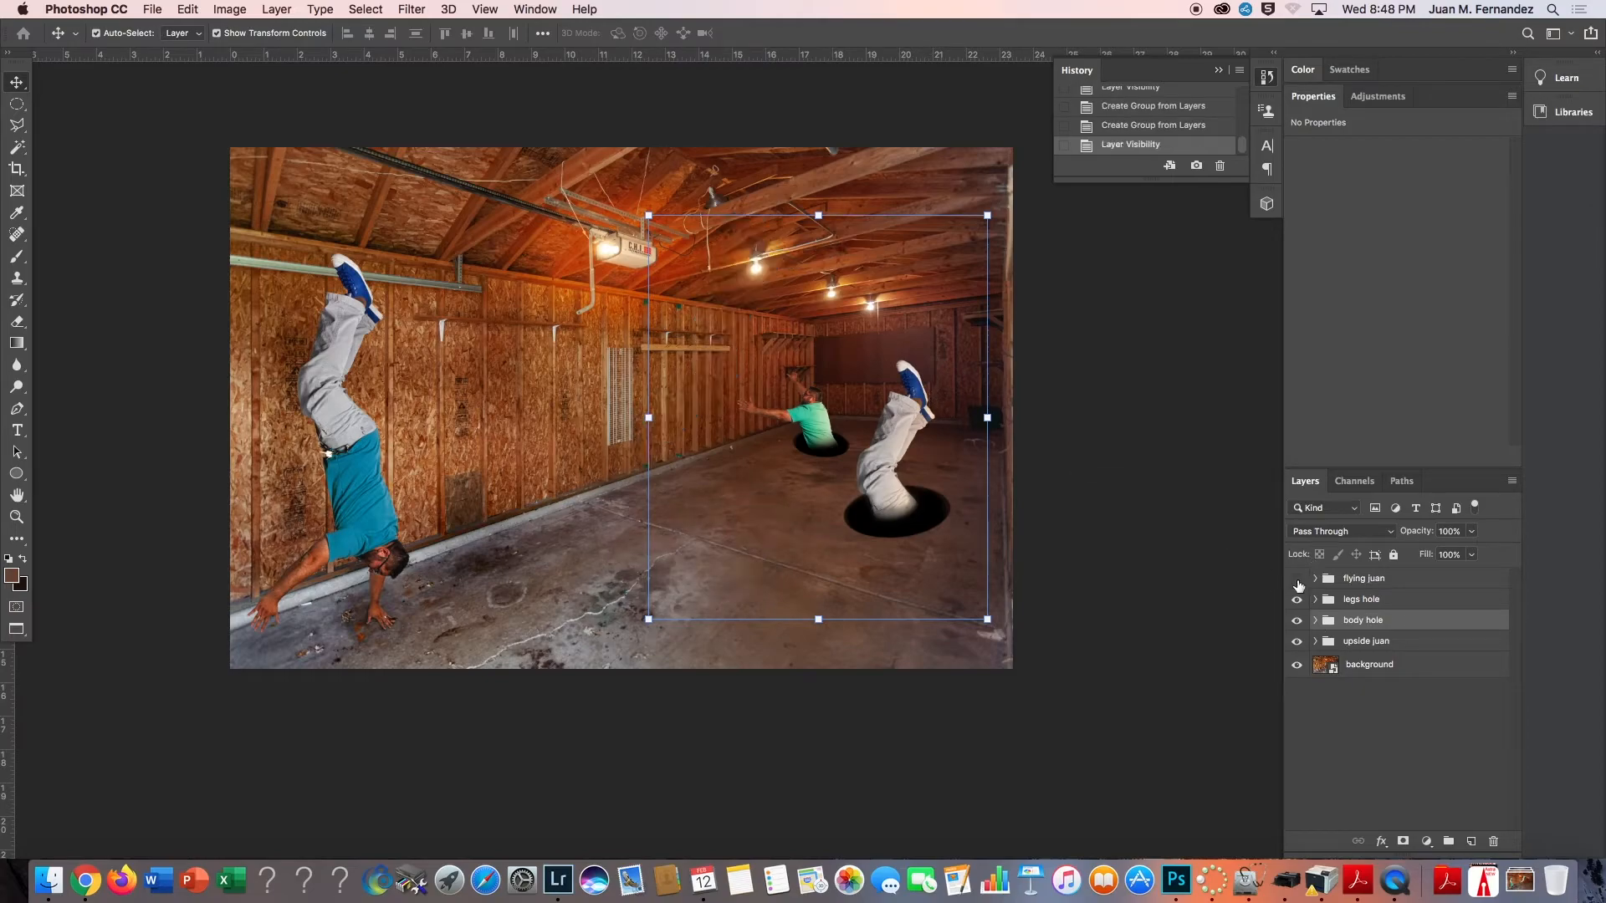
{"action": "left_click", "coordinate": [1296, 578]}
{"action": "left_click", "coordinate": [1297, 599]}
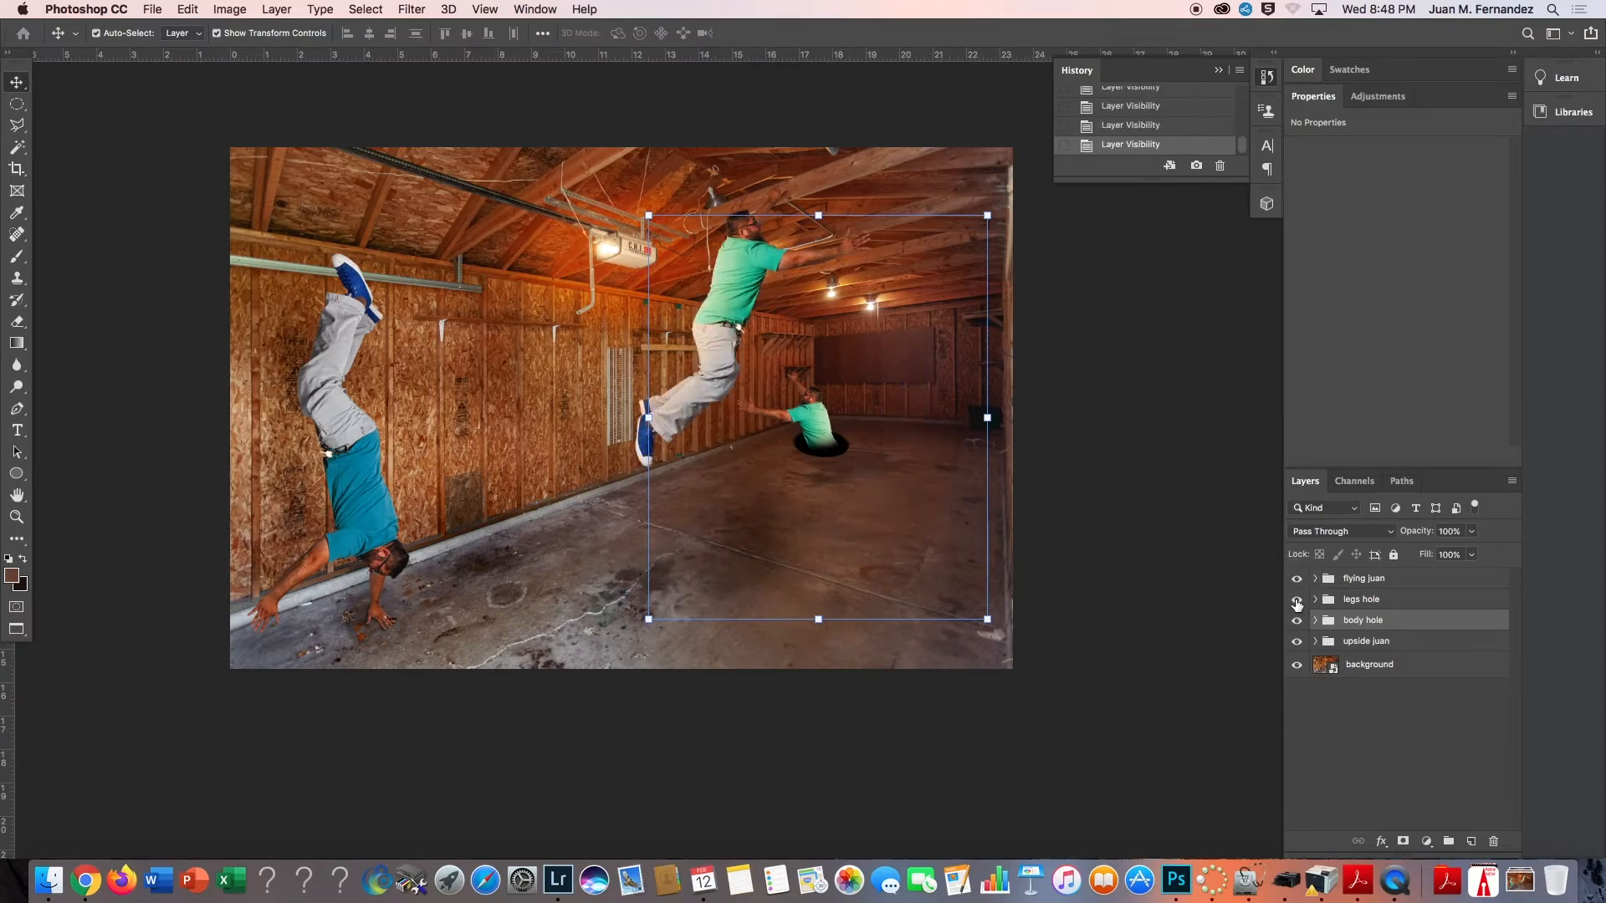
{"action": "left_click", "coordinate": [1297, 600]}
{"action": "left_click", "coordinate": [1297, 620]}
{"action": "left_click", "coordinate": [1296, 621]}
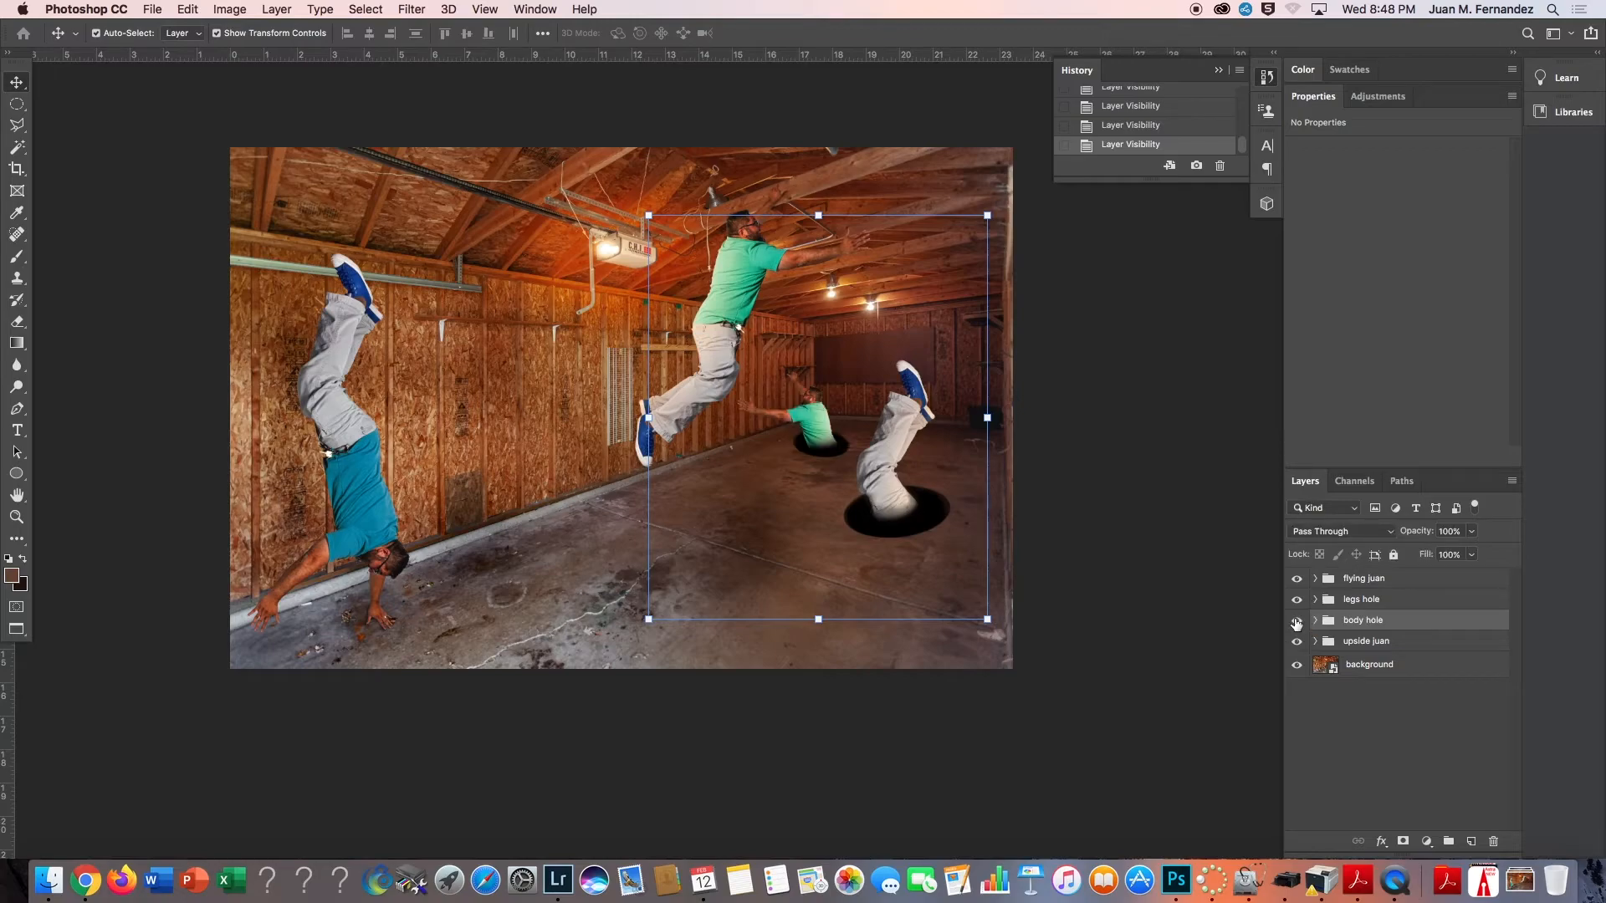
{"action": "left_click", "coordinate": [1297, 642]}
{"action": "left_click", "coordinate": [1297, 641]}
{"action": "left_click", "coordinate": [1316, 621]}
{"action": "left_click", "coordinate": [1413, 645]}
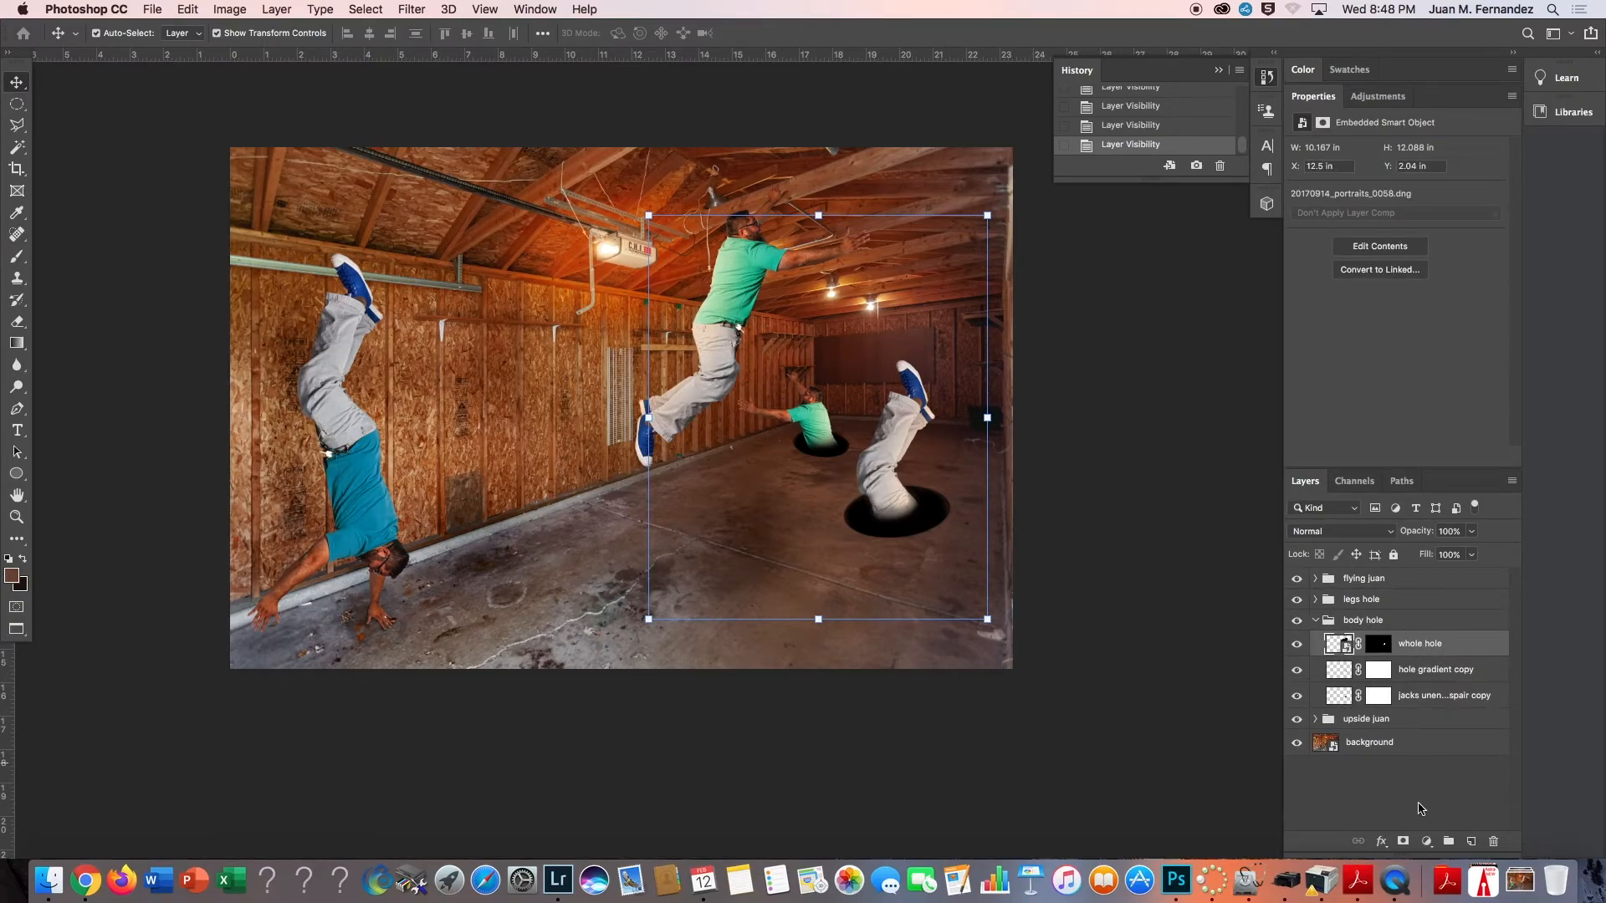
{"action": "left_click", "coordinate": [1426, 841]}
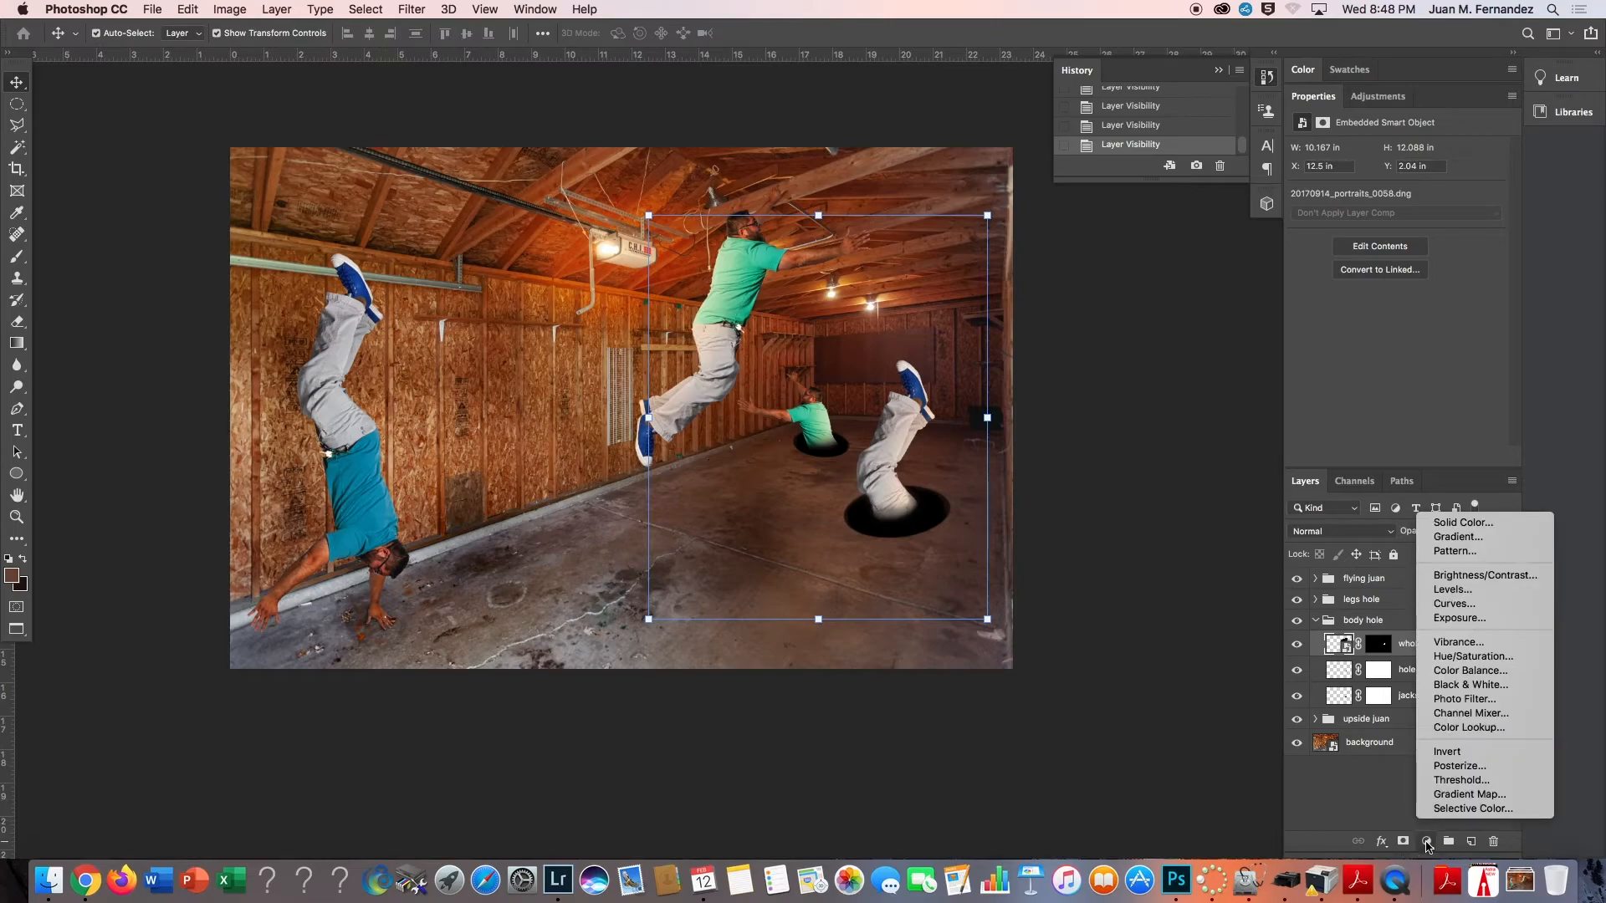
{"action": "left_click", "coordinate": [1462, 656]}
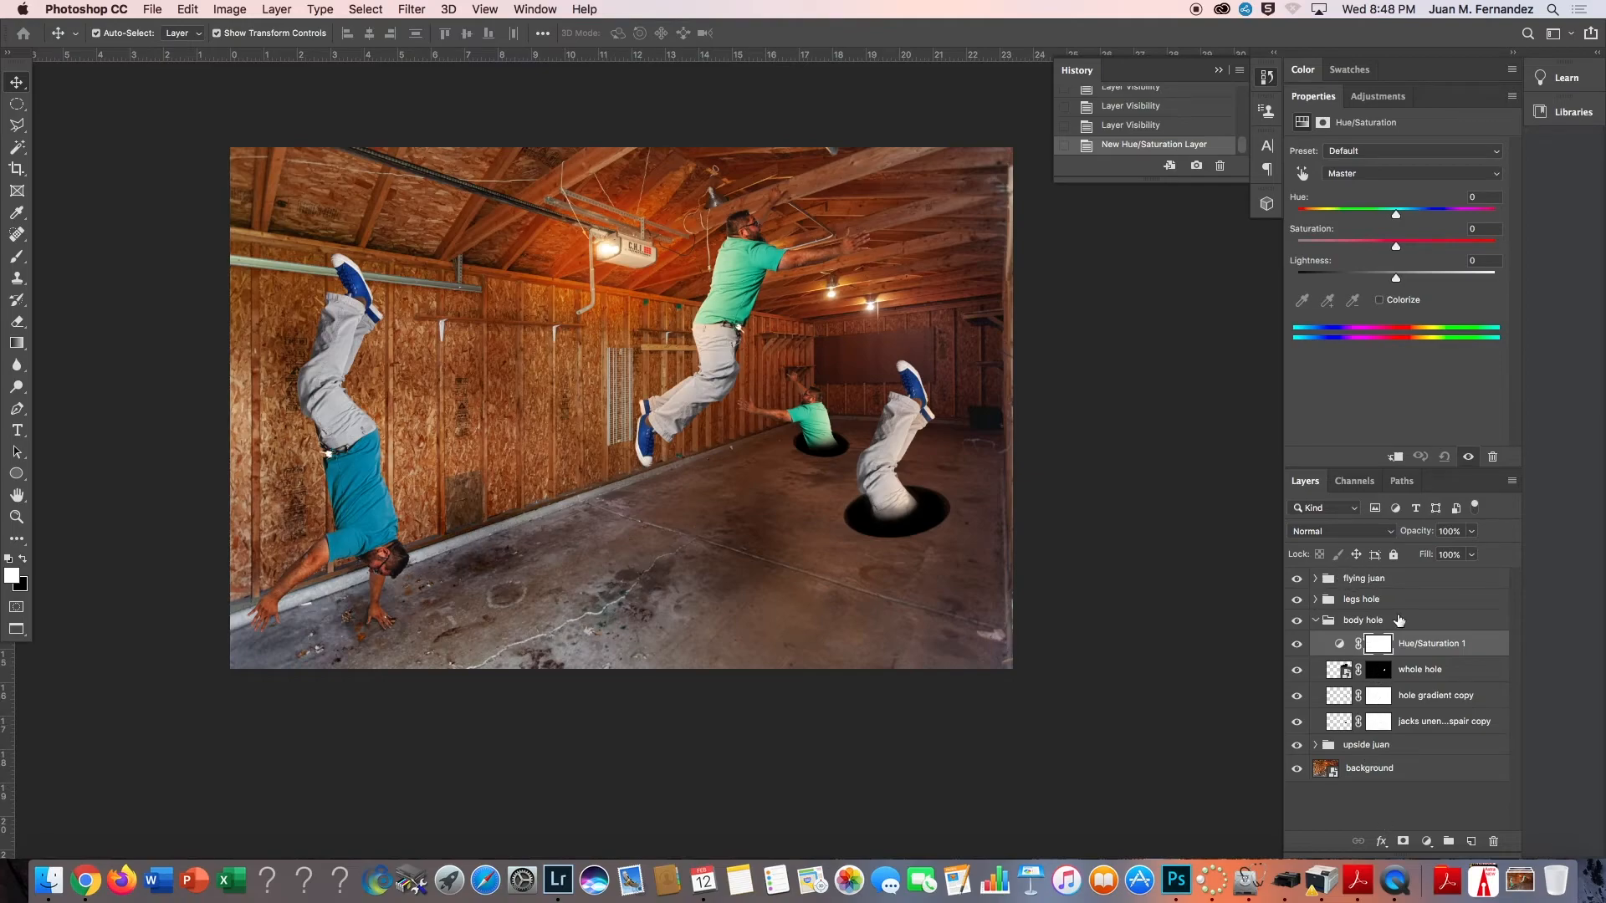
{"action": "left_click", "coordinate": [1395, 457]}
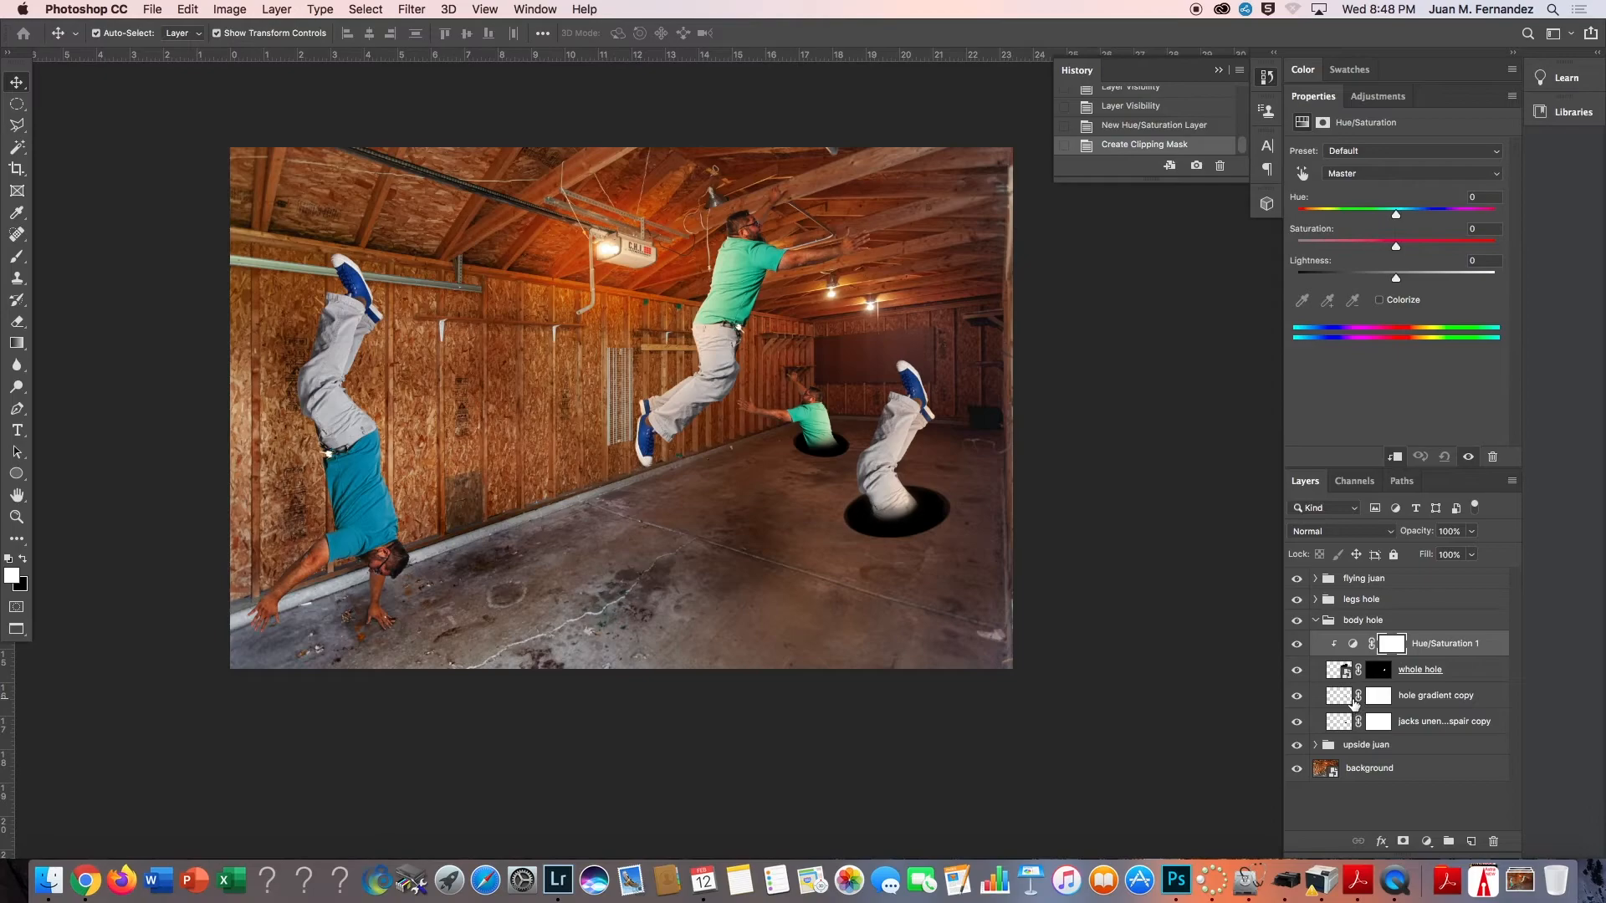
{"action": "left_click", "coordinate": [1398, 174]}
{"action": "left_click", "coordinate": [1388, 240]}
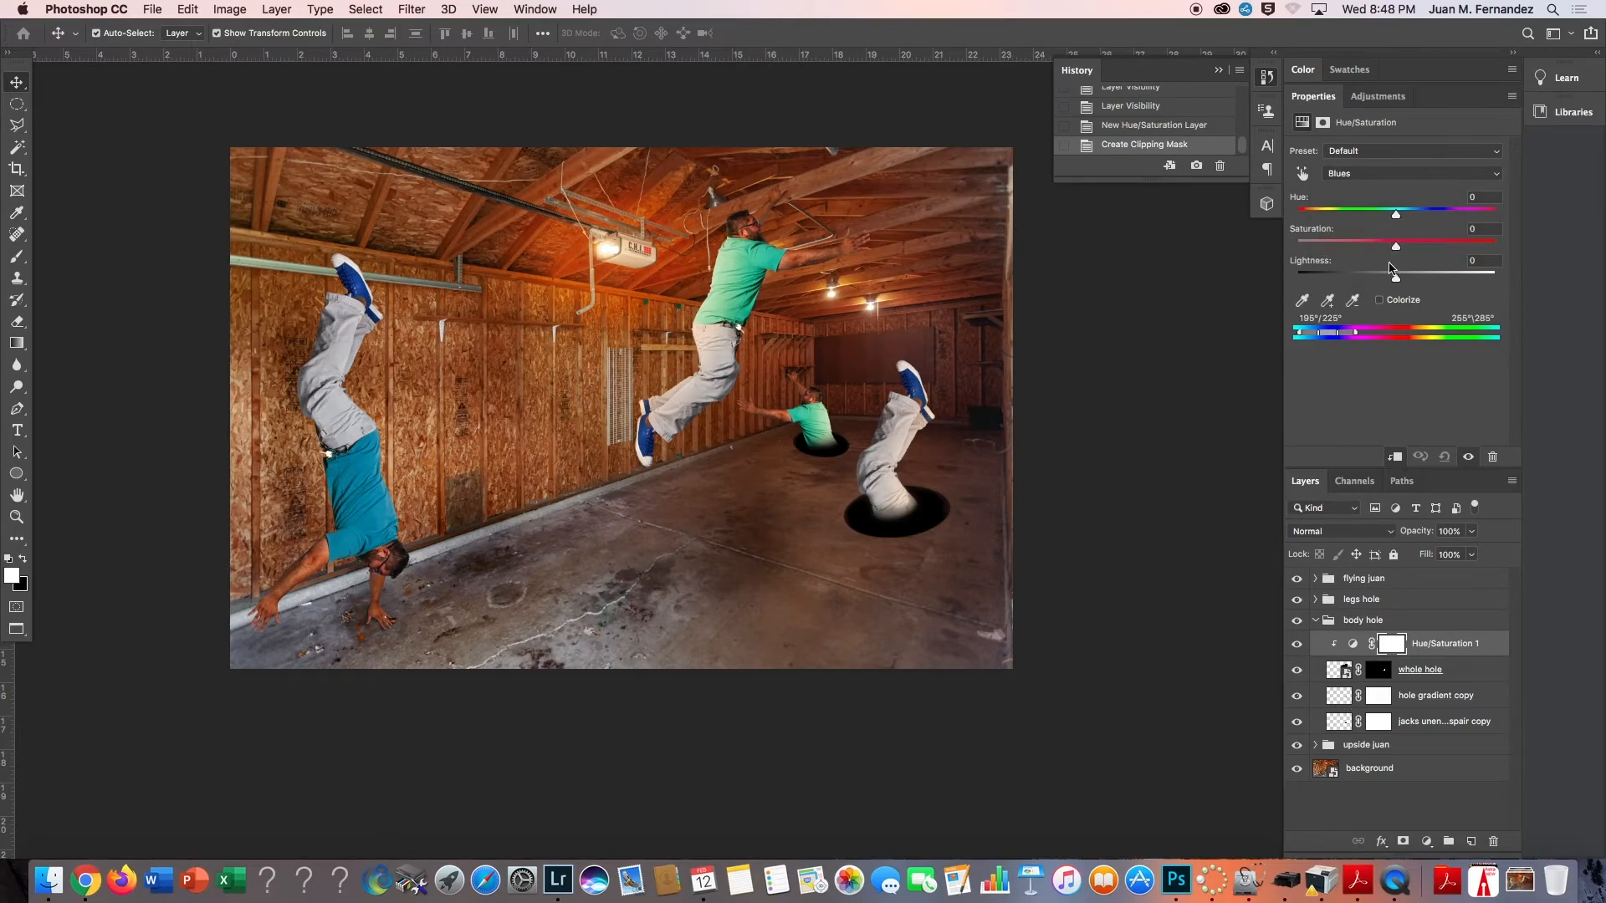
{"action": "mouse_move", "coordinate": [1396, 218]}
{"action": "left_mouse_down"}
{"action": "mouse_move", "coordinate": [1340, 218]}
{"action": "mouse_move", "coordinate": [1461, 216]}
{"action": "mouse_move", "coordinate": [1332, 216]}
{"action": "mouse_move", "coordinate": [1444, 211]}
{"action": "mouse_move", "coordinate": [1367, 211]}
{"action": "mouse_move", "coordinate": [1399, 214]}
{"action": "left_mouse_up"}
{"action": "left_click", "coordinate": [1447, 651]}
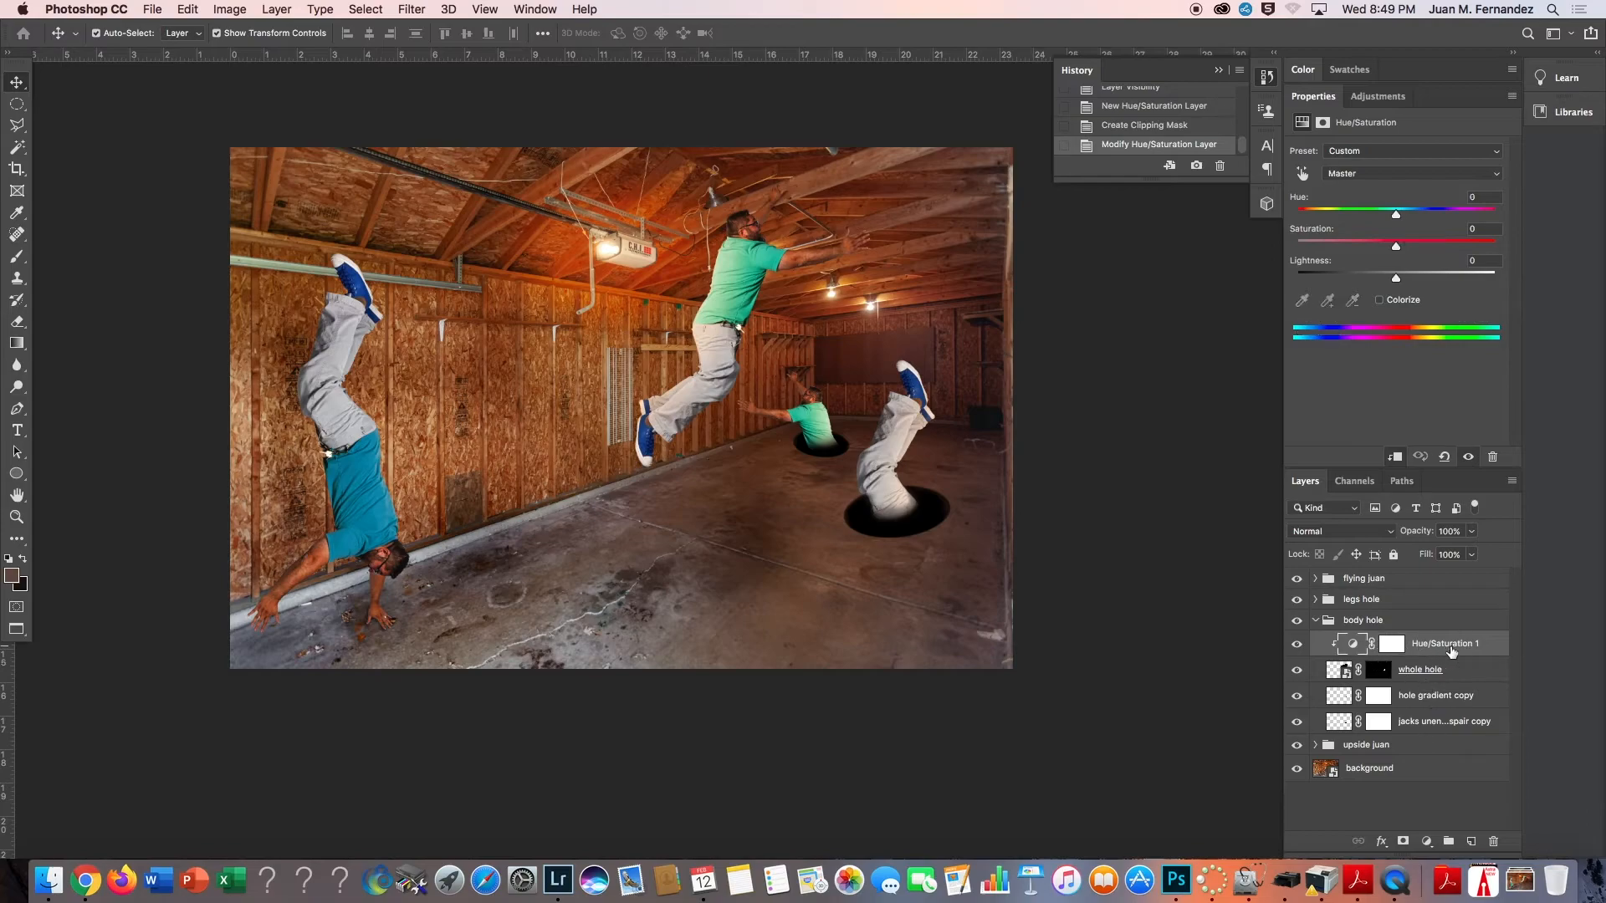
{"action": "key", "text": "BackSpace"}
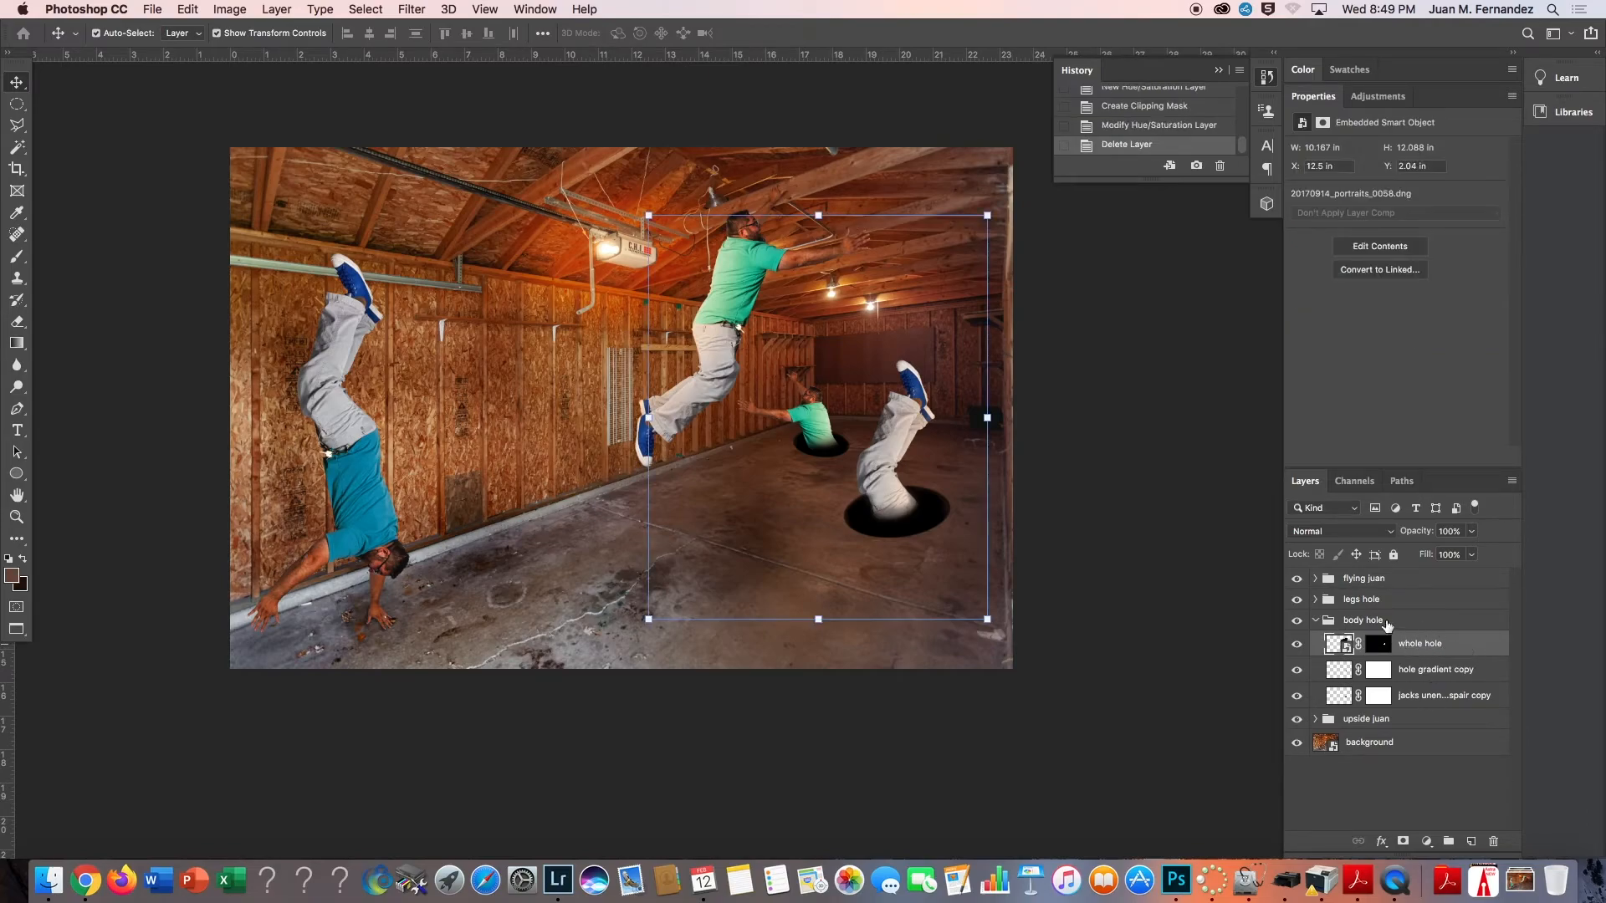
{"action": "left_click", "coordinate": [1315, 620]}
Add a clipped Hue/Saturation adjustment above "hole gradient" in the "legs hole" group and set its Blues hue to -20.
{"action": "left_click", "coordinate": [1329, 600]}
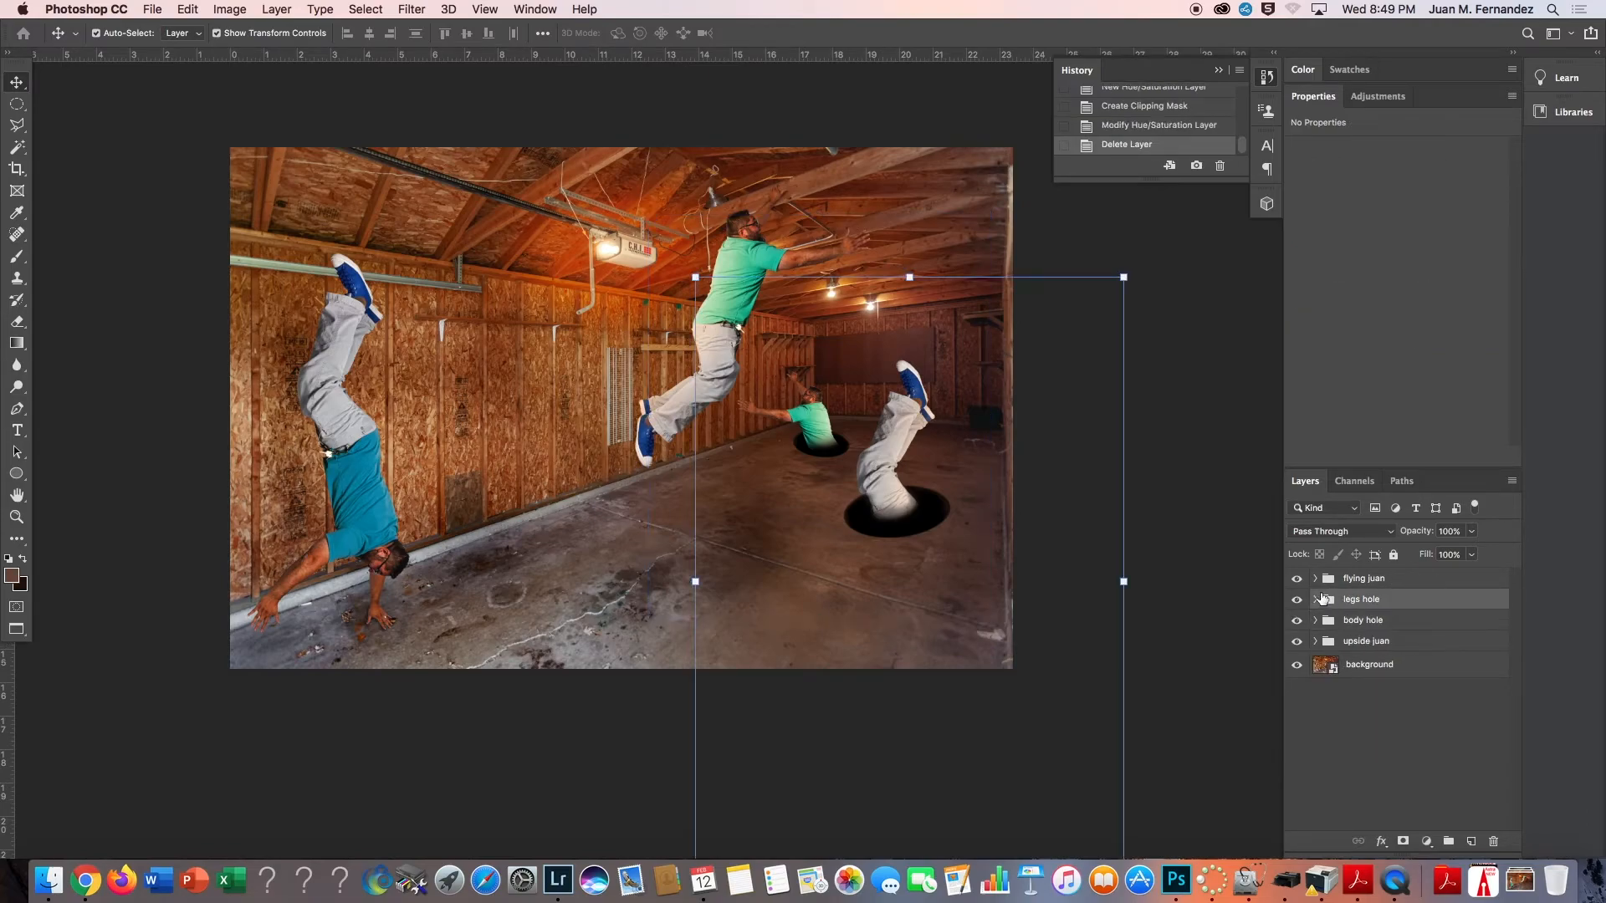
{"action": "left_click", "coordinate": [1315, 599]}
{"action": "left_click", "coordinate": [1415, 623]}
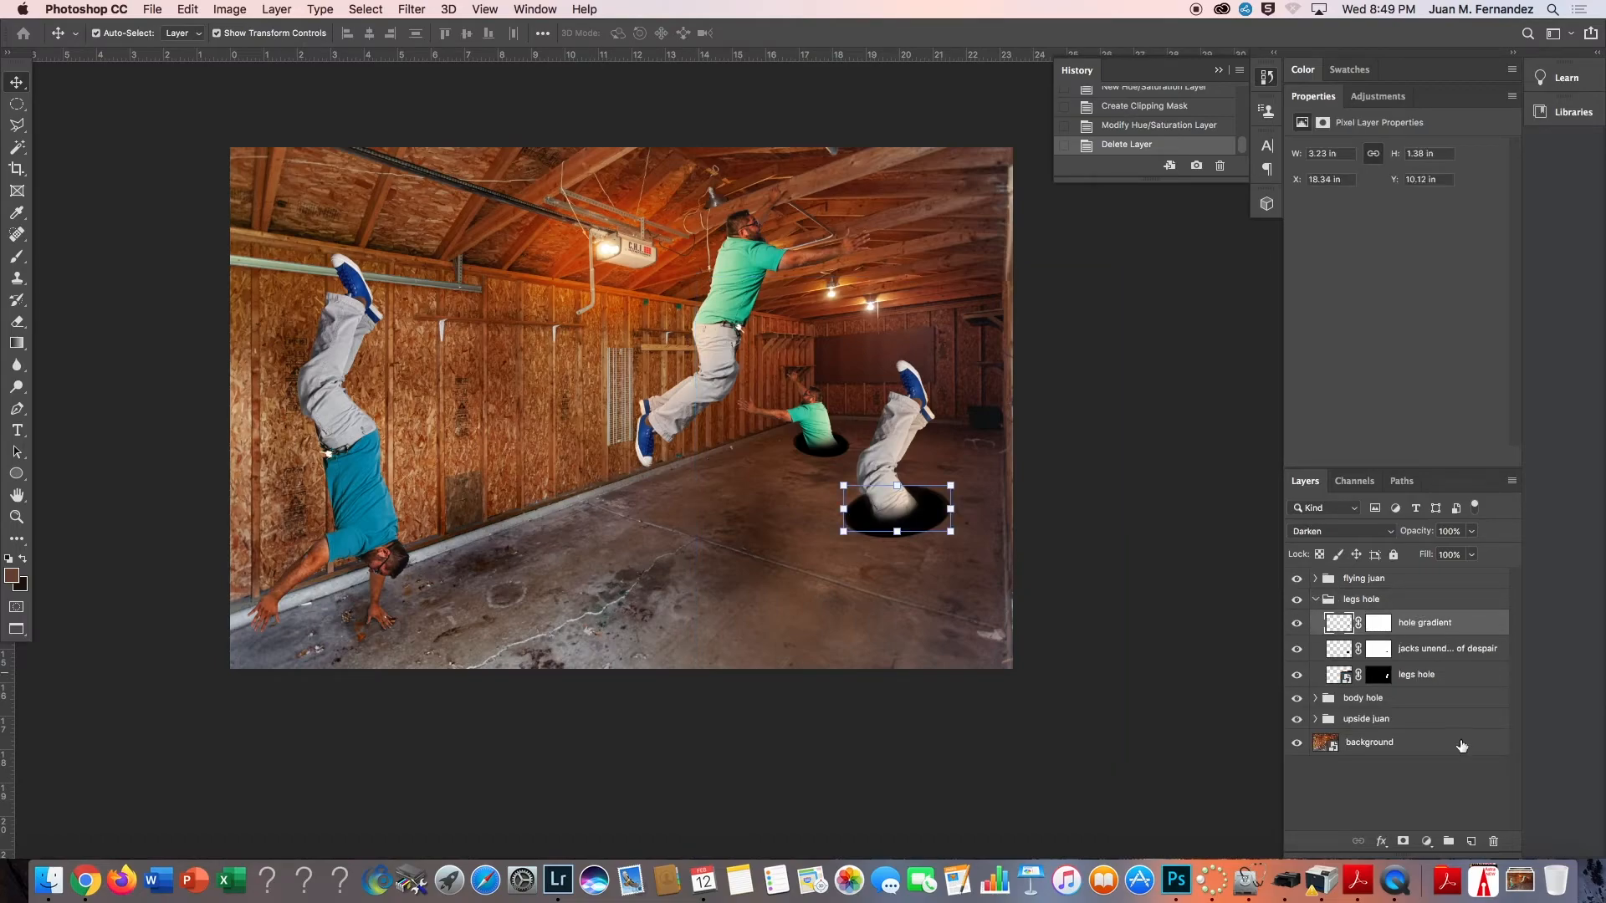
{"action": "left_click", "coordinate": [1427, 841]}
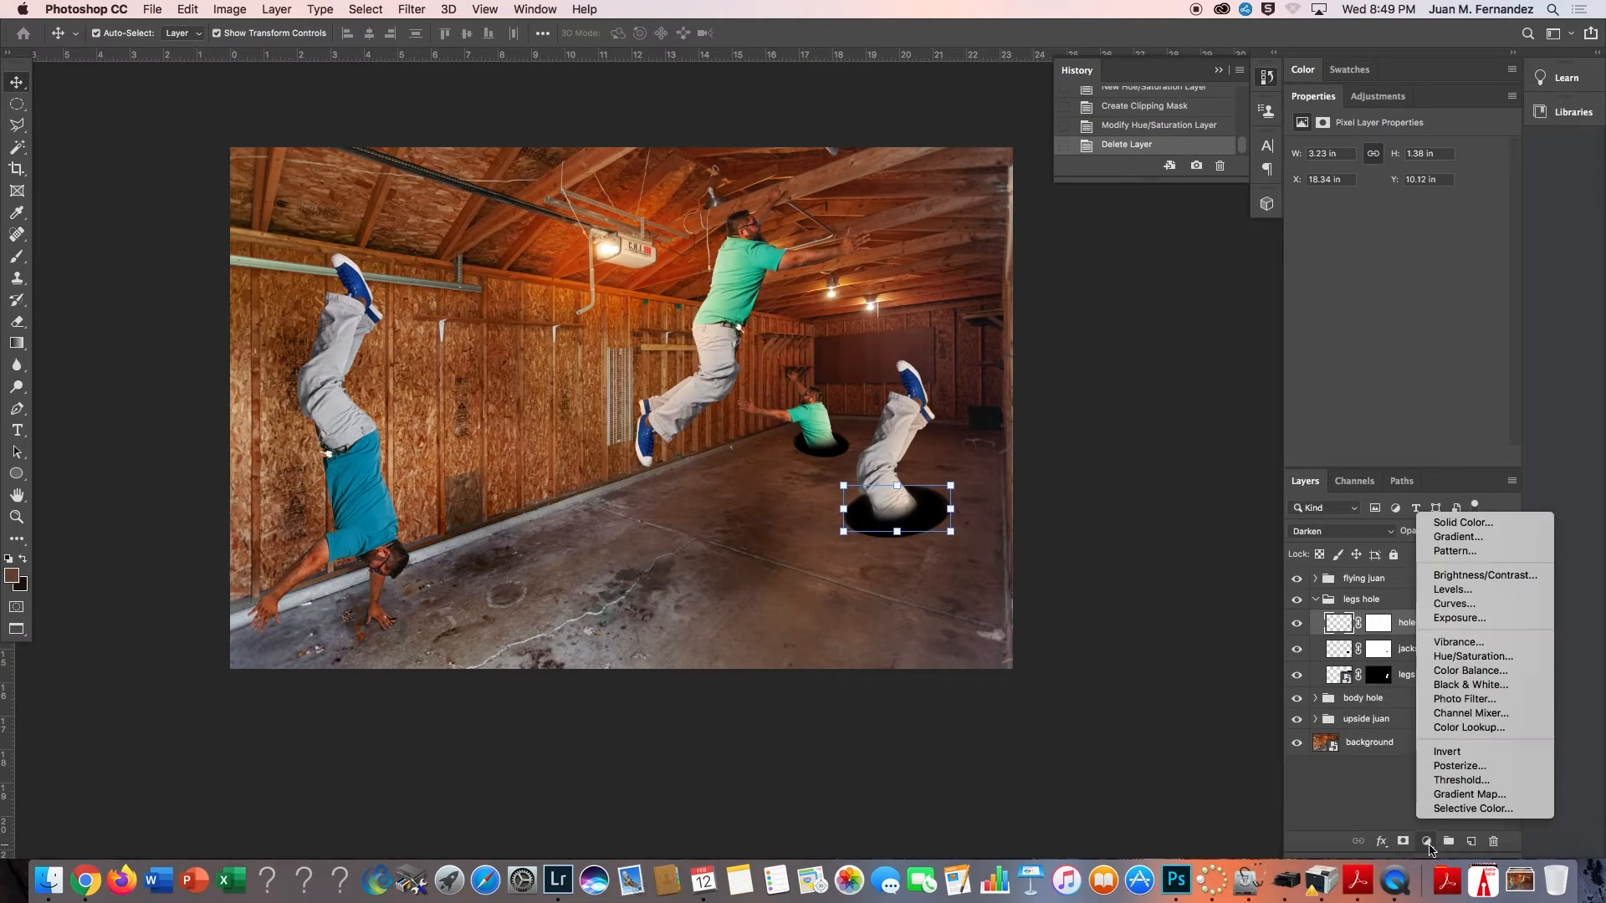
{"action": "left_click", "coordinate": [1465, 658]}
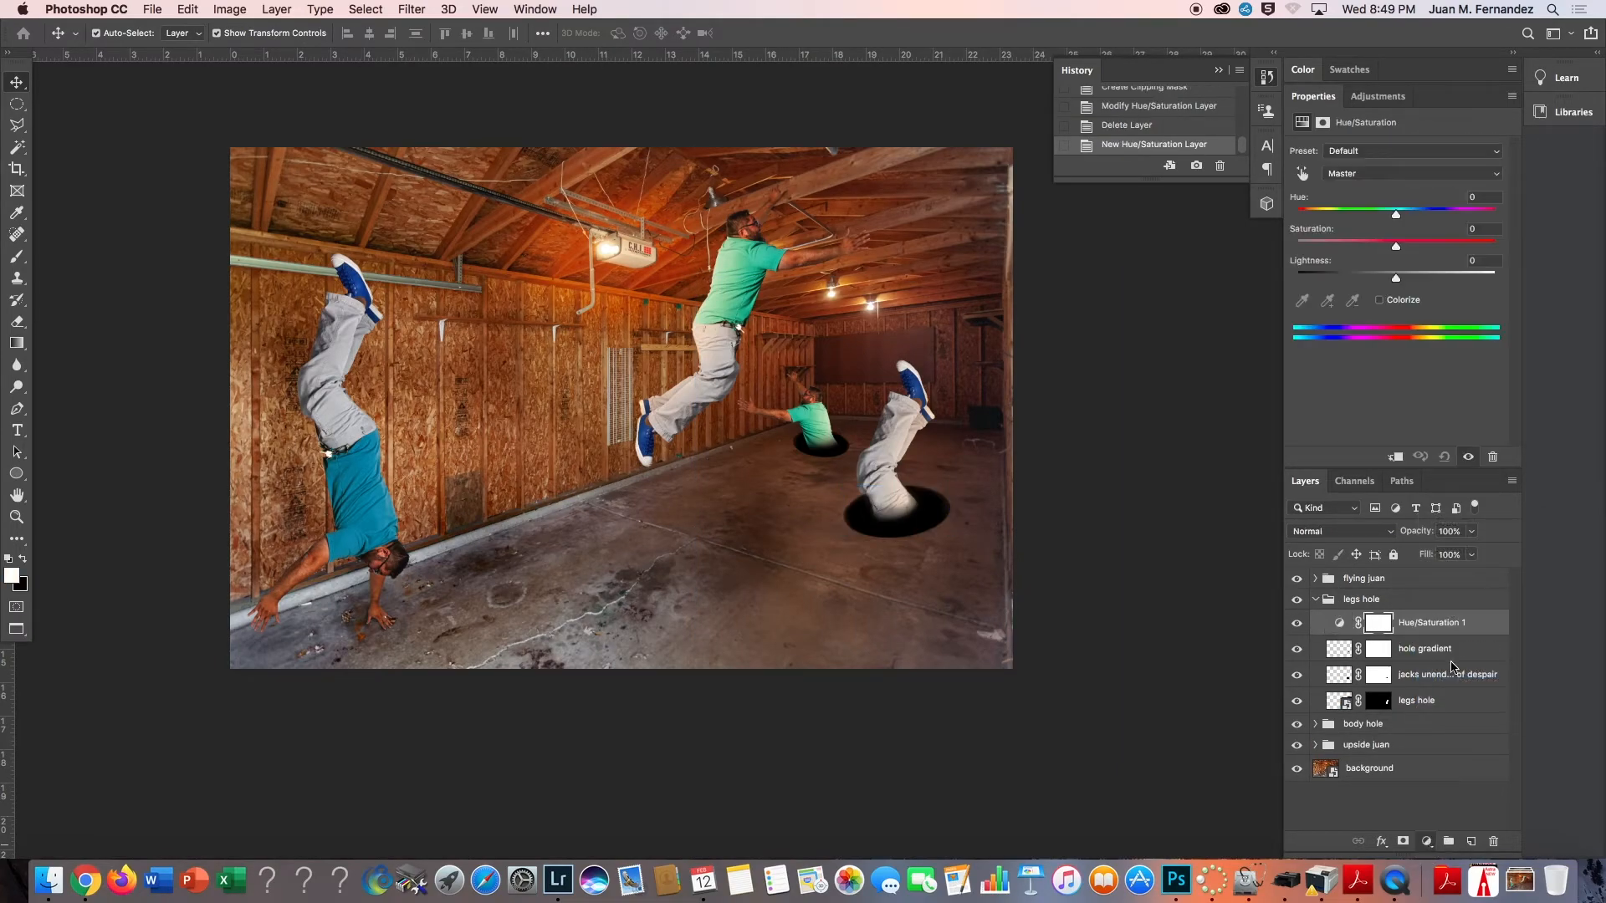
{"action": "left_click", "coordinate": [1393, 459]}
{"action": "left_click", "coordinate": [1378, 173]}
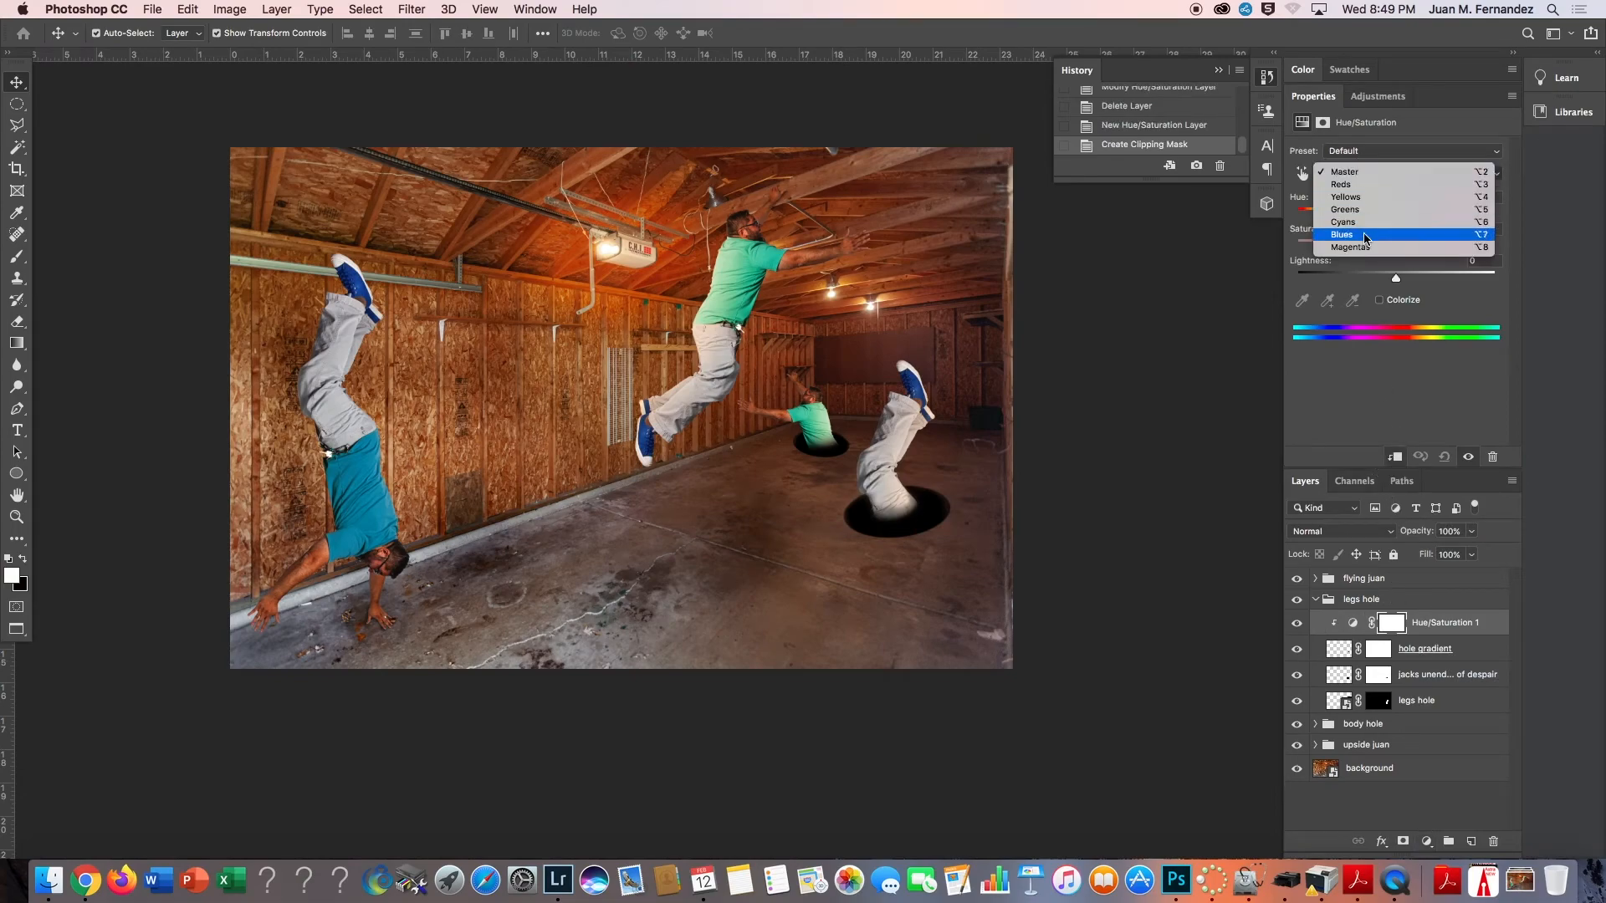
{"action": "left_click", "coordinate": [1363, 234]}
{"action": "left_click", "coordinate": [1395, 215]}
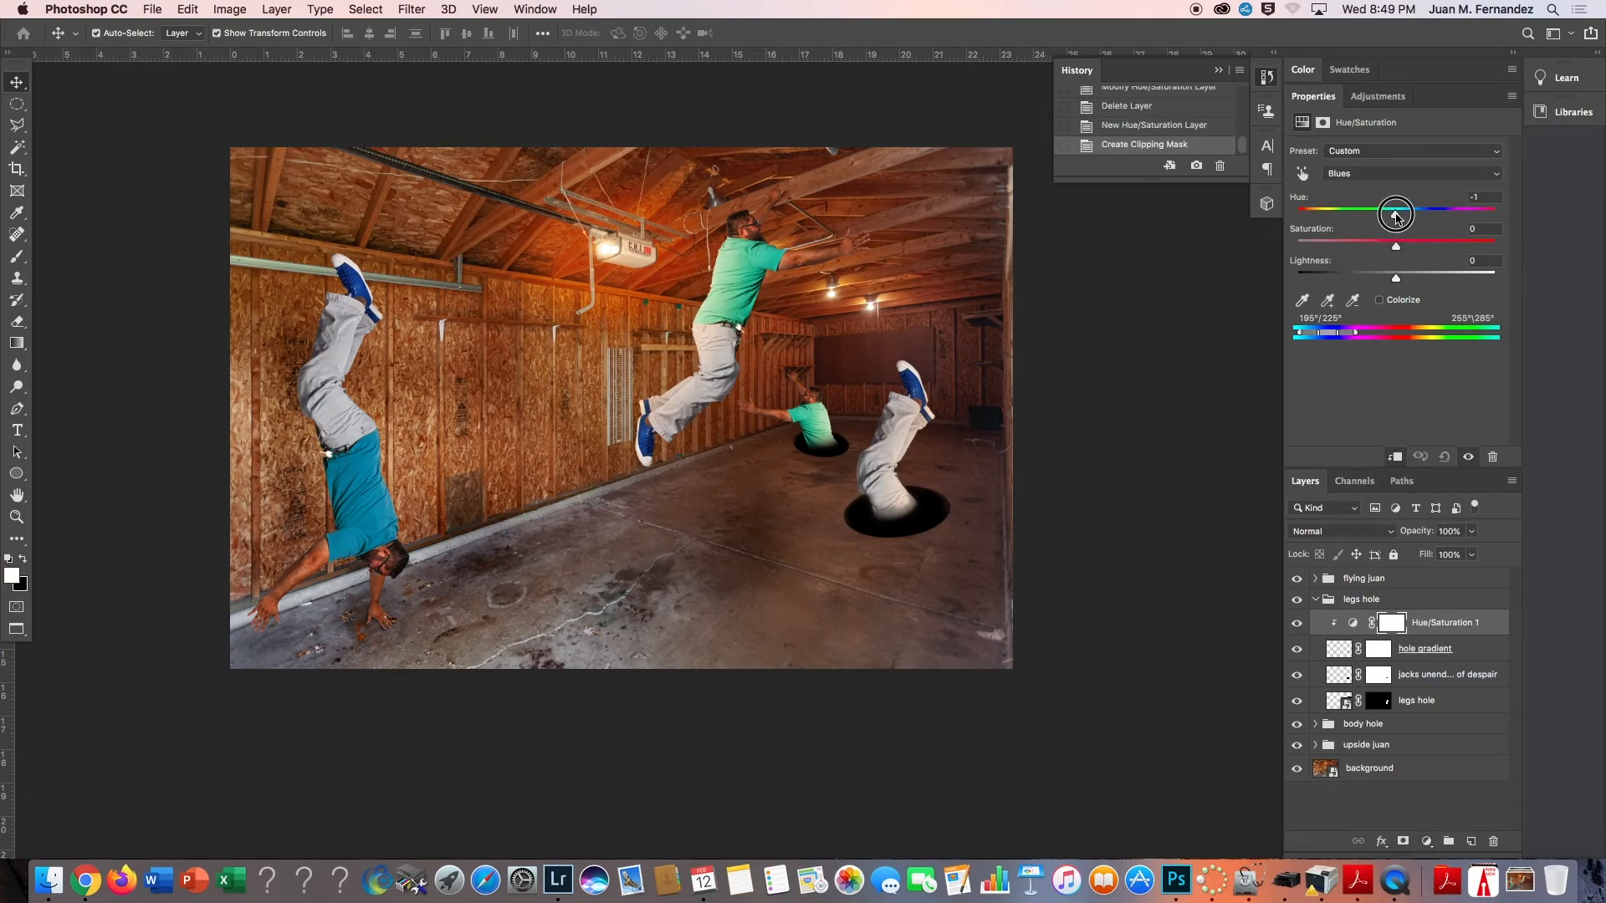
{"action": "mouse_move", "coordinate": [1395, 215]}
{"action": "left_mouse_down"}
{"action": "mouse_move", "coordinate": [1325, 214]}
{"action": "mouse_move", "coordinate": [1478, 214]}
{"action": "mouse_move", "coordinate": [1375, 215]}
{"action": "left_mouse_up"}
Move the Hue/Saturation adjustment down and clip it to the "legs hole" layer, with Master hue +81 and saturation -14.
{"action": "left_click_drag", "start_coordinate": [1435, 623], "coordinate": [1430, 685]}
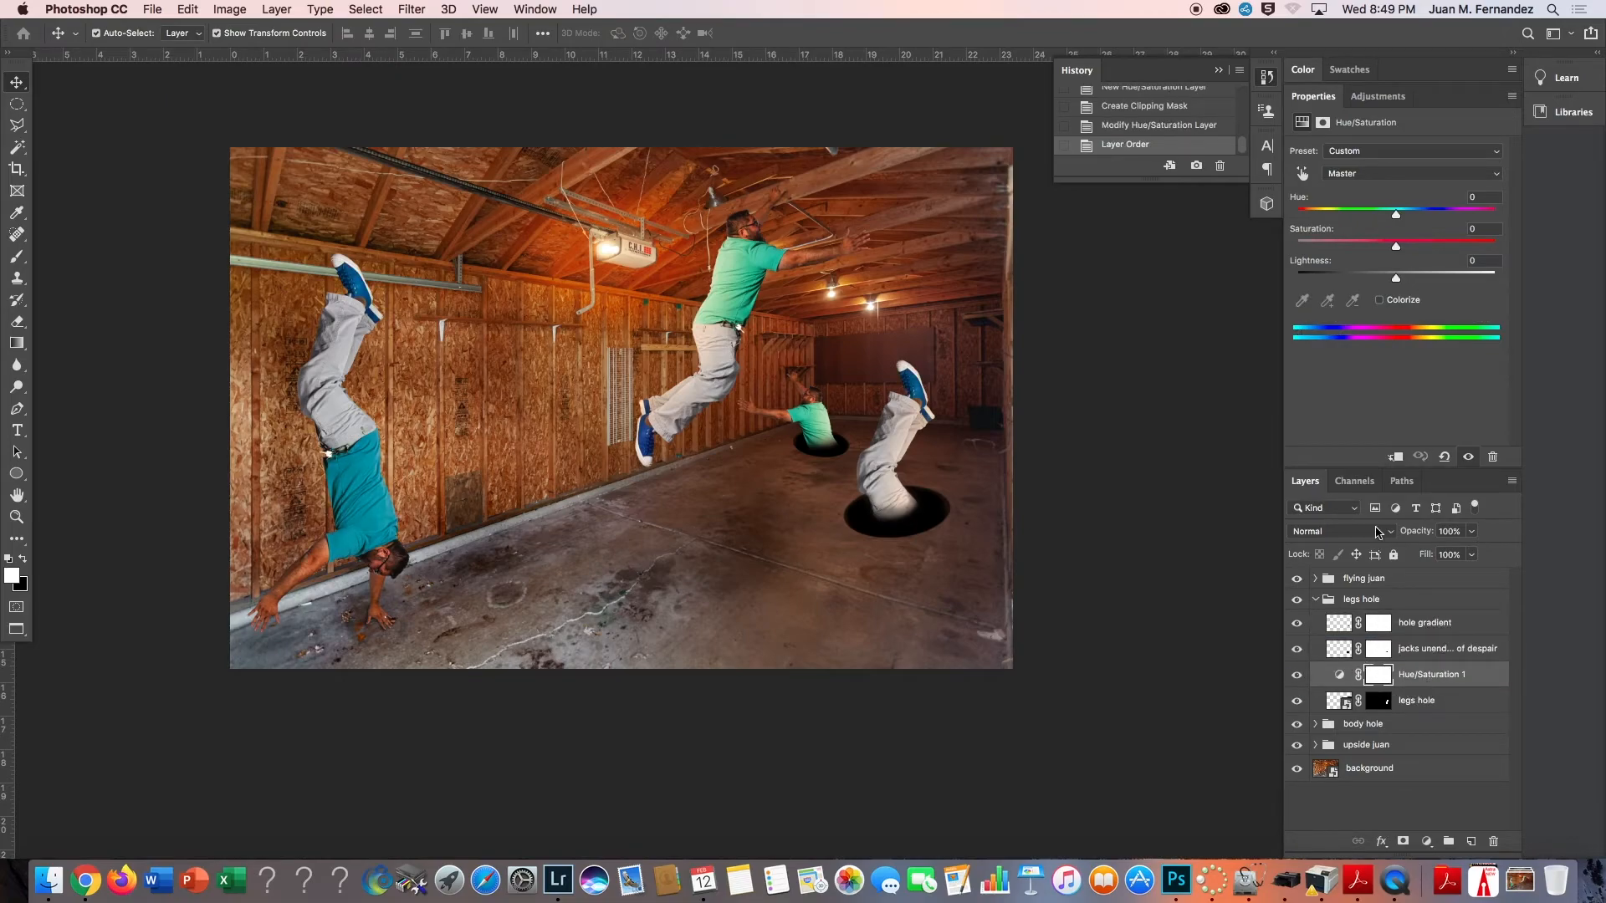
{"action": "left_click", "coordinate": [1397, 458]}
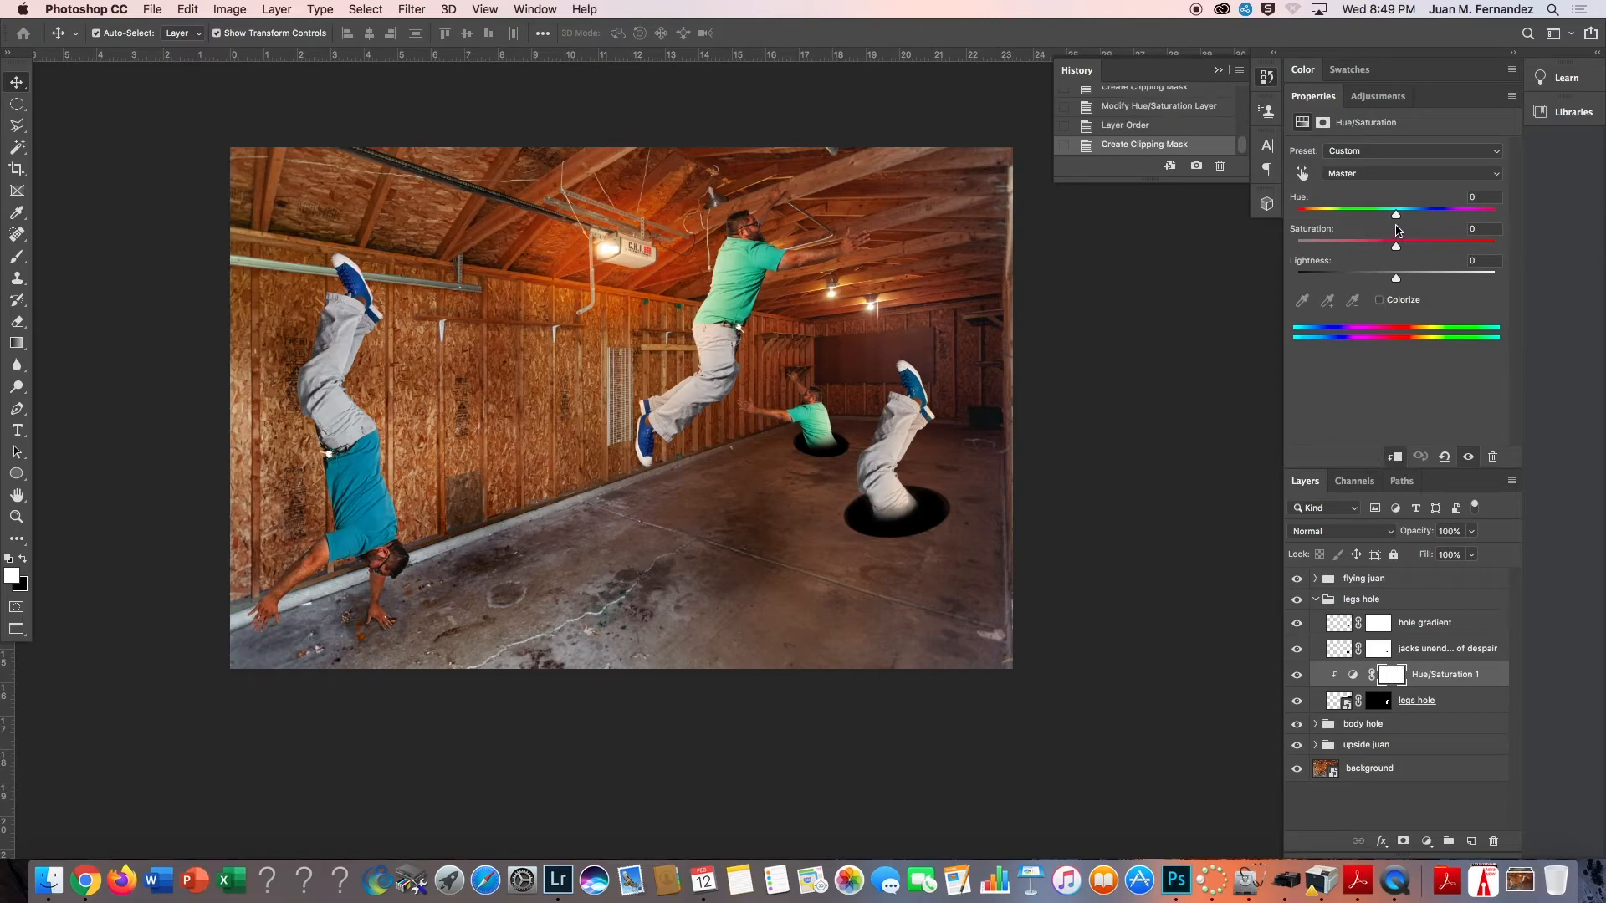
{"action": "left_click_drag", "start_coordinate": [1396, 216], "coordinate": [1384, 246]}
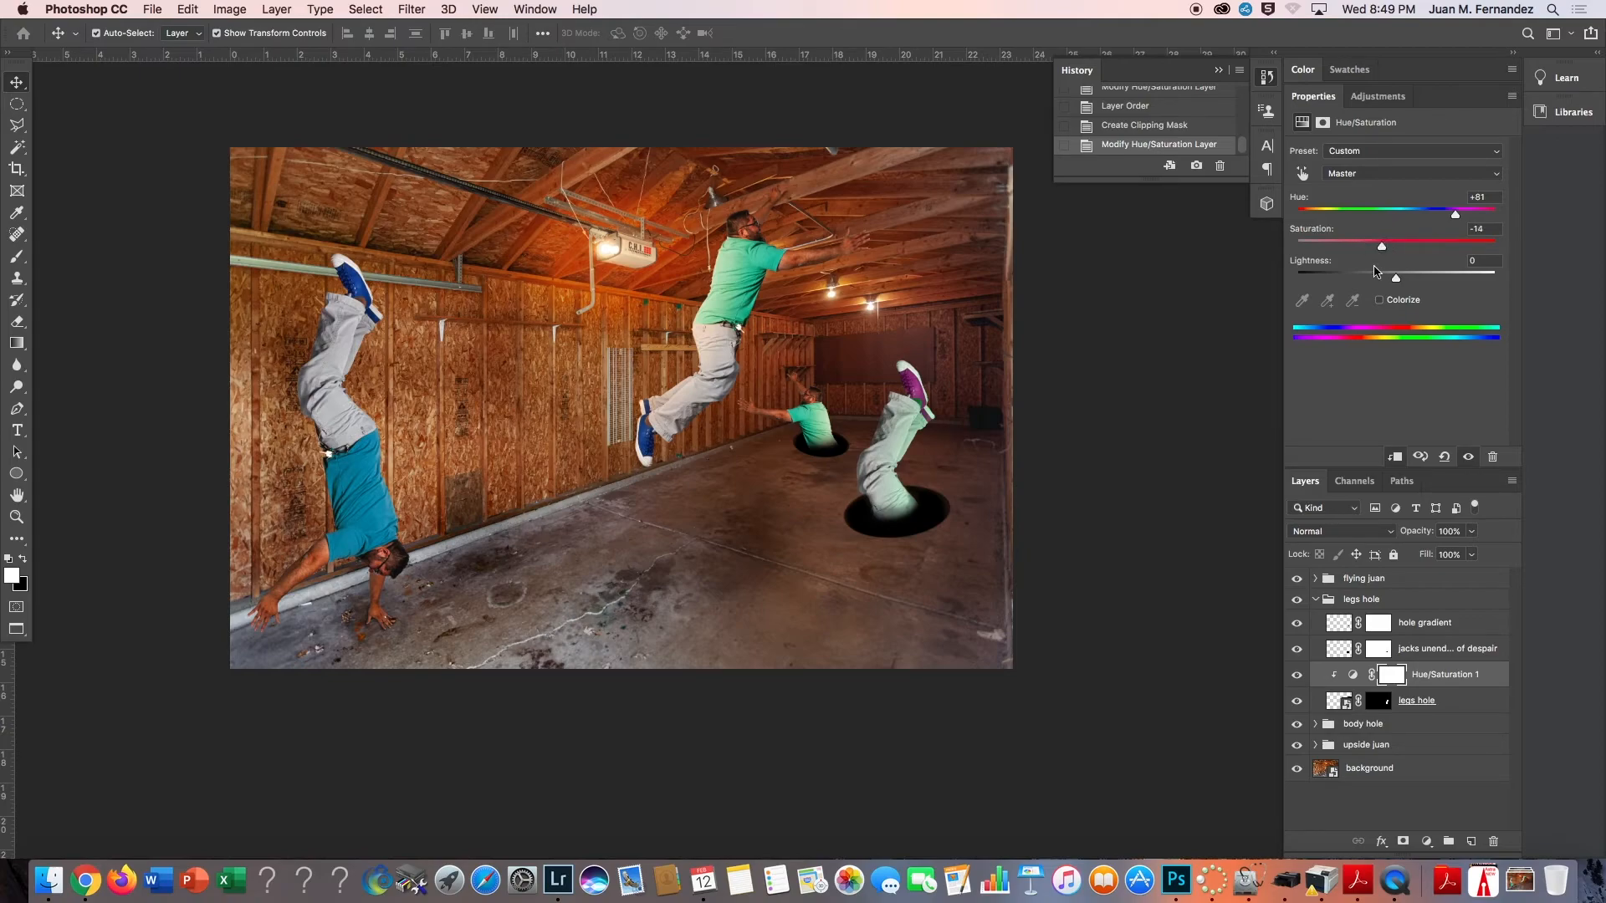
Lower the adjustment's Greens saturation to -27 and Cyans saturation to -30, shift the Cyans hue negative, and fine-tune the Blues saturation.
{"action": "left_click", "coordinate": [1379, 176]}
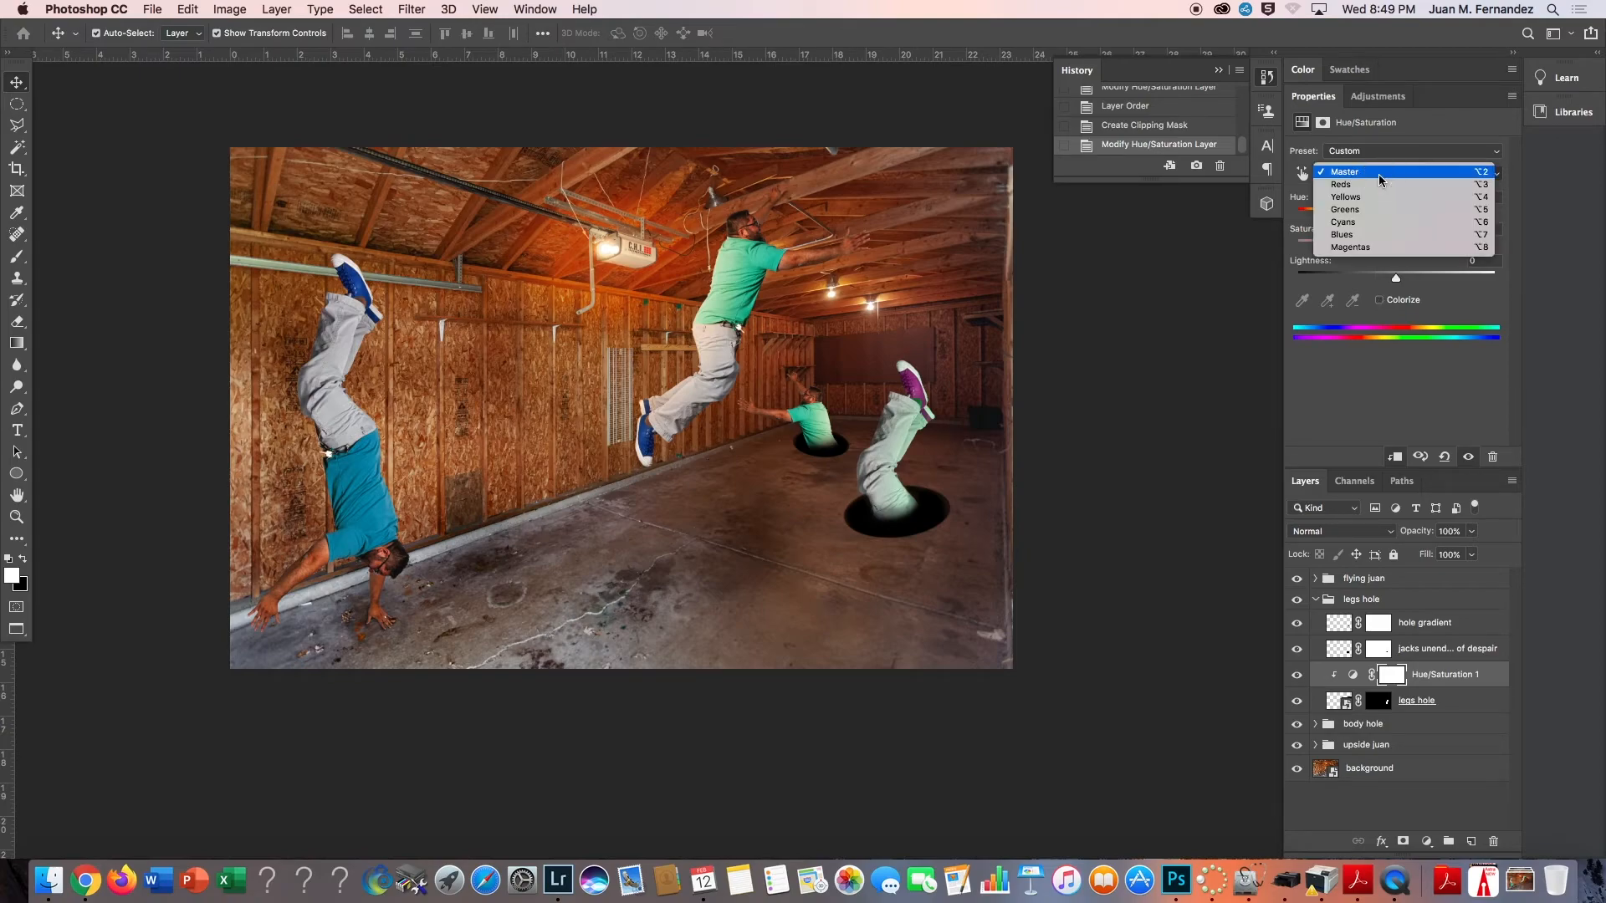
{"action": "left_click", "coordinate": [1369, 217]}
{"action": "mouse_move", "coordinate": [1395, 250]}
{"action": "left_mouse_down"}
{"action": "mouse_move", "coordinate": [1477, 240]}
{"action": "mouse_move", "coordinate": [1330, 240]}
{"action": "mouse_move", "coordinate": [1391, 243]}
{"action": "mouse_move", "coordinate": [1369, 243]}
{"action": "left_mouse_up"}
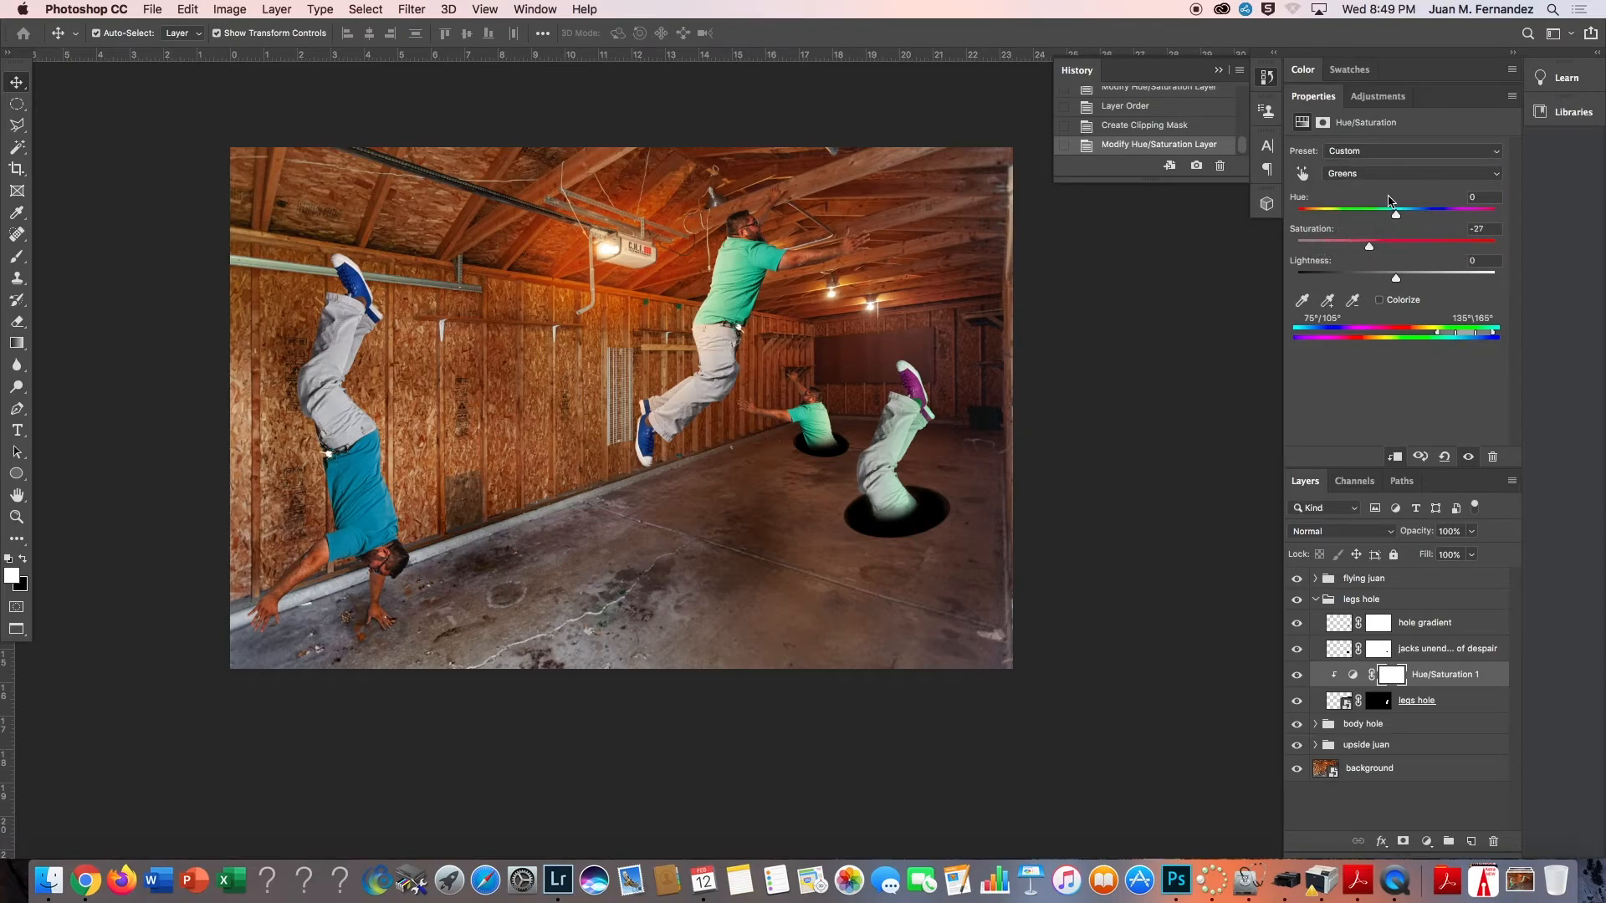
{"action": "left_click", "coordinate": [1384, 174]}
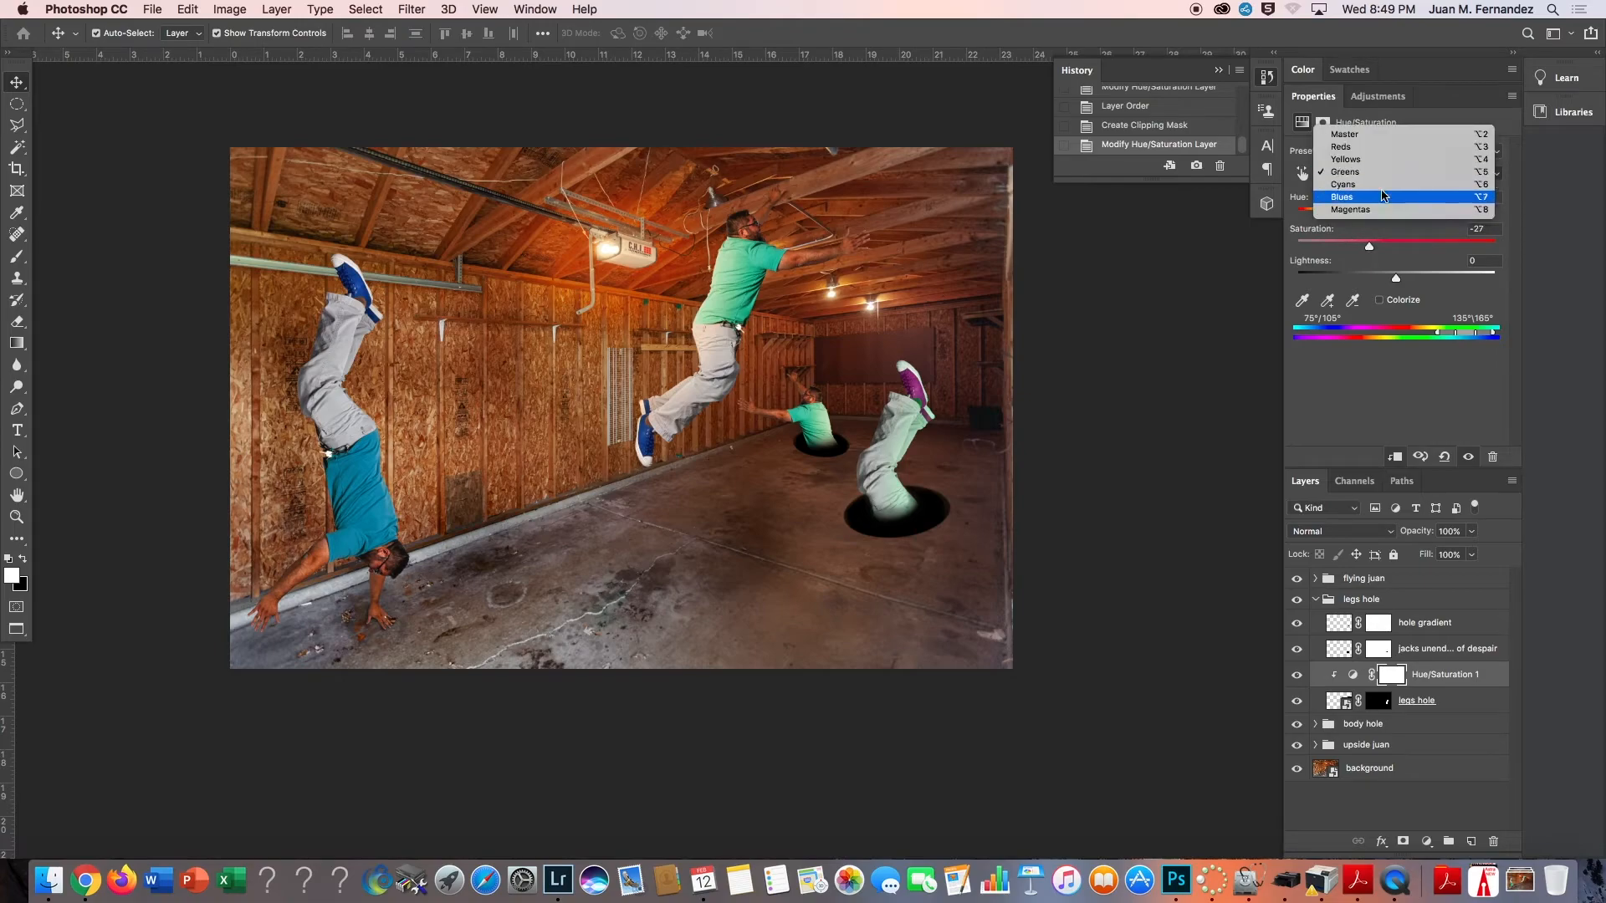
{"action": "left_click", "coordinate": [1382, 186]}
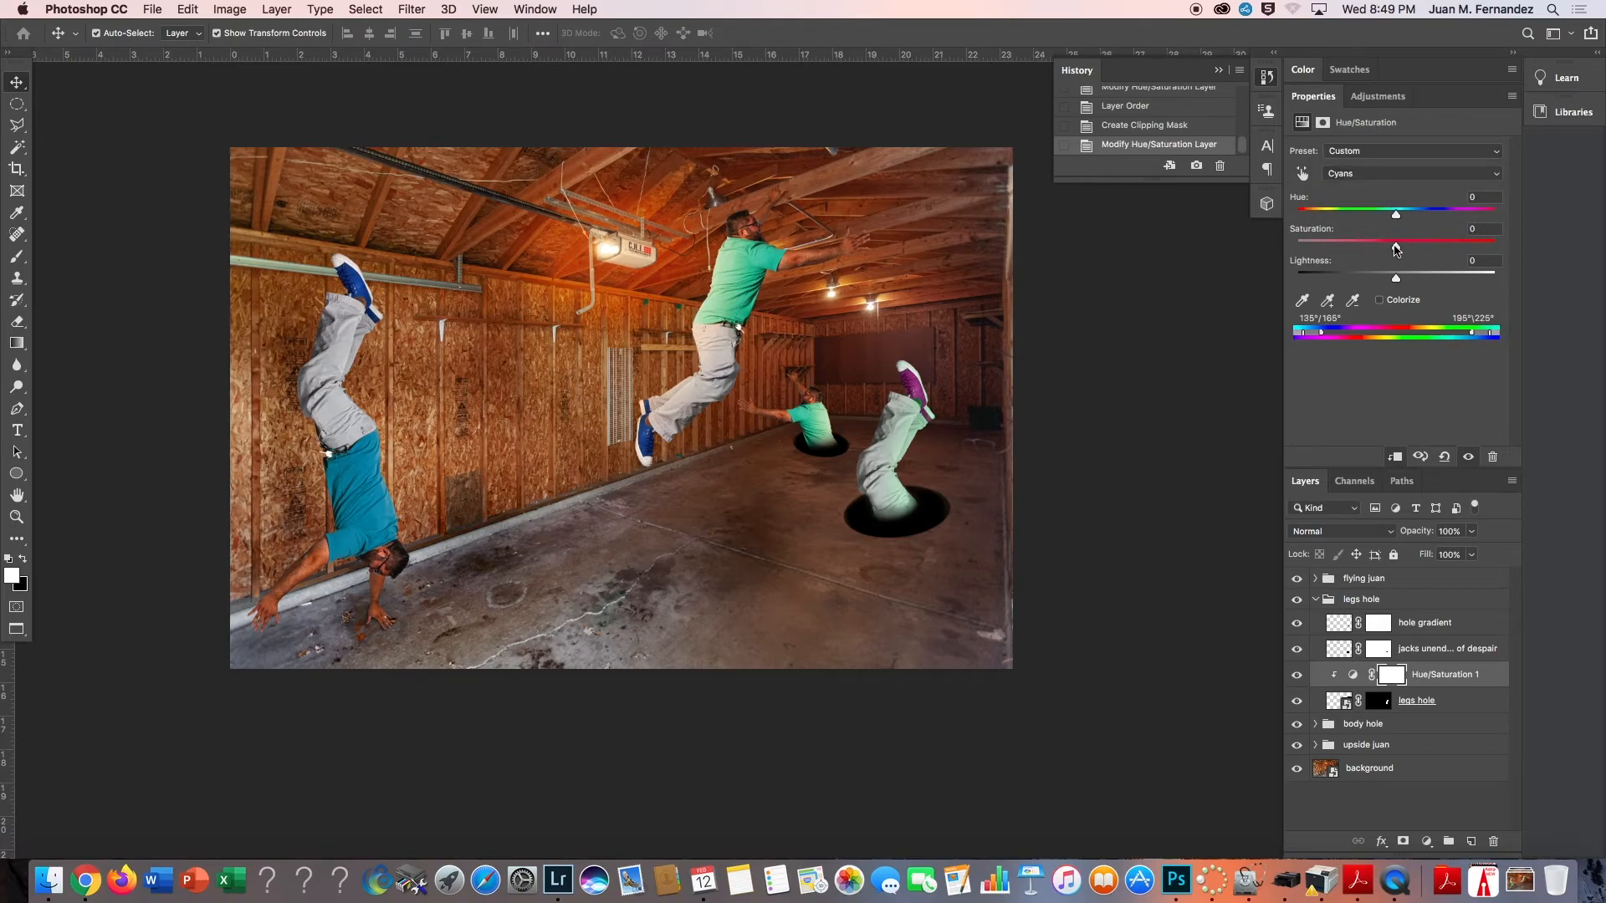
{"action": "left_click_drag", "start_coordinate": [1395, 248], "coordinate": [1373, 213]}
{"action": "left_click", "coordinate": [1383, 173]}
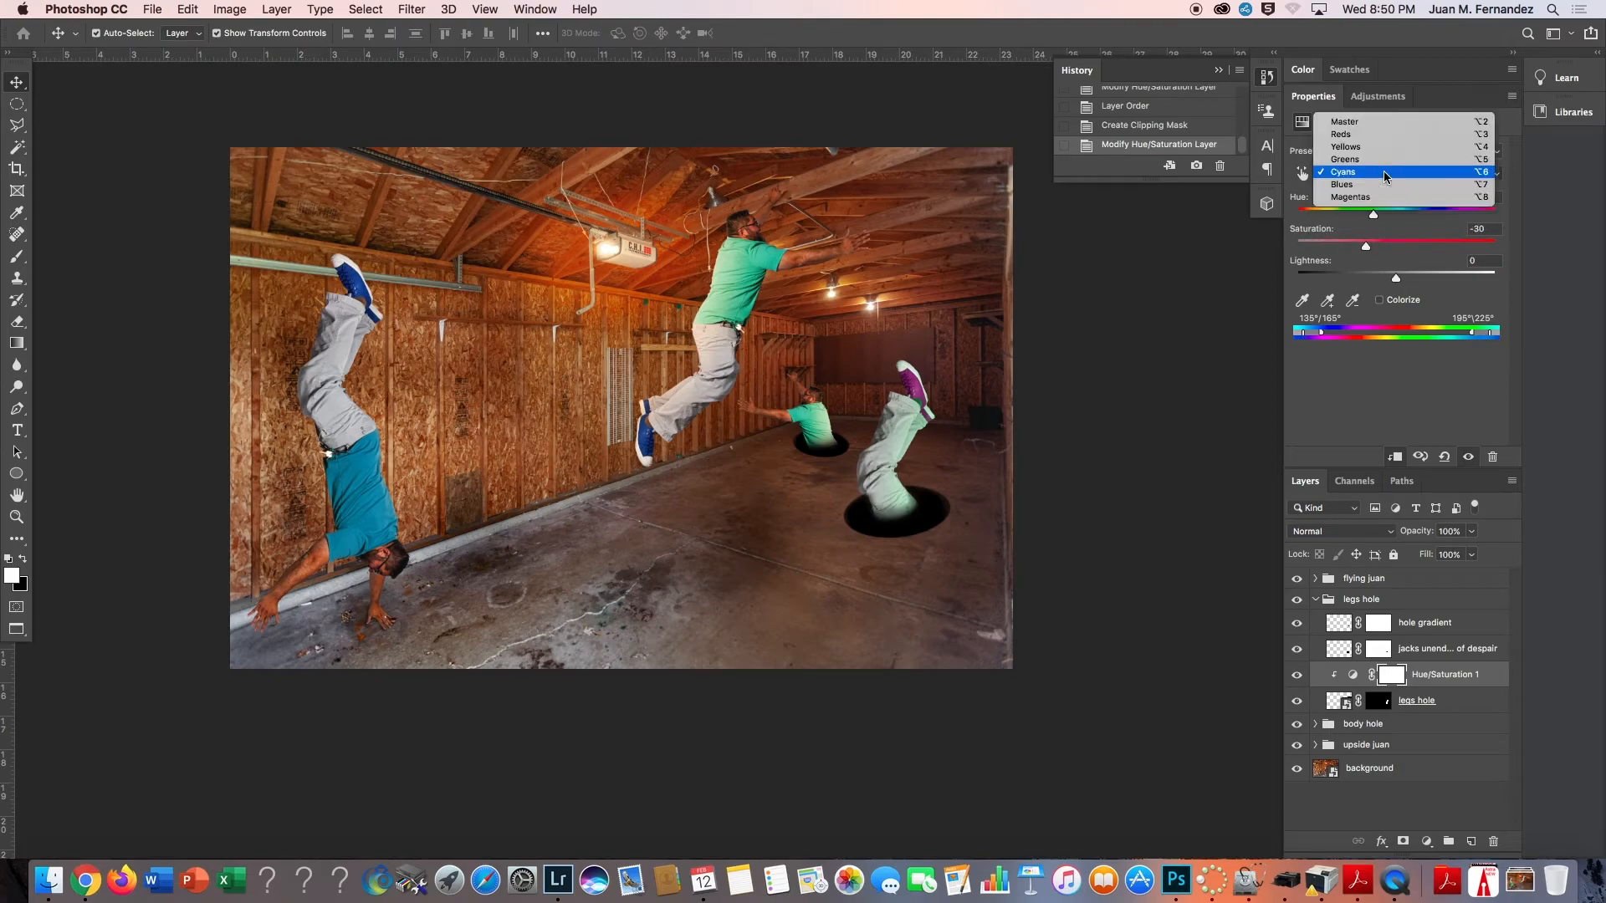
{"action": "left_click", "coordinate": [1376, 186]}
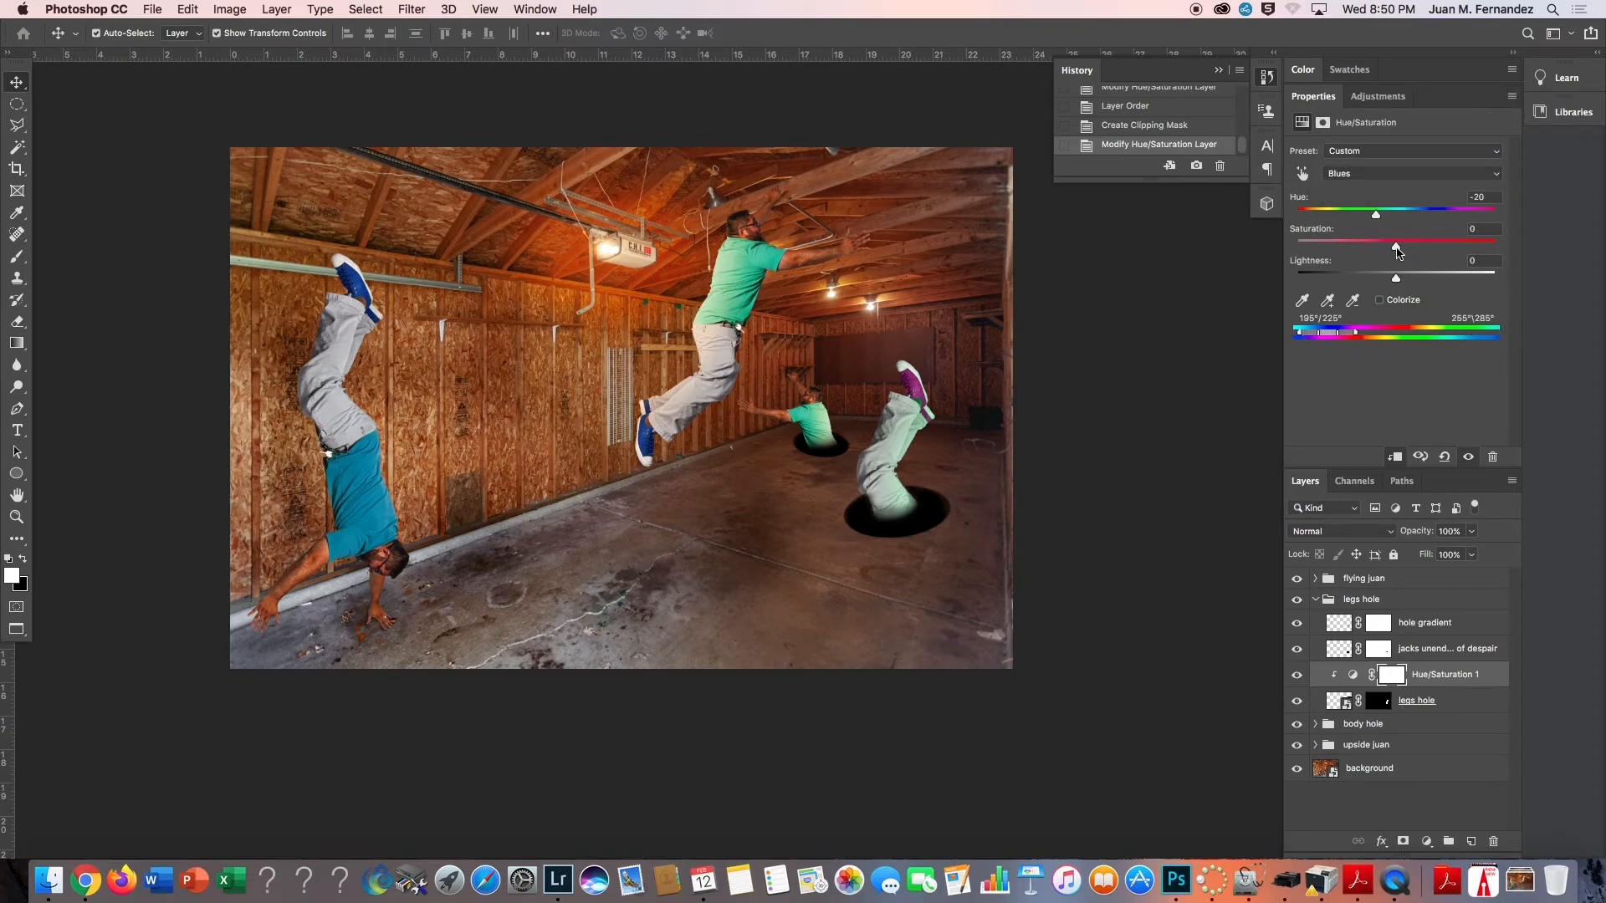
{"action": "mouse_move", "coordinate": [1396, 247]}
{"action": "left_mouse_down"}
{"action": "mouse_move", "coordinate": [1301, 242]}
{"action": "mouse_move", "coordinate": [1491, 251]}
{"action": "mouse_move", "coordinate": [1403, 259]}
{"action": "mouse_move", "coordinate": [1402, 243]}
{"action": "left_mouse_up"}
Edit the "legs hole" smart object's raw source, setting HSL saturation to Yellows -81, Greens -78, Aquas -63 and Blues -3.
{"action": "left_click", "coordinate": [1341, 702]}
{"action": "double_click", "coordinate": [1340, 703]}
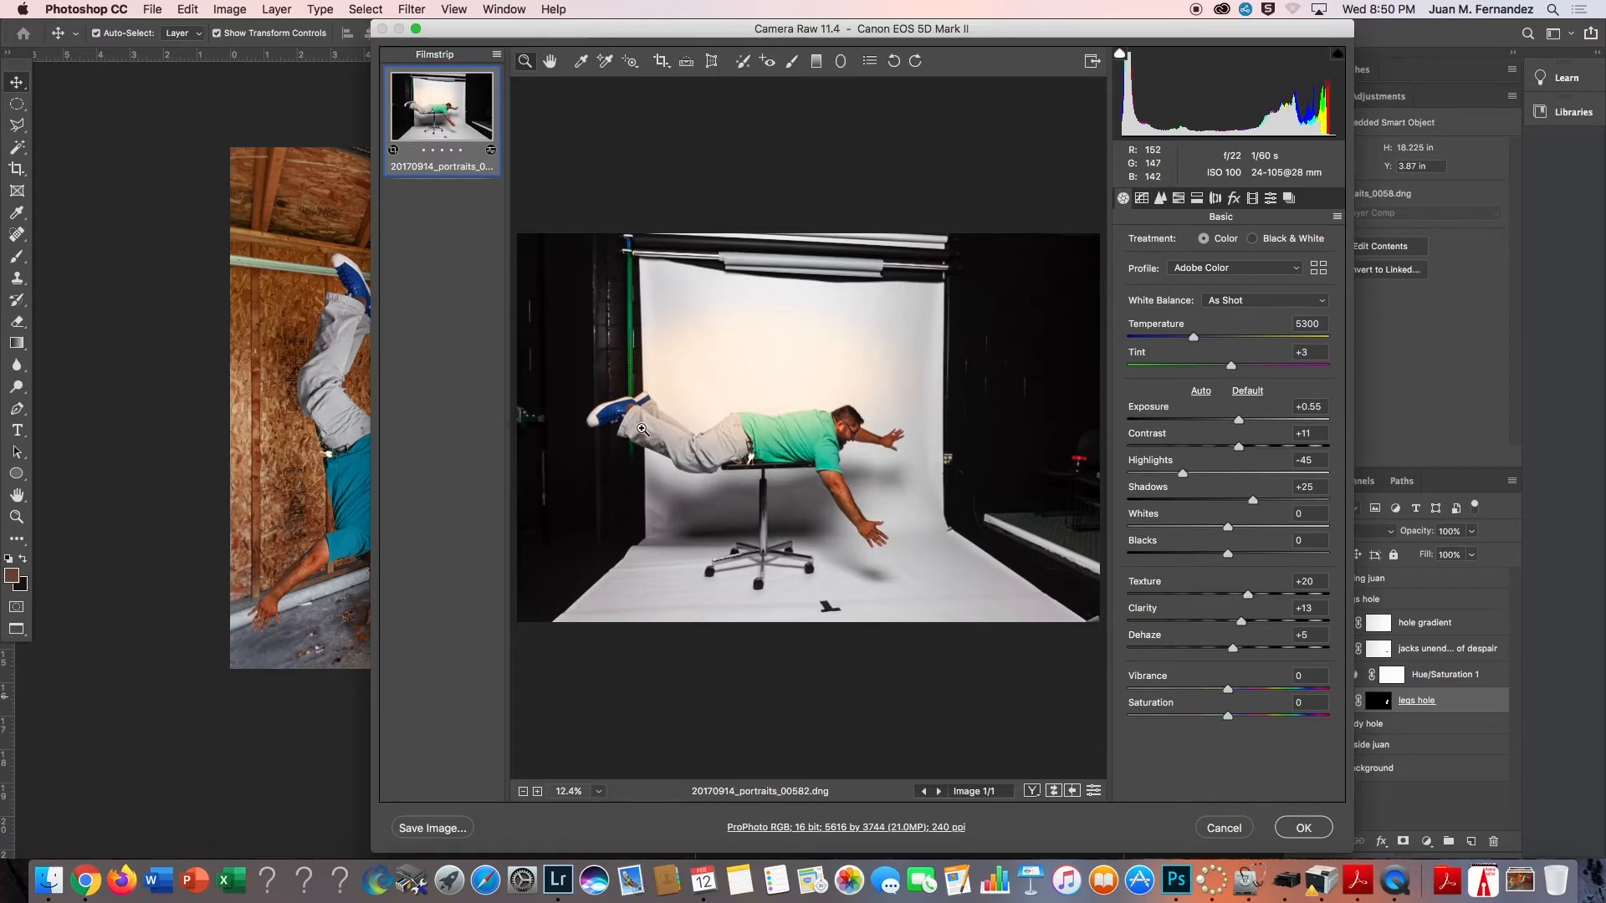
{"action": "left_click", "coordinate": [1178, 197]}
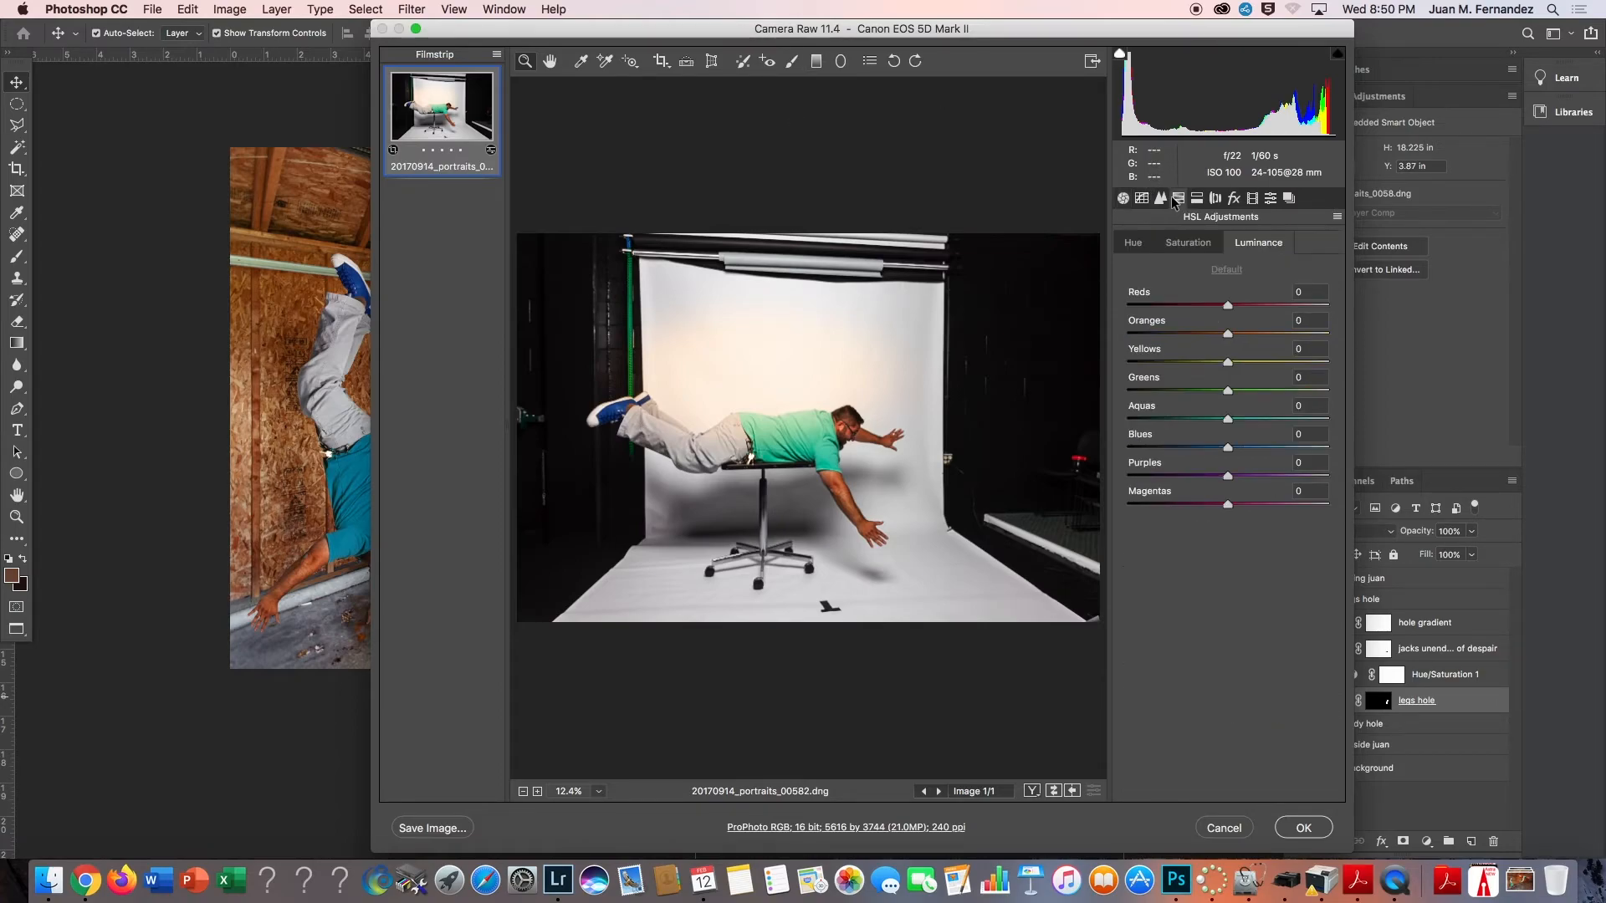
{"action": "left_click", "coordinate": [1186, 243]}
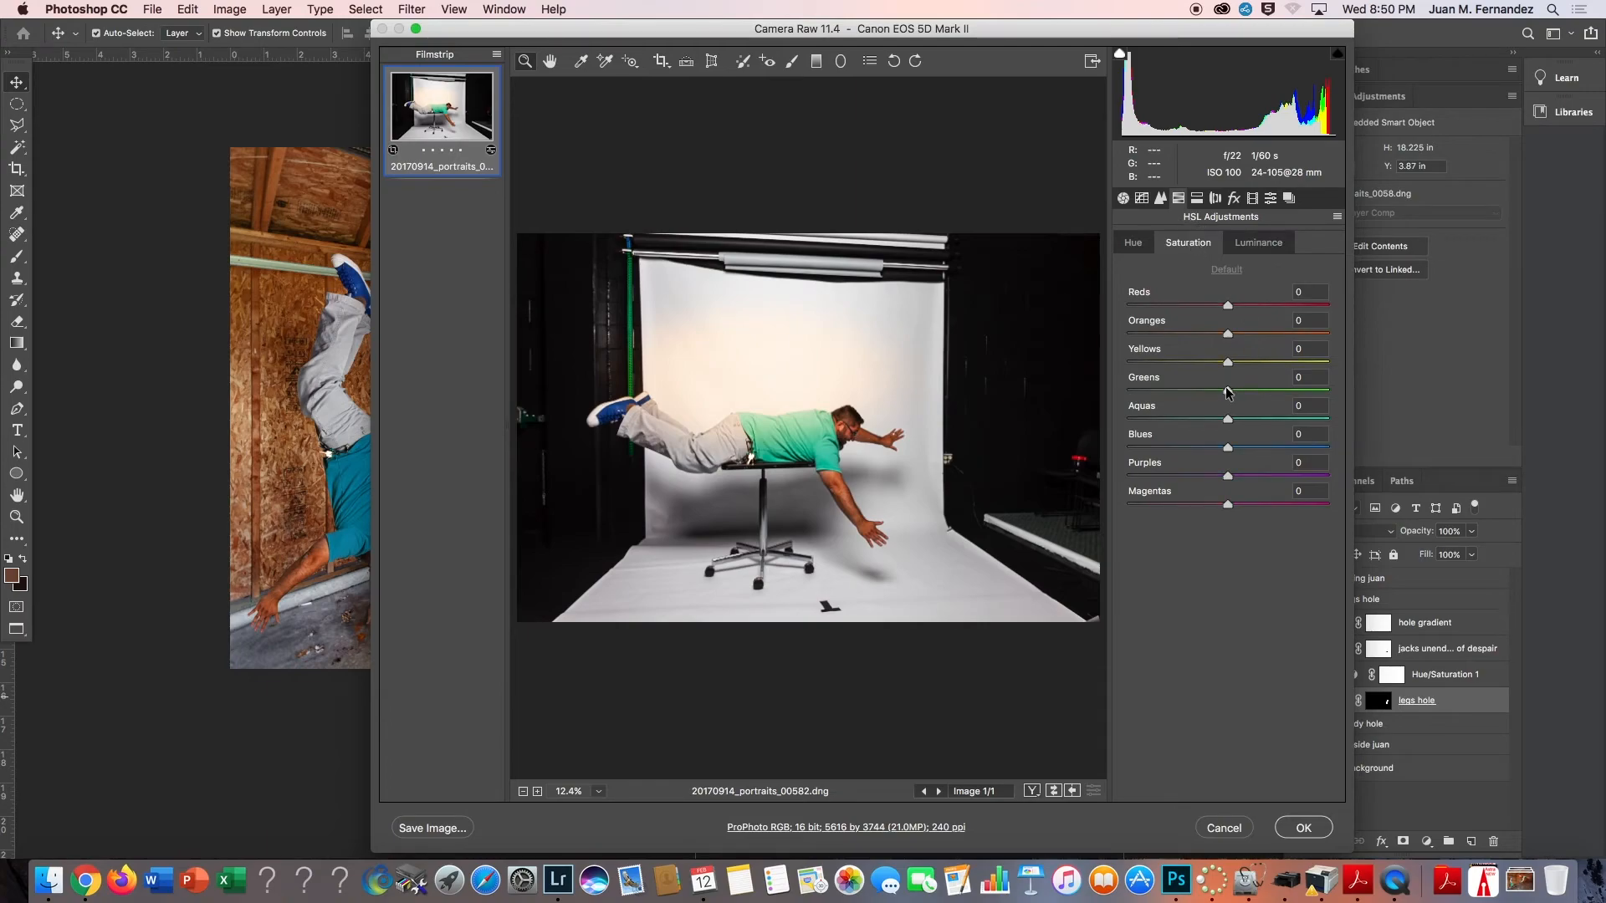
{"action": "left_click_drag", "start_coordinate": [1228, 391], "coordinate": [1147, 368]}
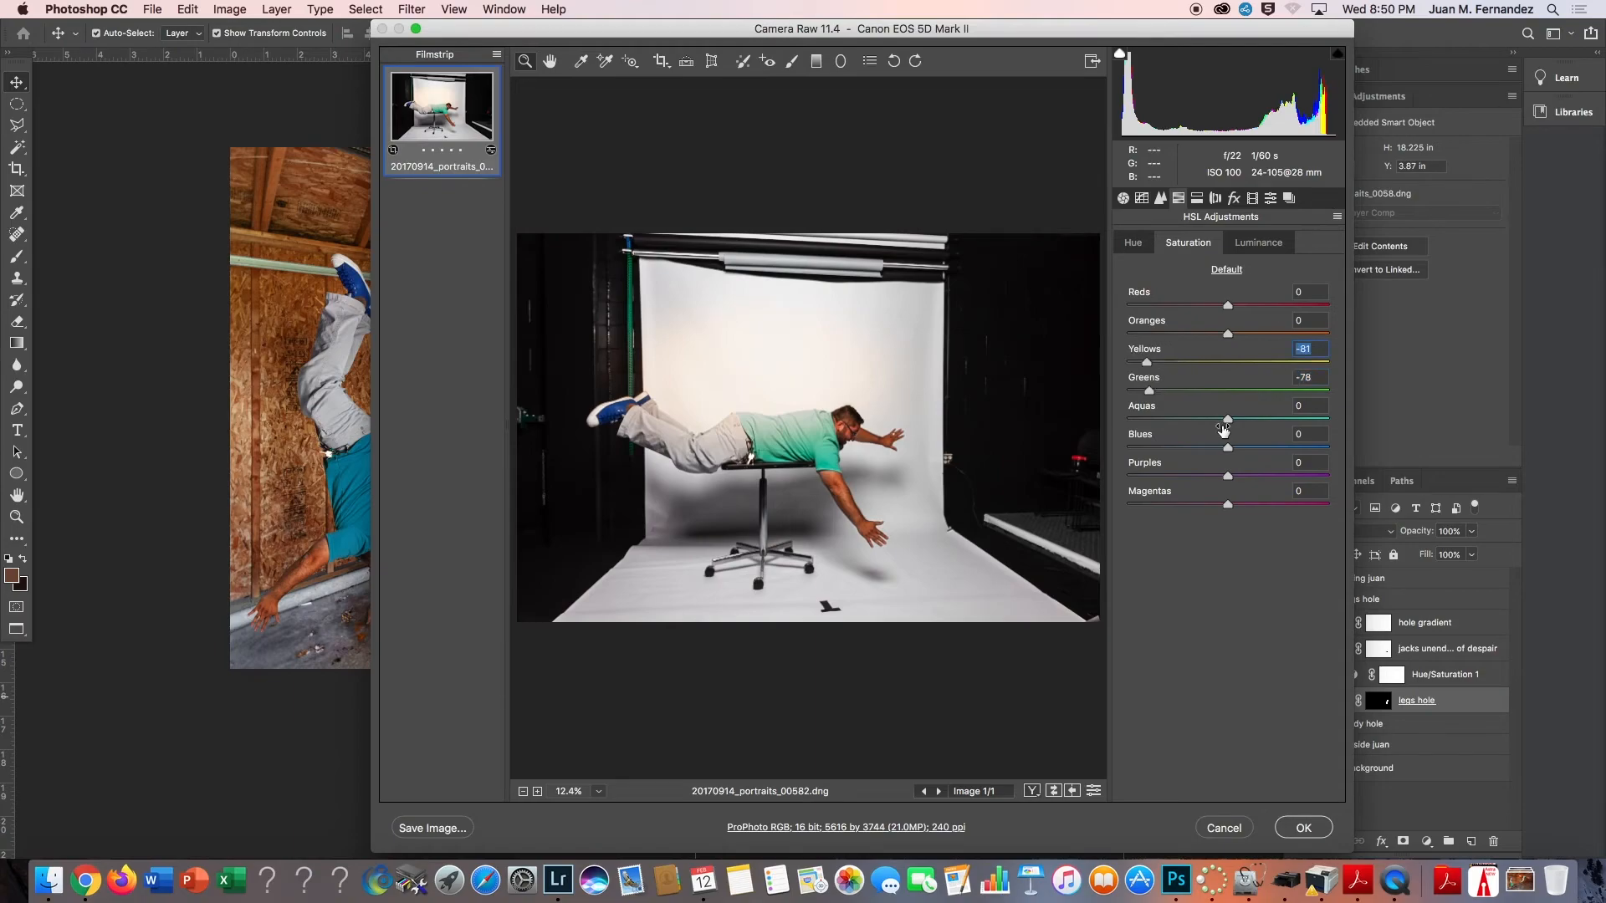
{"action": "mouse_move", "coordinate": [1228, 419]}
{"action": "left_mouse_down"}
{"action": "mouse_move", "coordinate": [1165, 419]}
{"action": "mouse_move", "coordinate": [1159, 447]}
{"action": "mouse_move", "coordinate": [1225, 448]}
{"action": "left_mouse_up"}
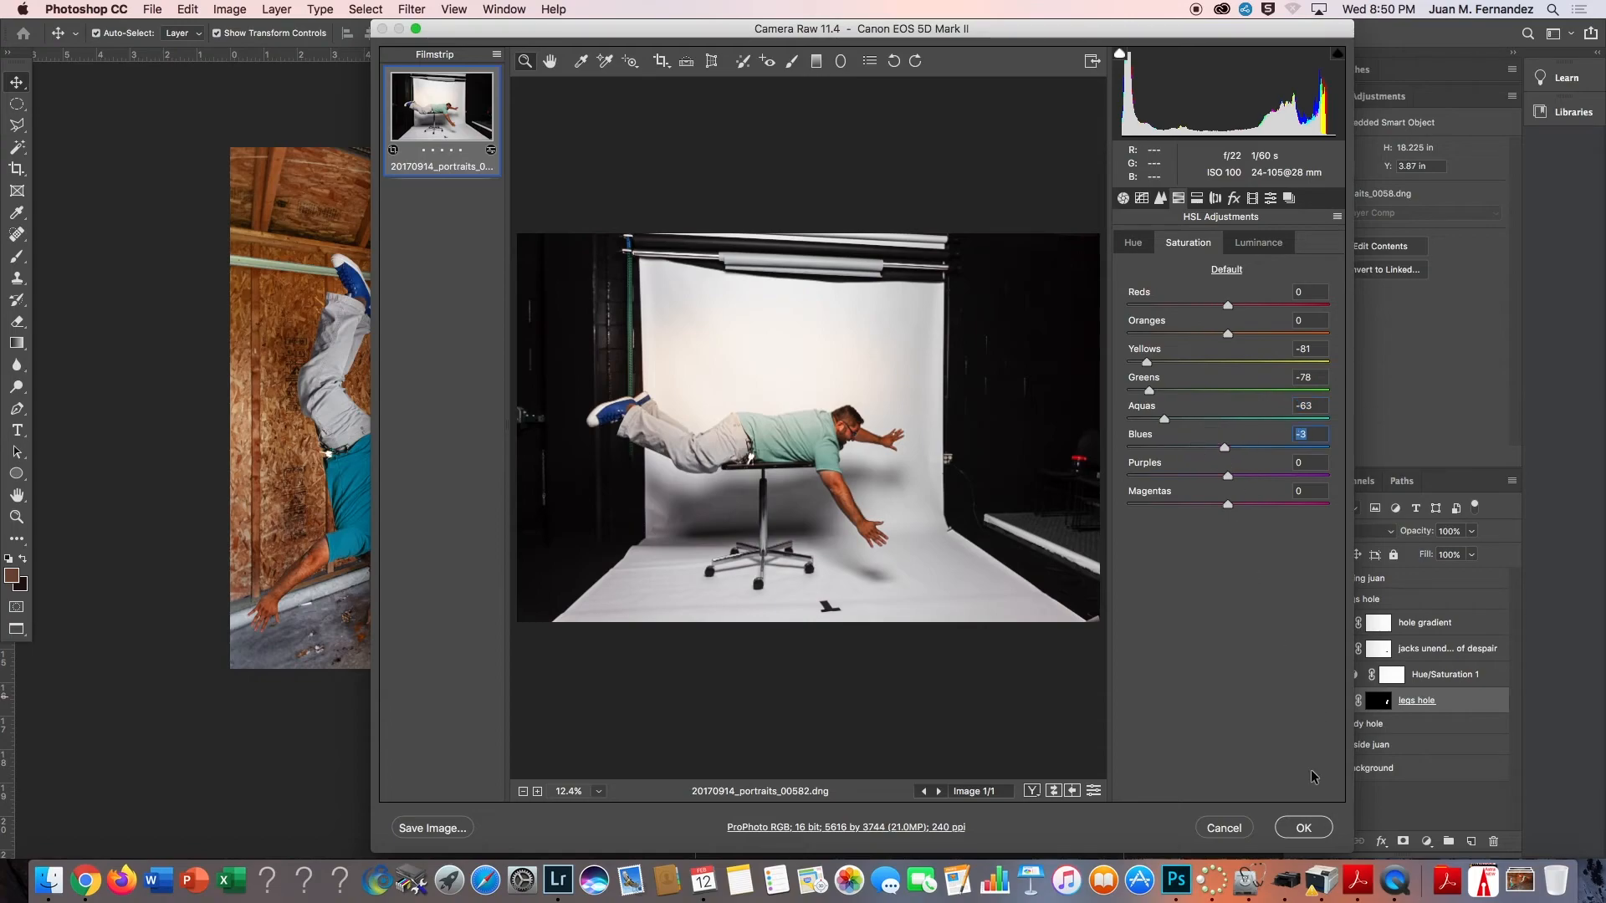
{"action": "left_click", "coordinate": [1304, 828]}
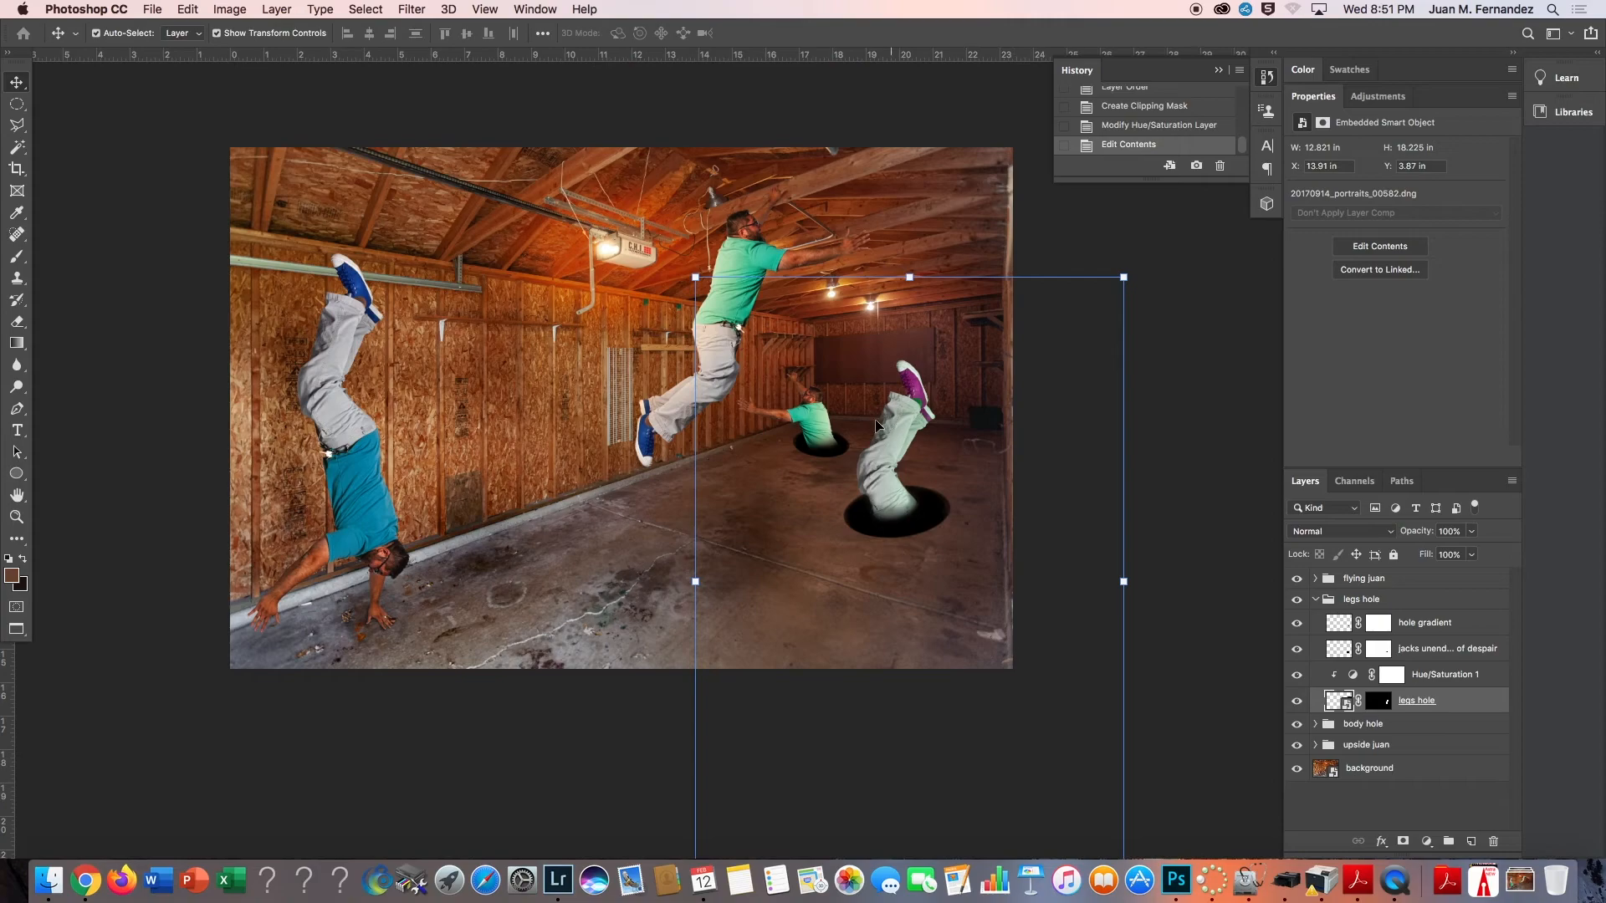
{"action": "left_click", "coordinate": [825, 426]}
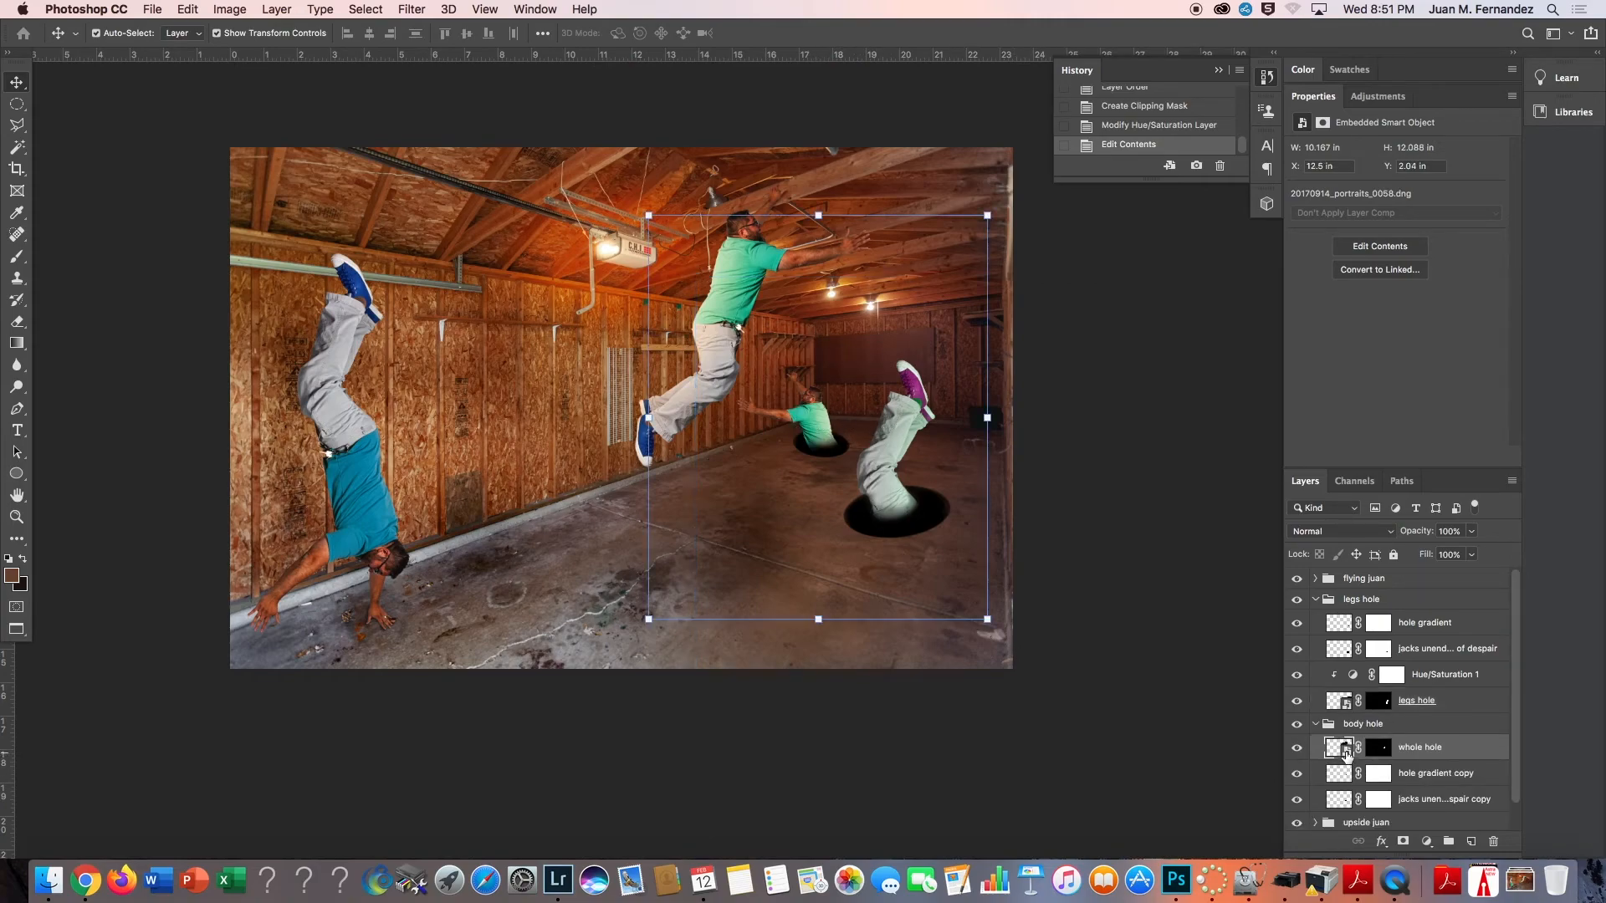
{"action": "double_click", "coordinate": [1346, 751]}
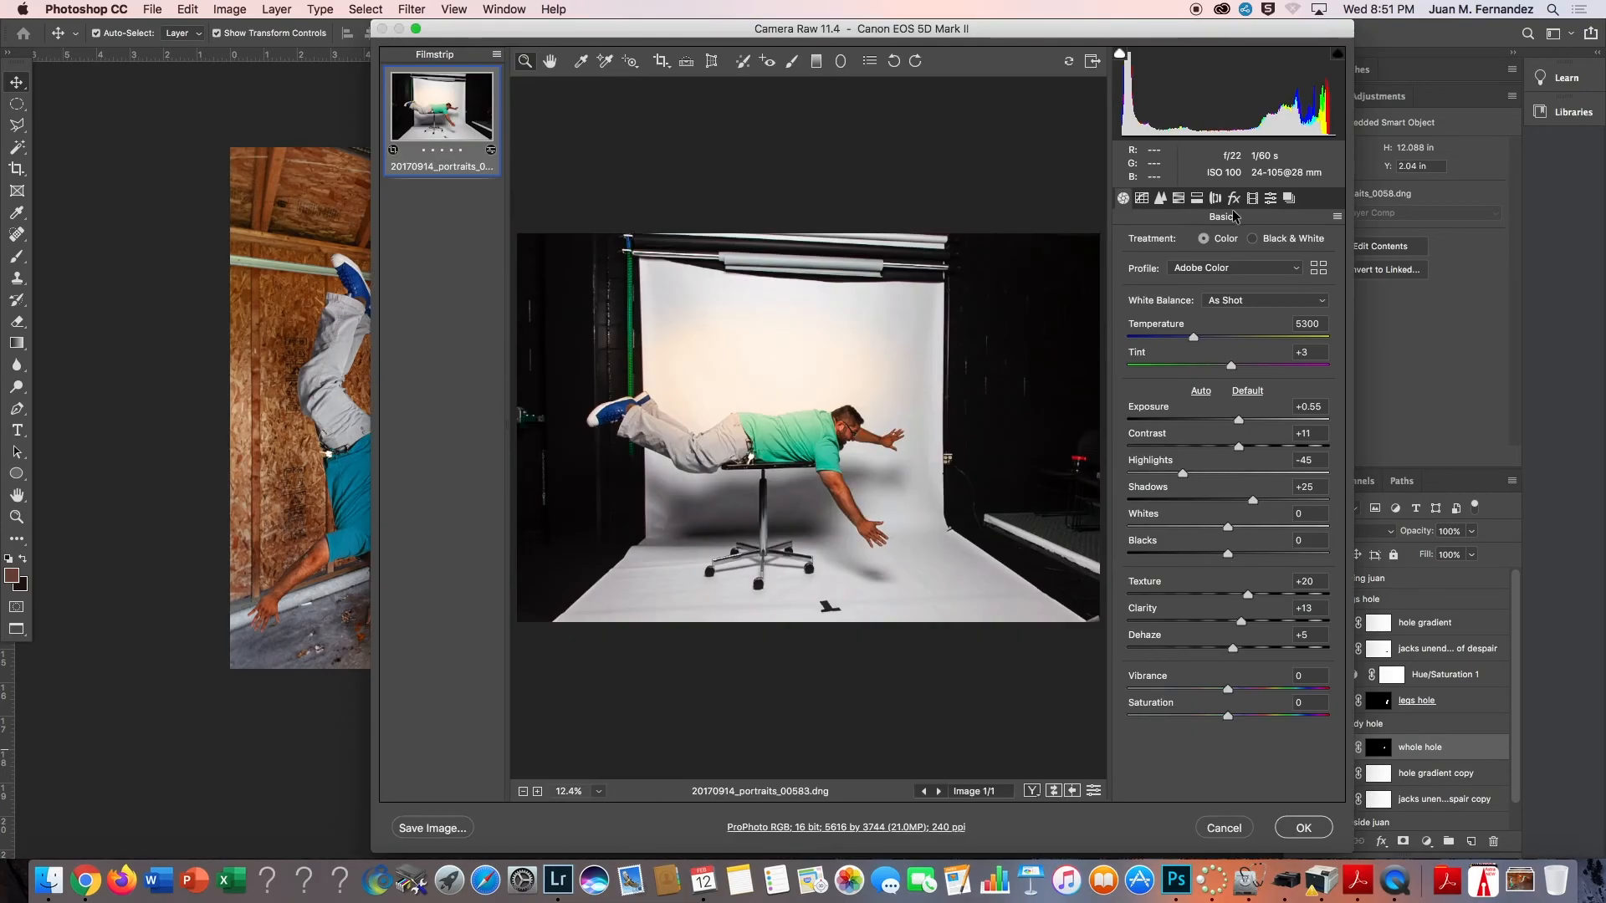
{"action": "left_click", "coordinate": [1178, 198]}
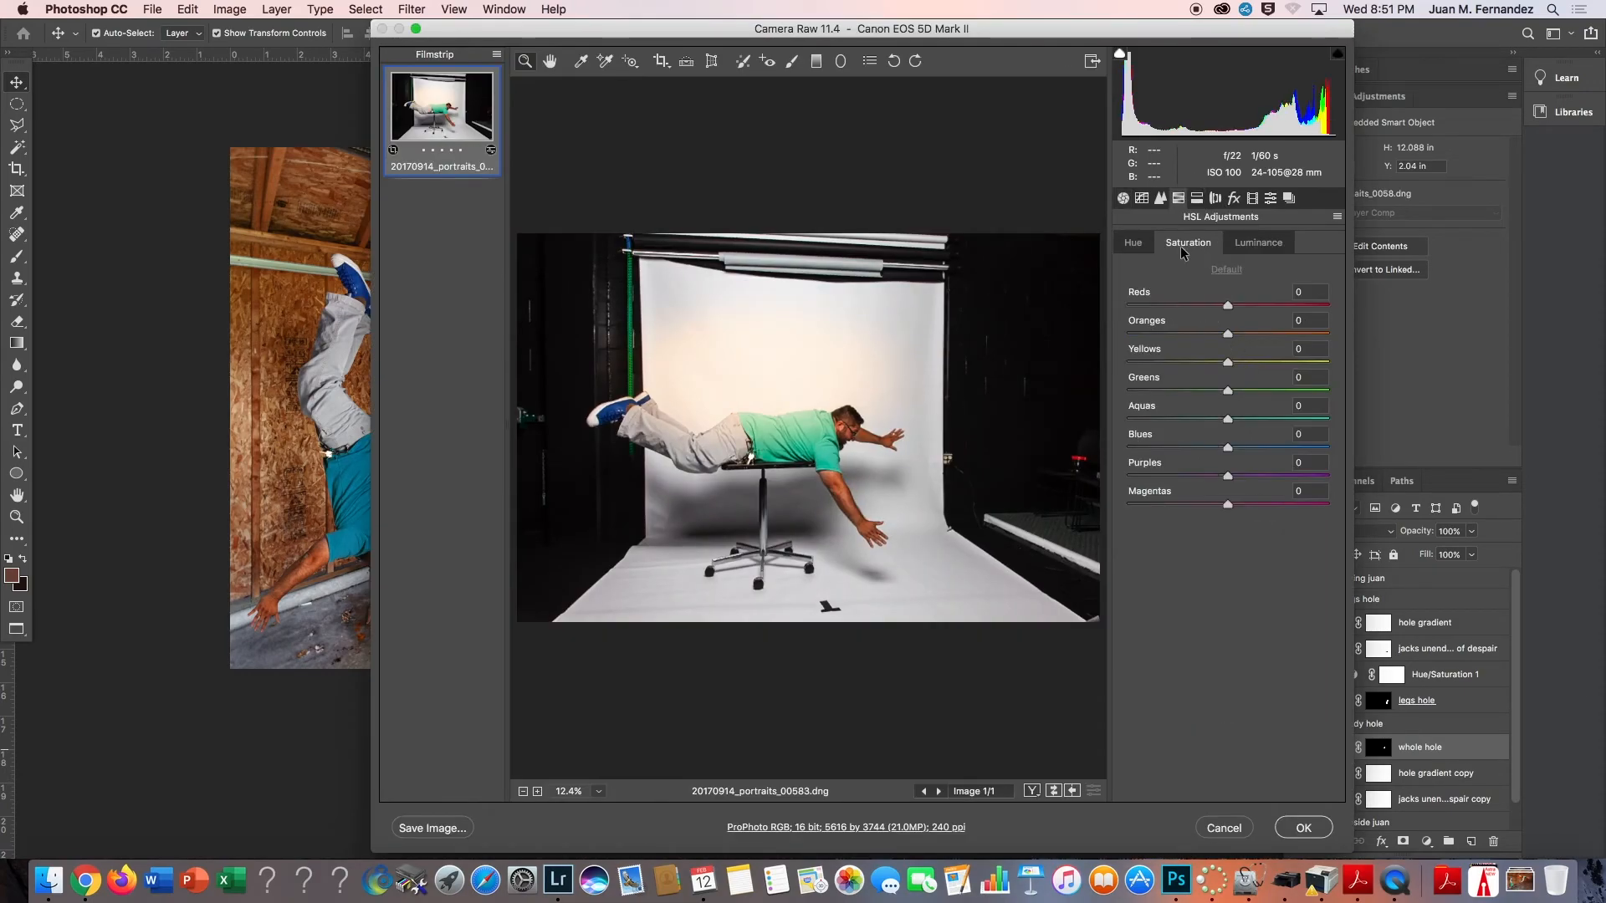
{"action": "left_click", "coordinate": [1139, 247]}
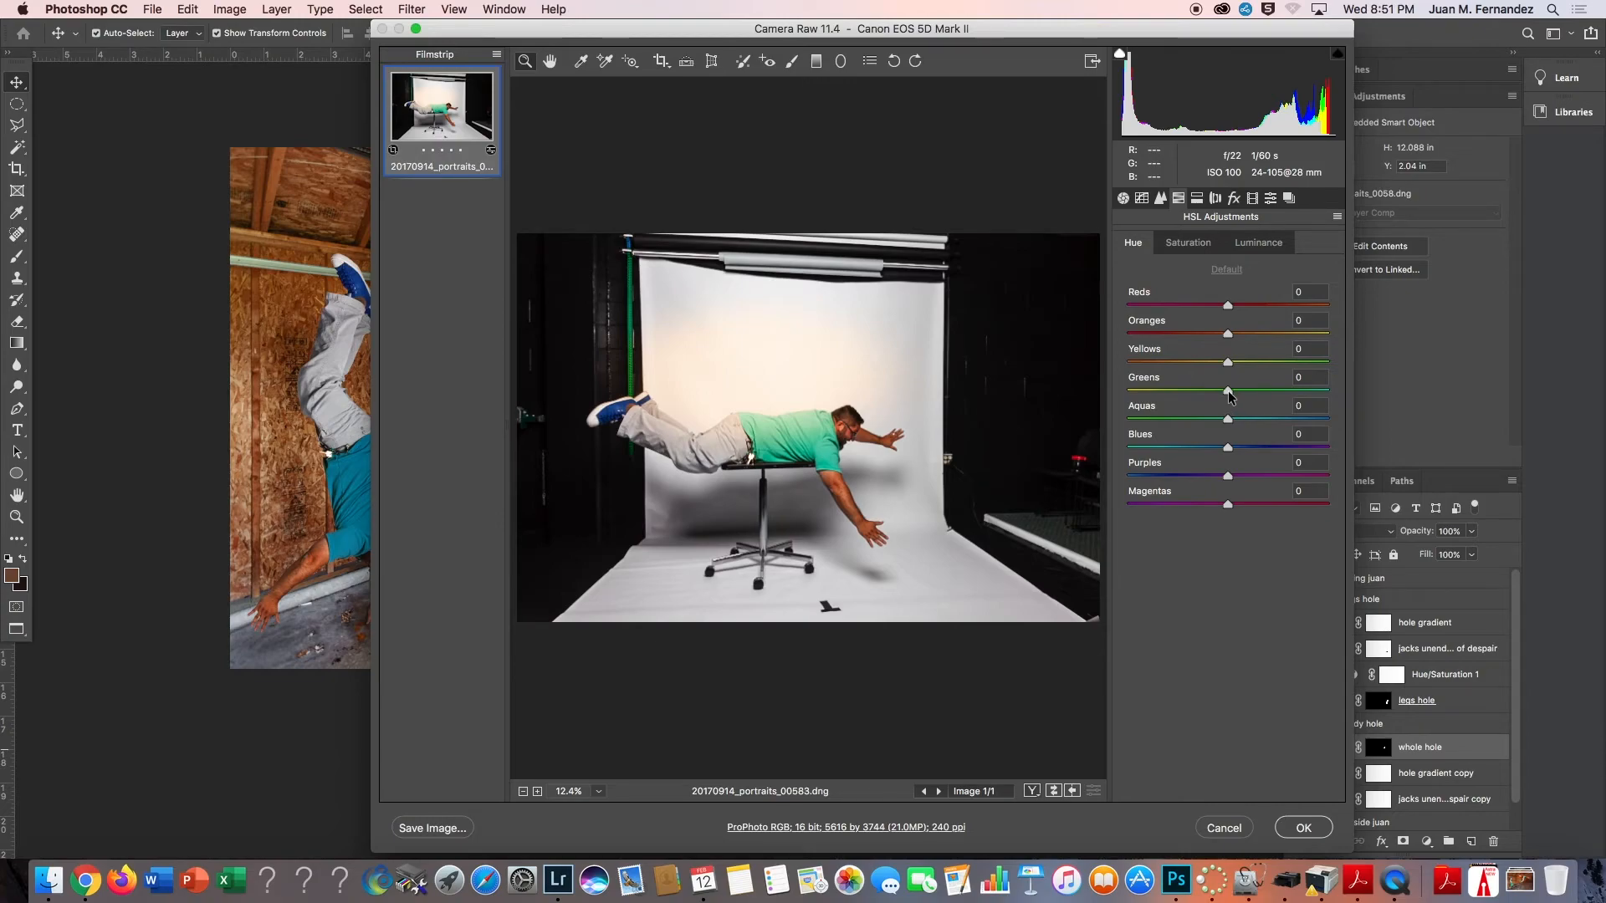
{"action": "left_click_drag", "start_coordinate": [1228, 423], "coordinate": [1163, 418]}
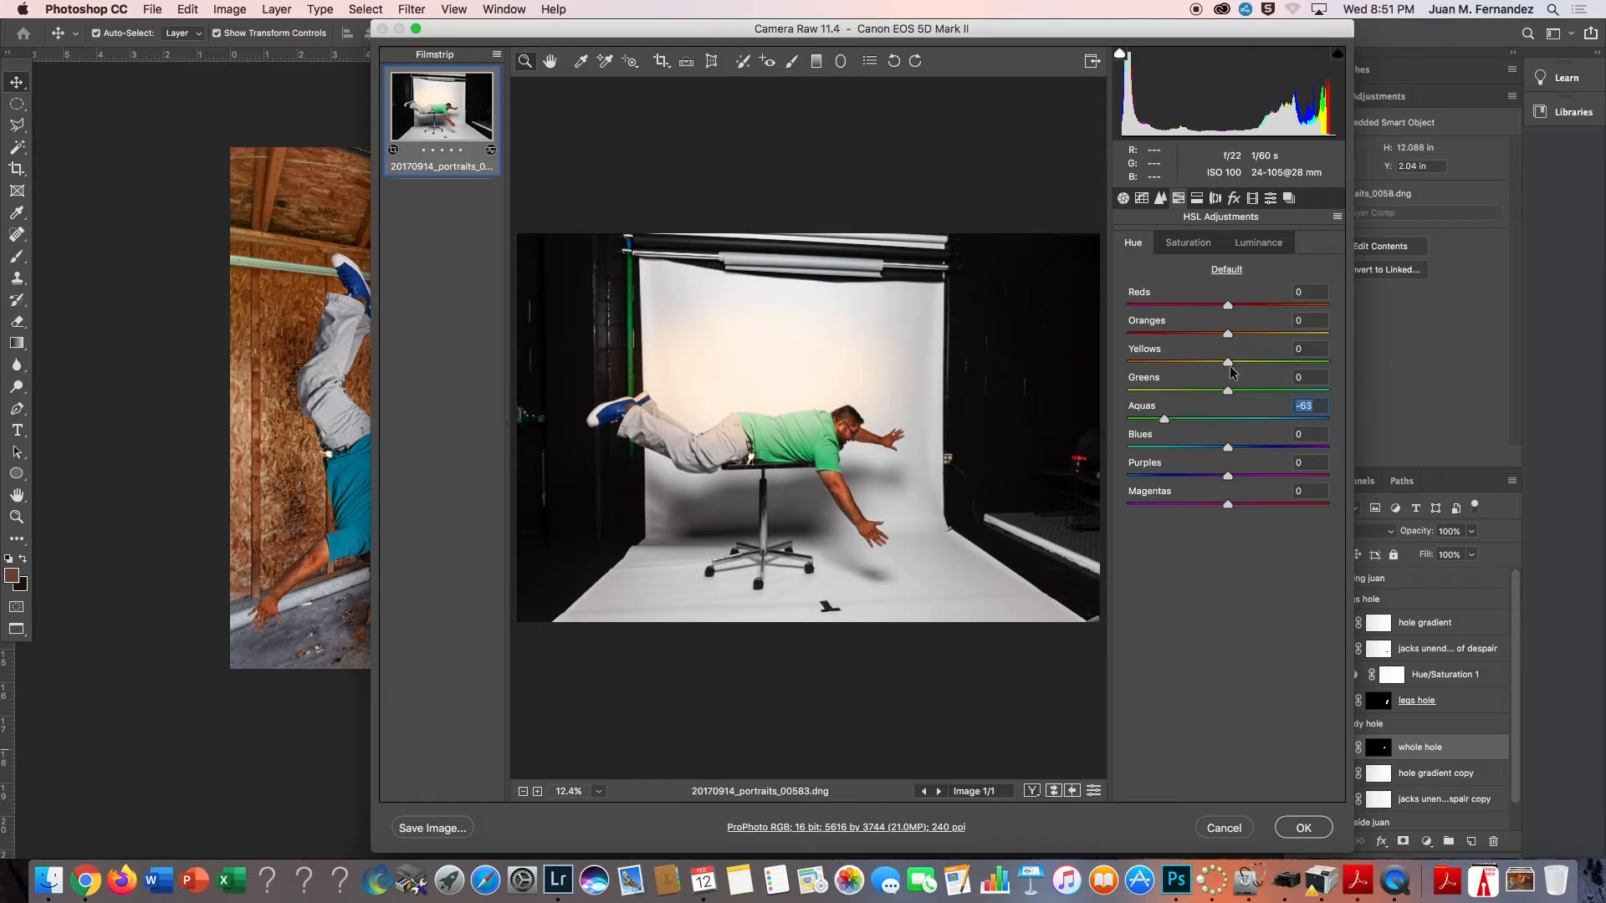
{"action": "left_click_drag", "start_coordinate": [1228, 362], "coordinate": [1296, 368]}
{"action": "left_click", "coordinate": [1223, 827]}
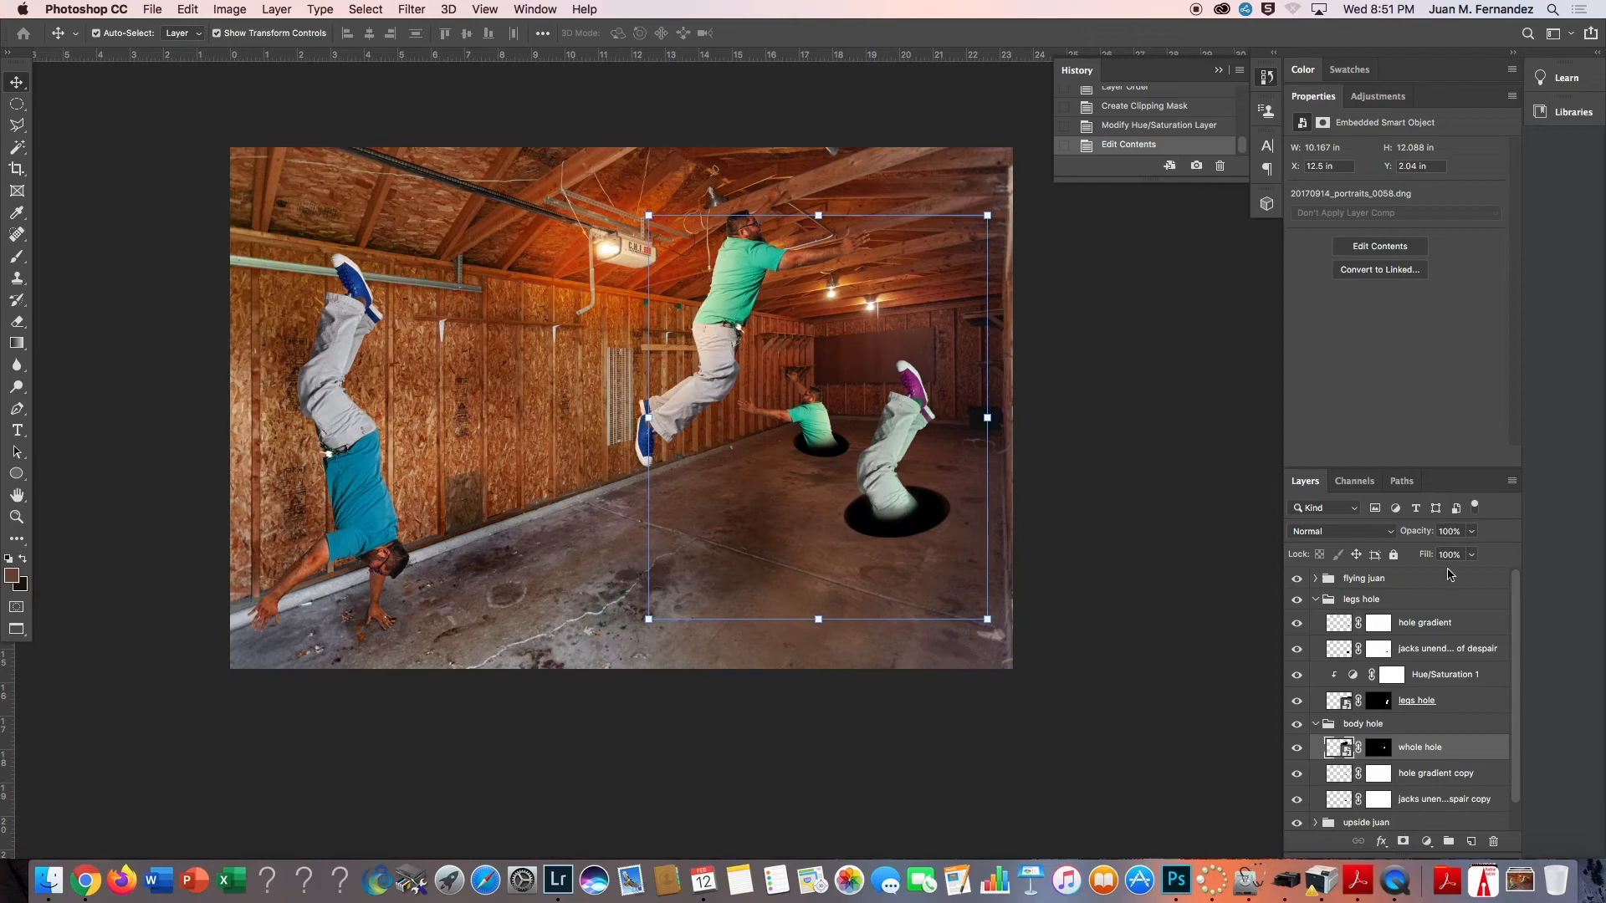
Add a Hue/Saturation adjustment above "whole hole" in the "body hole" group and clip it to that layer.
{"action": "left_click", "coordinate": [1426, 842]}
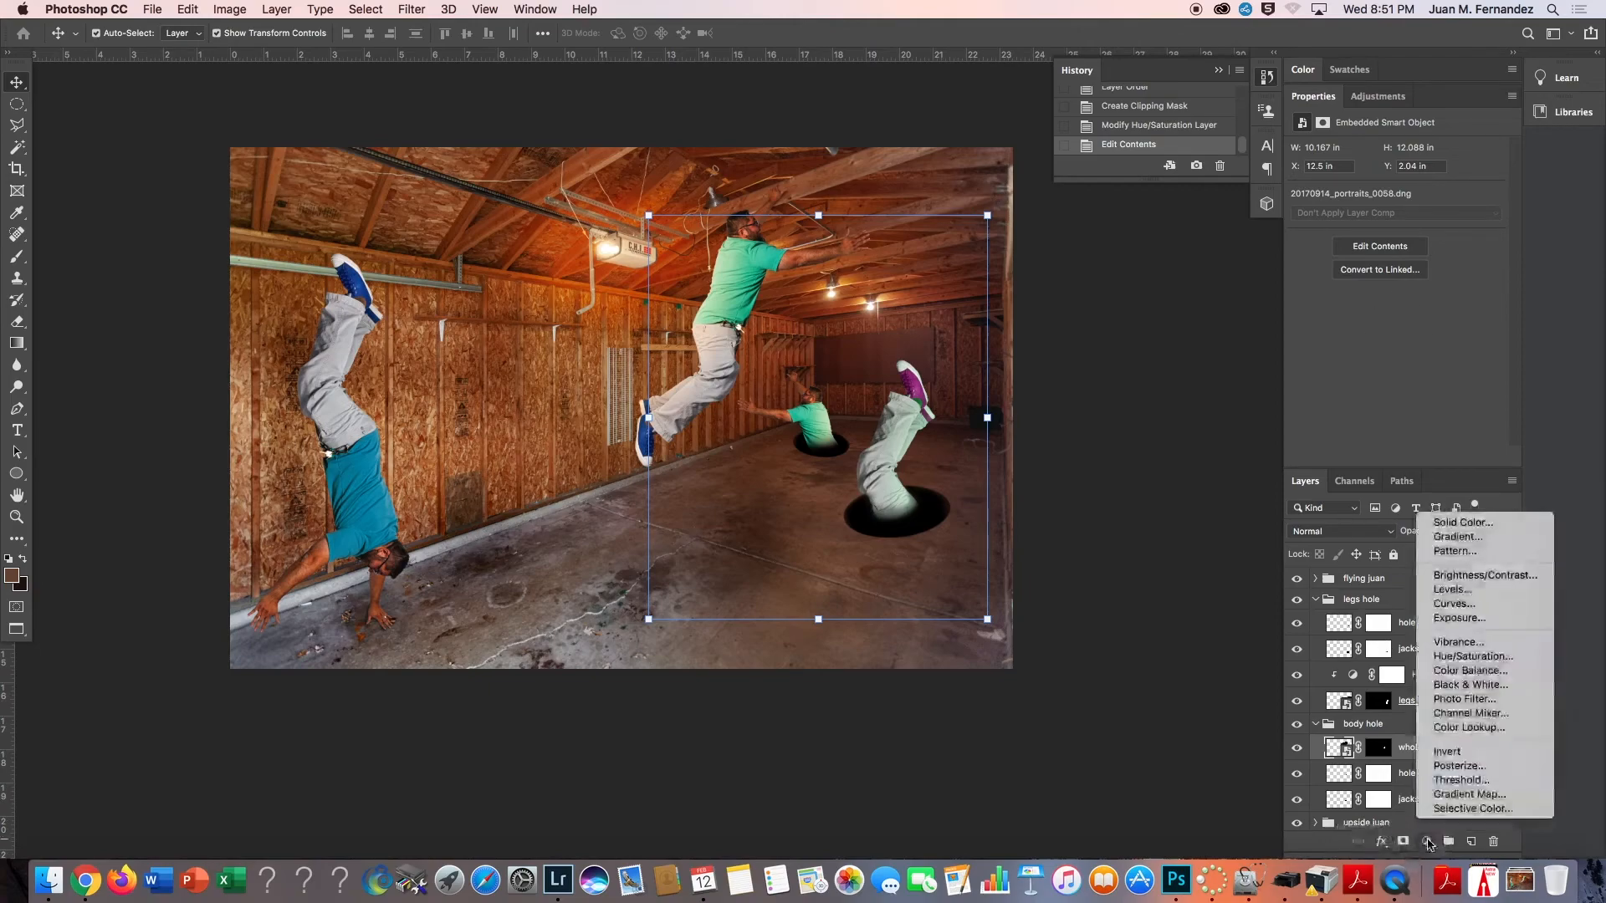
{"action": "left_click", "coordinate": [1459, 656]}
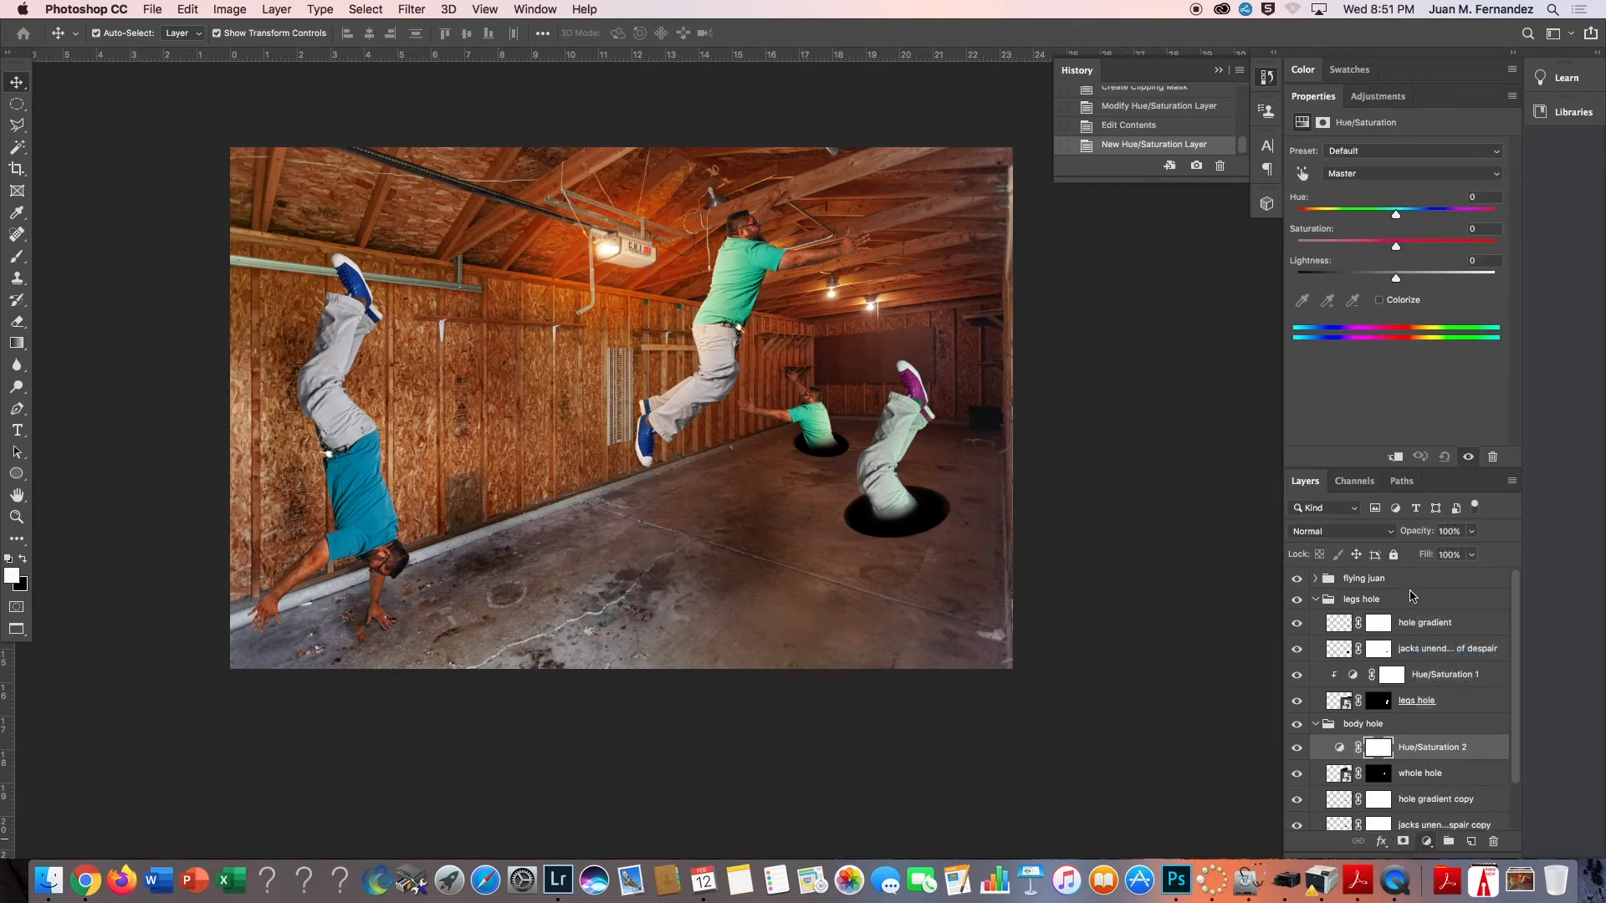
{"action": "left_click", "coordinate": [1395, 457]}
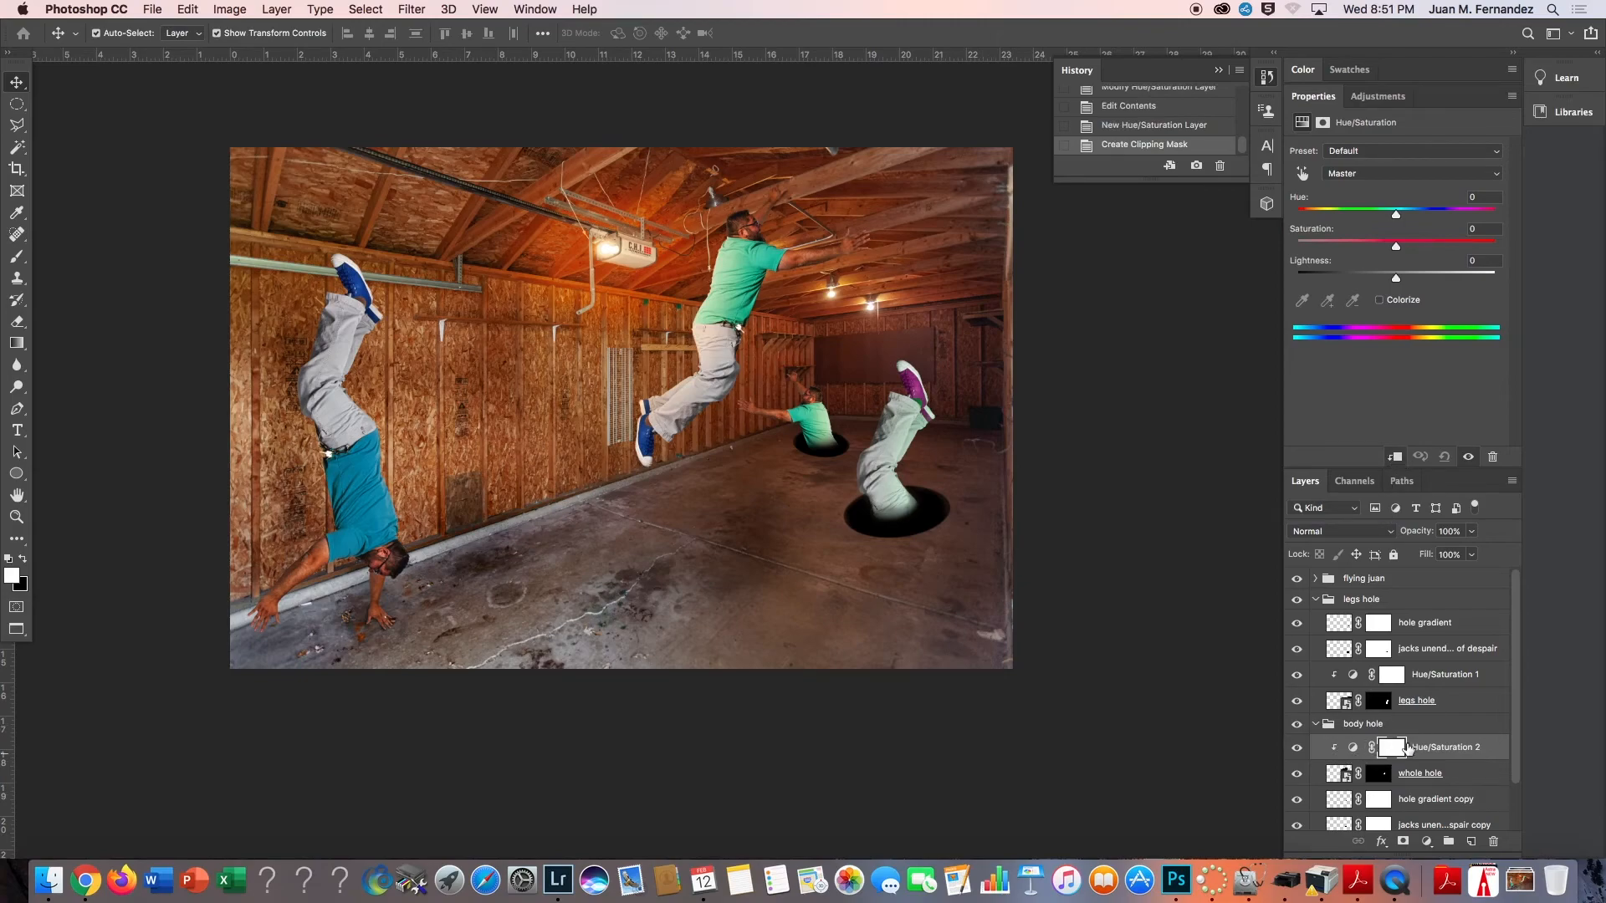
{"action": "left_click", "coordinate": [1380, 174]}
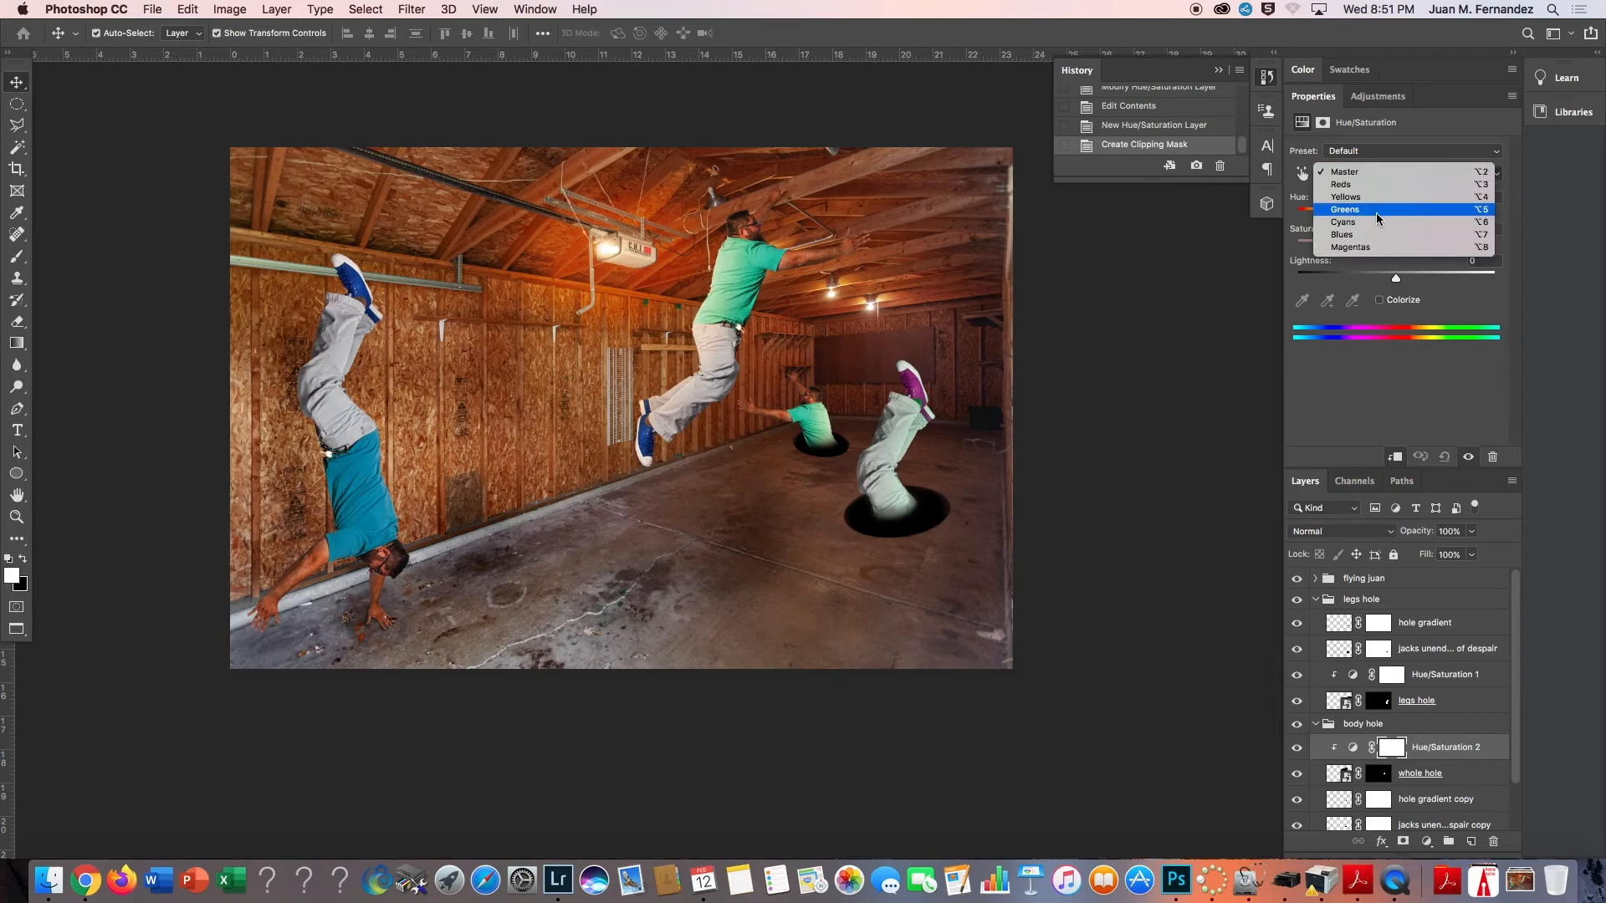
{"action": "left_click", "coordinate": [1376, 210]}
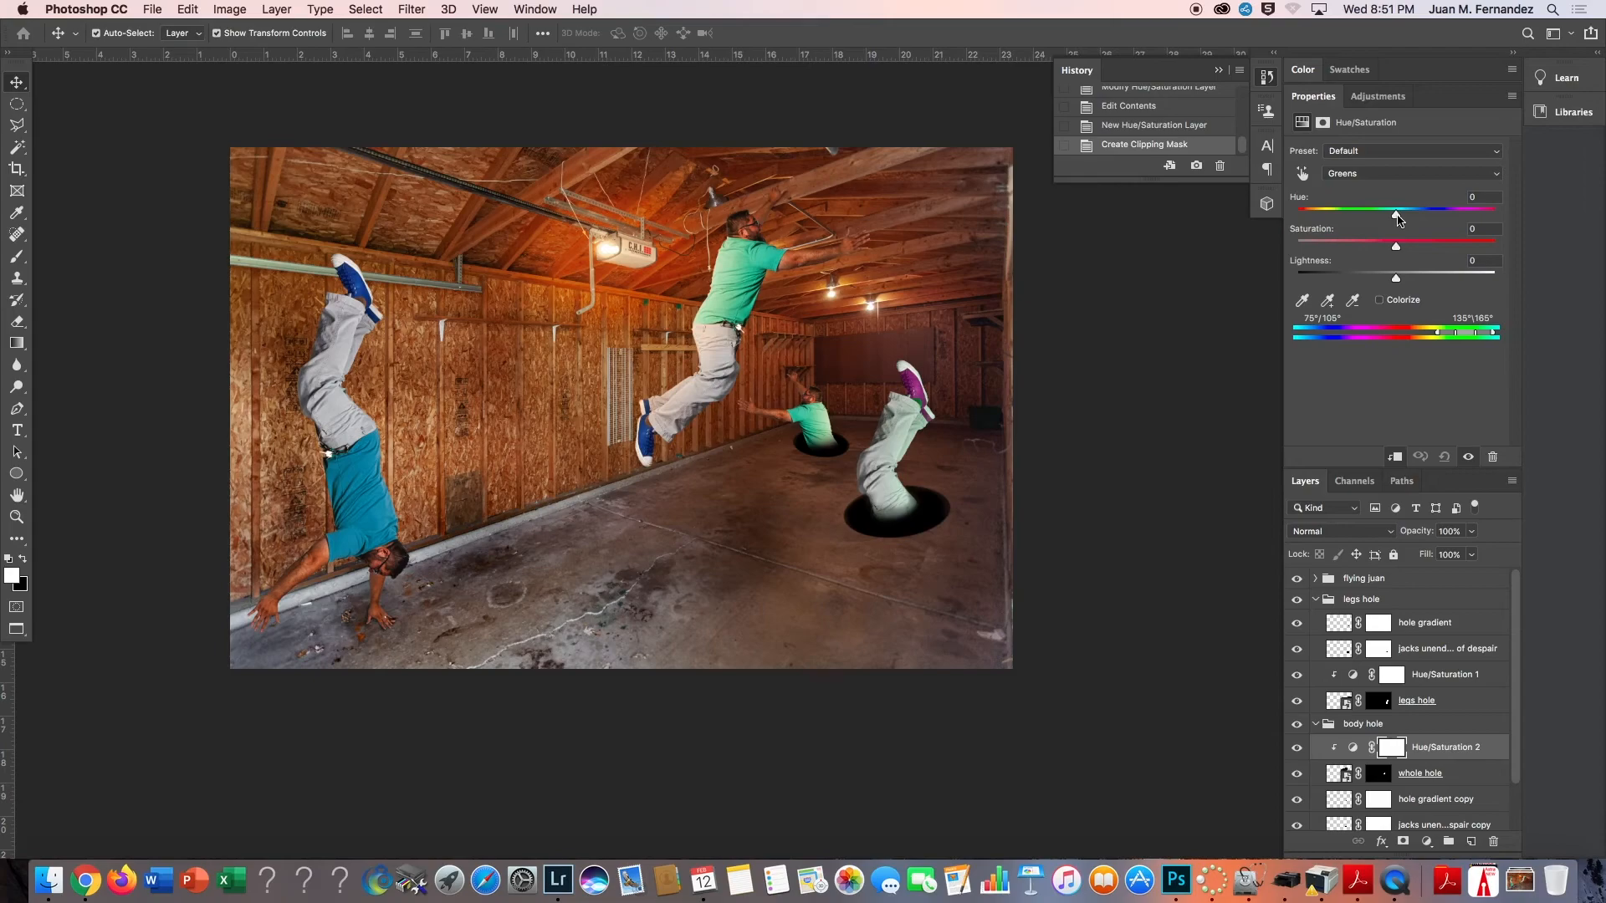
{"action": "left_click", "coordinate": [1369, 175]}
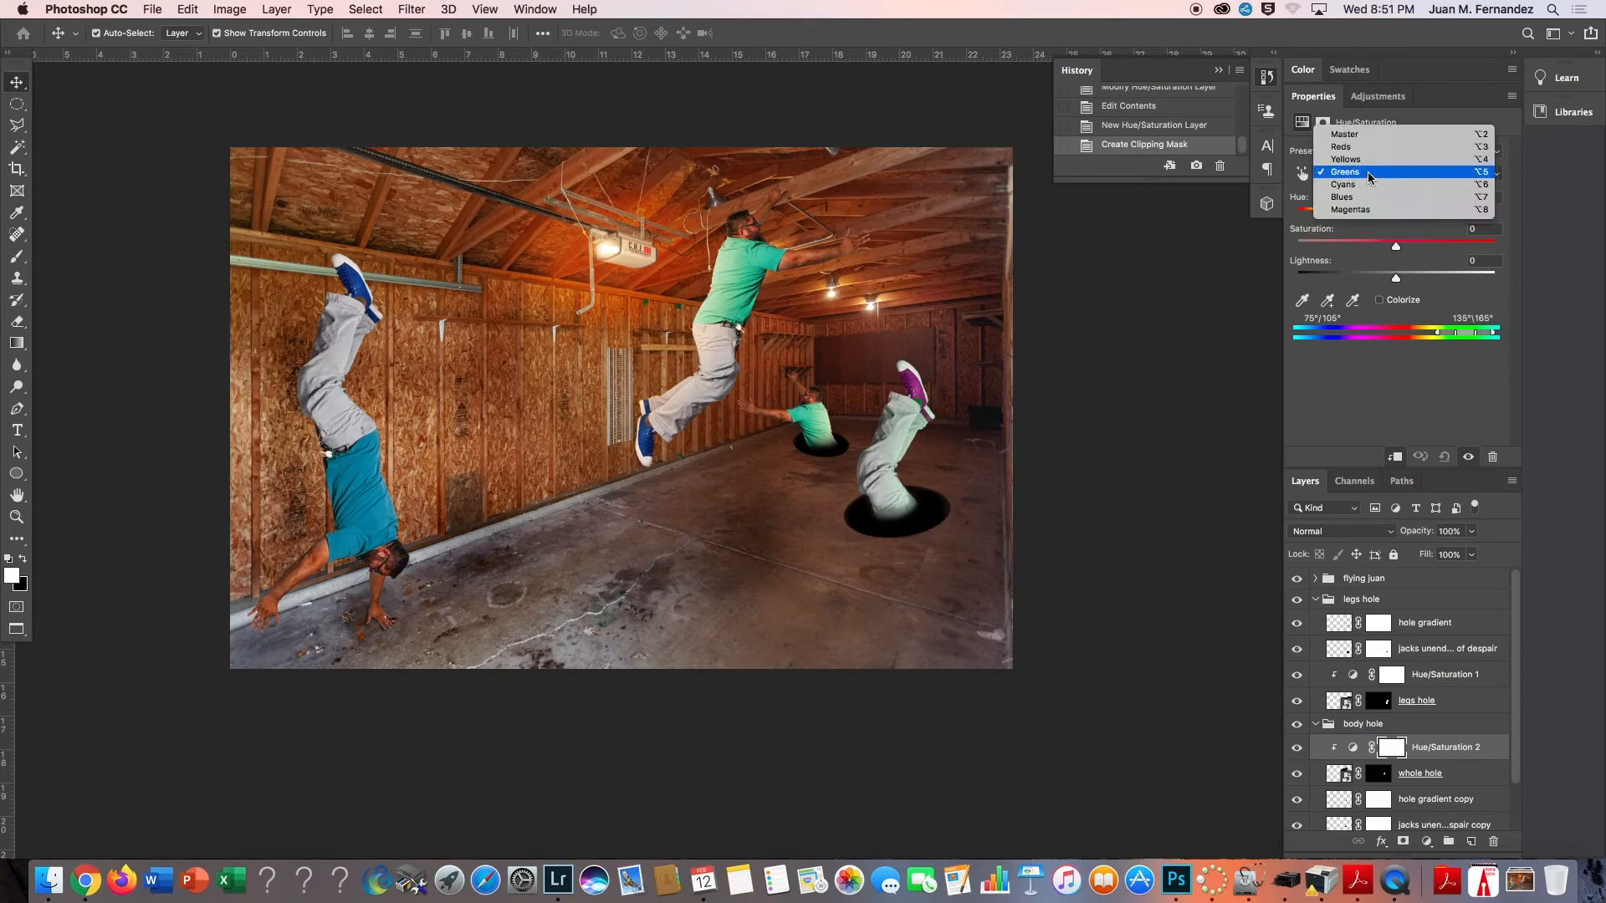
{"action": "left_click", "coordinate": [1358, 368]}
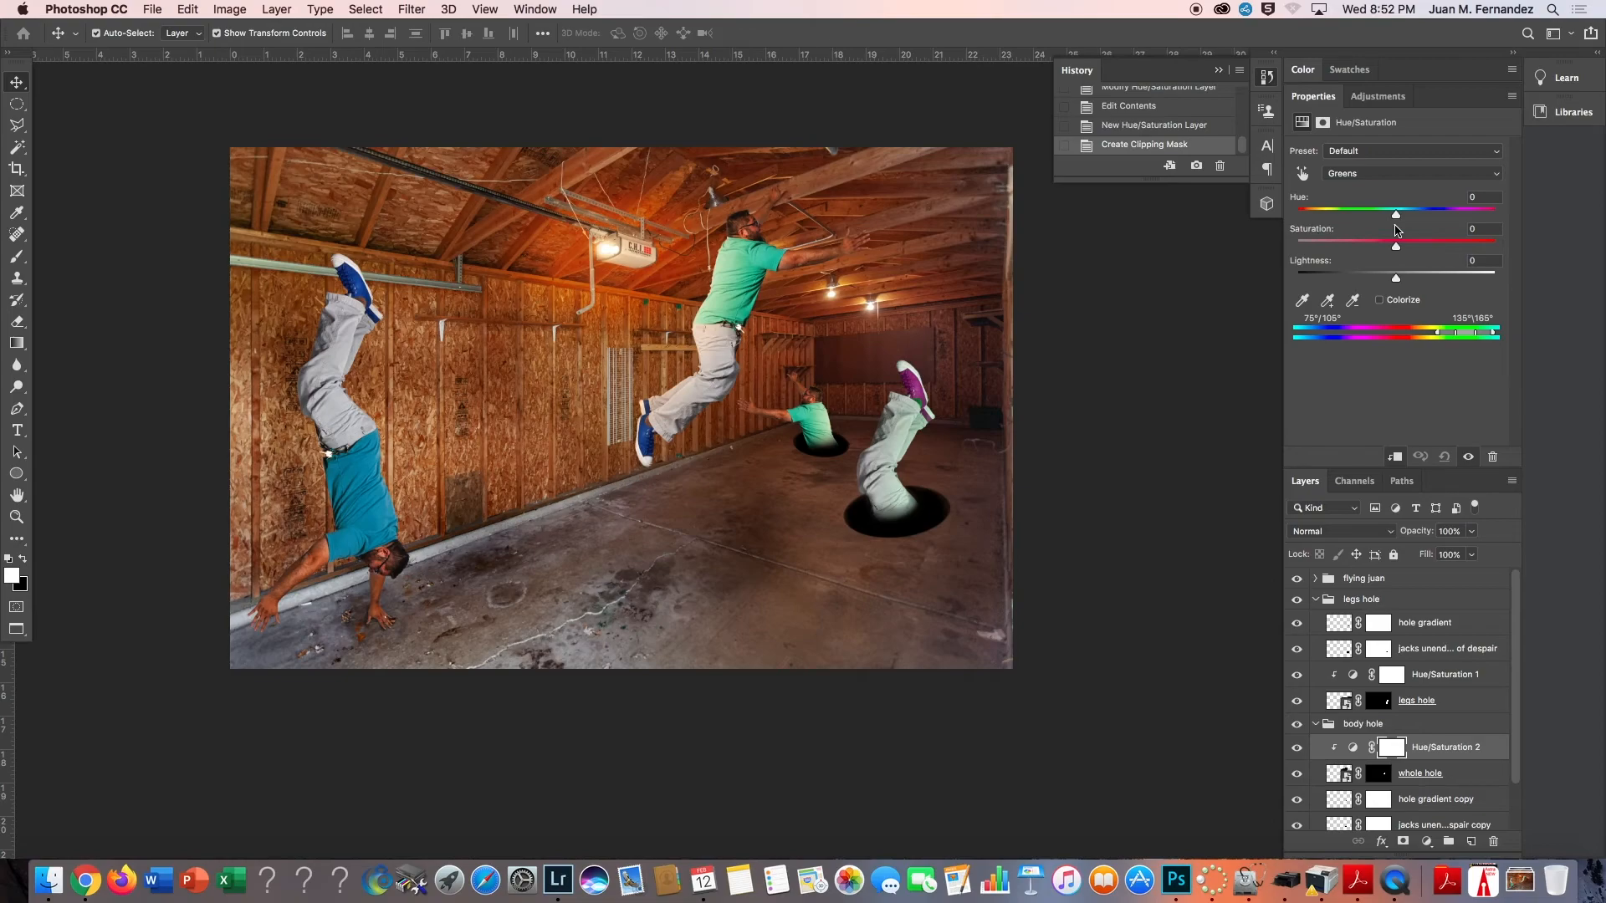
{"action": "double_click", "coordinate": [1336, 778]}
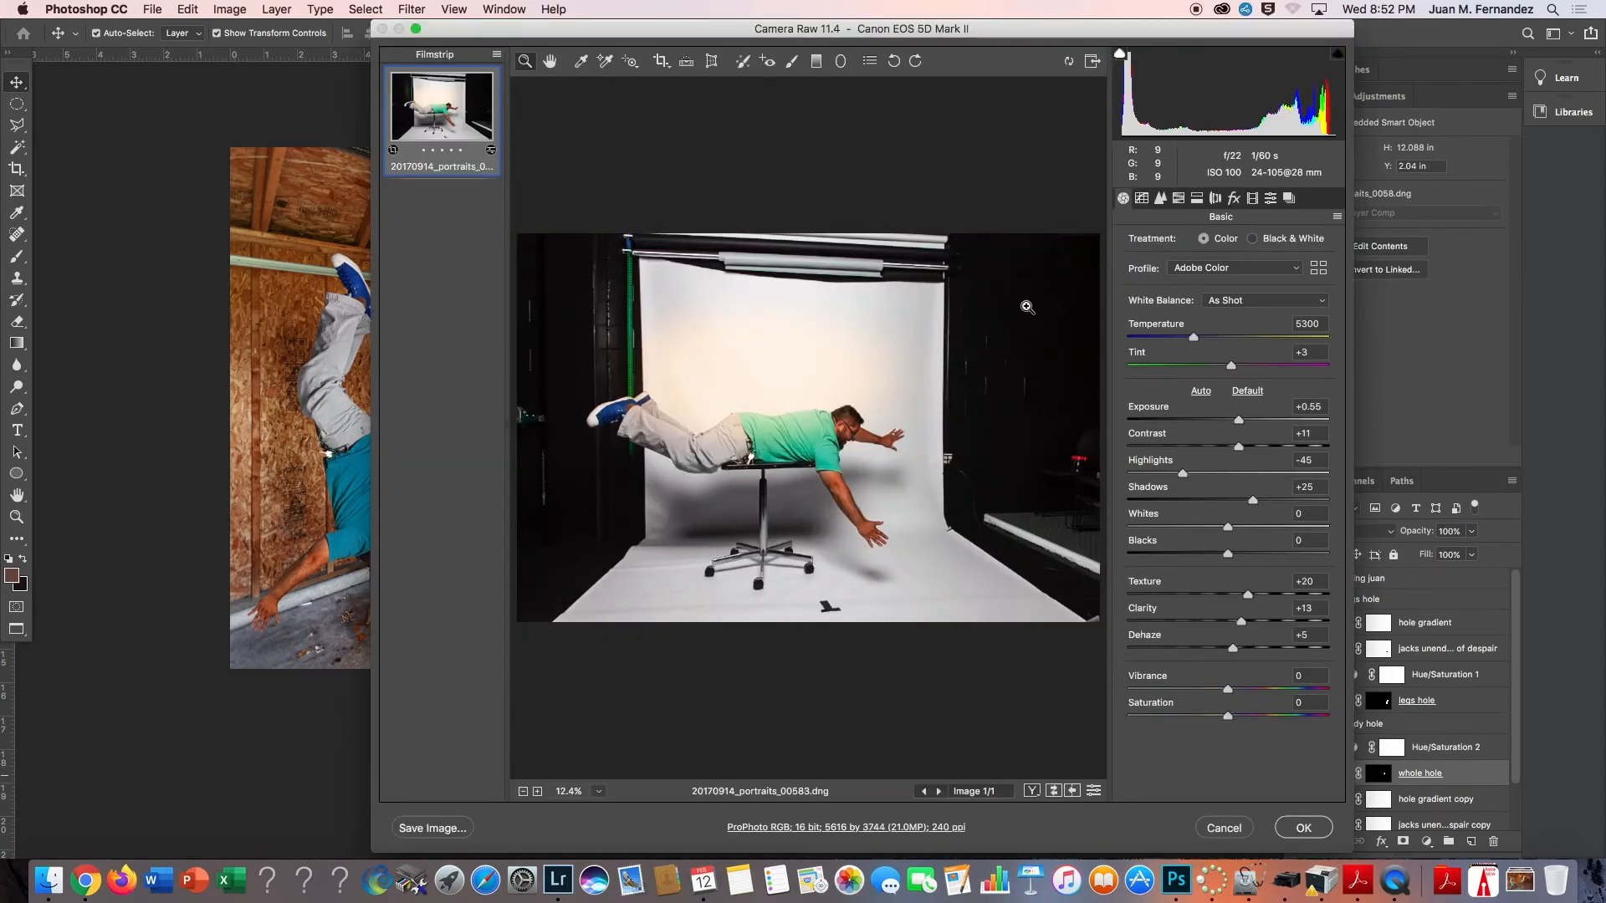
{"action": "left_click", "coordinate": [1178, 198]}
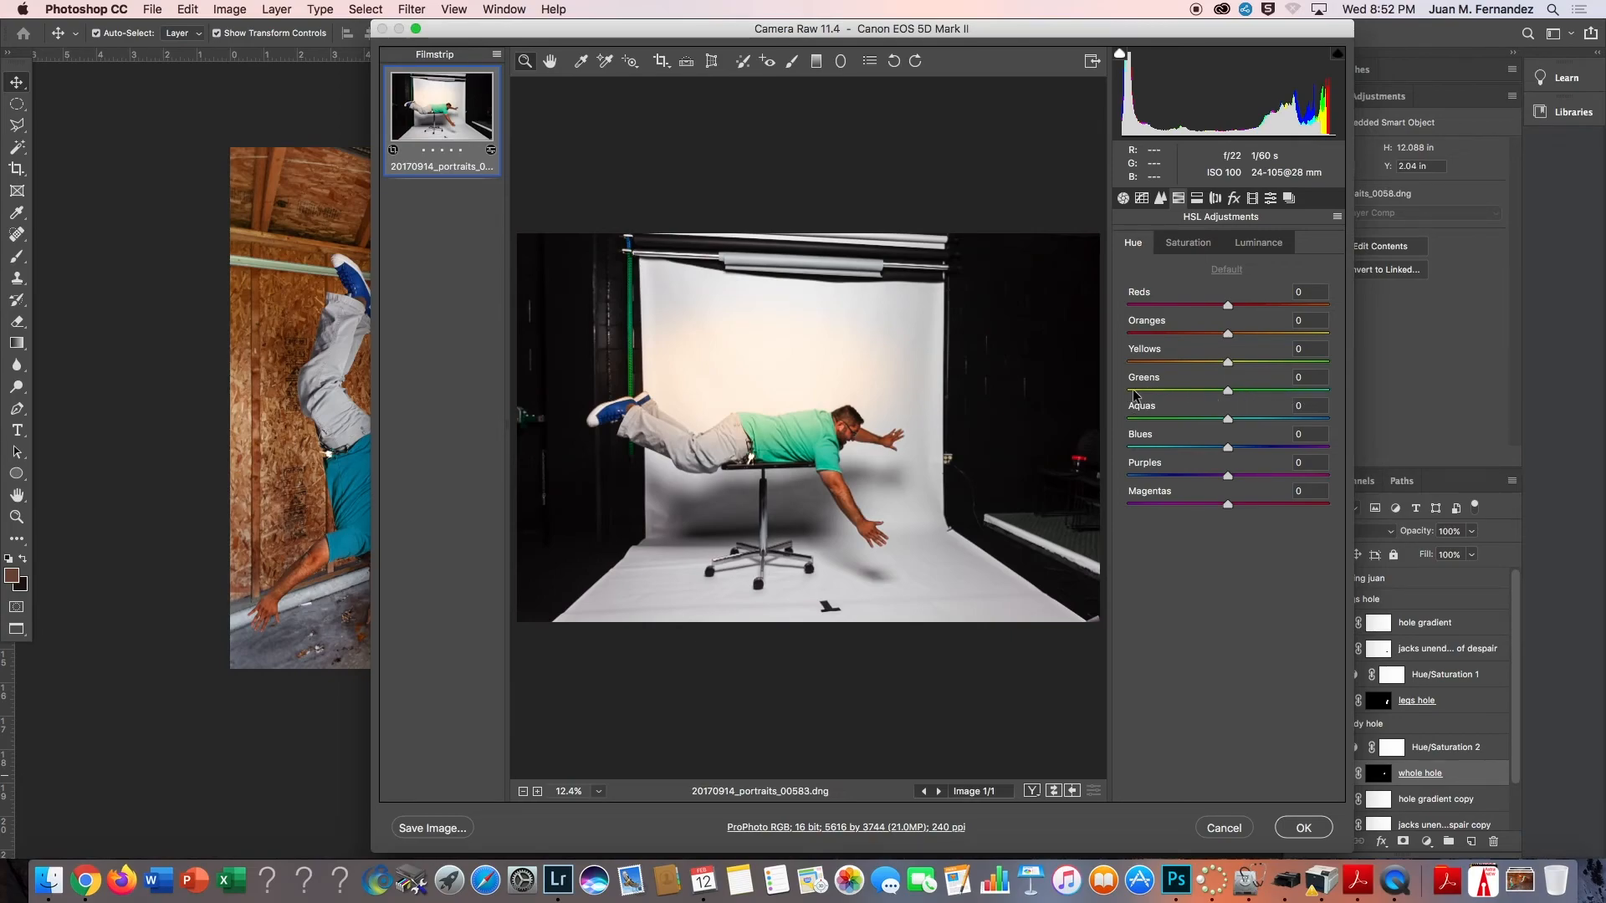
{"action": "left_click", "coordinate": [1229, 831]}
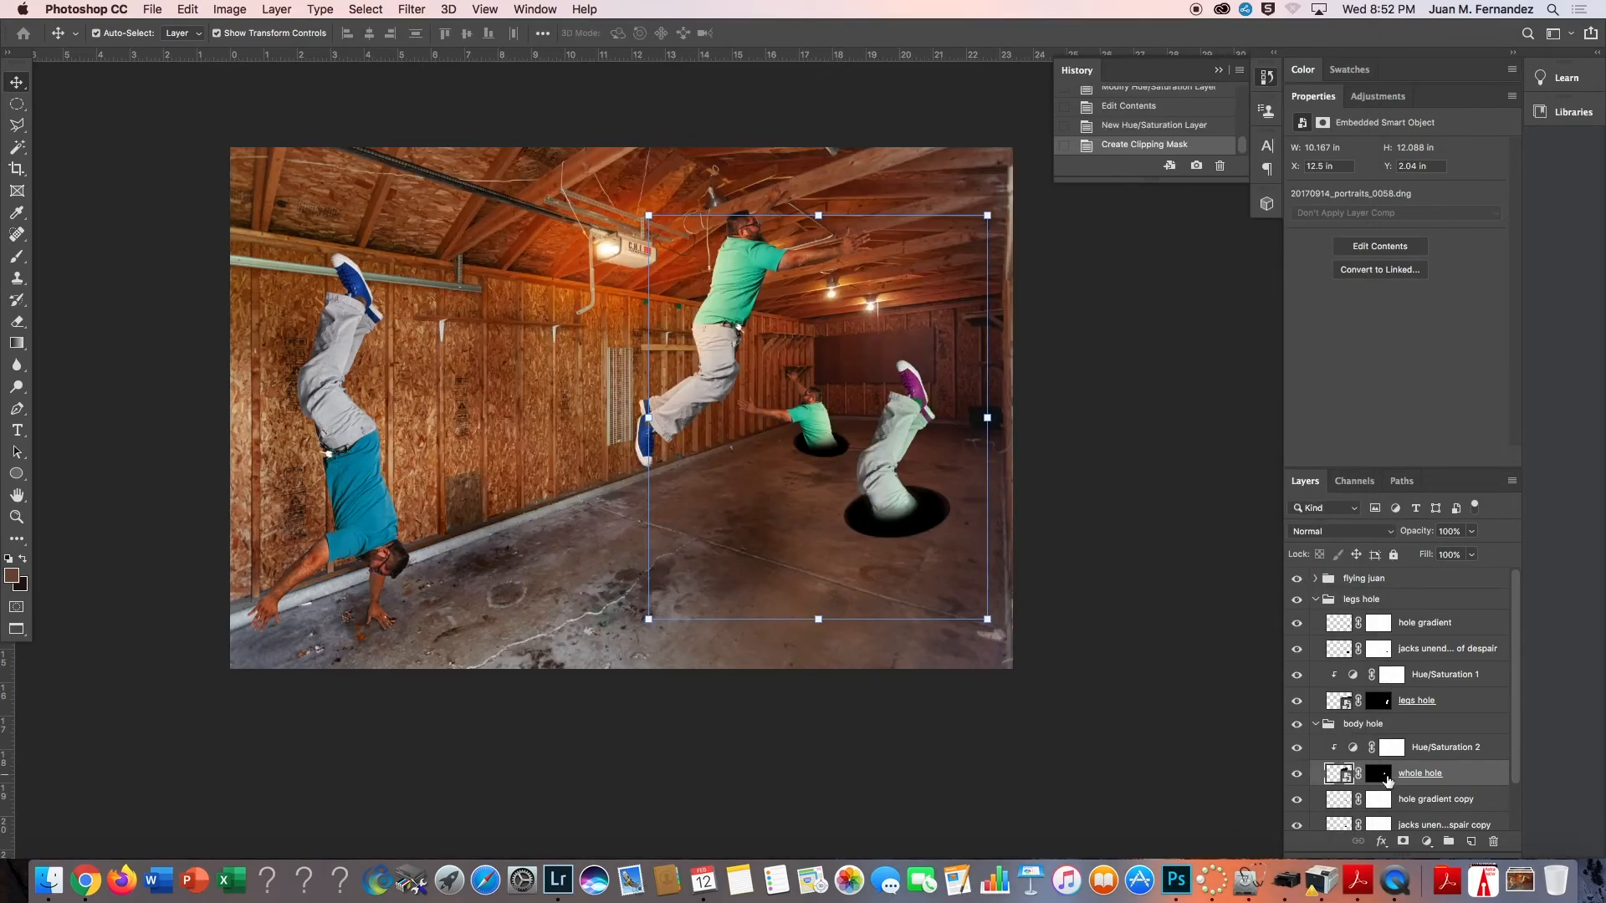
{"action": "left_click", "coordinate": [1355, 749]}
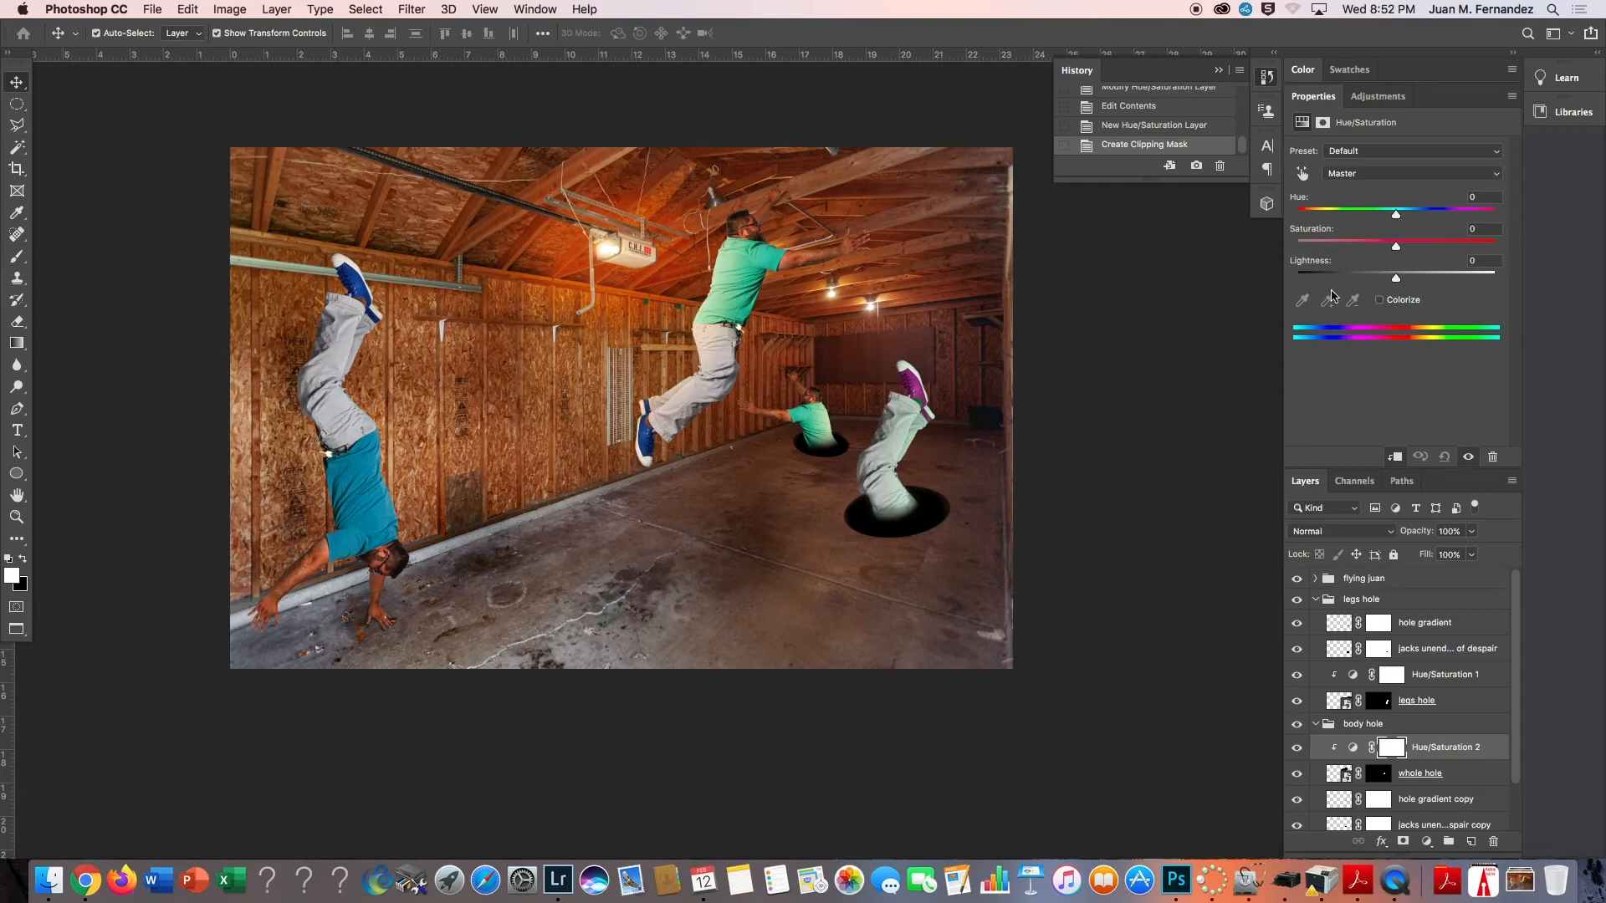
{"action": "mouse_move", "coordinate": [1396, 216]}
{"action": "left_mouse_down"}
{"action": "mouse_move", "coordinate": [1286, 214]}
{"action": "mouse_move", "coordinate": [1496, 215]}
{"action": "mouse_move", "coordinate": [1417, 217]}
{"action": "left_mouse_up"}
{"action": "left_click", "coordinate": [1487, 199]}
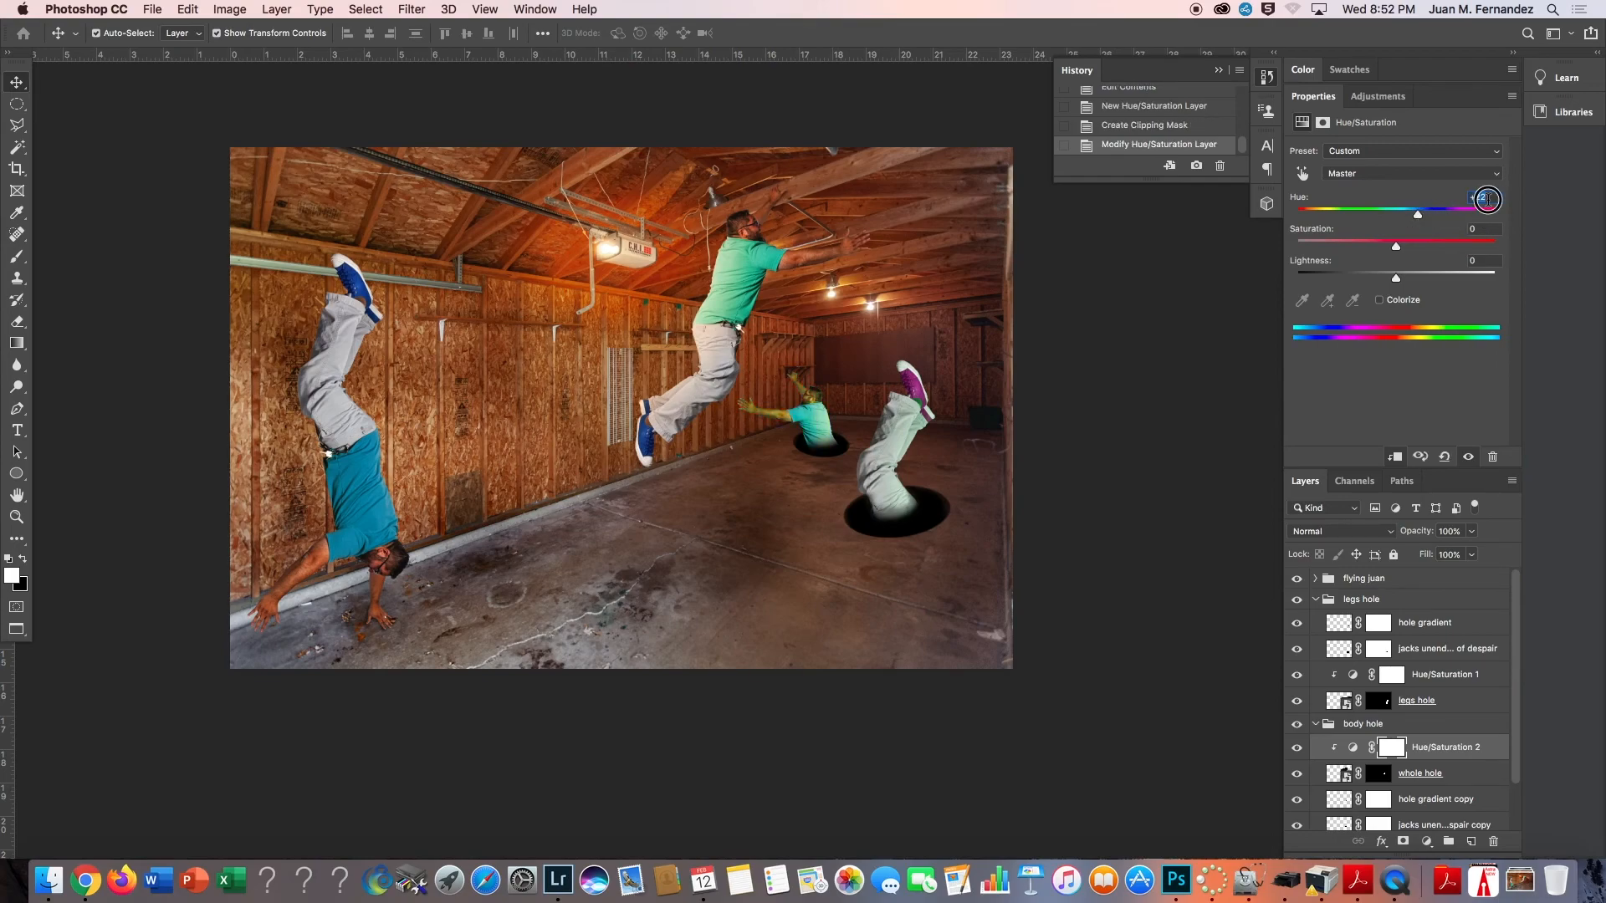
{"action": "type", "text": "0"}
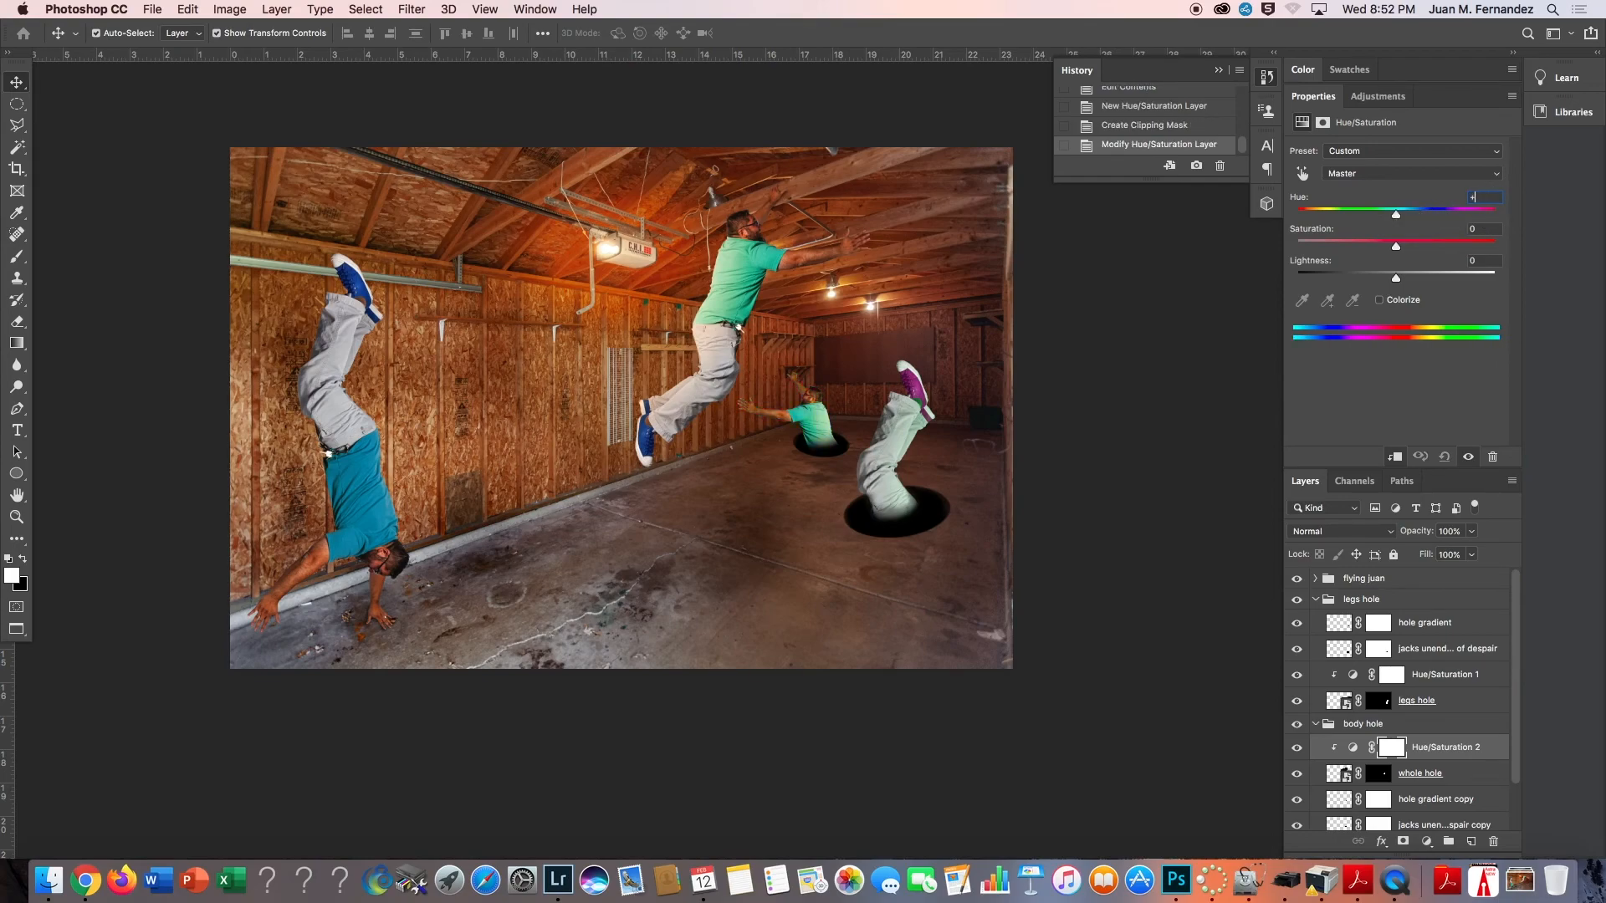
Shift the Greens and Cyans hues of the "whole hole" adjustment strongly positive to turn the figure's green shirt blue.
{"action": "left_click", "coordinate": [1370, 173]}
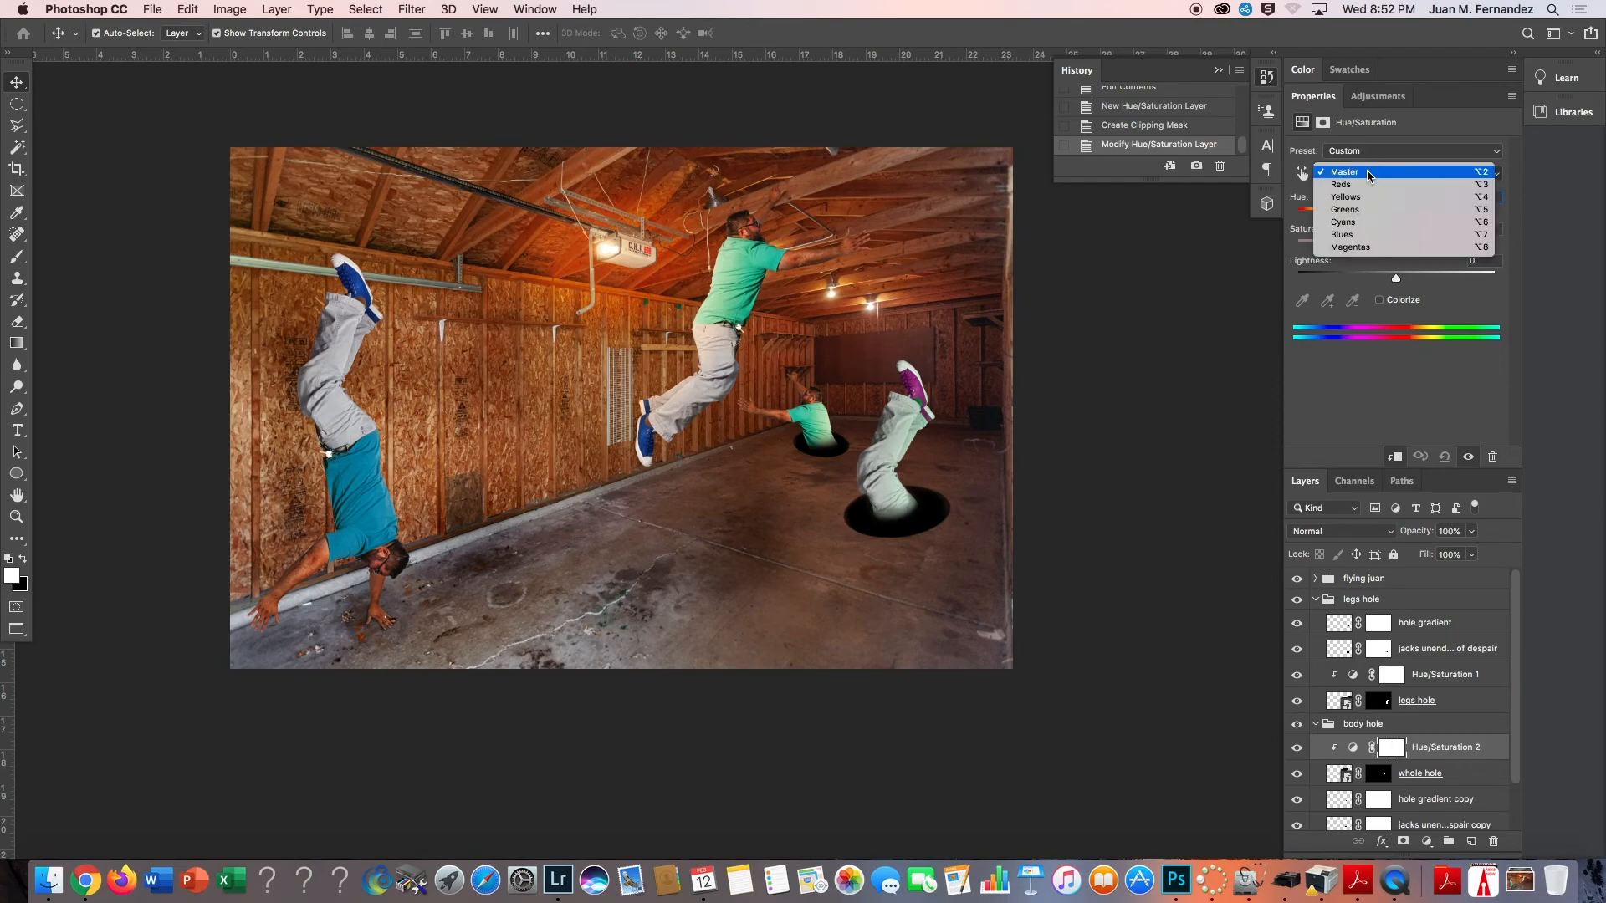
{"action": "left_click", "coordinate": [1347, 210]}
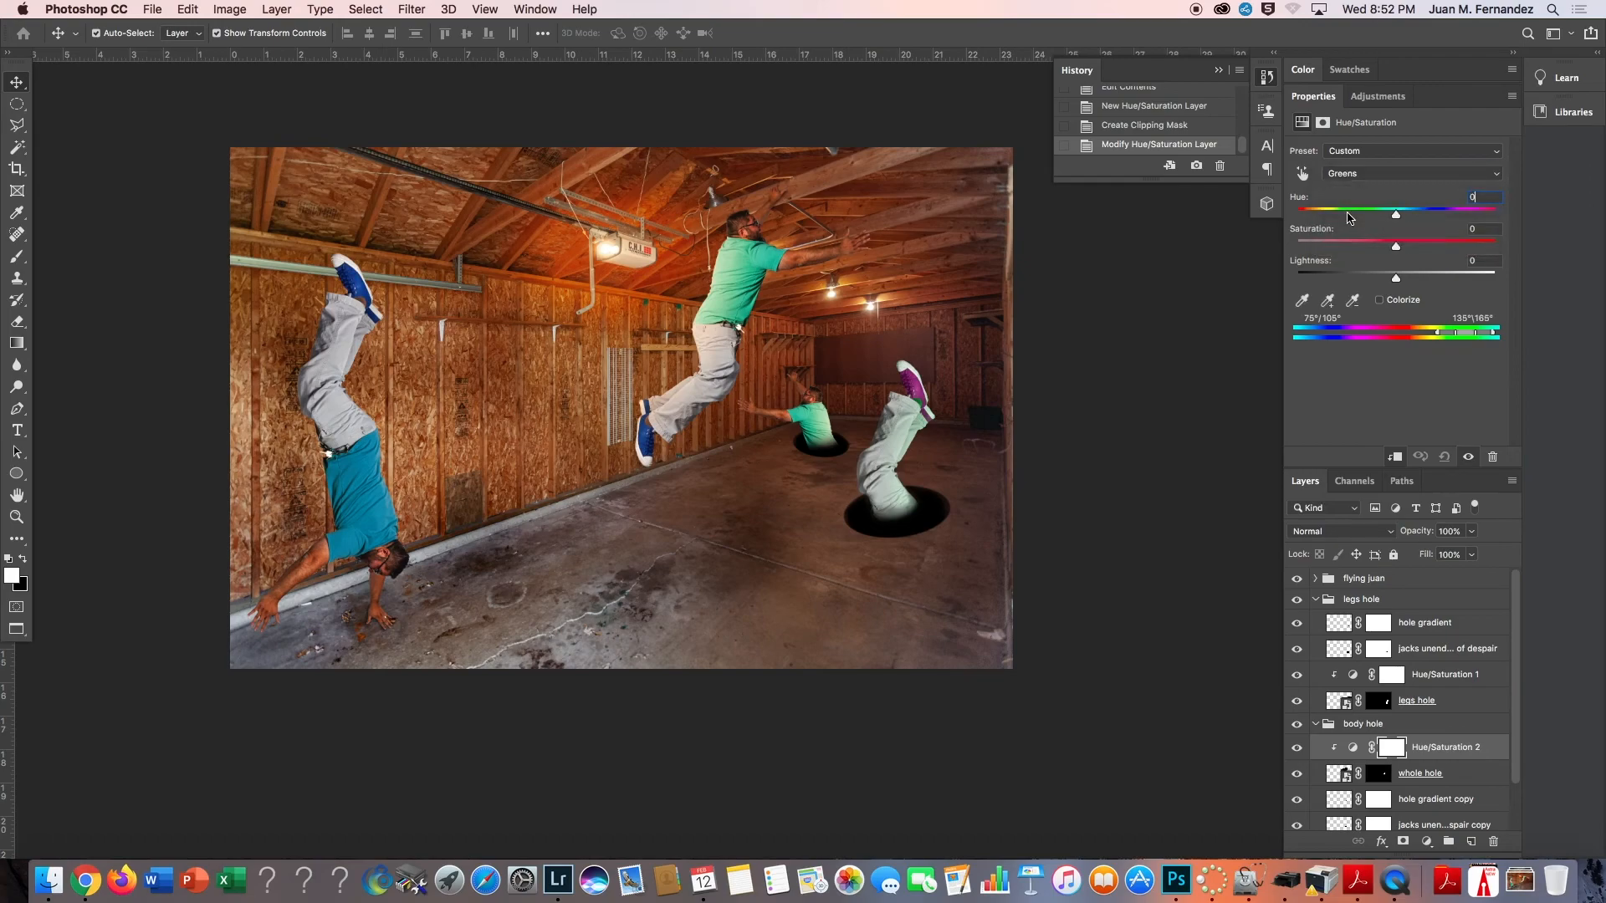
{"action": "left_click_drag", "start_coordinate": [1395, 217], "coordinate": [1450, 217]}
{"action": "left_click", "coordinate": [1387, 171]}
{"action": "left_click", "coordinate": [1348, 184]}
Nudge the Yellows hue of the "whole hole" adjustment and set its Blues hue to +45.
{"action": "left_click", "coordinate": [1384, 174]}
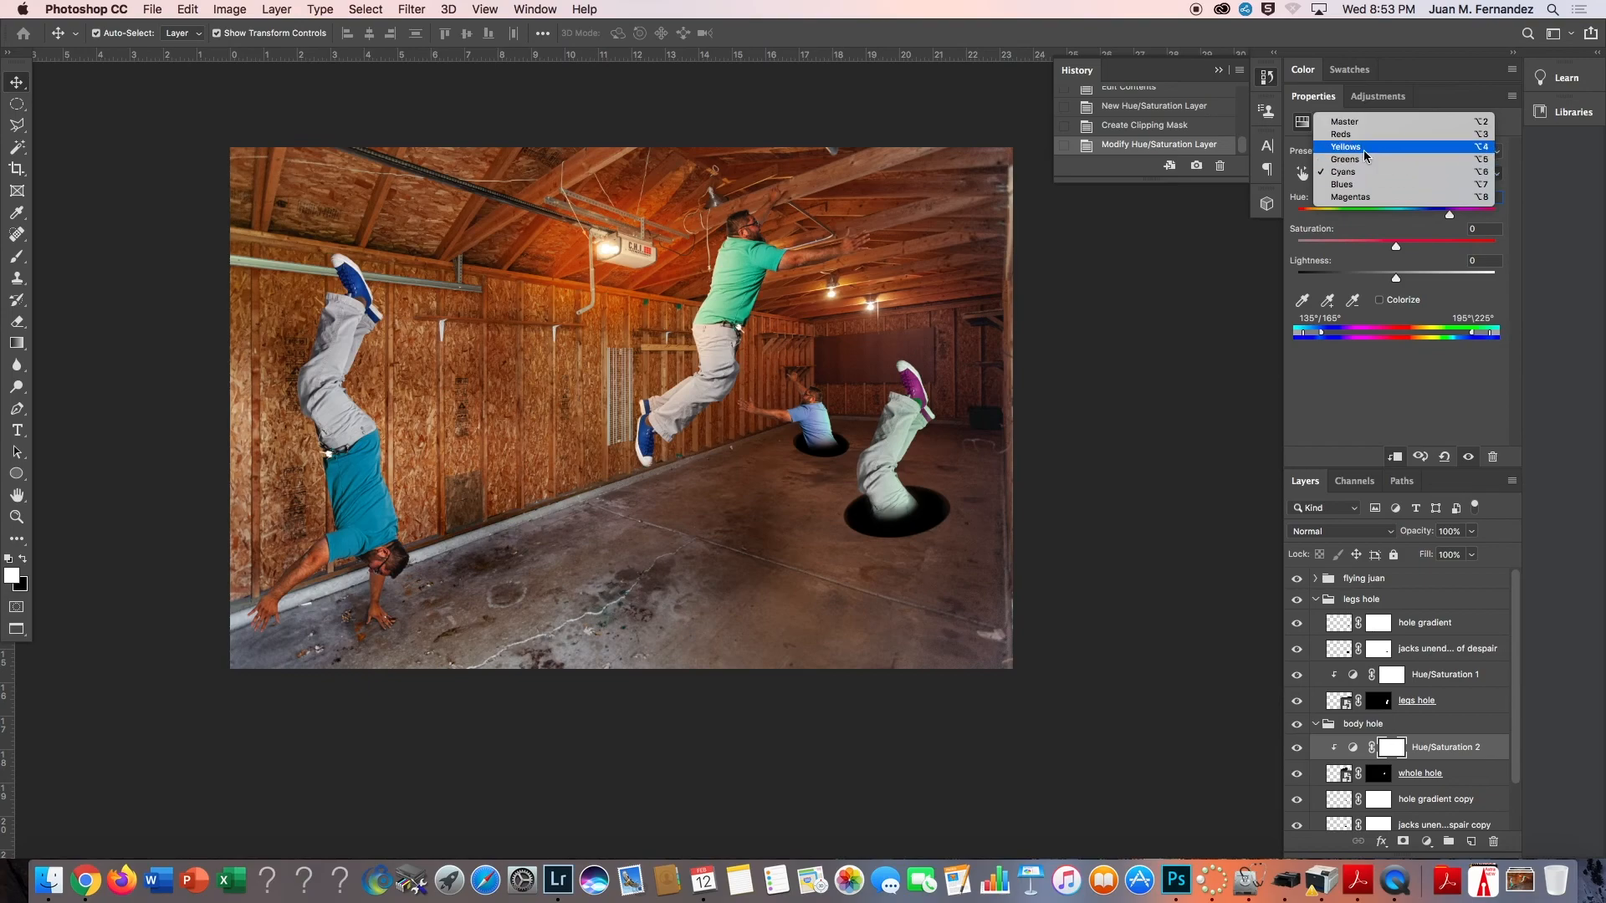
{"action": "left_click", "coordinate": [1364, 149]}
{"action": "mouse_move", "coordinate": [1397, 217]}
{"action": "left_mouse_down"}
{"action": "mouse_move", "coordinate": [1464, 218]}
{"action": "mouse_move", "coordinate": [1394, 218]}
{"action": "left_mouse_up"}
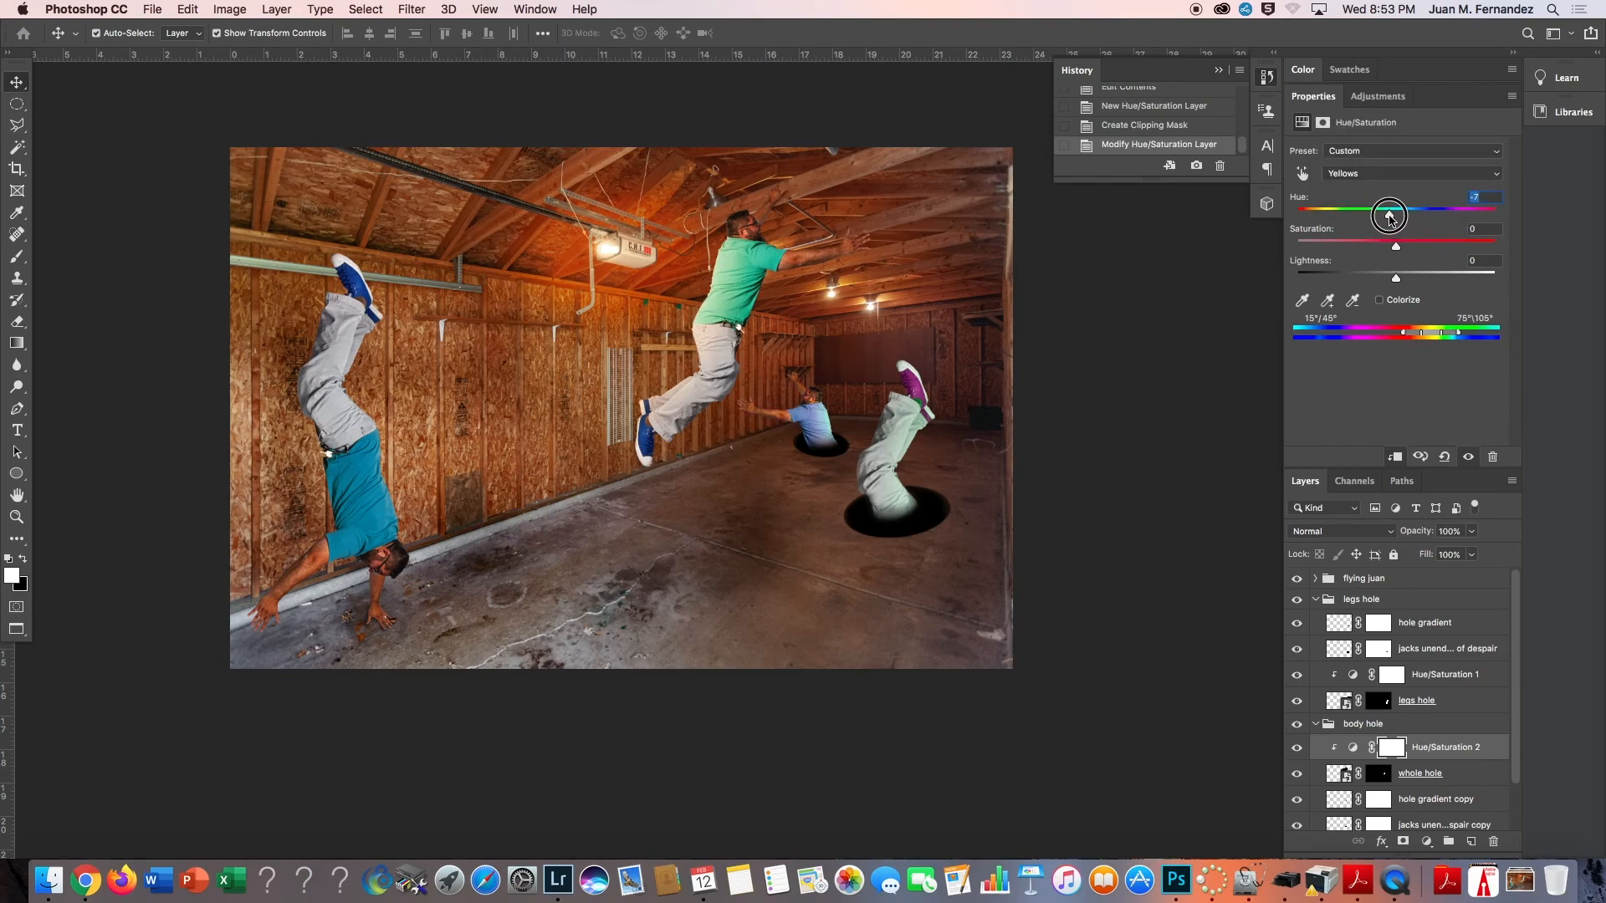
{"action": "left_click", "coordinate": [1384, 174]}
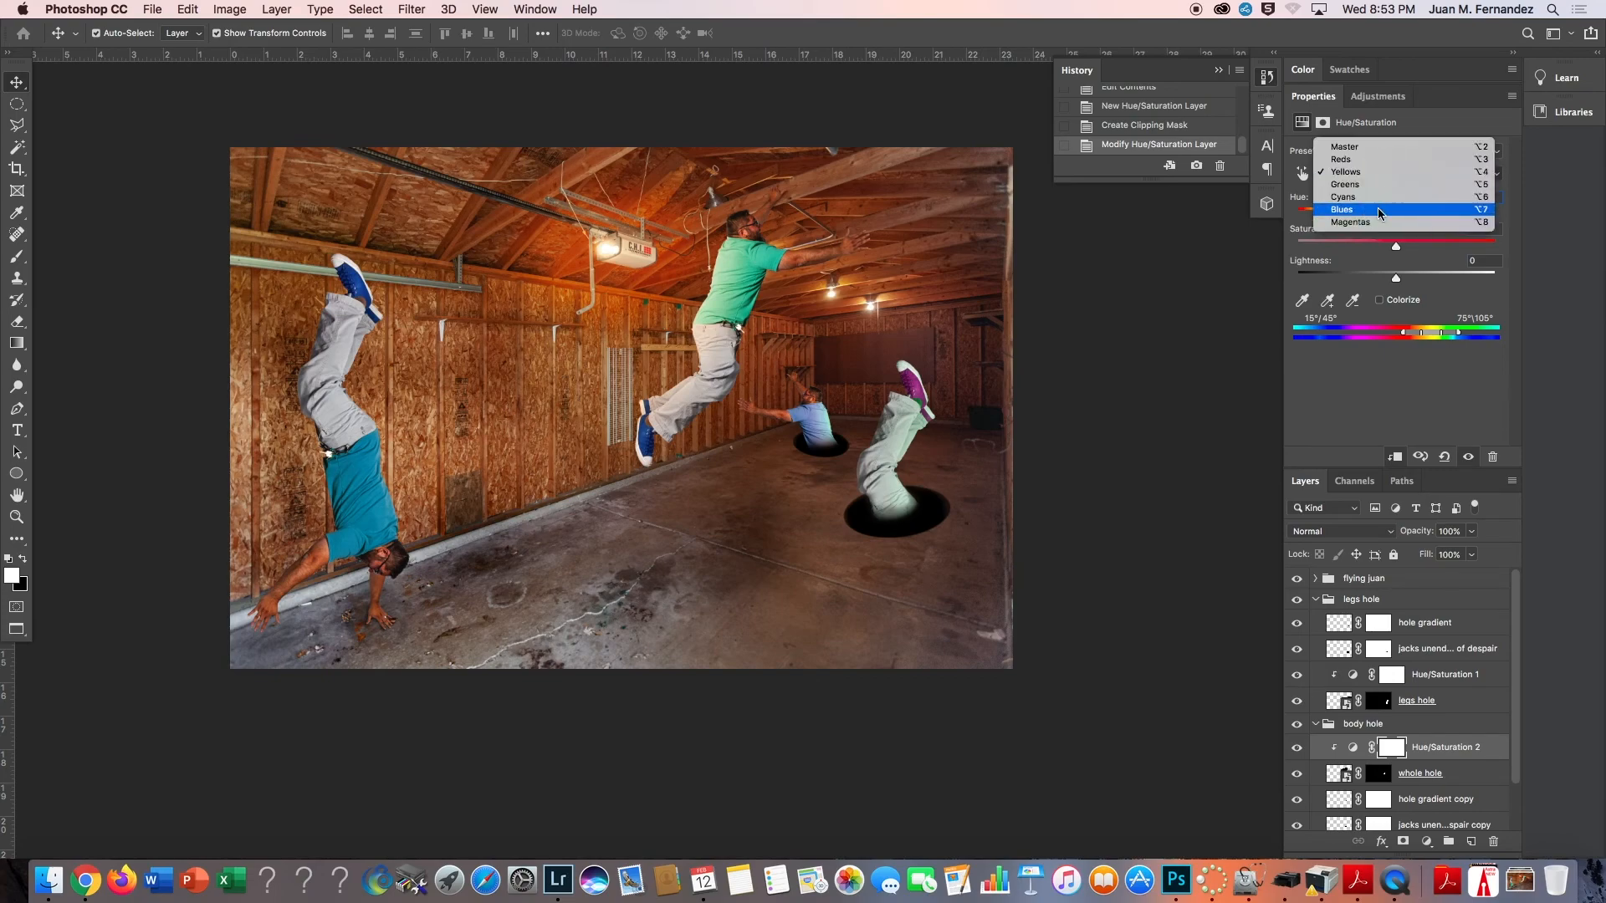
{"action": "left_click", "coordinate": [1380, 209]}
{"action": "left_click_drag", "start_coordinate": [1397, 218], "coordinate": [1440, 218]}
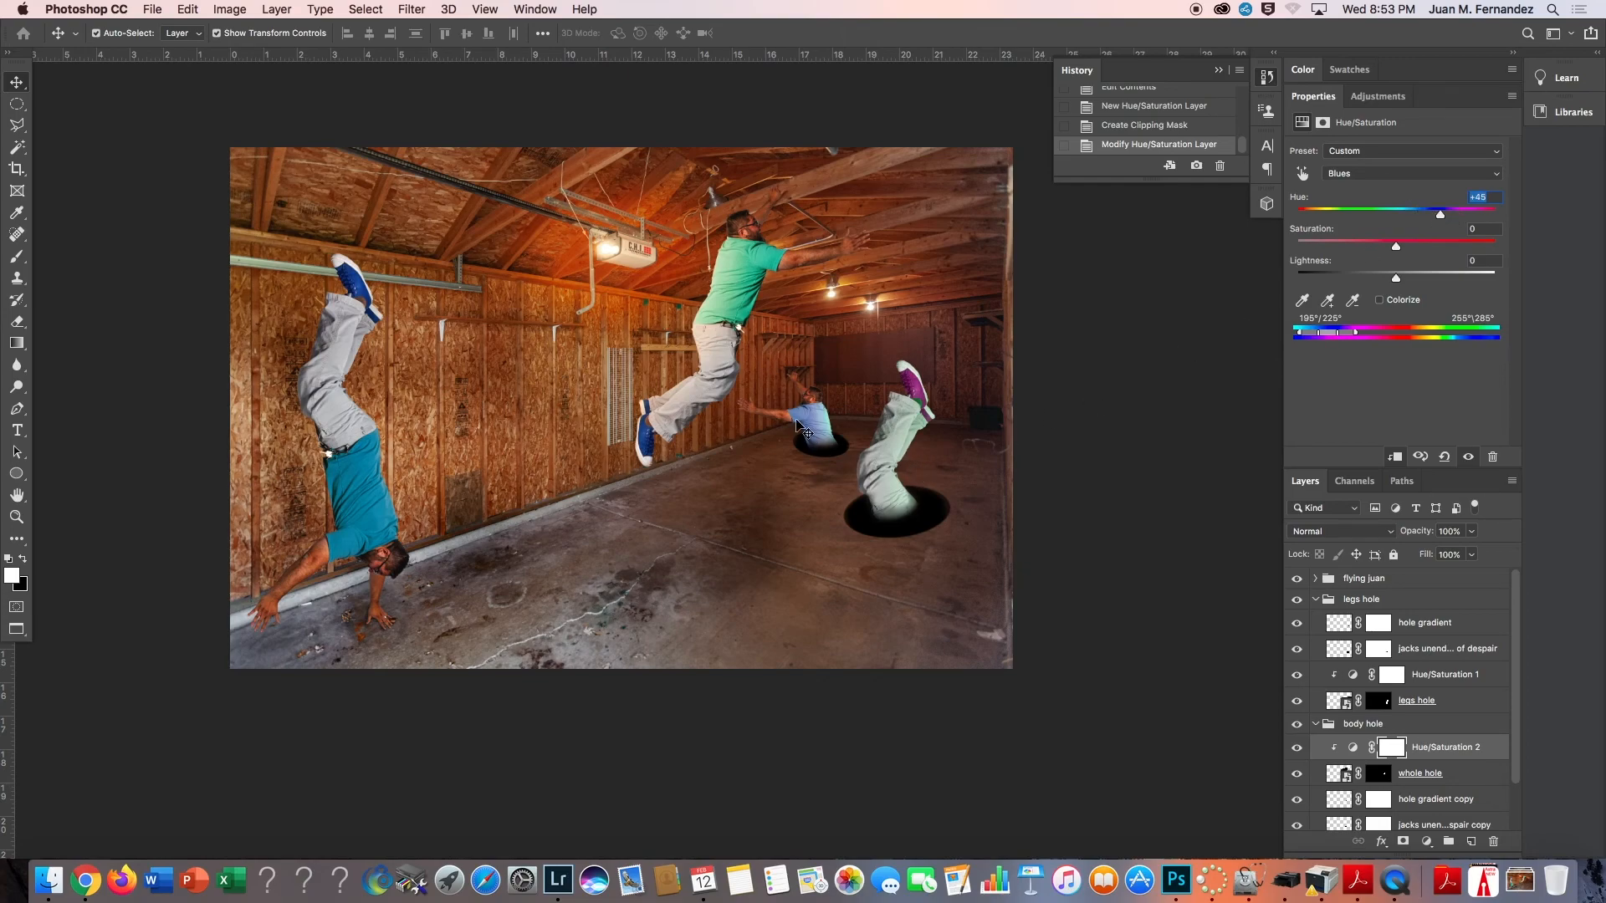
Set the Cyans of the "whole hole" adjustment to hue +54, saturation -54 and lightness +29.
{"action": "left_click_drag", "start_coordinate": [804, 422], "coordinate": [891, 442]}
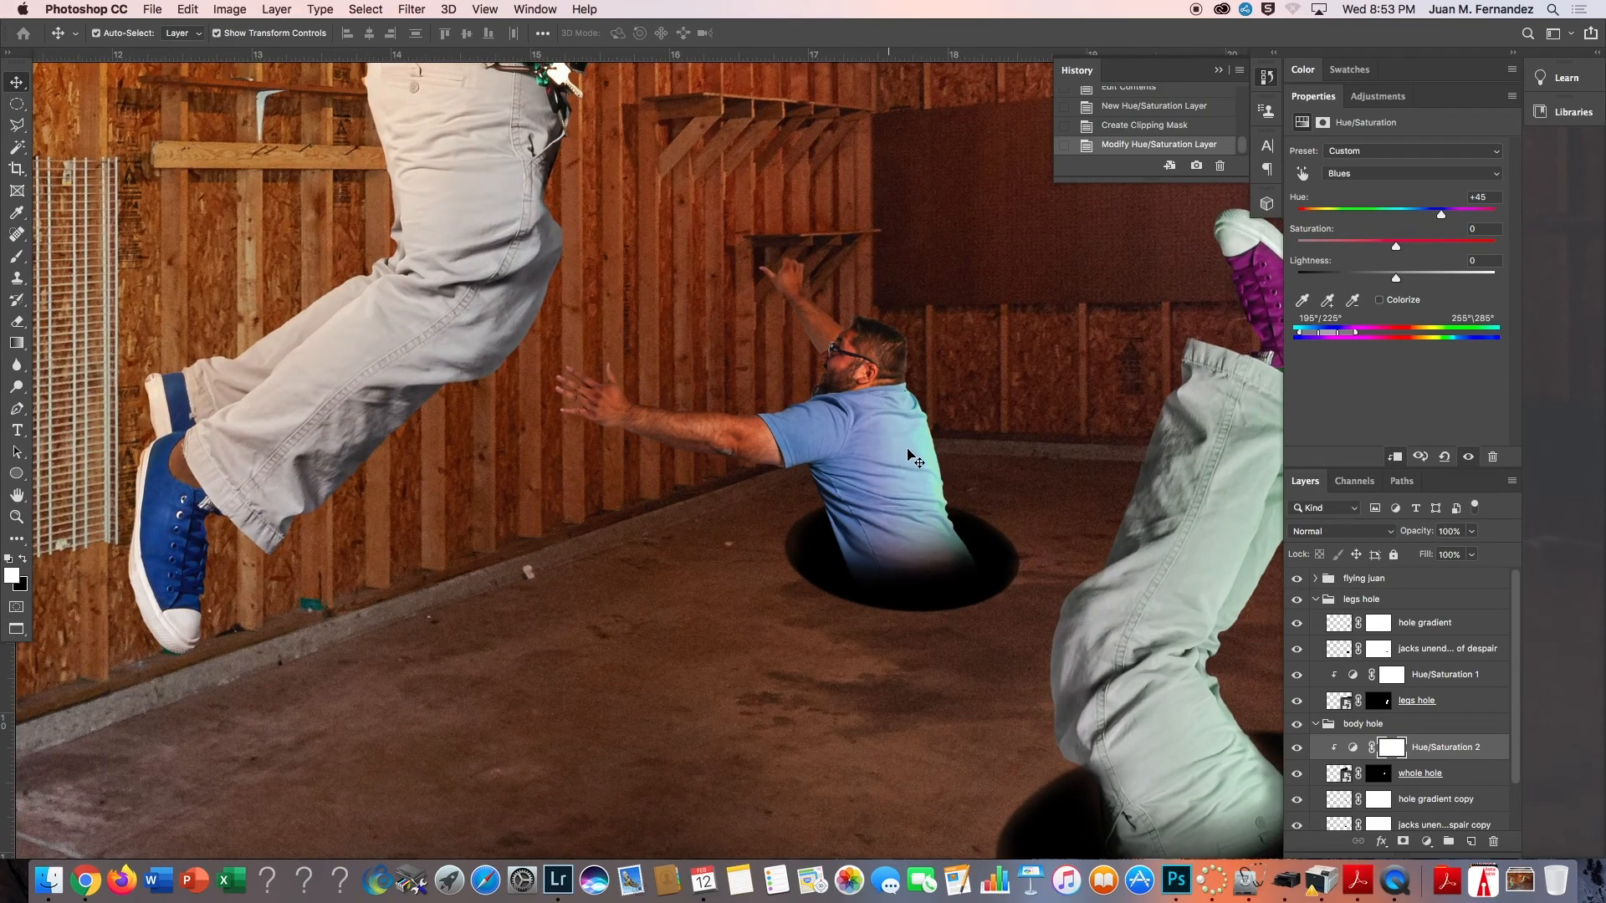
{"action": "left_click", "coordinate": [1395, 169]}
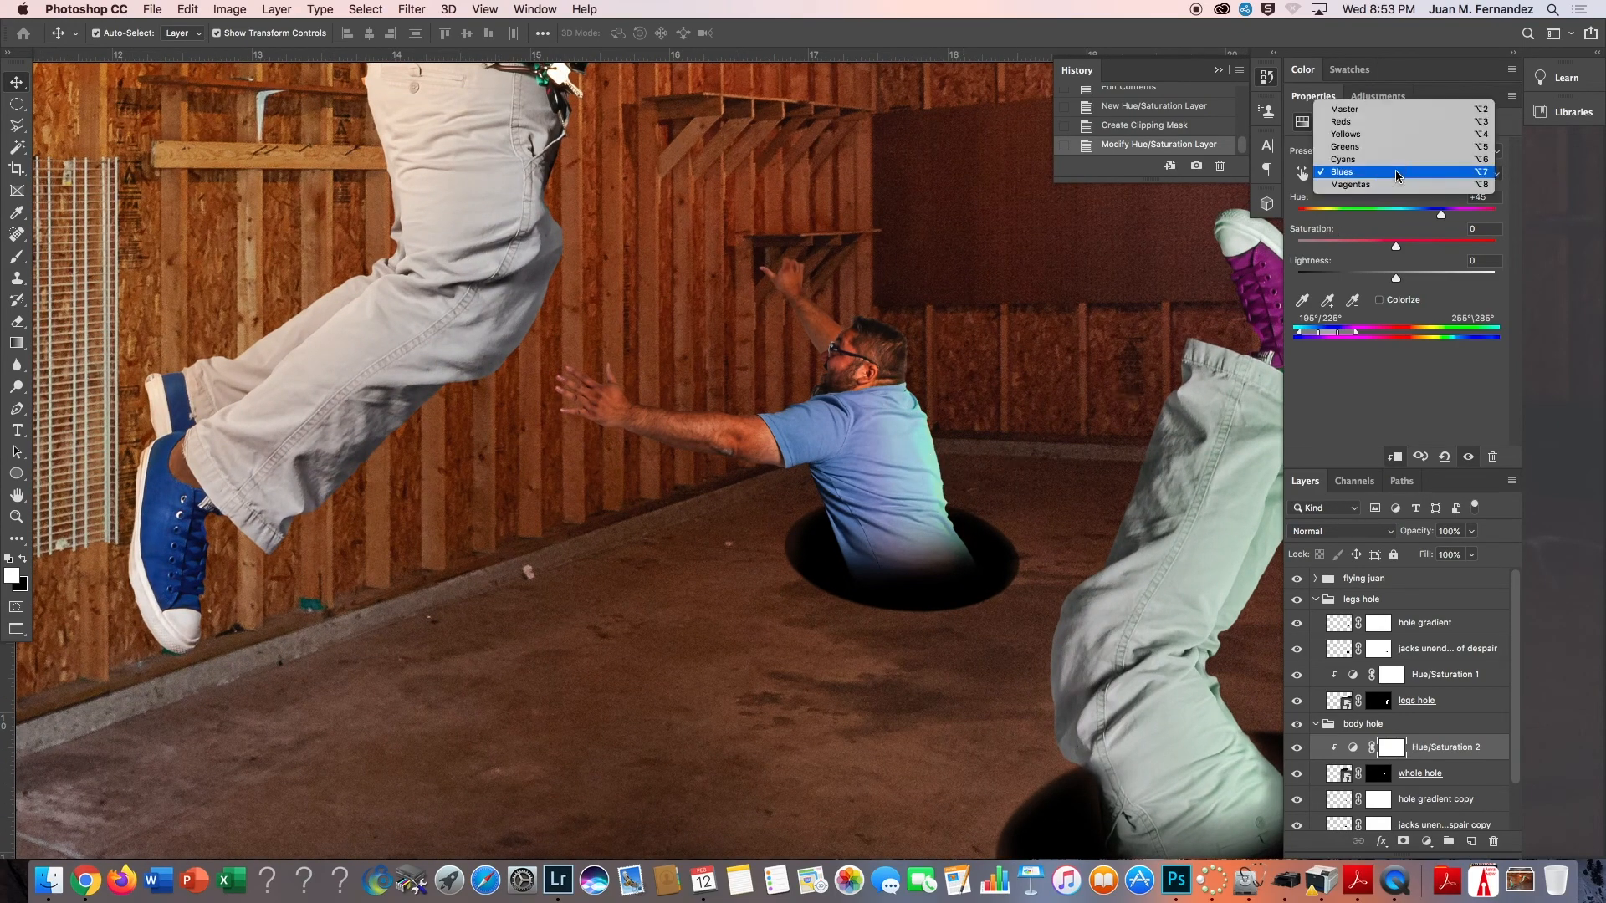
{"action": "left_click", "coordinate": [1395, 169]}
{"action": "left_click", "coordinate": [1382, 174]}
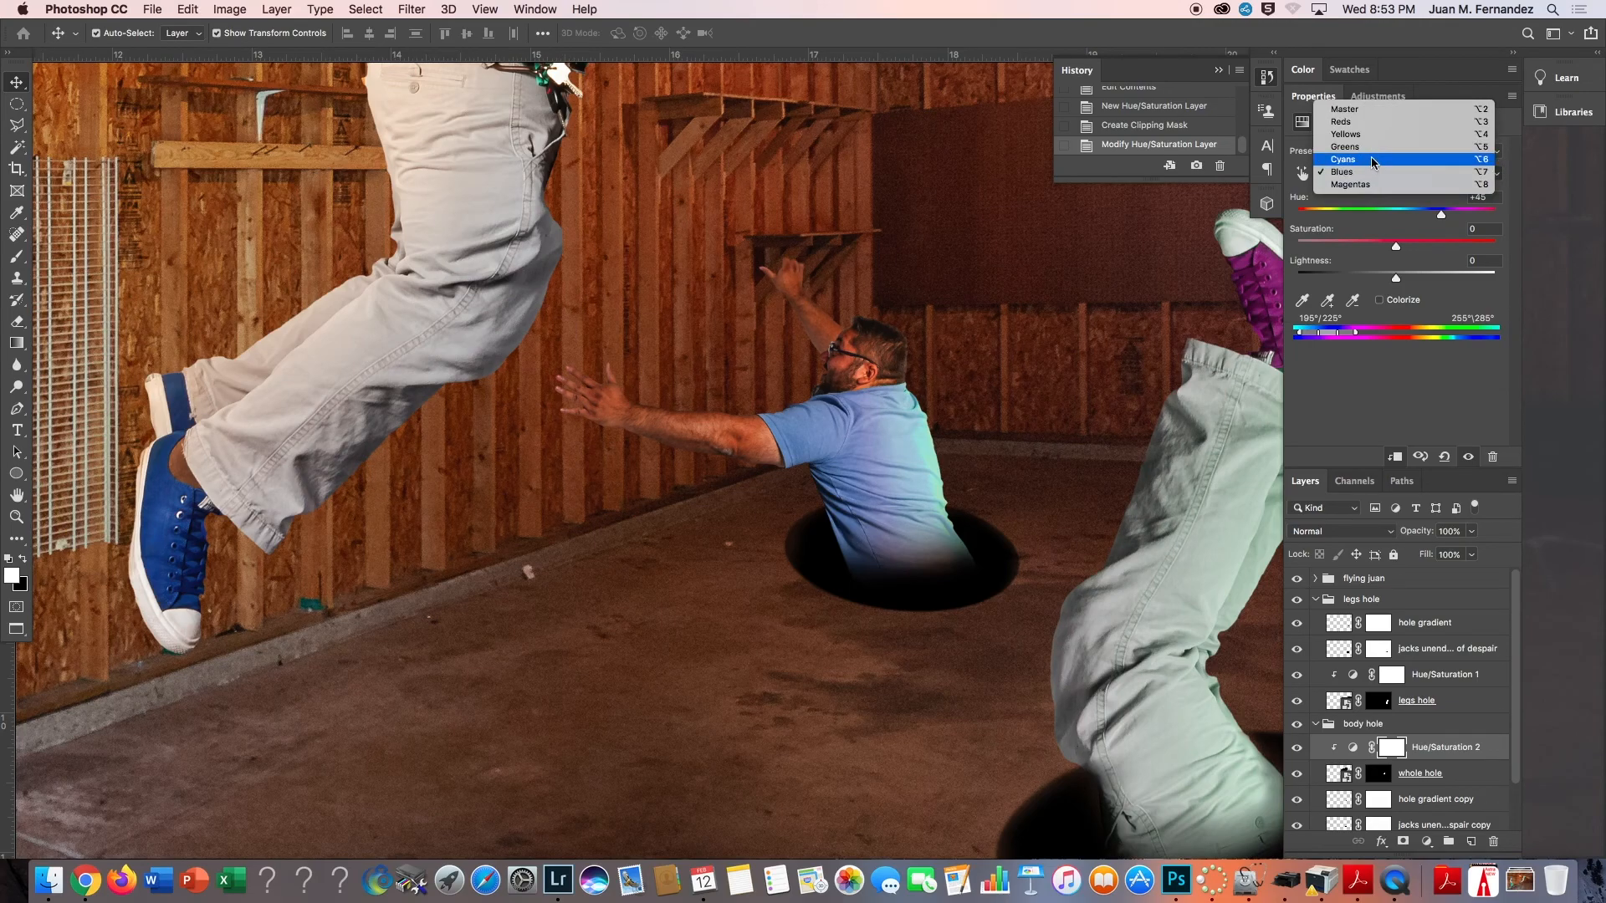
{"action": "left_click", "coordinate": [1371, 157]}
{"action": "left_click_drag", "start_coordinate": [1449, 218], "coordinate": [1424, 278]}
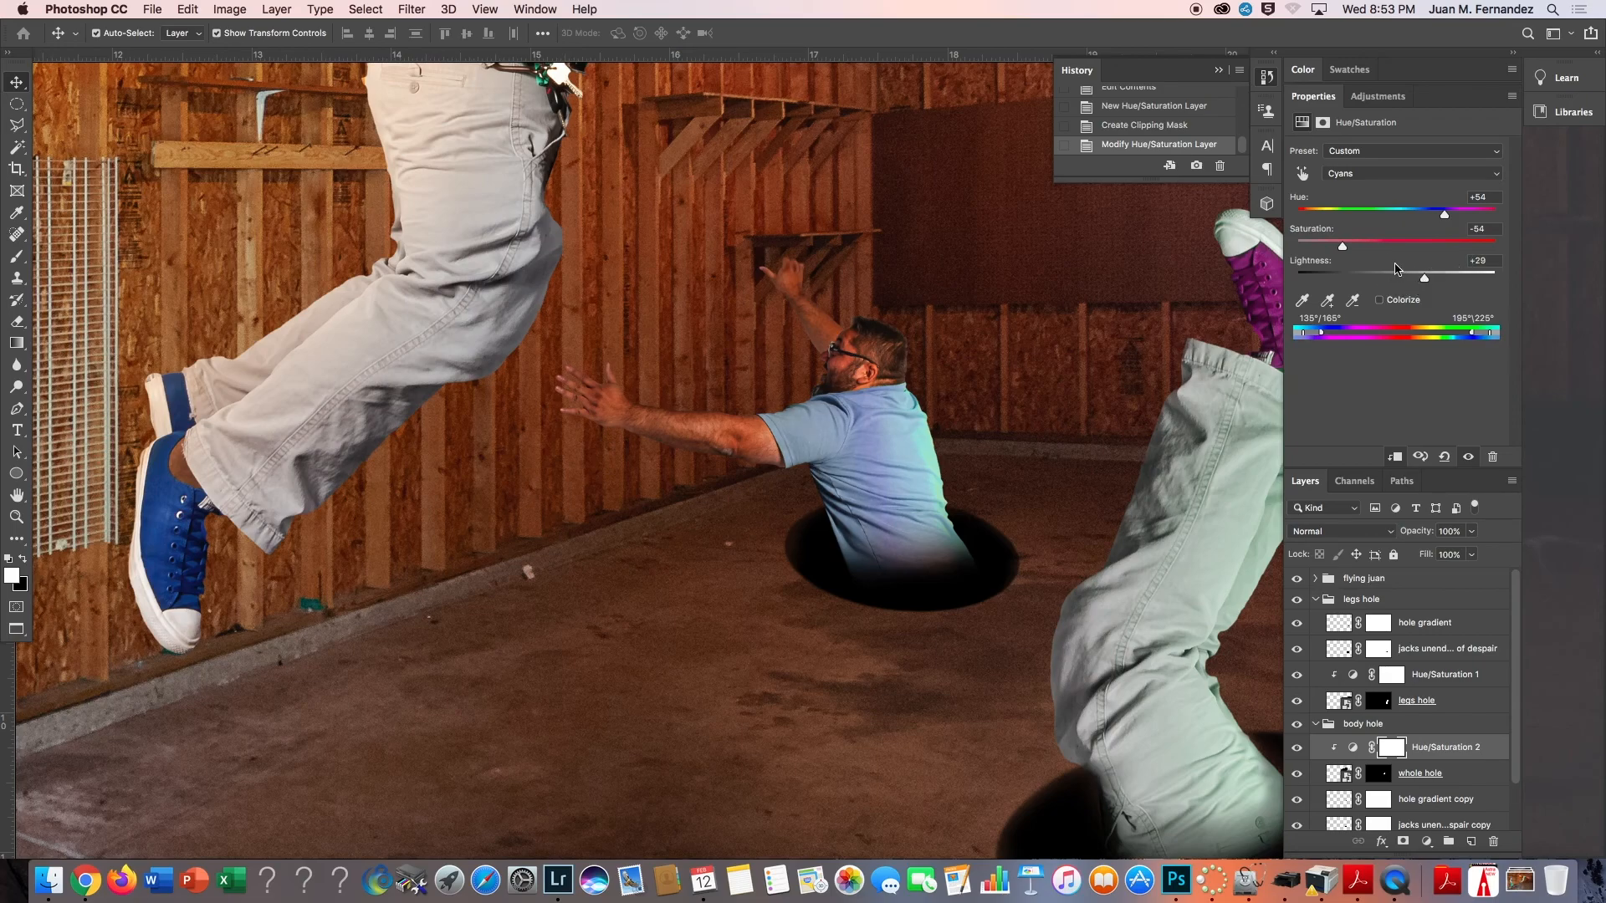
Set the Cyans saturation of the "whole hole" Hue/Saturation adjustment to -23 and nudge its Yellows hue.
{"action": "left_click_drag", "start_coordinate": [1344, 247], "coordinate": [1373, 246]}
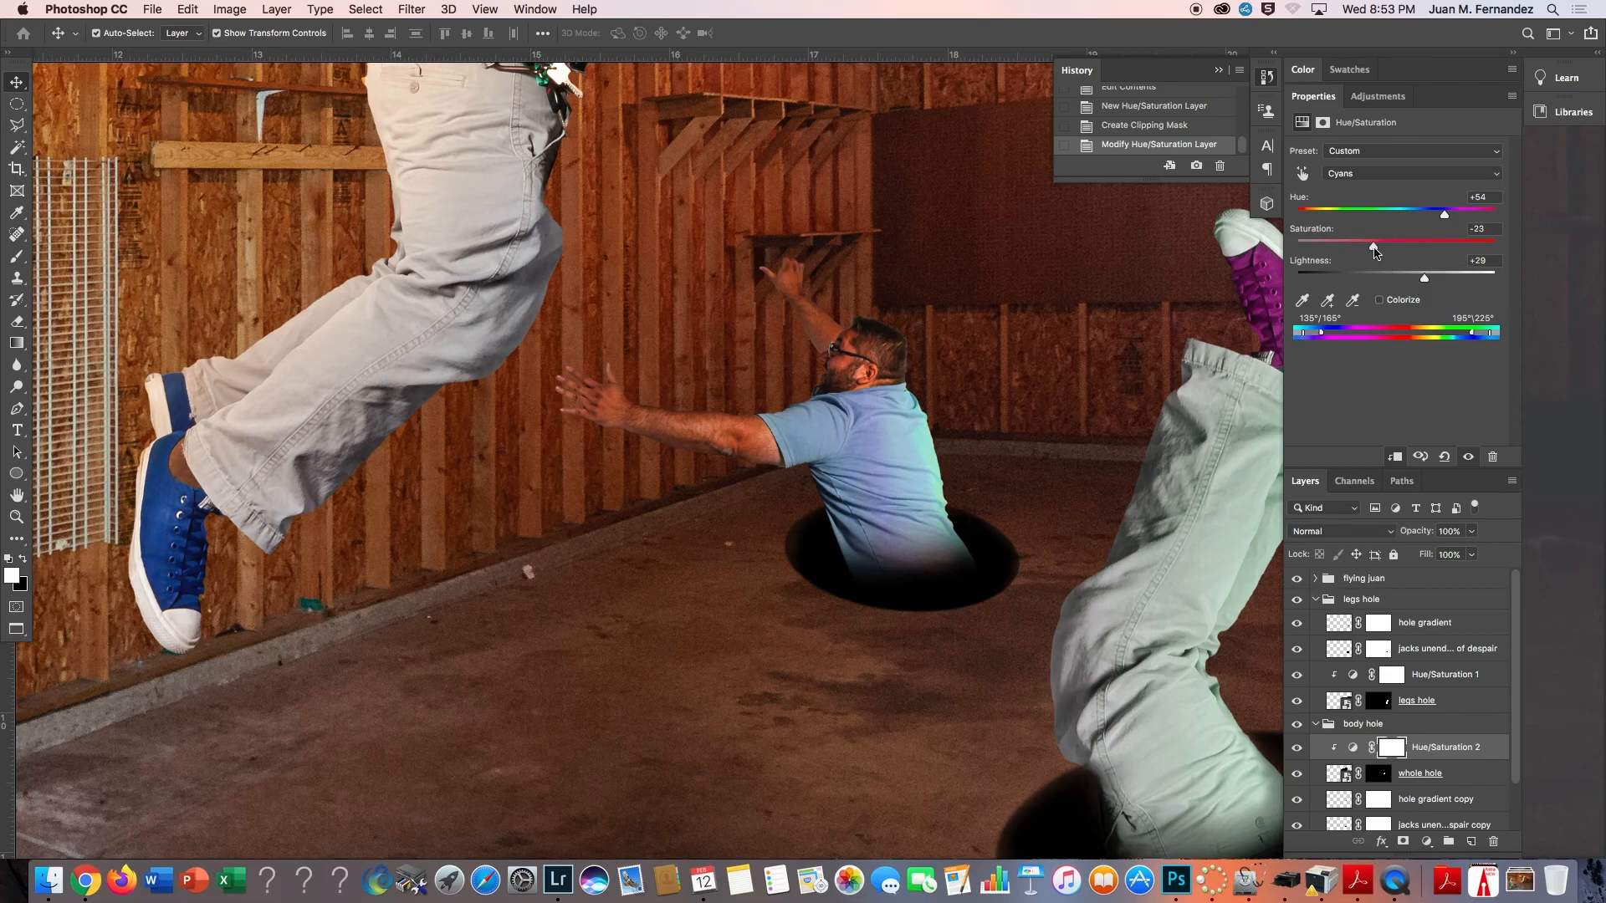
{"action": "left_click", "coordinate": [1370, 175]}
{"action": "left_click", "coordinate": [1359, 145]}
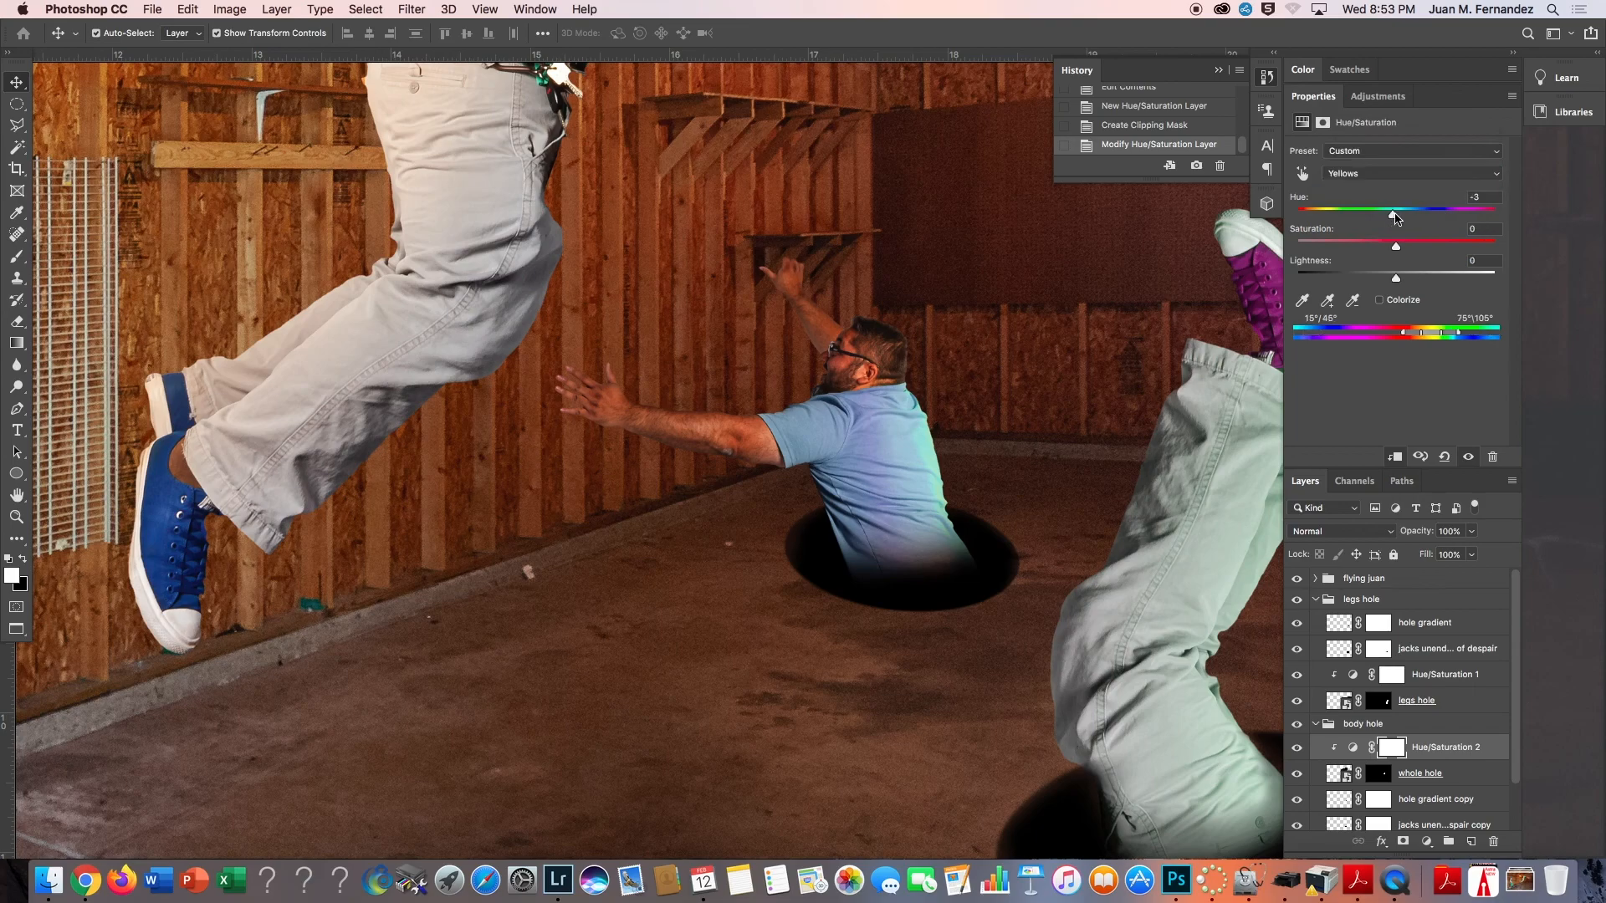
{"action": "mouse_move", "coordinate": [1395, 216]}
{"action": "left_mouse_down"}
{"action": "mouse_move", "coordinate": [1465, 215]}
{"action": "mouse_move", "coordinate": [1344, 213]}
{"action": "mouse_move", "coordinate": [1395, 215]}
{"action": "left_mouse_up"}
Set the Reds hue of the "whole hole" adjustment to -19 and its Blues hue to -6.
{"action": "left_click", "coordinate": [1392, 173]}
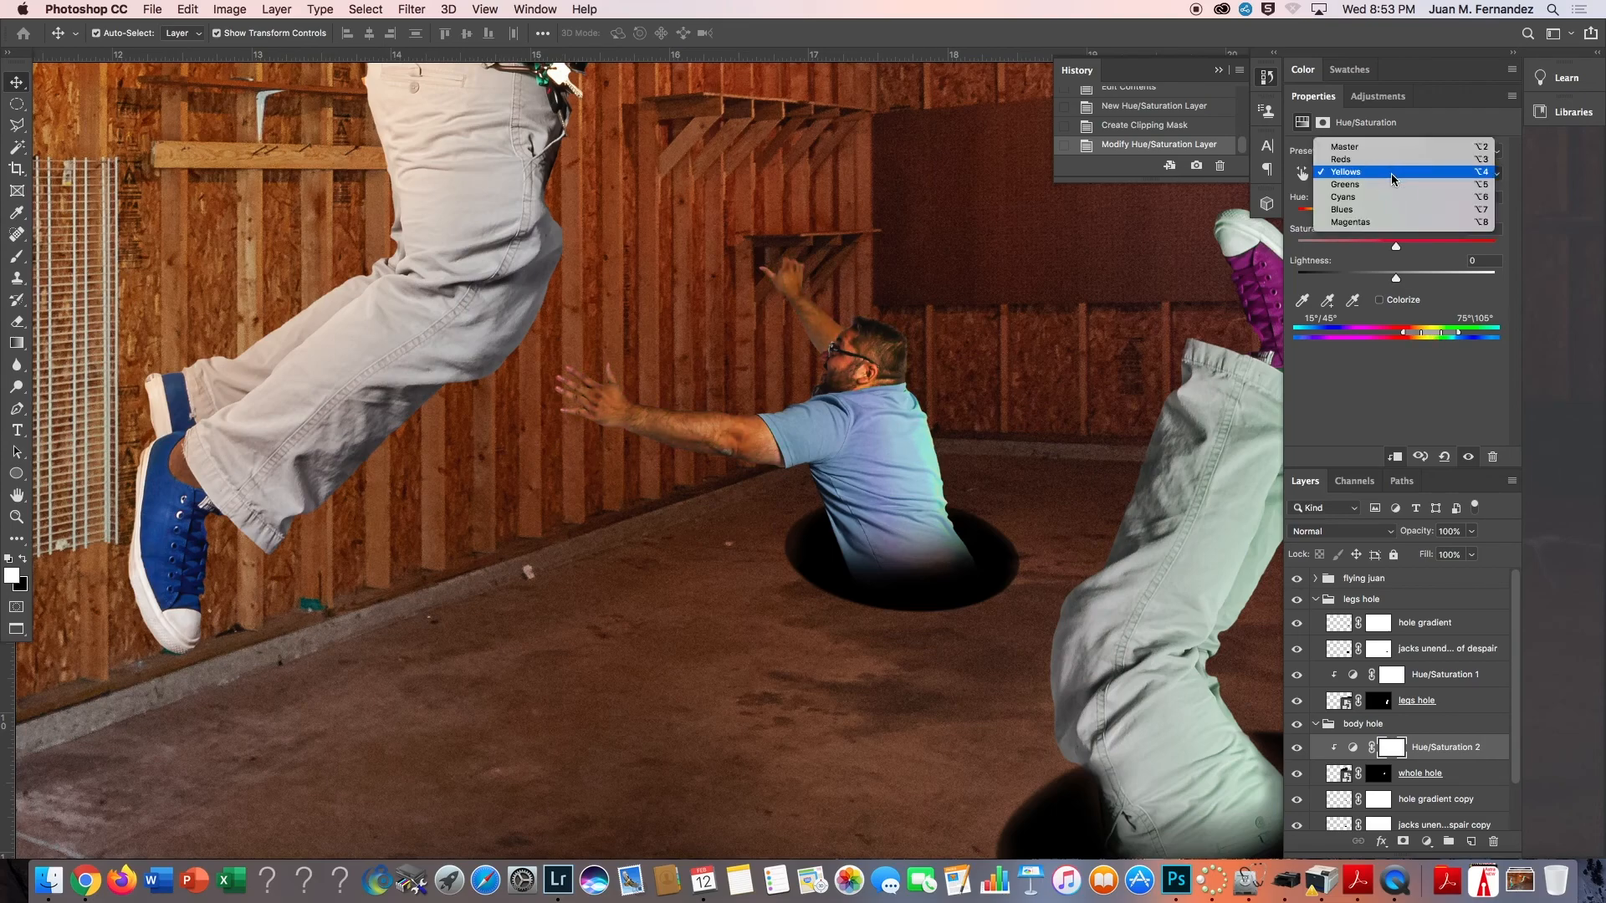
{"action": "left_click", "coordinate": [1382, 159]}
{"action": "mouse_move", "coordinate": [1395, 218]}
{"action": "left_mouse_down"}
{"action": "mouse_move", "coordinate": [1469, 214]}
{"action": "mouse_move", "coordinate": [1376, 215]}
{"action": "left_mouse_up"}
{"action": "left_click", "coordinate": [1385, 174]}
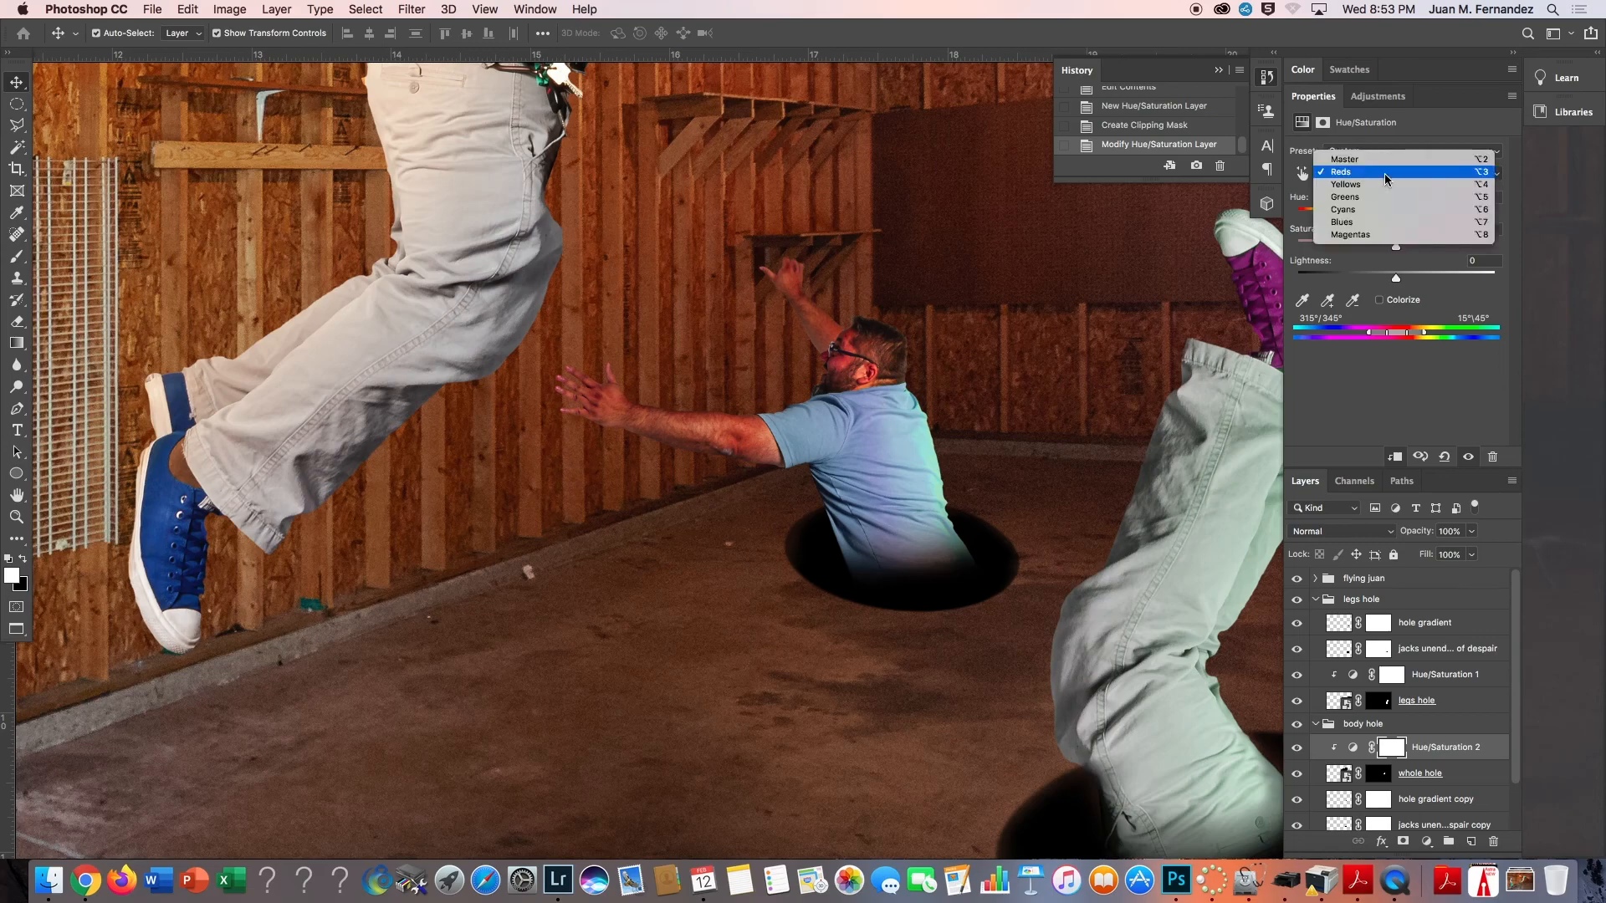
{"action": "left_click", "coordinate": [1371, 234]}
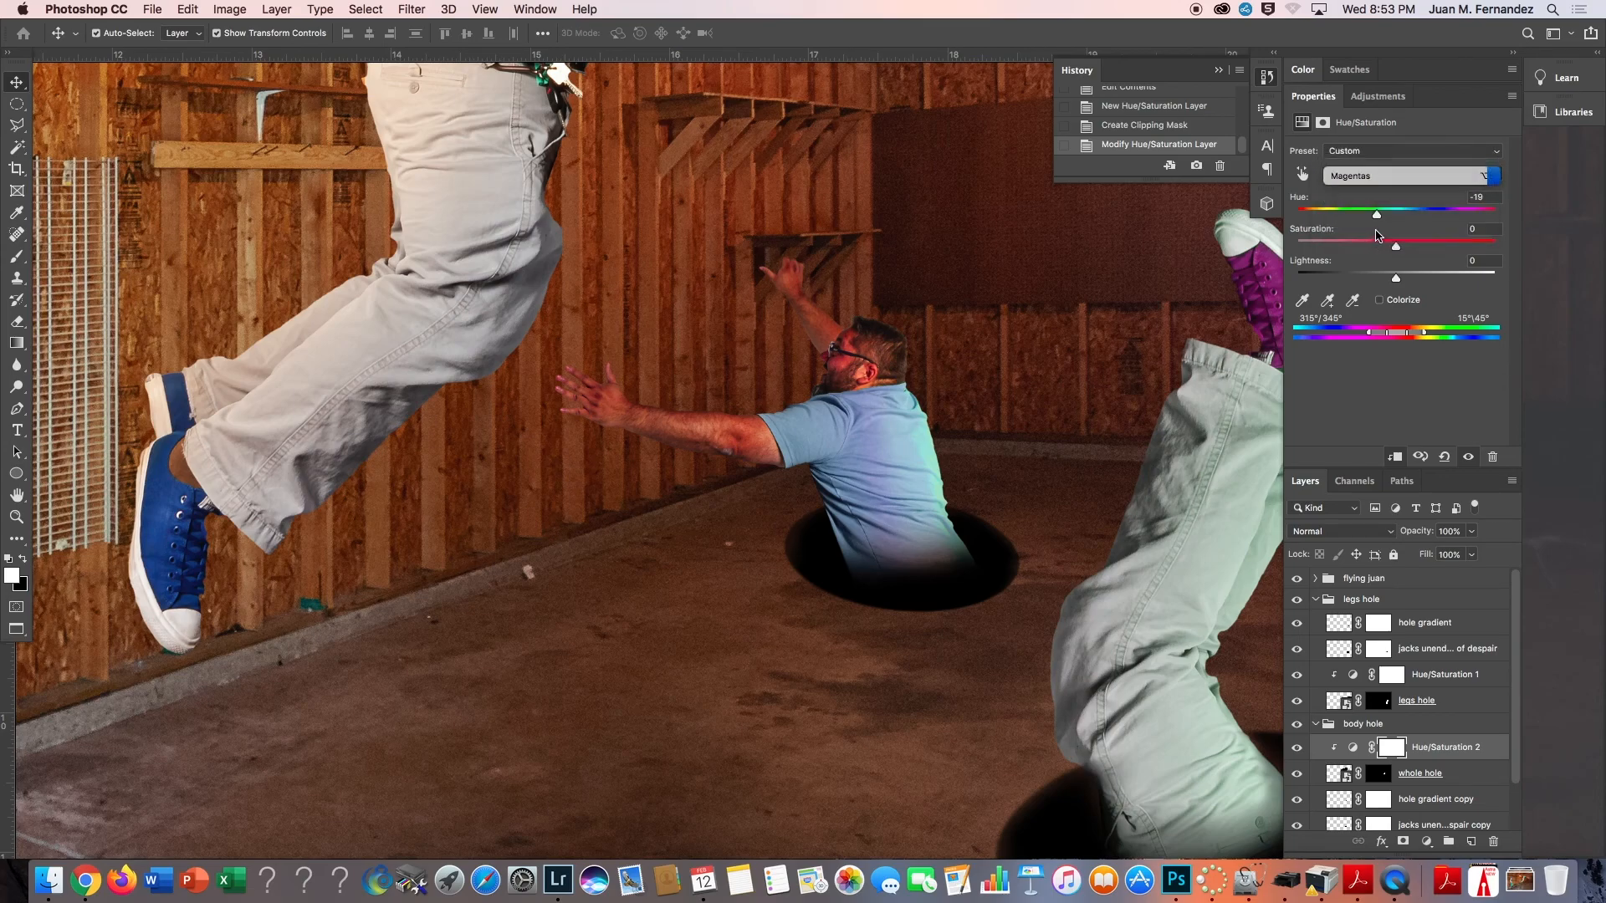
{"action": "mouse_move", "coordinate": [1396, 216]}
{"action": "left_mouse_down"}
{"action": "mouse_move", "coordinate": [1464, 220]}
{"action": "mouse_move", "coordinate": [1332, 216]}
{"action": "mouse_move", "coordinate": [1485, 214]}
{"action": "mouse_move", "coordinate": [1372, 213]}
{"action": "mouse_move", "coordinate": [1389, 218]}
{"action": "left_mouse_up"}
{"action": "left_click", "coordinate": [1374, 175]}
{"action": "left_click", "coordinate": [1367, 156]}
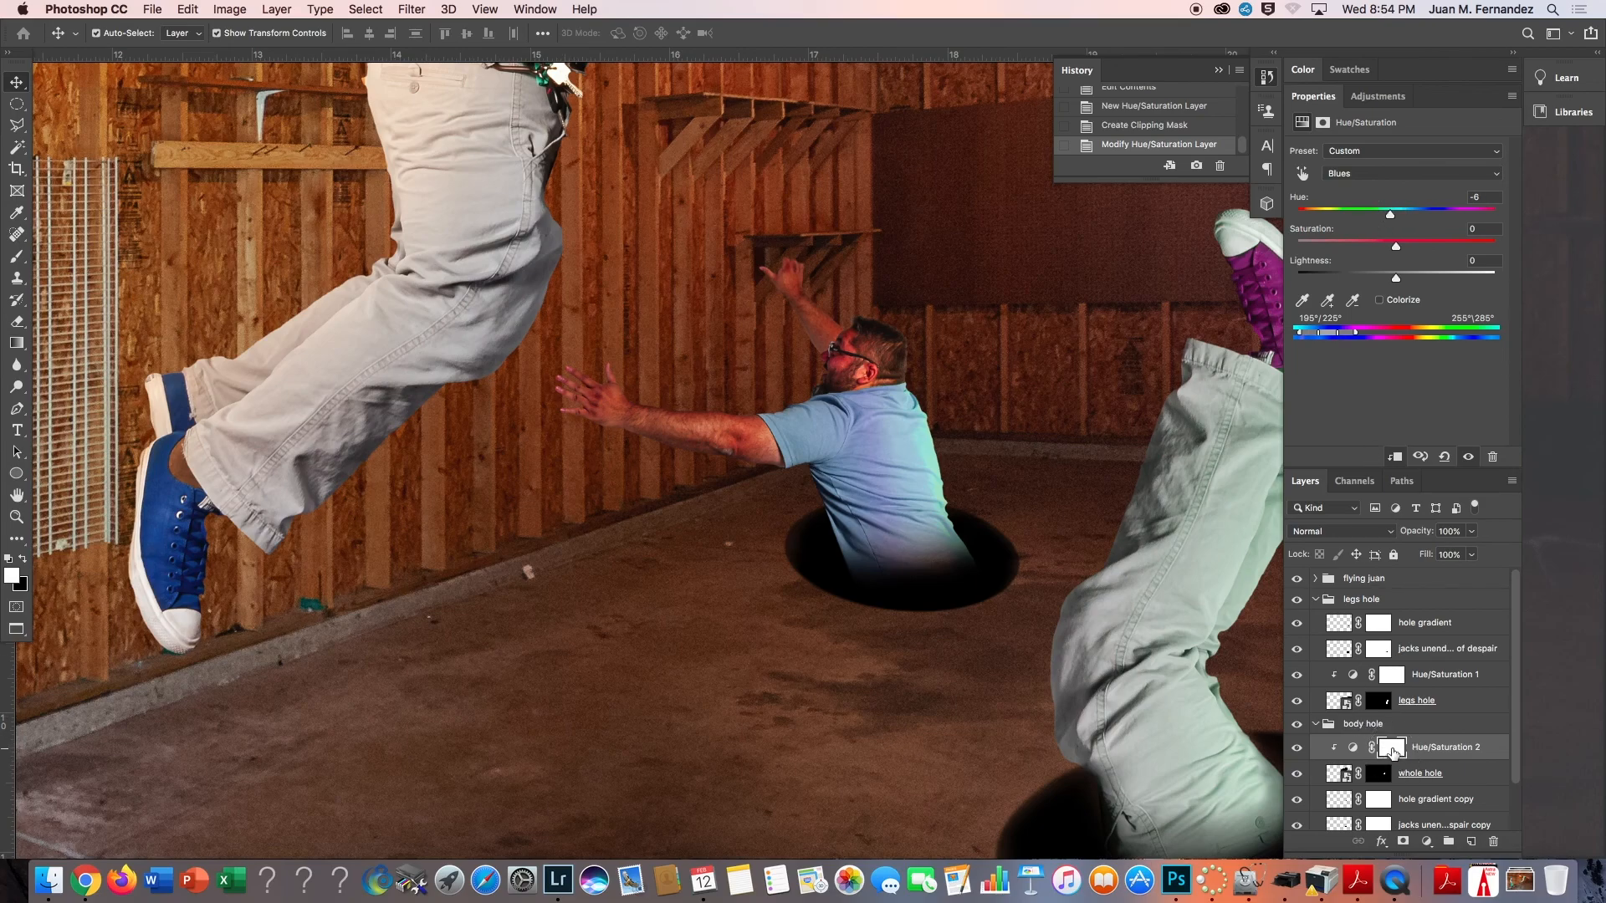
Paint black on the Hue/Saturation 2 mask over the hole figure's arms, hands and face to exclude the skin from recoloring.
{"action": "left_click", "coordinate": [1393, 753]}
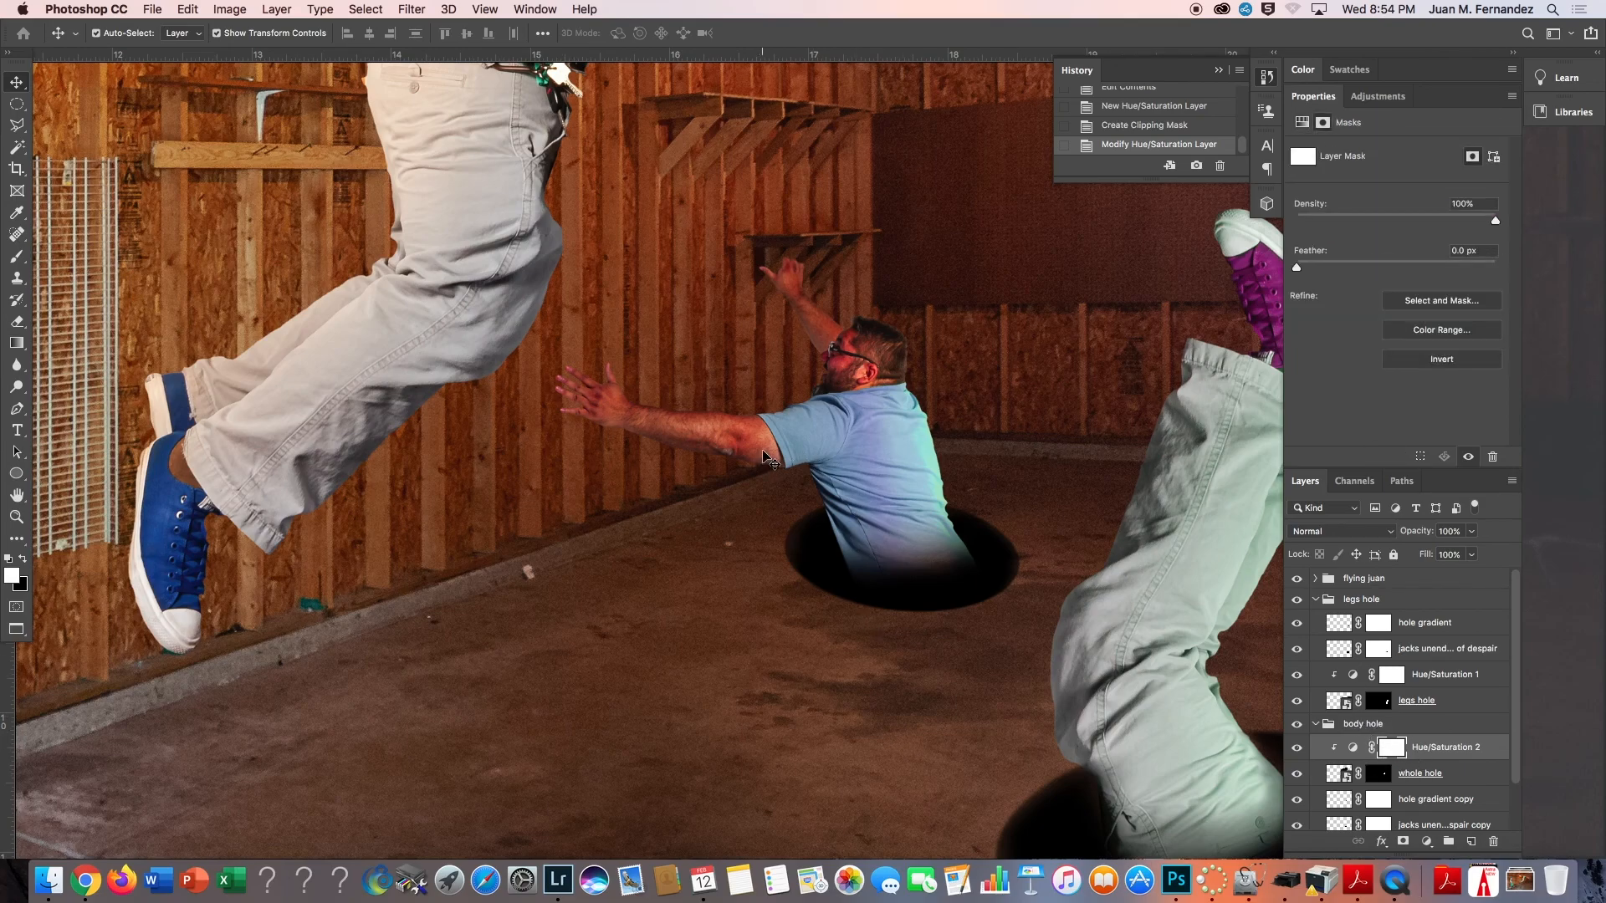
{"action": "key", "text": "b"}
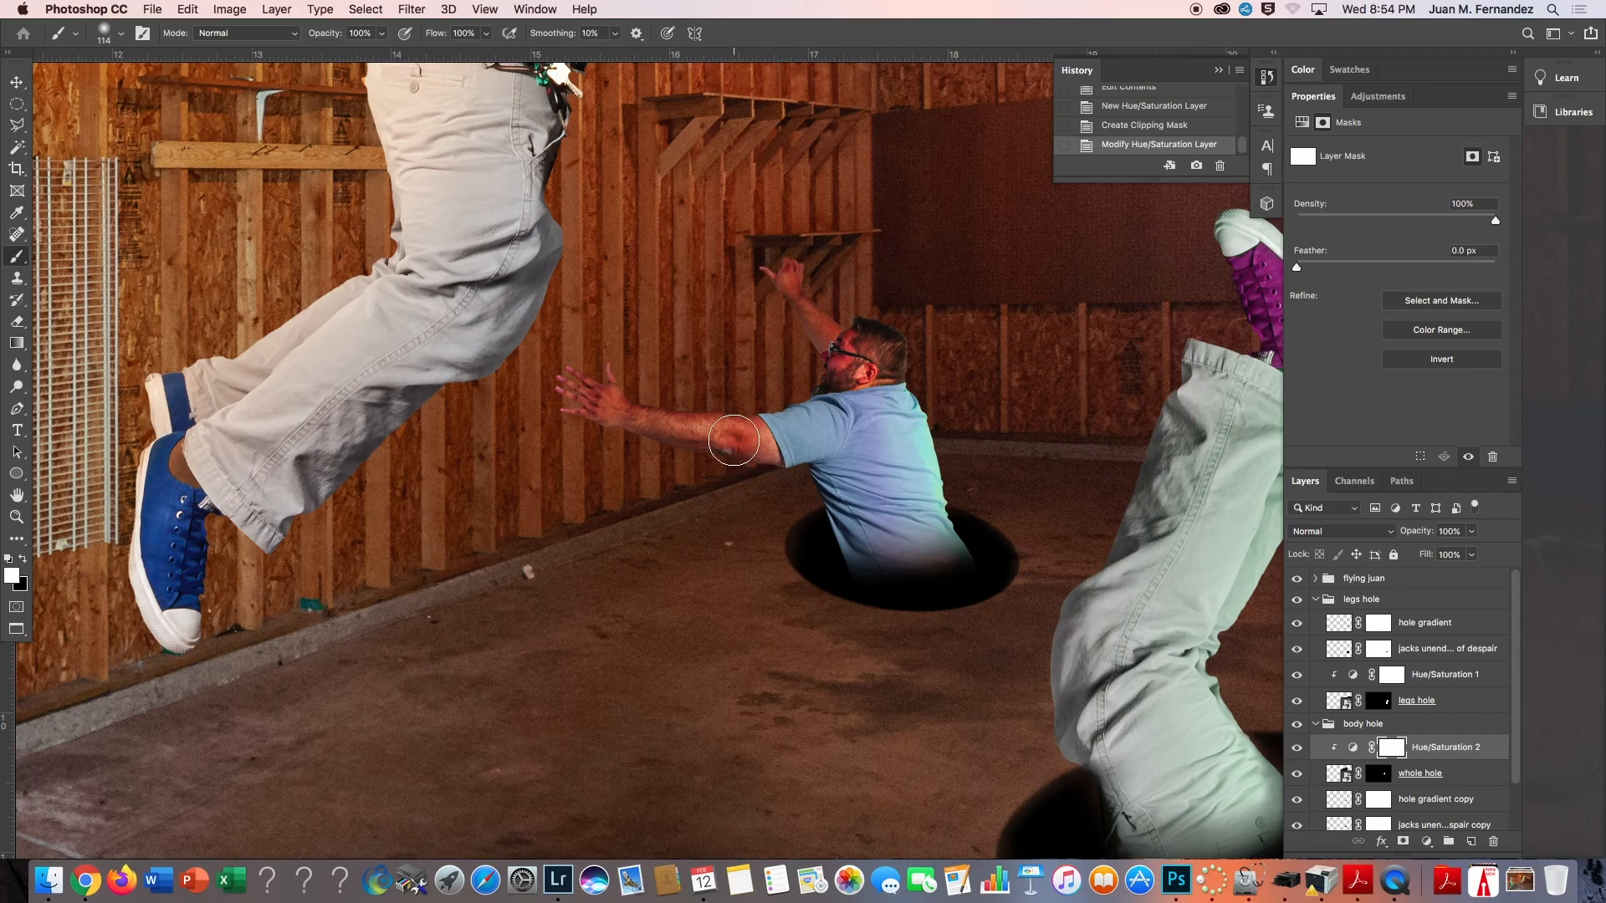
{"action": "key", "text": "x"}
{"action": "mouse_move", "coordinate": [733, 440]}
{"action": "left_mouse_down"}
{"action": "mouse_move", "coordinate": [643, 421]}
{"action": "mouse_move", "coordinate": [587, 394]}
{"action": "mouse_move", "coordinate": [610, 376]}
{"action": "mouse_move", "coordinate": [578, 406]}
{"action": "mouse_move", "coordinate": [645, 409]}
{"action": "mouse_move", "coordinate": [601, 393]}
{"action": "mouse_move", "coordinate": [644, 410]}
{"action": "left_mouse_up"}
{"action": "mouse_move", "coordinate": [781, 318]}
{"action": "left_mouse_down"}
{"action": "mouse_move", "coordinate": [831, 346]}
{"action": "mouse_move", "coordinate": [849, 346]}
{"action": "mouse_move", "coordinate": [836, 353]}
{"action": "mouse_move", "coordinate": [881, 352]}
{"action": "mouse_move", "coordinate": [830, 357]}
{"action": "mouse_move", "coordinate": [876, 341]}
{"action": "mouse_move", "coordinate": [827, 347]}
{"action": "mouse_move", "coordinate": [880, 353]}
{"action": "mouse_move", "coordinate": [778, 274]}
{"action": "mouse_move", "coordinate": [861, 351]}
{"action": "left_mouse_up"}
{"action": "left_click_drag", "start_coordinate": [735, 394], "coordinate": [757, 459]}
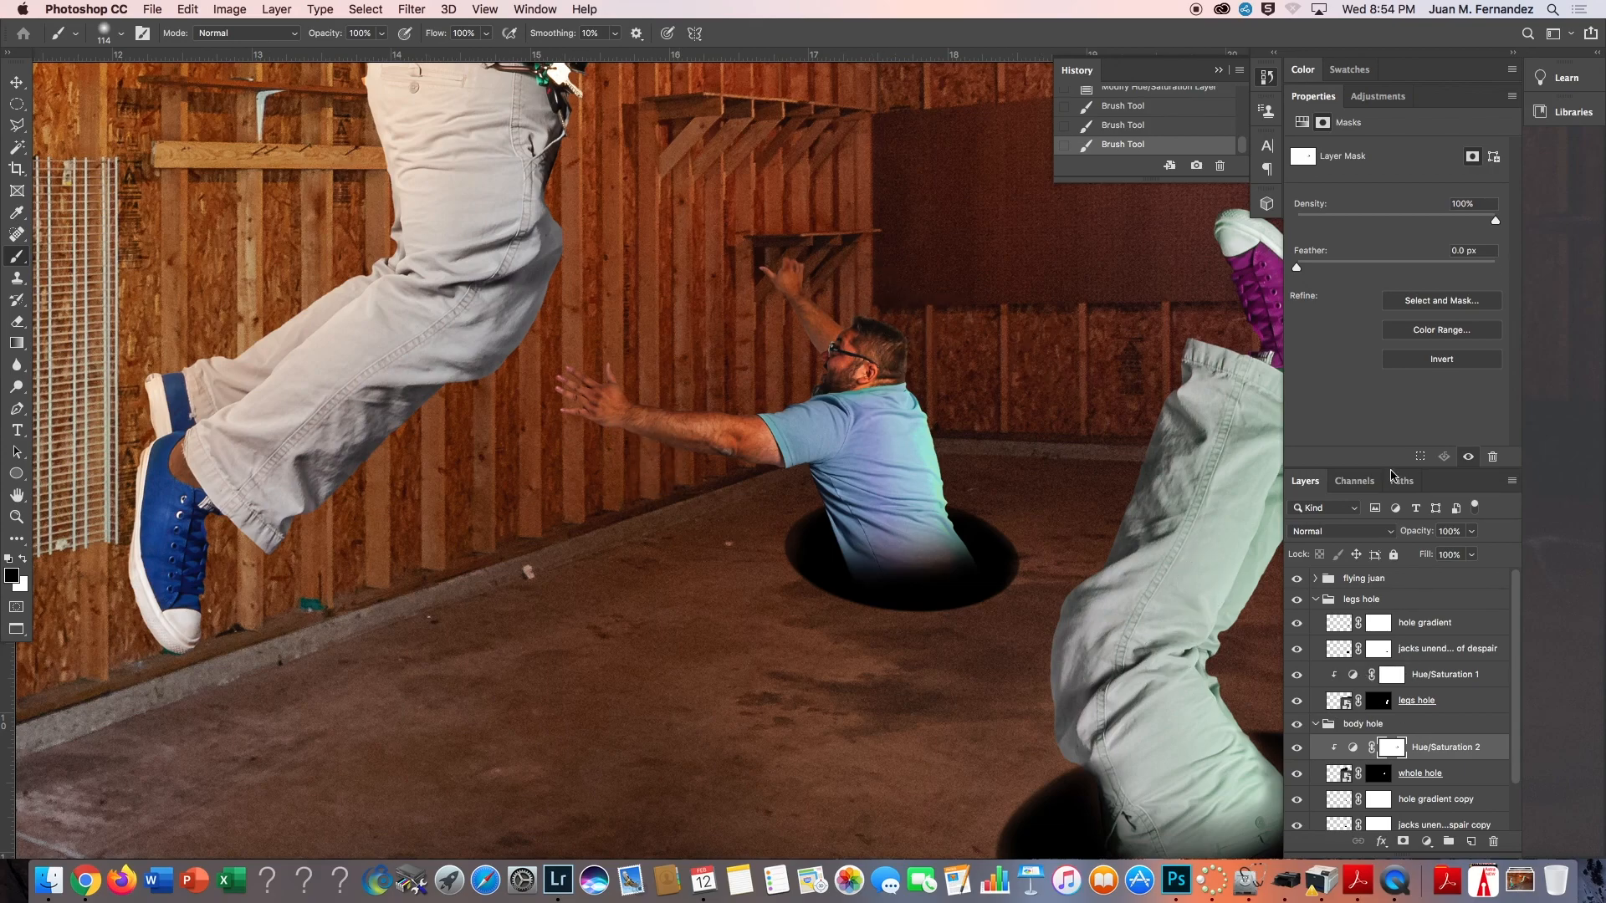
View the Hue/Saturation 2 layer mask on its own to check the painted areas, and return to the image.
{"action": "left_click", "coordinate": [1353, 748]}
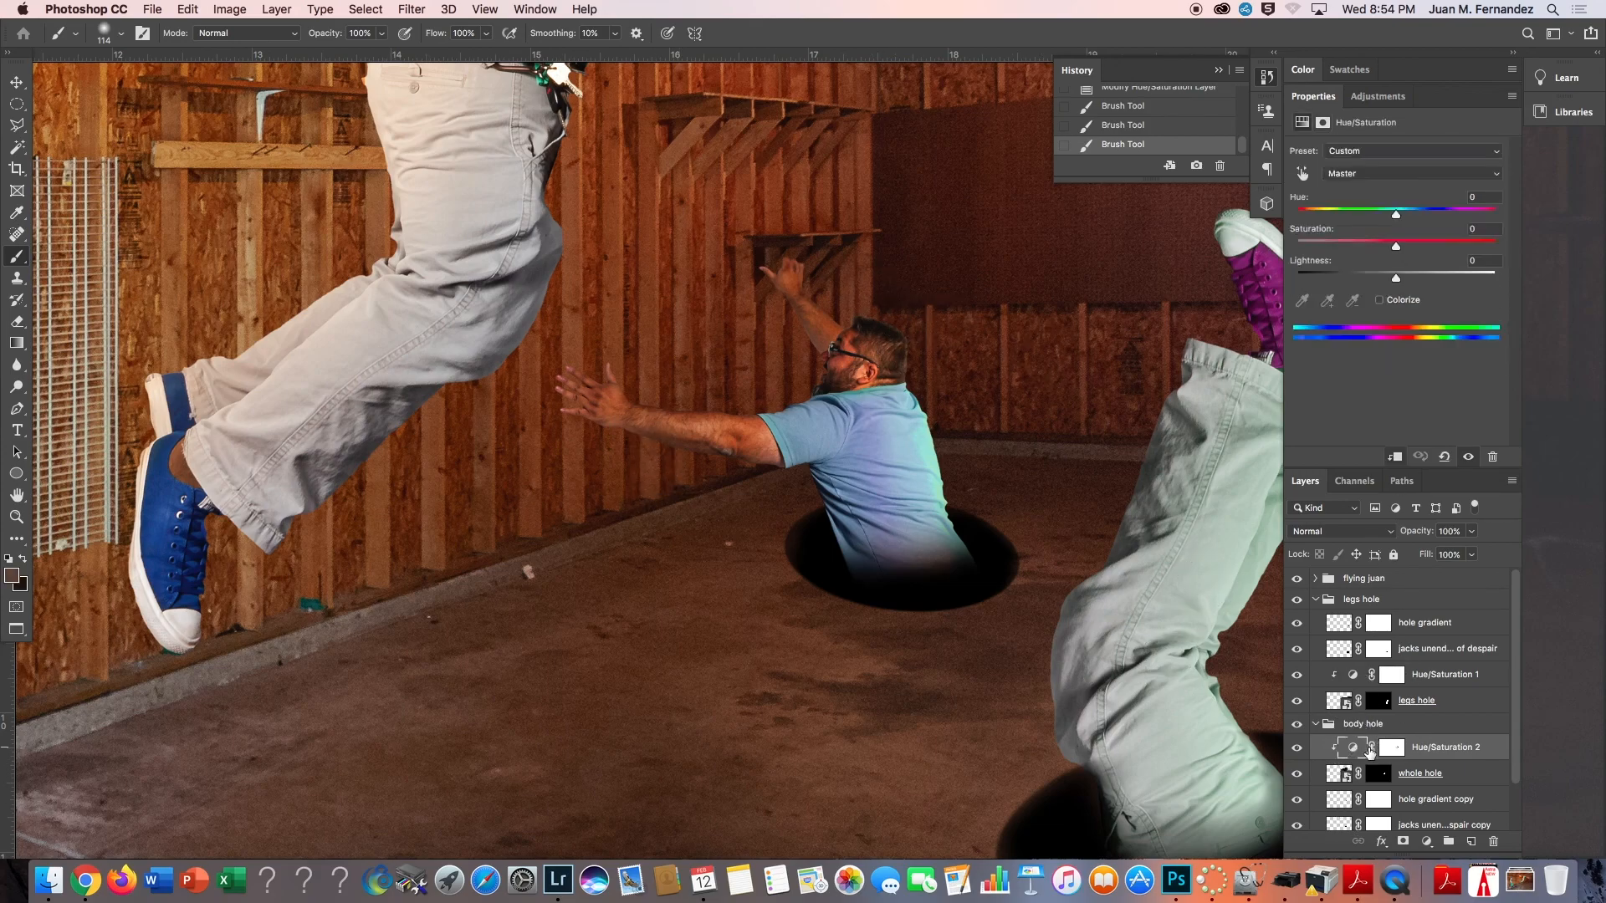
{"action": "left_click", "coordinate": [1393, 749]}
{"action": "left_click", "coordinate": [1394, 749], "text": "alt"}
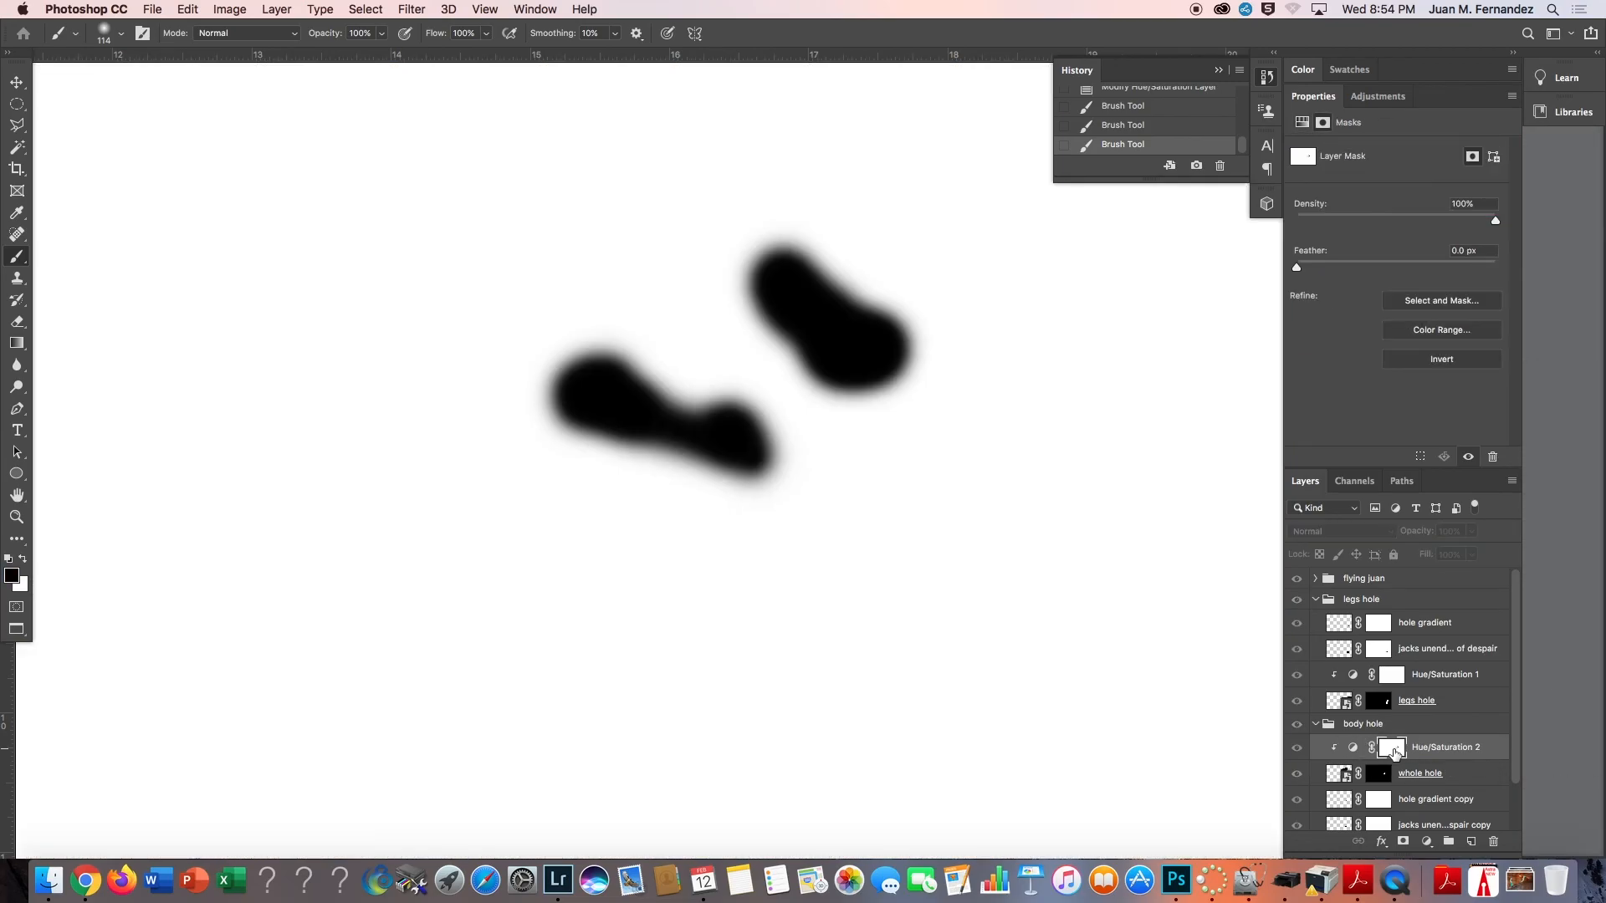
{"action": "left_click", "coordinate": [1393, 749], "text": "alt"}
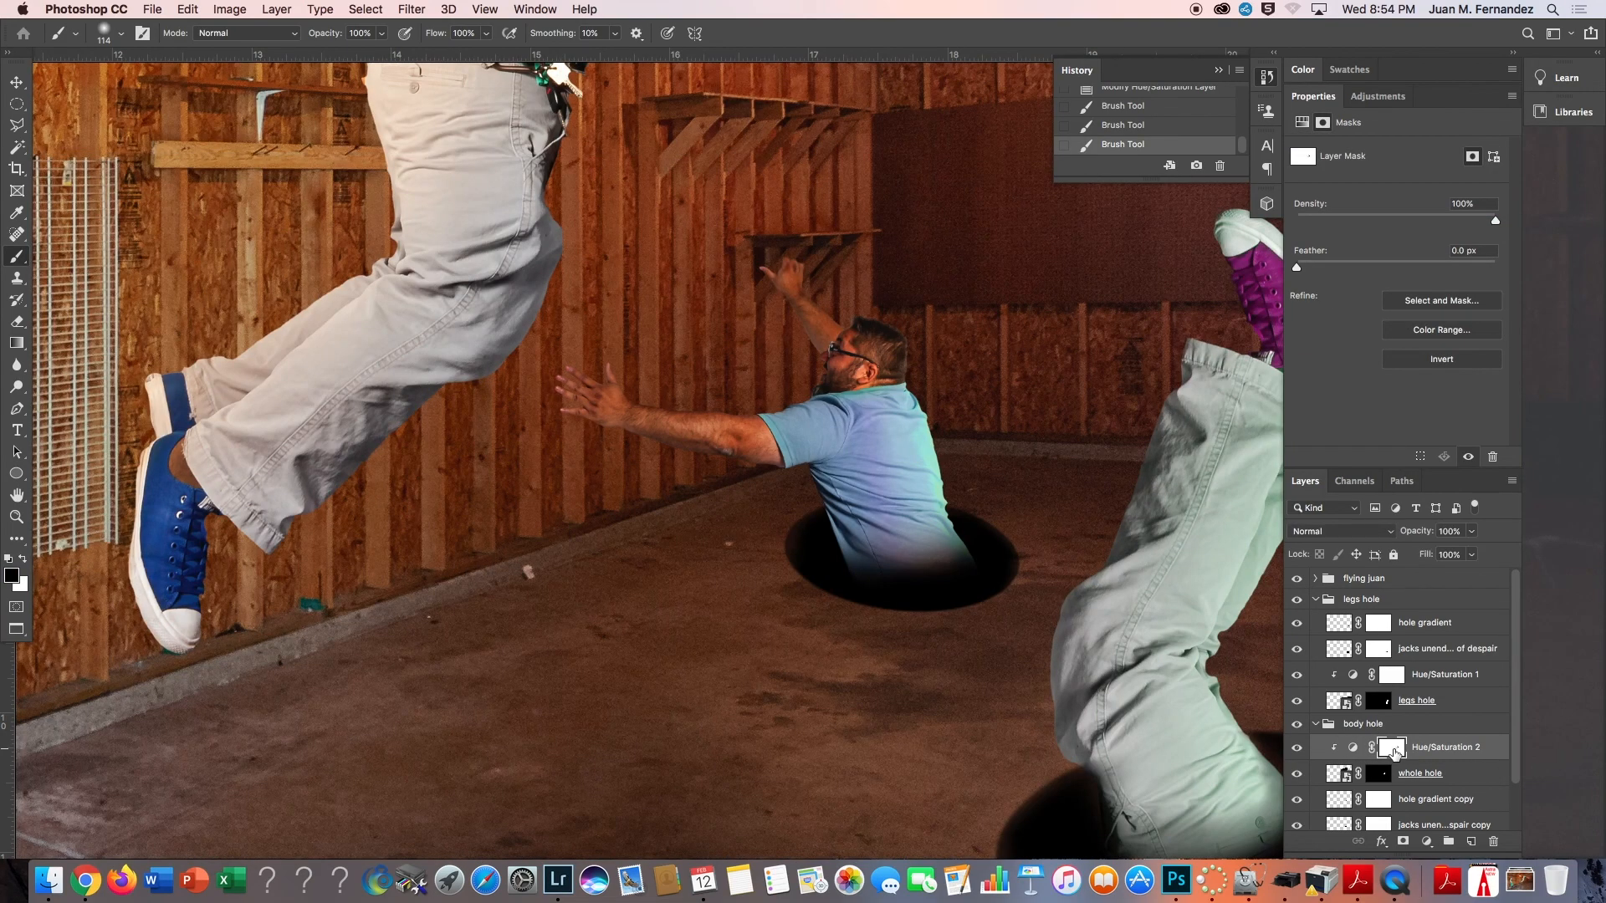
Set the Greens hue of the Hue/Saturation 2 adjustment to +141.
{"action": "left_click", "coordinate": [1353, 749]}
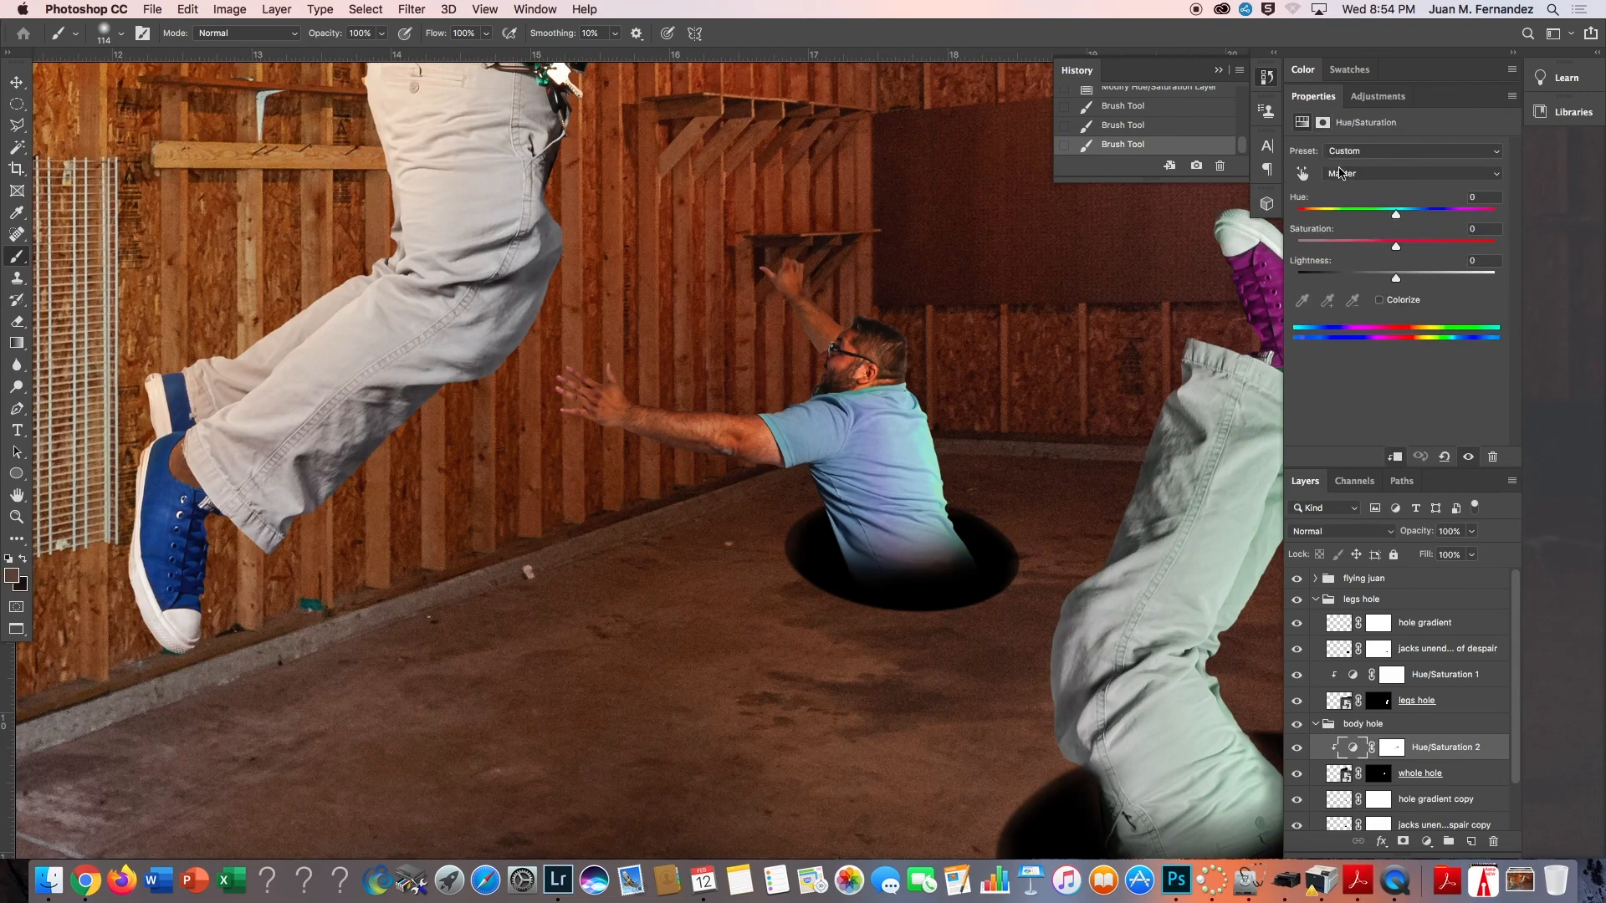
{"action": "left_click", "coordinate": [1338, 172]}
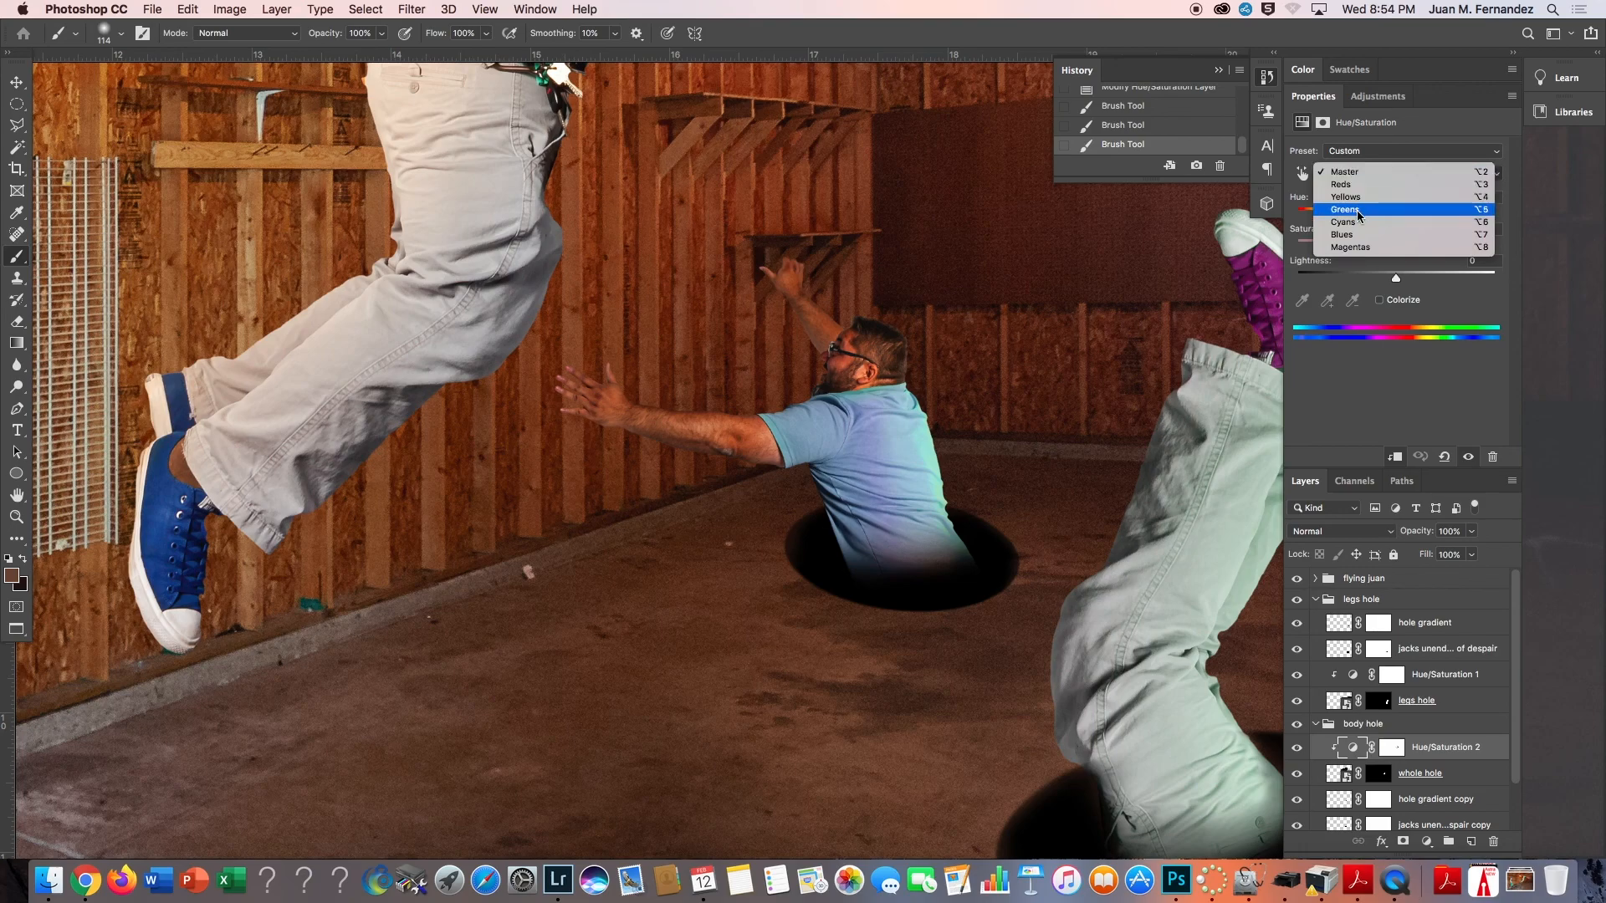
{"action": "left_click", "coordinate": [1356, 209]}
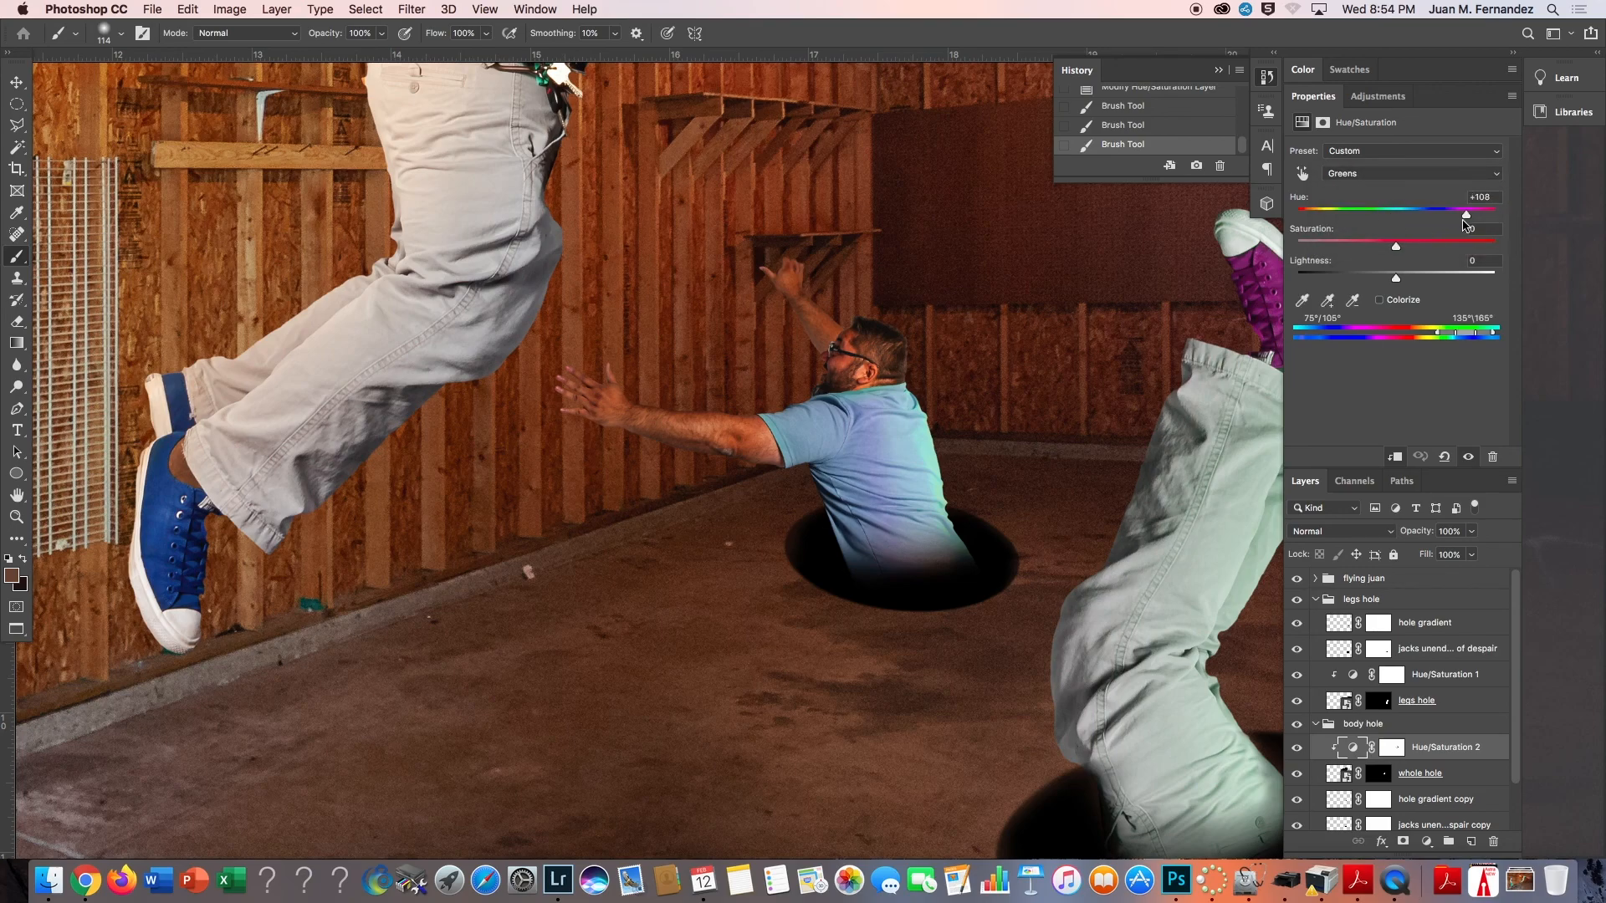
{"action": "mouse_move", "coordinate": [1465, 219]}
{"action": "left_mouse_down"}
{"action": "mouse_move", "coordinate": [1427, 217]}
{"action": "mouse_move", "coordinate": [1480, 221]}
{"action": "left_mouse_up"}
Extend the Greens range of Hue/Saturation 2 by adding color samples across the hole figure's shirt, sleeve and collar to turn it pink-purple.
{"action": "left_click", "coordinate": [1328, 308]}
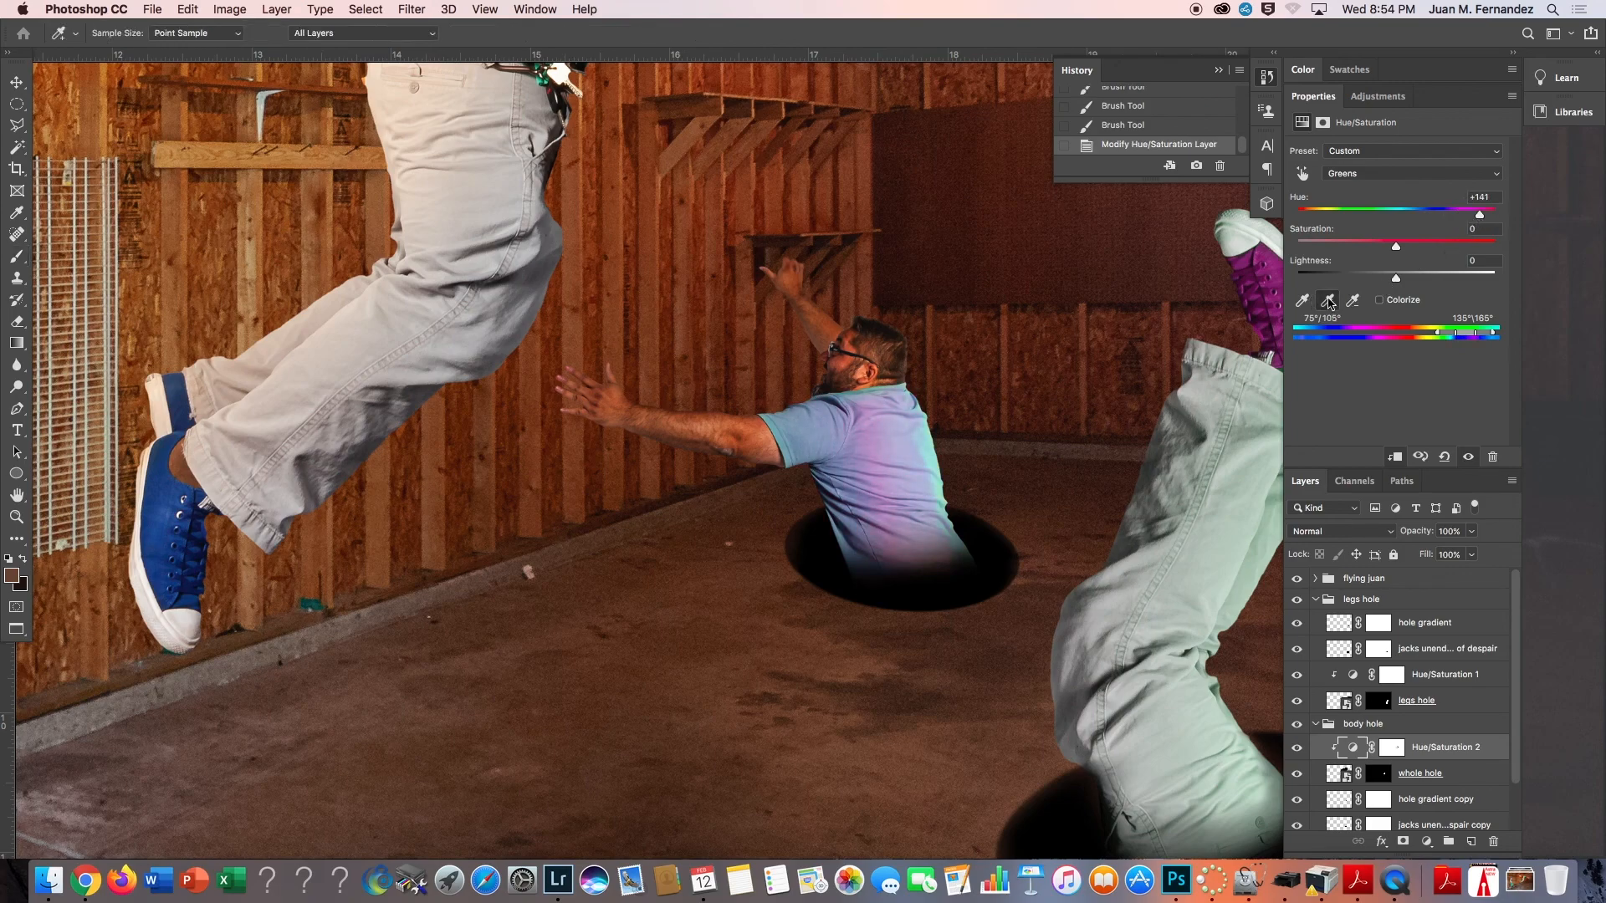
{"action": "left_click", "coordinate": [927, 450]}
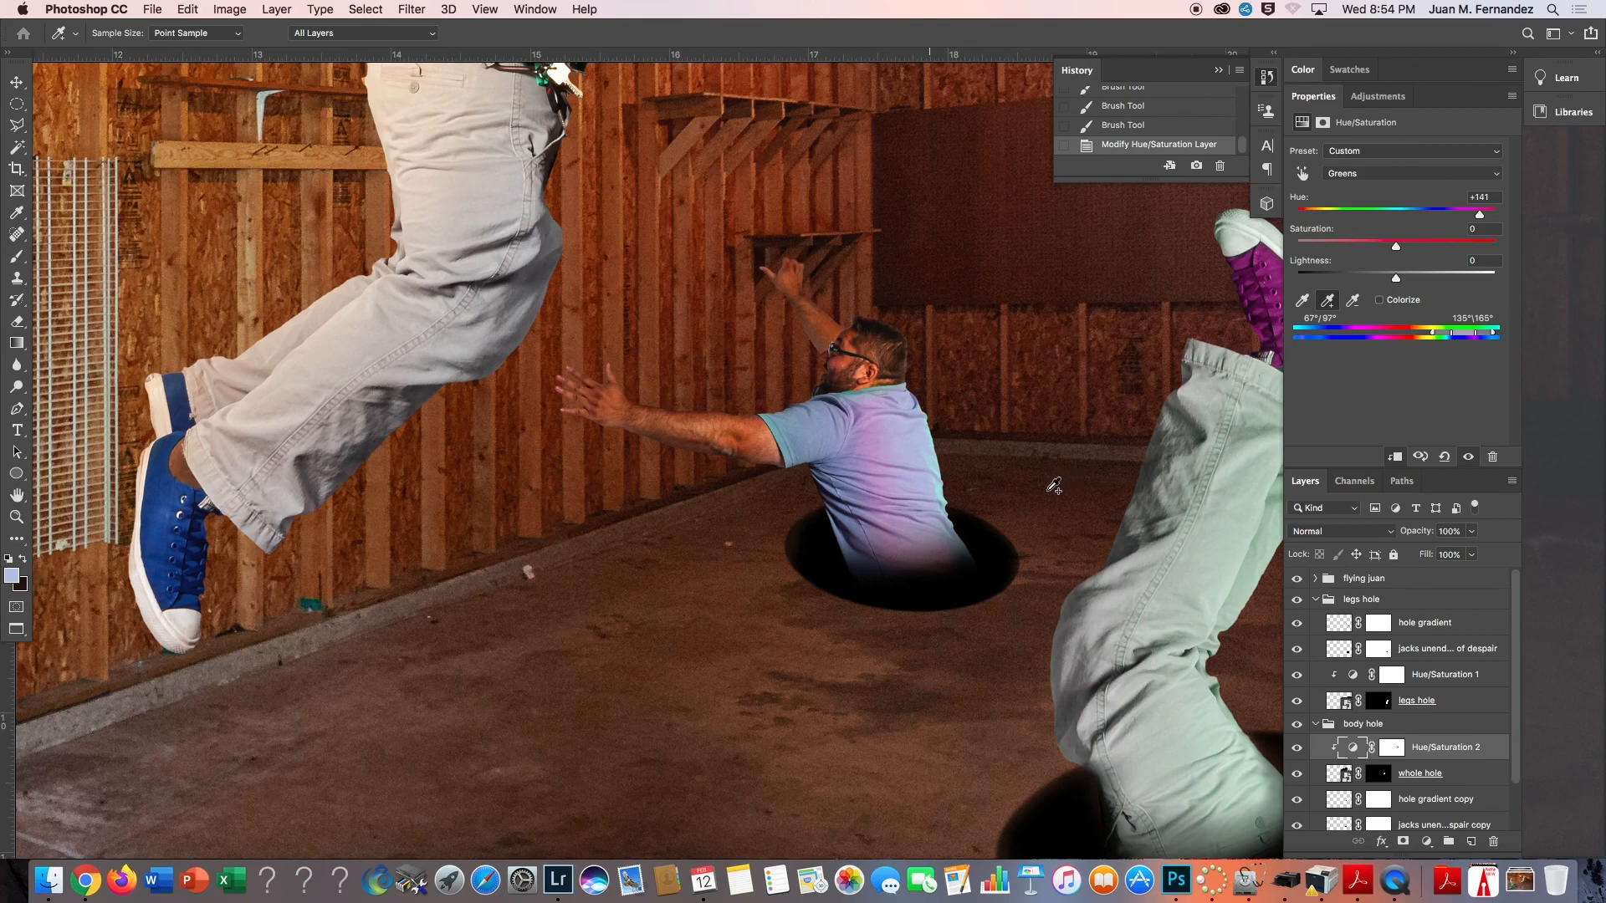
{"action": "left_click", "coordinate": [943, 491]}
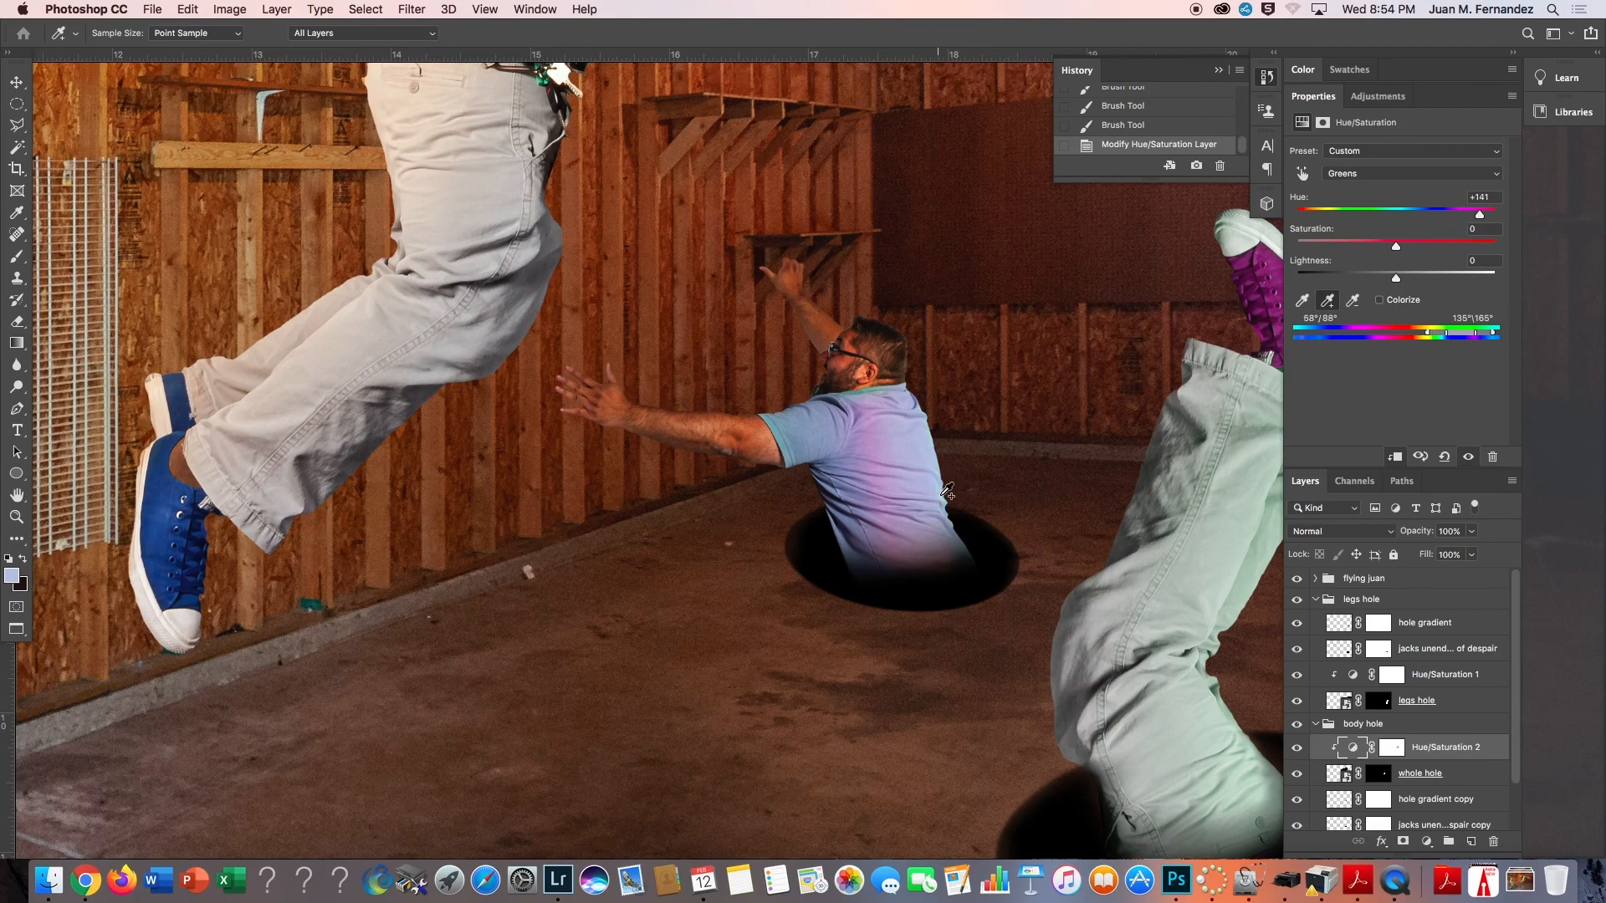
{"action": "left_click", "coordinate": [873, 415]}
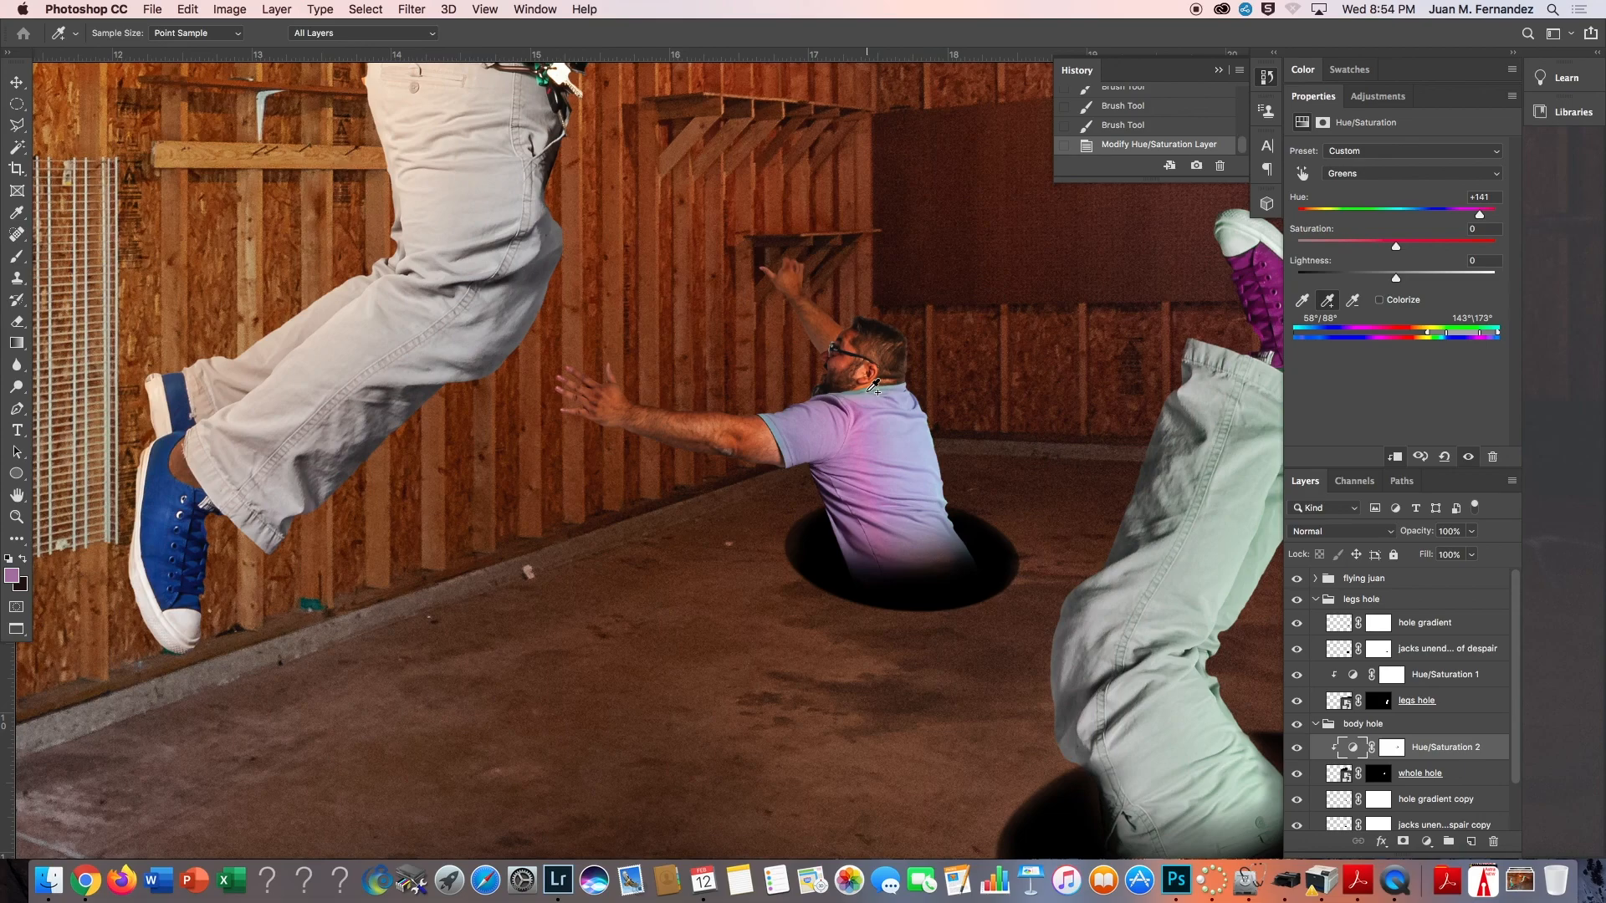
{"action": "left_click", "coordinate": [781, 429]}
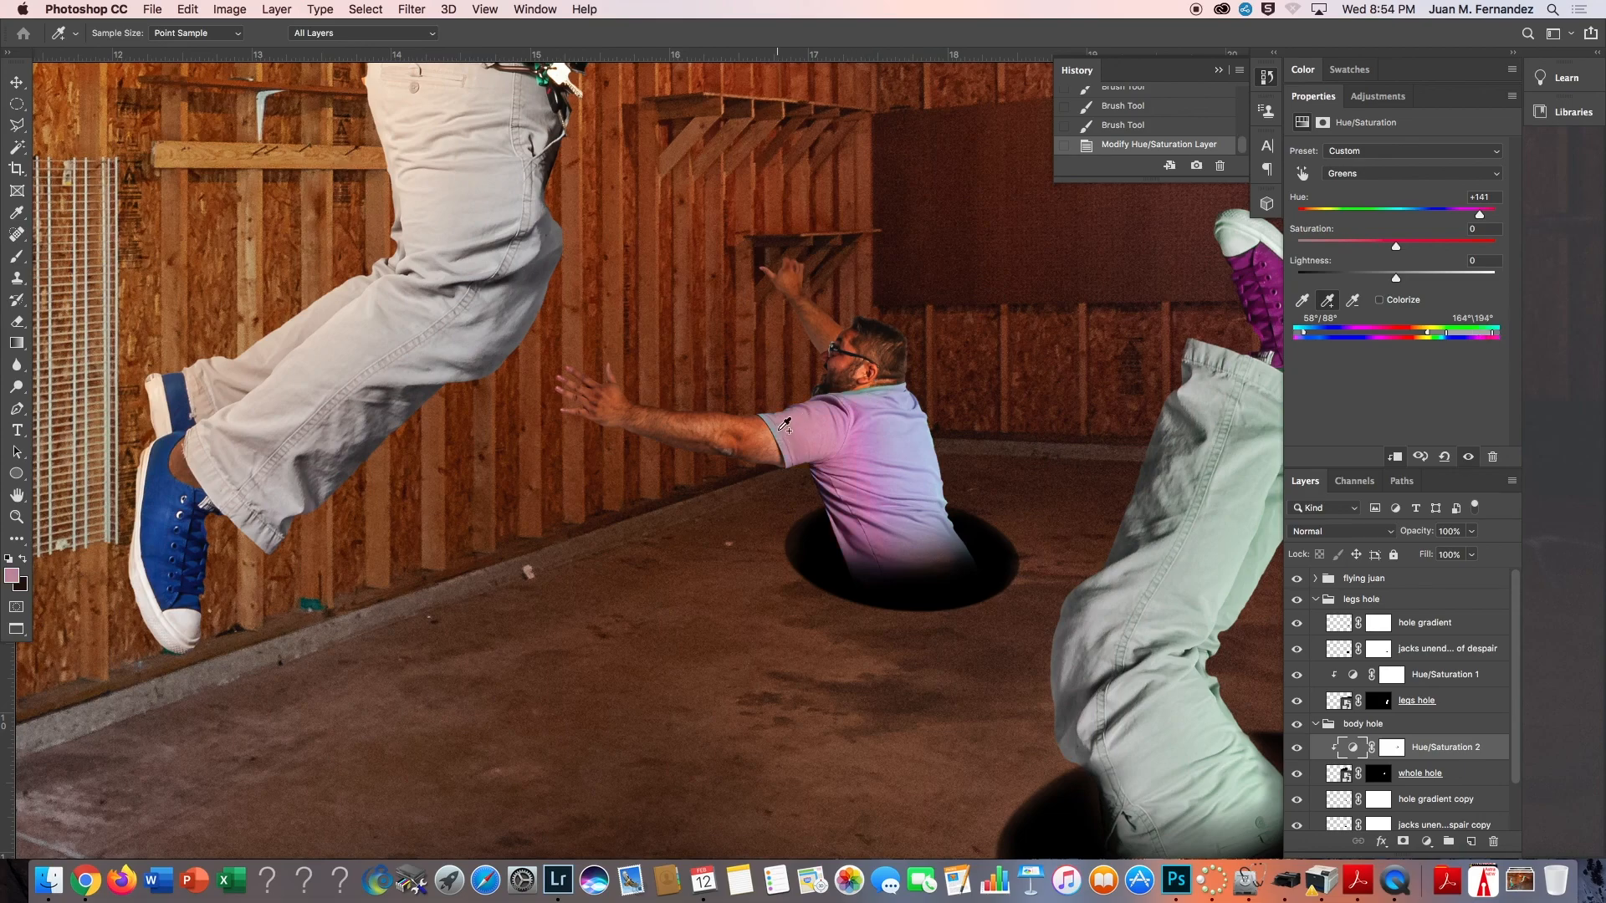
{"action": "left_click", "coordinate": [893, 465]}
{"action": "left_click", "coordinate": [918, 400]}
{"action": "left_click", "coordinate": [1055, 496]}
{"action": "left_click", "coordinate": [931, 518], "text": "alt"}
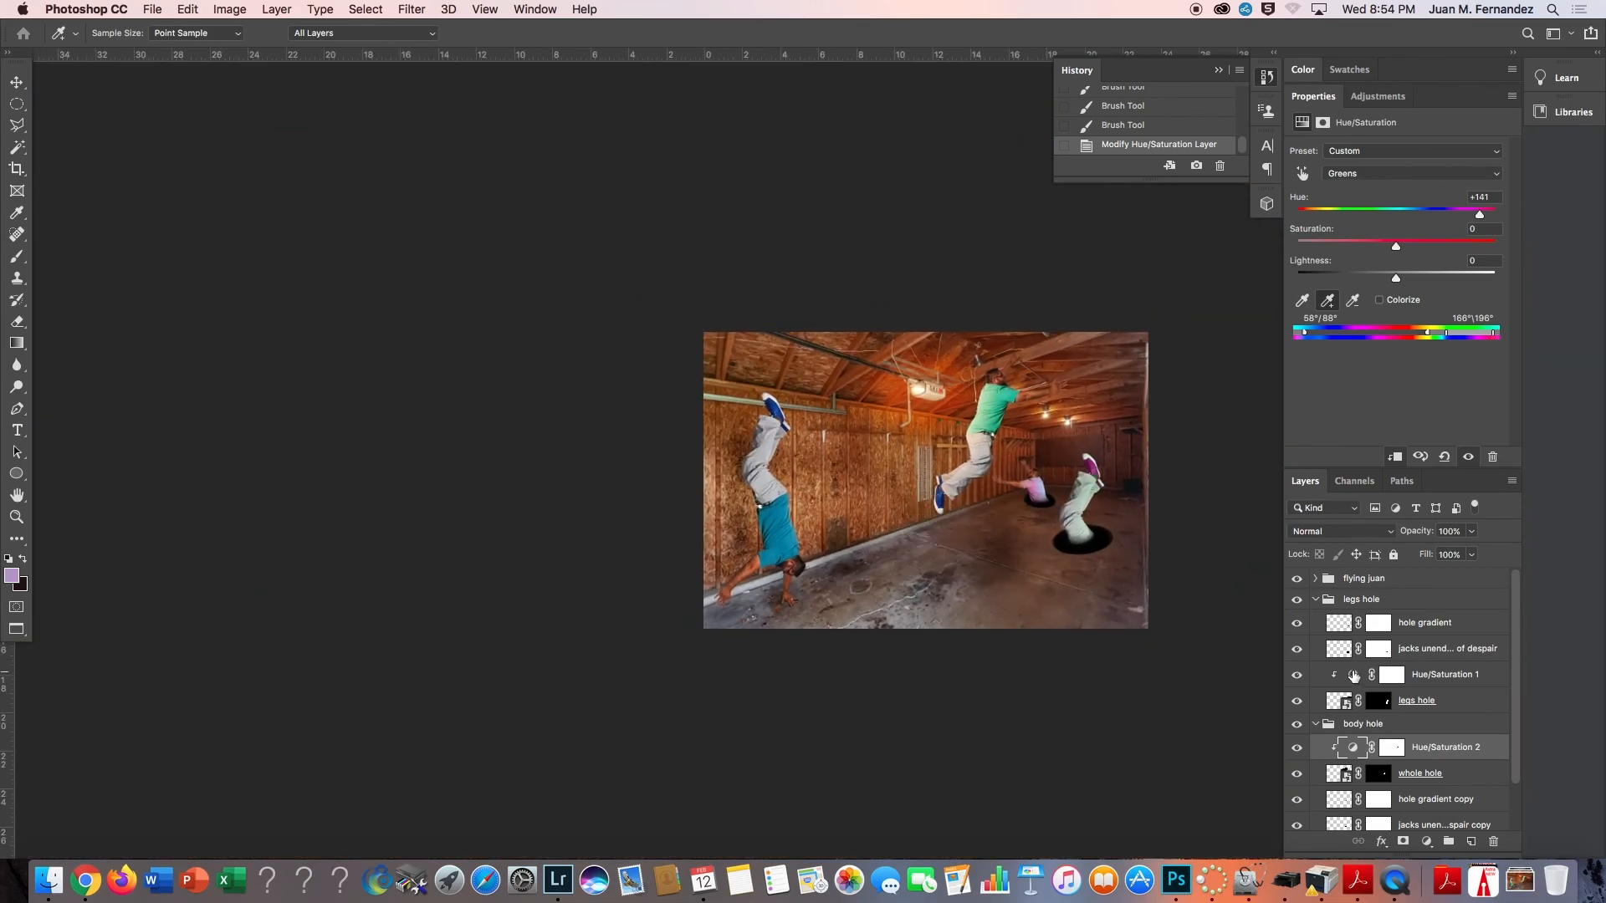